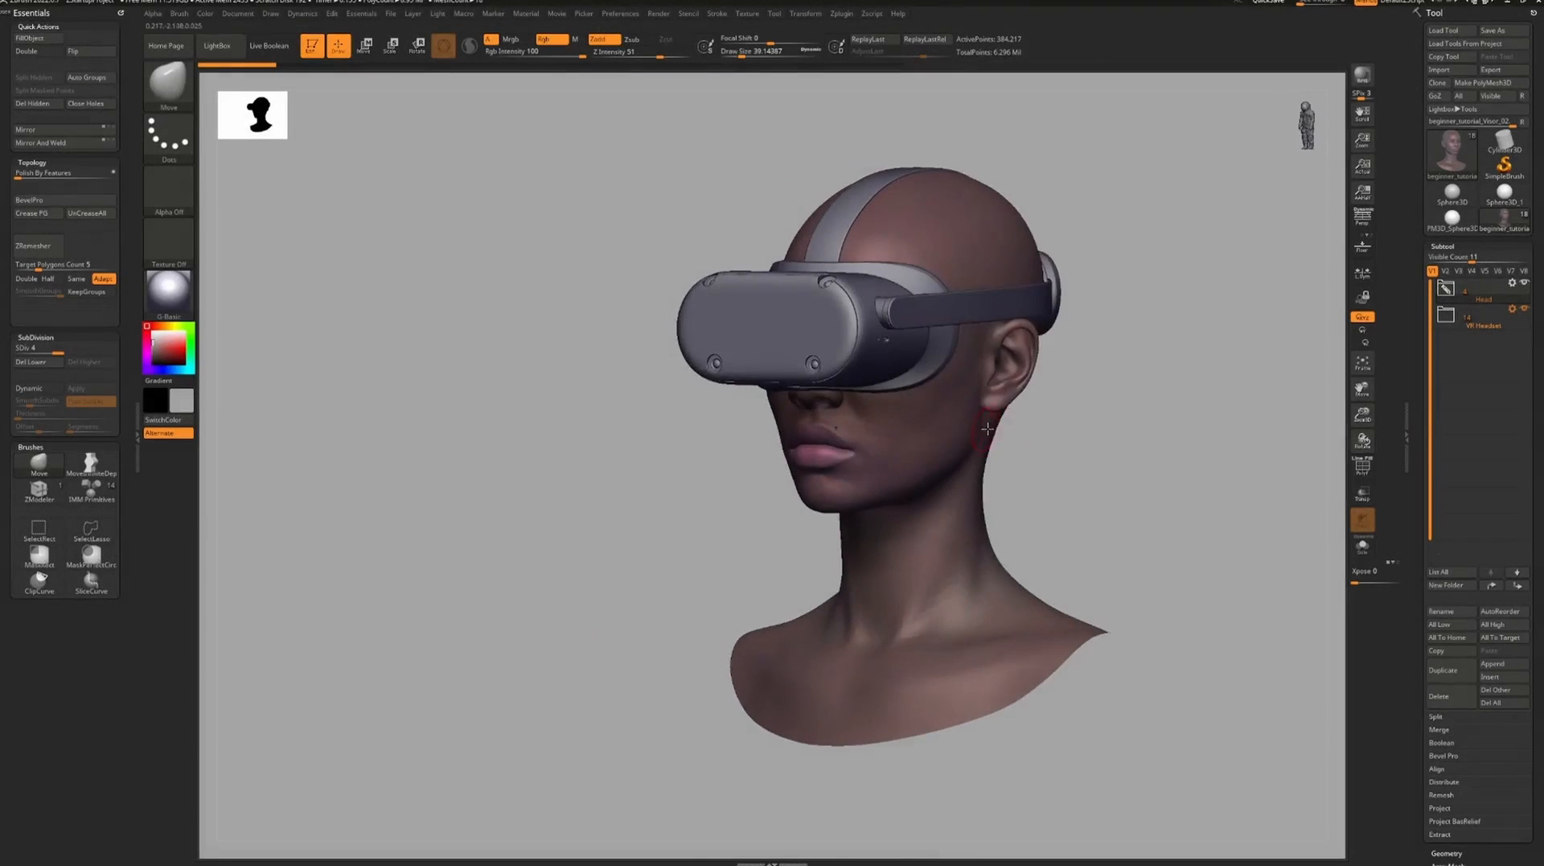
{"action": "right_click_drag", "start_coordinate": [949, 397], "coordinate": [879, 436], "text": "alt"}
{"action": "right_click_drag", "start_coordinate": [724, 436], "coordinate": [897, 418]}
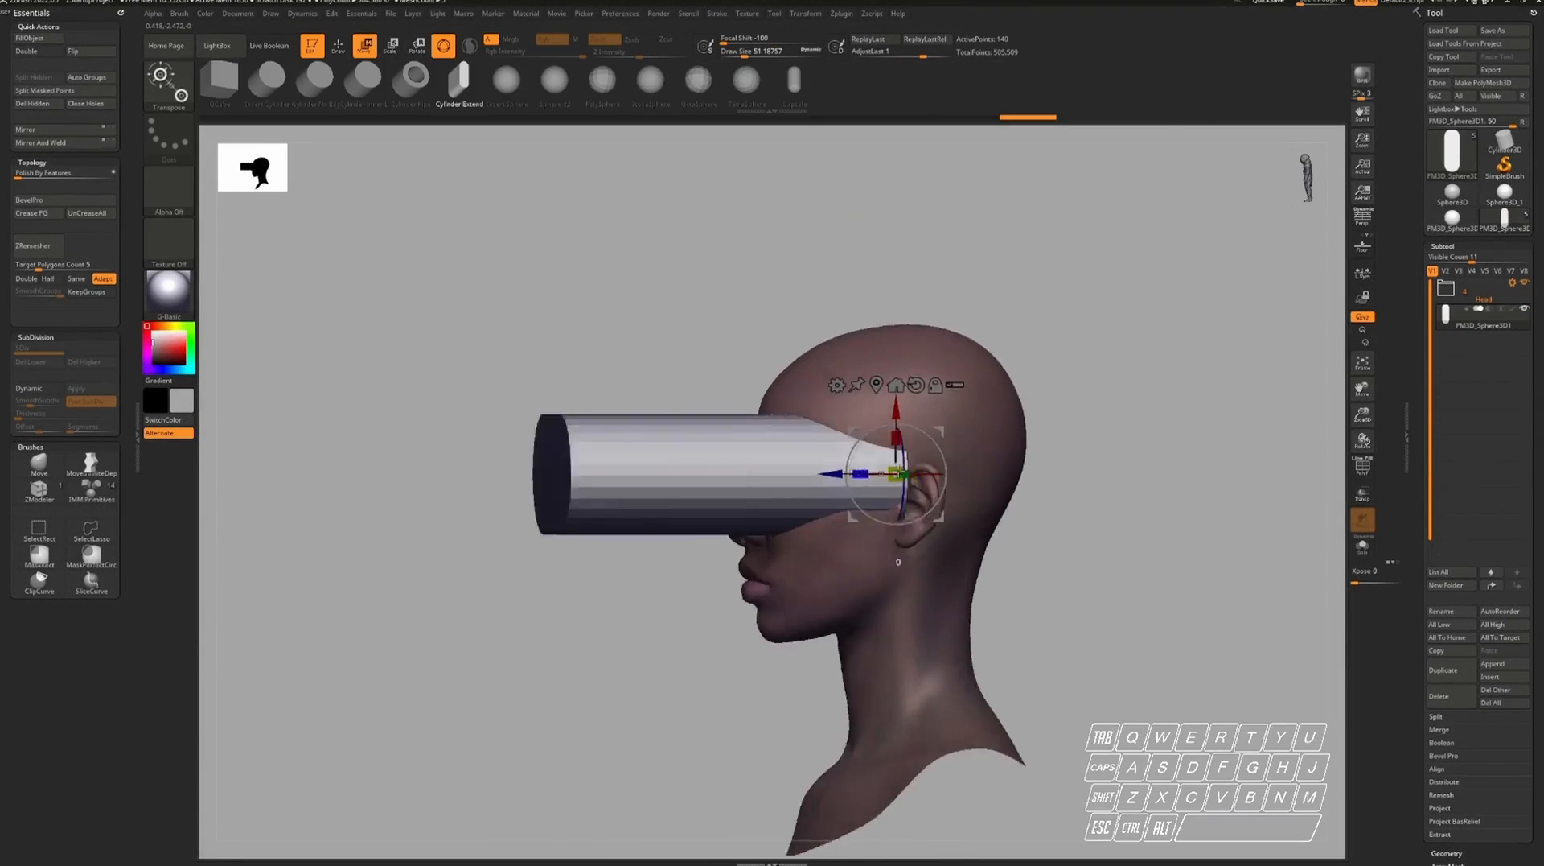
{"action": "right_click_drag", "start_coordinate": [483, 483], "coordinate": [724, 563]}
{"action": "right_click_drag", "start_coordinate": [804, 362], "coordinate": [1045, 362]}
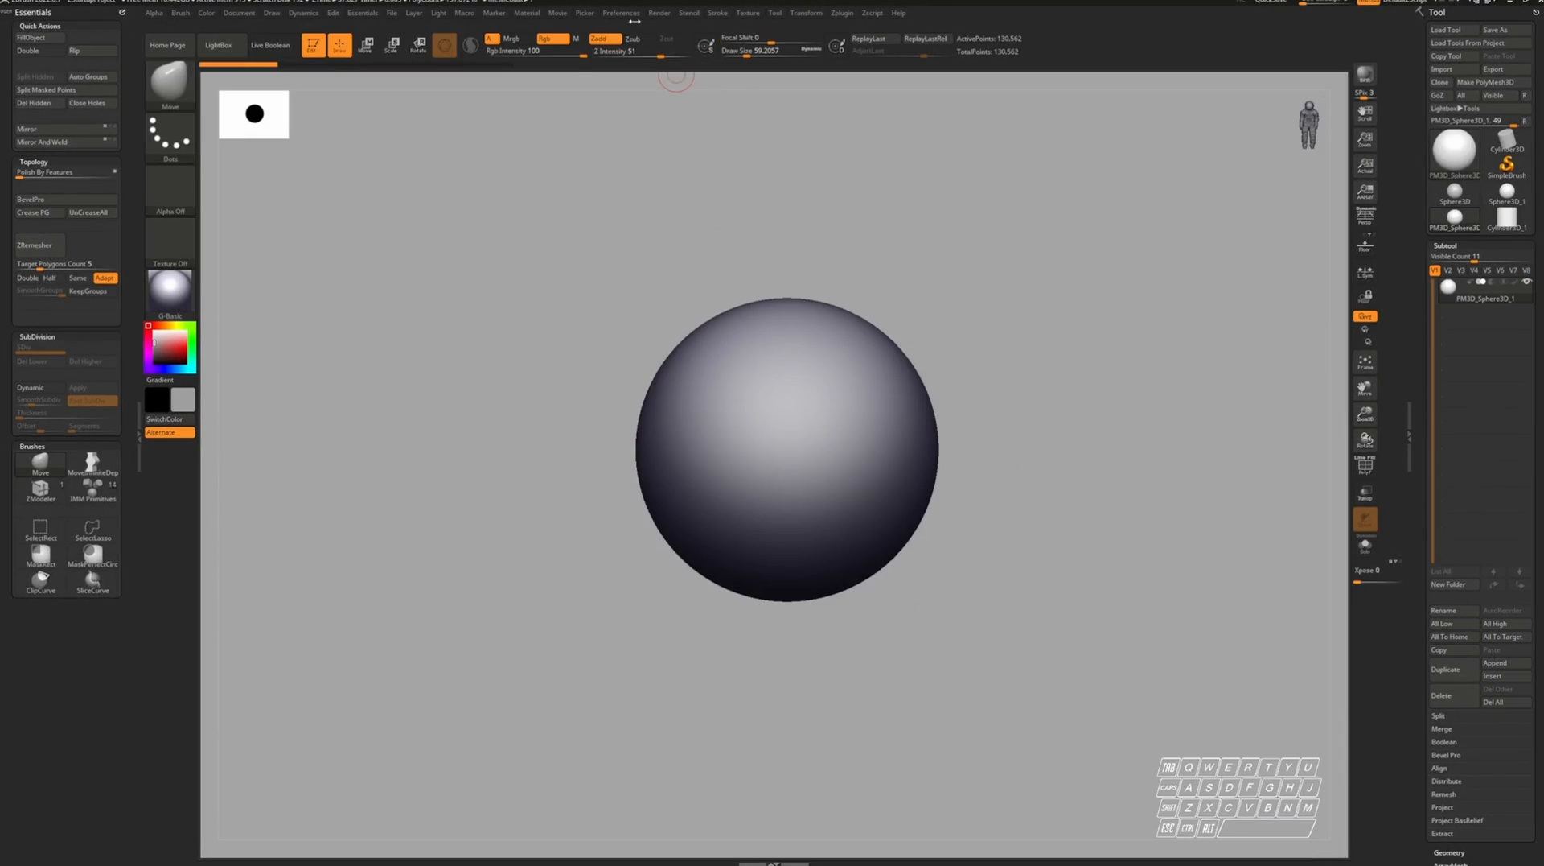
{"action": "left_click", "coordinate": [622, 12]}
{"action": "left_click", "coordinate": [634, 103]}
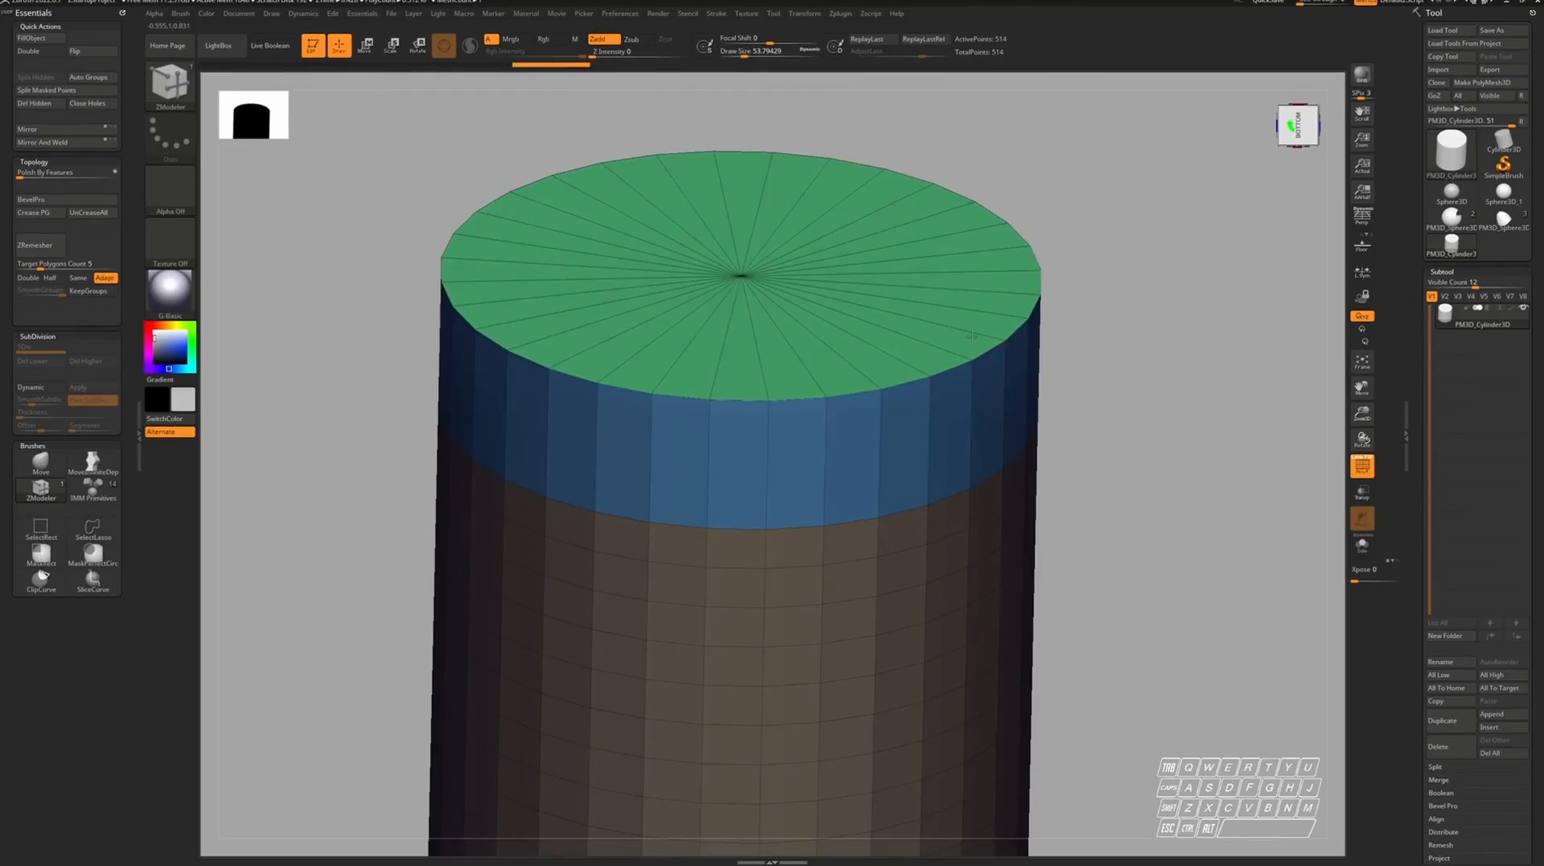
{"action": "right_click_drag", "start_coordinate": [805, 403], "coordinate": [931, 396]}
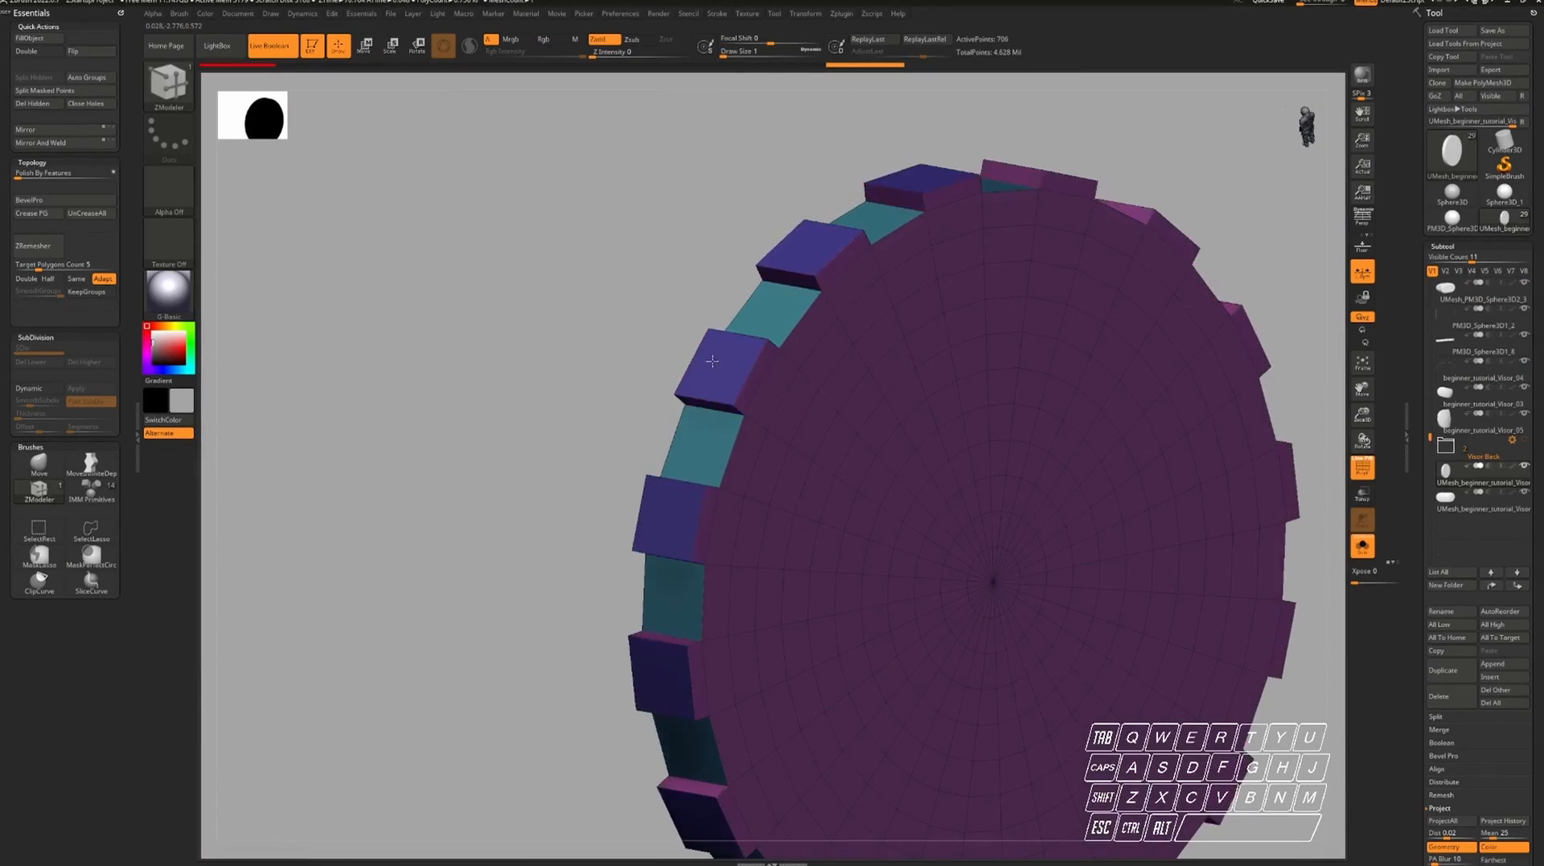
{"action": "left_click_drag", "start_coordinate": [702, 353], "coordinate": [703, 345]}
{"action": "key", "text": "alt"}
{"action": "right_click_drag", "start_coordinate": [672, 344], "coordinate": [748, 354], "text": "ctrl"}
{"action": "key", "text": "space"}
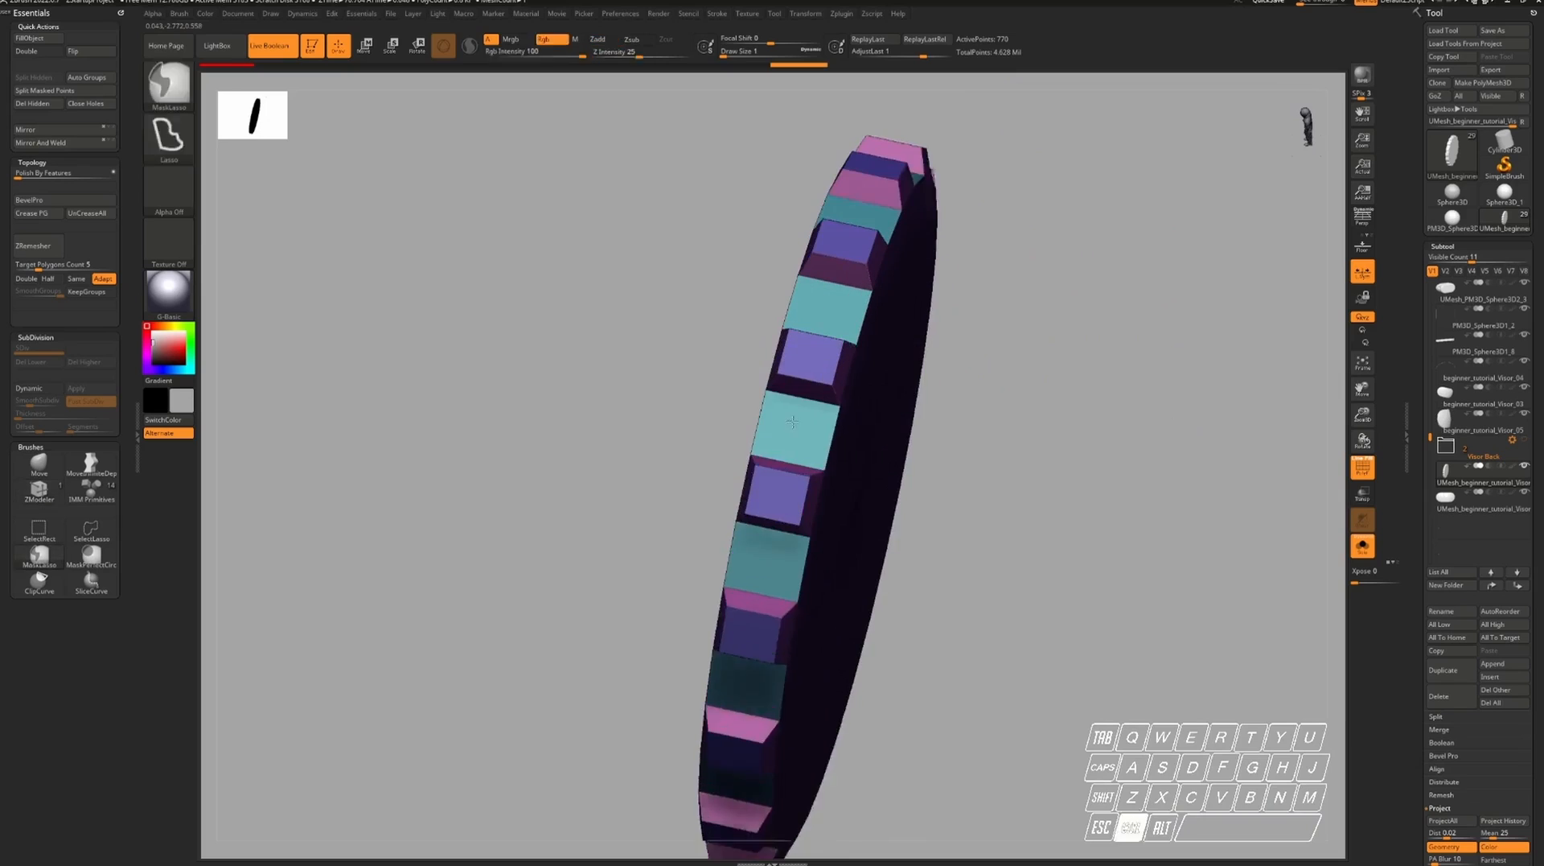
{"action": "key", "text": "space"}
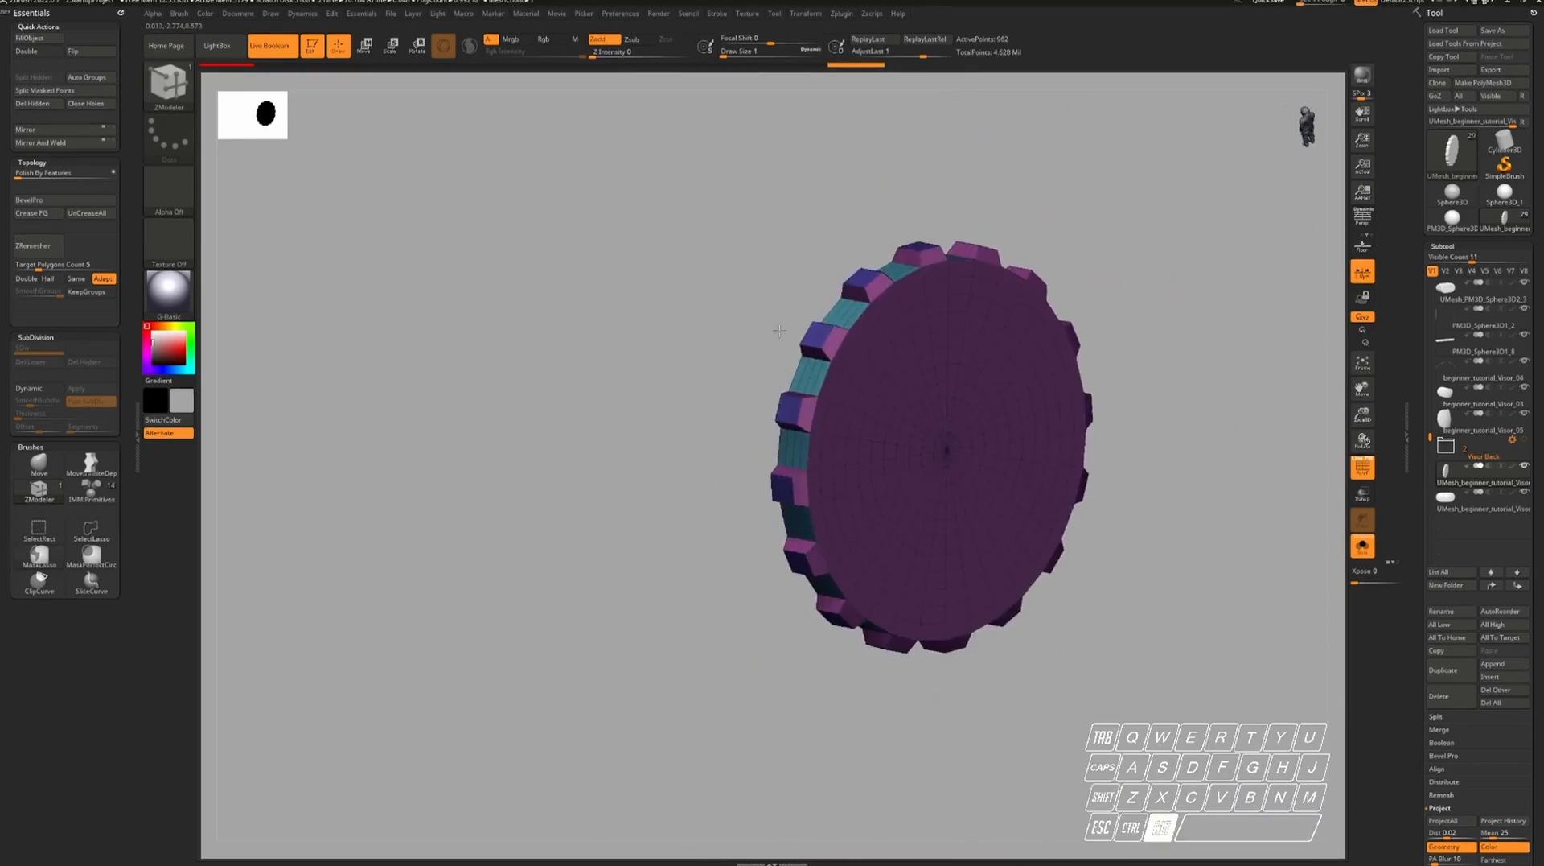
{"action": "left_click", "coordinate": [46, 387]}
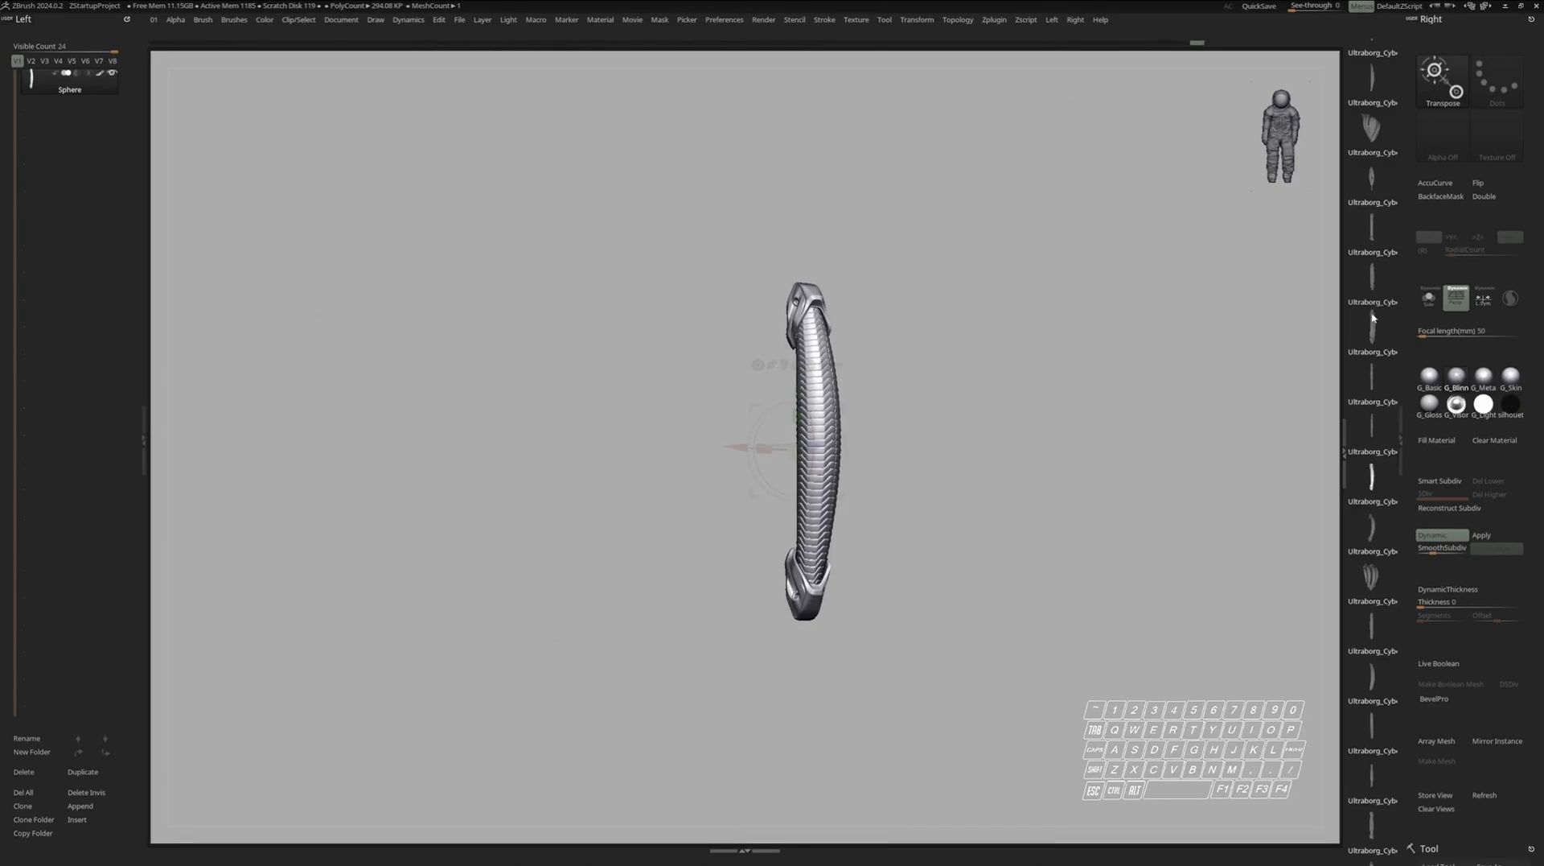
Examine several Ultraborg insert meshes by swapping them in for the current model.
{"action": "left_click_drag", "start_coordinate": [1372, 318], "coordinate": [1370, 249]}
{"action": "left_click_drag", "start_coordinate": [1378, 479], "coordinate": [1370, 320]}
{"action": "left_click_drag", "start_coordinate": [1380, 545], "coordinate": [1367, 441]}
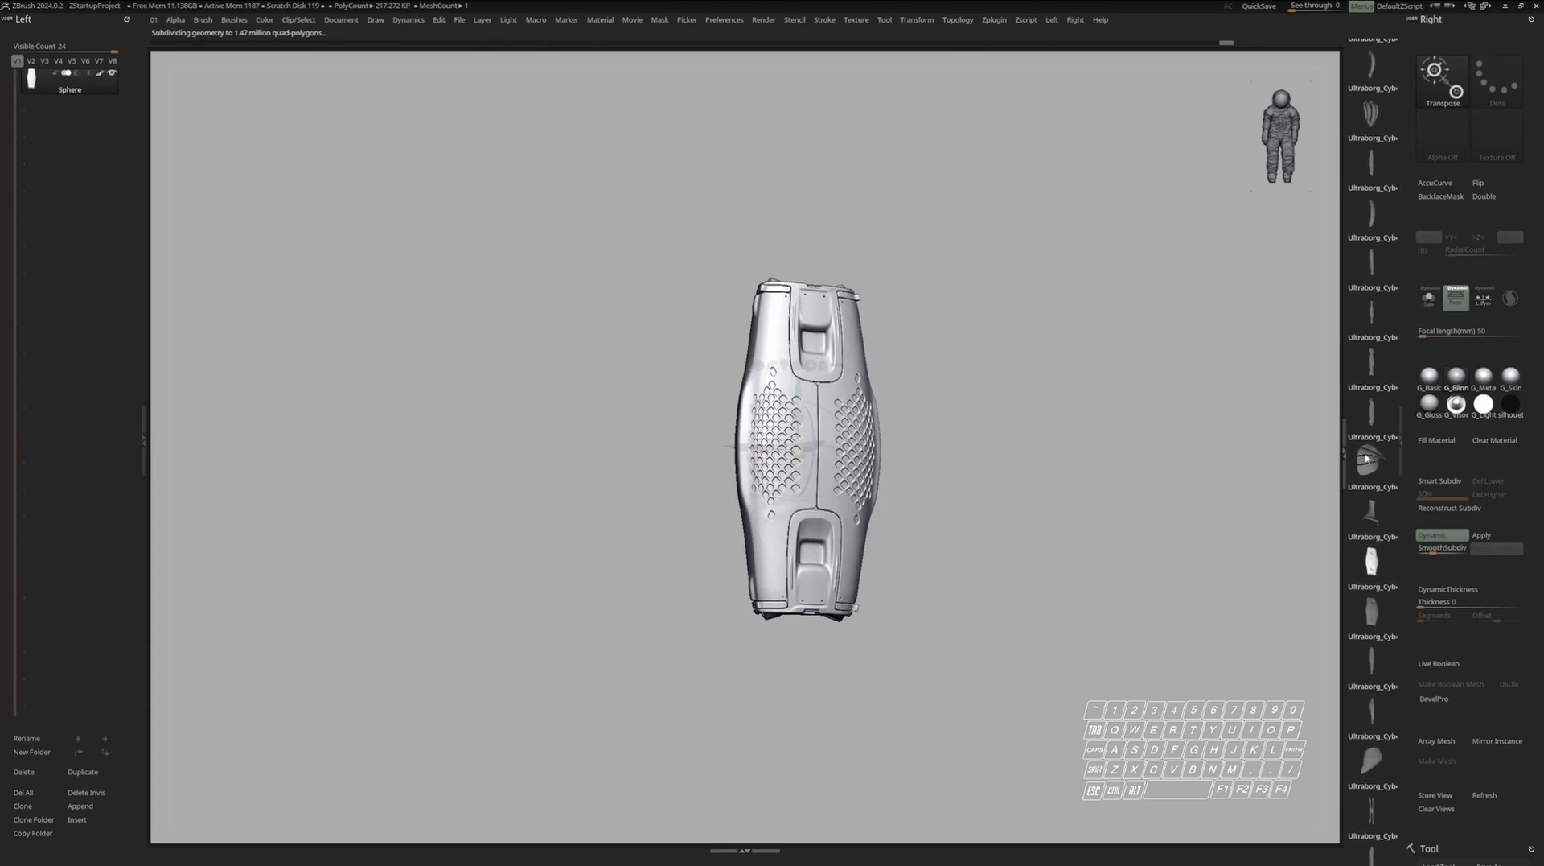
{"action": "left_click_drag", "start_coordinate": [690, 332], "coordinate": [861, 436]}
Replace the sphere with the extended cylinder mesh from the IMM Primitives brush.
{"action": "key", "text": "w"}
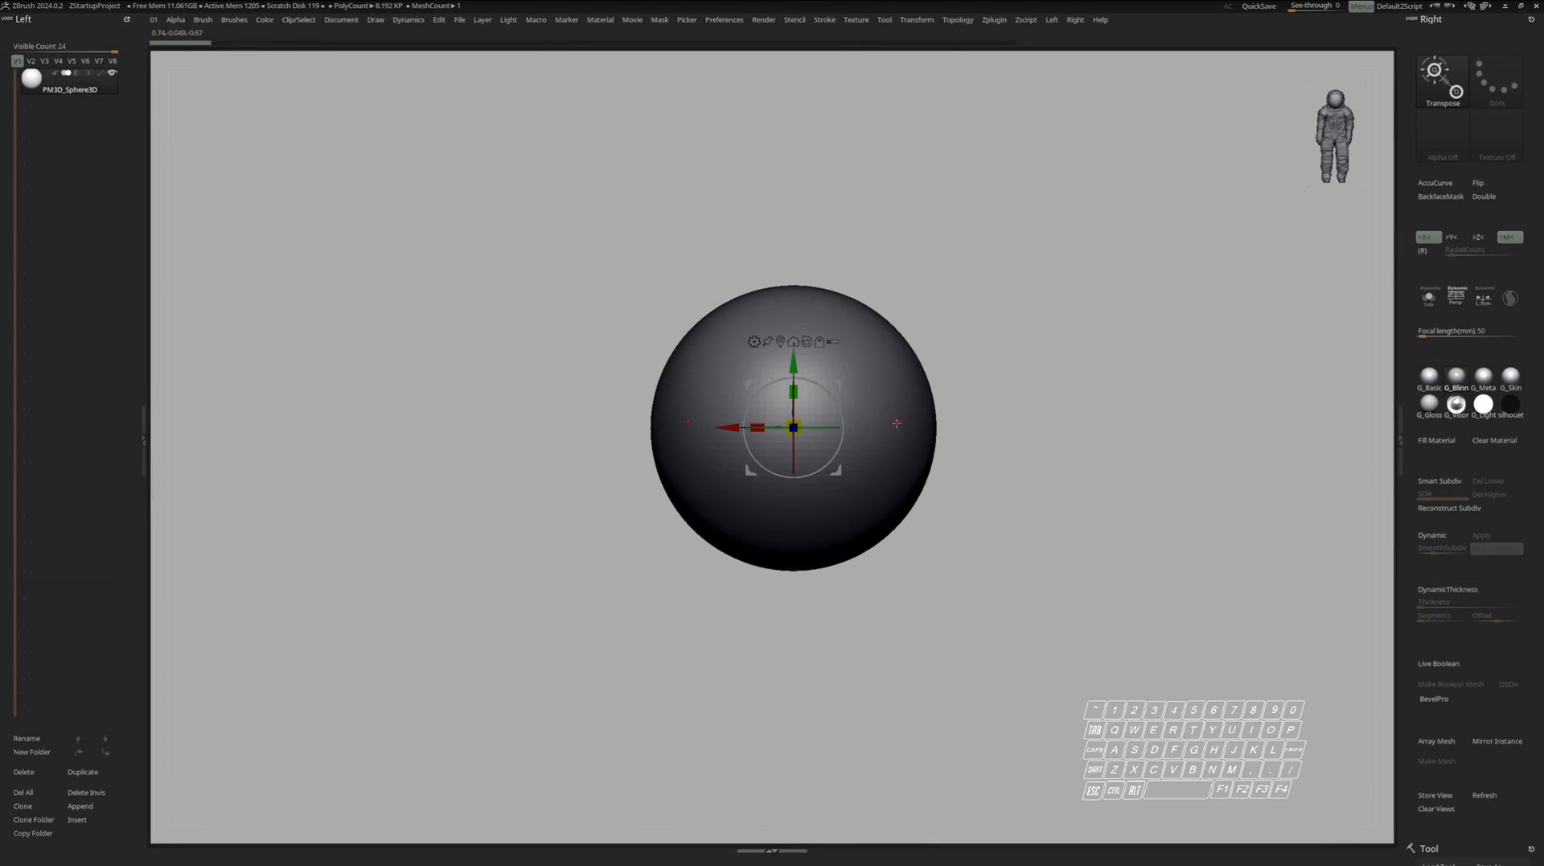
{"action": "key", "text": "b"}
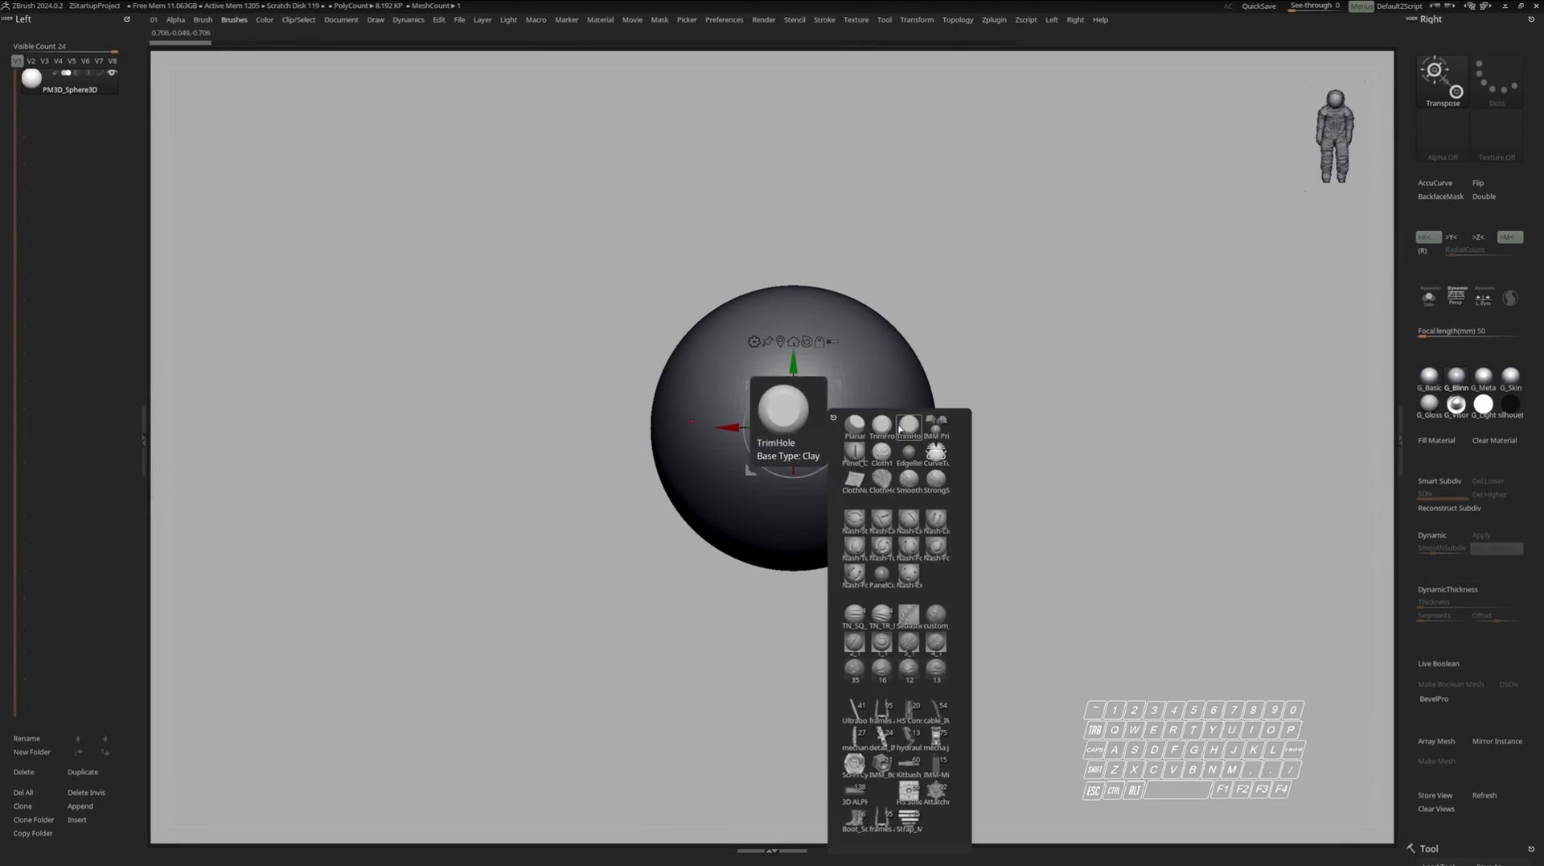
{"action": "left_click", "coordinate": [940, 430]}
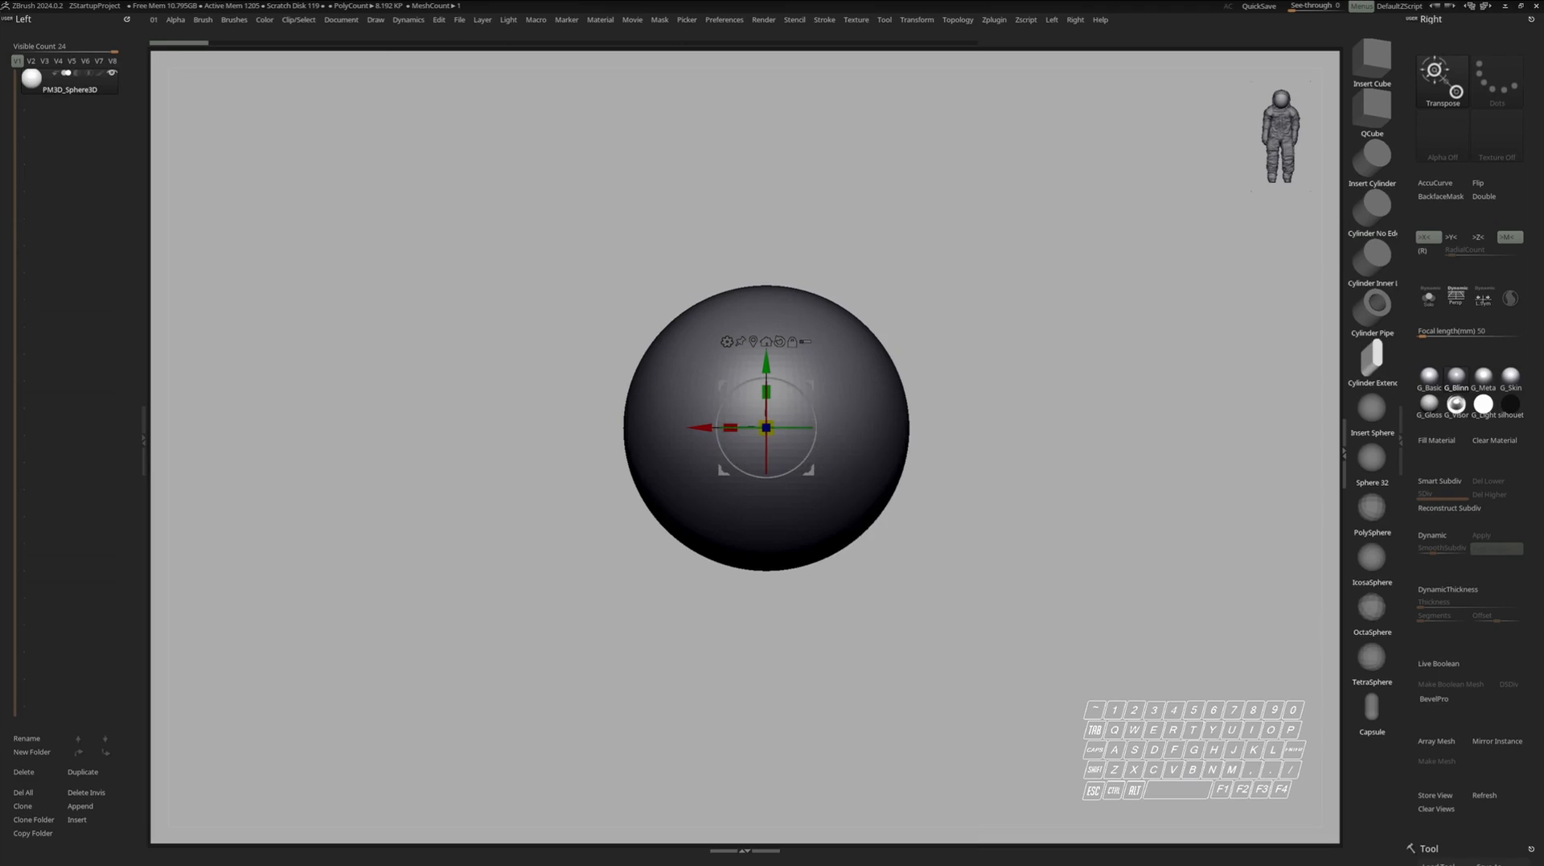
{"action": "left_click", "coordinate": [1356, 369]}
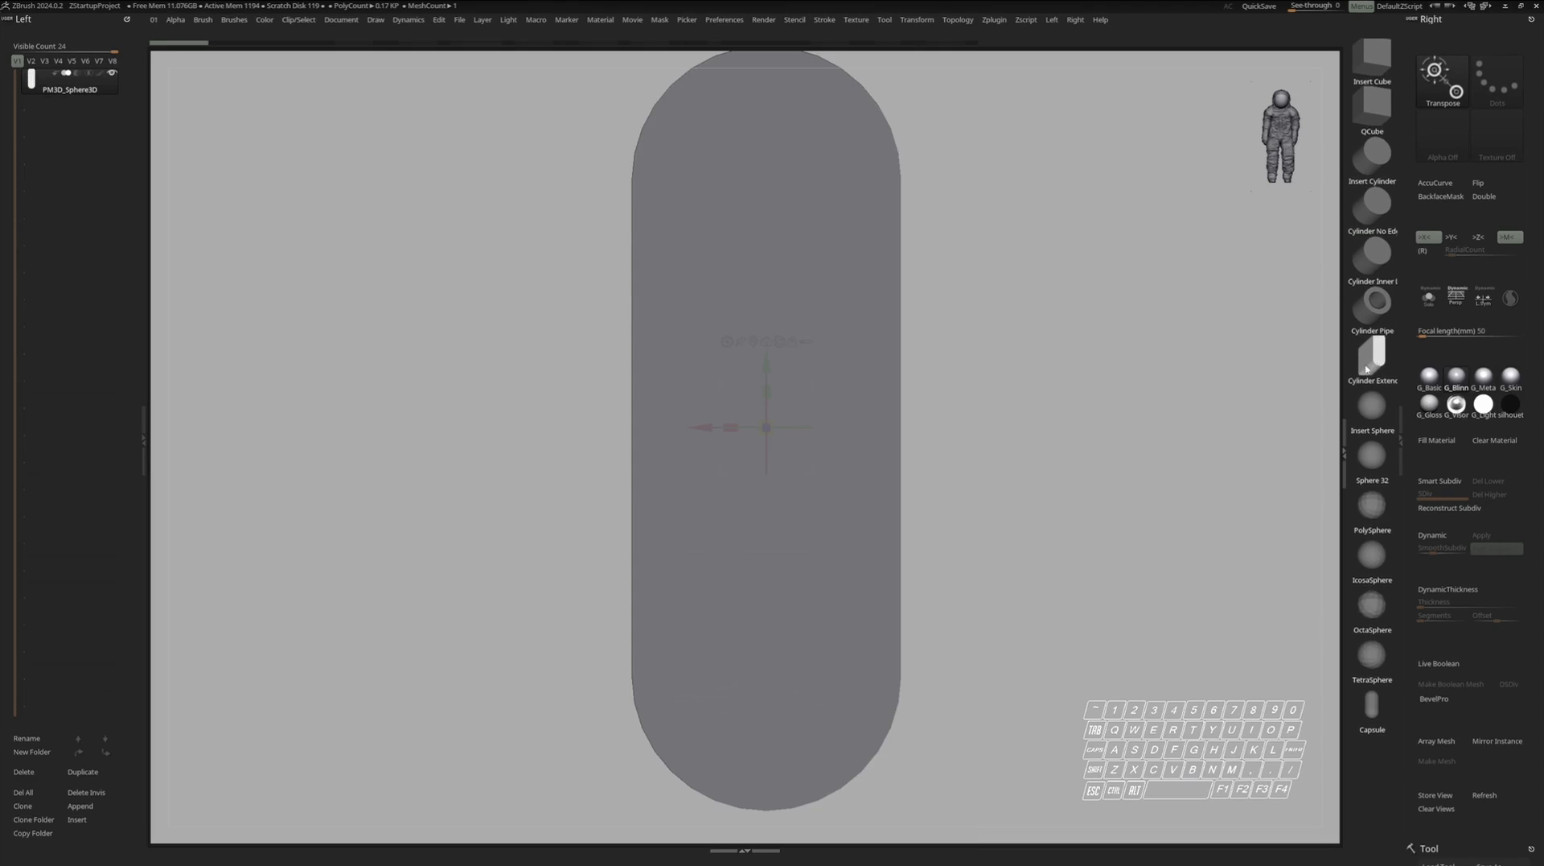
Centre the gizmo on the unmasked mesh, rotate the extended cylinder -90 degrees in front view, and tip it upright.
{"action": "left_click_drag", "start_coordinate": [1015, 408], "coordinate": [664, 358], "text": "shift"}
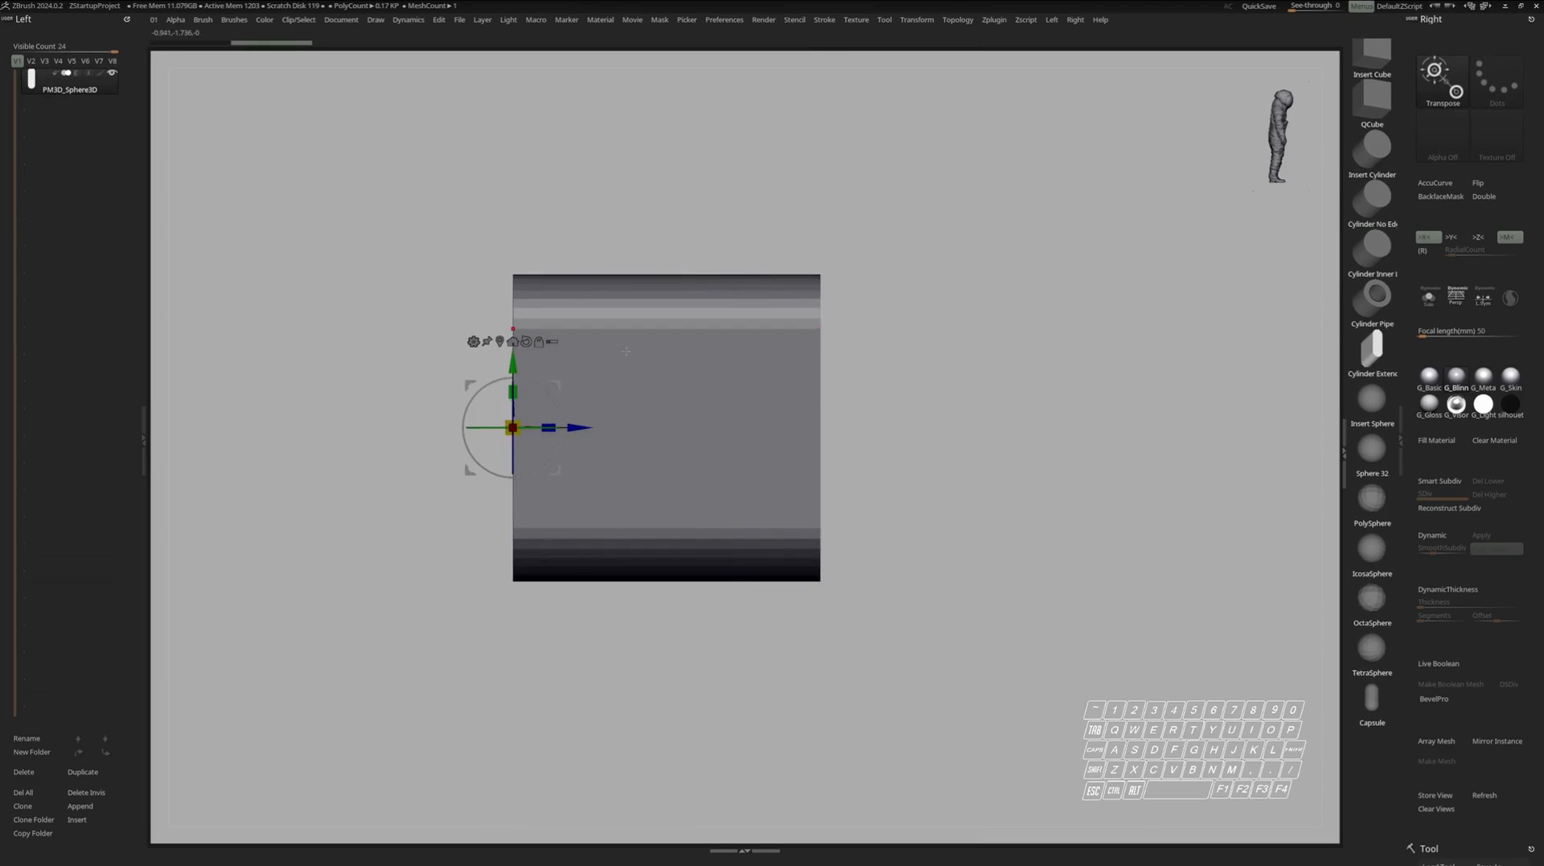
{"action": "left_click", "coordinate": [513, 341]}
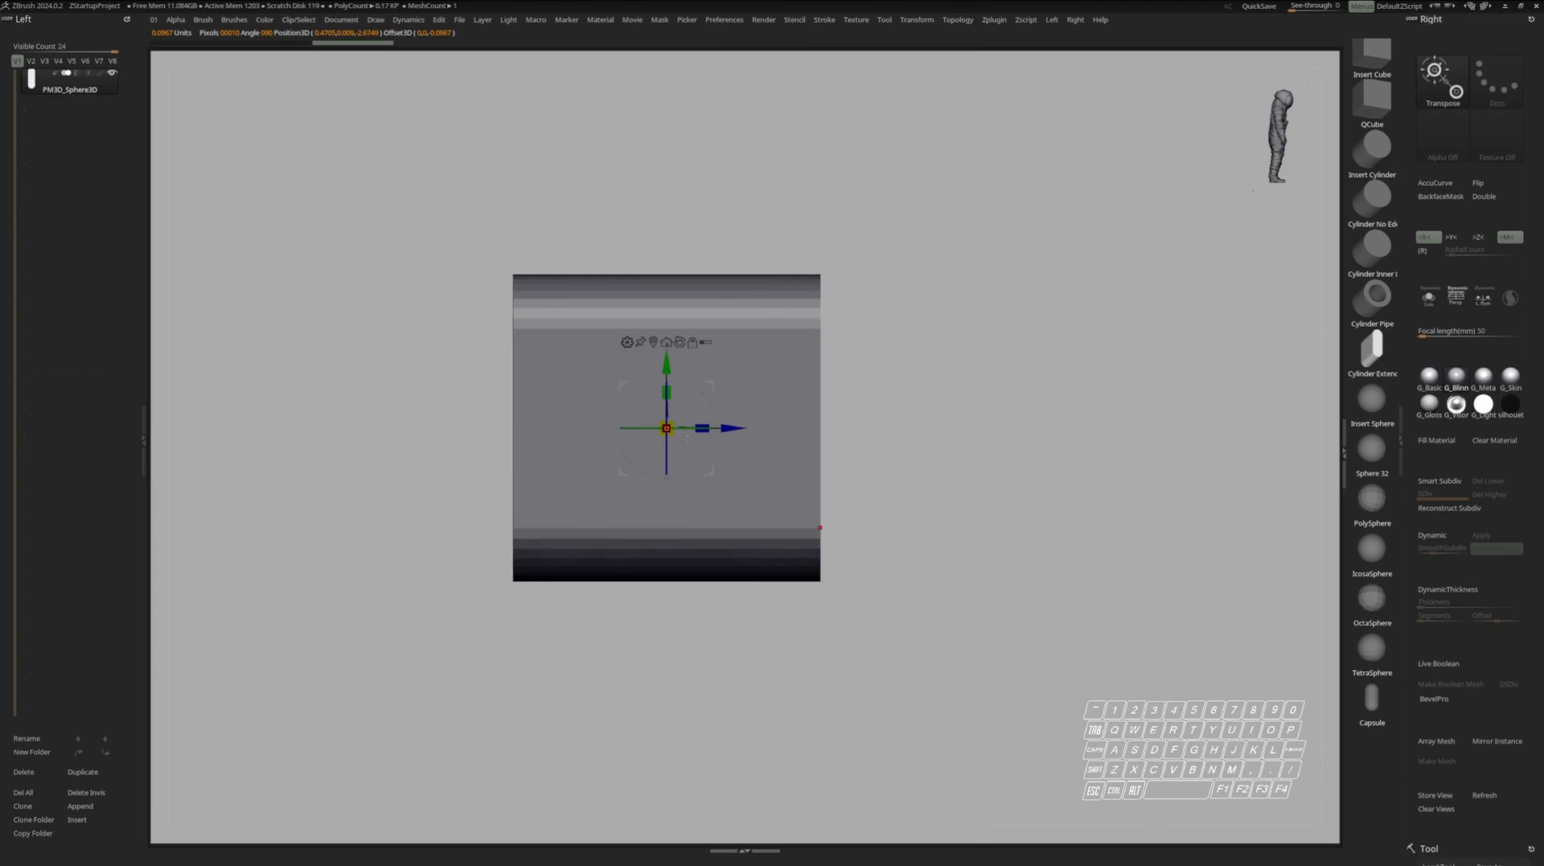
{"action": "right_click_drag", "start_coordinate": [689, 434], "coordinate": [830, 435], "text": "shift"}
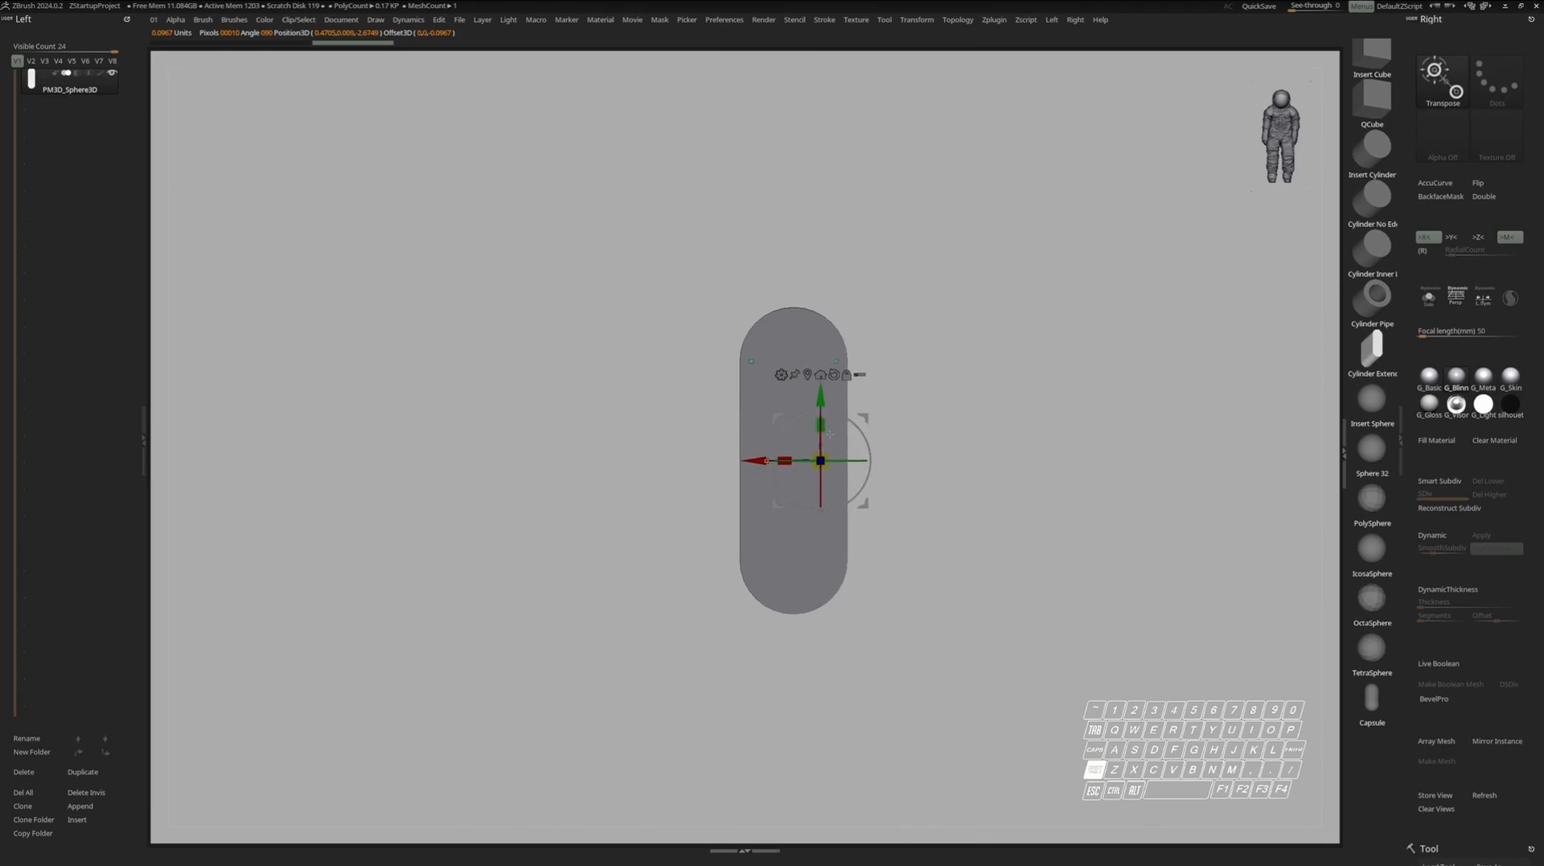
{"action": "left_click_drag", "start_coordinate": [860, 433], "coordinate": [864, 493], "text": "shift"}
{"action": "key", "text": "ctrl+z"}
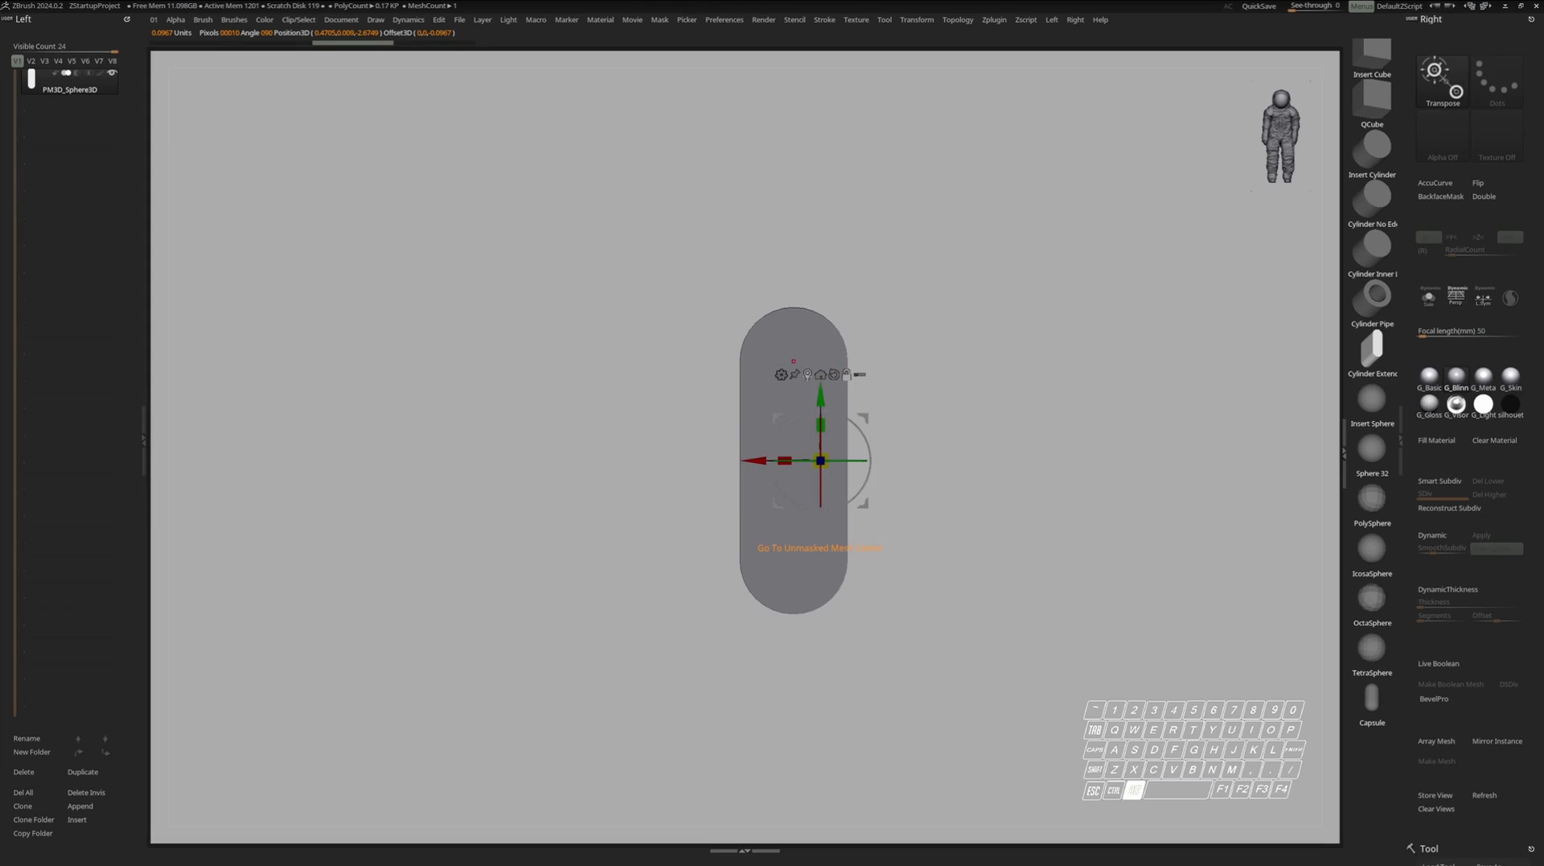
{"action": "left_click_drag", "start_coordinate": [848, 361], "coordinate": [831, 547], "text": "shift"}
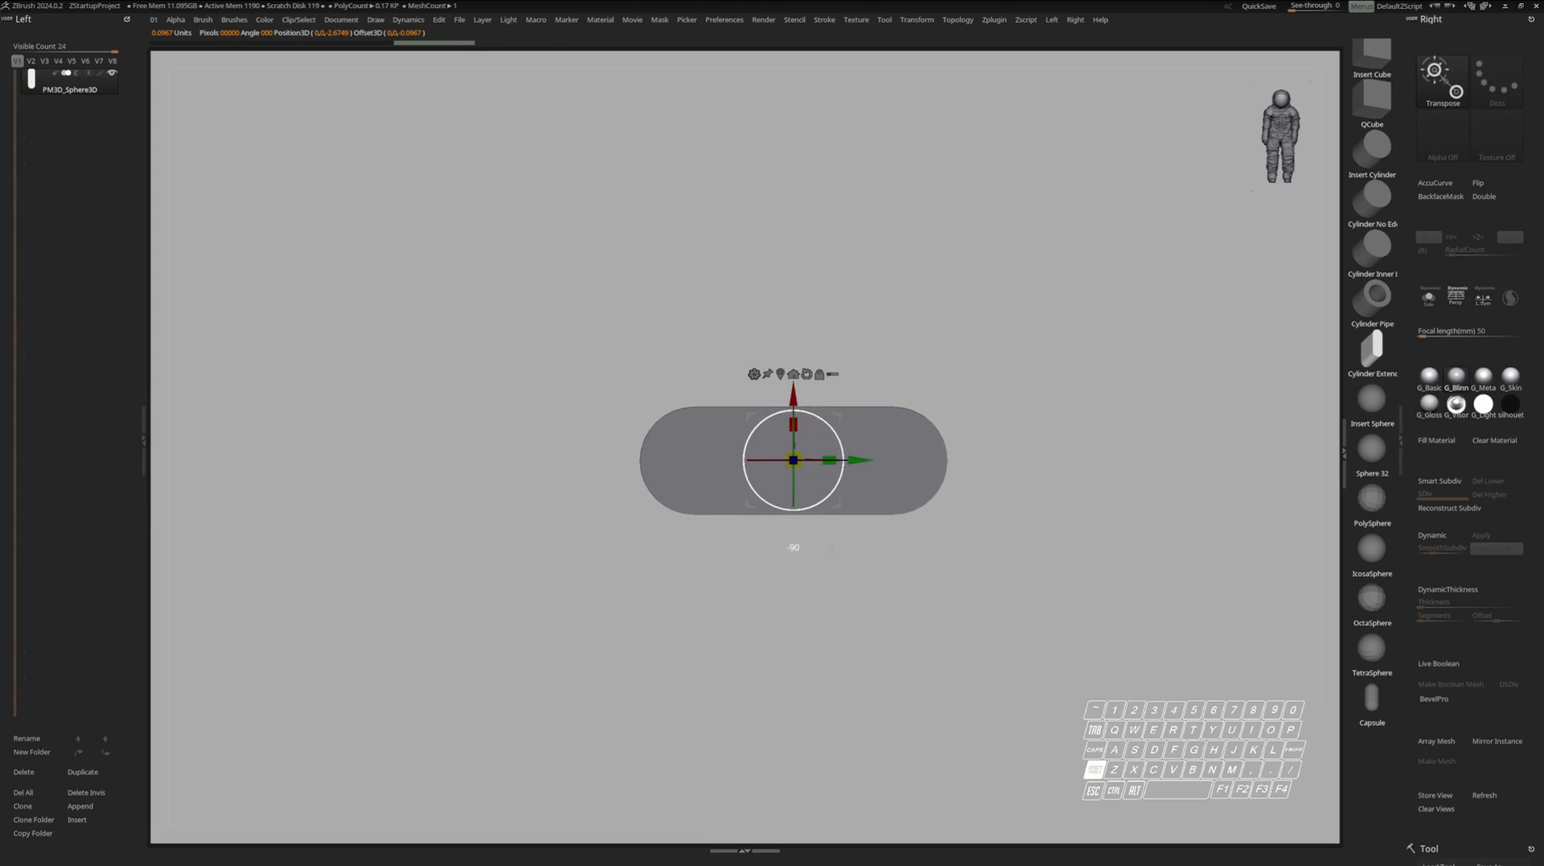
{"action": "left_click_drag", "start_coordinate": [794, 486], "coordinate": [794, 398], "text": "shift"}
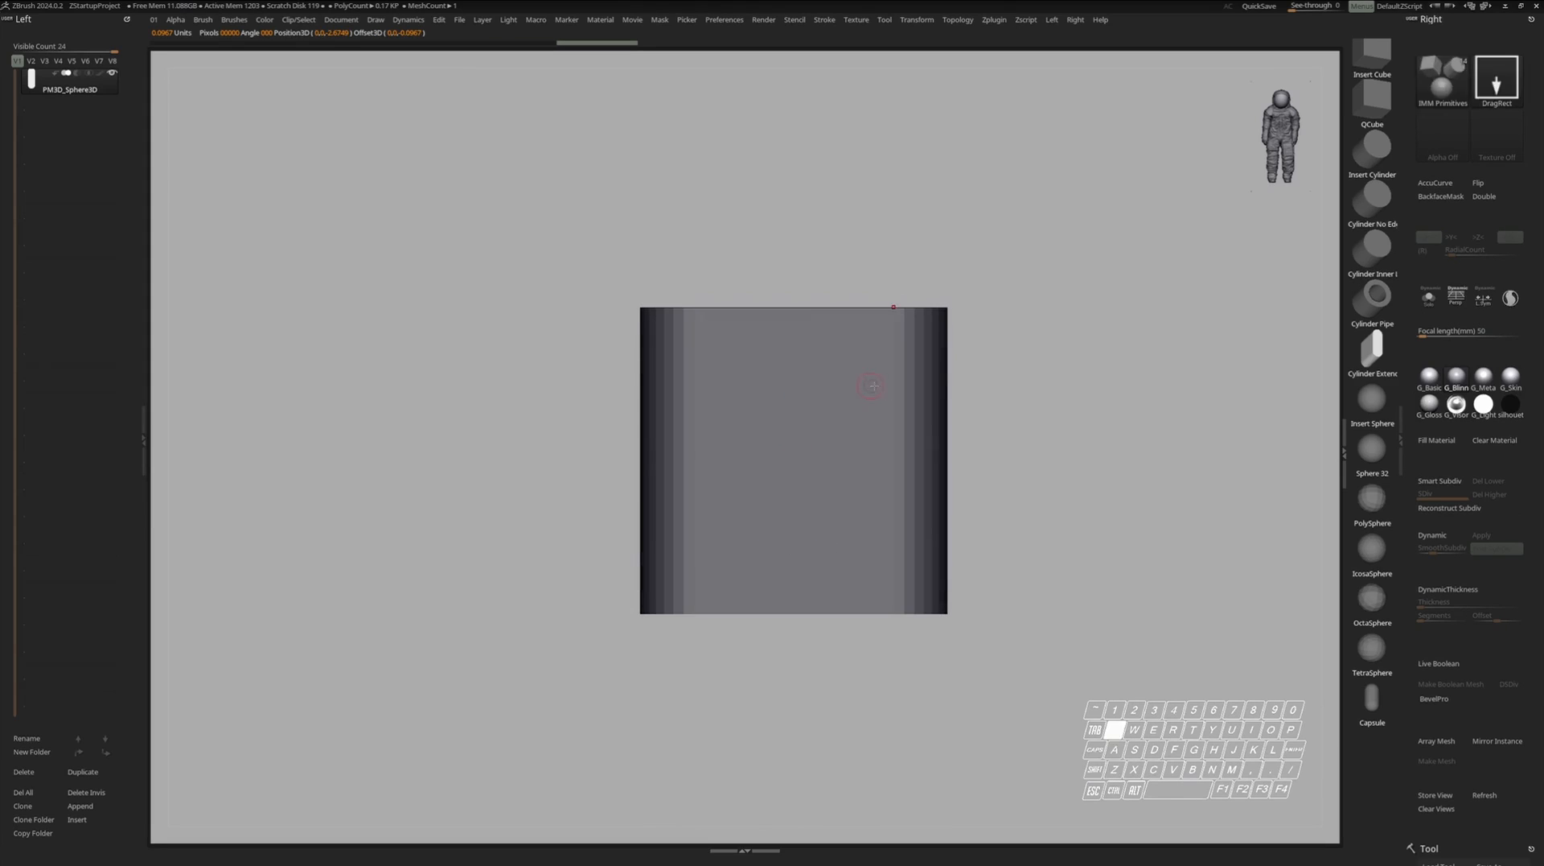
Stretch the cylinder vertically to nearly twice its height and turn on its polyframe display.
{"action": "right_click_drag", "start_coordinate": [880, 356], "coordinate": [869, 381]}
{"action": "key", "text": "q"}
{"action": "key", "text": "w"}
{"action": "left_click_drag", "start_coordinate": [794, 424], "coordinate": [810, 257]}
{"action": "key", "text": "shift+f"}
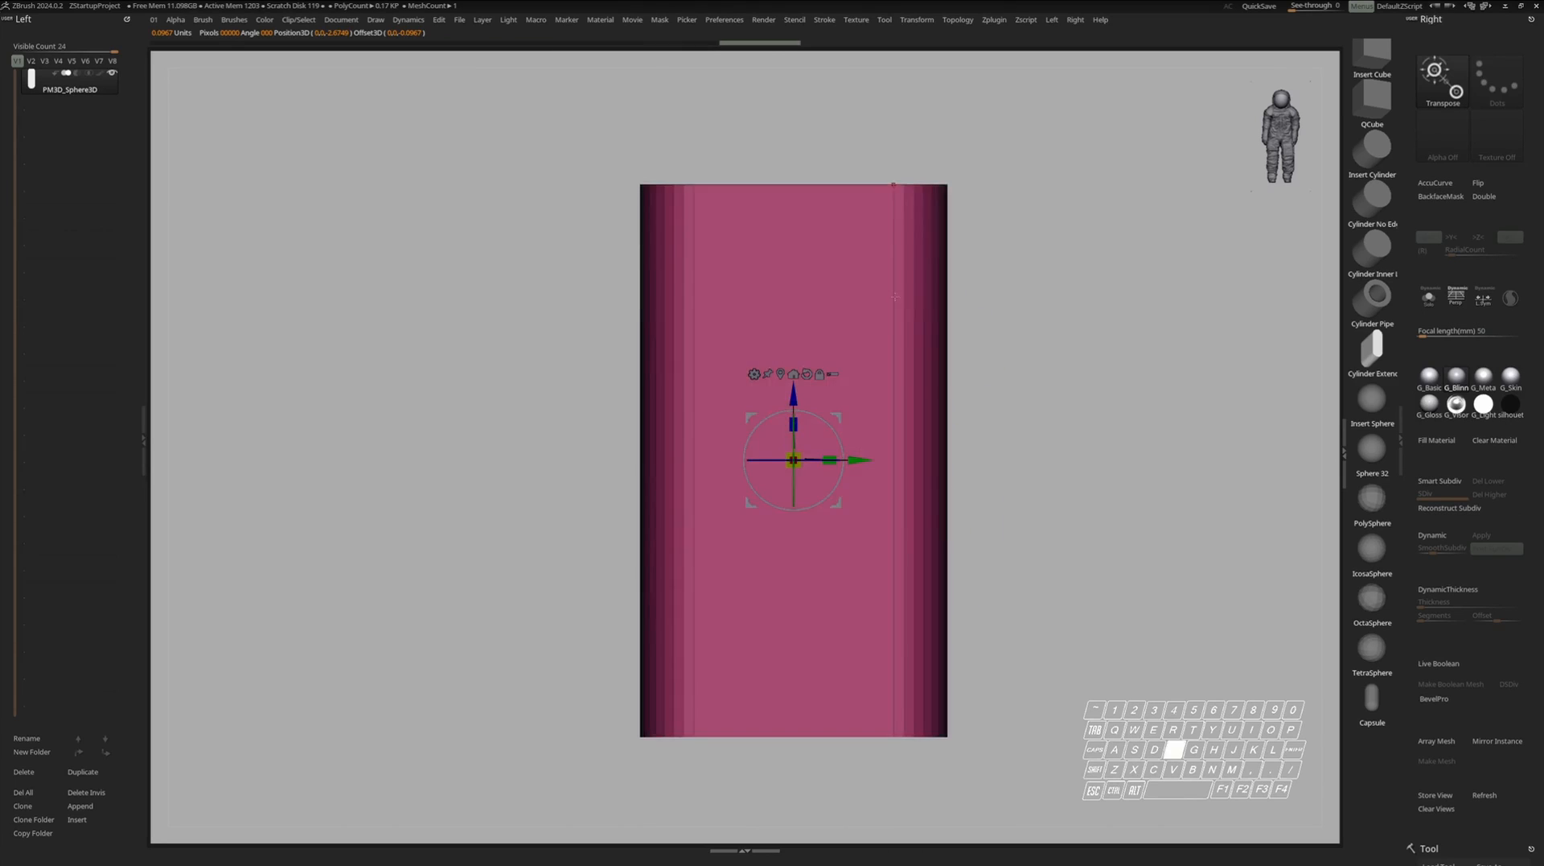
Switch to the ZModeler brush for editing the edges at the cylinder's upper end.
{"action": "right_click_drag", "start_coordinate": [931, 186], "coordinate": [901, 137], "text": "ctrl"}
{"action": "mouse_move", "coordinate": [837, 321]}
{"action": "right_mouse_down"}
{"action": "mouse_move", "coordinate": [824, 354]}
{"action": "mouse_move", "coordinate": [865, 380]}
{"action": "mouse_move", "coordinate": [852, 351]}
{"action": "right_mouse_up"}
{"action": "key", "text": "q"}
{"action": "right_click_drag", "start_coordinate": [870, 291], "coordinate": [873, 418], "text": "alt"}
{"action": "key", "text": "b"}
{"action": "key", "text": "Escape"}
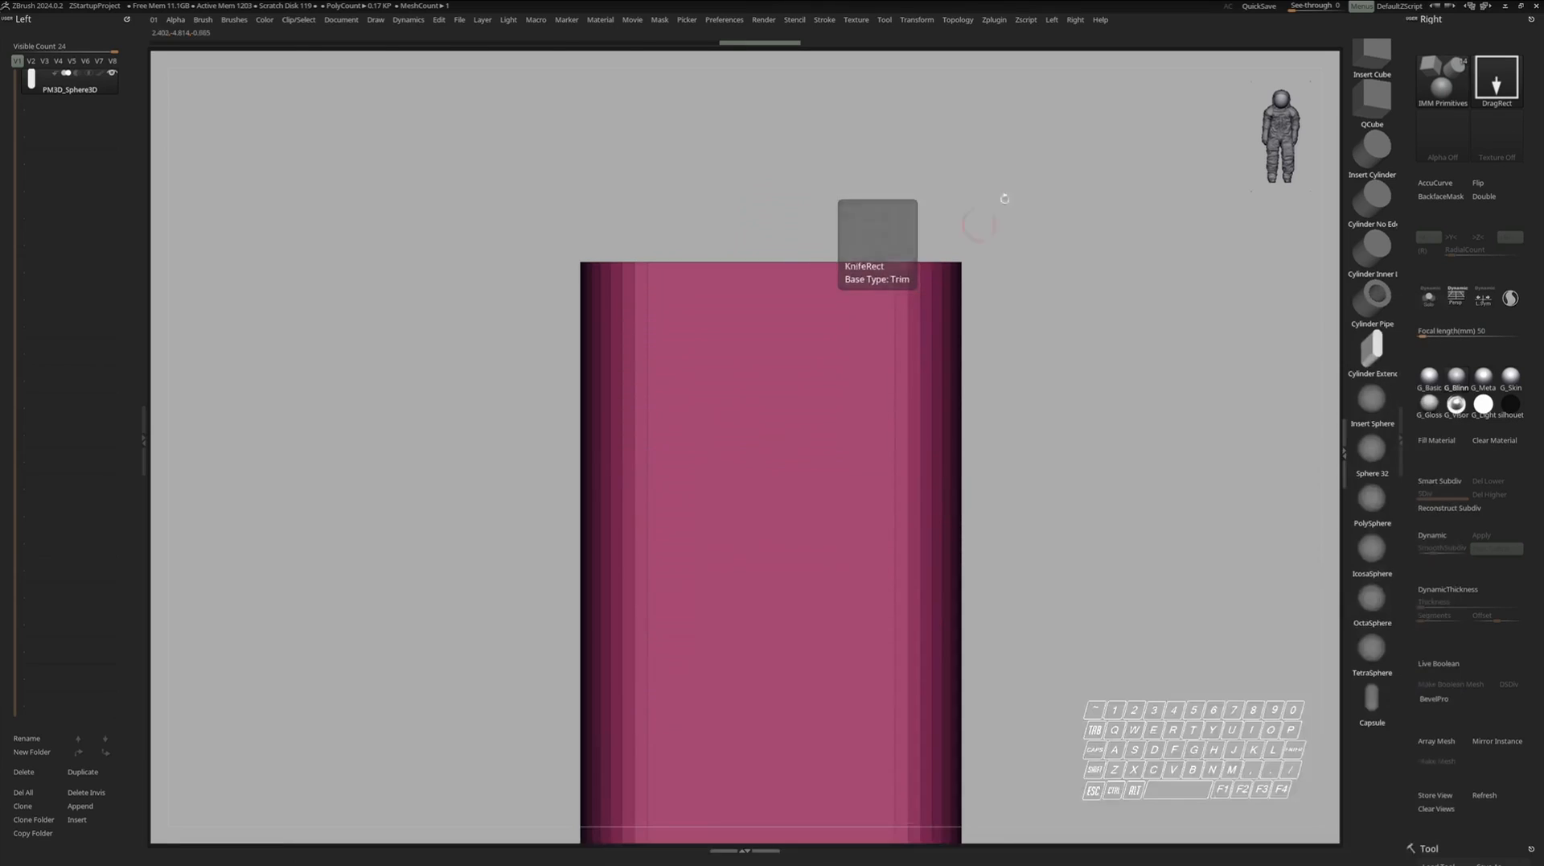
{"action": "key", "text": "b"}
{"action": "key", "text": "z"}
{"action": "key", "text": "m"}
{"action": "right_click_drag", "start_coordinate": [861, 317], "coordinate": [853, 338]}
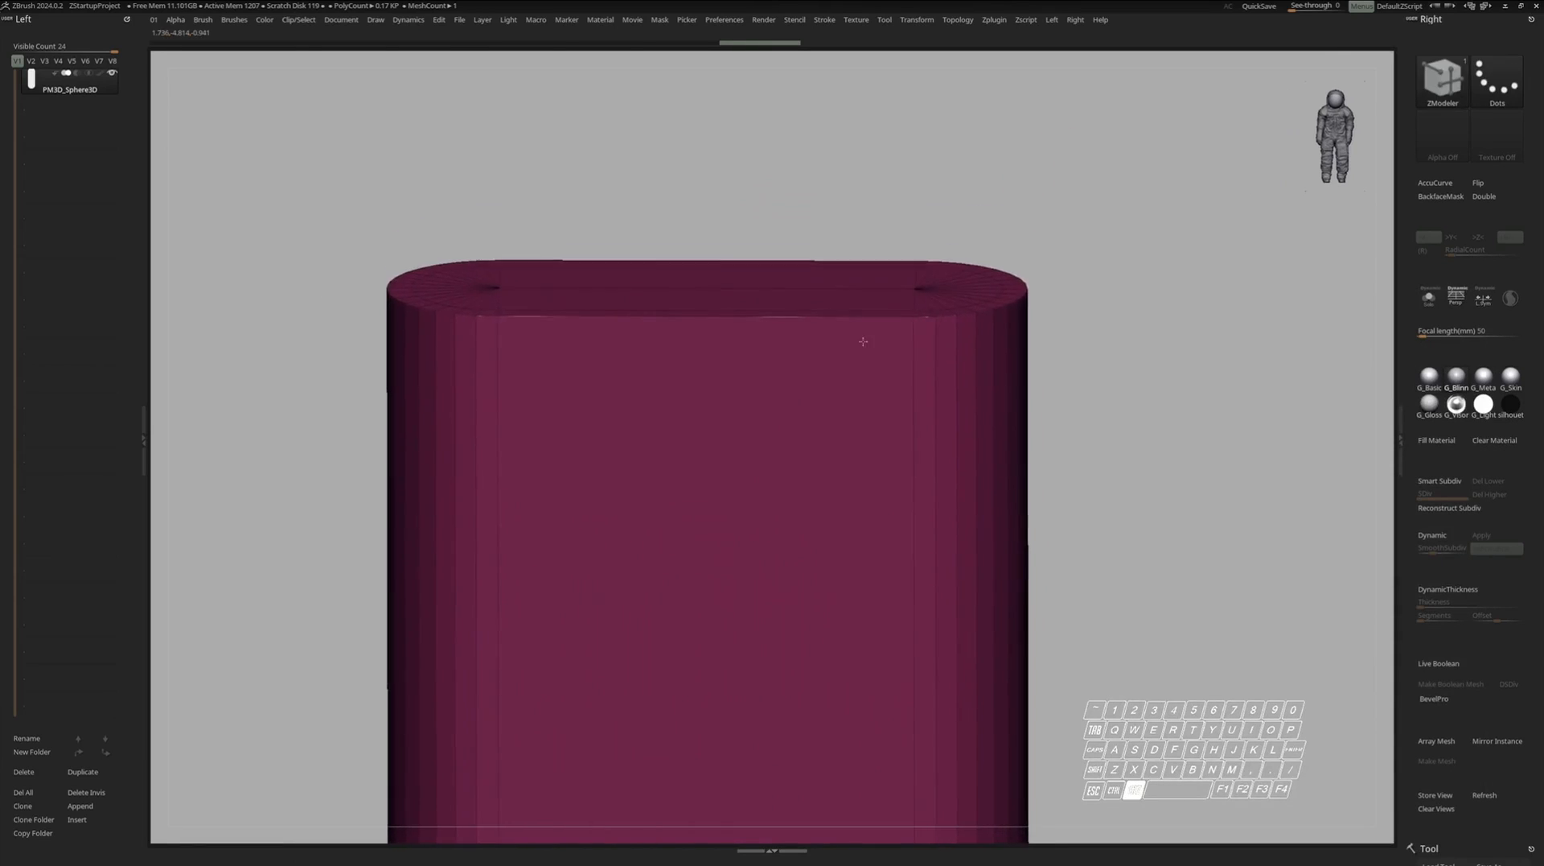
Set the ZModeler edge action to Insert with Multiple EdgeLoops and Keep Polygroup, and add vertical loops across the flat sides.
{"action": "key", "text": "space"}
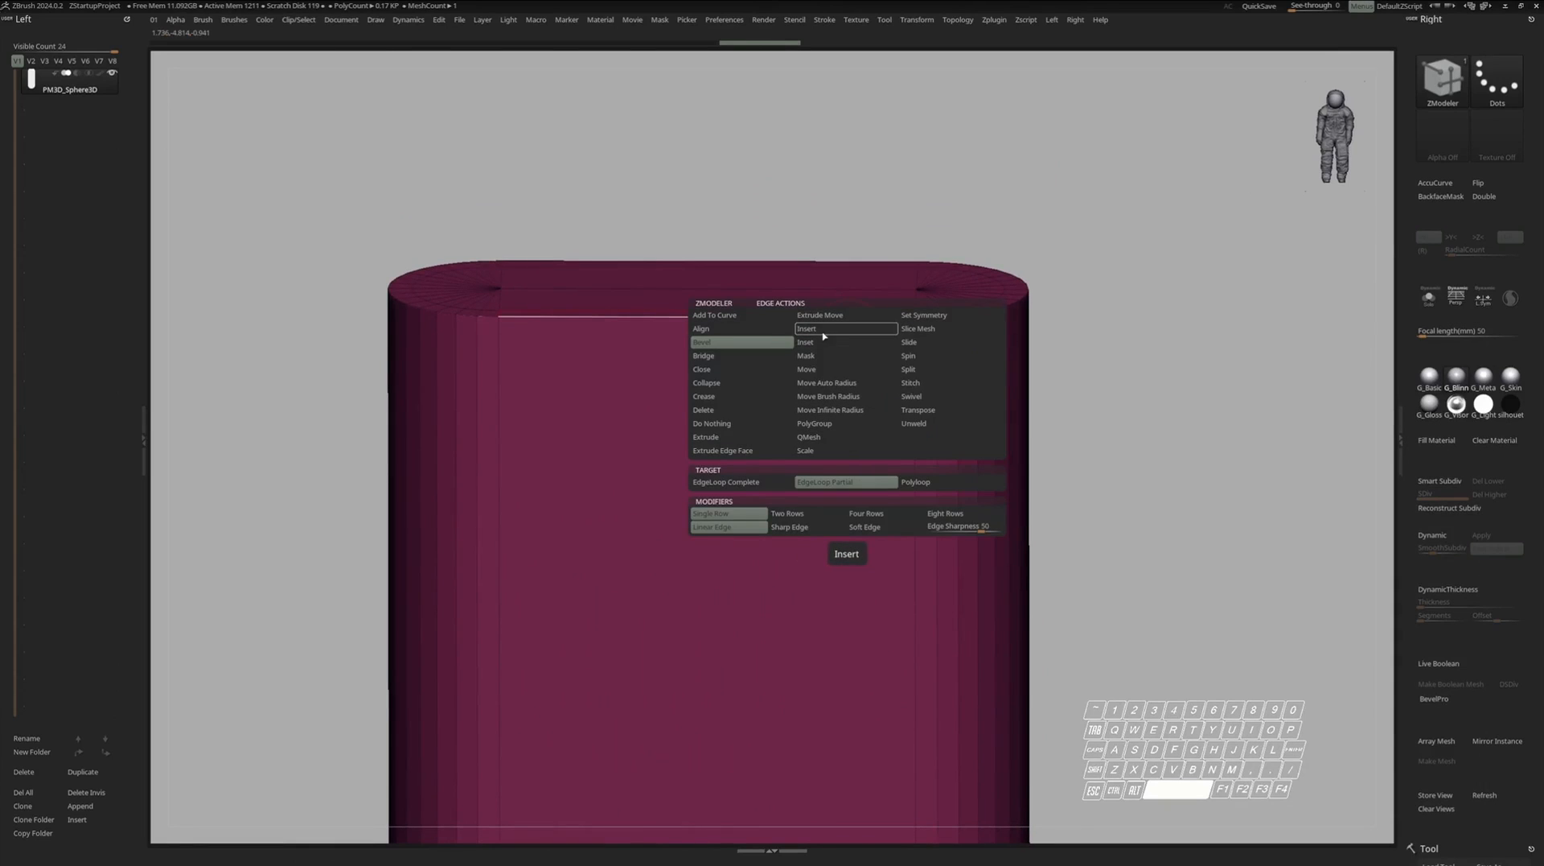
{"action": "left_click", "coordinate": [818, 332]}
{"action": "left_click", "coordinate": [728, 482]}
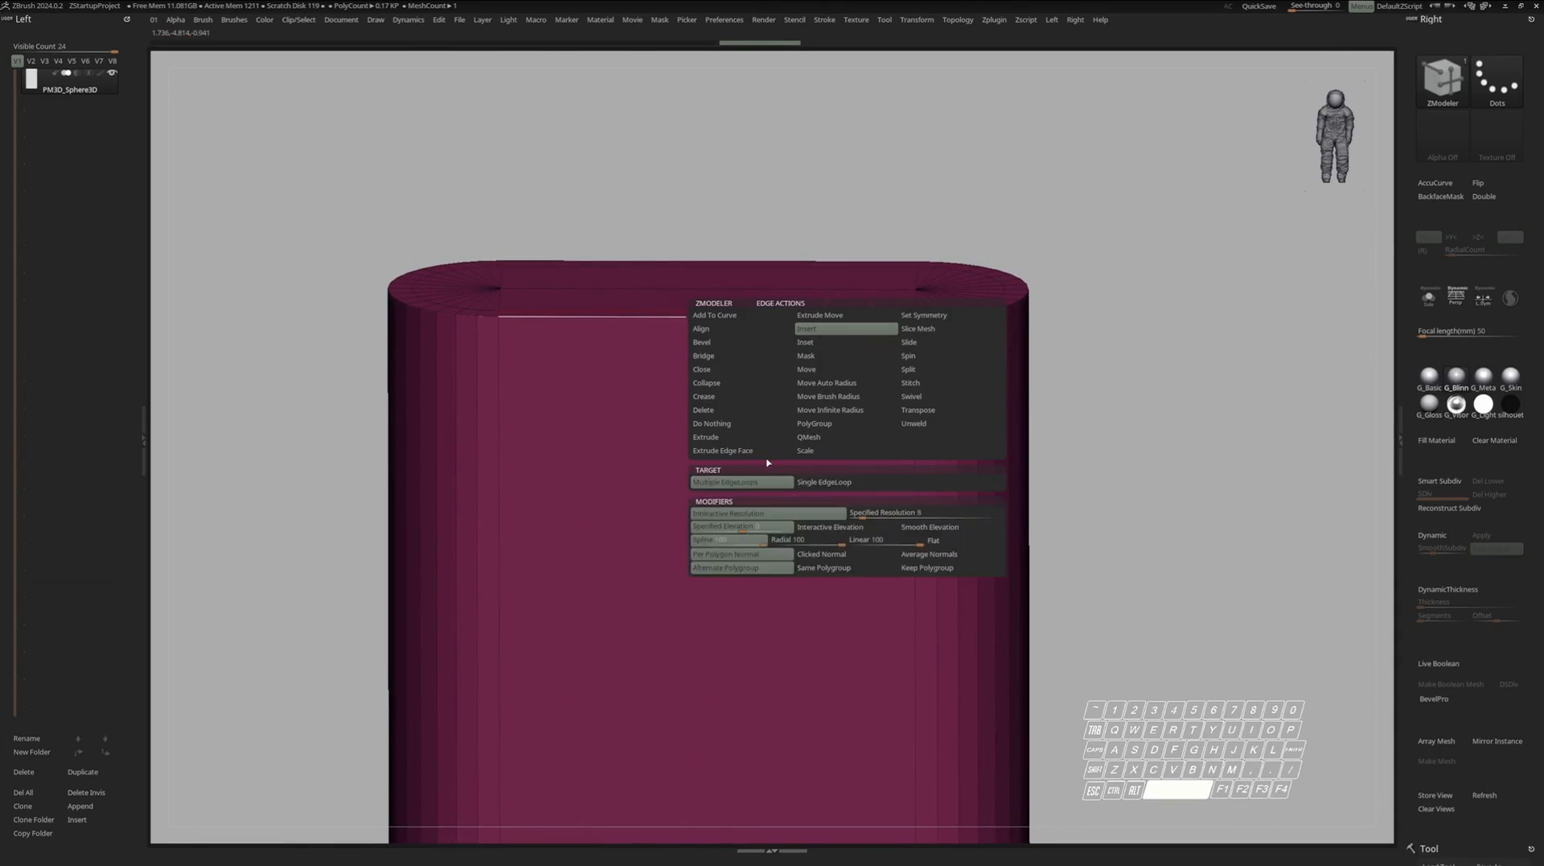
{"action": "key", "text": "space"}
{"action": "left_click", "coordinate": [931, 570]}
{"action": "right_click_drag", "start_coordinate": [1113, 355], "coordinate": [1078, 342], "text": "shift"}
{"action": "right_click_drag", "start_coordinate": [937, 309], "coordinate": [970, 297]}
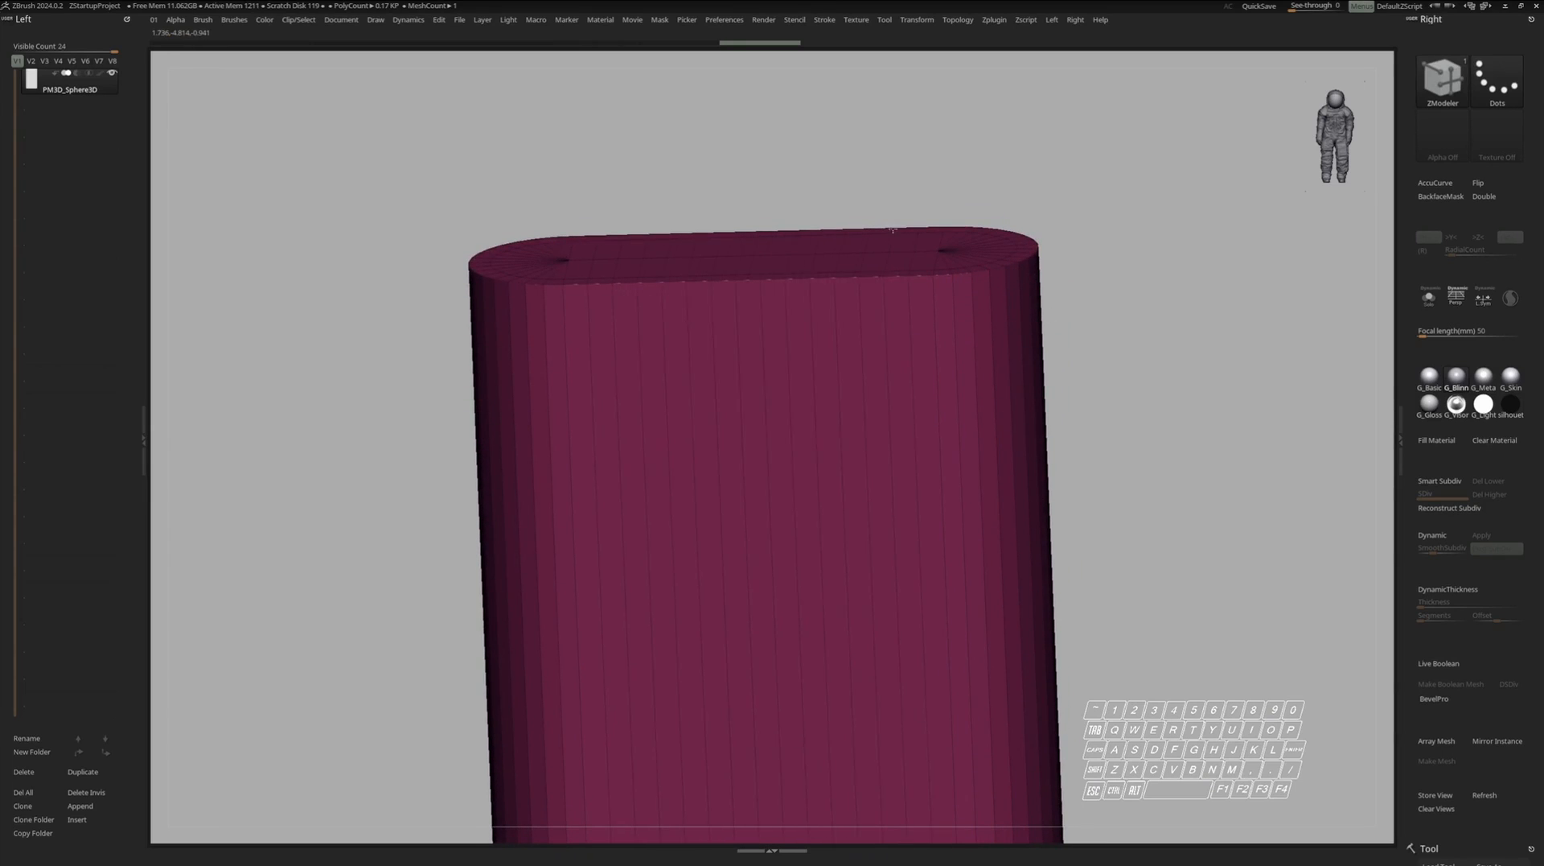
Insert evenly spaced horizontal edge loops along the cylinder's height and concentric edge loops on its top cap.
{"action": "mouse_move", "coordinate": [930, 389]}
{"action": "right_mouse_down", "text": "ctrl"}
{"action": "mouse_move", "coordinate": [908, 333]}
{"action": "mouse_move", "coordinate": [931, 258]}
{"action": "mouse_move", "coordinate": [925, 368]}
{"action": "right_mouse_up", "text": "ctrl"}
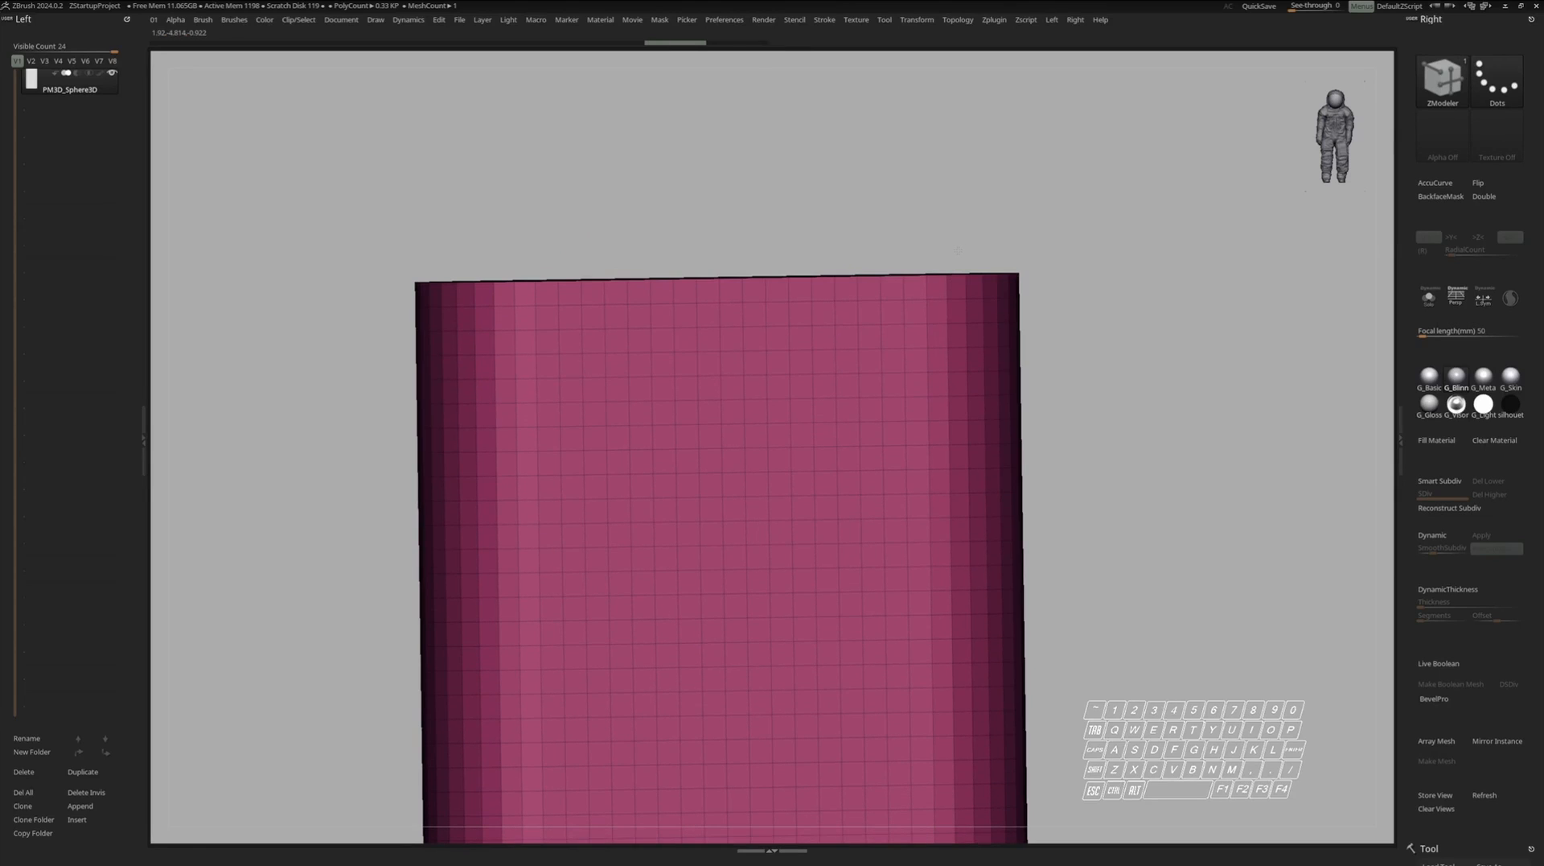
{"action": "right_click_drag", "start_coordinate": [975, 361], "coordinate": [901, 382], "text": "ctrl"}
{"action": "mouse_move", "coordinate": [901, 382]}
{"action": "right_mouse_down"}
{"action": "mouse_move", "coordinate": [834, 403]}
{"action": "mouse_move", "coordinate": [877, 360]}
{"action": "right_mouse_up"}
{"action": "mouse_move", "coordinate": [877, 359]}
{"action": "right_mouse_down", "text": "alt"}
{"action": "mouse_move", "coordinate": [906, 275]}
{"action": "mouse_move", "coordinate": [956, 378]}
{"action": "mouse_move", "coordinate": [914, 431]}
{"action": "mouse_move", "coordinate": [949, 358]}
{"action": "mouse_move", "coordinate": [948, 402]}
{"action": "right_mouse_up", "text": "alt"}
{"action": "right_click_drag", "start_coordinate": [948, 402], "coordinate": [991, 385], "text": "ctrl"}
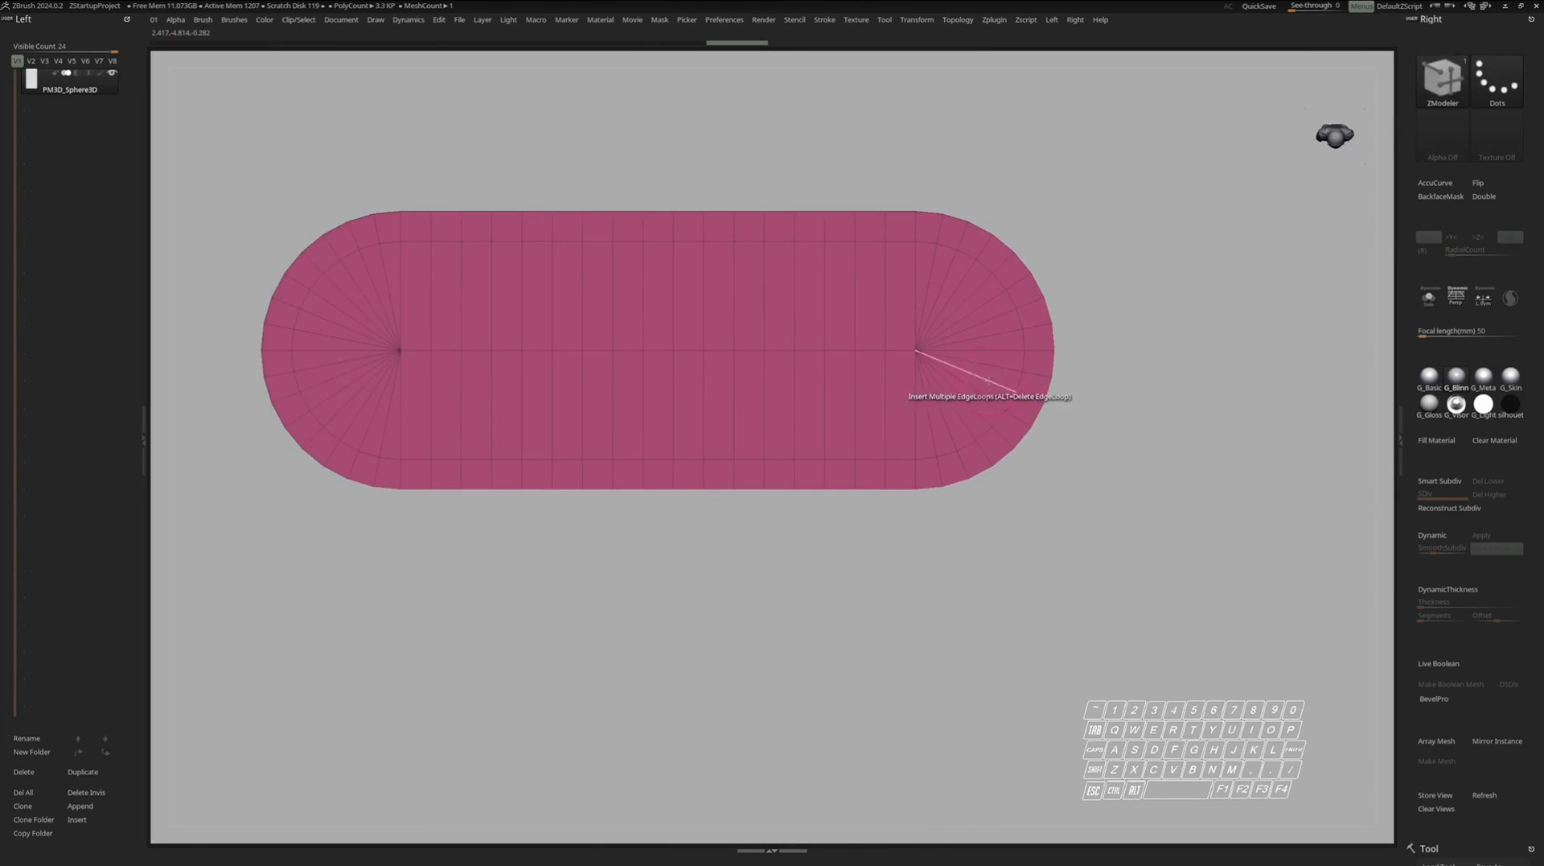
{"action": "key", "text": "ctrl+w"}
{"action": "key", "text": "ctrl+z"}
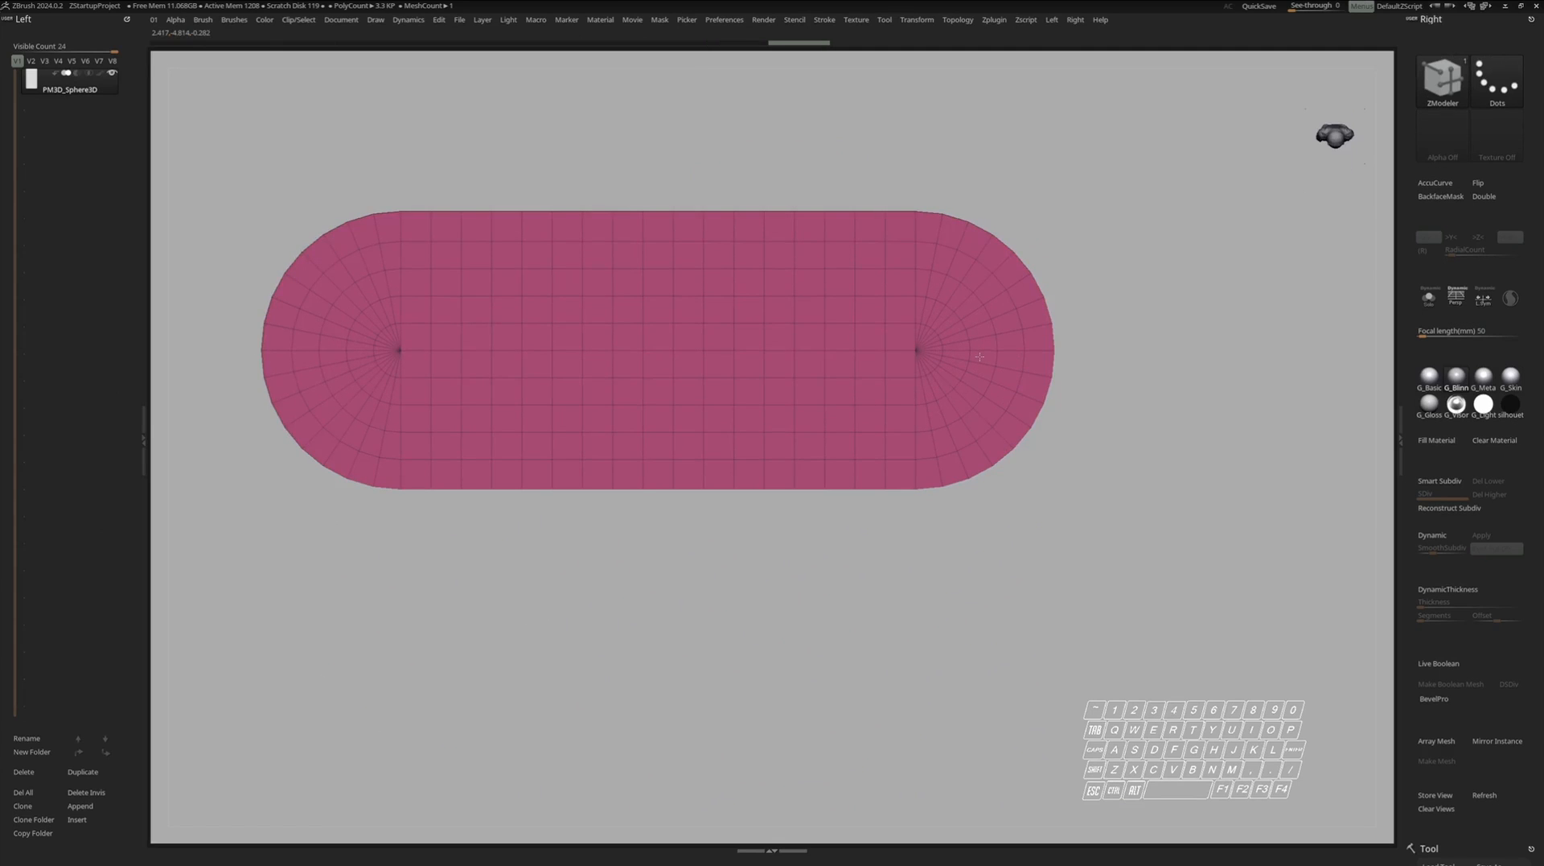
Enable X, Y and Z symmetry, and isolate the cylinder's end cap to give it a separate polygroup.
{"action": "right_click_drag", "start_coordinate": [965, 426], "coordinate": [1033, 347]}
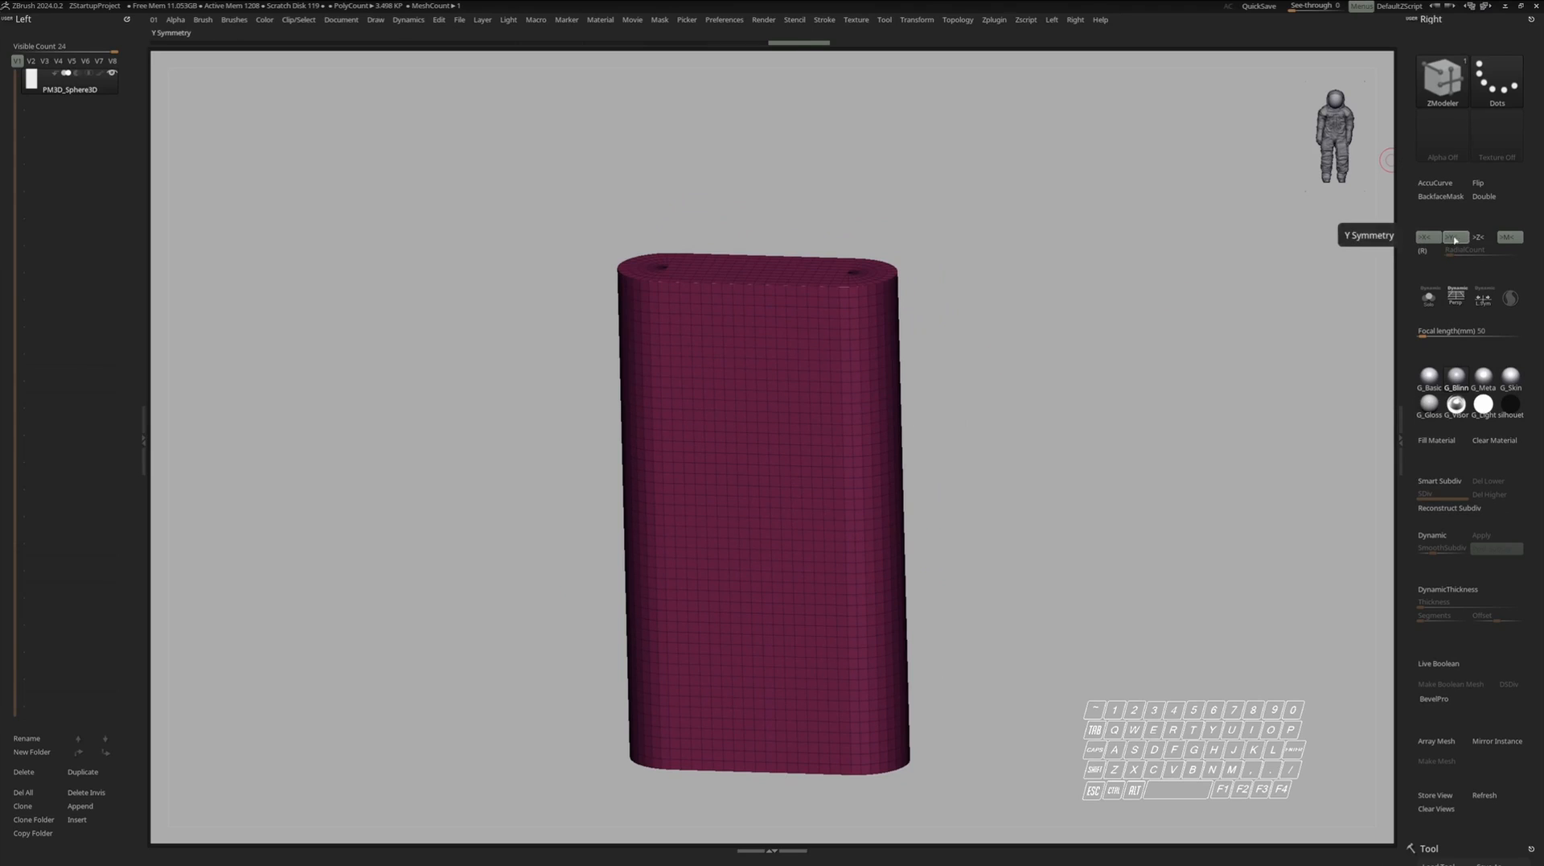
{"action": "right_click_drag", "start_coordinate": [841, 383], "coordinate": [908, 456]}
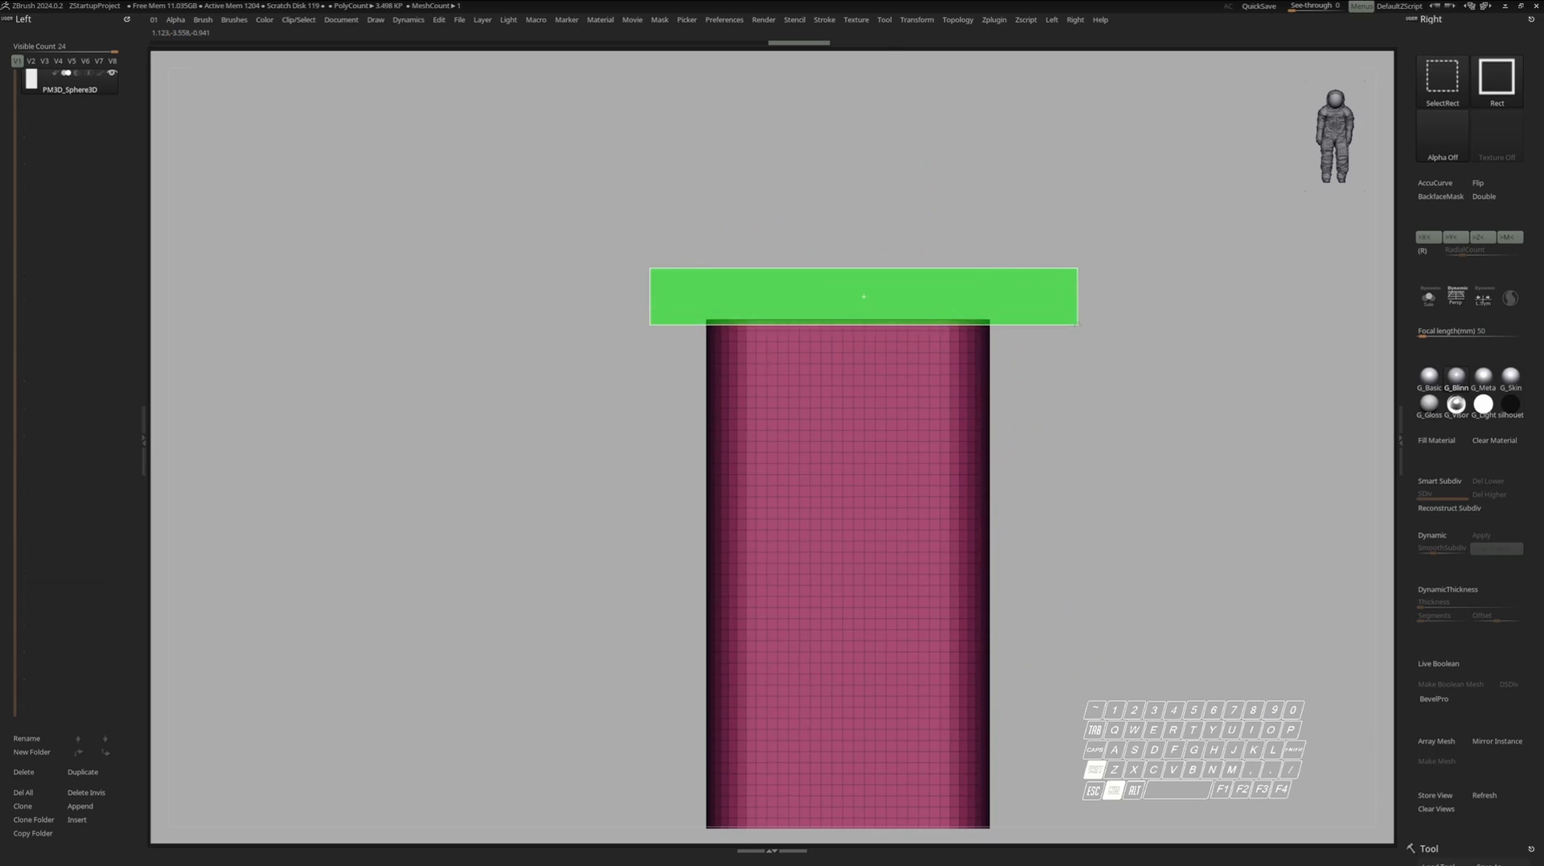
{"action": "left_click_drag", "start_coordinate": [1078, 325], "coordinate": [1078, 324], "text": "ctrl+shift"}
{"action": "right_click_drag", "start_coordinate": [1021, 306], "coordinate": [1014, 377]}
{"action": "left_click", "coordinate": [1063, 361], "text": "ctrl+shift"}
Mirror and weld the cylinder across the Z axis.
{"action": "right_click_drag", "start_coordinate": [977, 455], "coordinate": [1009, 258], "text": "alt"}
{"action": "key", "text": "Tab"}
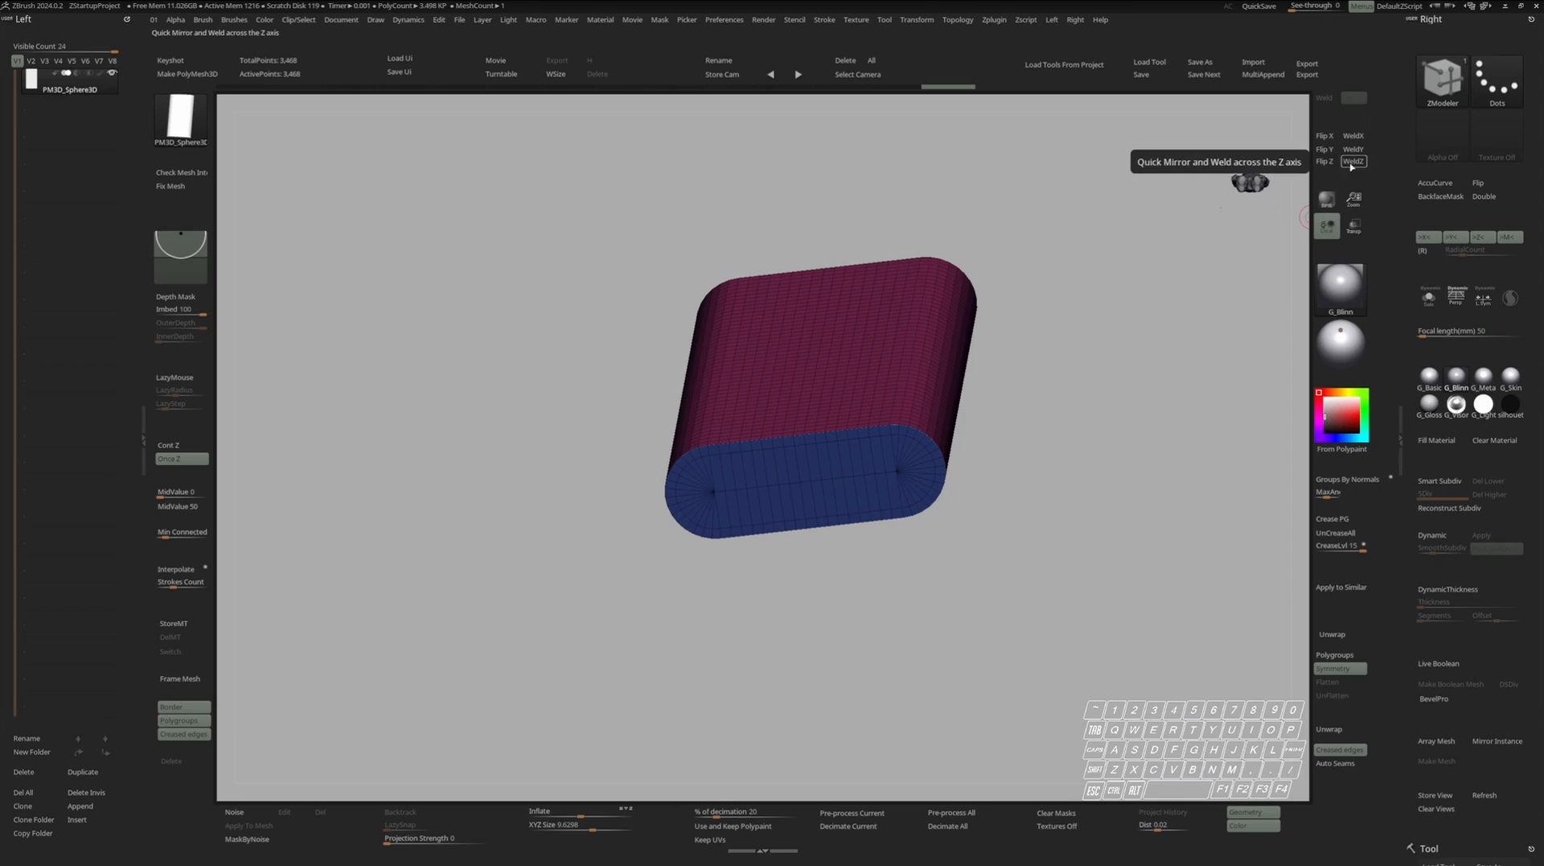
{"action": "mouse_move", "coordinate": [1070, 233]}
{"action": "right_mouse_down"}
{"action": "mouse_move", "coordinate": [1022, 337]}
{"action": "mouse_move", "coordinate": [982, 311]}
{"action": "mouse_move", "coordinate": [1086, 316]}
{"action": "mouse_move", "coordinate": [1044, 371]}
{"action": "mouse_move", "coordinate": [1037, 248]}
{"action": "mouse_move", "coordinate": [1041, 297]}
{"action": "right_mouse_up"}
{"action": "key", "text": "Tab"}
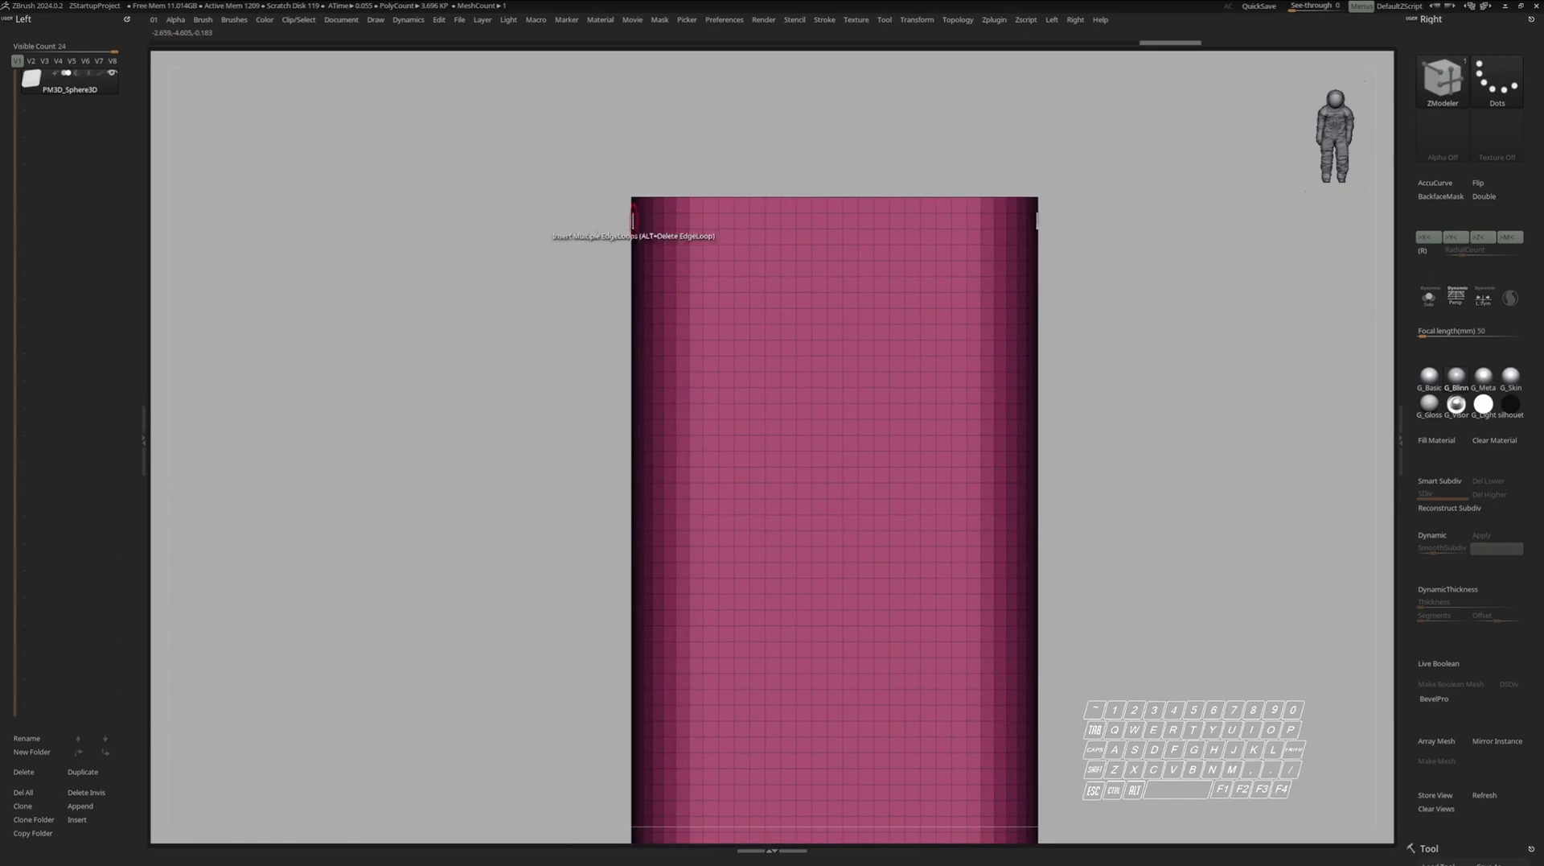
Mark the polygons of a band along the cylinder's upper edge and a stepped block hanging from its centre.
{"action": "mouse_move", "coordinate": [861, 306]}
{"action": "right_mouse_down"}
{"action": "mouse_move", "coordinate": [883, 339]}
{"action": "mouse_move", "coordinate": [845, 328]}
{"action": "mouse_move", "coordinate": [840, 409]}
{"action": "mouse_move", "coordinate": [791, 433]}
{"action": "mouse_move", "coordinate": [790, 477]}
{"action": "right_mouse_up"}
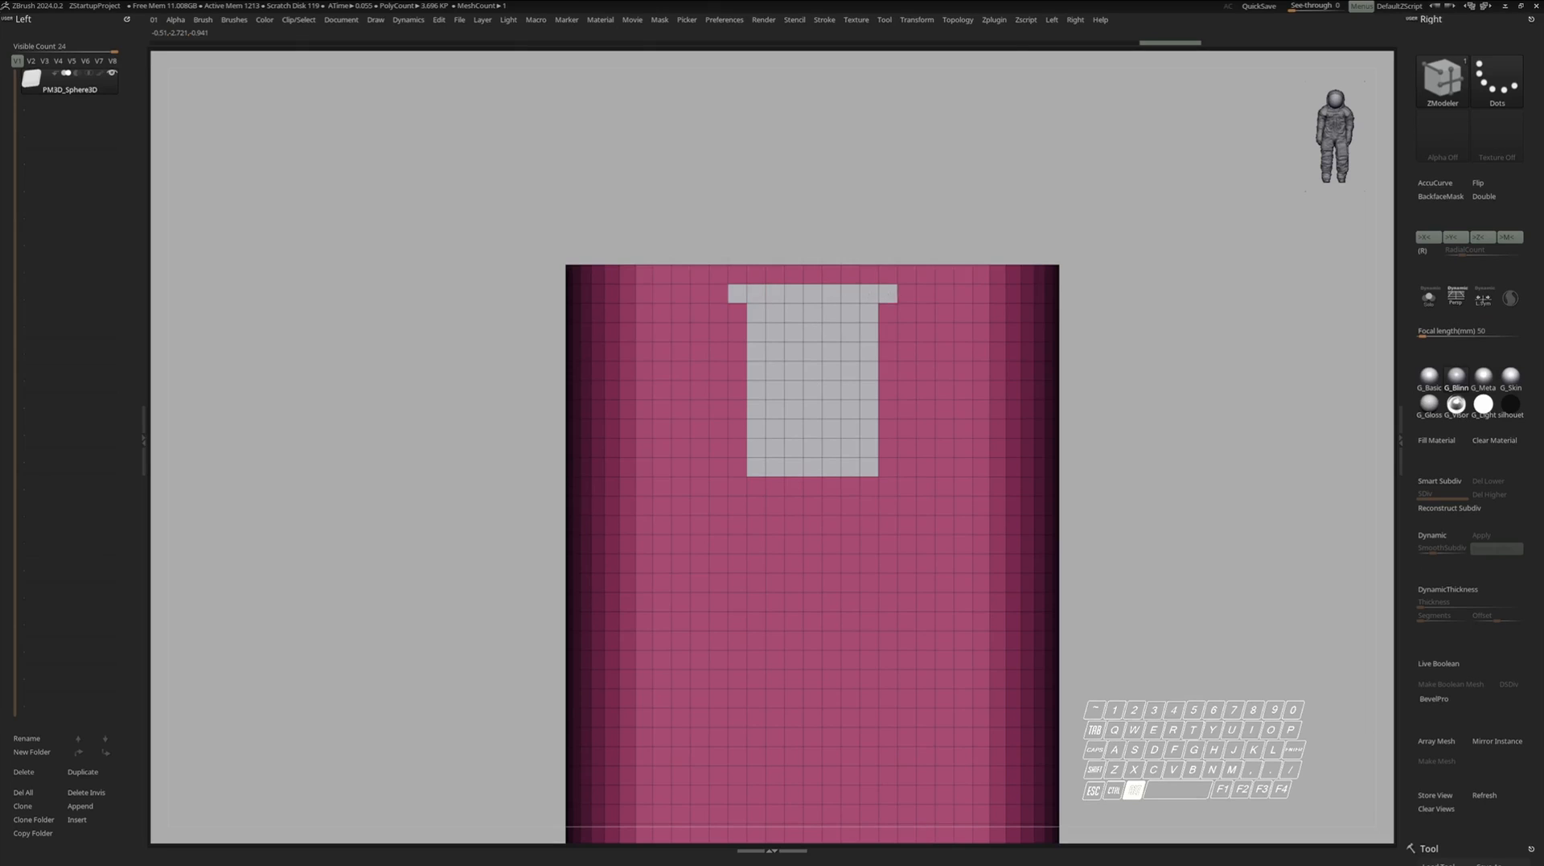
{"action": "right_click_drag", "start_coordinate": [878, 277], "coordinate": [1142, 278], "text": "alt"}
{"action": "right_click_drag", "start_coordinate": [1141, 278], "coordinate": [896, 378], "text": "shift"}
{"action": "right_click_drag", "start_coordinate": [897, 378], "coordinate": [921, 458], "text": "ctrl"}
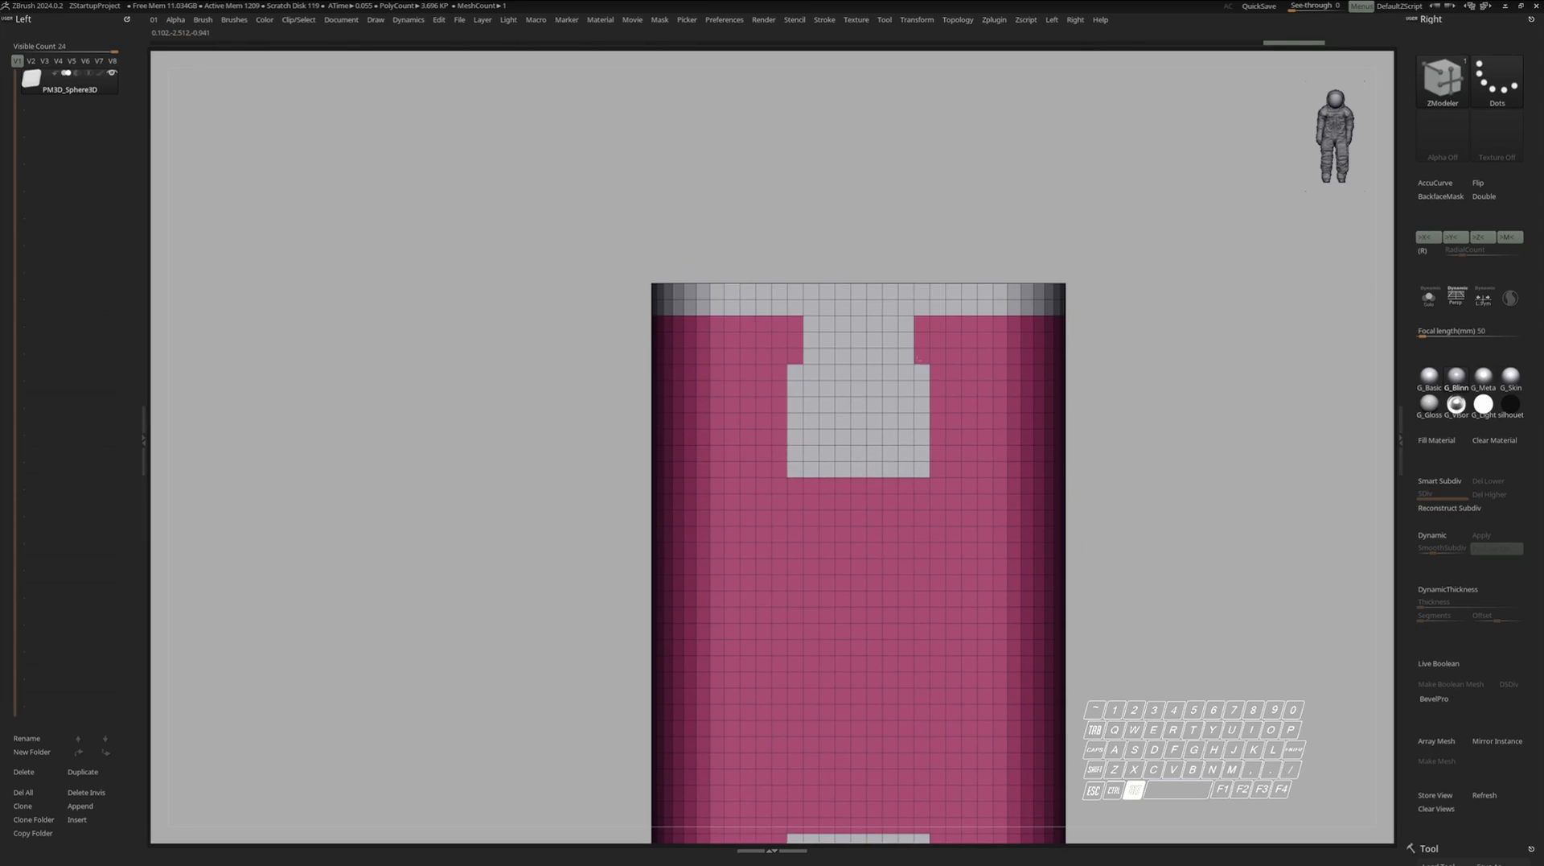
Widen the marked block's narrow neck to the block's full width, making the shape straight-sided up to the edge band.
{"action": "right_click_drag", "start_coordinate": [879, 520], "coordinate": [836, 372], "text": "ctrl"}
{"action": "right_click_drag", "start_coordinate": [836, 371], "coordinate": [909, 414], "text": "ctrl"}
{"action": "right_click_drag", "start_coordinate": [909, 414], "coordinate": [862, 418]}
{"action": "right_click_drag", "start_coordinate": [817, 369], "coordinate": [852, 404], "text": "ctrl"}
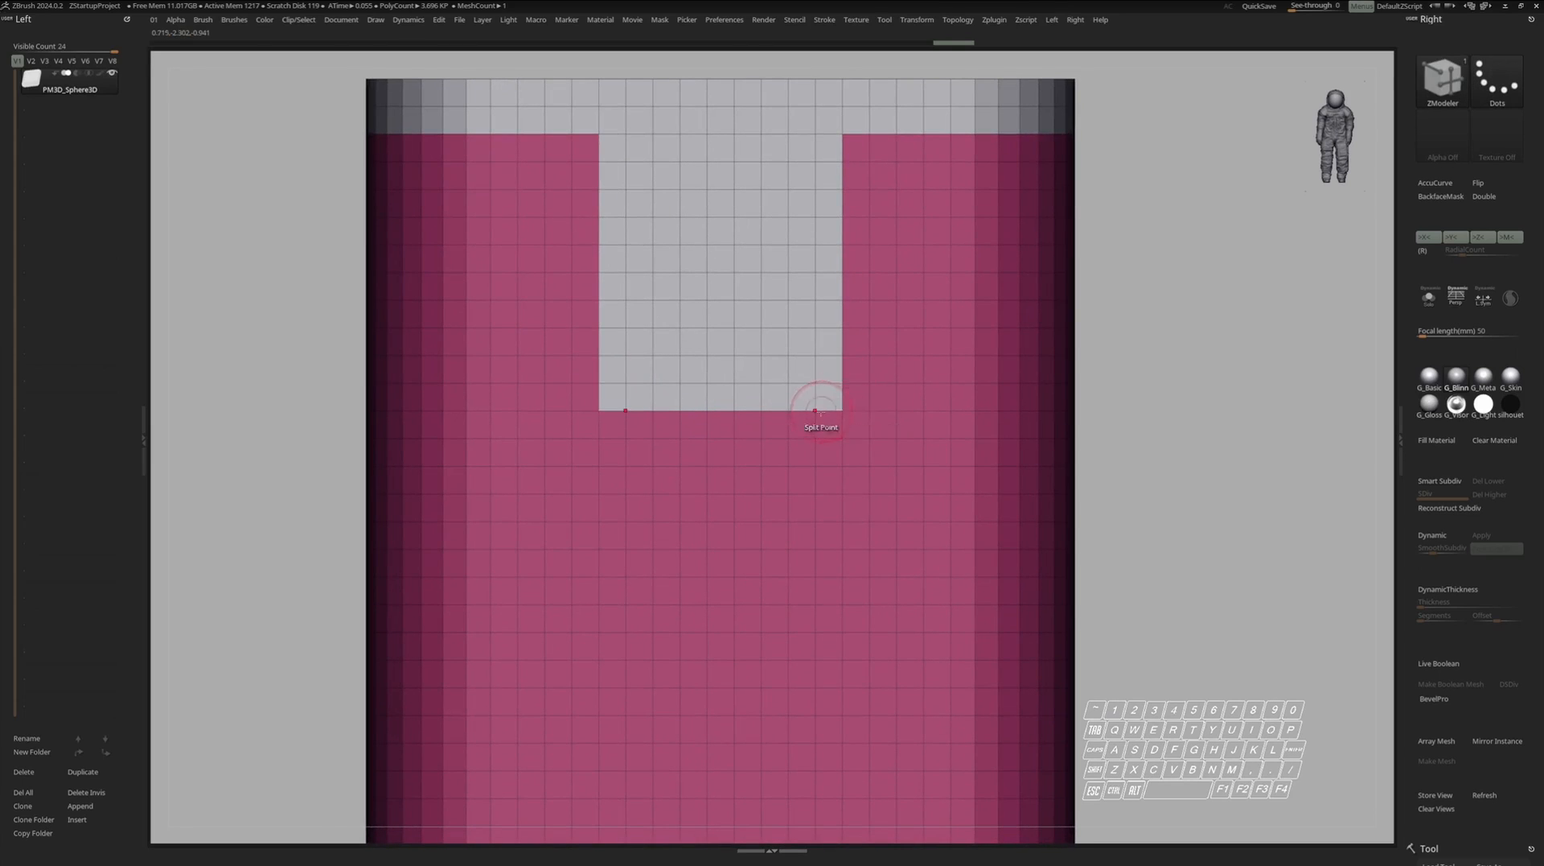
{"action": "right_click_drag", "start_coordinate": [822, 403], "coordinate": [873, 425], "text": "alt"}
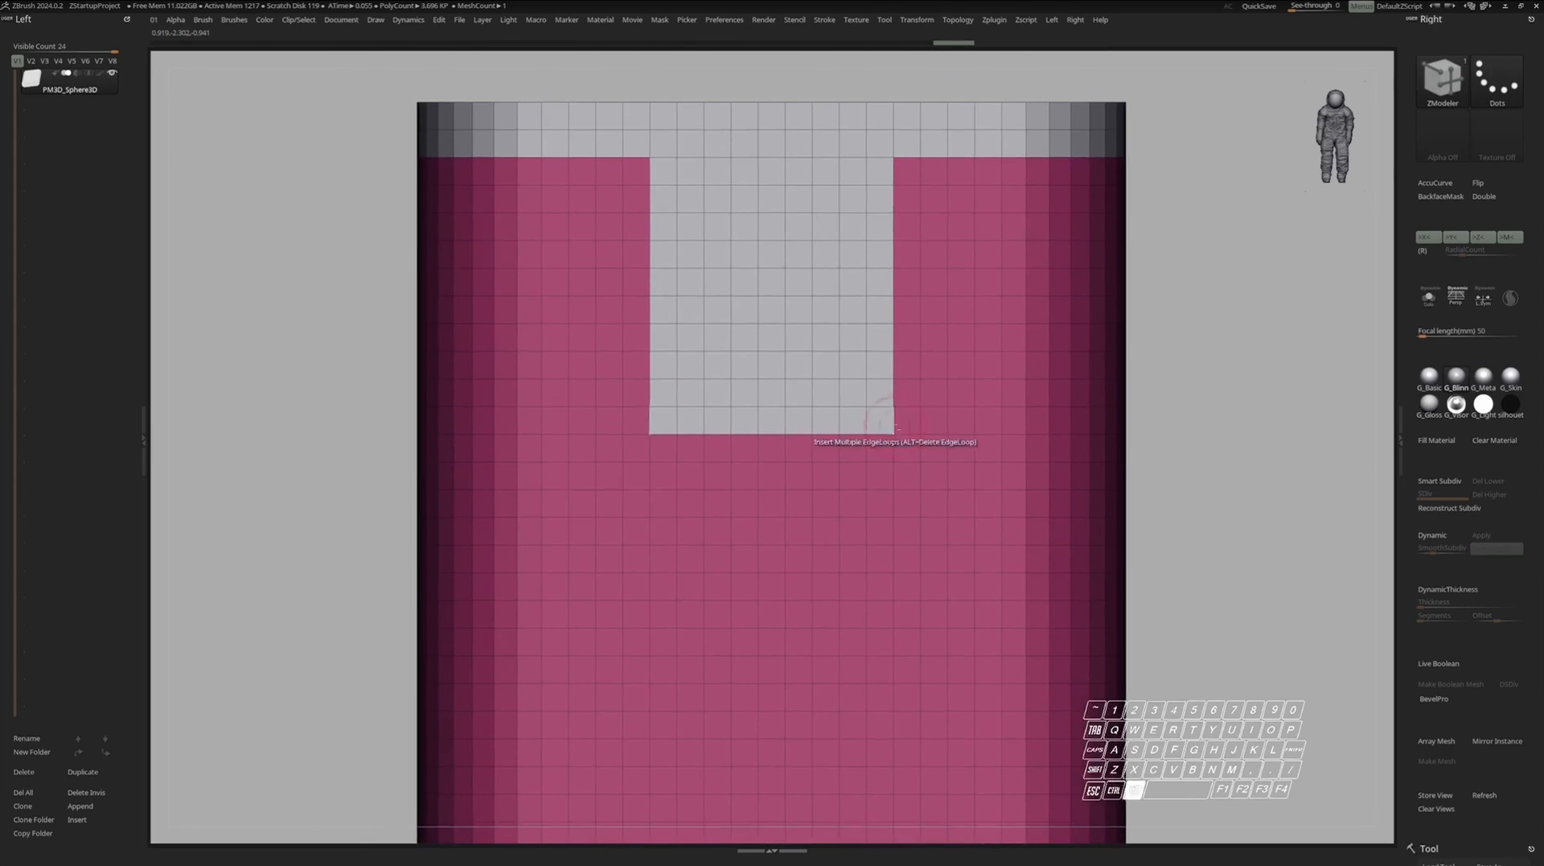
Mask the block's two lower corners, invert the mask, and polish the corners into rounded ones.
{"action": "left_click_drag", "start_coordinate": [1164, 416], "coordinate": [831, 487], "text": "ctrl"}
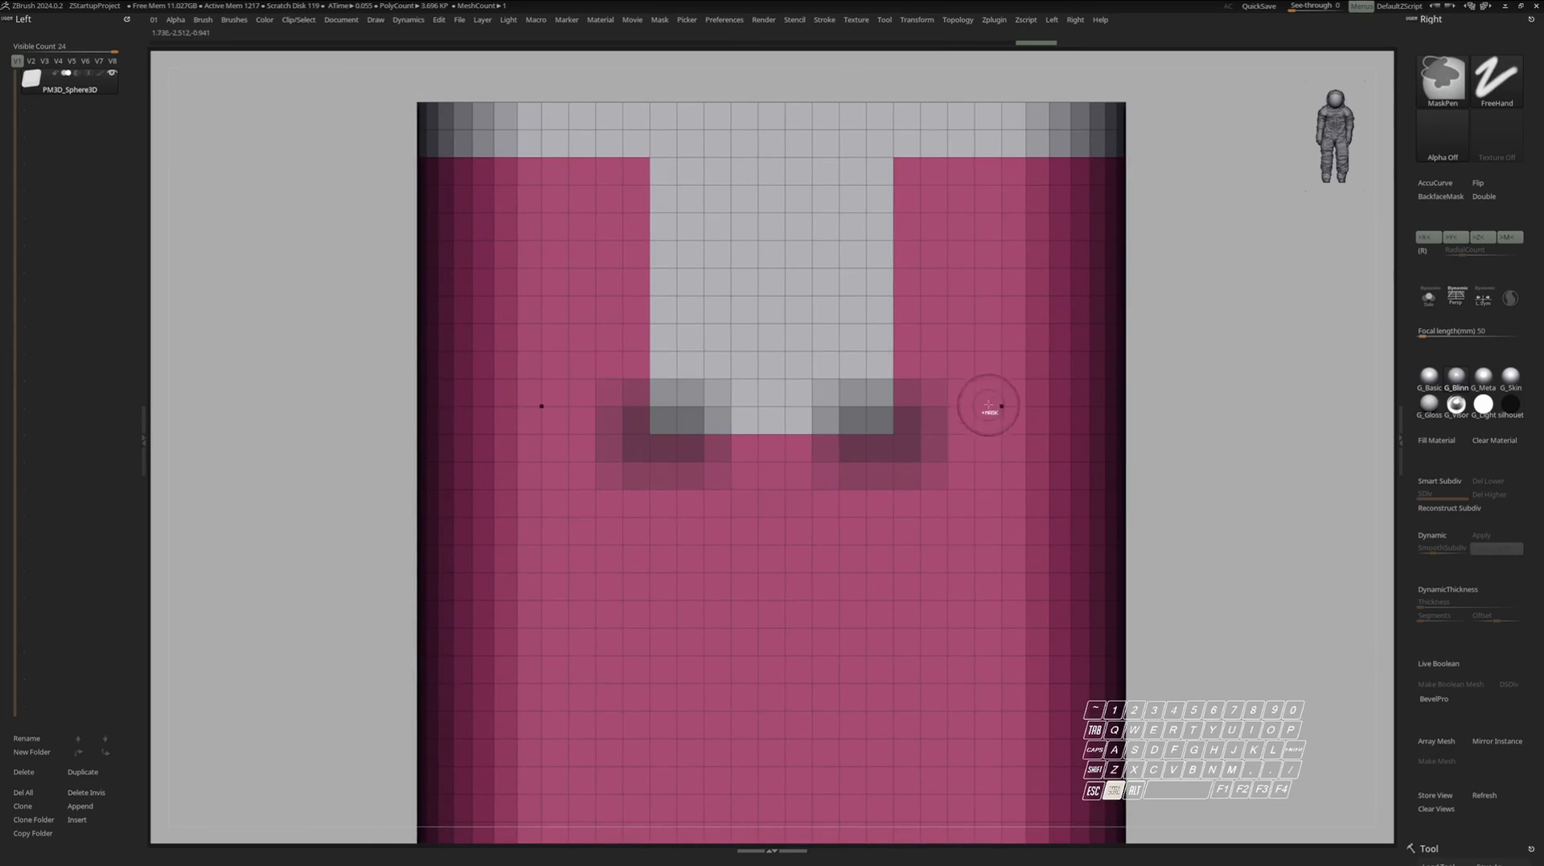
{"action": "left_click", "coordinate": [1172, 344], "text": "ctrl"}
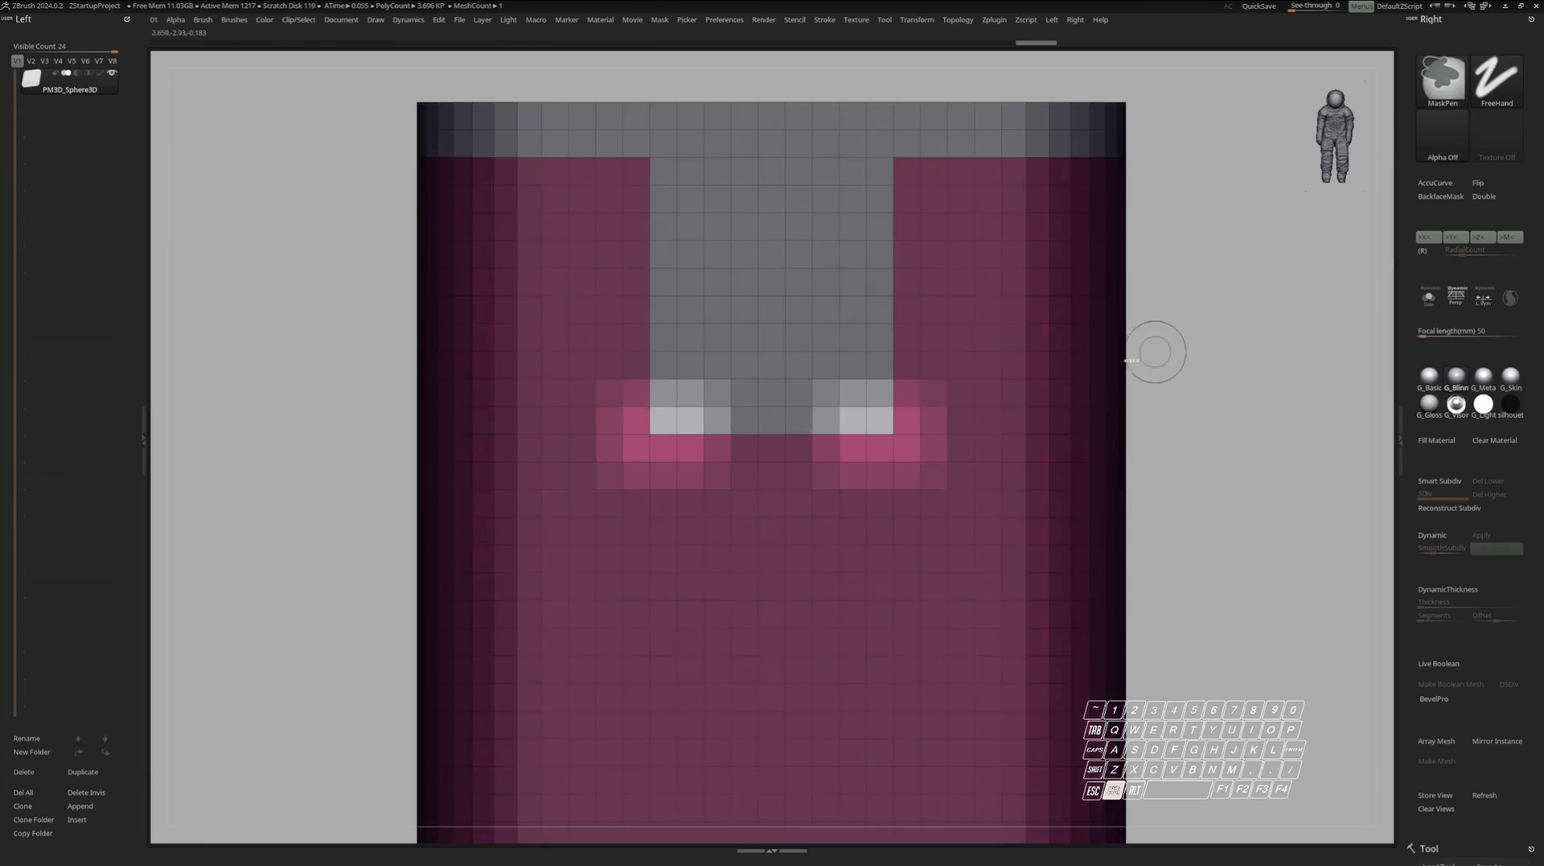
{"action": "key", "text": "t"}
{"action": "left_click", "coordinate": [943, 388]}
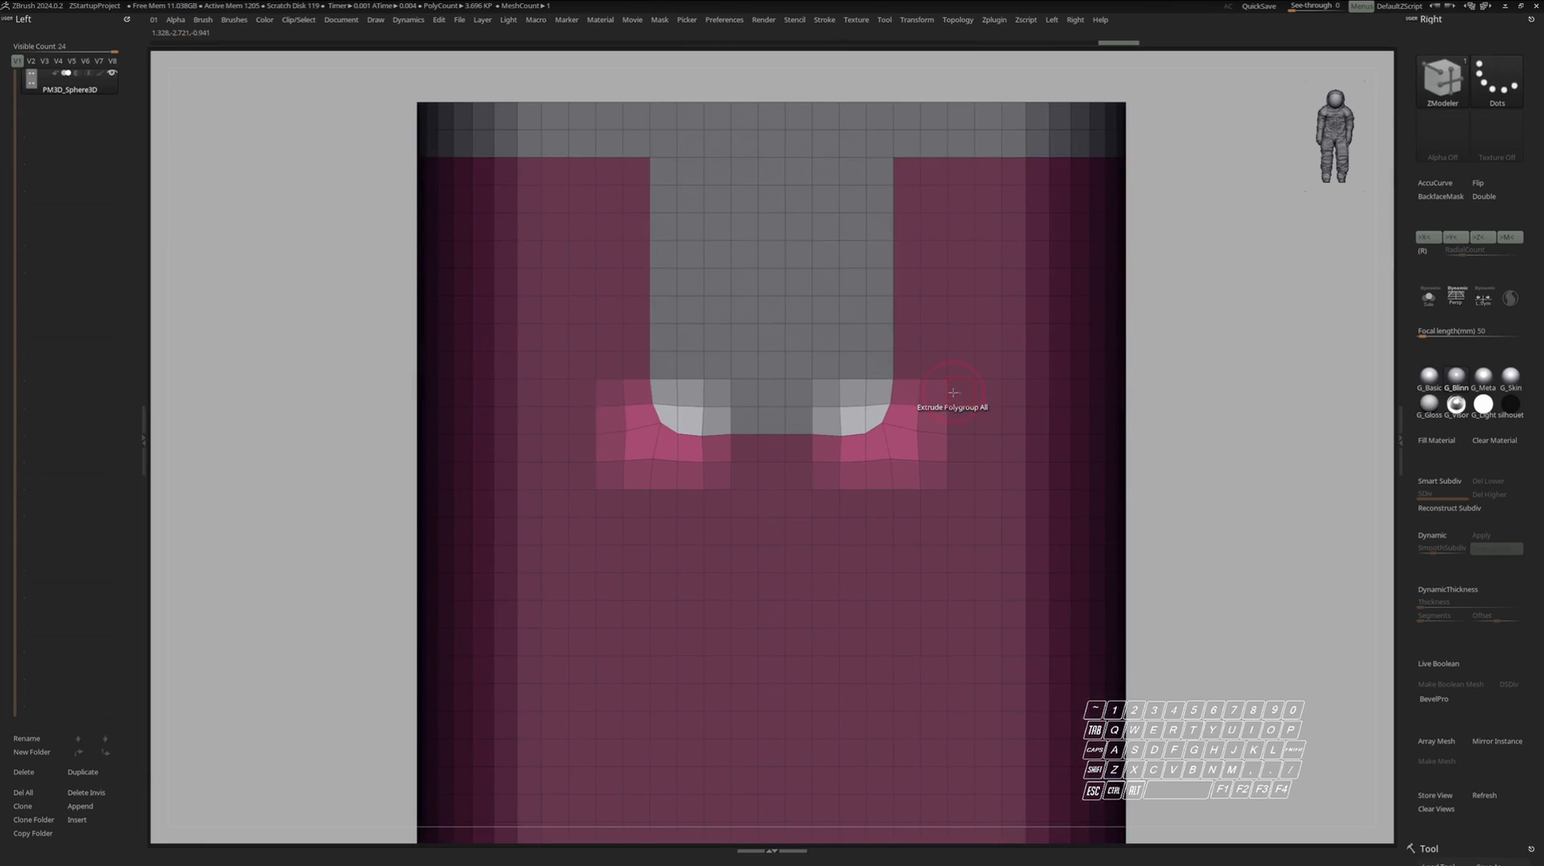
Clear the mask and remesh the cylinder with ZRemesher, keeping its polygroups.
{"action": "right_click_drag", "start_coordinate": [995, 420], "coordinate": [1047, 422], "text": "ctrl"}
{"action": "right_click_drag", "start_coordinate": [1147, 402], "coordinate": [1034, 402], "text": "alt"}
{"action": "mouse_move", "coordinate": [1034, 402]}
{"action": "right_mouse_down"}
{"action": "mouse_move", "coordinate": [1027, 440]}
{"action": "mouse_move", "coordinate": [989, 425]}
{"action": "mouse_move", "coordinate": [1010, 393]}
{"action": "mouse_move", "coordinate": [1190, 398]}
{"action": "mouse_move", "coordinate": [1004, 400]}
{"action": "right_mouse_up"}
{"action": "key", "text": "3"}
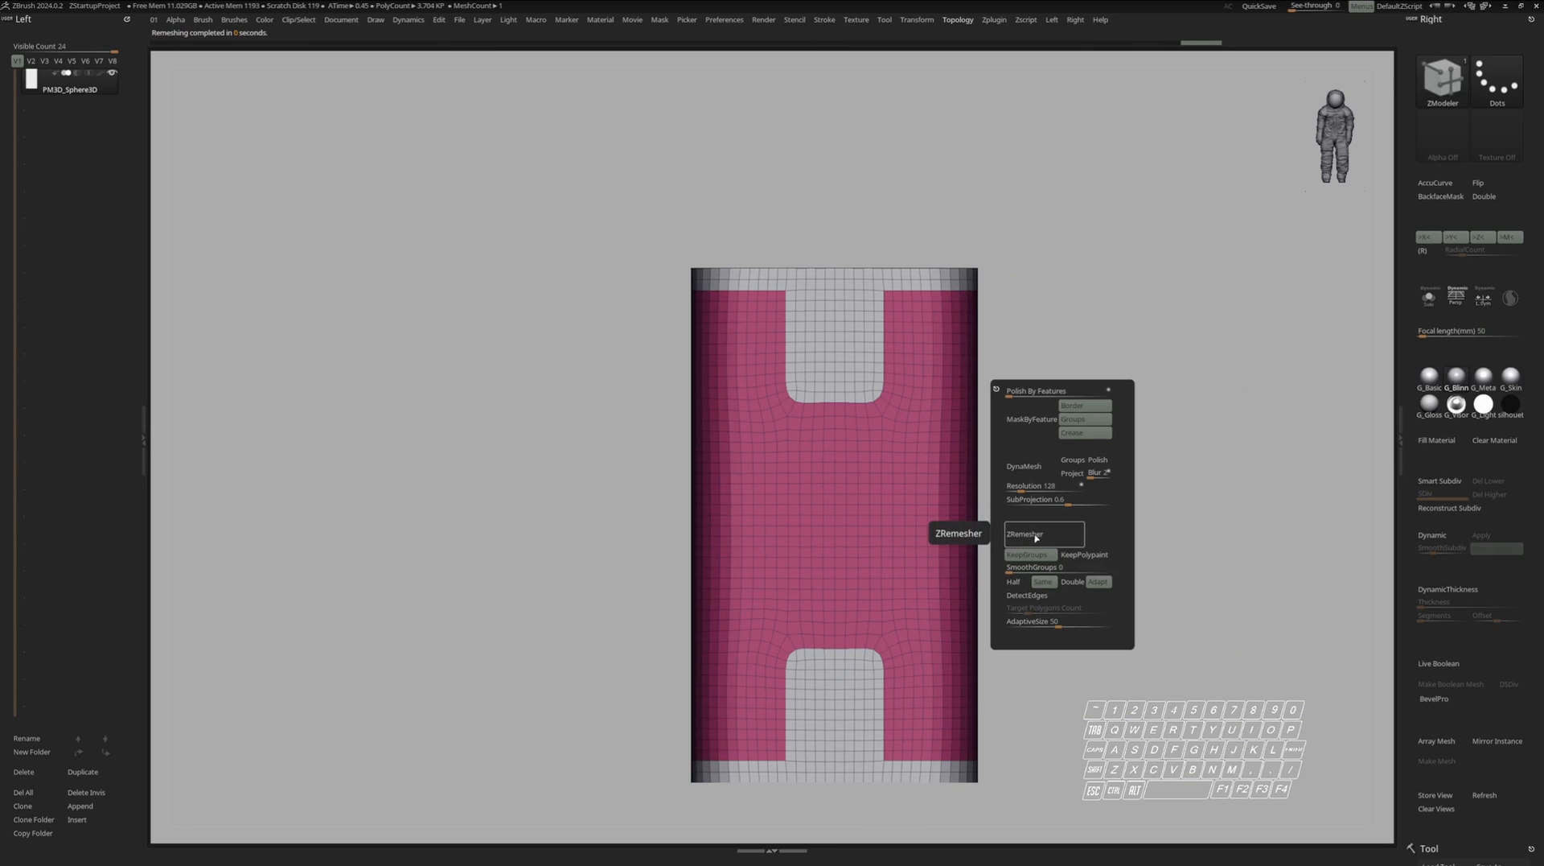
{"action": "left_click_drag", "start_coordinate": [1037, 537], "coordinate": [923, 455]}
Push the band and rounded block polygroup inward with QMesh, targeting Polygroup All.
{"action": "right_click_drag", "start_coordinate": [922, 456], "coordinate": [837, 387]}
{"action": "right_click_drag", "start_coordinate": [834, 303], "coordinate": [877, 321]}
{"action": "mouse_move", "coordinate": [877, 321]}
{"action": "right_mouse_down", "text": "ctrl"}
{"action": "mouse_move", "coordinate": [904, 353]}
{"action": "mouse_move", "coordinate": [916, 332]}
{"action": "right_mouse_up", "text": "ctrl"}
{"action": "key", "text": "space"}
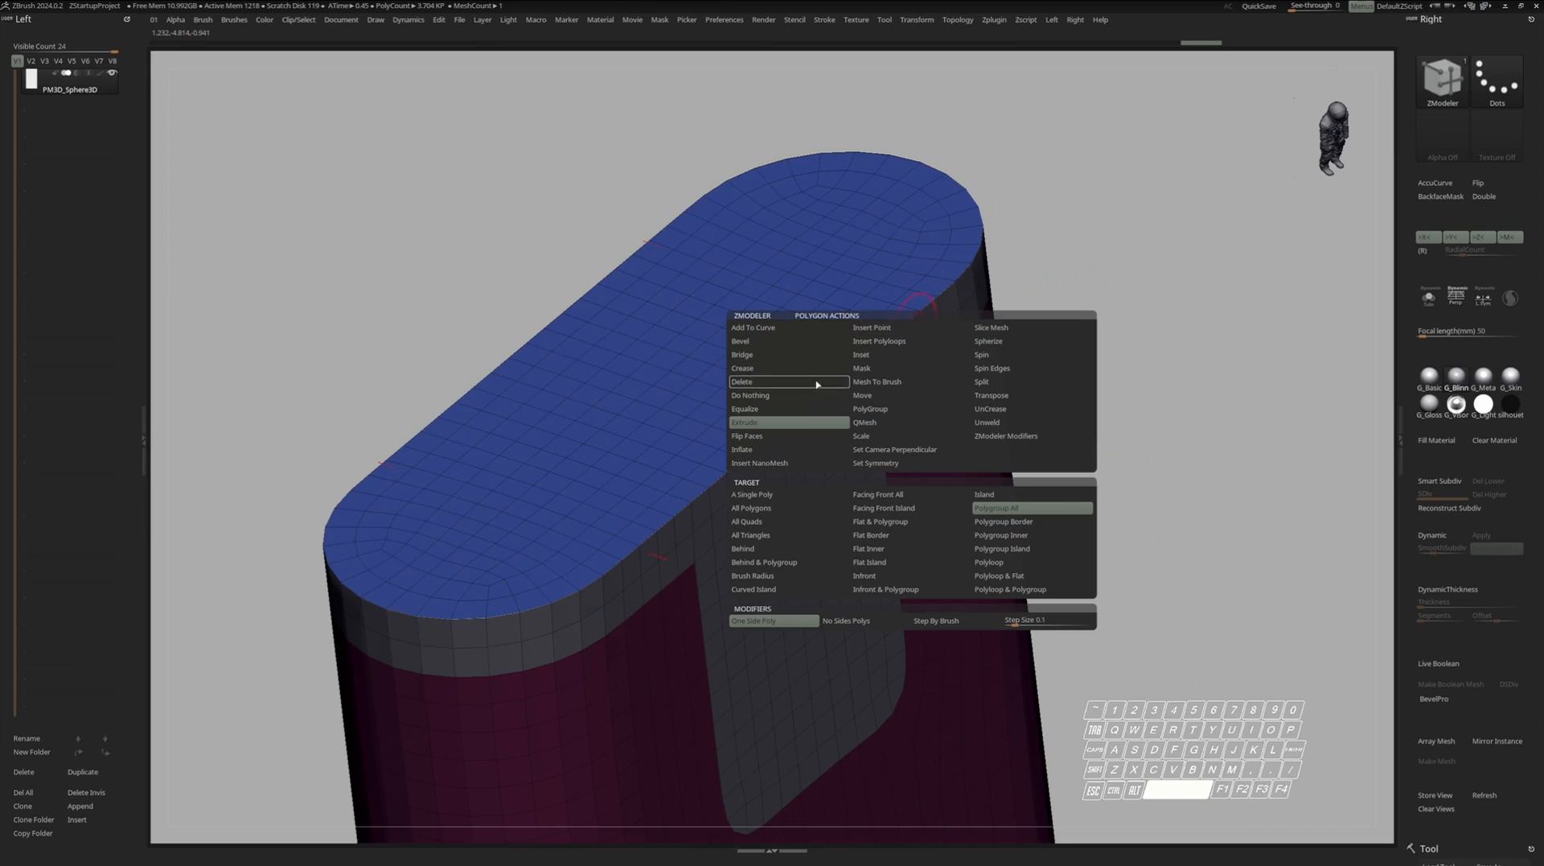
{"action": "left_click", "coordinate": [879, 424]}
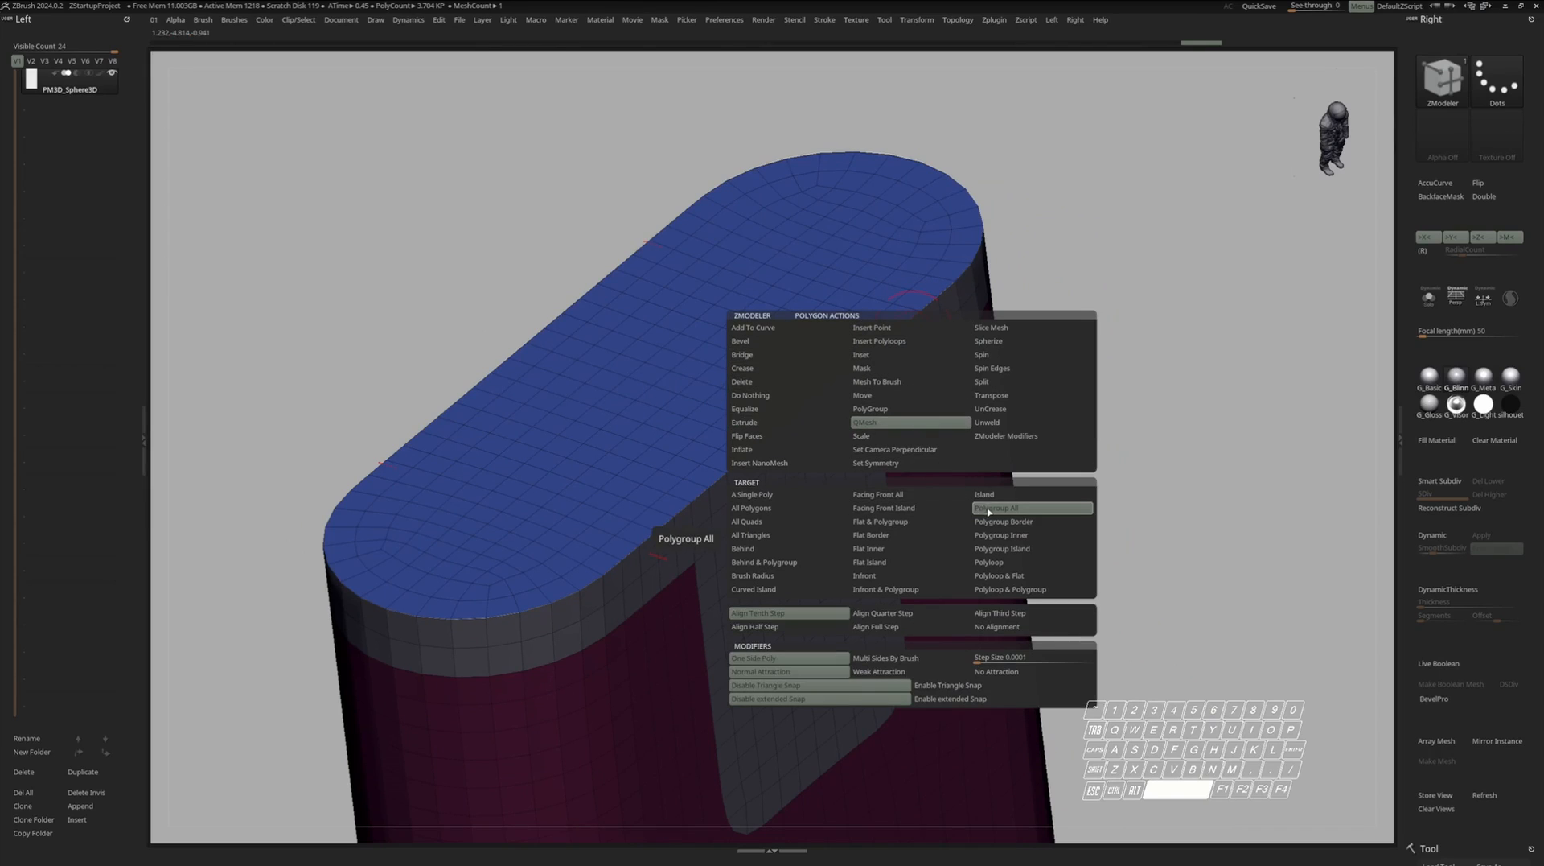
{"action": "right_click_drag", "start_coordinate": [966, 451], "coordinate": [842, 369]}
{"action": "left_click_drag", "start_coordinate": [843, 369], "coordinate": [814, 427]}
{"action": "mouse_move", "coordinate": [808, 418]}
{"action": "right_mouse_down", "text": "ctrl"}
{"action": "mouse_move", "coordinate": [762, 397]}
{"action": "mouse_move", "coordinate": [844, 386]}
{"action": "mouse_move", "coordinate": [857, 431]}
{"action": "mouse_move", "coordinate": [807, 449]}
{"action": "right_mouse_up", "text": "ctrl"}
{"action": "key", "text": "shift+f"}
{"action": "mouse_move", "coordinate": [807, 448]}
{"action": "right_mouse_down", "text": "alt"}
{"action": "mouse_move", "coordinate": [907, 348]}
{"action": "mouse_move", "coordinate": [861, 462]}
{"action": "mouse_move", "coordinate": [942, 356]}
{"action": "right_mouse_up", "text": "alt"}
{"action": "key", "text": "shift+f"}
Duplicate the cylinder as a separate subtool and reduce the copy to the recessed band and block.
{"action": "key", "text": "r"}
{"action": "key", "text": "ctrl+shift+d"}
{"action": "right_click_drag", "start_coordinate": [805, 372], "coordinate": [1298, 441]}
{"action": "key", "text": "shift+f"}
{"action": "key", "text": "alt+s"}
{"action": "key", "text": "alt+s"}
Turn on dynamic subdivision for the copy and adjust its dynamic thickness.
{"action": "key", "text": "d"}
{"action": "mouse_move", "coordinate": [1186, 510]}
{"action": "right_mouse_down"}
{"action": "mouse_move", "coordinate": [1150, 467]}
{"action": "mouse_move", "coordinate": [1156, 441]}
{"action": "right_mouse_up"}
{"action": "left_click", "coordinate": [1461, 603]}
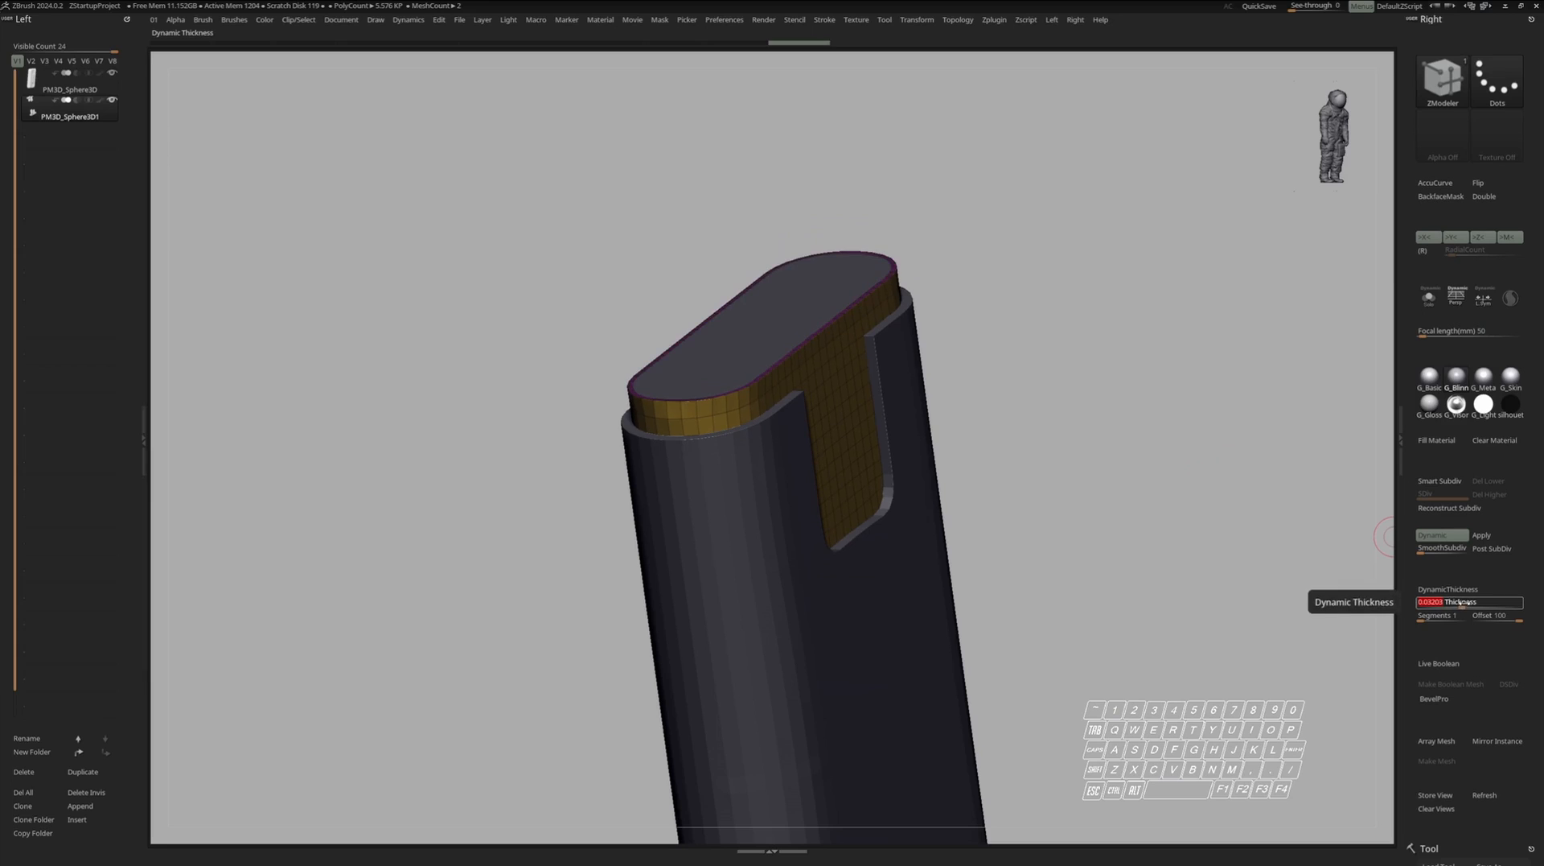
{"action": "left_click_drag", "start_coordinate": [1464, 602], "coordinate": [1476, 604]}
Make the original cylinder the active subtool and show it alone with its polygroups displayed.
{"action": "right_click_drag", "start_coordinate": [1190, 490], "coordinate": [888, 422]}
{"action": "left_click", "coordinate": [904, 434], "text": "alt"}
{"action": "key", "text": "shift+f"}
{"action": "key", "text": "shift+f"}
{"action": "key", "text": "shift+f"}
{"action": "right_click_drag", "start_coordinate": [893, 563], "coordinate": [833, 348]}
{"action": "key", "text": "alt+s"}
{"action": "right_click_drag", "start_coordinate": [871, 534], "coordinate": [852, 519]}
{"action": "right_click_drag", "start_coordinate": [844, 575], "coordinate": [832, 467]}
{"action": "right_click_drag", "start_coordinate": [832, 466], "coordinate": [858, 535], "text": "ctrl"}
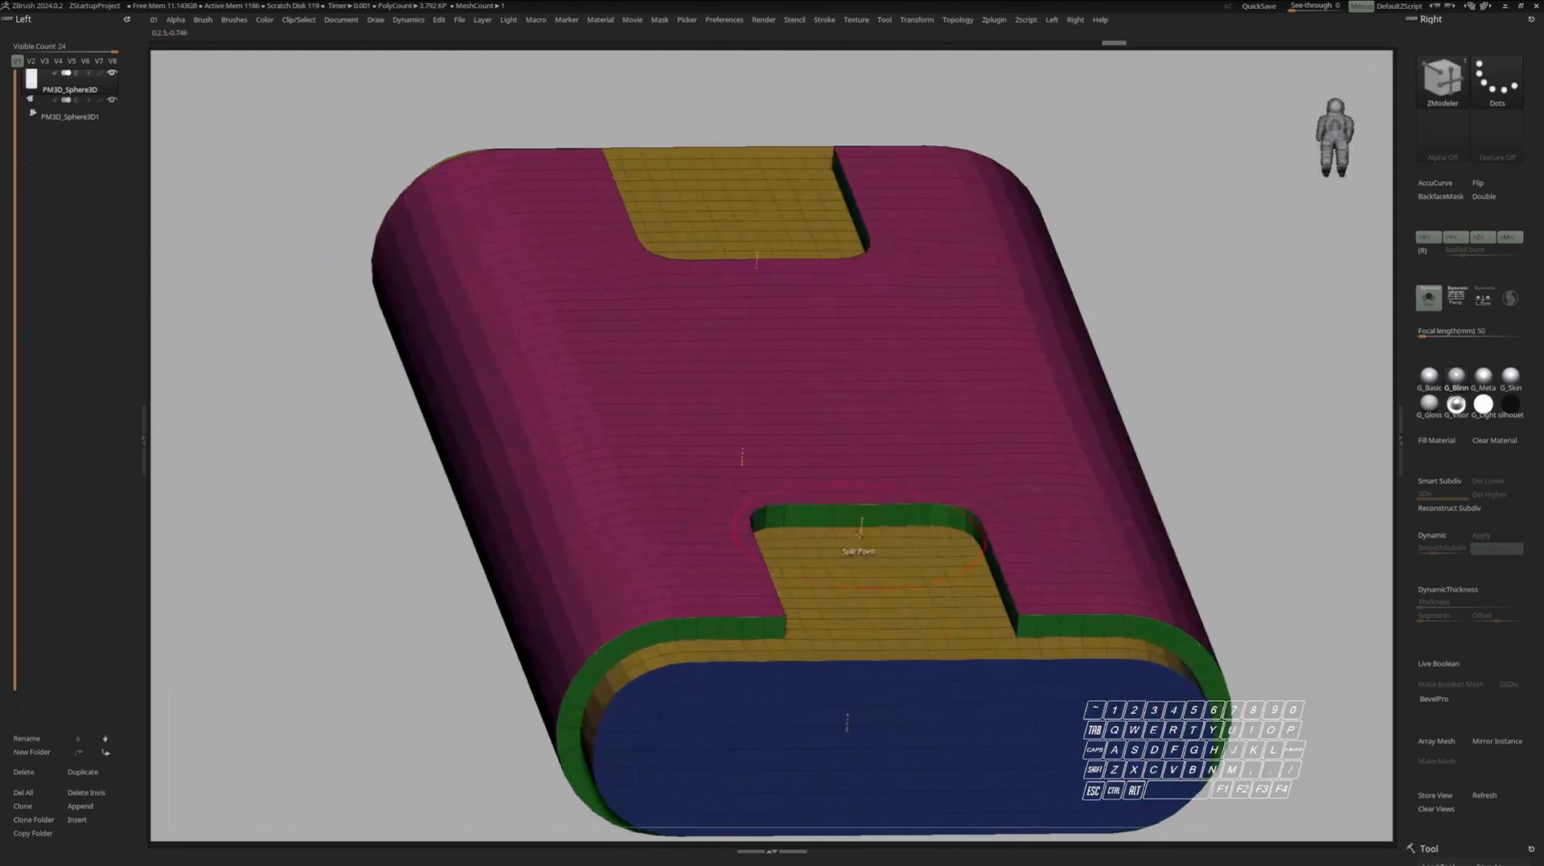
Hide the end cap and recessed faces, keeping the outer shell, its side walls and the recess row bordering the notch.
{"action": "key", "text": "space"}
{"action": "right_click_drag", "start_coordinate": [910, 482], "coordinate": [880, 499]}
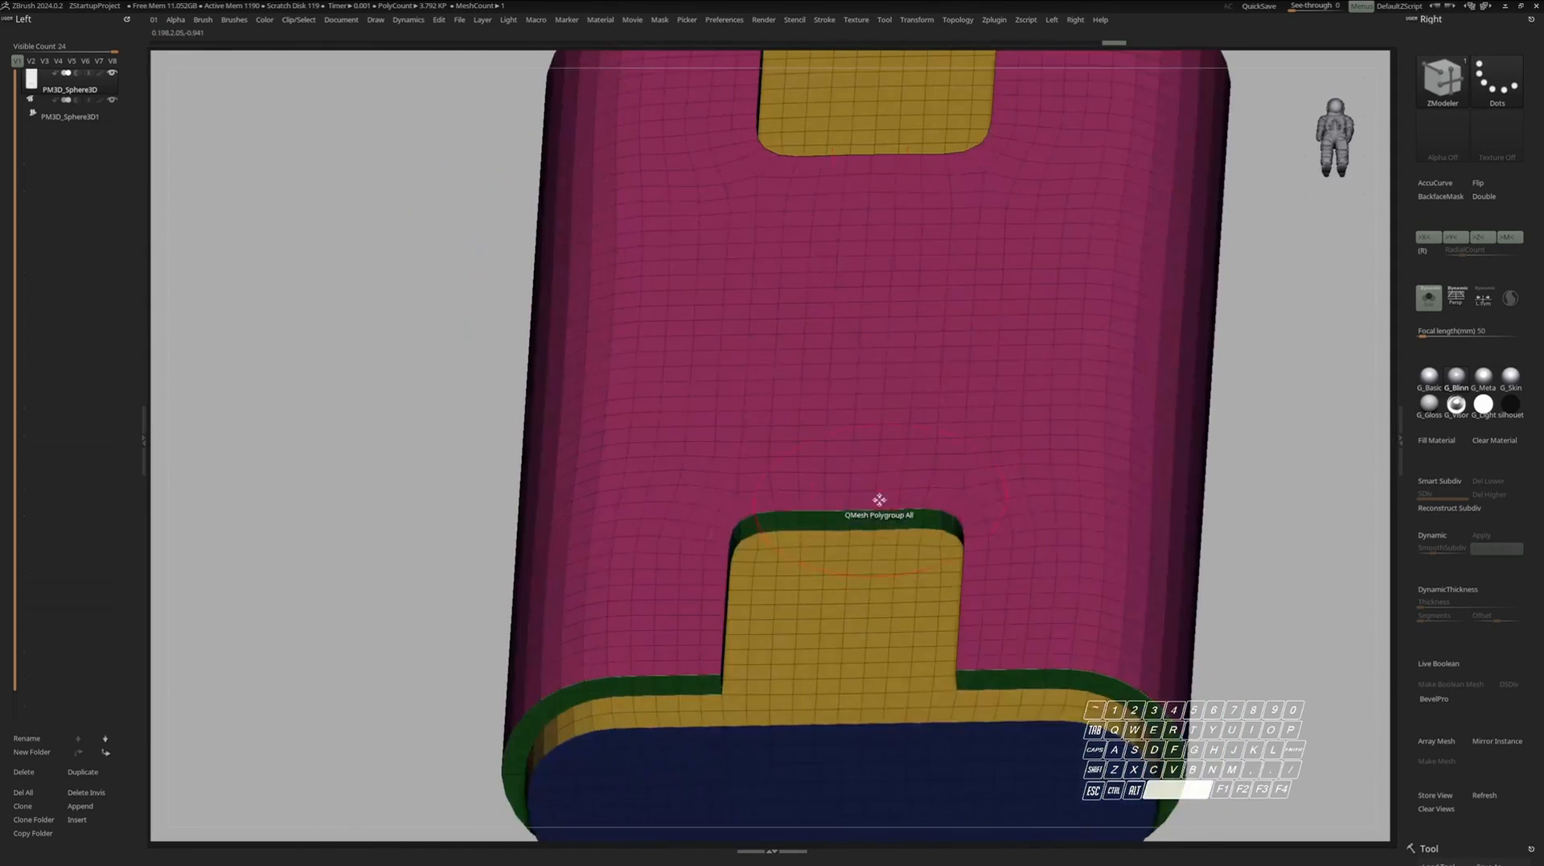
{"action": "right_click_drag", "start_coordinate": [1029, 454], "coordinate": [1060, 418]}
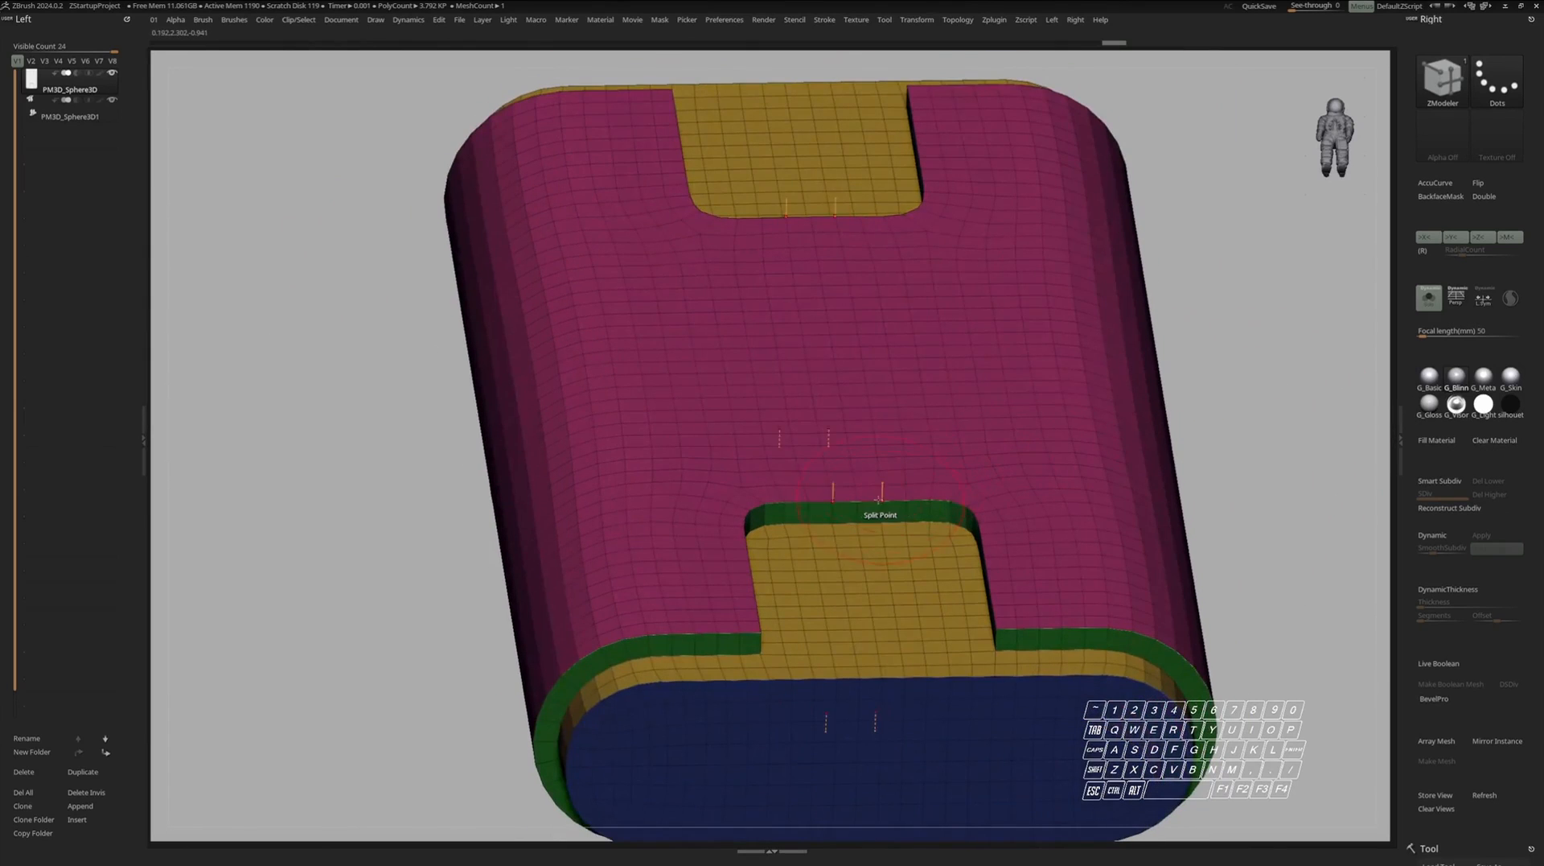
{"action": "left_click", "coordinate": [859, 504], "text": "ctrl+shift"}
{"action": "left_click_drag", "start_coordinate": [1260, 388], "coordinate": [1275, 408], "text": "ctrl+shift"}
{"action": "mouse_move", "coordinate": [930, 521]}
{"action": "right_mouse_down", "text": "alt"}
{"action": "mouse_move", "coordinate": [945, 476]}
{"action": "mouse_move", "coordinate": [865, 491]}
{"action": "right_mouse_up", "text": "alt"}
{"action": "key", "text": "r"}
{"action": "left_click", "coordinate": [897, 507]}
{"action": "right_click_drag", "start_coordinate": [864, 490], "coordinate": [893, 573], "text": "ctrl"}
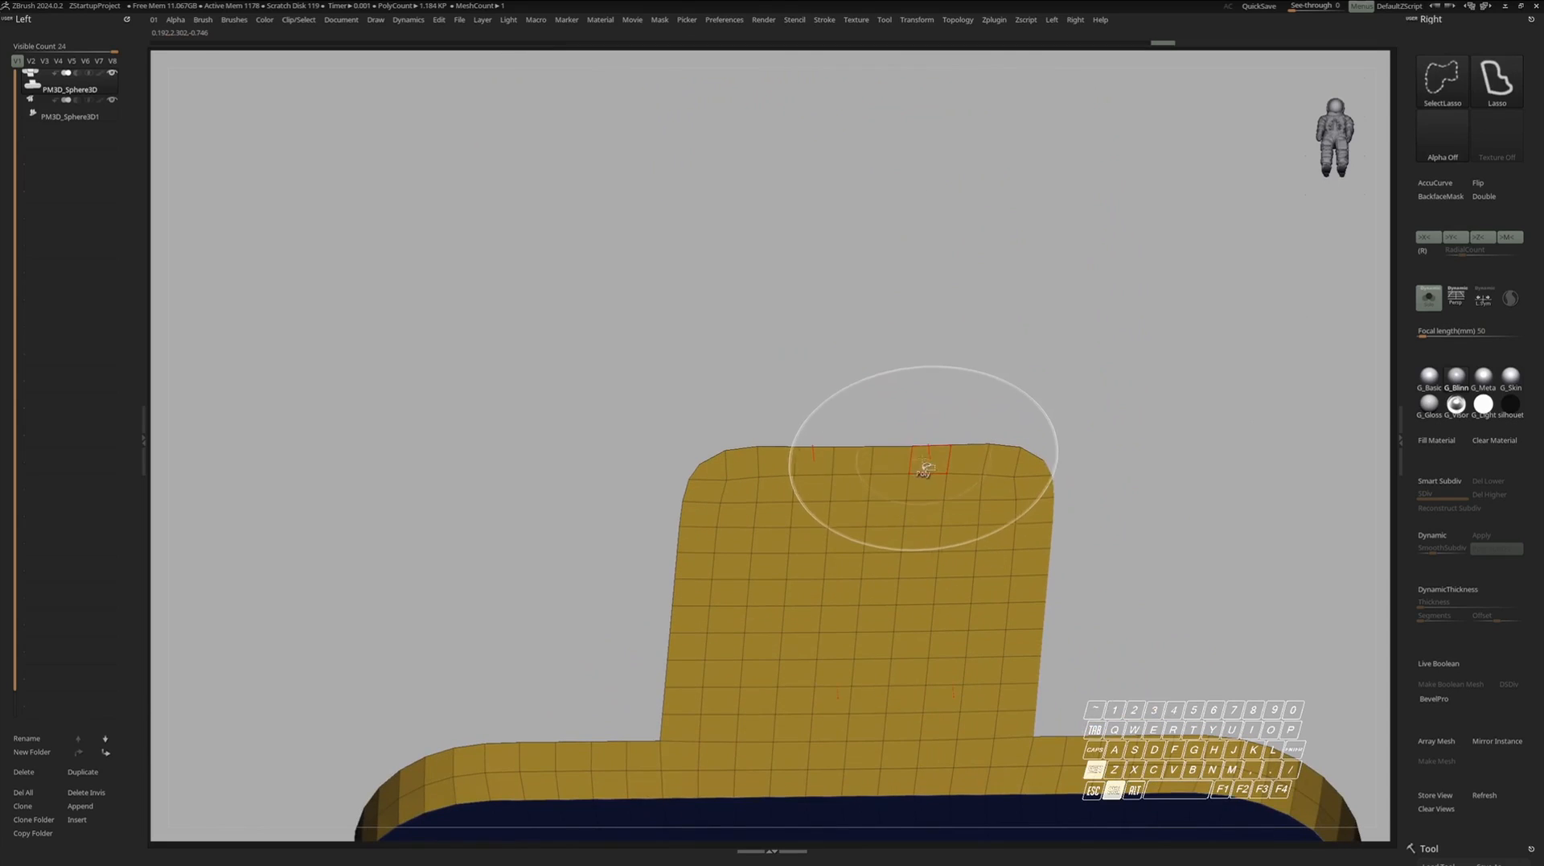
{"action": "left_click", "coordinate": [910, 457], "text": "ctrl+shift"}
{"action": "right_click_drag", "start_coordinate": [893, 475], "coordinate": [837, 410], "text": "ctrl"}
{"action": "left_click_drag", "start_coordinate": [786, 459], "coordinate": [805, 481], "text": "ctrl+shift"}
{"action": "mouse_move", "coordinate": [1000, 437]}
{"action": "right_mouse_down"}
{"action": "mouse_move", "coordinate": [997, 421]}
{"action": "mouse_move", "coordinate": [924, 450]}
{"action": "mouse_move", "coordinate": [889, 539]}
{"action": "mouse_move", "coordinate": [886, 489]}
{"action": "mouse_move", "coordinate": [905, 515]}
{"action": "right_mouse_up"}
Insert a single edge loop down the centre of the shell's face, running between the two notches.
{"action": "key", "text": "space"}
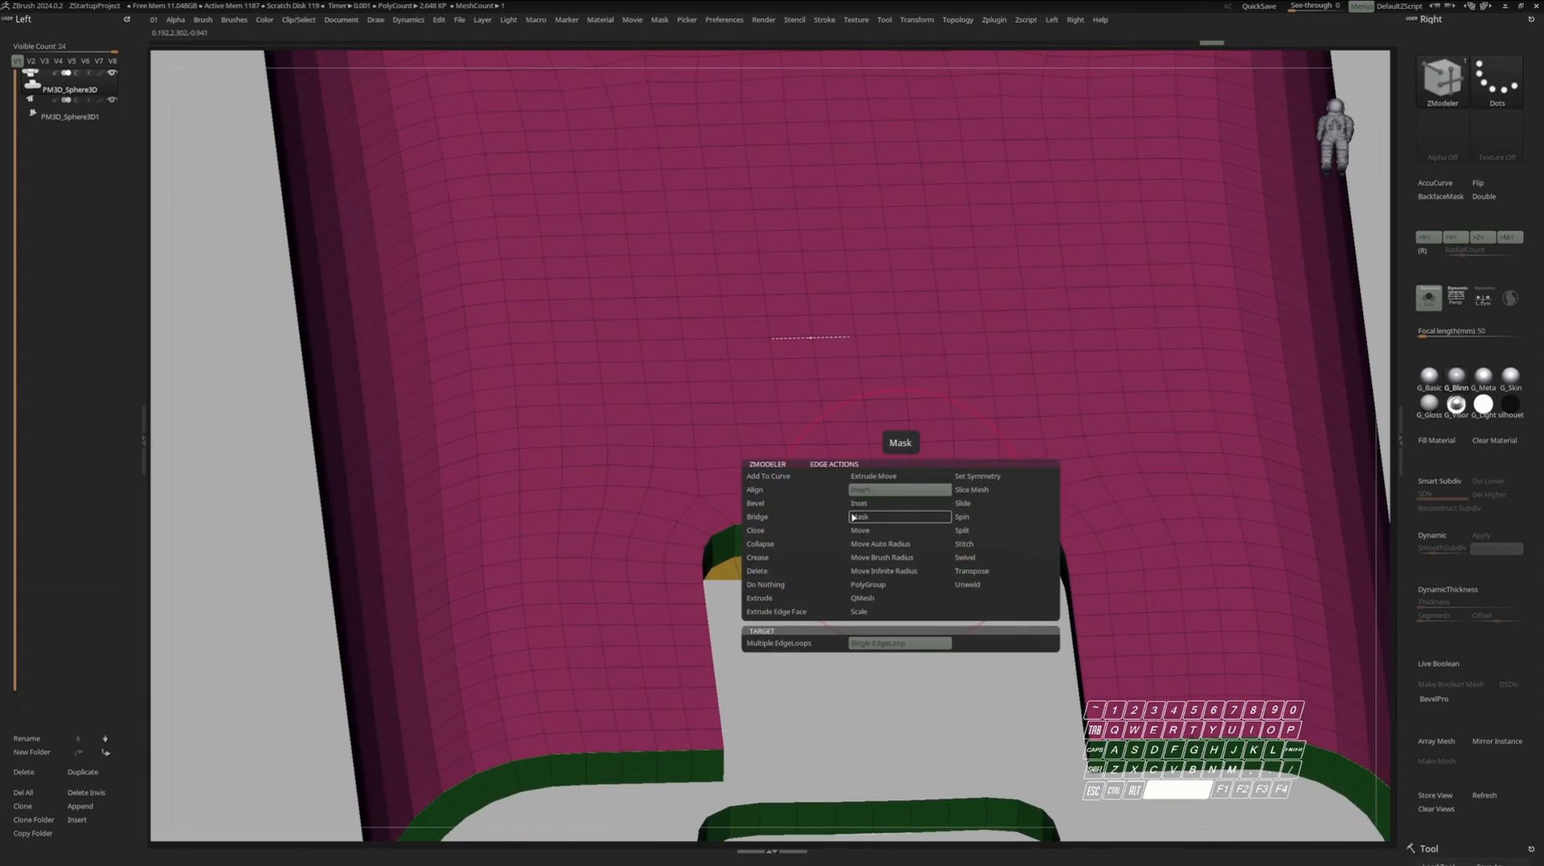
{"action": "left_click", "coordinate": [884, 492]}
{"action": "right_click_drag", "start_coordinate": [883, 494], "coordinate": [901, 516]}
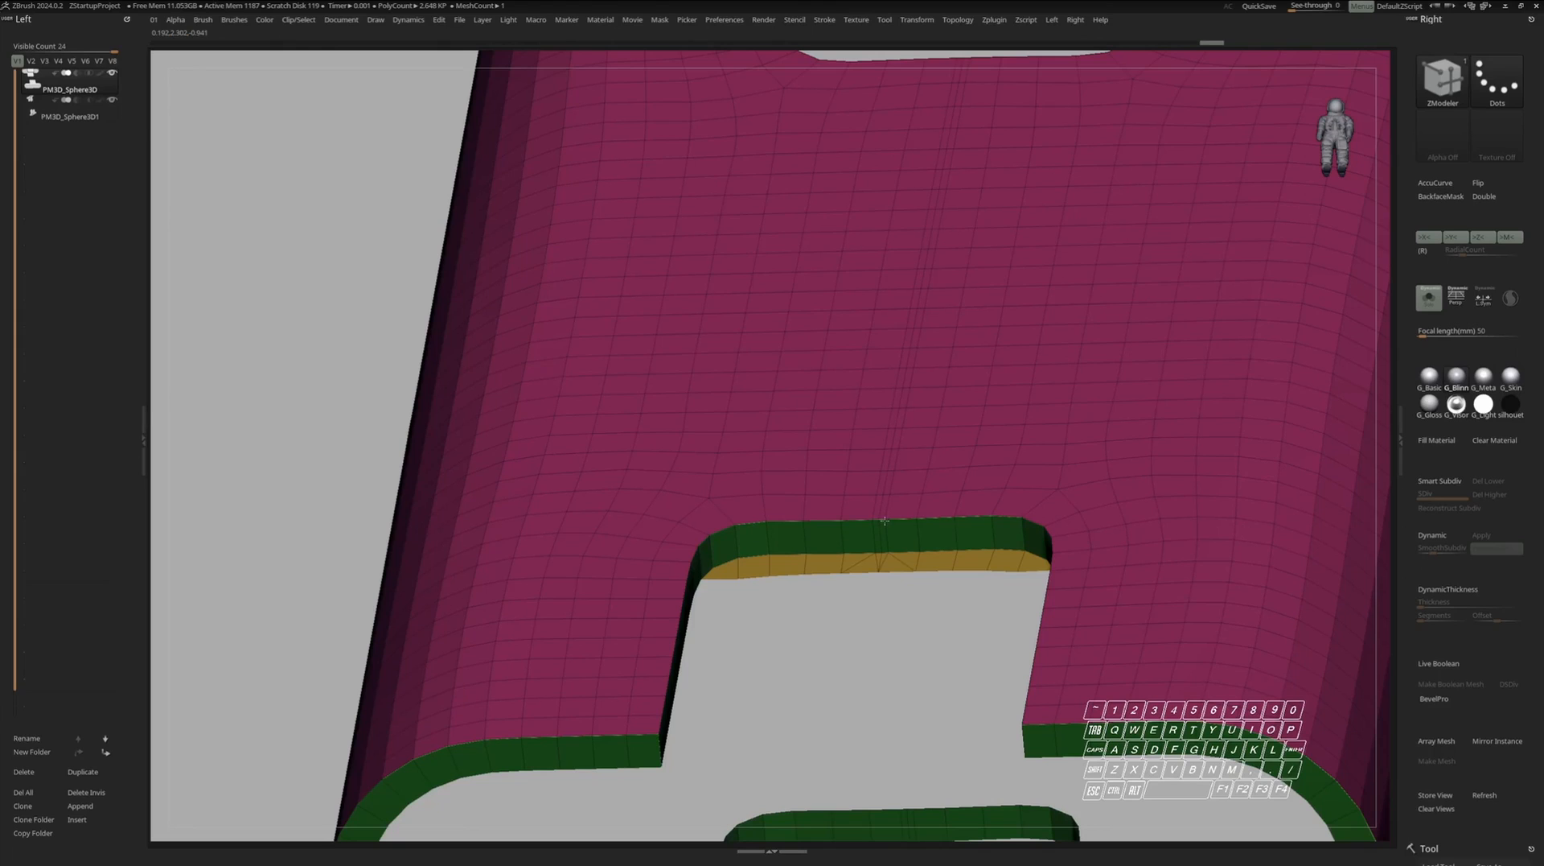
{"action": "right_click_drag", "start_coordinate": [887, 505], "coordinate": [872, 451]}
Bevel the centre edge loop into a narrow strip with a partial edge-loop bevel, and show the hidden faces again.
{"action": "key", "text": "space"}
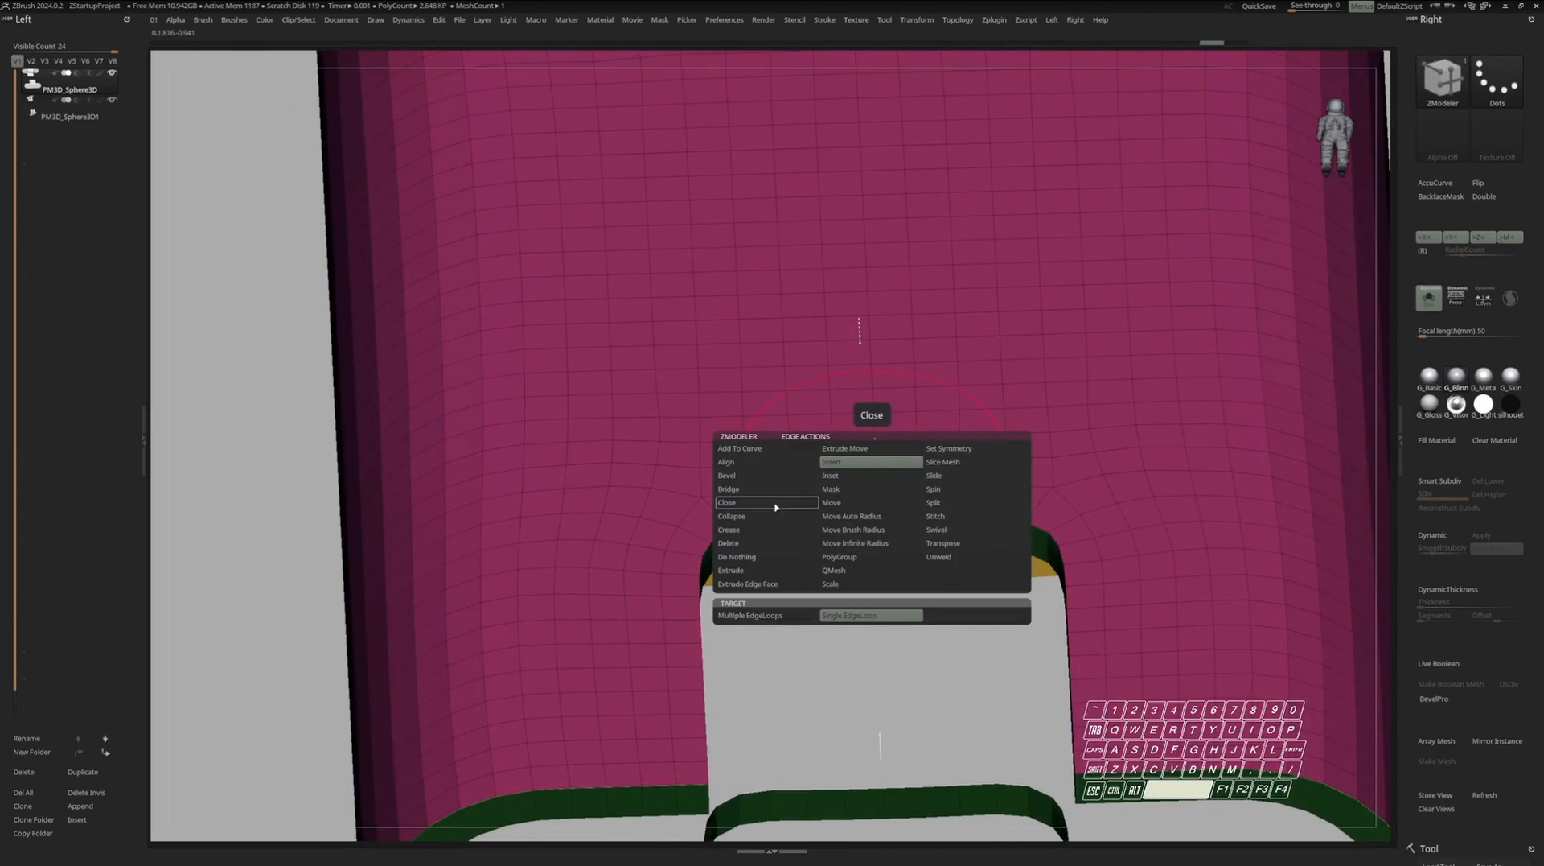
{"action": "left_click", "coordinate": [765, 476]}
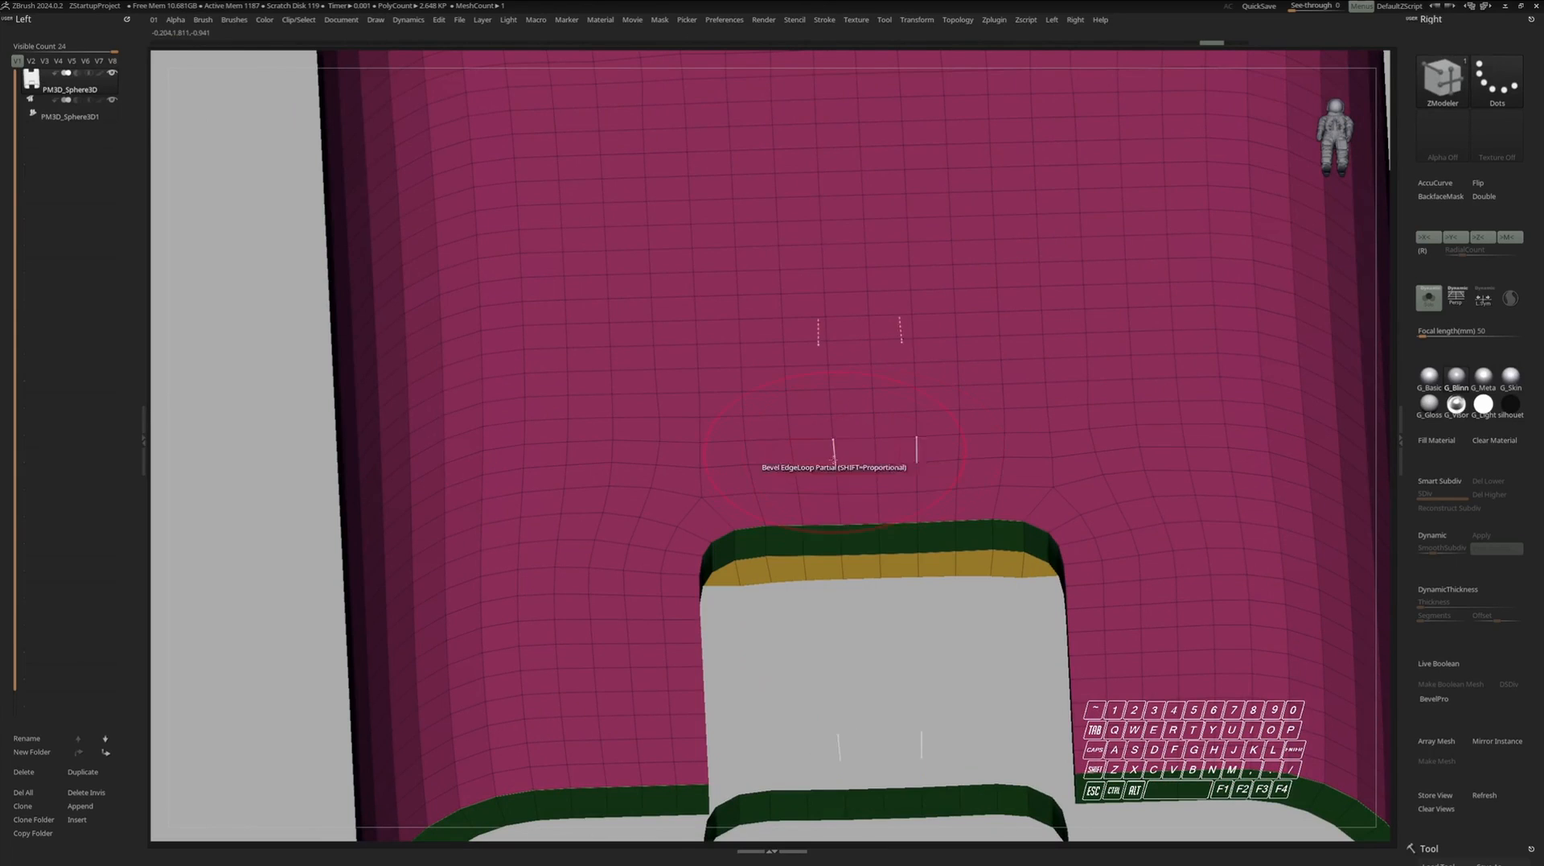
{"action": "left_click_drag", "start_coordinate": [874, 425], "coordinate": [867, 426]}
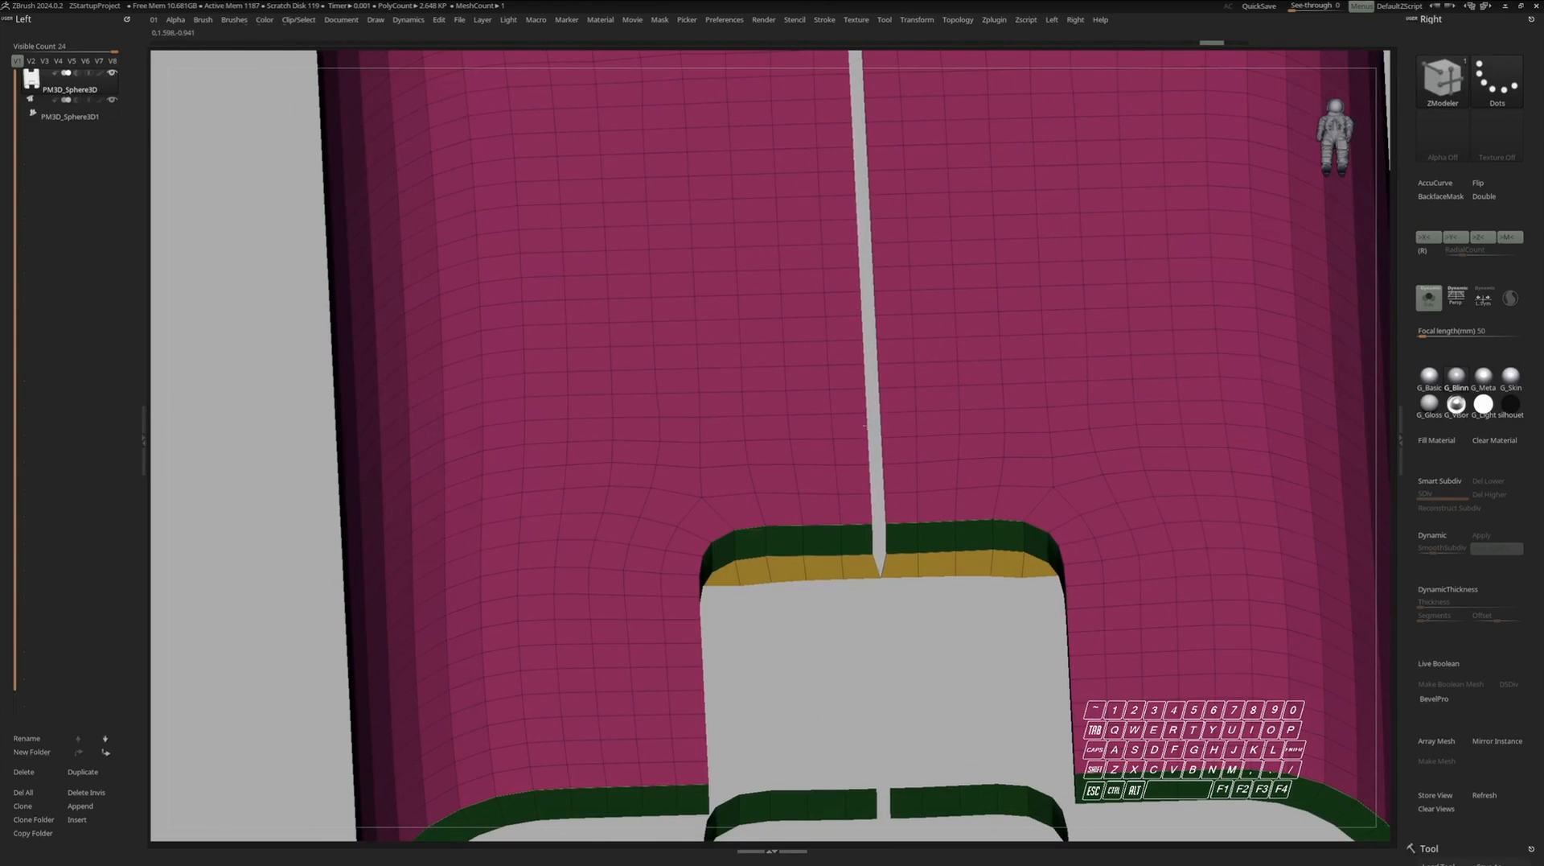
{"action": "left_click_drag", "start_coordinate": [864, 426], "coordinate": [867, 426]}
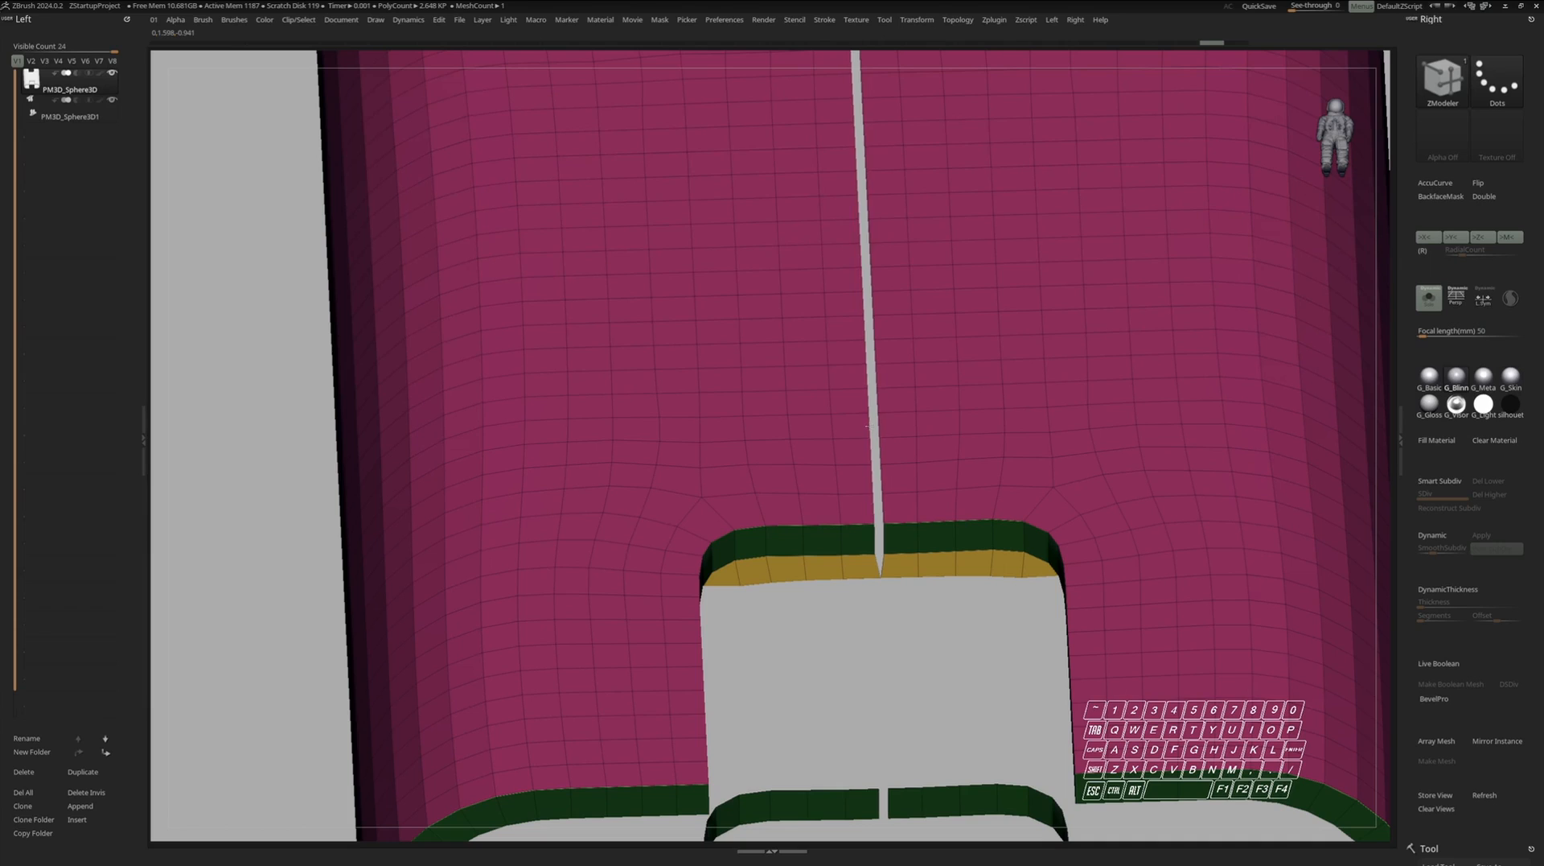
{"action": "key", "text": "b"}
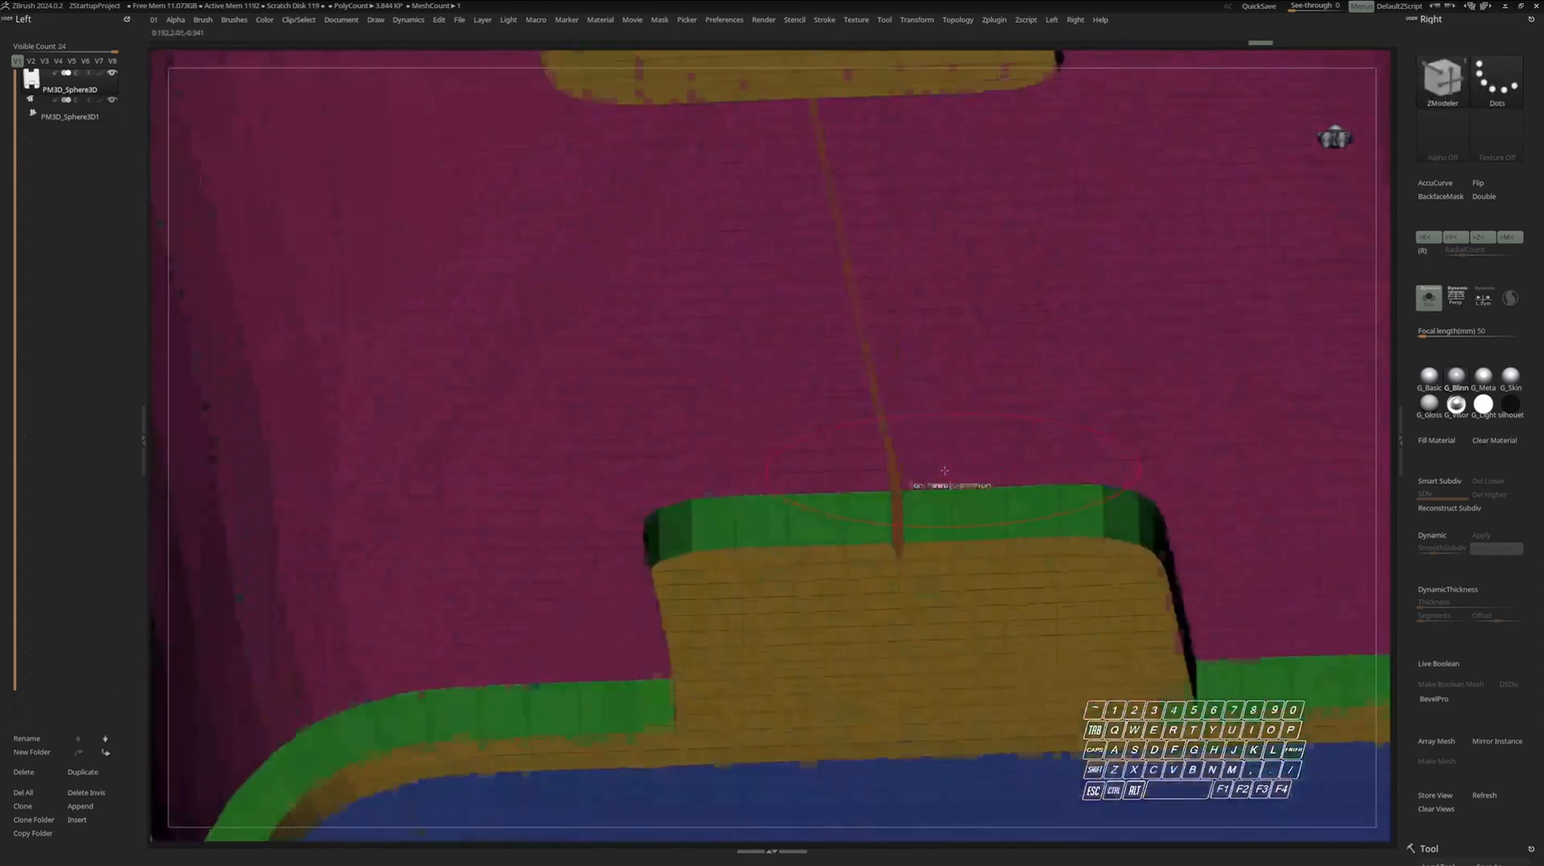
Set the polygon action to QMesh and regroup the small triangle at the centre strip's end.
{"action": "key", "text": "space"}
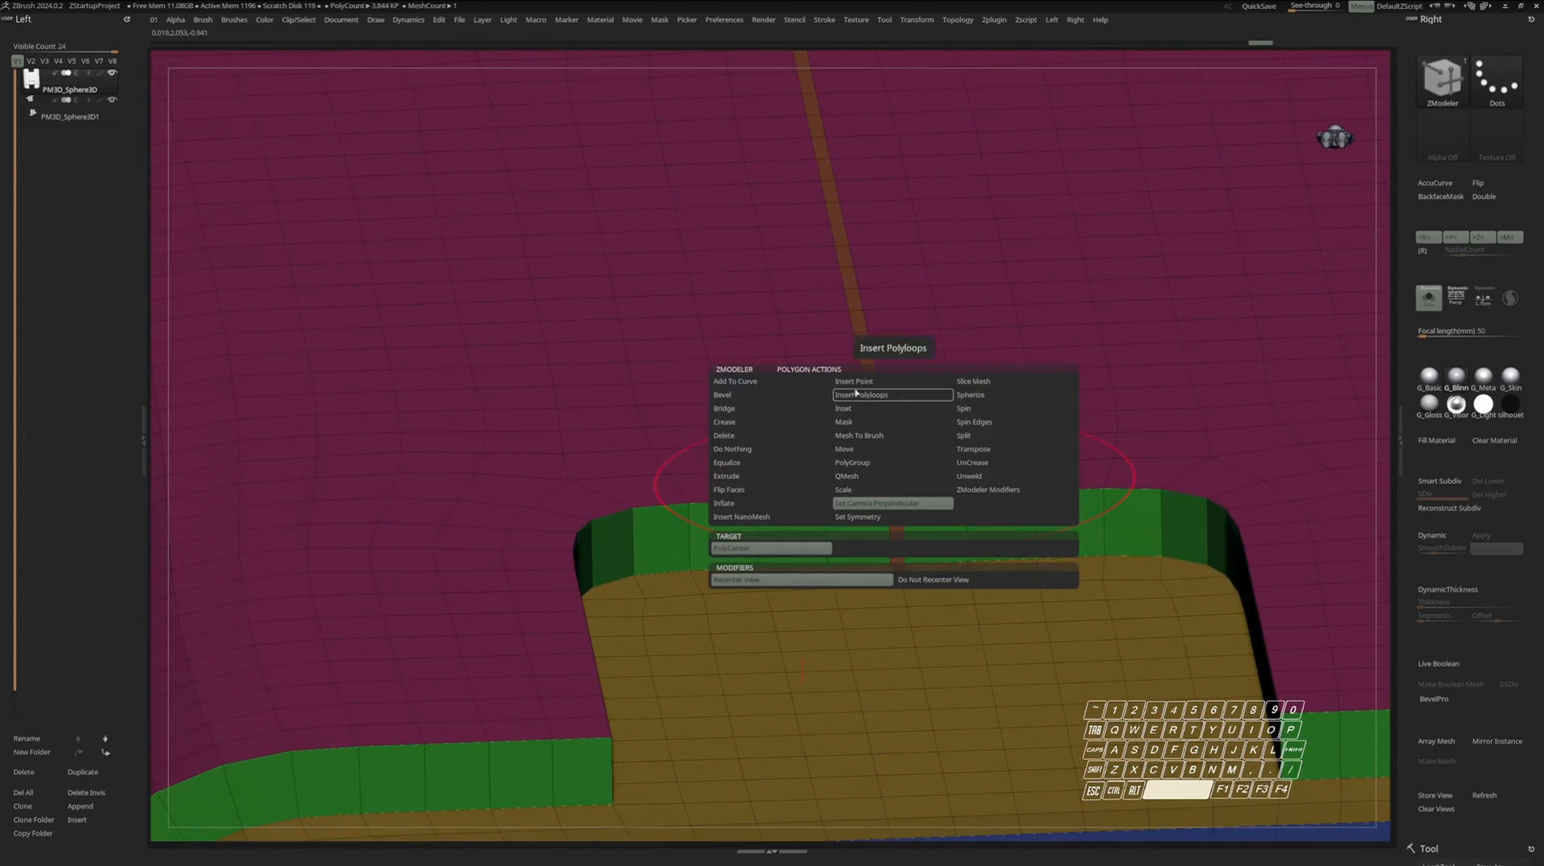
{"action": "left_click", "coordinate": [876, 475]}
{"action": "mouse_move", "coordinate": [879, 427]}
{"action": "left_mouse_down"}
{"action": "mouse_move", "coordinate": [886, 479]}
{"action": "mouse_move", "coordinate": [884, 463]}
{"action": "left_mouse_up"}
{"action": "key", "text": "ctrl+z"}
{"action": "right_click_drag", "start_coordinate": [917, 466], "coordinate": [887, 480]}
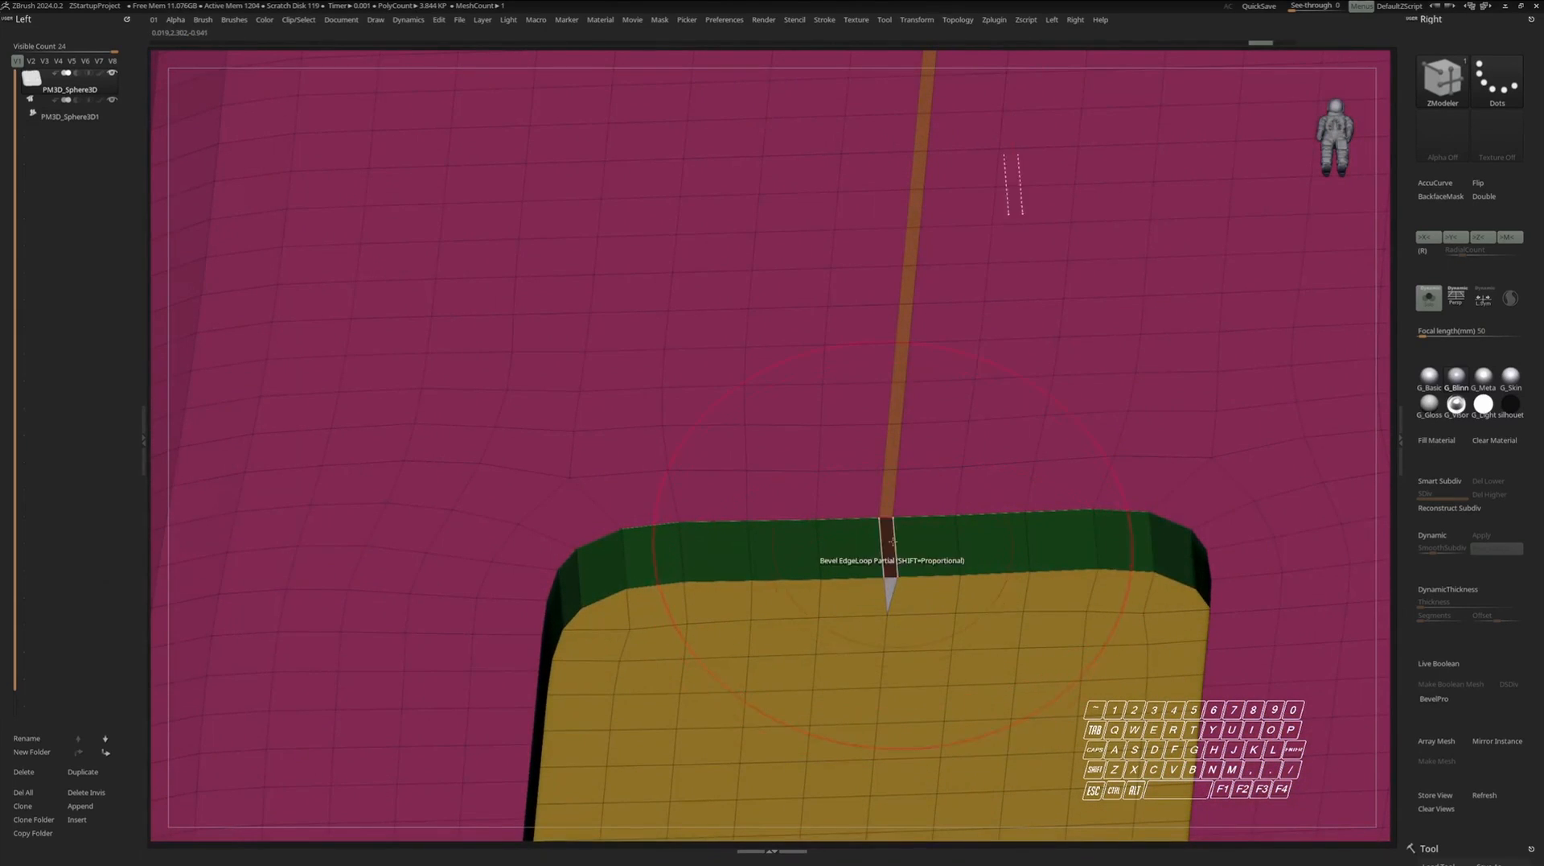
{"action": "right_click_drag", "start_coordinate": [892, 545], "coordinate": [883, 525], "text": "shift"}
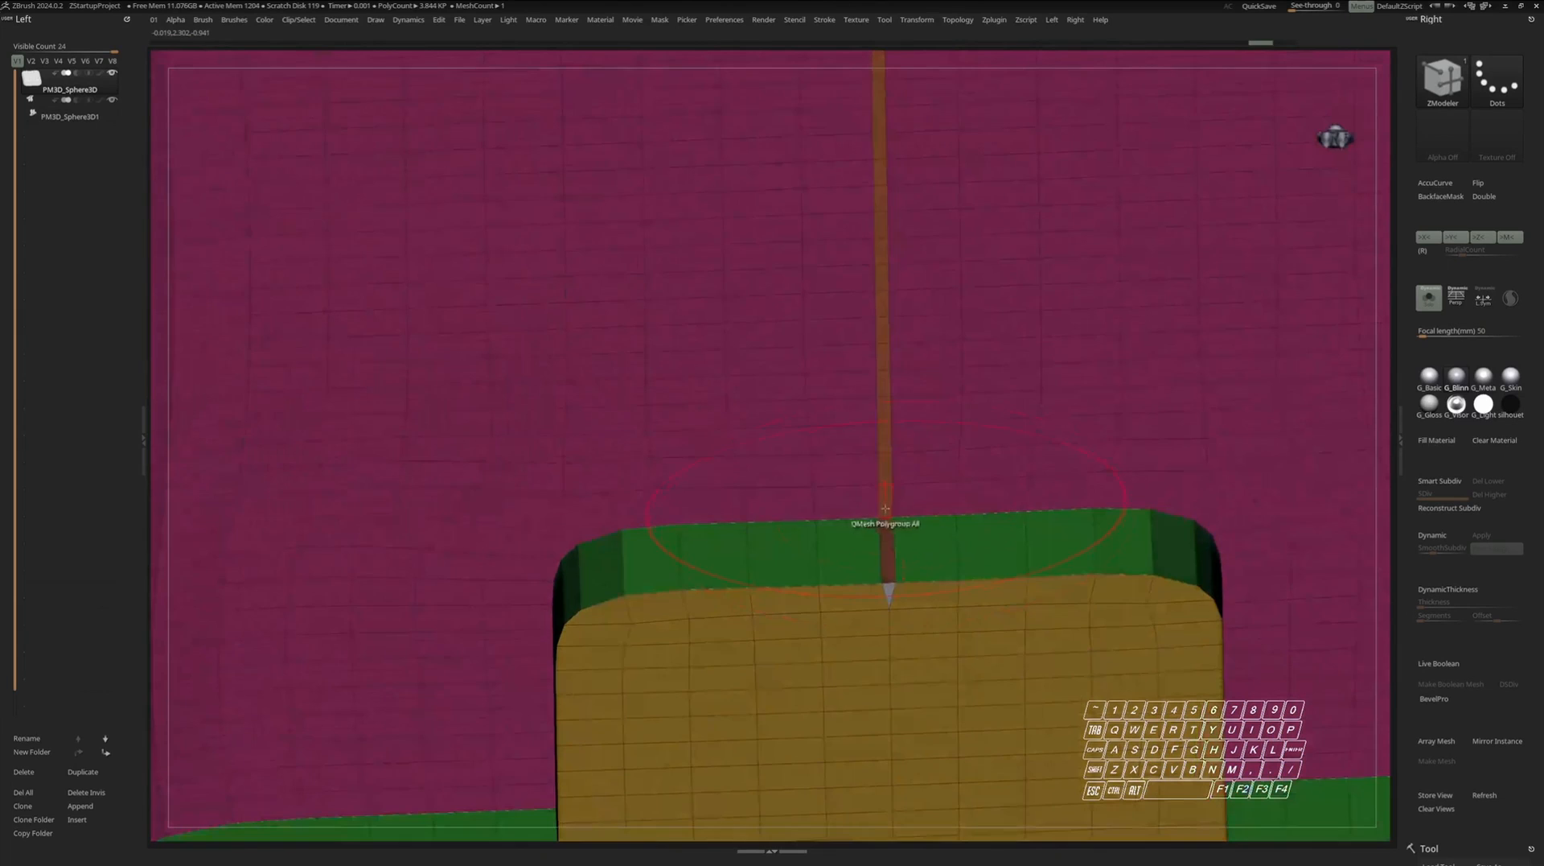
{"action": "left_click", "coordinate": [889, 590], "text": "alt"}
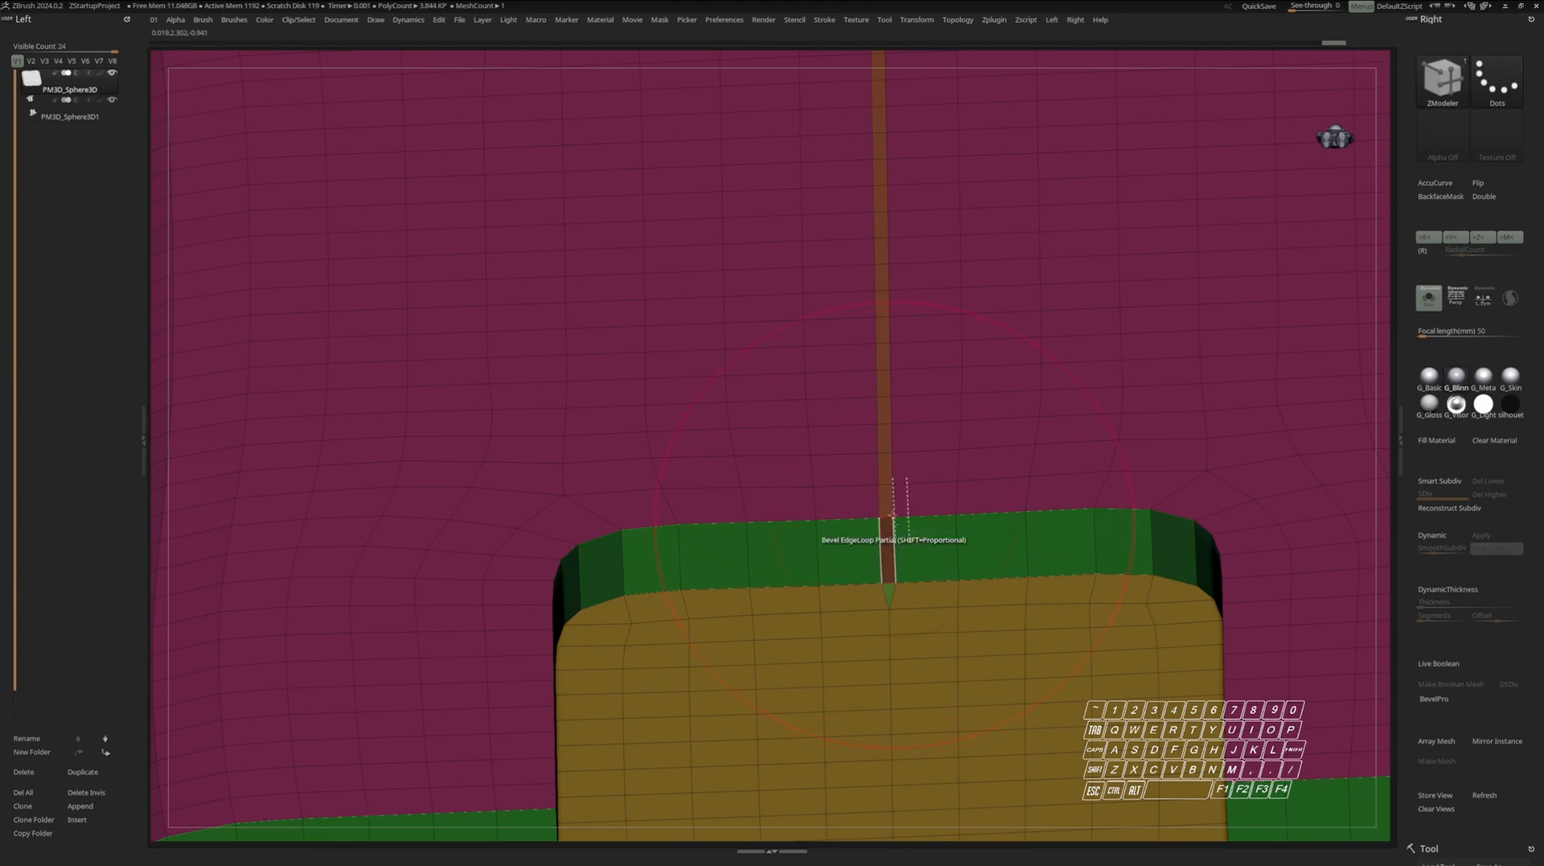
Regroup the strip where it crosses the notch wall, and push the centre strip inward to form a narrow groove.
{"action": "left_click_drag", "start_coordinate": [887, 498], "coordinate": [889, 520]}
{"action": "key", "text": "ctrl+z"}
{"action": "right_click_drag", "start_coordinate": [887, 556], "coordinate": [888, 558]}
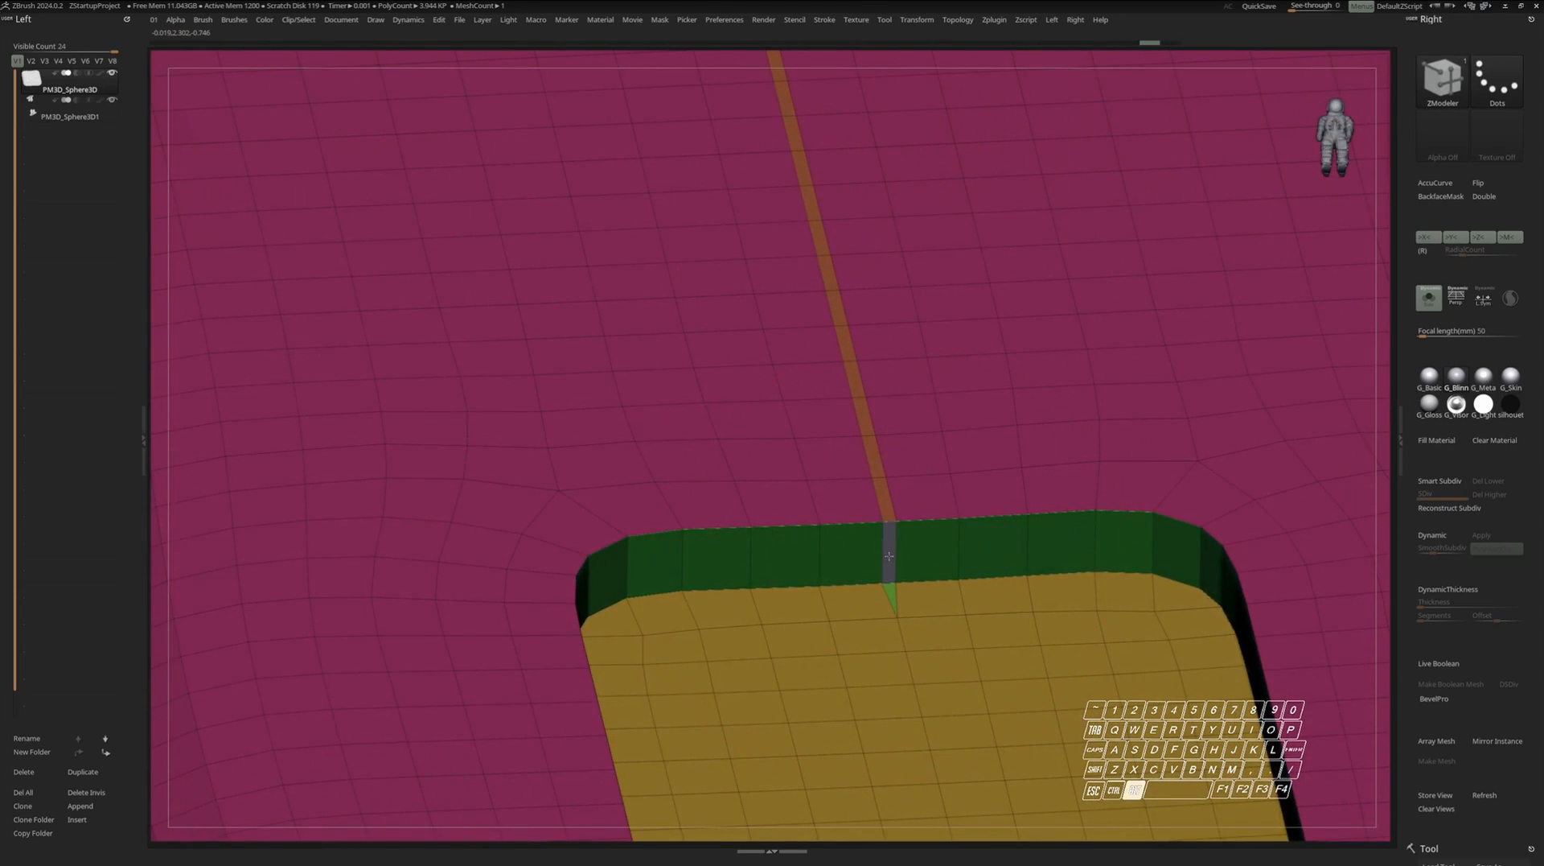
{"action": "key", "text": "ctrl+shift+z"}
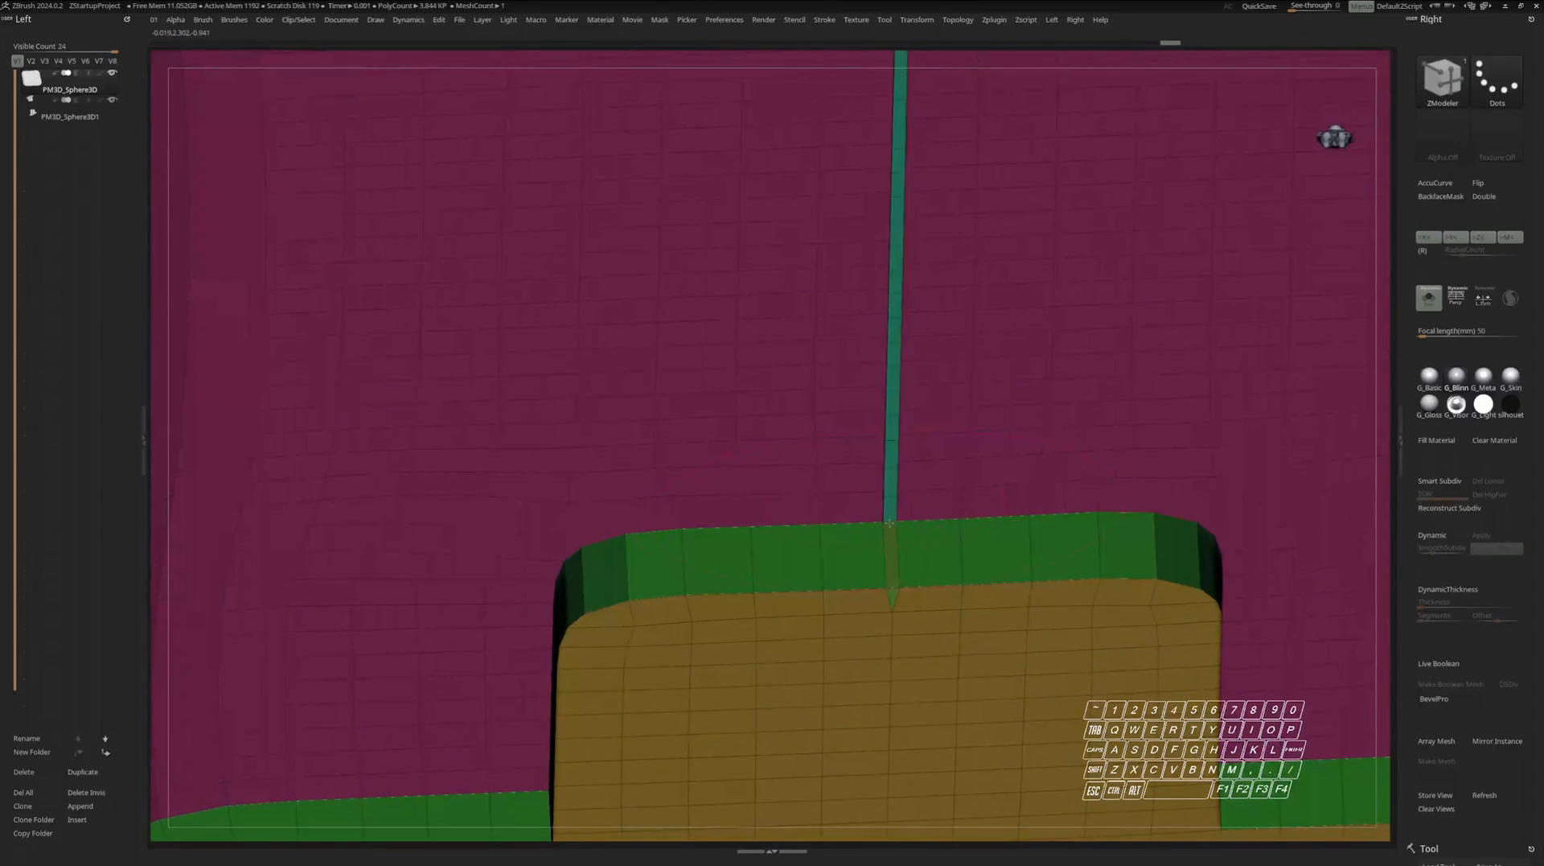
{"action": "right_click_drag", "start_coordinate": [889, 576], "coordinate": [966, 543], "text": "ctrl"}
{"action": "key", "text": "shift+f"}
{"action": "key", "text": "shift+f"}
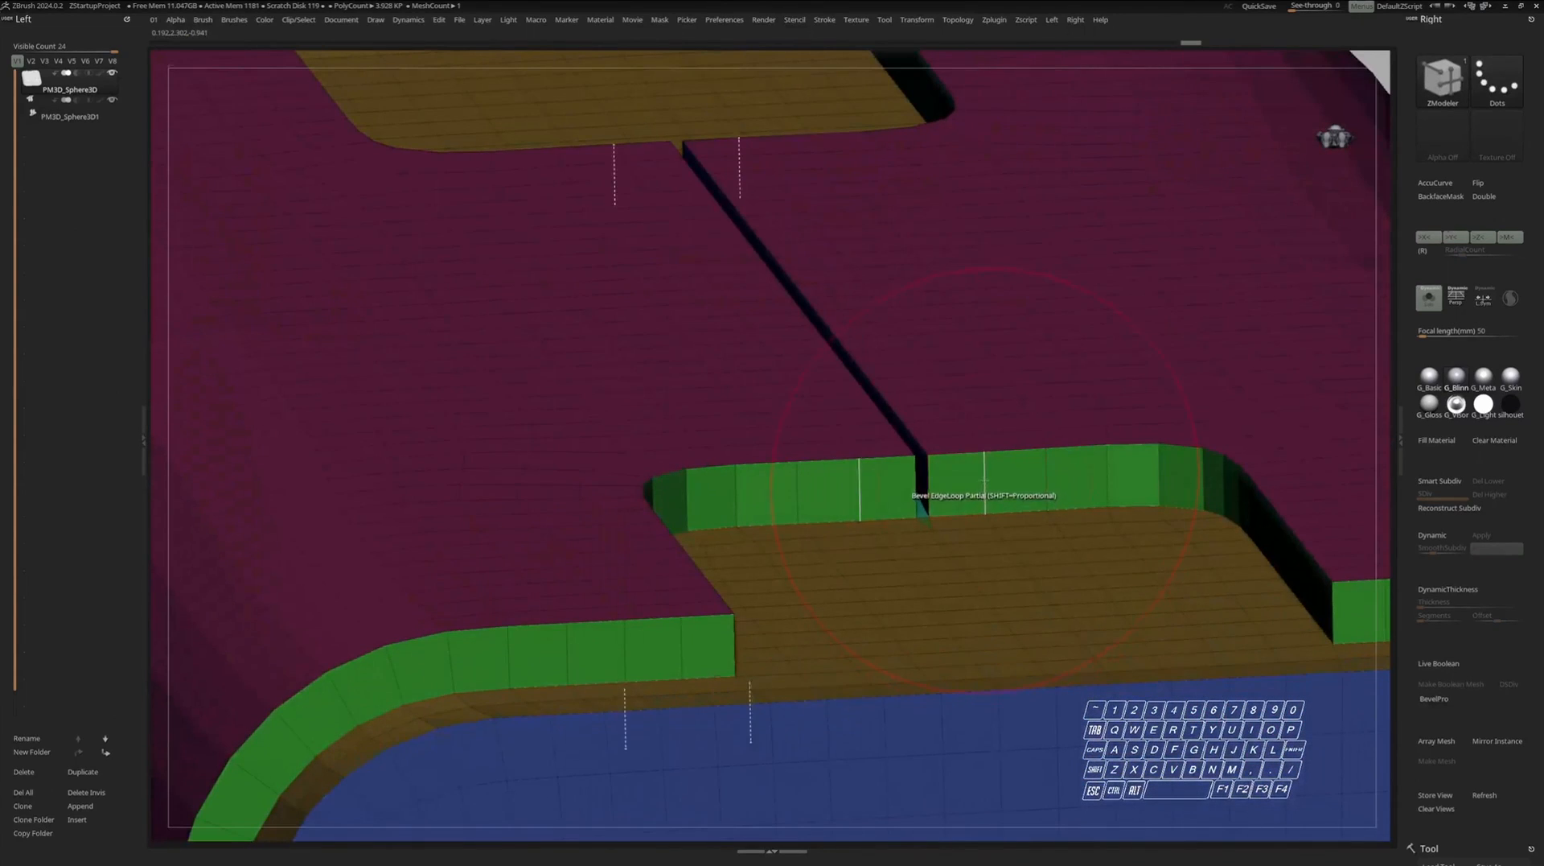
Switch the edge action to Insert and add supporting edge loops around the shell's notched side walls.
{"action": "left_click", "coordinate": [986, 467]}
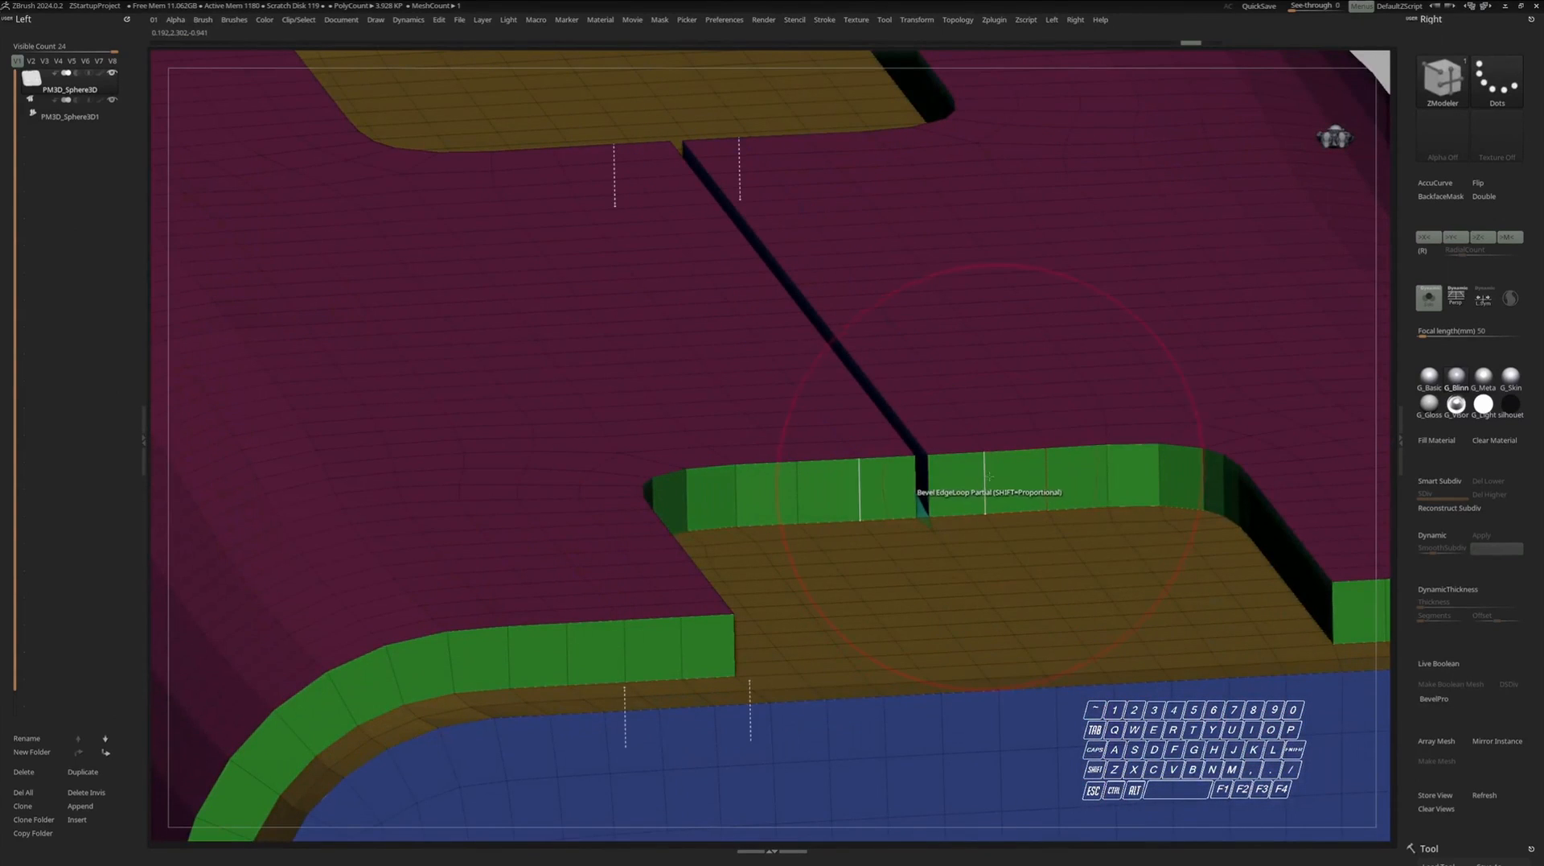
{"action": "key", "text": "space"}
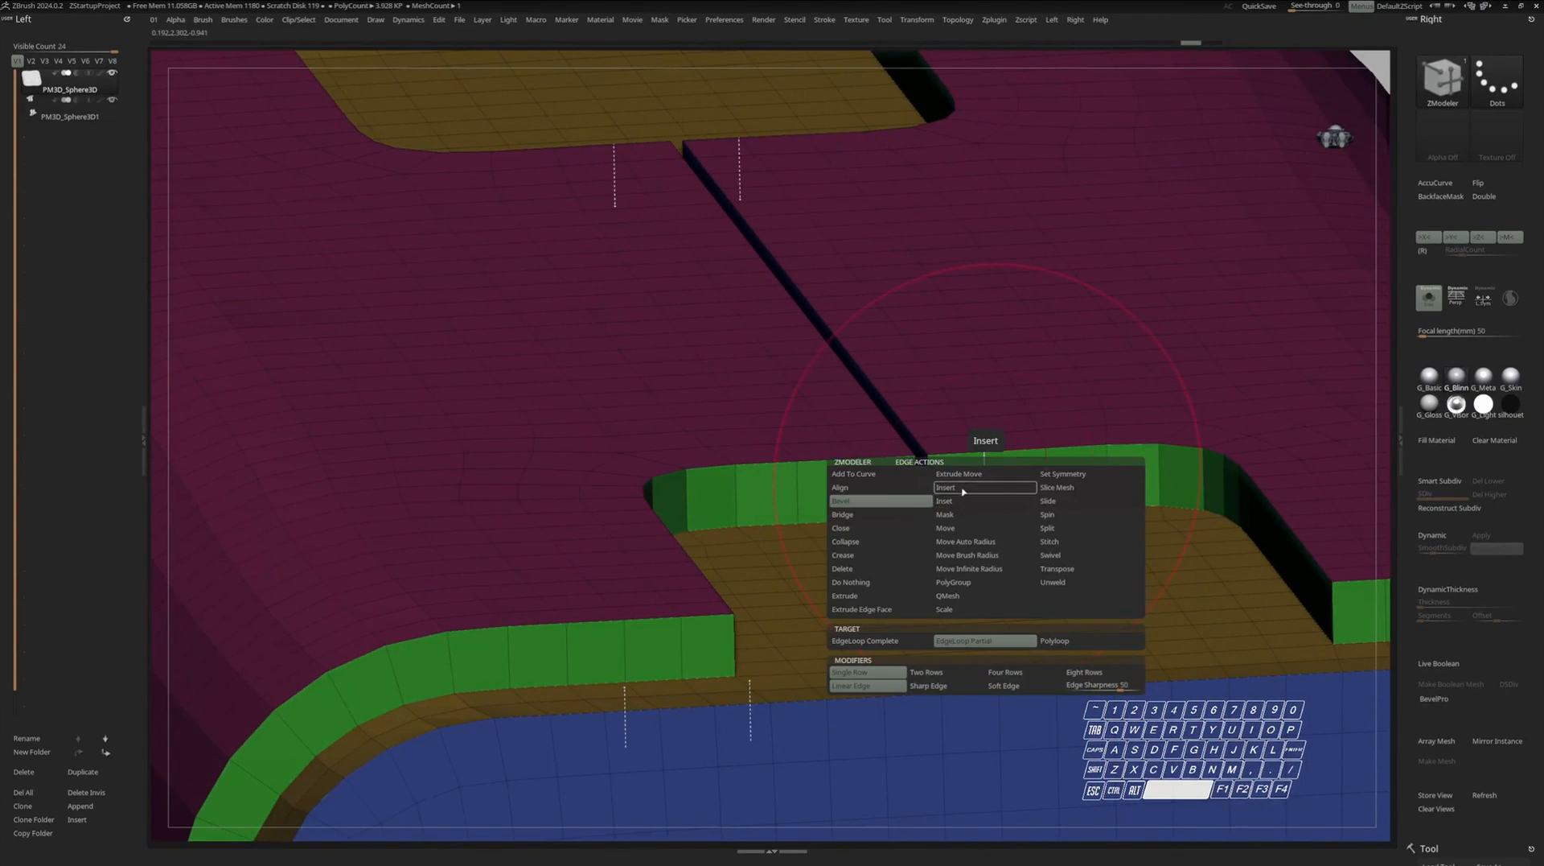
{"action": "left_click", "coordinate": [962, 491]}
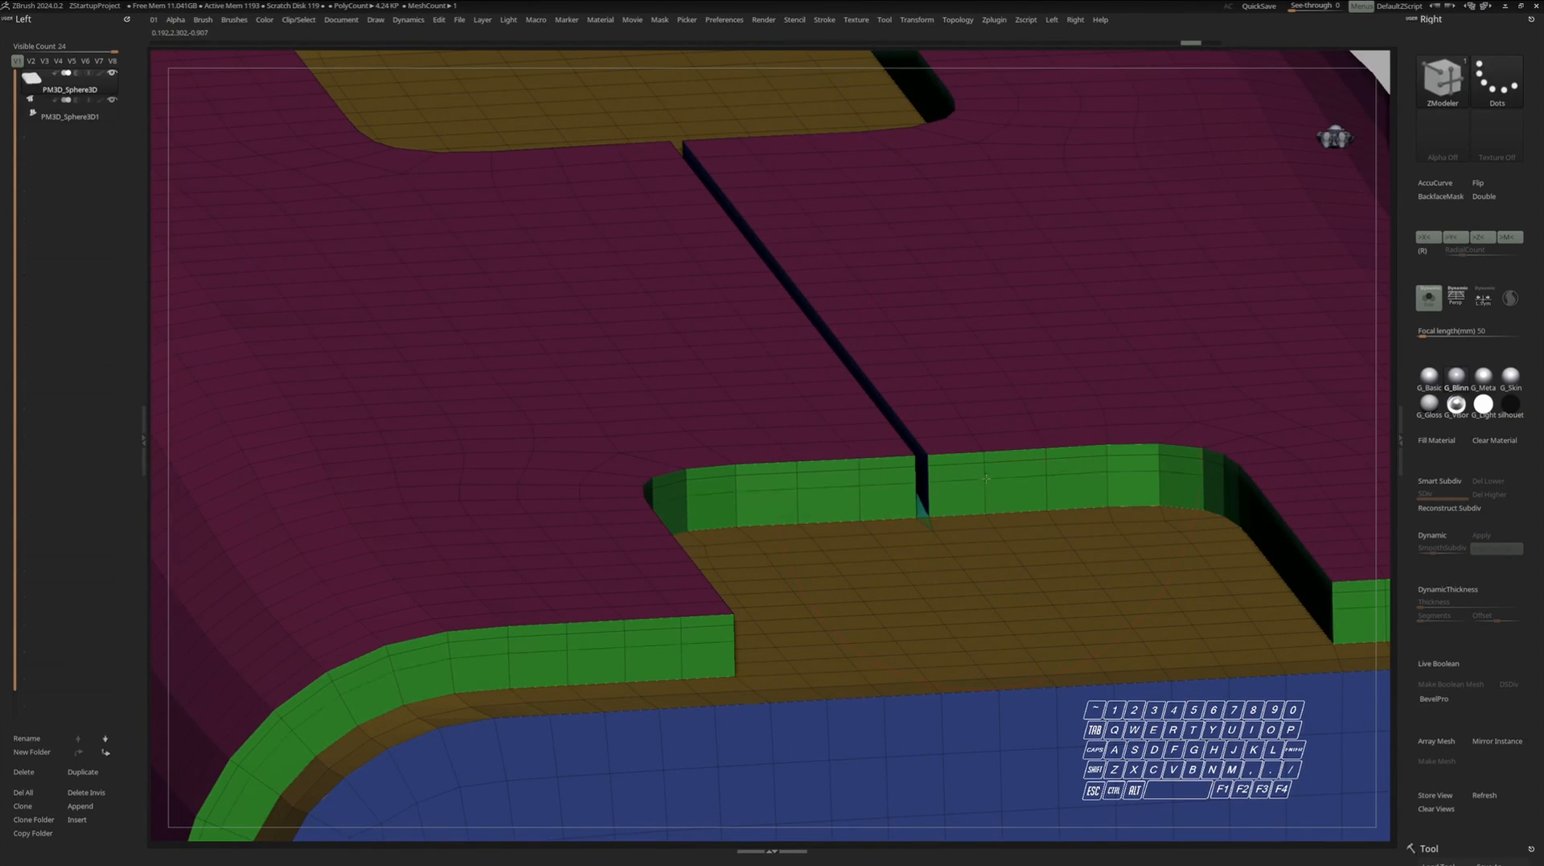
{"action": "key", "text": "b"}
{"action": "key", "text": "s"}
{"action": "key", "text": "t"}
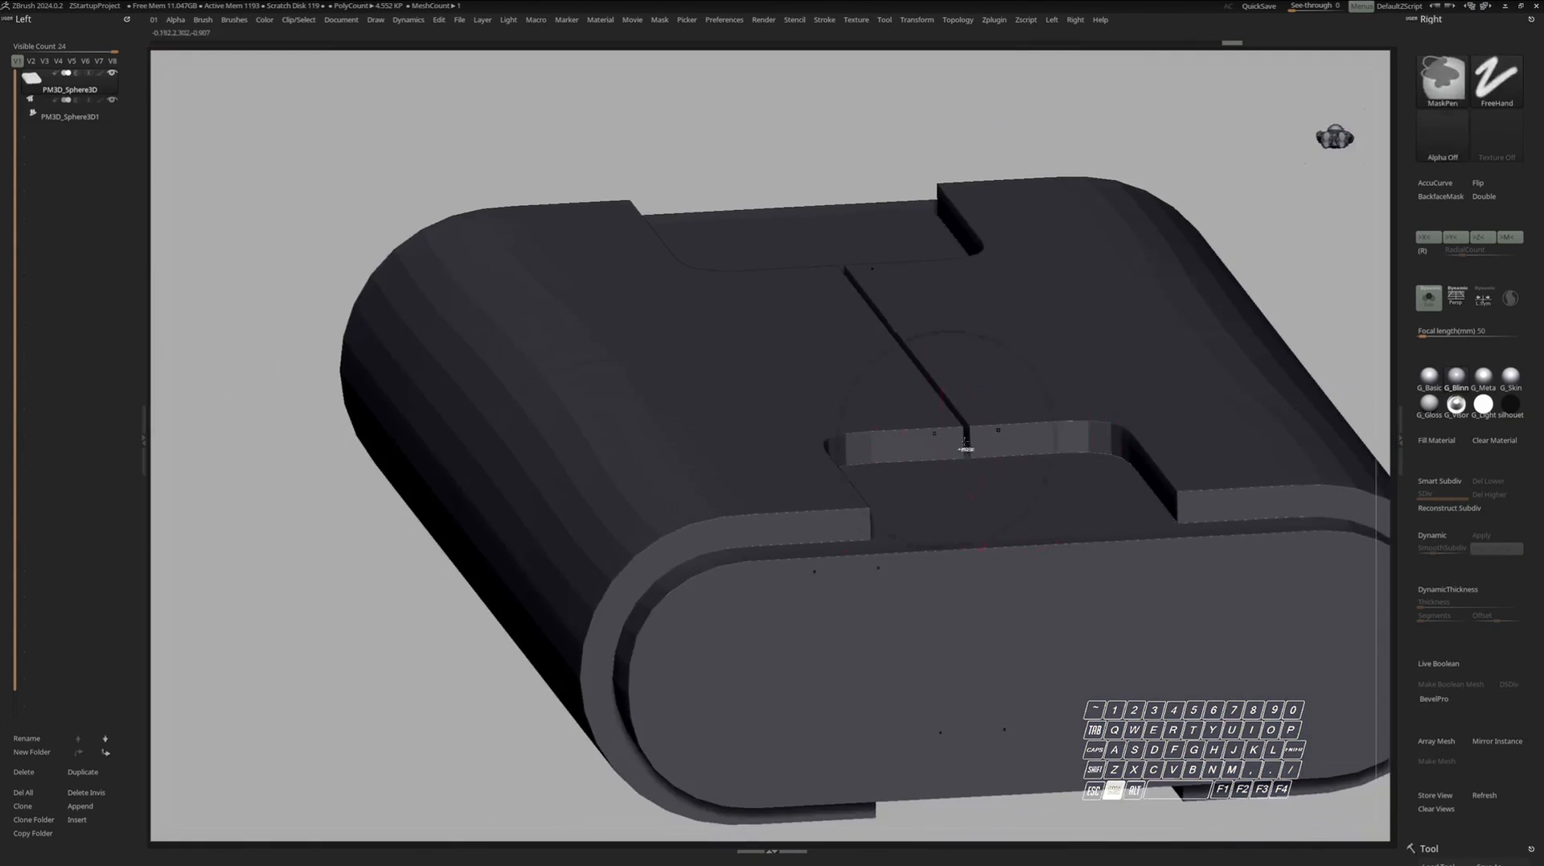
Turn on dynamic subdivision for the cylinder and preview it without the wireframe, facing the centre groove.
{"action": "left_click", "coordinate": [1430, 535]}
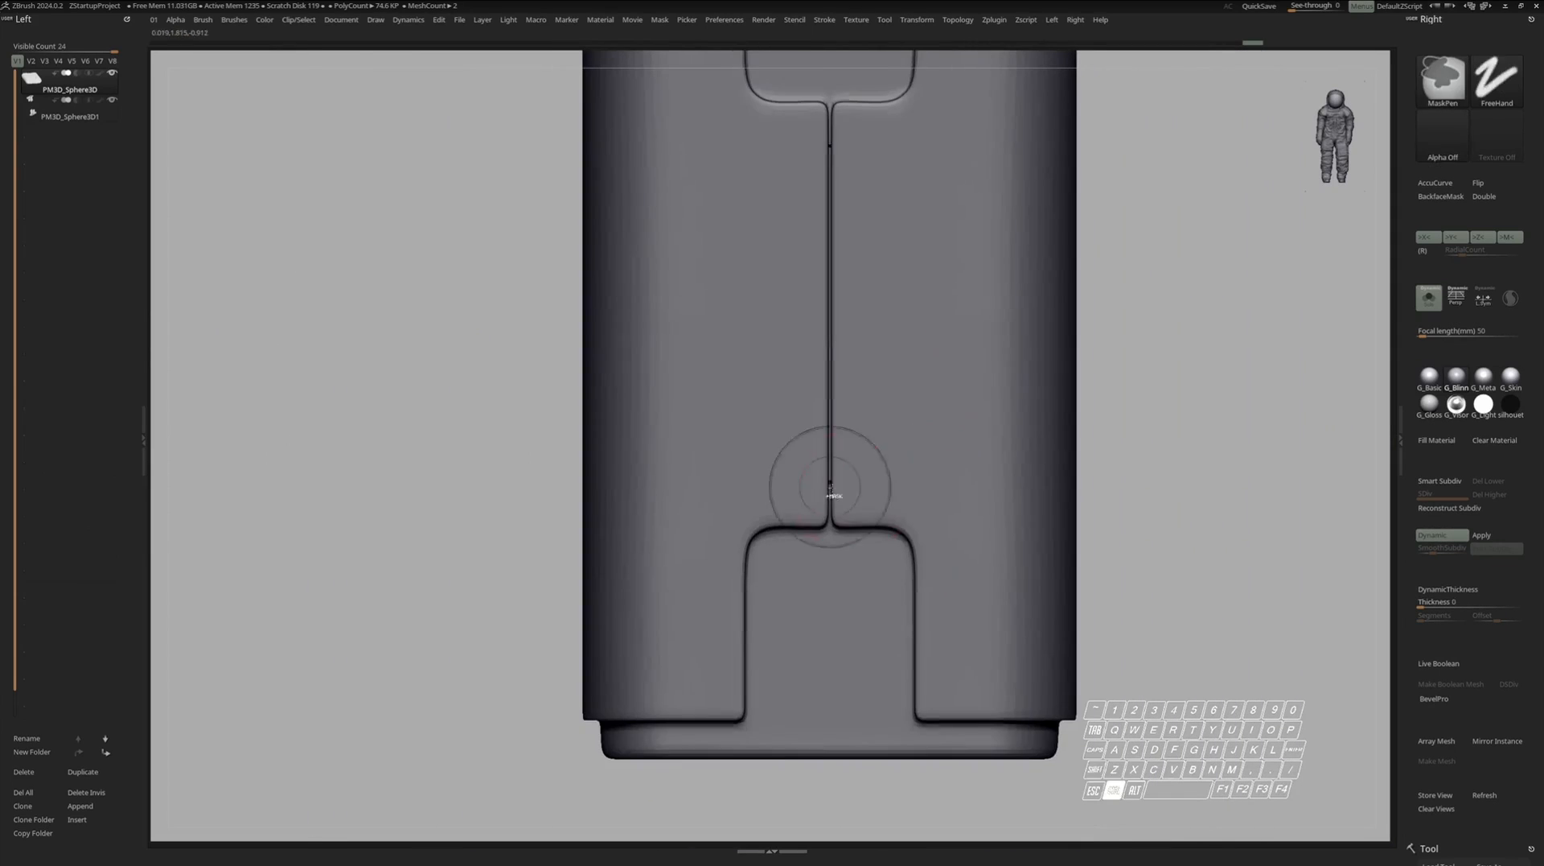
{"action": "key", "text": "shift+f"}
{"action": "right_click_drag", "start_coordinate": [905, 478], "coordinate": [859, 485], "text": "shift"}
{"action": "key", "text": "shift+f"}
Use the Move brush to reshape the notch edges into a gentle flare where they meet the centre groove.
{"action": "key", "text": "s"}
{"action": "key", "text": "space"}
{"action": "right_click_drag", "start_coordinate": [859, 485], "coordinate": [861, 462], "text": "alt"}
{"action": "right_click_drag", "start_coordinate": [867, 288], "coordinate": [875, 312], "text": "ctrl"}
{"action": "right_click_drag", "start_coordinate": [876, 312], "coordinate": [870, 446], "text": "alt"}
{"action": "key", "text": "space"}
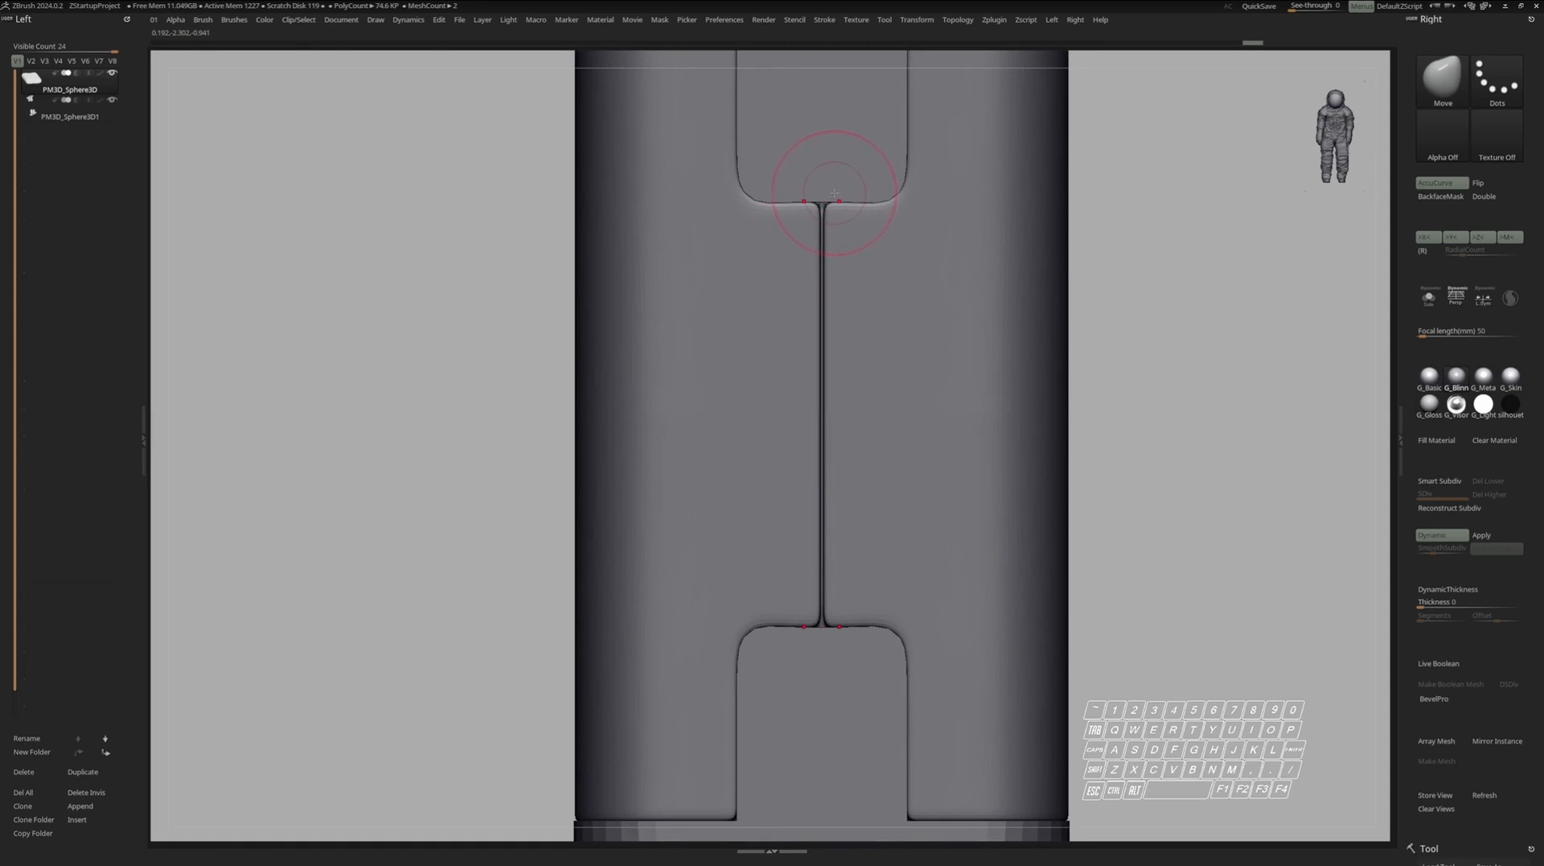
{"action": "key", "text": "space"}
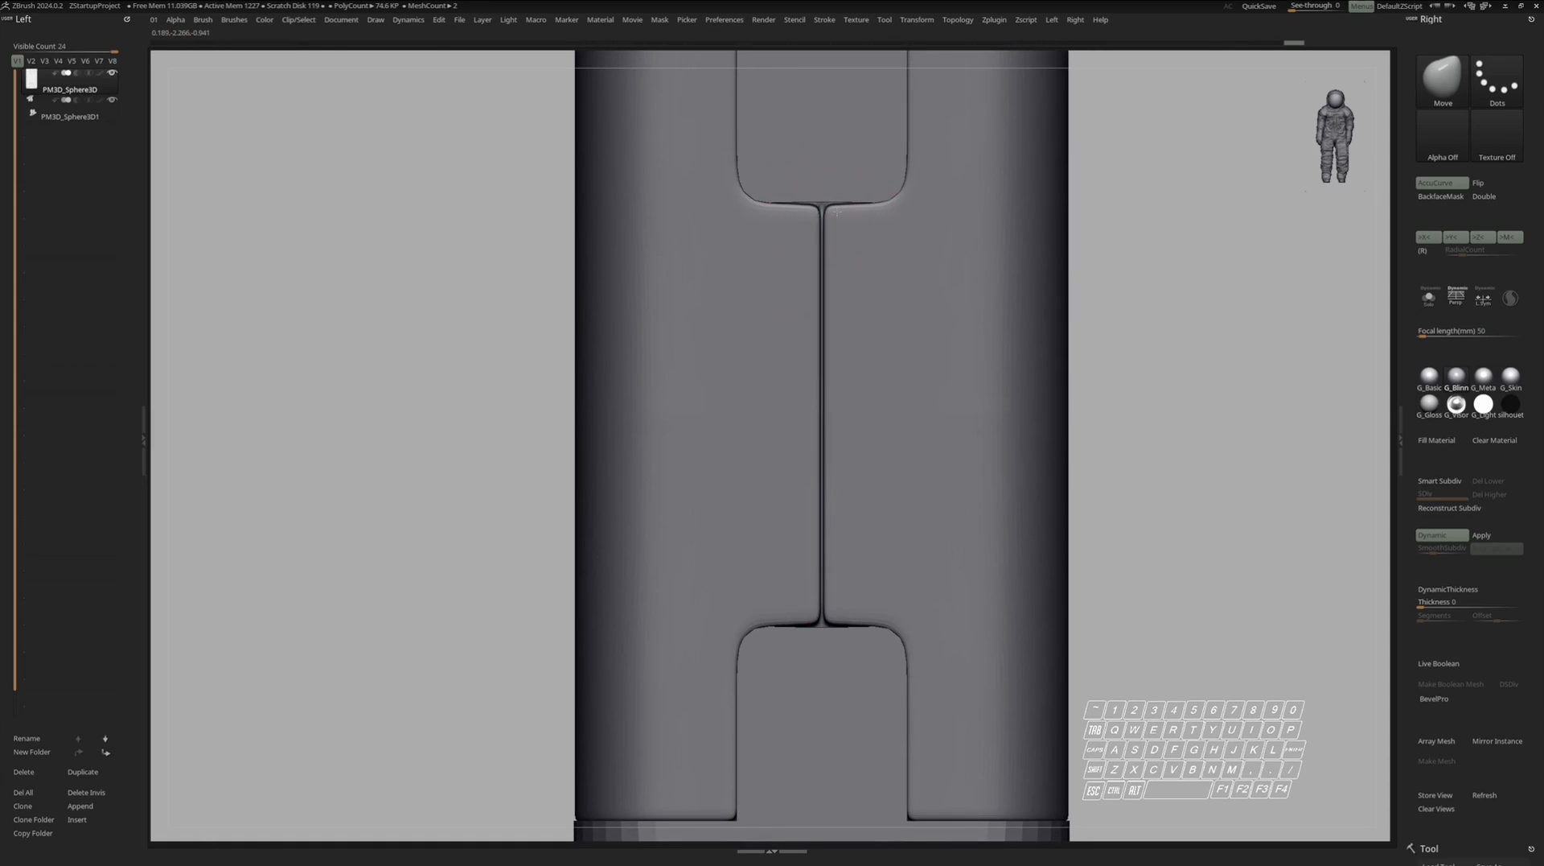
{"action": "mouse_move", "coordinate": [836, 210]}
{"action": "right_mouse_down"}
{"action": "mouse_move", "coordinate": [837, 169]}
{"action": "mouse_move", "coordinate": [855, 214]}
{"action": "right_mouse_up"}
{"action": "right_click_drag", "start_coordinate": [866, 555], "coordinate": [869, 448], "text": "alt"}
{"action": "mouse_move", "coordinate": [867, 515]}
{"action": "right_mouse_down"}
{"action": "mouse_move", "coordinate": [854, 466]}
{"action": "mouse_move", "coordinate": [830, 468]}
{"action": "mouse_move", "coordinate": [840, 527]}
{"action": "right_mouse_up"}
{"action": "key", "text": "s"}
{"action": "key", "text": "space"}
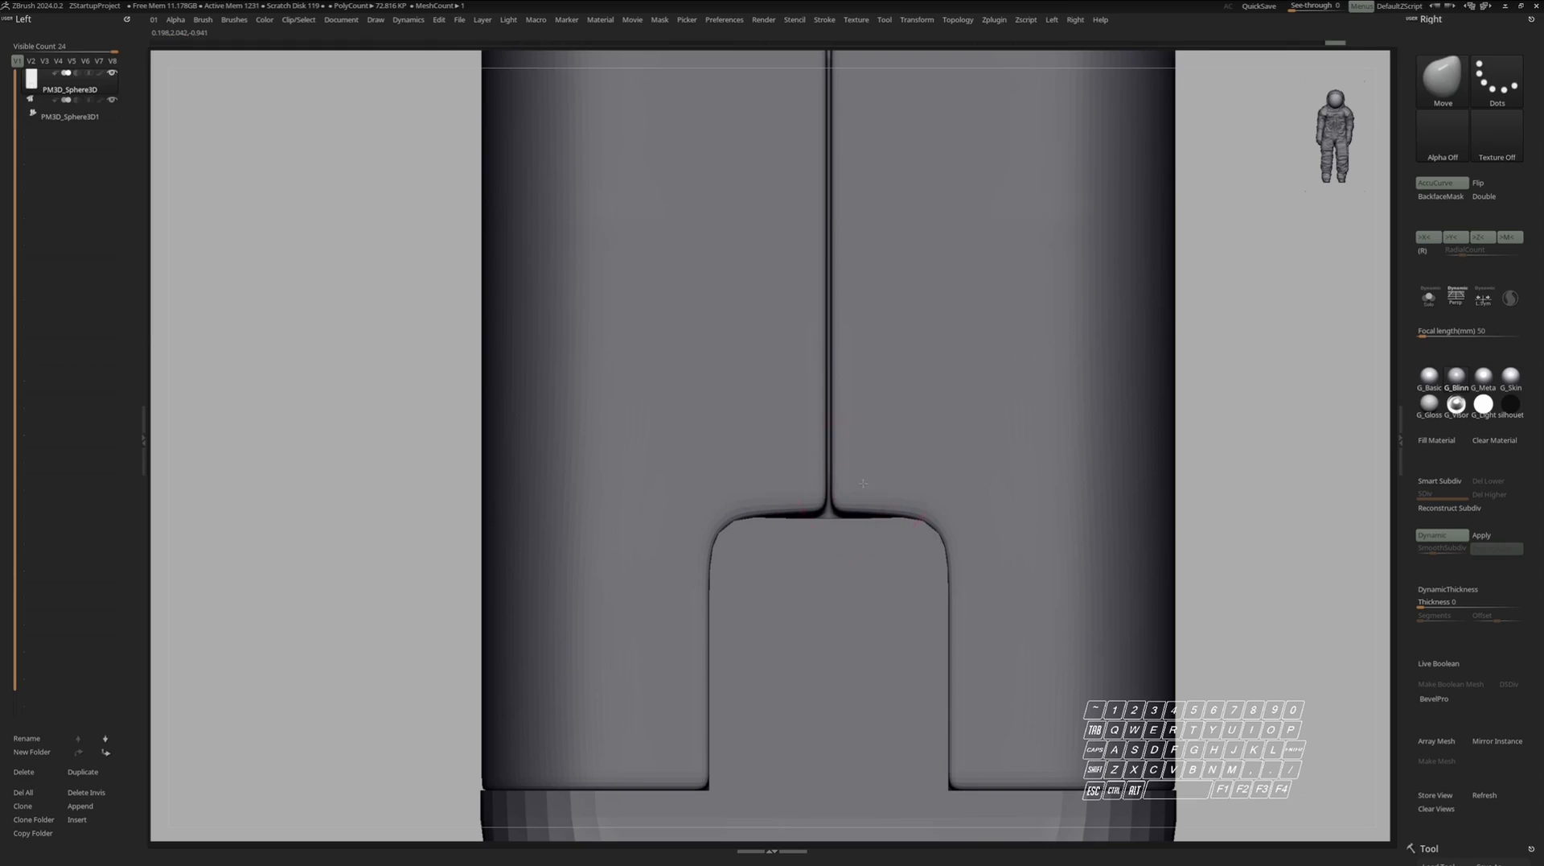
Make the T-shaped end pieces the active subtool, isolate them with polygroups shown, and preview smooth subdivision on them.
{"action": "left_click", "coordinate": [872, 536], "text": "alt"}
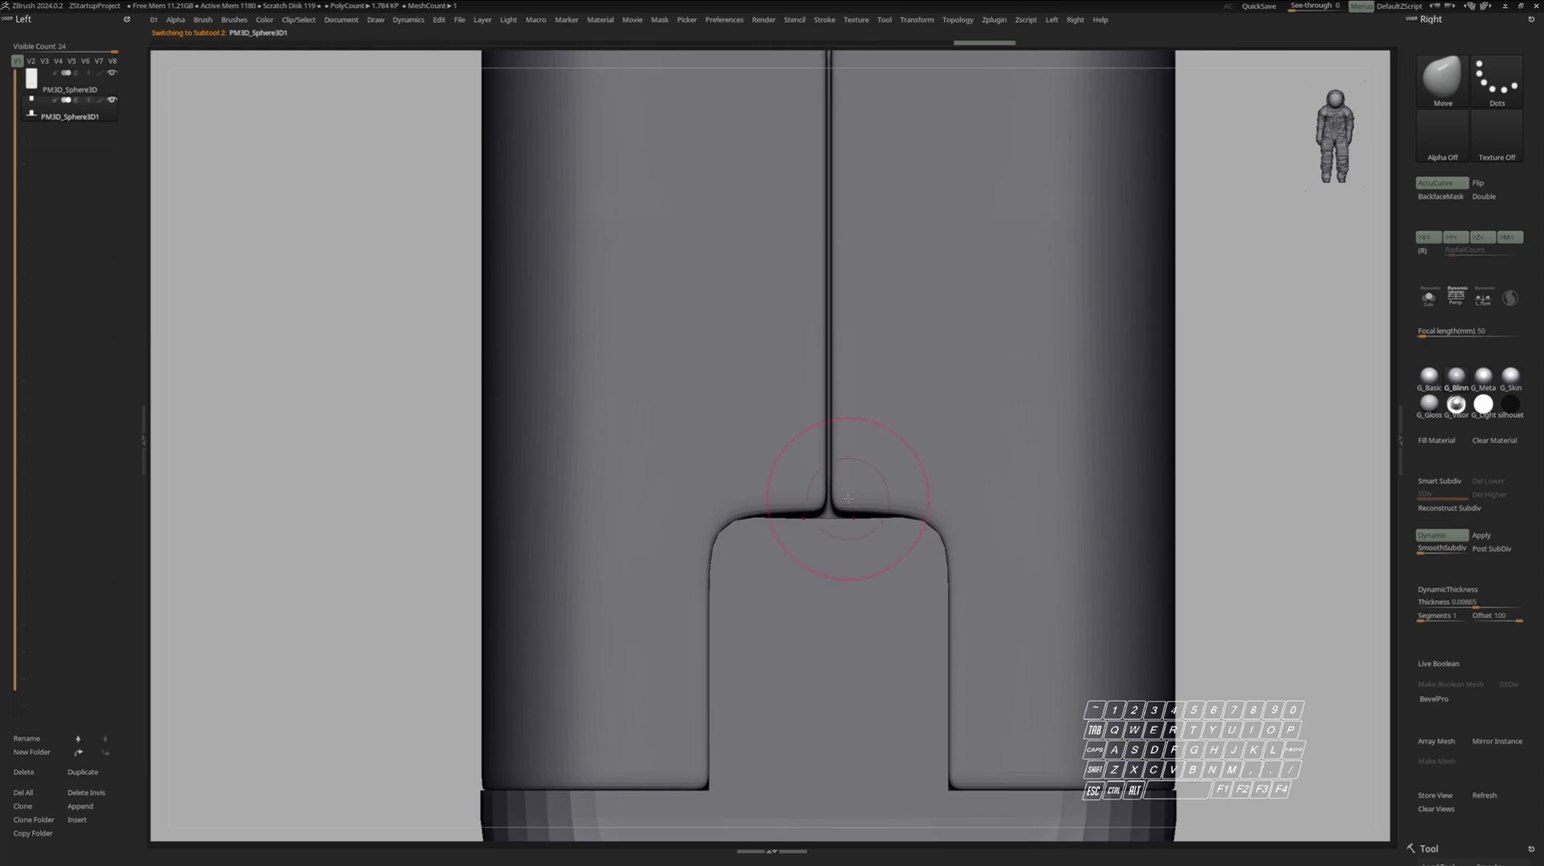
{"action": "right_click_drag", "start_coordinate": [965, 514], "coordinate": [962, 489], "text": "ctrl"}
{"action": "right_click_drag", "start_coordinate": [962, 507], "coordinate": [955, 466], "text": "alt"}
{"action": "key", "text": "shift+f"}
{"action": "key", "text": "s"}
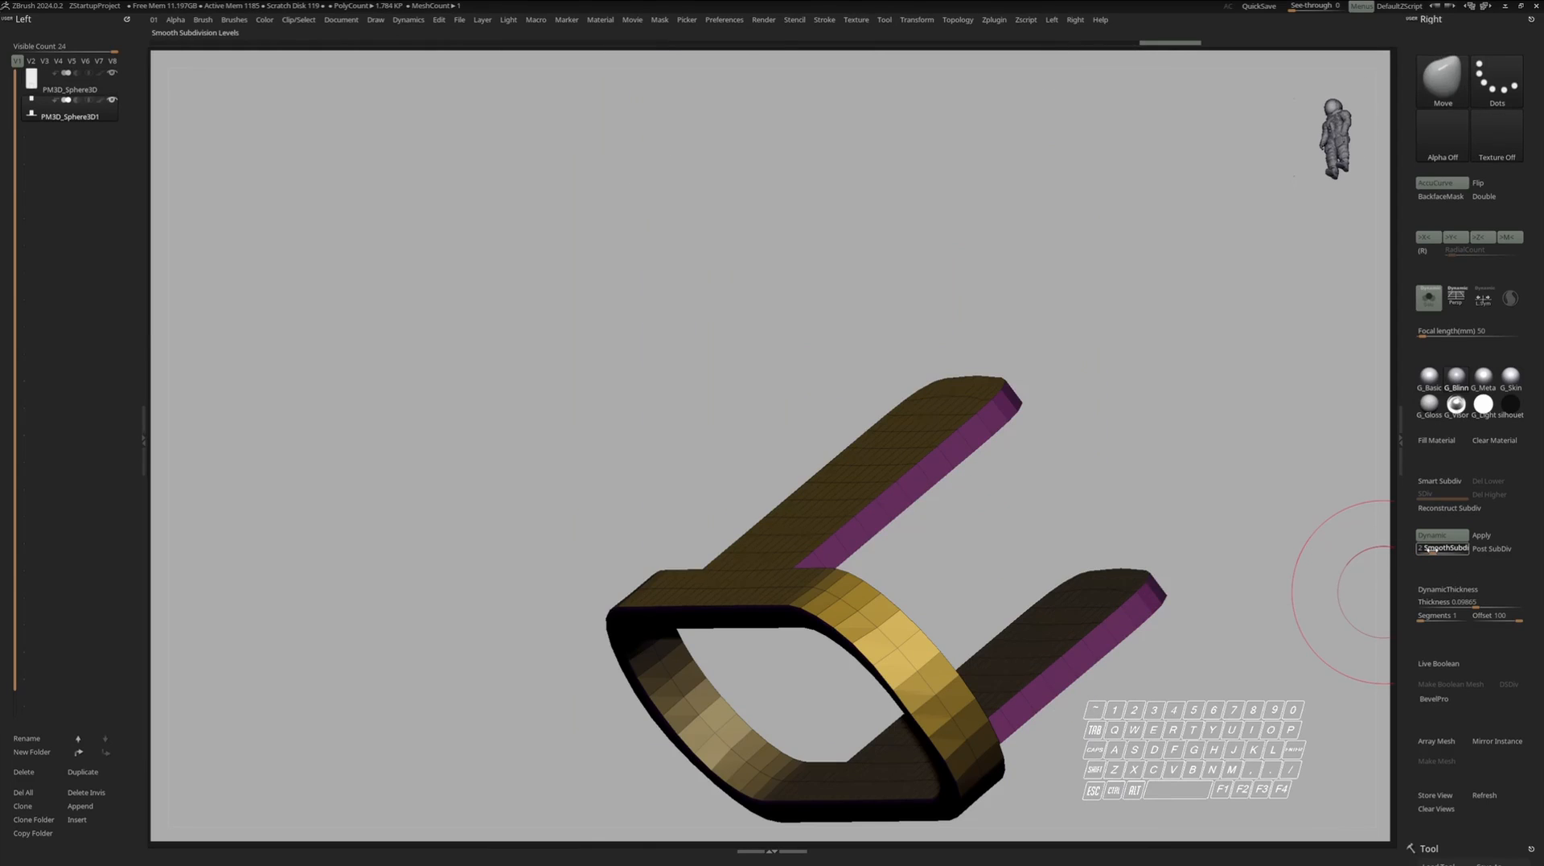
{"action": "left_click", "coordinate": [1430, 550]}
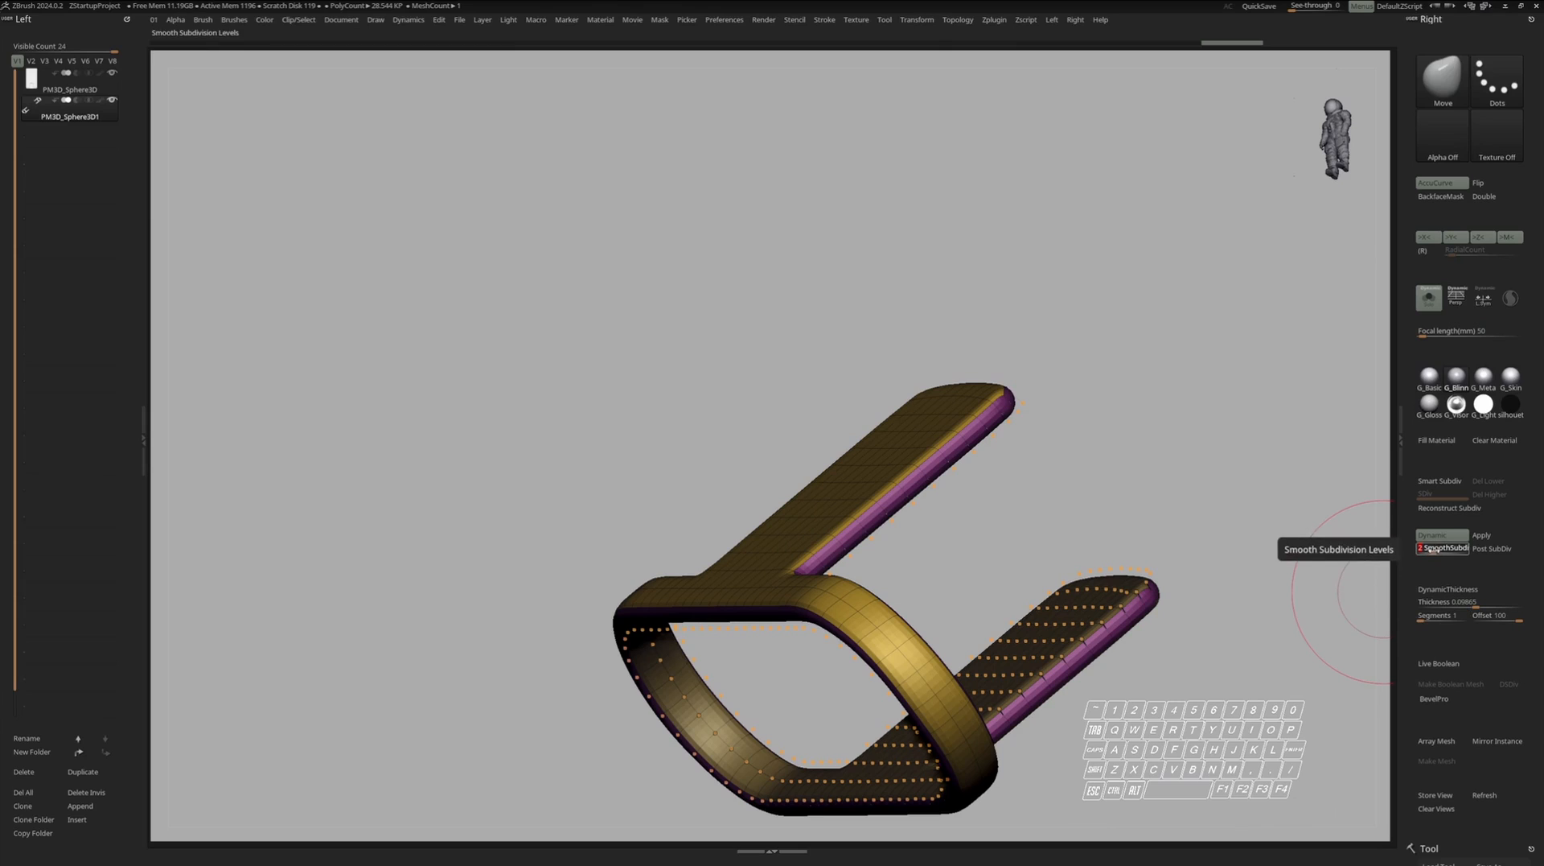
{"action": "left_click_drag", "start_coordinate": [1432, 550], "coordinate": [1420, 551]}
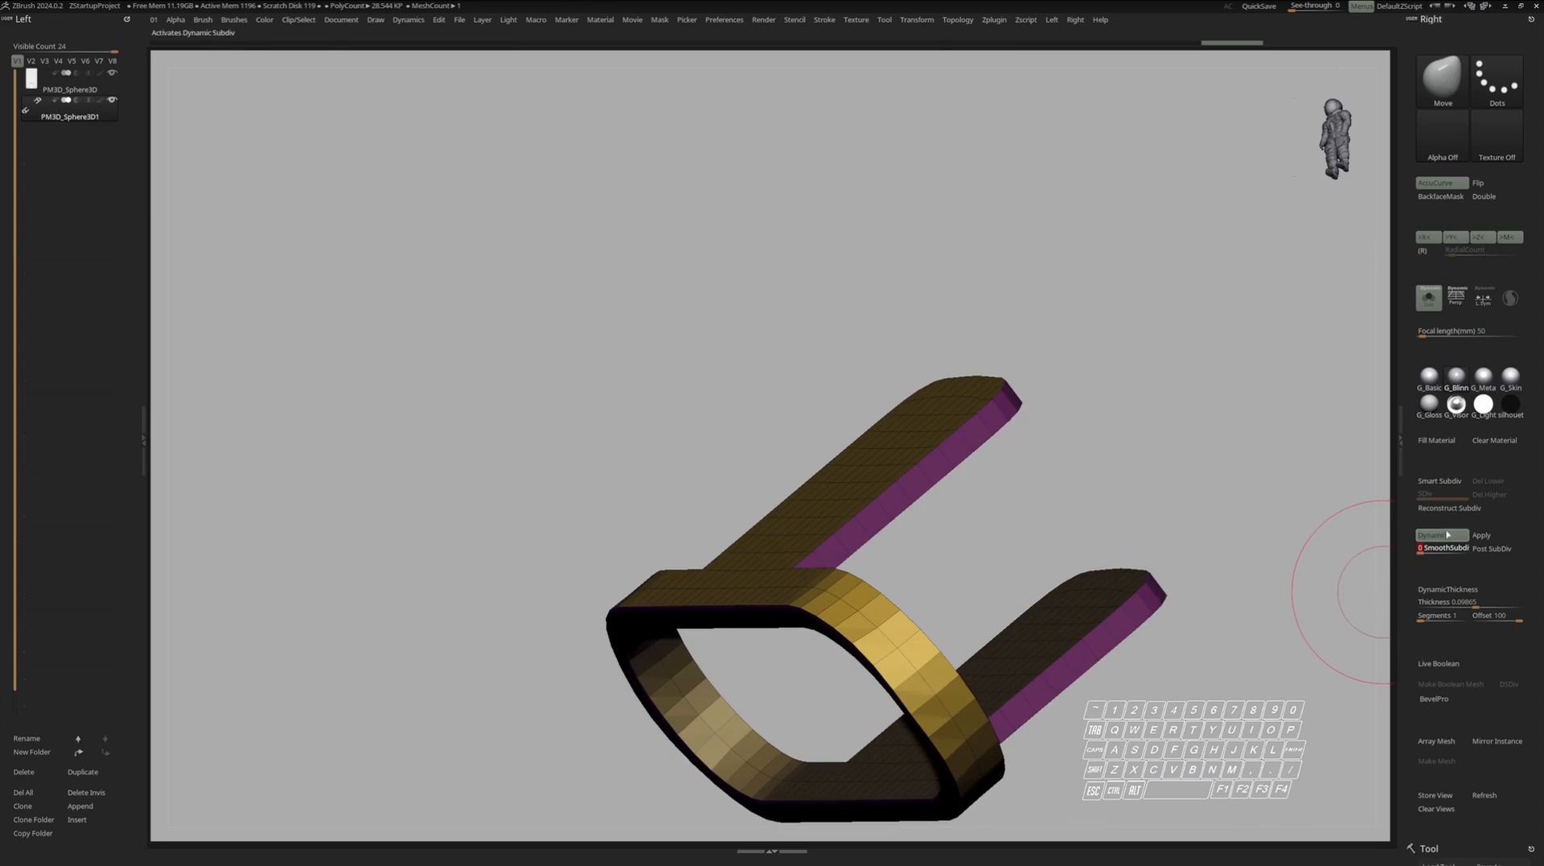
Set the end pieces' dynamic thickness segments to 3, apply the thickness to the mesh, and turn dynamic subdivision back on.
{"action": "left_click", "coordinate": [1428, 617]}
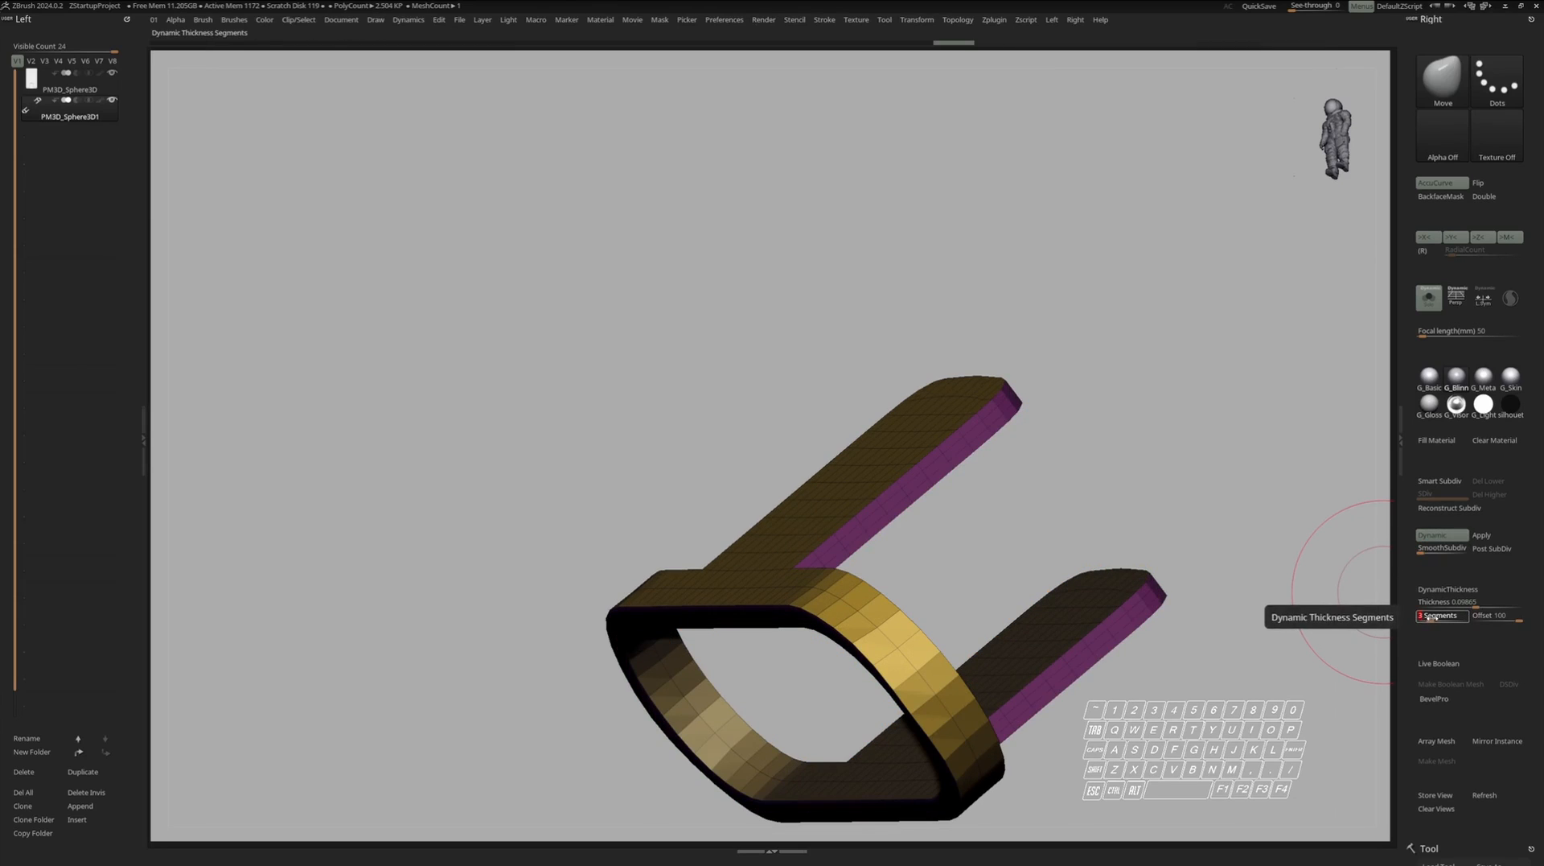
{"action": "left_click", "coordinate": [1439, 551]}
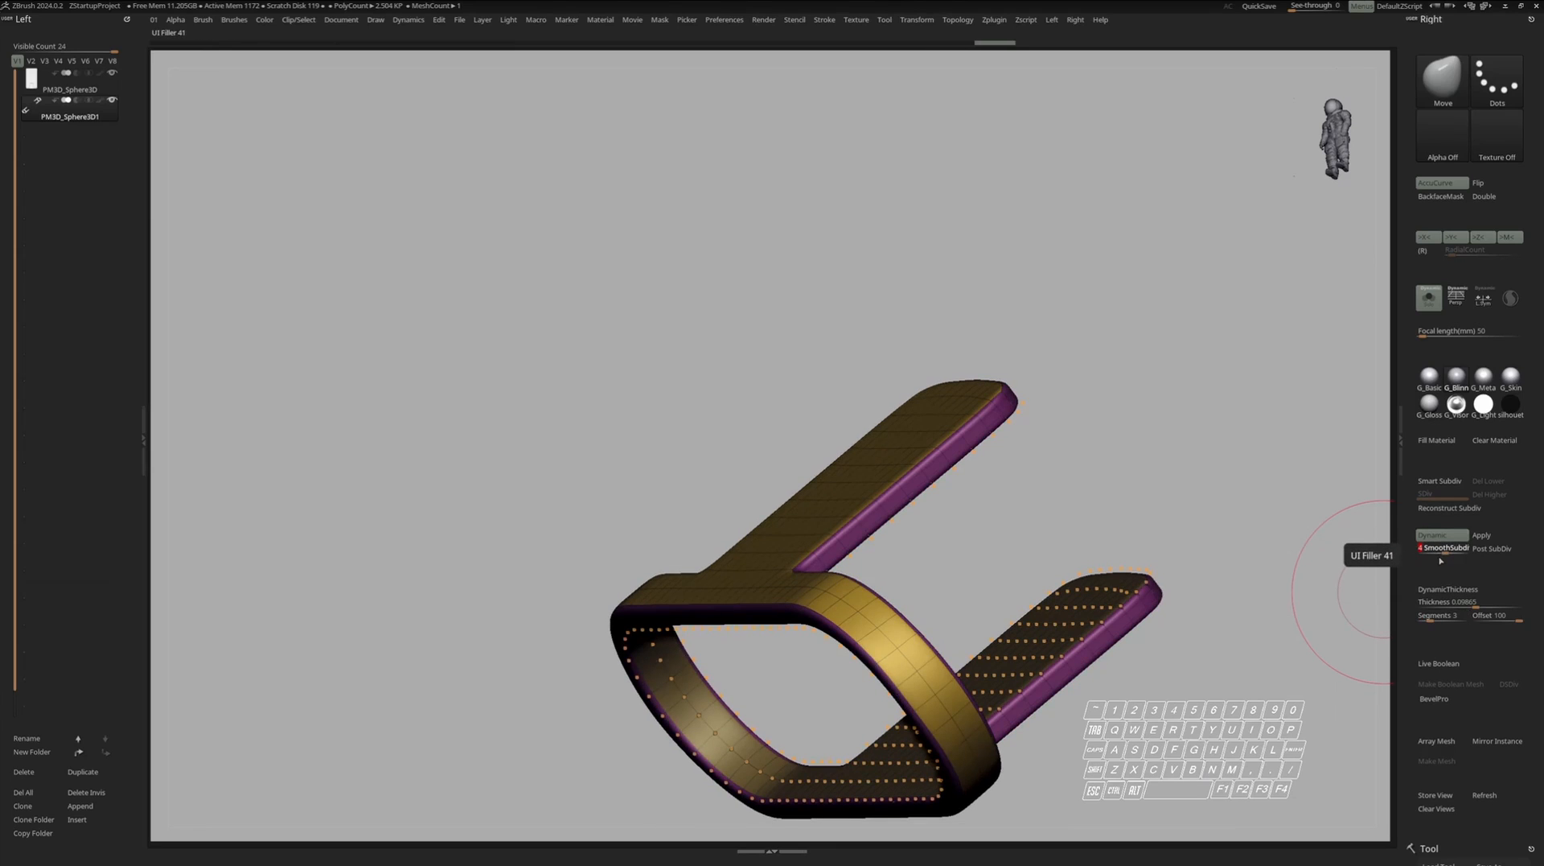
{"action": "left_click", "coordinate": [1421, 551]}
{"action": "left_click", "coordinate": [1490, 535]}
{"action": "left_click_drag", "start_coordinate": [1096, 557], "coordinate": [1025, 544]}
{"action": "left_click", "coordinate": [1420, 535]}
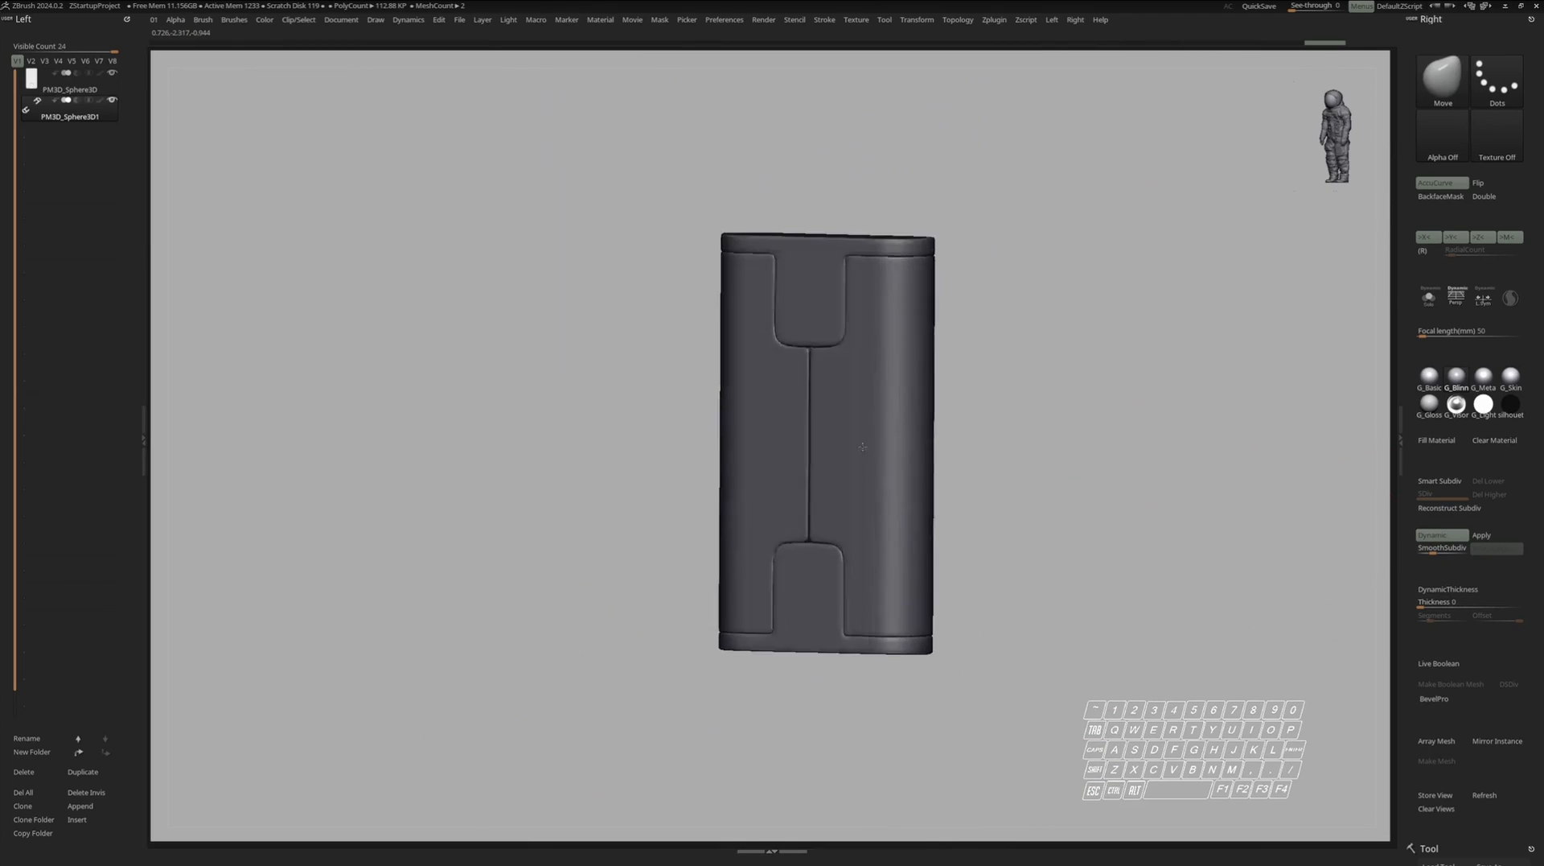
Examine the assembled cylinder and its fitted end pieces from several angles, with and without the wireframe.
{"action": "mouse_move", "coordinate": [862, 446]}
{"action": "right_mouse_down"}
{"action": "mouse_move", "coordinate": [900, 444]}
{"action": "mouse_move", "coordinate": [877, 433]}
{"action": "right_mouse_up"}
{"action": "right_click_drag", "start_coordinate": [877, 433], "coordinate": [837, 482], "text": "ctrl"}
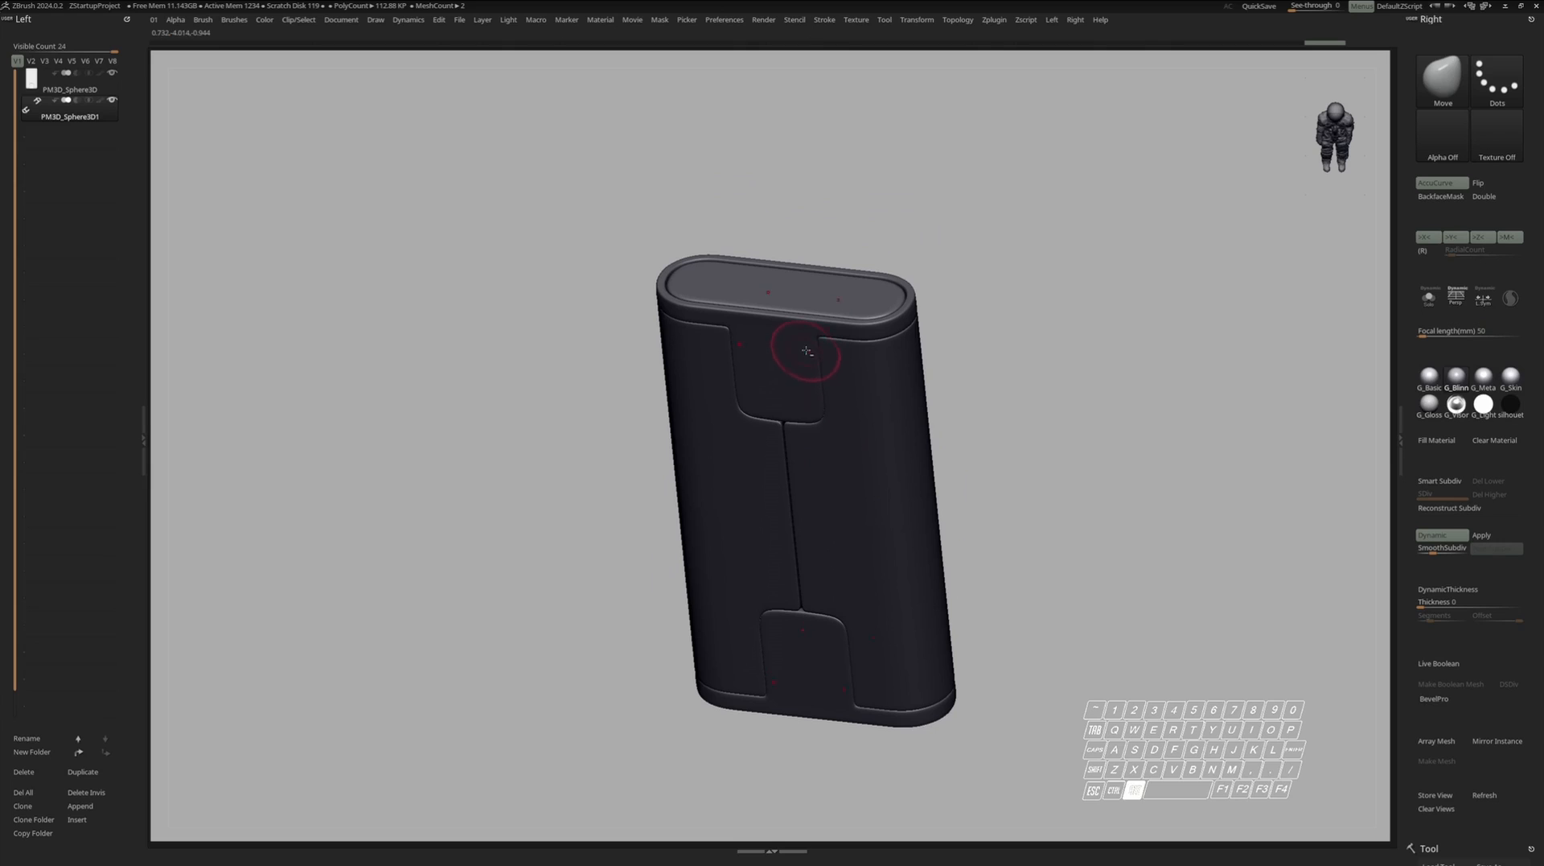
{"action": "key", "text": "s"}
{"action": "right_click_drag", "start_coordinate": [807, 360], "coordinate": [893, 383]}
{"action": "key", "text": "s"}
{"action": "key", "text": "shift+f"}
{"action": "key", "text": "shift+f"}
{"action": "key", "text": "s"}
Mask part of the end pieces, move their unmasked rims outward with the gizmo to make the bands taller, and clear the mask.
{"action": "mouse_move", "coordinate": [768, 359]}
{"action": "right_mouse_down", "text": "ctrl"}
{"action": "mouse_move", "coordinate": [752, 331]}
{"action": "mouse_move", "coordinate": [760, 368]}
{"action": "right_mouse_up", "text": "ctrl"}
{"action": "left_click_drag", "start_coordinate": [650, 346], "coordinate": [1096, 405], "text": "ctrl"}
{"action": "key", "text": "w"}
{"action": "left_click_drag", "start_coordinate": [864, 673], "coordinate": [864, 651]}
{"action": "right_click_drag", "start_coordinate": [941, 581], "coordinate": [851, 440], "text": "alt"}
{"action": "right_click_drag", "start_coordinate": [798, 487], "coordinate": [858, 453], "text": "alt"}
{"action": "left_click_drag", "start_coordinate": [840, 416], "coordinate": [840, 408]}
{"action": "key", "text": "q"}
{"action": "left_click_drag", "start_coordinate": [978, 418], "coordinate": [997, 436], "text": "ctrl"}
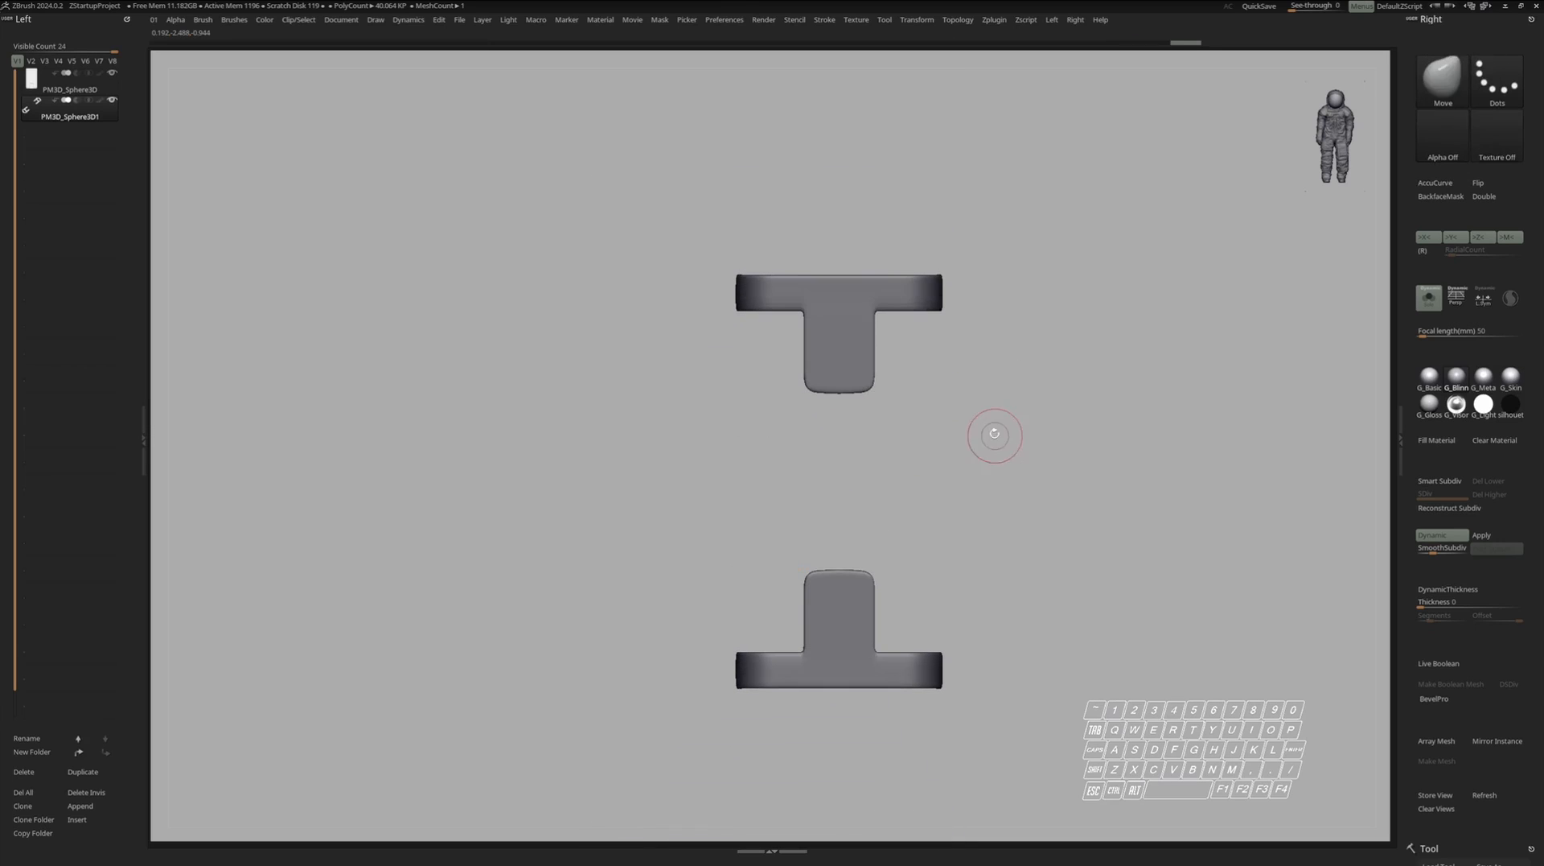
Turn off dynamic subdivision for the end pieces and switch to the ZModeler brush with the wireframe shown.
{"action": "key", "text": "shift+f"}
{"action": "mouse_move", "coordinate": [893, 286]}
{"action": "right_mouse_down", "text": "ctrl"}
{"action": "mouse_move", "coordinate": [942, 343]}
{"action": "mouse_move", "coordinate": [970, 336]}
{"action": "mouse_move", "coordinate": [917, 282]}
{"action": "right_mouse_up", "text": "ctrl"}
{"action": "right_click_drag", "start_coordinate": [910, 280], "coordinate": [934, 359], "text": "ctrl"}
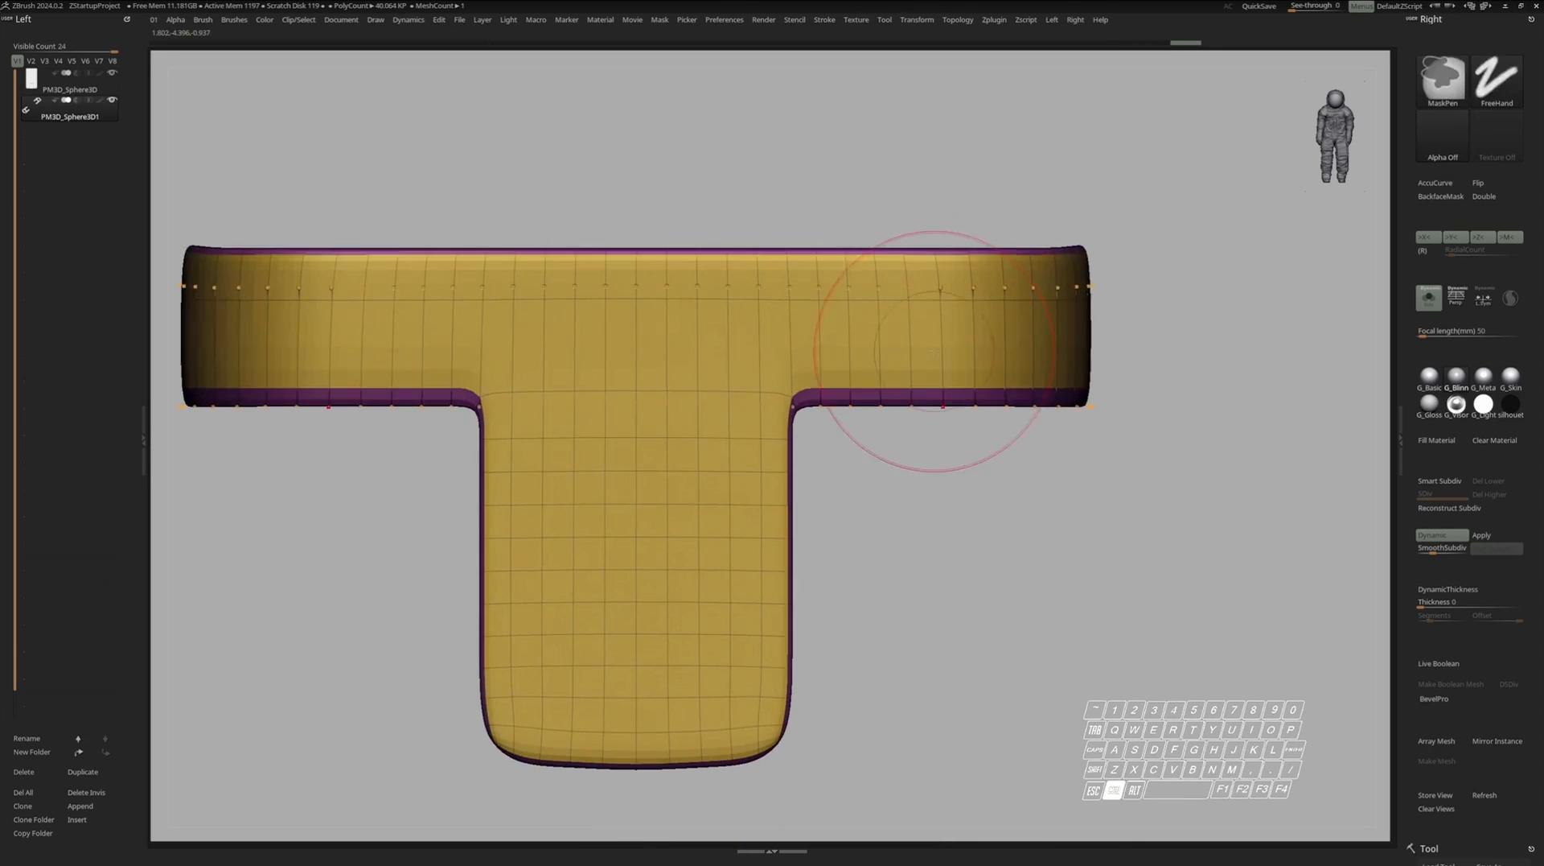
{"action": "key", "text": "s"}
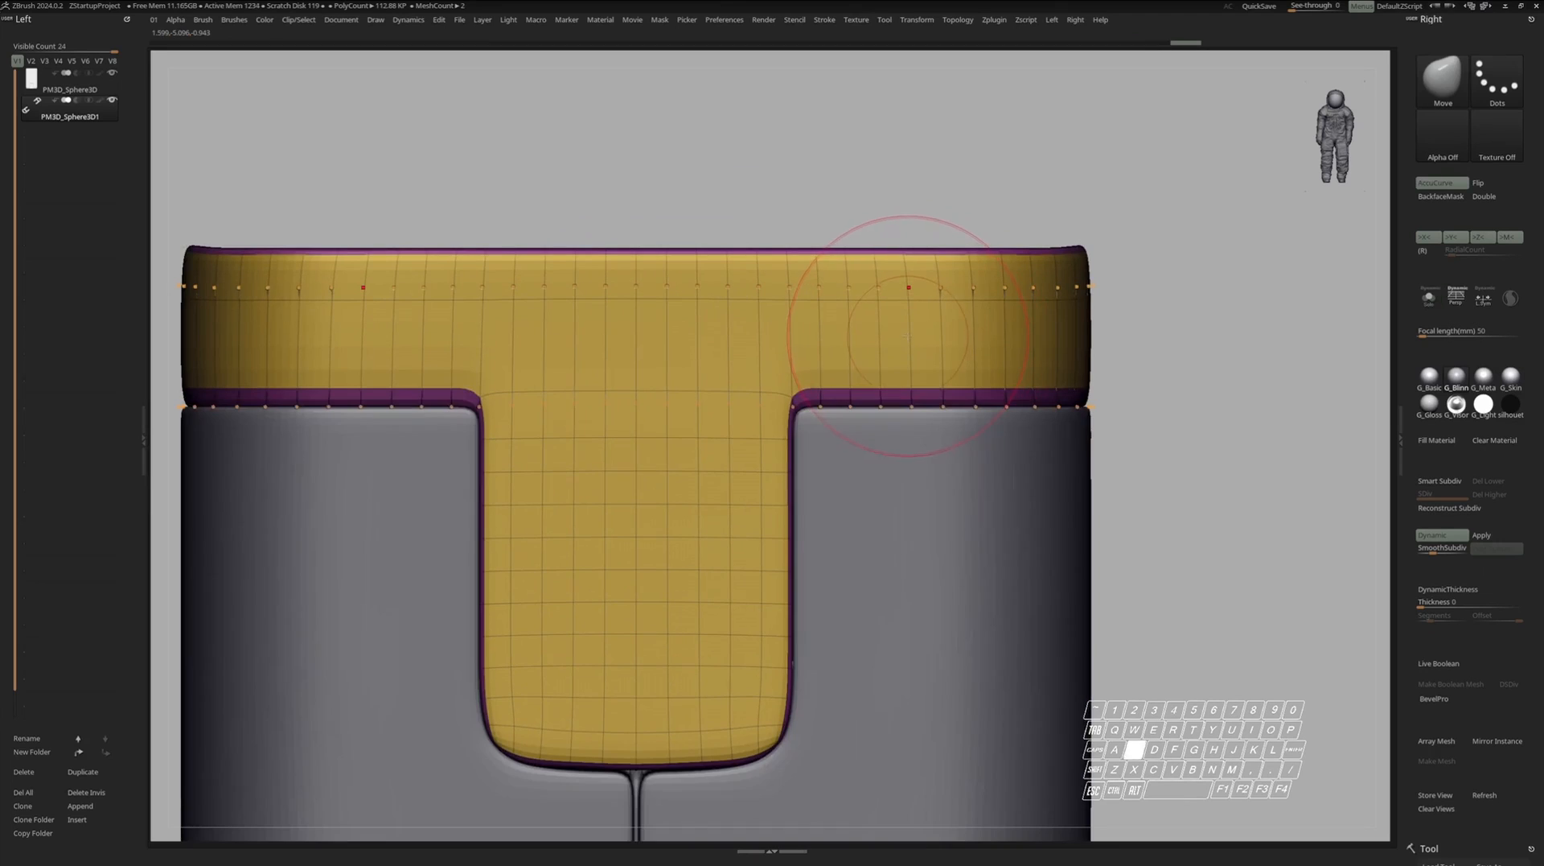
{"action": "left_click", "coordinate": [1444, 537]}
{"action": "key", "text": "space"}
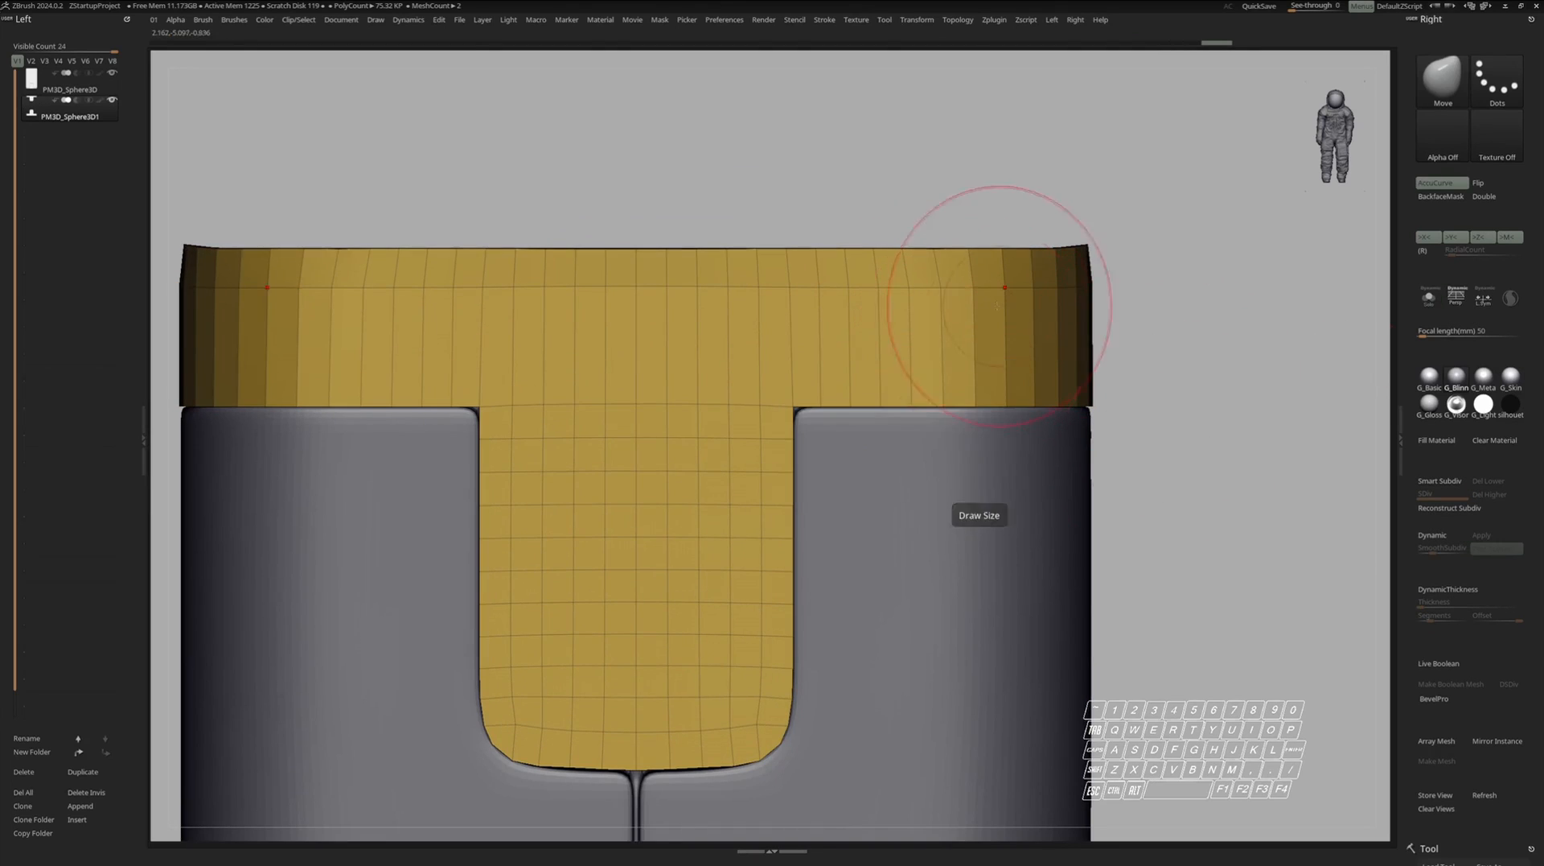
{"action": "key", "text": "b"}
{"action": "key", "text": "z"}
{"action": "key", "text": "m"}
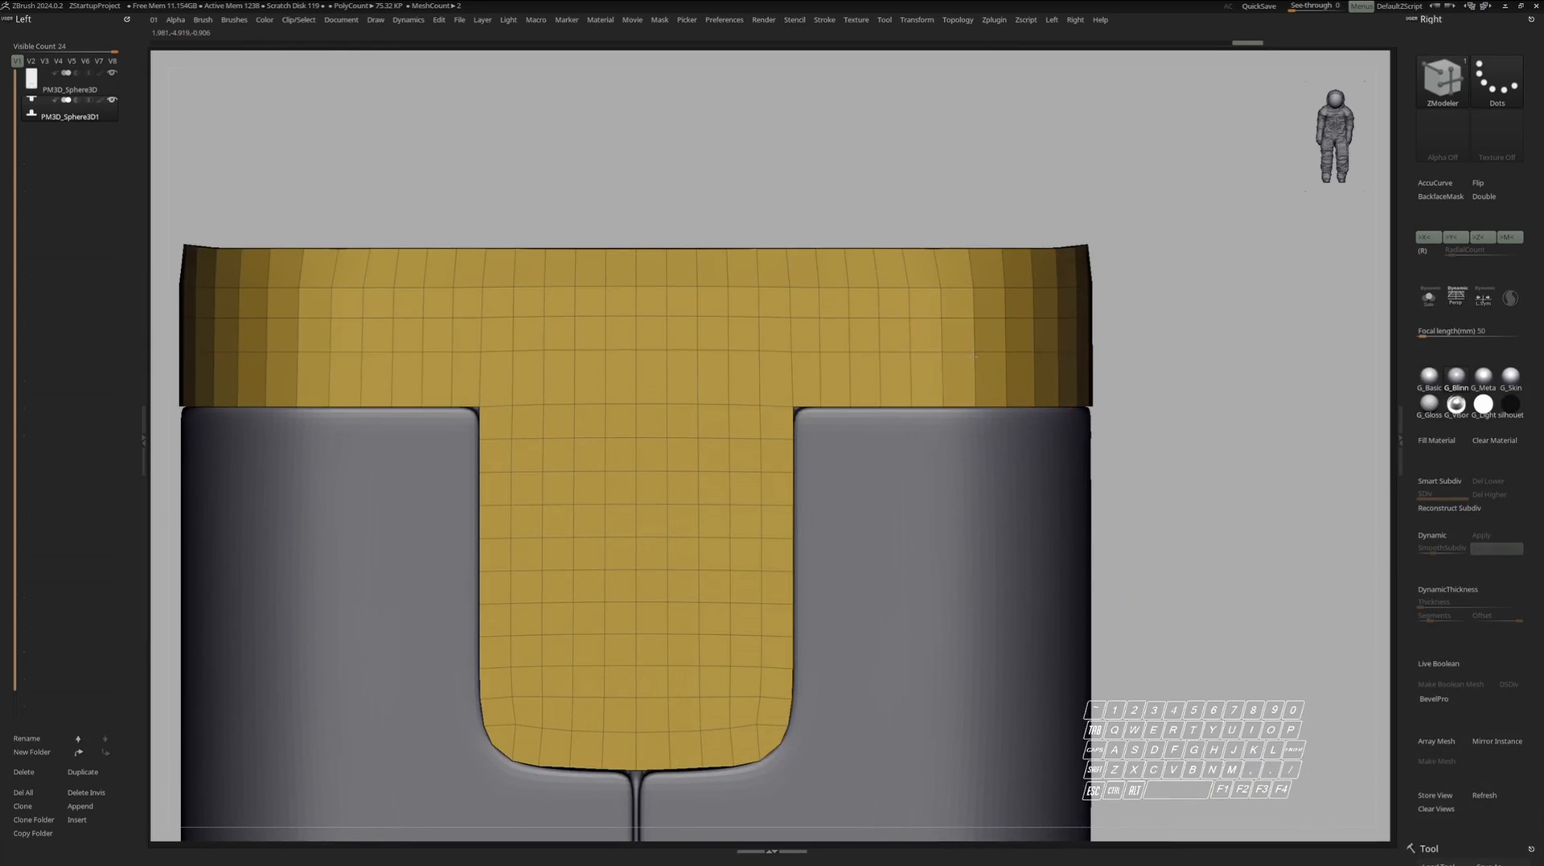
Flatten the outer edge of the end bands with a straight cut and turn dynamic subdivision back on.
{"action": "right_click_drag", "start_coordinate": [1020, 306], "coordinate": [957, 371]}
{"action": "mouse_move", "coordinate": [925, 450]}
{"action": "right_mouse_down", "text": "shift"}
{"action": "mouse_move", "coordinate": [966, 374]}
{"action": "mouse_move", "coordinate": [1150, 382]}
{"action": "right_mouse_up", "text": "shift"}
{"action": "left_click_drag", "start_coordinate": [1253, 344], "coordinate": [1245, 349], "text": "ctrl+shift"}
{"action": "right_click_drag", "start_coordinate": [1136, 346], "coordinate": [1010, 342], "text": "alt"}
{"action": "right_click_drag", "start_coordinate": [1011, 342], "coordinate": [998, 361], "text": "ctrl"}
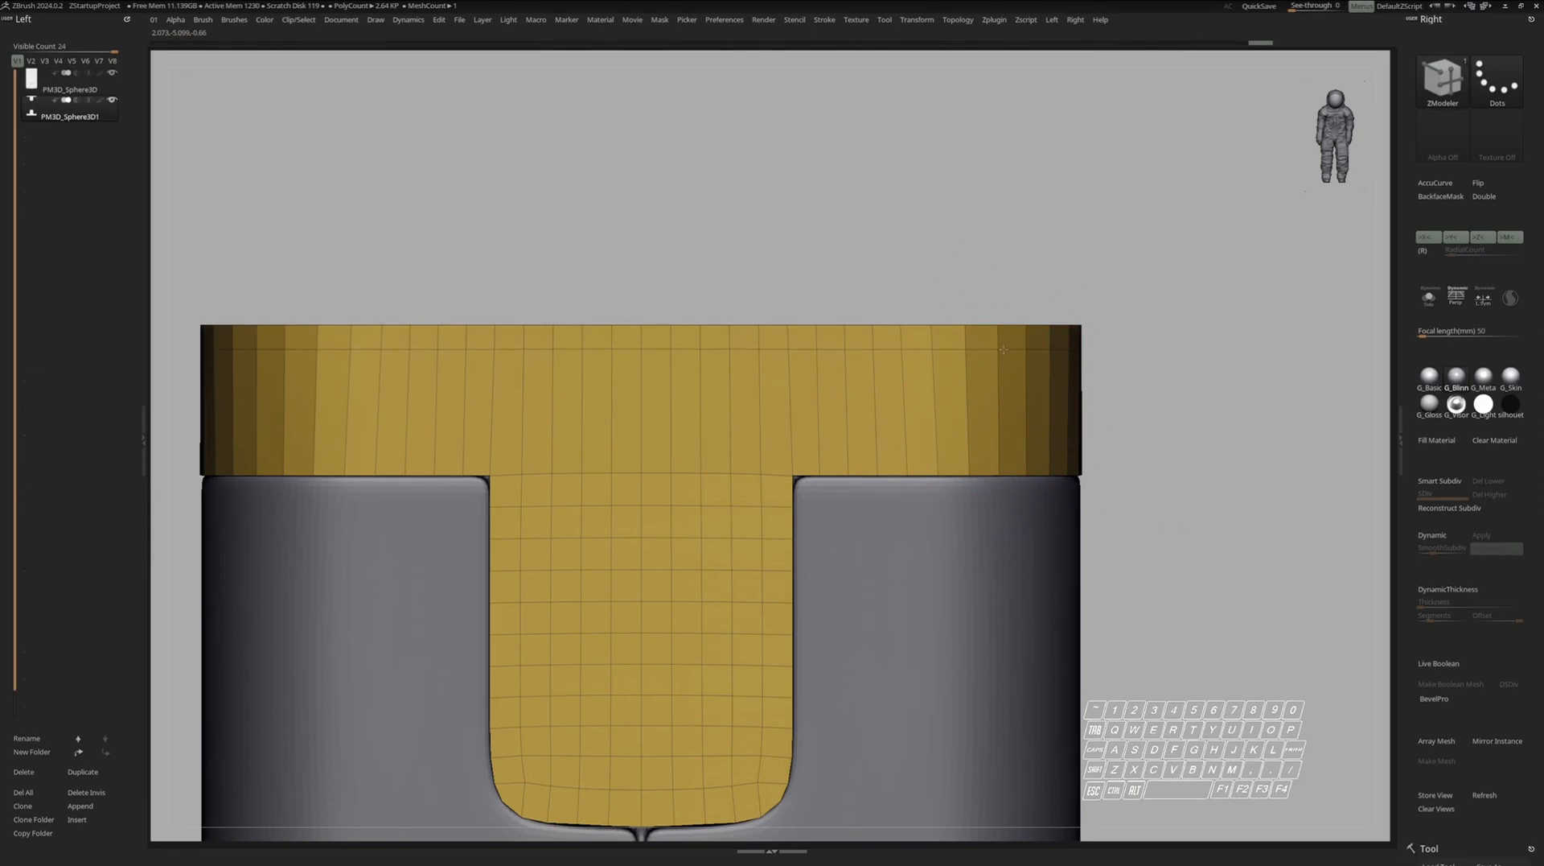
{"action": "right_click_drag", "start_coordinate": [1009, 425], "coordinate": [1038, 346]}
{"action": "key", "text": "f"}
{"action": "key", "text": "d"}
{"action": "key", "text": "shift+f"}
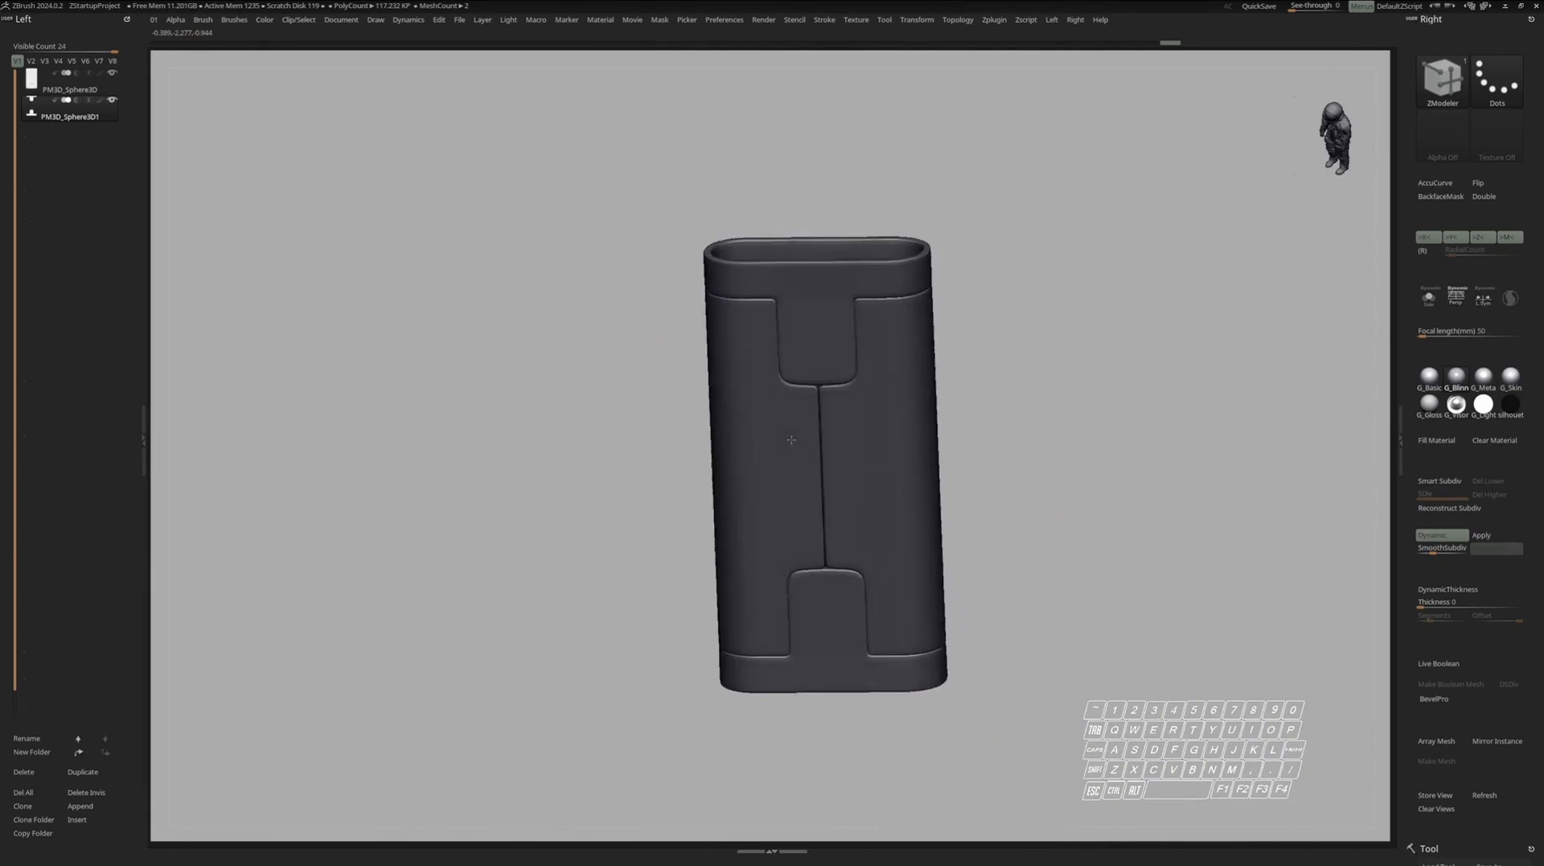
Delete the extra horizontal edge loops from the upper end band.
{"action": "right_click_drag", "start_coordinate": [789, 437], "coordinate": [853, 354], "text": "shift"}
{"action": "key", "text": "shift+f"}
{"action": "key", "text": "alt+s"}
{"action": "right_click_drag", "start_coordinate": [854, 263], "coordinate": [860, 309], "text": "ctrl"}
{"action": "right_click_drag", "start_coordinate": [859, 310], "coordinate": [933, 273]}
{"action": "key", "text": "shift+f"}
{"action": "right_click_drag", "start_coordinate": [934, 274], "coordinate": [951, 313], "text": "ctrl"}
{"action": "key", "text": "alt+s"}
{"action": "key", "text": "shift+f"}
{"action": "left_click", "coordinate": [945, 316]}
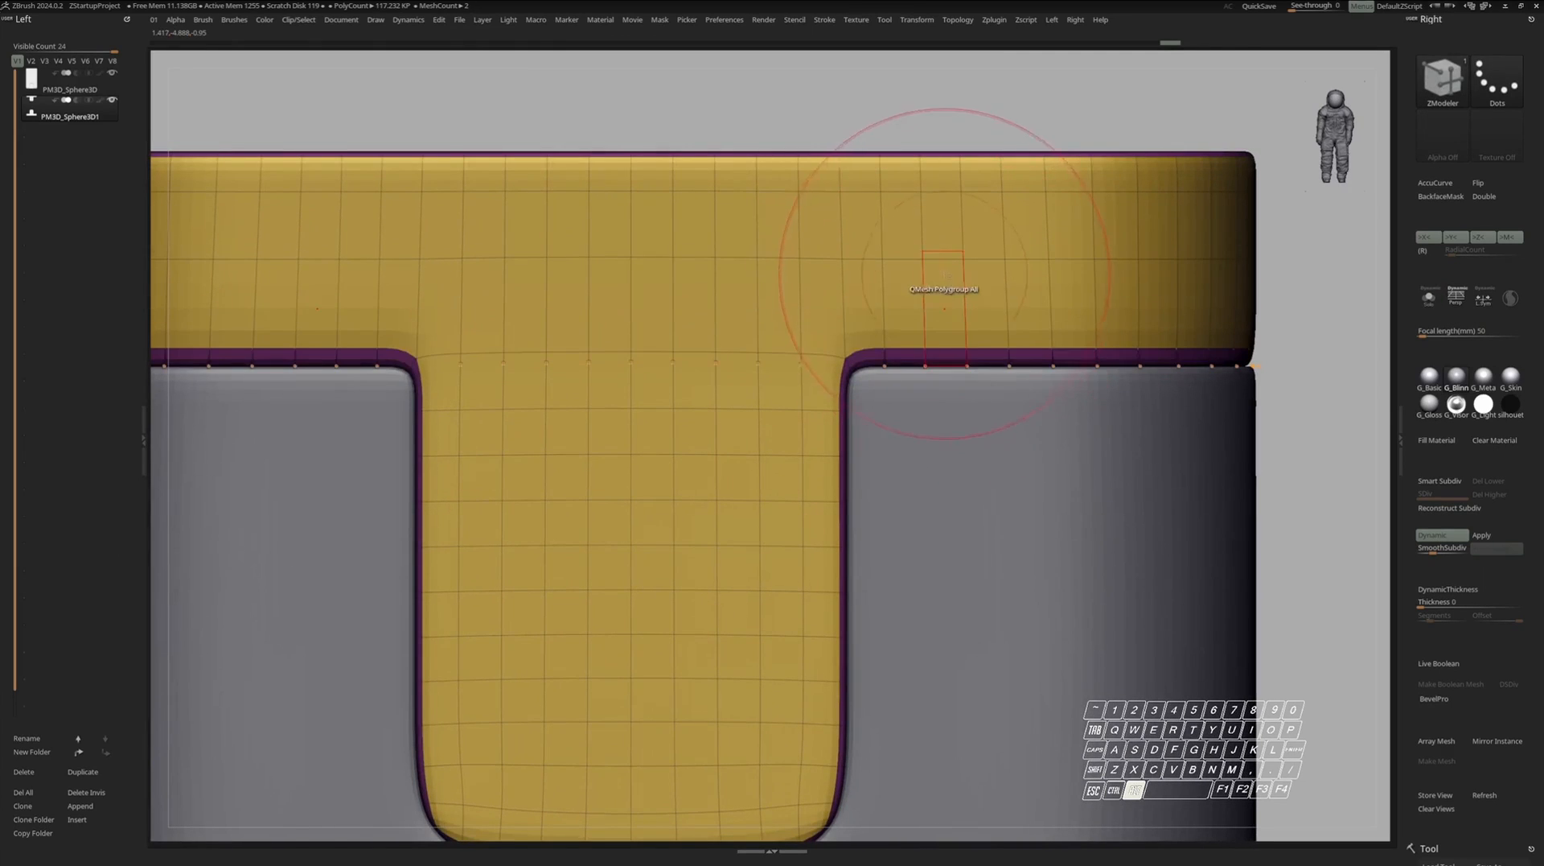
{"action": "left_click", "coordinate": [947, 215], "text": "alt"}
{"action": "mouse_move", "coordinate": [948, 216]}
{"action": "right_mouse_down", "text": "ctrl"}
{"action": "mouse_move", "coordinate": [739, 245]}
{"action": "mouse_move", "coordinate": [749, 293]}
{"action": "right_mouse_up", "text": "ctrl"}
Trim the end bands to roughly half their height with a straight cut across them, and isolate the end pieces.
{"action": "key", "text": "c"}
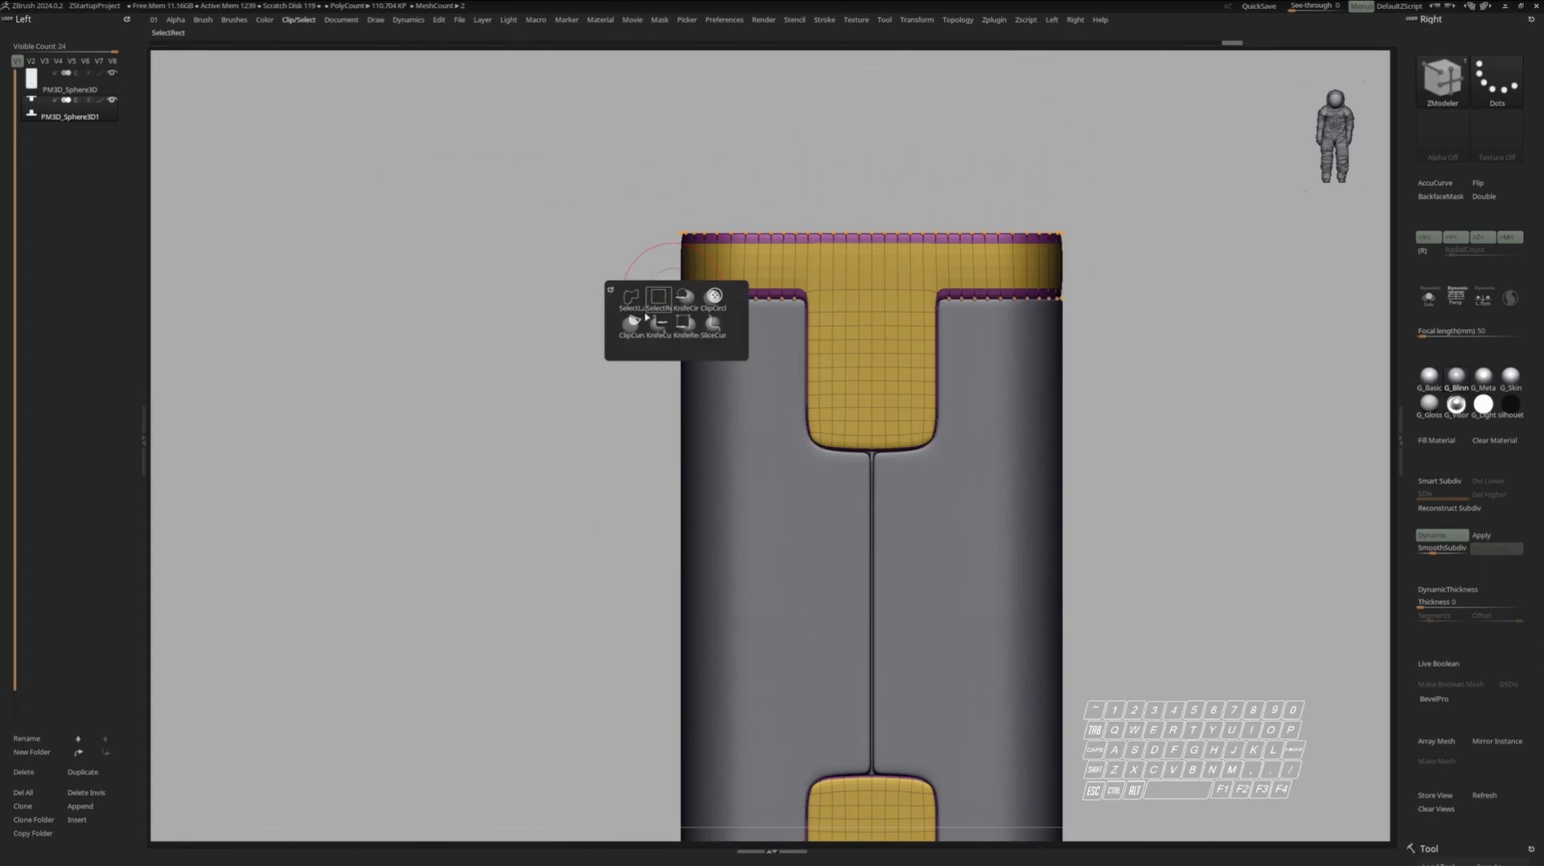
{"action": "left_click", "coordinate": [659, 302]}
{"action": "left_click_drag", "start_coordinate": [1168, 283], "coordinate": [1169, 266], "text": "ctrl+shift"}
{"action": "right_click_drag", "start_coordinate": [1161, 259], "coordinate": [1073, 430]}
{"action": "key", "text": "shift+f"}
{"action": "key", "text": "s"}
{"action": "key", "text": "s"}
{"action": "key", "text": "s"}
{"action": "key", "text": "shift+f"}
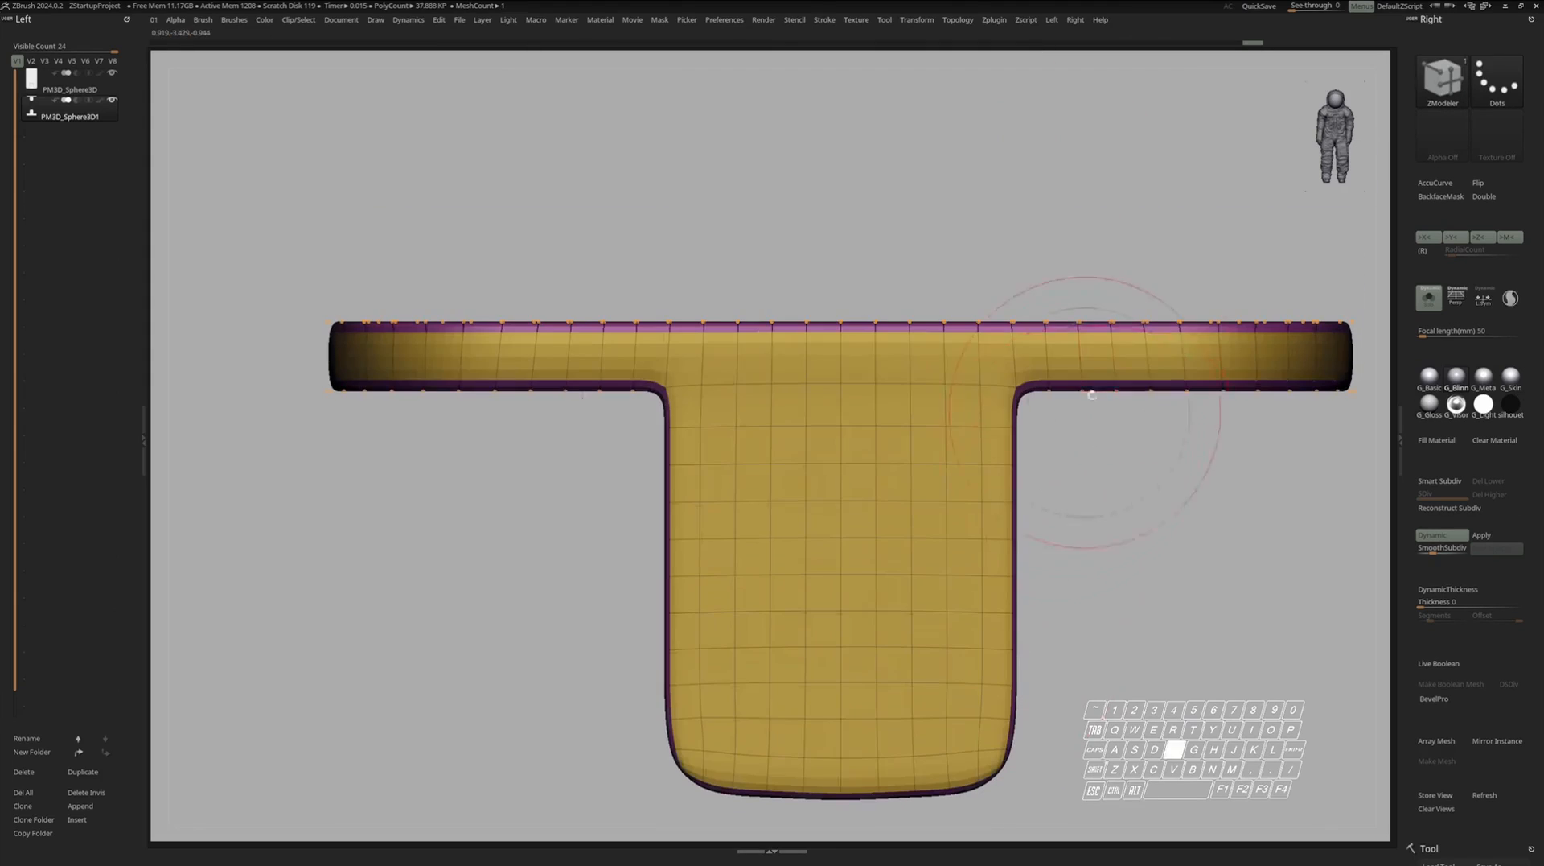
Insert supporting edge loops along the trimmed band to tighten its edges, and show the whole part again.
{"action": "left_click", "coordinate": [1115, 343]}
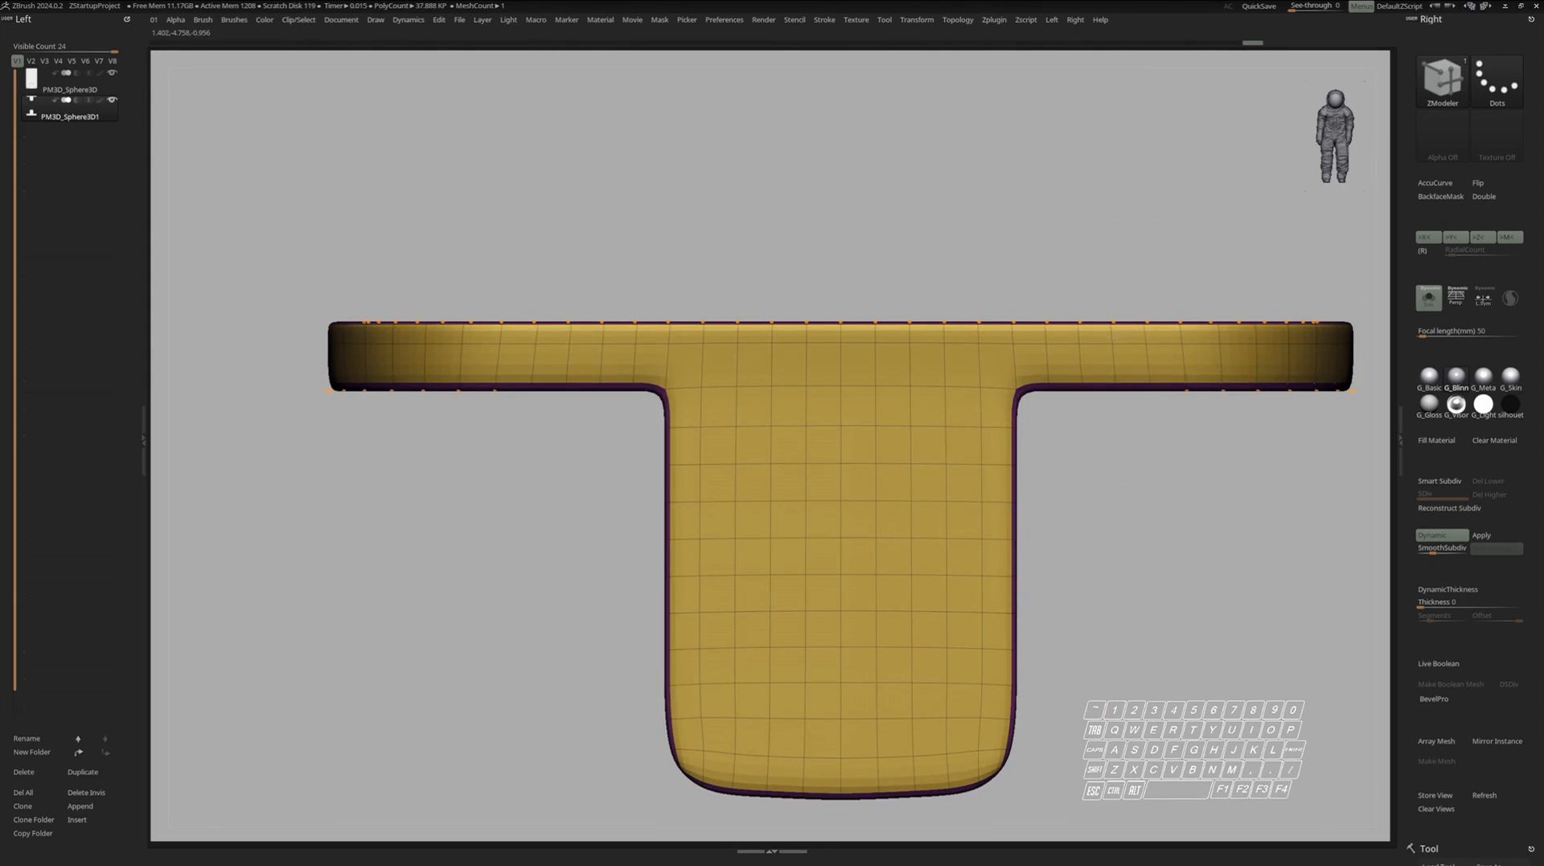
{"action": "left_click", "coordinate": [1117, 362]}
{"action": "key", "text": "shift+f"}
{"action": "right_click_drag", "start_coordinate": [1114, 343], "coordinate": [1114, 312], "text": "ctrl"}
{"action": "key", "text": "s"}
{"action": "mouse_move", "coordinate": [1113, 312]}
{"action": "right_mouse_down"}
{"action": "mouse_move", "coordinate": [1115, 349]}
{"action": "mouse_move", "coordinate": [1148, 328]}
{"action": "mouse_move", "coordinate": [1138, 317]}
{"action": "right_mouse_up"}
{"action": "right_click_drag", "start_coordinate": [1138, 317], "coordinate": [1091, 295], "text": "alt"}
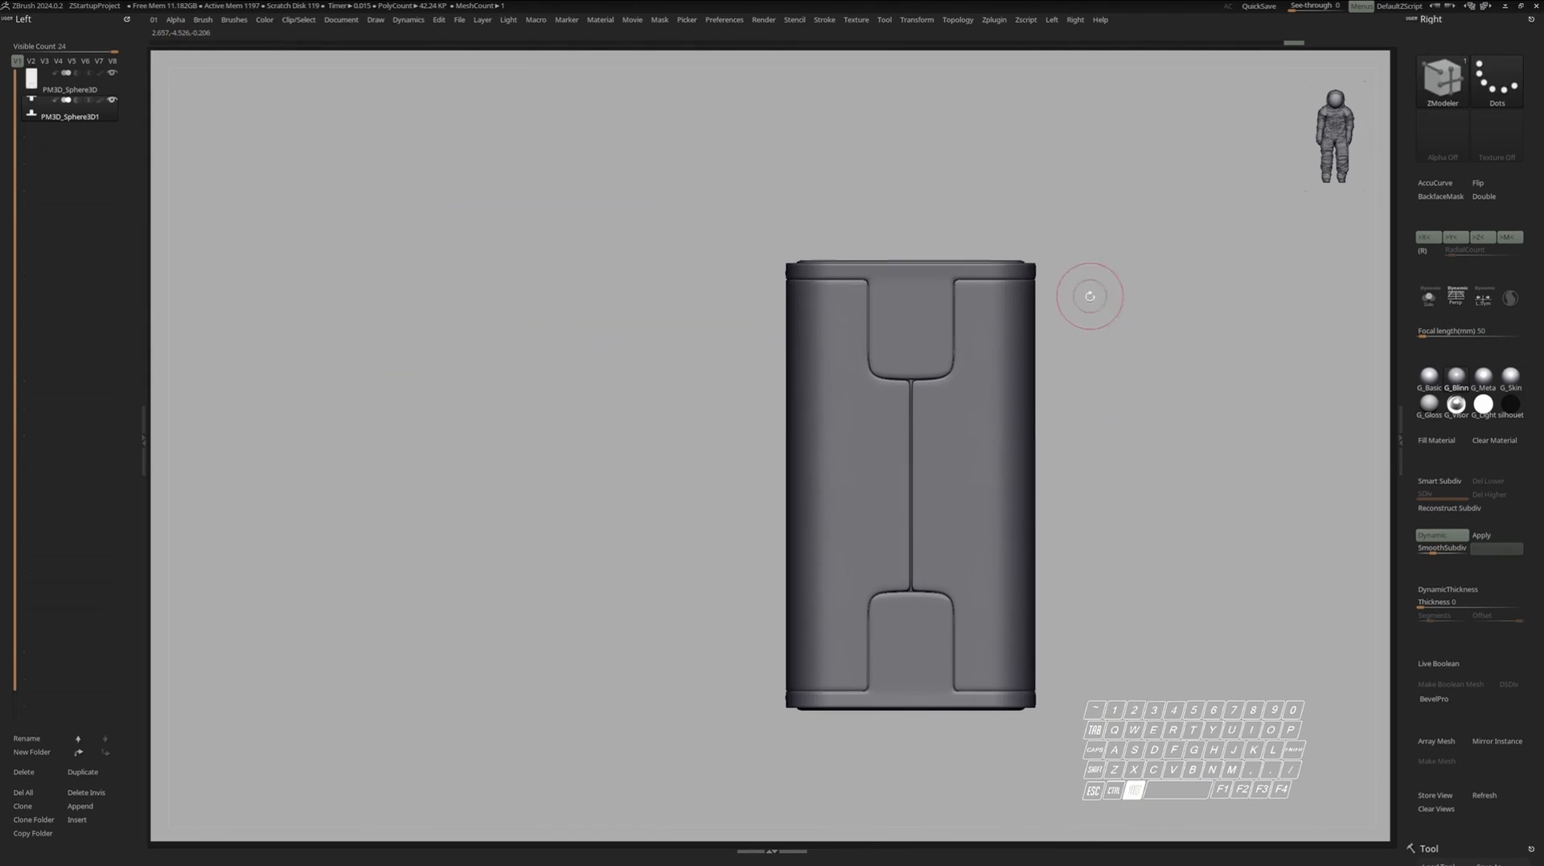
Assign the G_Metal material to the end pieces and a contrasting darker look to the main shell.
{"action": "left_click", "coordinate": [1485, 377]}
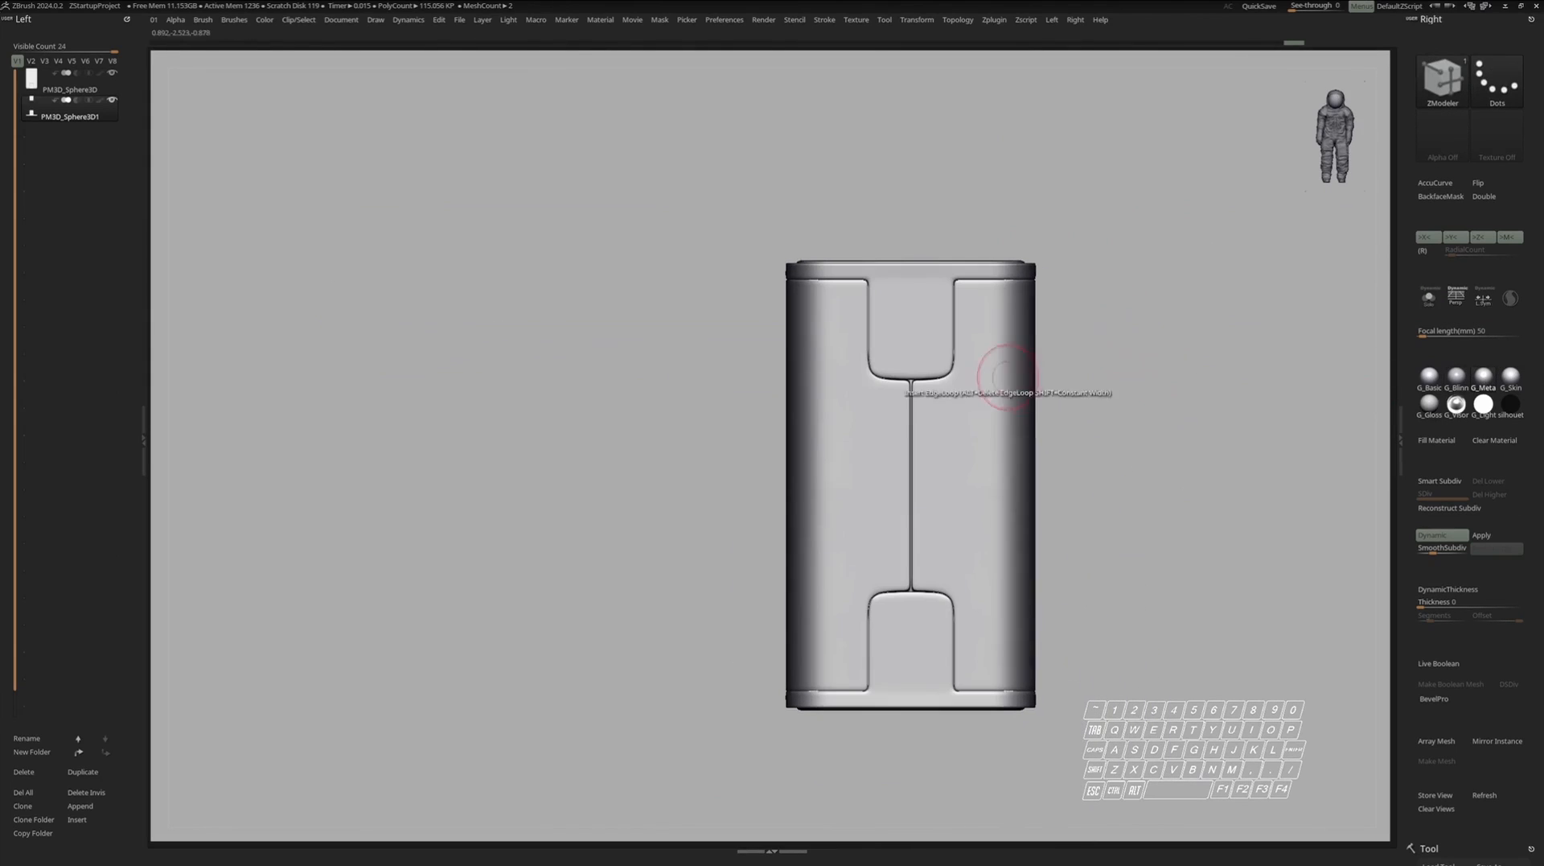
{"action": "key", "text": "Tab"}
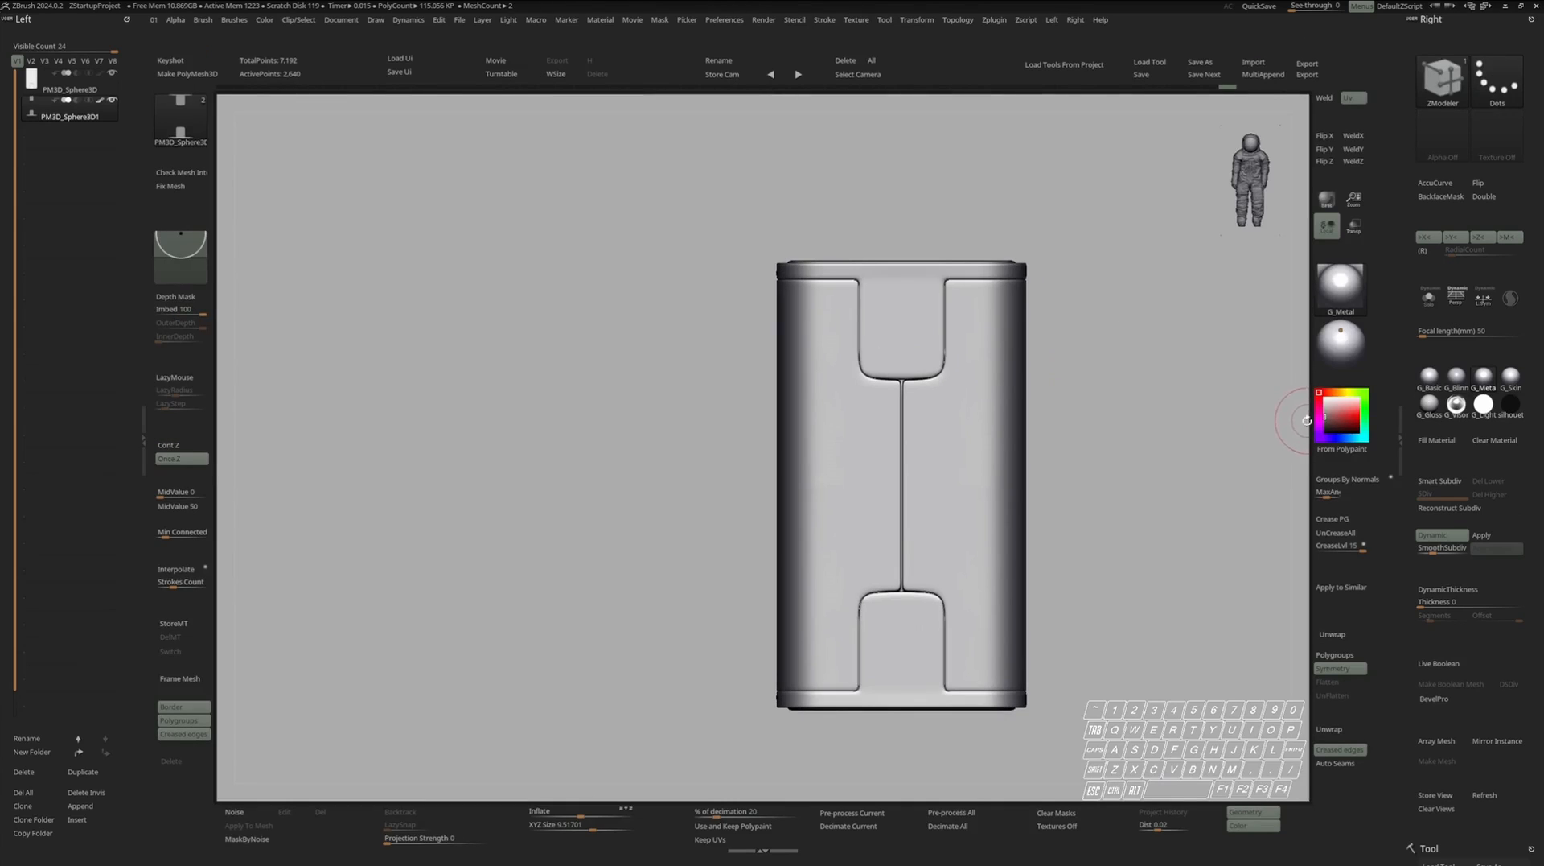
{"action": "key", "text": "2"}
{"action": "left_click", "coordinate": [958, 419], "text": "alt"}
{"action": "key", "text": "Tab"}
Isolate the end pieces with the wireframe shown and mark a centred rectangle of polygons on the tongue's face.
{"action": "right_click_drag", "start_coordinate": [957, 418], "coordinate": [1067, 407]}
{"action": "left_click", "coordinate": [891, 337], "text": "alt"}
{"action": "key", "text": "s"}
{"action": "mouse_move", "coordinate": [976, 324]}
{"action": "right_mouse_down", "text": "ctrl"}
{"action": "mouse_move", "coordinate": [966, 386]}
{"action": "mouse_move", "coordinate": [949, 313]}
{"action": "mouse_move", "coordinate": [965, 350]}
{"action": "mouse_move", "coordinate": [916, 396]}
{"action": "mouse_move", "coordinate": [928, 411]}
{"action": "right_mouse_up", "text": "ctrl"}
{"action": "key", "text": "shift+f"}
{"action": "key", "text": "shift+f"}
{"action": "key", "text": "shift+f"}
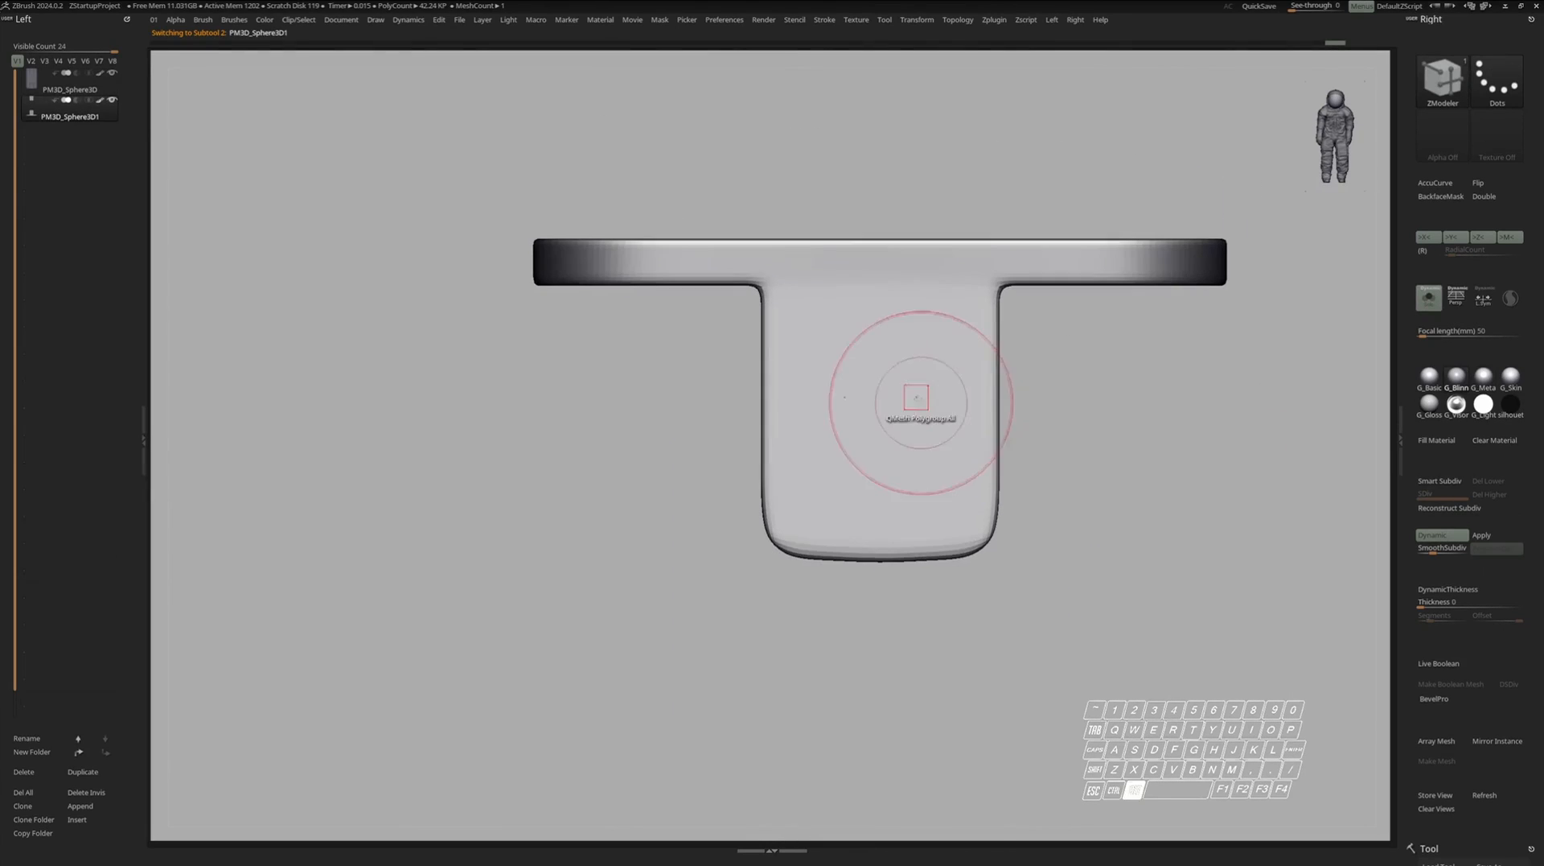
{"action": "key", "text": "shift+f"}
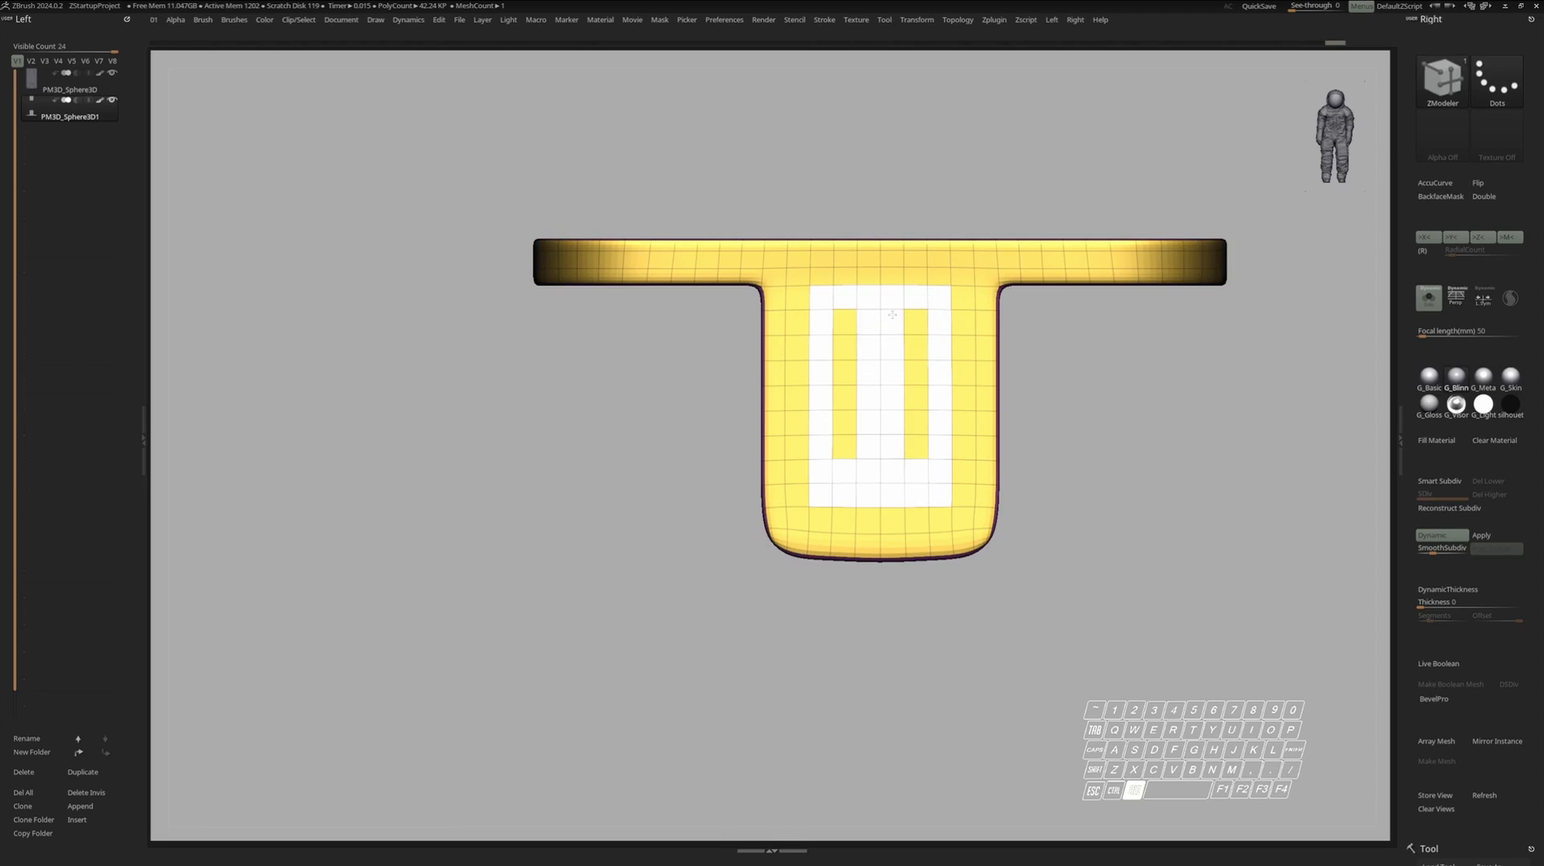
Try to push the marked rectangle on the tongue inward with QMesh, and undo it.
{"action": "right_click_drag", "start_coordinate": [898, 421], "coordinate": [896, 354]}
{"action": "left_click_drag", "start_coordinate": [921, 381], "coordinate": [922, 401]}
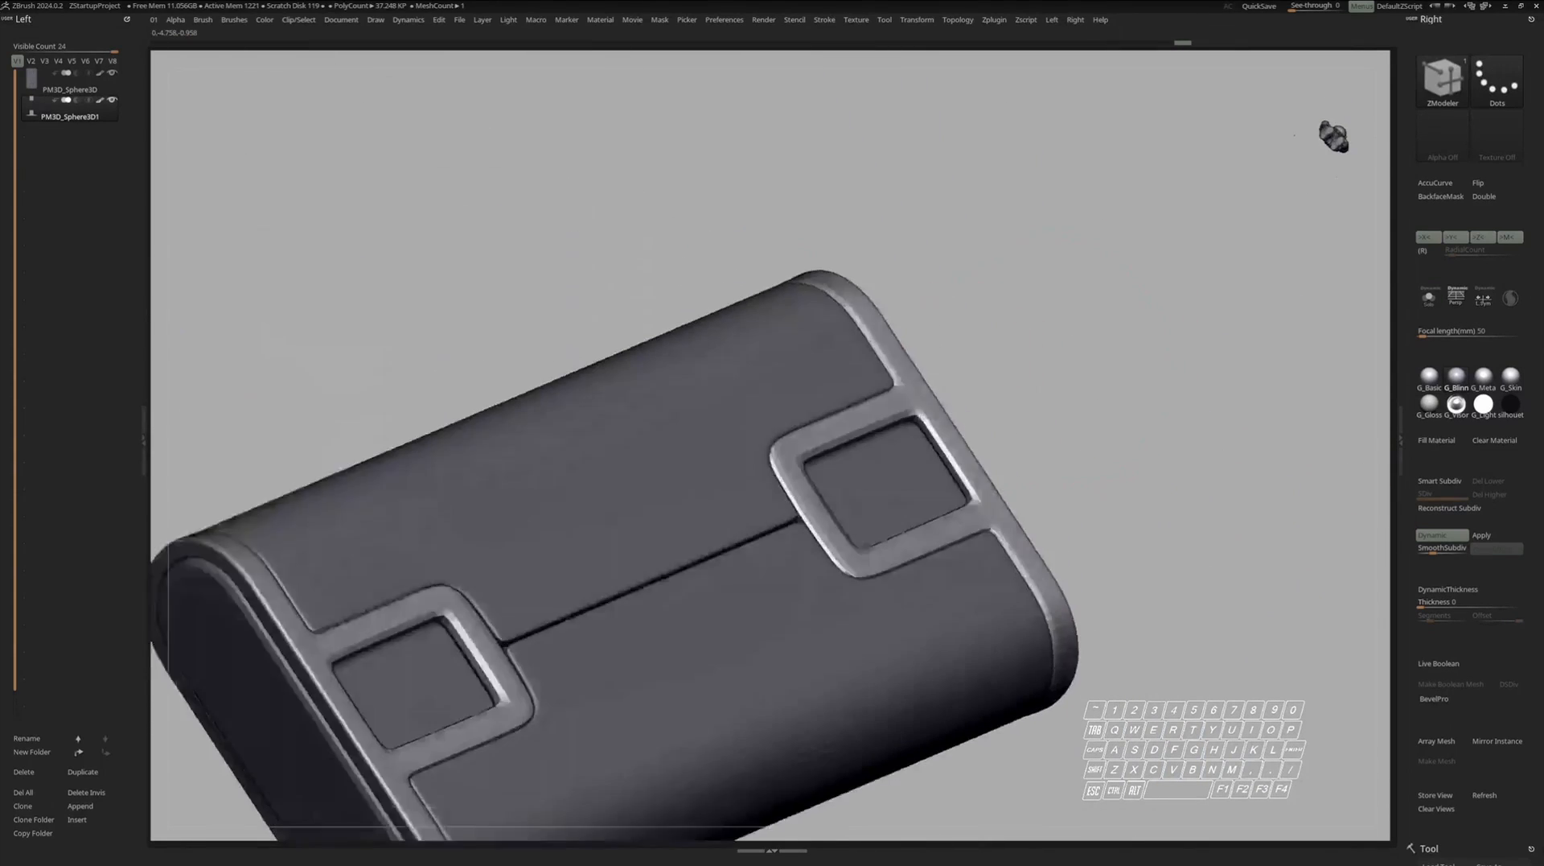
{"action": "right_click_drag", "start_coordinate": [958, 426], "coordinate": [905, 450]}
{"action": "key", "text": "ctrl+z"}
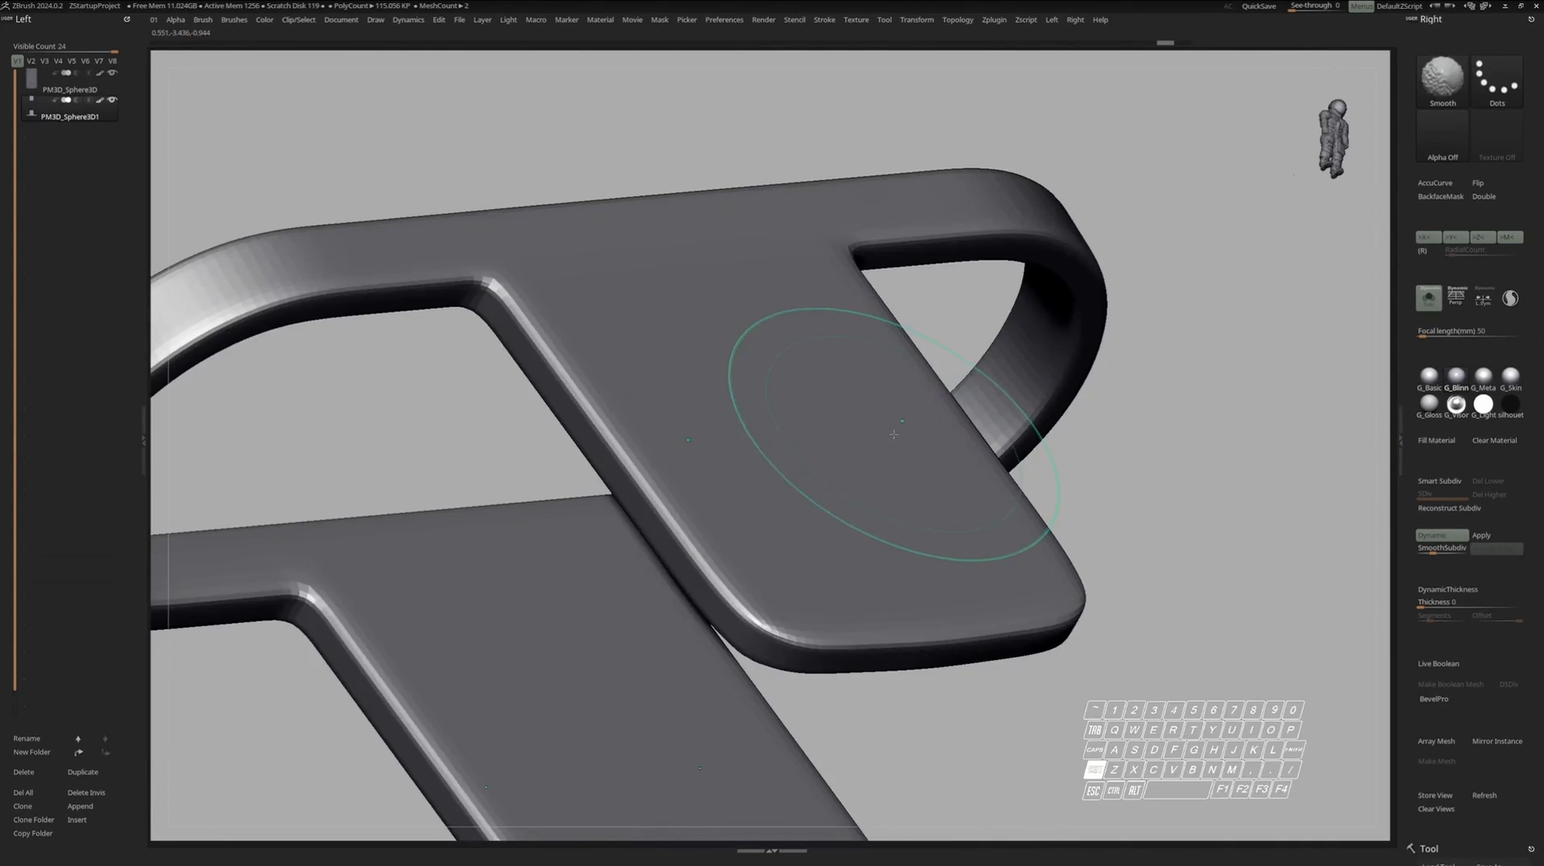
Switch the polygon action to Extrude for Polygroup All and push the marked rectangle inward as a recessed panel.
{"action": "key", "text": "shift+f"}
{"action": "key", "text": "space"}
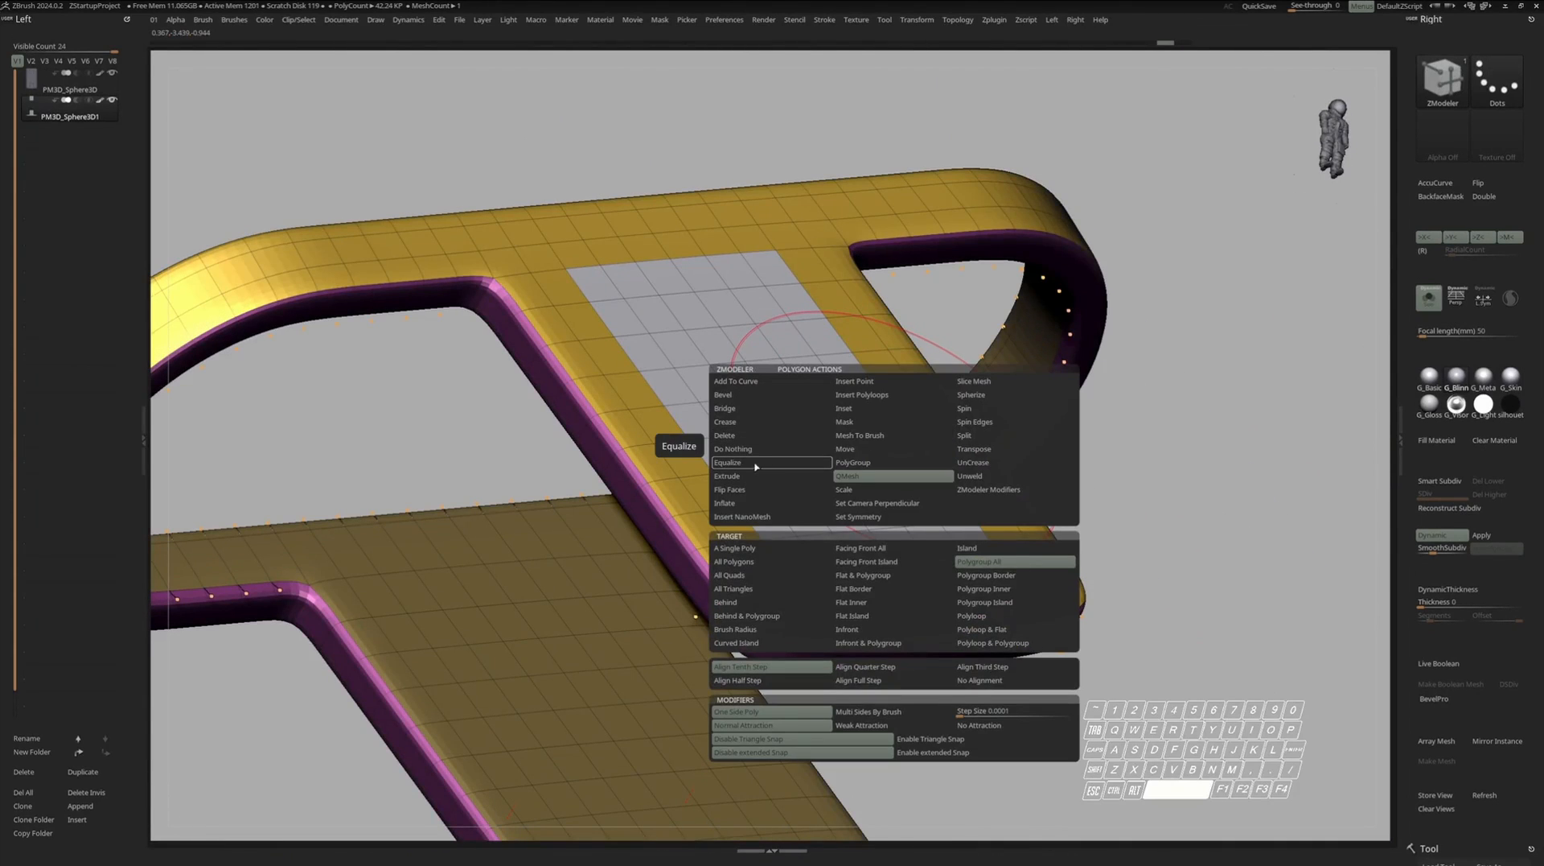
{"action": "left_click", "coordinate": [742, 476]}
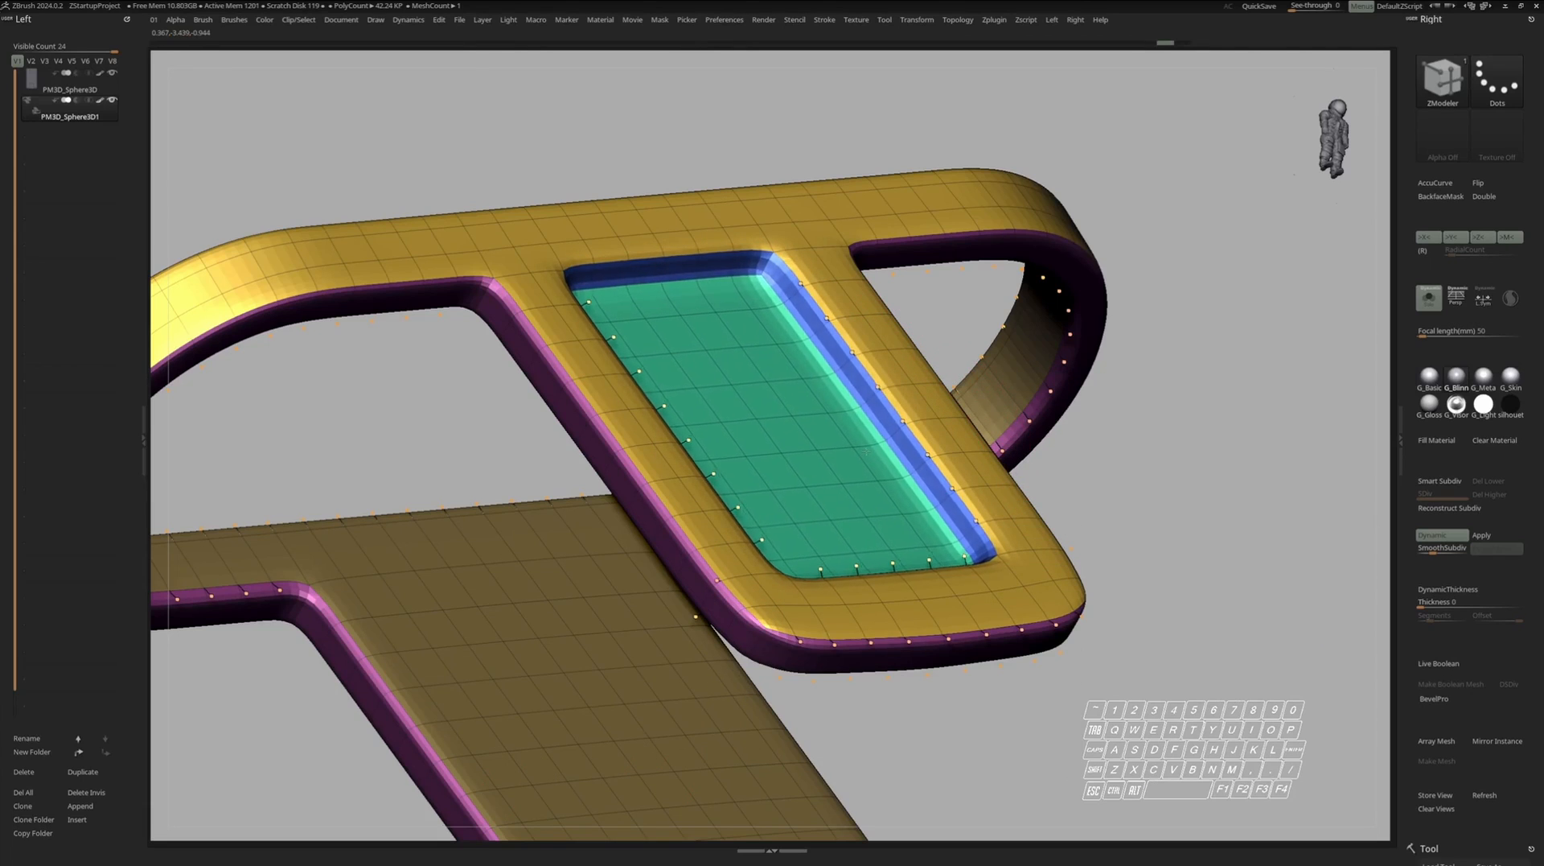
{"action": "right_click_drag", "start_coordinate": [864, 445], "coordinate": [909, 354]}
{"action": "key", "text": "shift+f"}
{"action": "right_click_drag", "start_coordinate": [909, 354], "coordinate": [933, 370]}
{"action": "mouse_move", "coordinate": [804, 434]}
{"action": "right_mouse_down"}
{"action": "mouse_move", "coordinate": [831, 434]}
{"action": "mouse_move", "coordinate": [890, 486]}
{"action": "mouse_move", "coordinate": [794, 431]}
{"action": "right_mouse_up"}
{"action": "key", "text": "shift+f"}
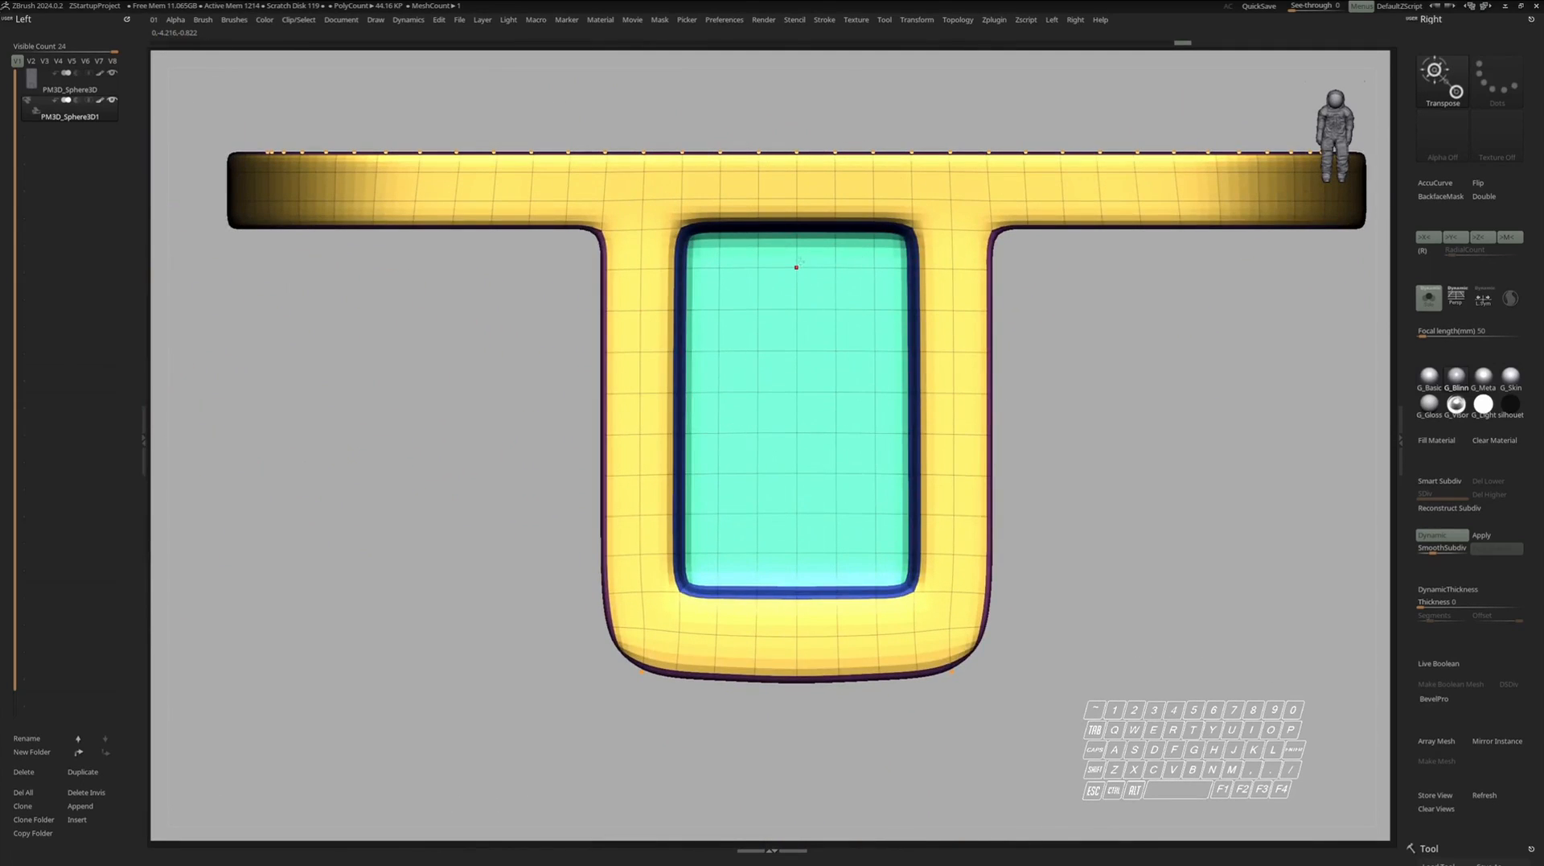
Mask everything except the recess floor, turn on local symmetry, and scale the floor from its lower edge so the upper wall slopes.
{"action": "left_click", "coordinate": [797, 267], "text": "ctrl"}
{"action": "right_click_drag", "start_coordinate": [796, 267], "coordinate": [841, 262]}
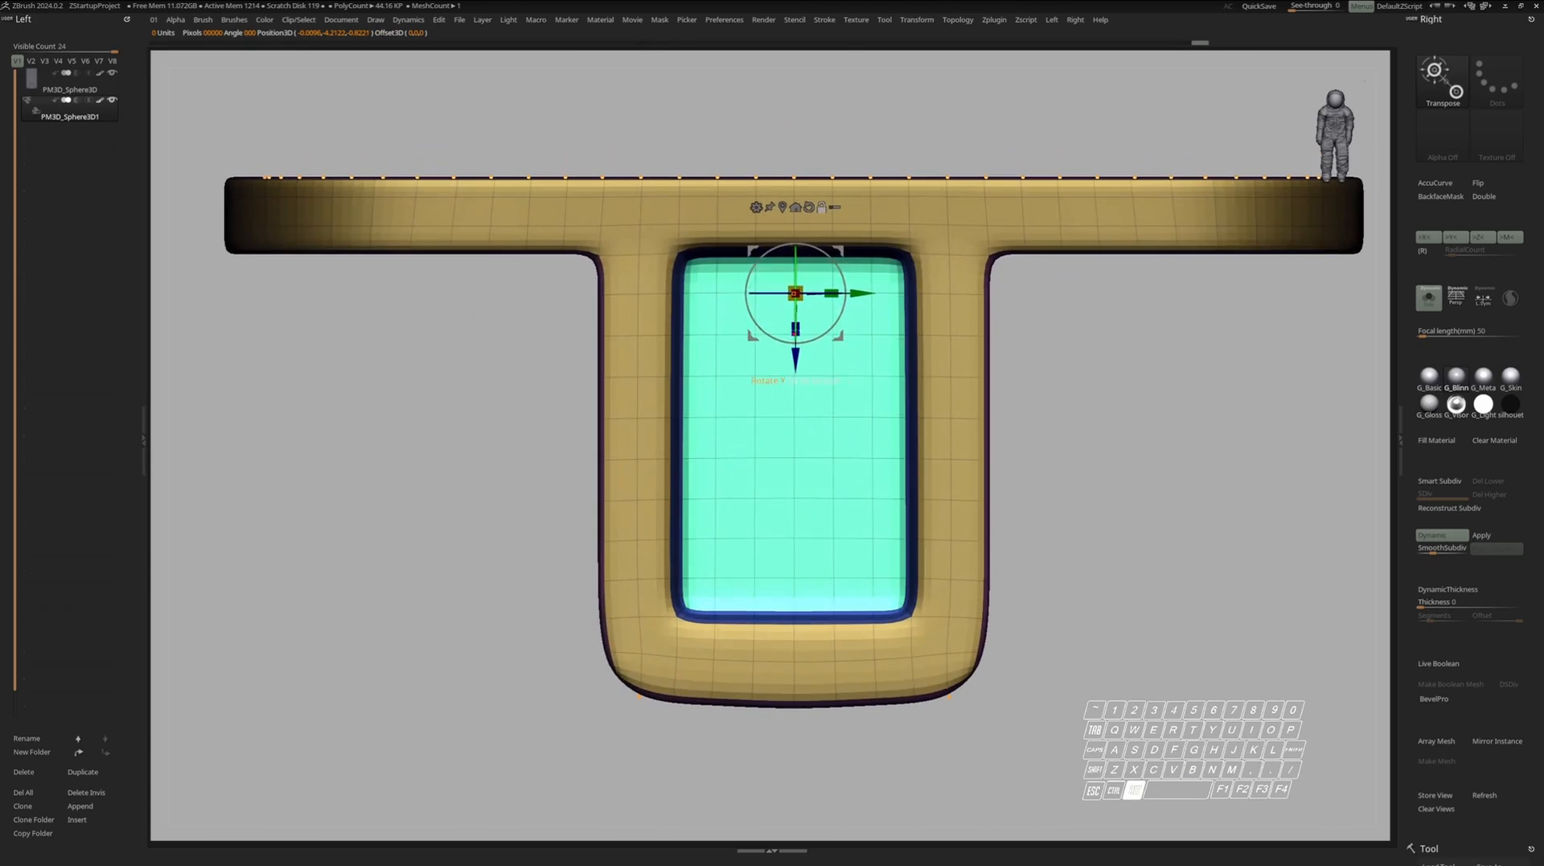
{"action": "left_click", "coordinate": [1485, 305]}
{"action": "right_click_drag", "start_coordinate": [451, 527], "coordinate": [499, 450]}
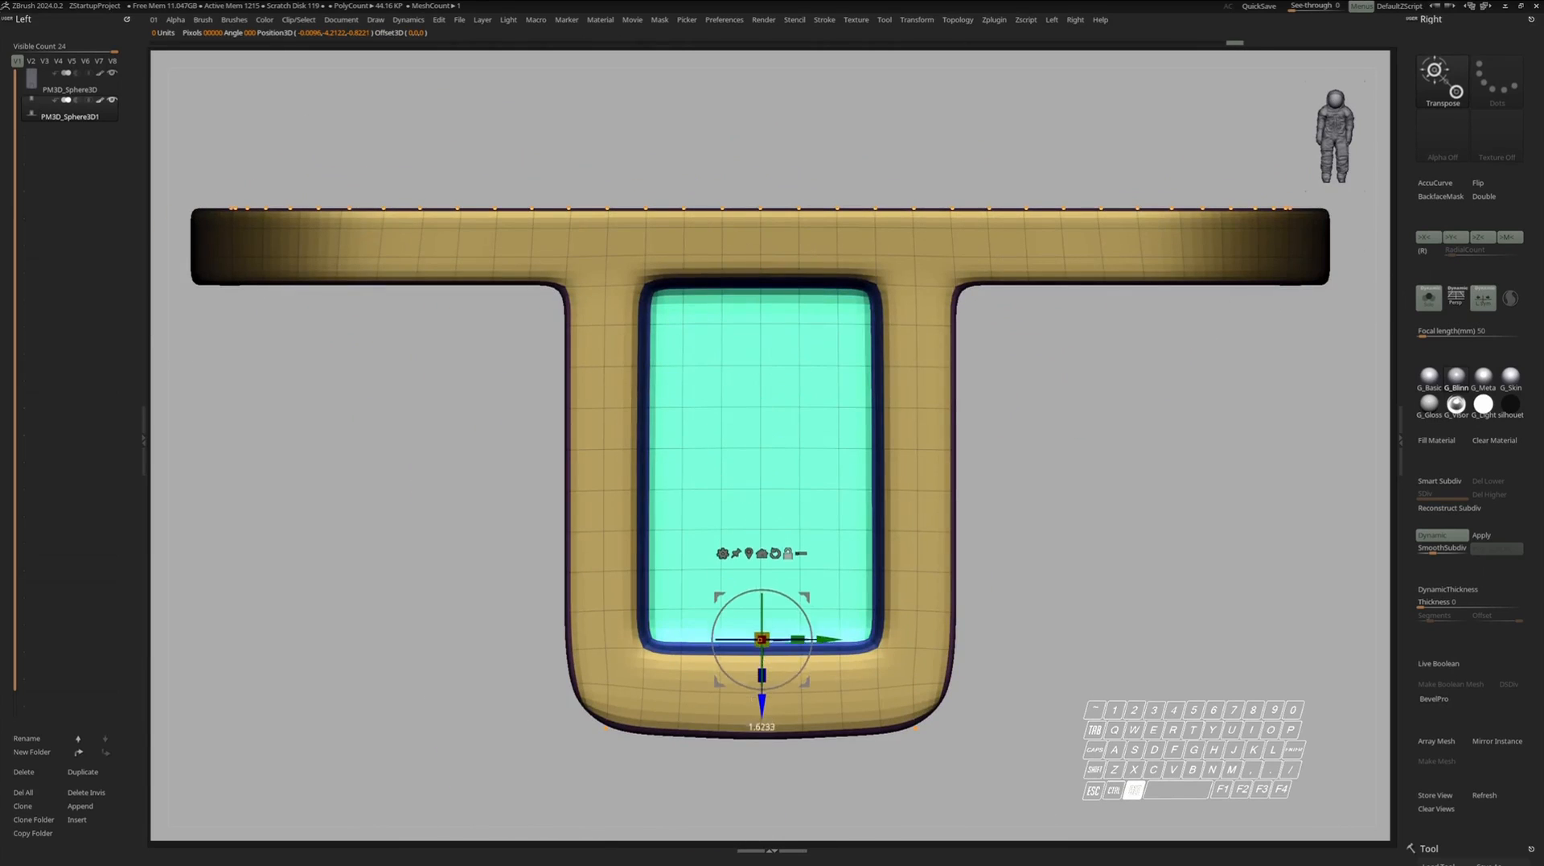
{"action": "right_click_drag", "start_coordinate": [762, 628], "coordinate": [779, 572], "text": "alt"}
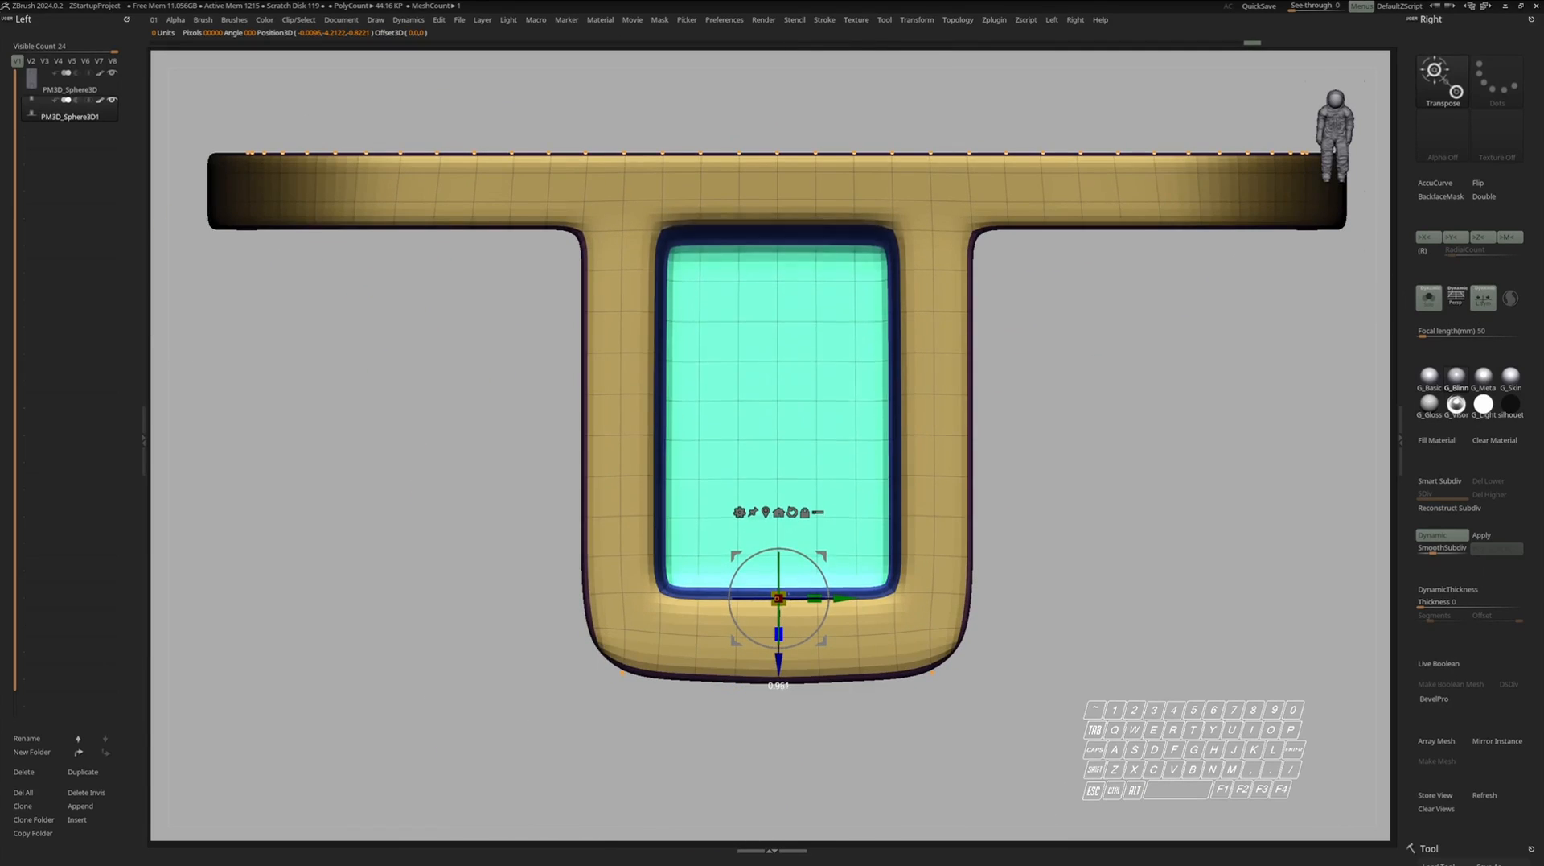
{"action": "right_click_drag", "start_coordinate": [779, 662], "coordinate": [810, 572]}
{"action": "mouse_move", "coordinate": [799, 627]}
{"action": "right_mouse_down"}
{"action": "mouse_move", "coordinate": [822, 570]}
{"action": "mouse_move", "coordinate": [950, 488]}
{"action": "right_mouse_up"}
{"action": "key", "text": "shift+f"}
{"action": "mouse_move", "coordinate": [951, 487]}
{"action": "right_mouse_down"}
{"action": "mouse_move", "coordinate": [964, 498]}
{"action": "mouse_move", "coordinate": [880, 390]}
{"action": "mouse_move", "coordinate": [891, 372]}
{"action": "mouse_move", "coordinate": [886, 444]}
{"action": "mouse_move", "coordinate": [911, 401]}
{"action": "mouse_move", "coordinate": [844, 448]}
{"action": "mouse_move", "coordinate": [905, 454]}
{"action": "mouse_move", "coordinate": [908, 507]}
{"action": "right_mouse_up"}
{"action": "key", "text": "s"}
{"action": "key", "text": "q"}
Insert a supporting edge loop along the recess's inner wall.
{"action": "key", "text": "s"}
{"action": "key", "text": "s"}
{"action": "key", "text": "s"}
{"action": "key", "text": "shift+f"}
{"action": "key", "text": "shift+f"}
{"action": "mouse_move", "coordinate": [908, 507]}
{"action": "right_mouse_down"}
{"action": "mouse_move", "coordinate": [901, 479]}
{"action": "mouse_move", "coordinate": [986, 409]}
{"action": "mouse_move", "coordinate": [1045, 430]}
{"action": "right_mouse_up"}
{"action": "right_click_drag", "start_coordinate": [1046, 431], "coordinate": [1099, 442]}
{"action": "key", "text": "shift+f"}
{"action": "left_click", "coordinate": [1093, 449]}
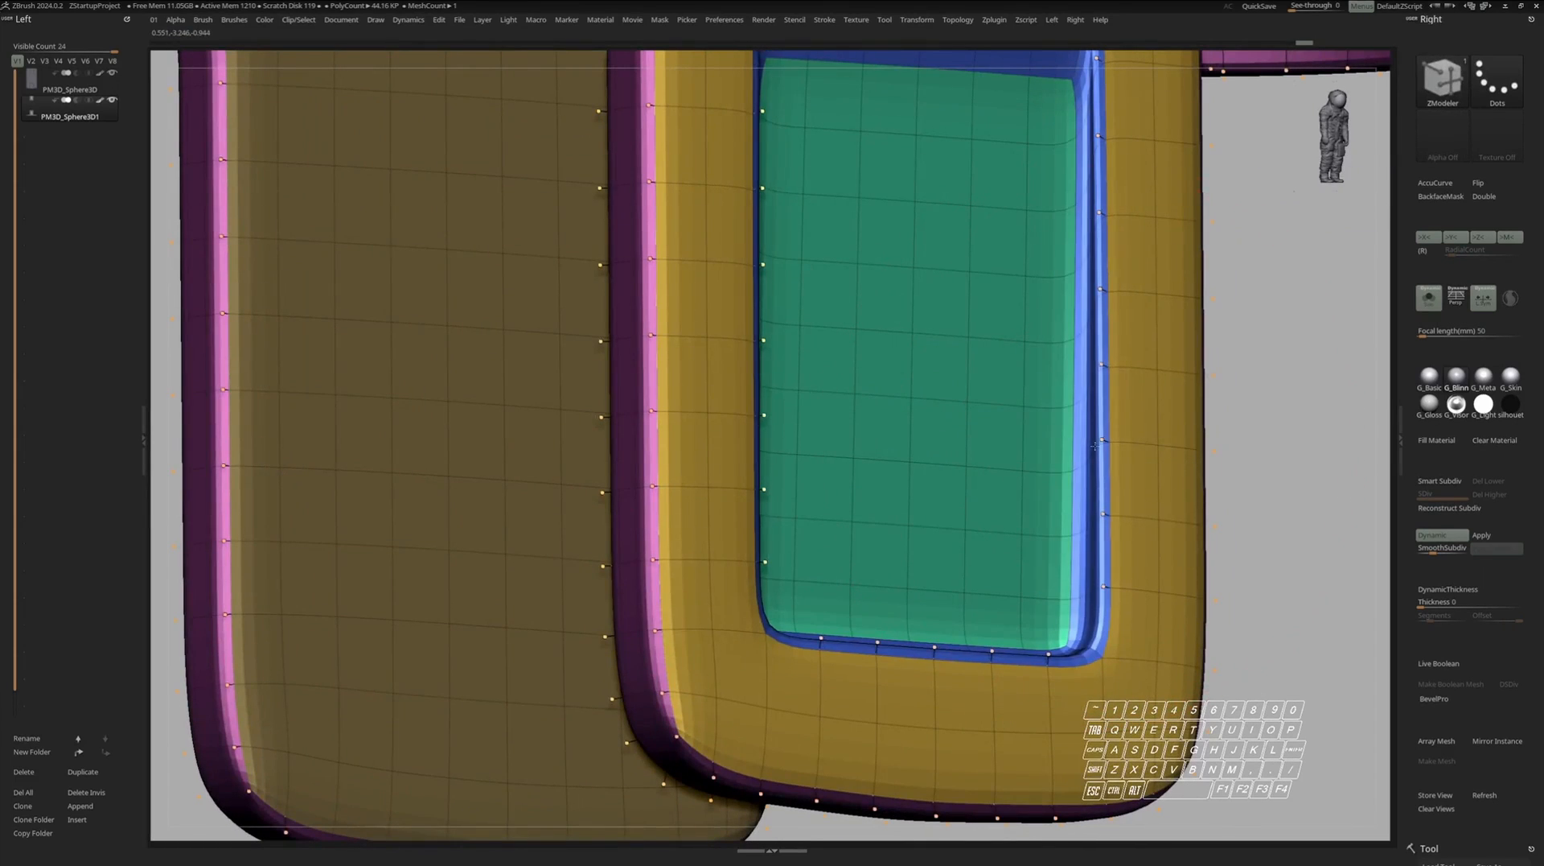
Raise the smooth subdivision level and insert another supporting edge loop near the recess's lower corner.
{"action": "key", "text": "shift+f"}
{"action": "left_click", "coordinate": [1445, 550]}
{"action": "right_click_drag", "start_coordinate": [1074, 489], "coordinate": [965, 423]}
{"action": "right_click_drag", "start_coordinate": [1054, 424], "coordinate": [973, 447], "text": "alt"}
{"action": "right_click_drag", "start_coordinate": [973, 447], "coordinate": [979, 627]}
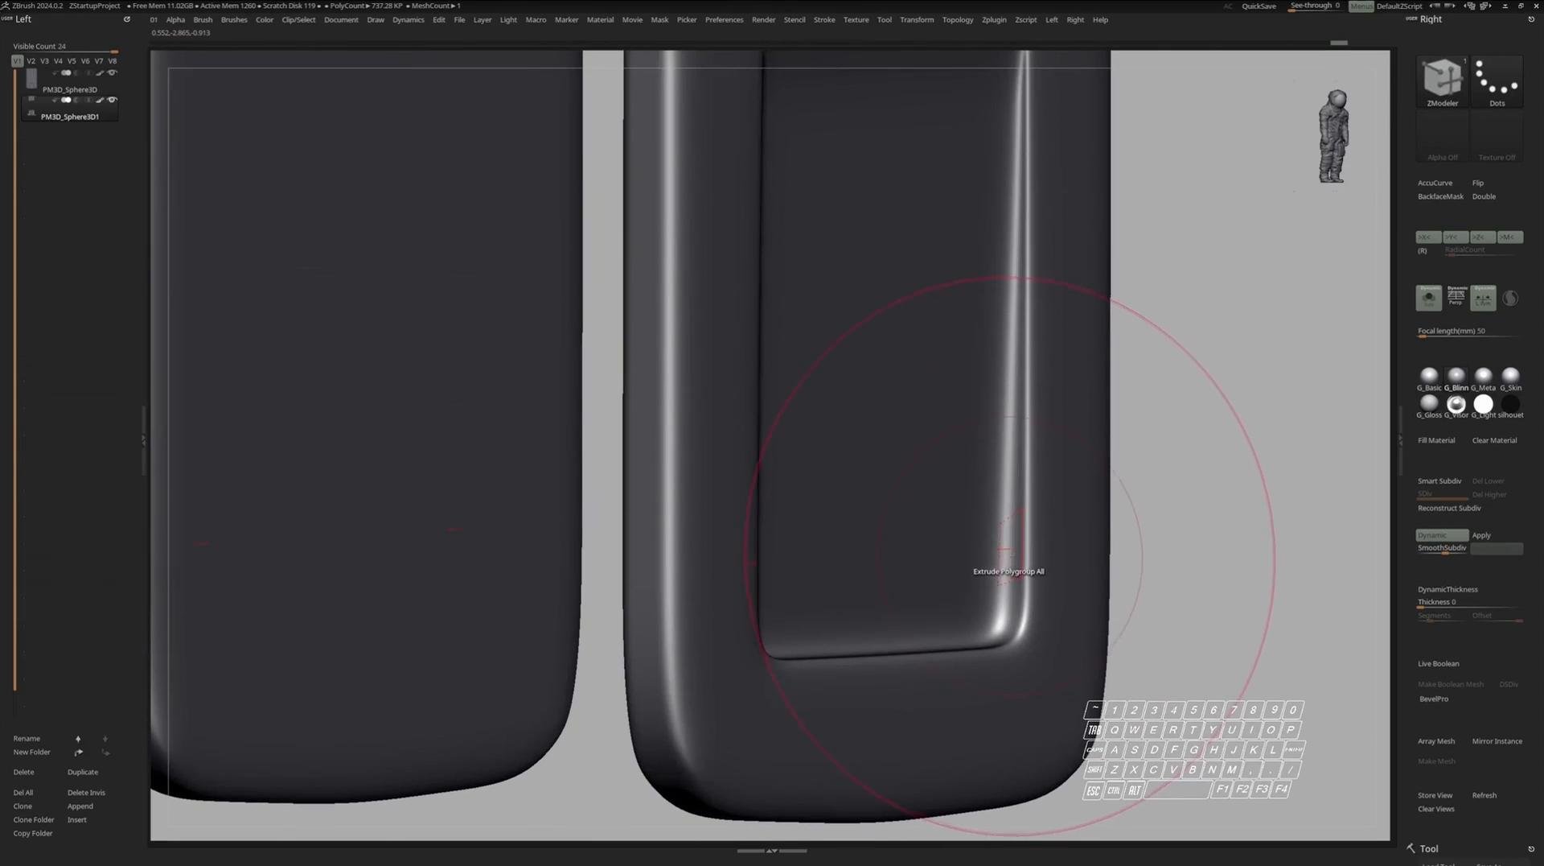
{"action": "left_click", "coordinate": [1010, 578]}
{"action": "right_click_drag", "start_coordinate": [1007, 569], "coordinate": [977, 511], "text": "ctrl"}
{"action": "key", "text": "shift+s"}
{"action": "key", "text": "shift+f"}
Undo the supporting edge loops on the recess and return to masking the end piece by polygroup.
{"action": "key", "text": "ctrl+z"}
{"action": "right_click_drag", "start_coordinate": [977, 511], "coordinate": [1000, 482]}
{"action": "key", "text": "ctrl+z"}
{"action": "key", "text": "w"}
{"action": "left_click", "coordinate": [780, 454], "text": "ctrl"}
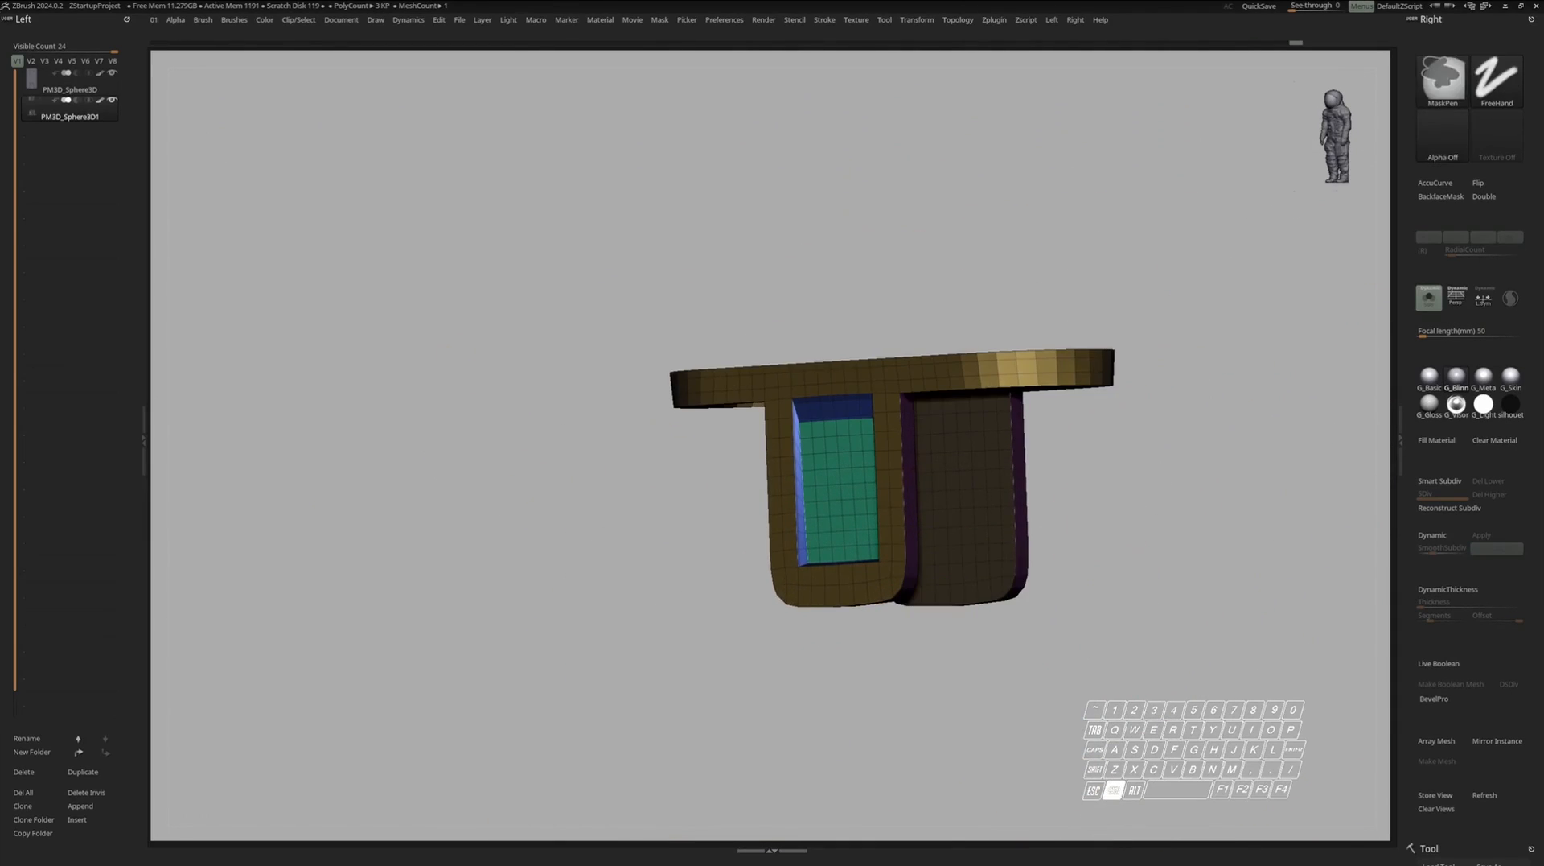
Insert supporting edge loops around the end piece's recess and edges with dynamic subdivision off.
{"action": "right_click_drag", "start_coordinate": [893, 531], "coordinate": [917, 485]}
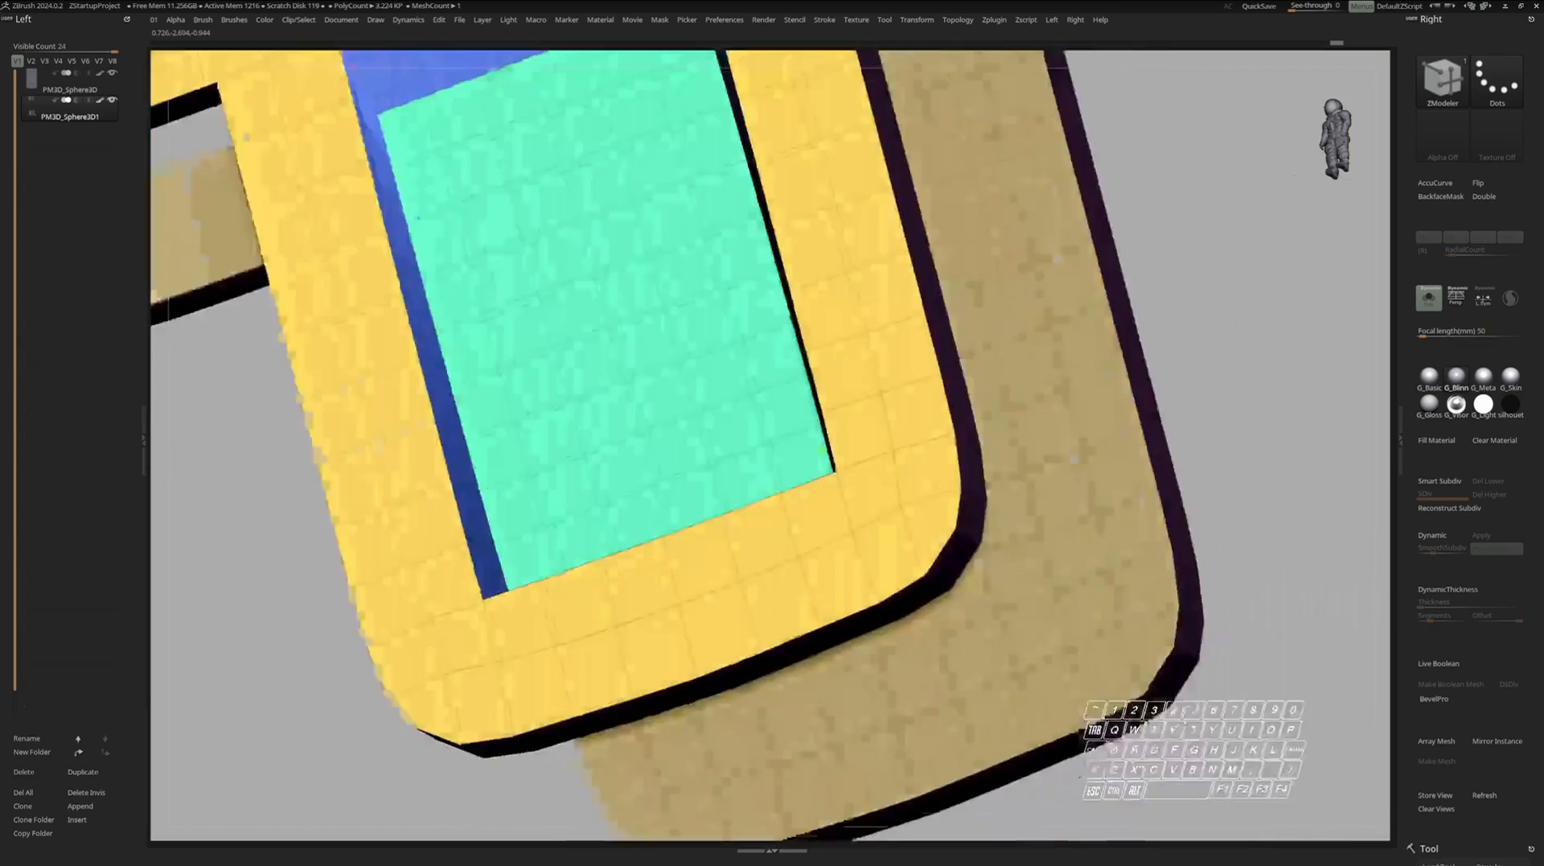
{"action": "mouse_move", "coordinate": [933, 515]}
{"action": "right_mouse_down"}
{"action": "mouse_move", "coordinate": [965, 482]}
{"action": "mouse_move", "coordinate": [885, 418]}
{"action": "mouse_move", "coordinate": [950, 497]}
{"action": "mouse_move", "coordinate": [967, 386]}
{"action": "mouse_move", "coordinate": [877, 499]}
{"action": "right_mouse_up"}
{"action": "right_click_drag", "start_coordinate": [877, 498], "coordinate": [1009, 386], "text": "ctrl"}
{"action": "right_click_drag", "start_coordinate": [1009, 386], "coordinate": [998, 337], "text": "ctrl"}
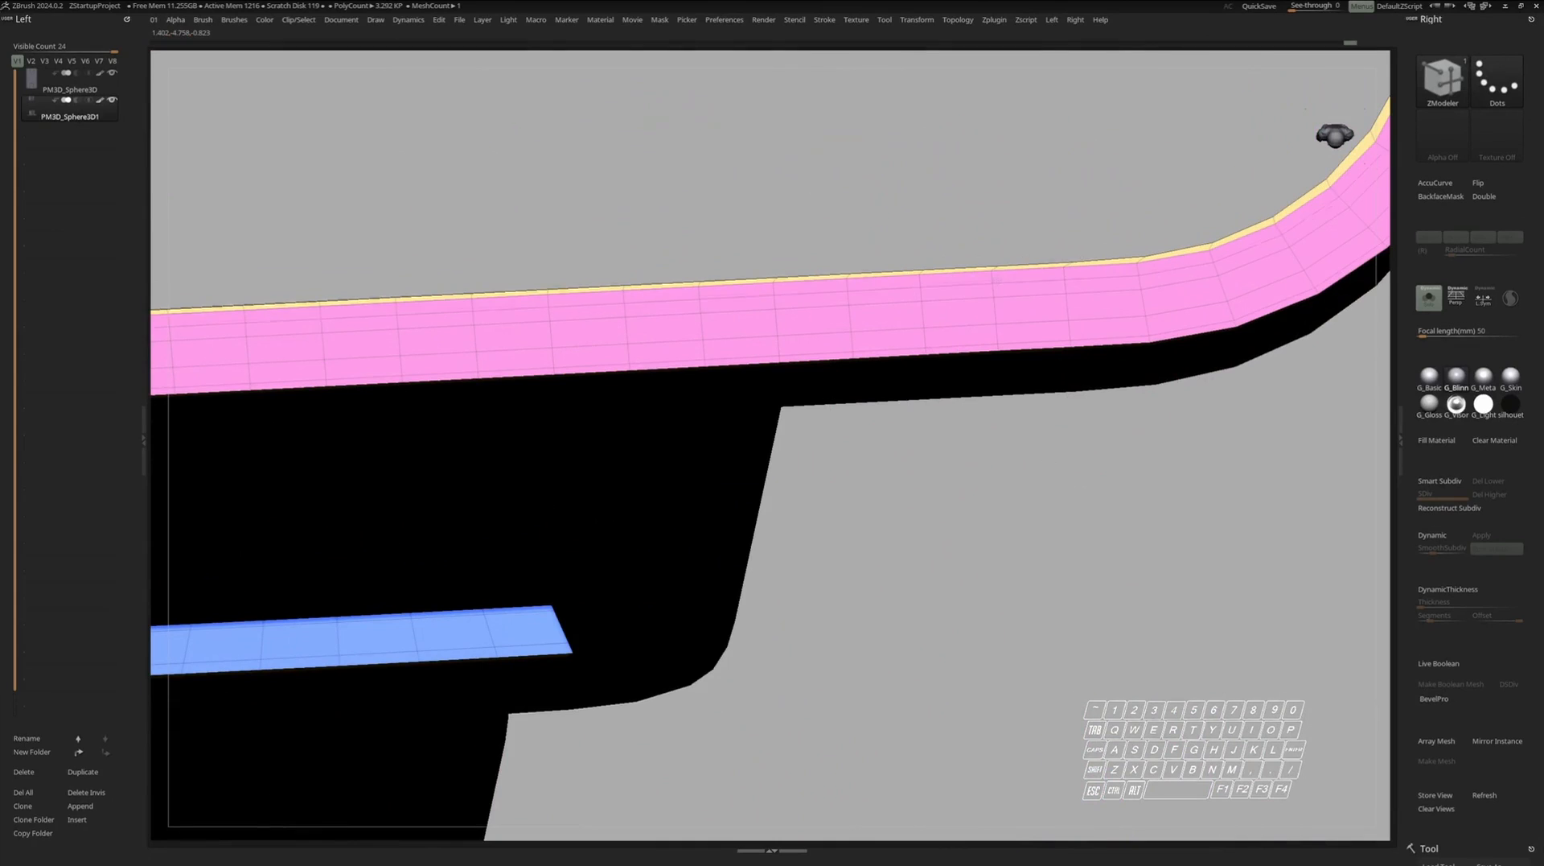
Turn on dynamic subdivision, hide the polyframe, and mirror and weld the end piece across the Z axis.
{"action": "left_click", "coordinate": [1421, 534]}
{"action": "key", "text": "shift+f"}
{"action": "right_click_drag", "start_coordinate": [1287, 515], "coordinate": [948, 400], "text": "ctrl"}
{"action": "key", "text": "shift+s"}
{"action": "right_click_drag", "start_coordinate": [892, 311], "coordinate": [919, 423], "text": "alt"}
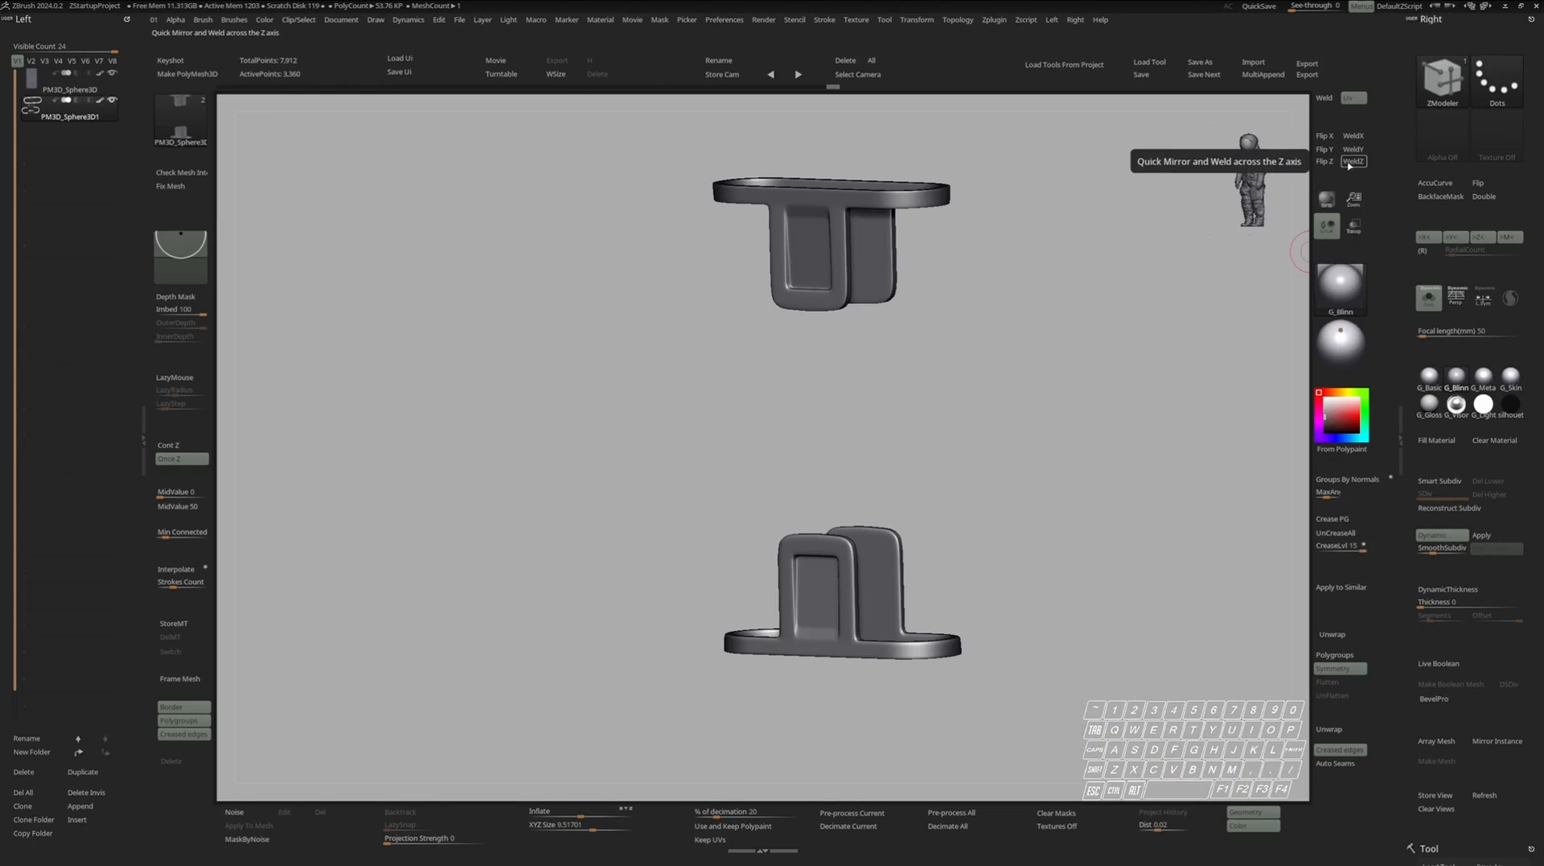
{"action": "right_click_drag", "start_coordinate": [894, 289], "coordinate": [909, 362], "text": "shift"}
{"action": "right_click_drag", "start_coordinate": [909, 362], "coordinate": [929, 547], "text": "ctrl"}
{"action": "right_click_drag", "start_coordinate": [929, 547], "coordinate": [910, 515], "text": "alt"}
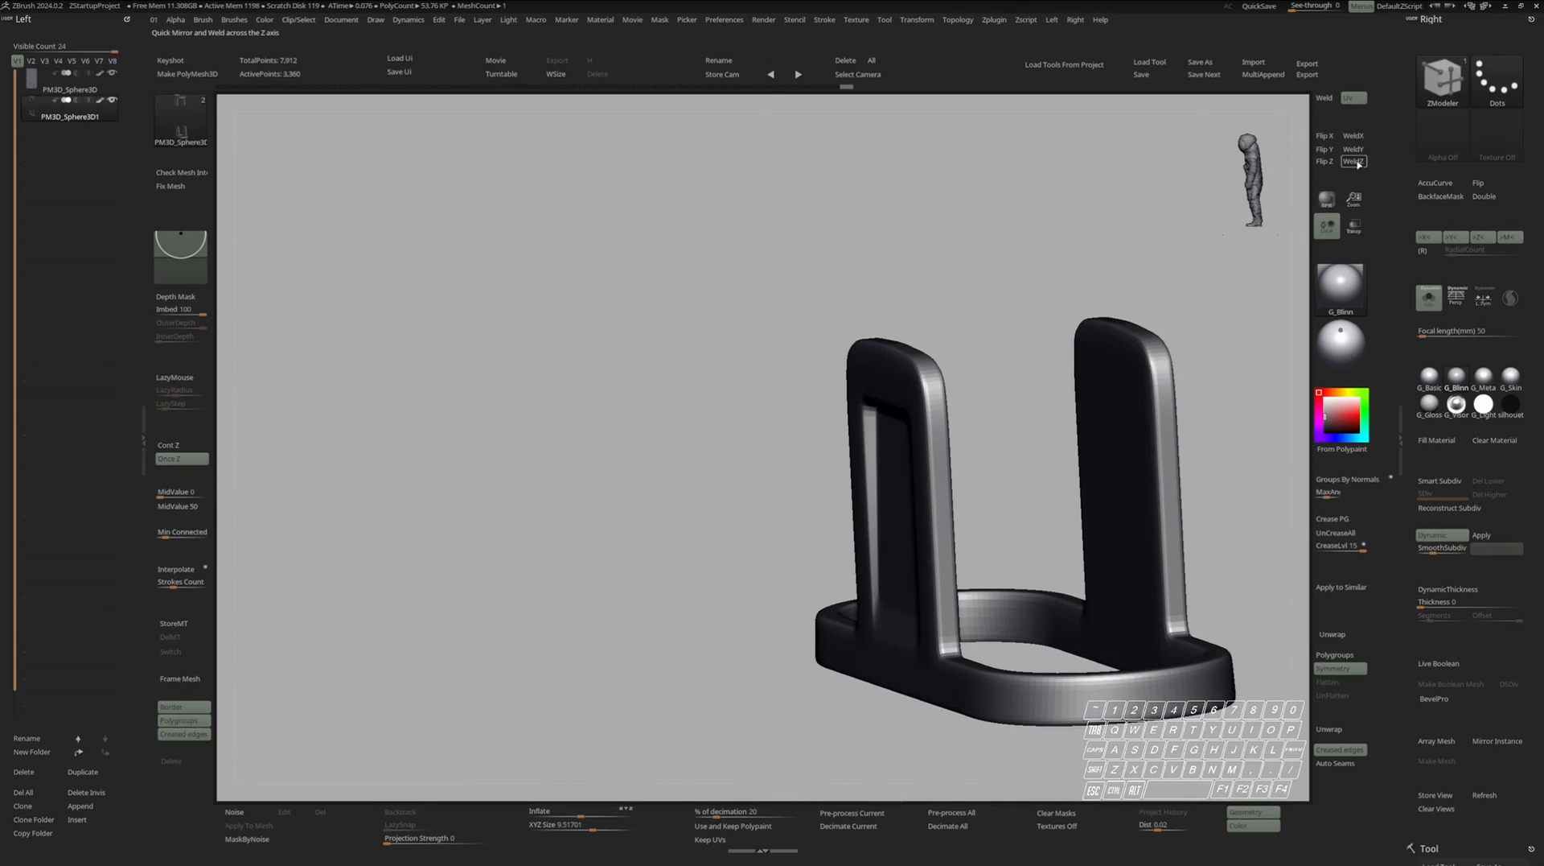
Examine the mirrored end pieces and their fit on the main body from several sides.
{"action": "right_click_drag", "start_coordinate": [1096, 263], "coordinate": [1064, 121], "text": "ctrl"}
{"action": "right_click_drag", "start_coordinate": [1063, 121], "coordinate": [1311, 155], "text": "alt"}
{"action": "right_click_drag", "start_coordinate": [1126, 202], "coordinate": [1102, 422], "text": "alt"}
{"action": "right_click_drag", "start_coordinate": [1102, 422], "coordinate": [1078, 330], "text": "ctrl"}
{"action": "right_click_drag", "start_coordinate": [901, 362], "coordinate": [1033, 358]}
{"action": "right_click_drag", "start_coordinate": [1034, 358], "coordinate": [1005, 452], "text": "ctrl"}
{"action": "key", "text": "alt+s"}
{"action": "key", "text": "s"}
{"action": "key", "text": "s"}
{"action": "right_click_drag", "start_coordinate": [956, 360], "coordinate": [893, 434], "text": "ctrl"}
Mark a small rectangle on the upper part of the recess floor and extrude it inward as a second recess.
{"action": "key", "text": "s"}
{"action": "right_click_drag", "start_coordinate": [845, 345], "coordinate": [810, 333], "text": "ctrl"}
{"action": "key", "text": "shift+f"}
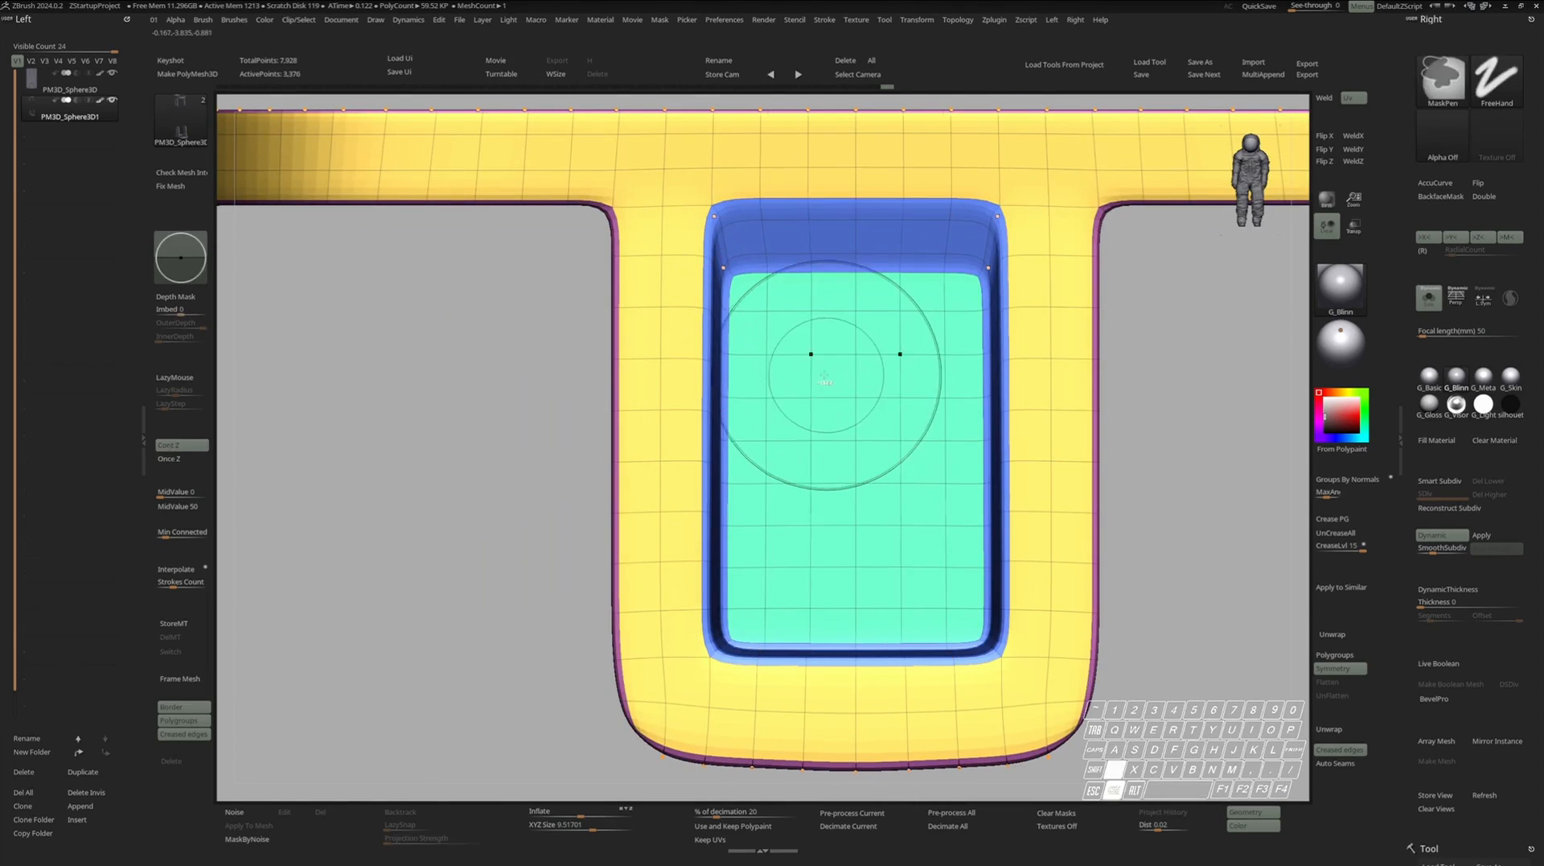
{"action": "key", "text": "space"}
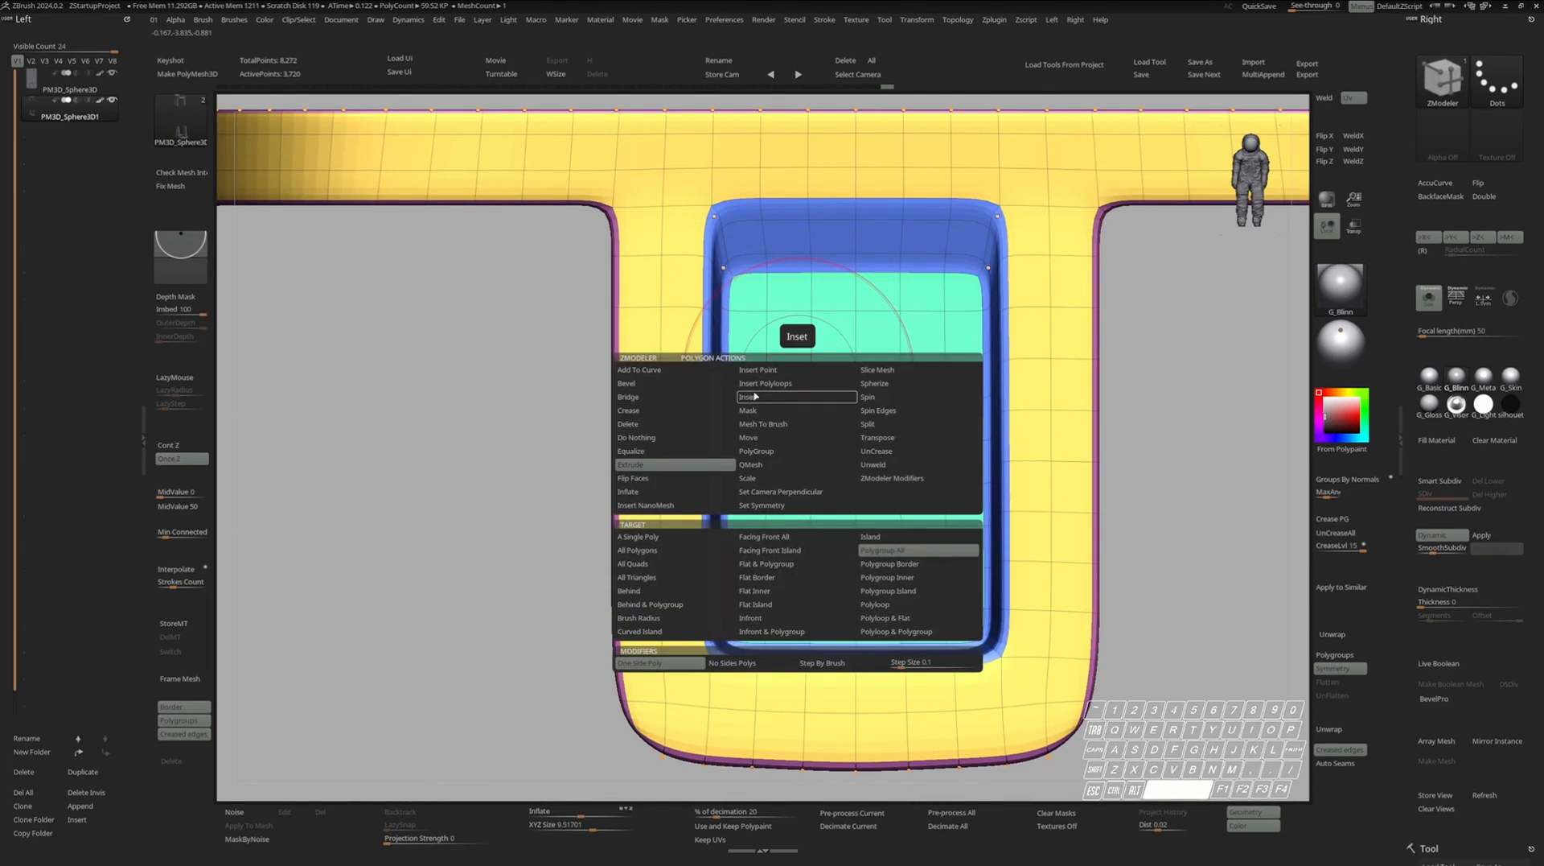
{"action": "left_click", "coordinate": [718, 425]}
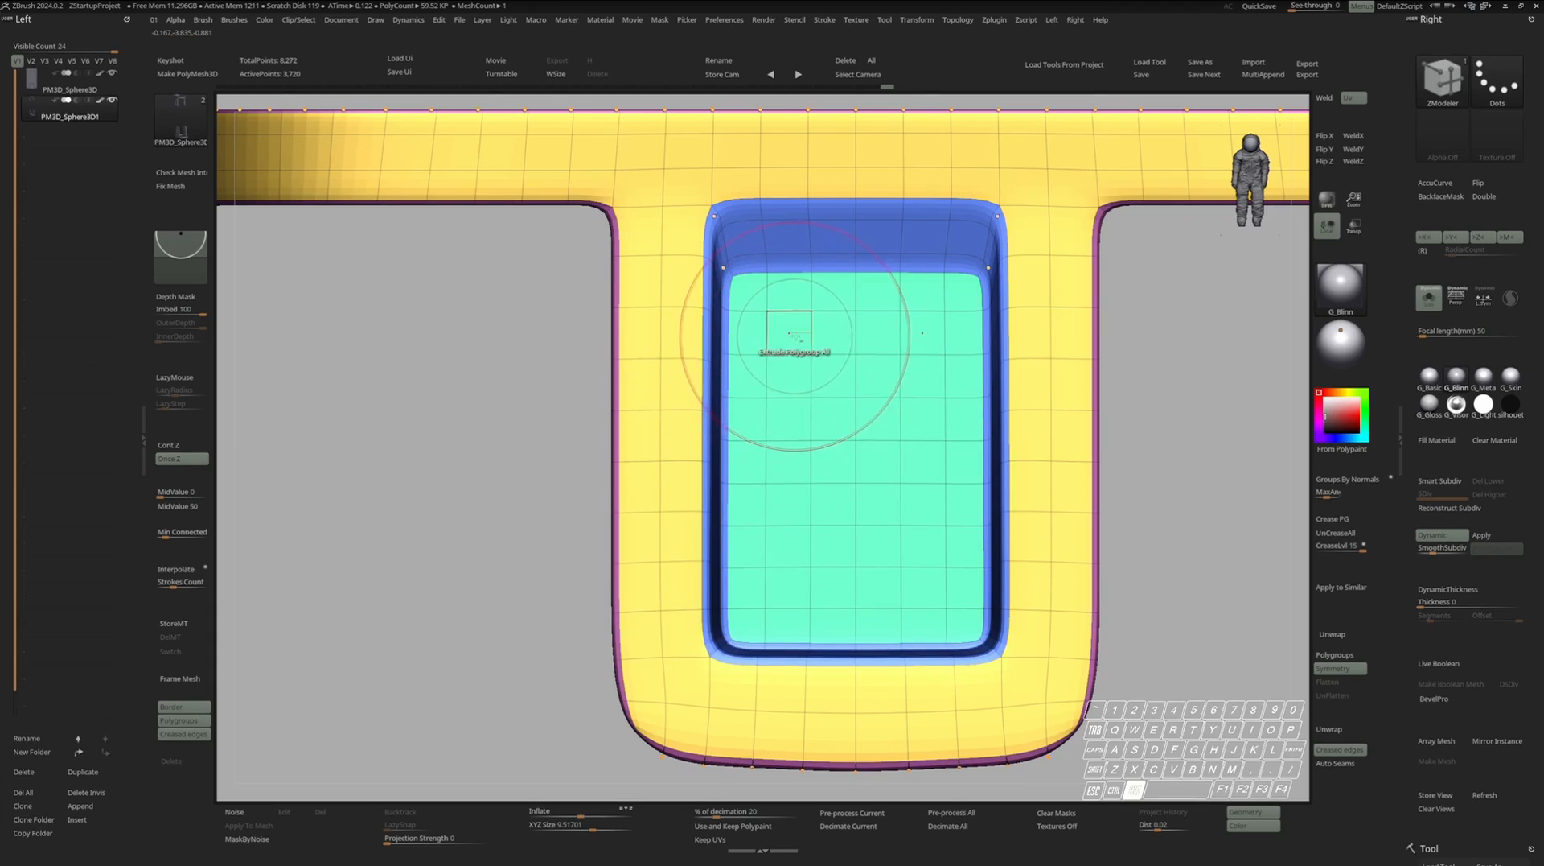
{"action": "mouse_move", "coordinate": [839, 338]}
{"action": "right_mouse_down"}
{"action": "mouse_move", "coordinate": [899, 322]}
{"action": "mouse_move", "coordinate": [928, 346]}
{"action": "right_mouse_up"}
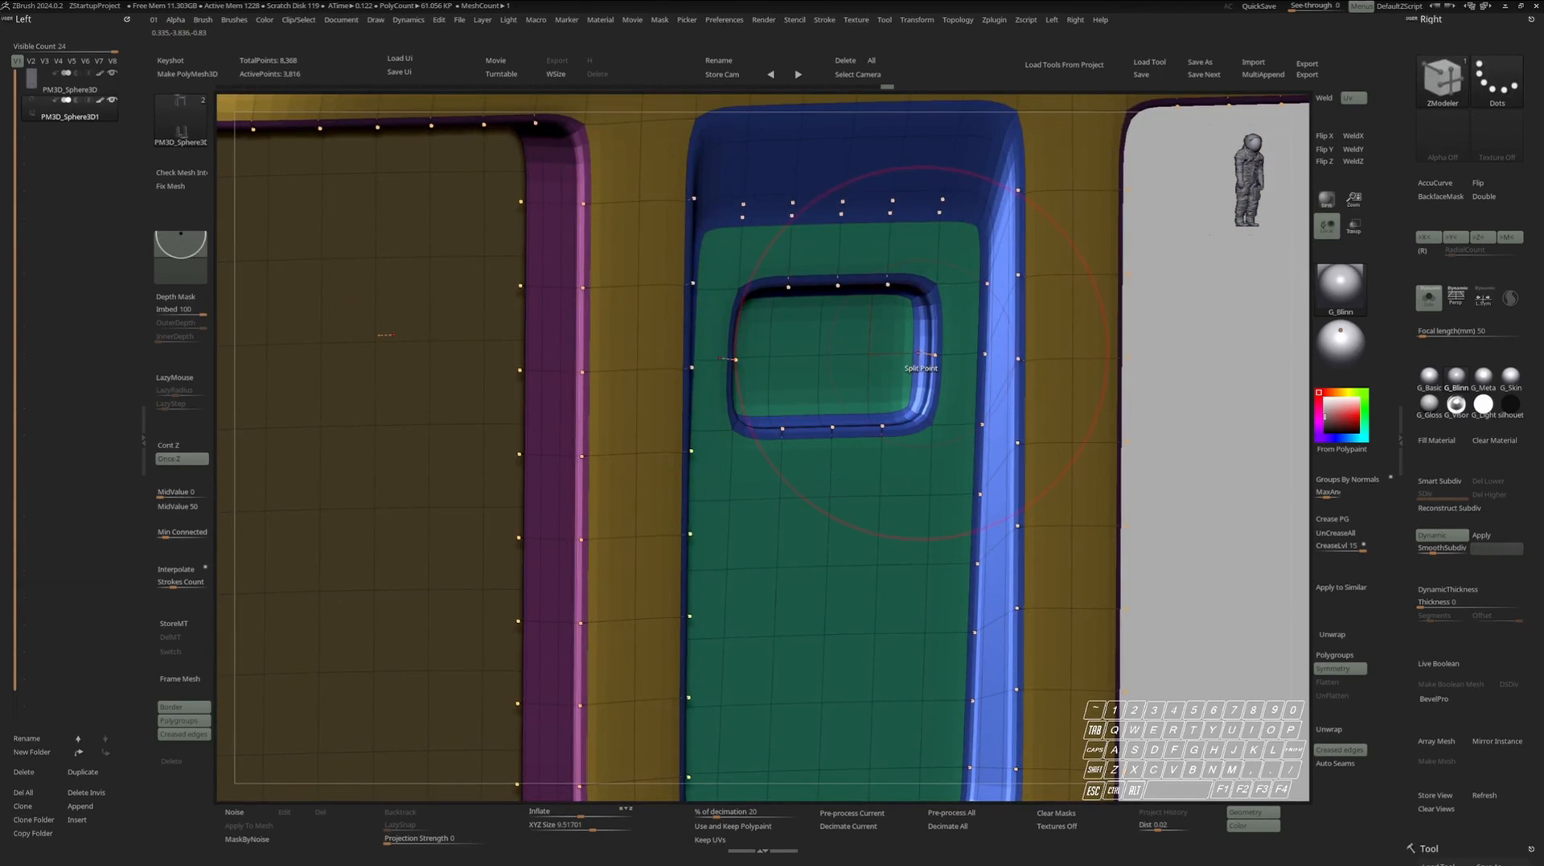
Undo the last edit and insert a supporting edge loop along the small recess's side wall.
{"action": "key", "text": "ctrl+z"}
{"action": "right_click_drag", "start_coordinate": [920, 359], "coordinate": [929, 352], "text": "alt"}
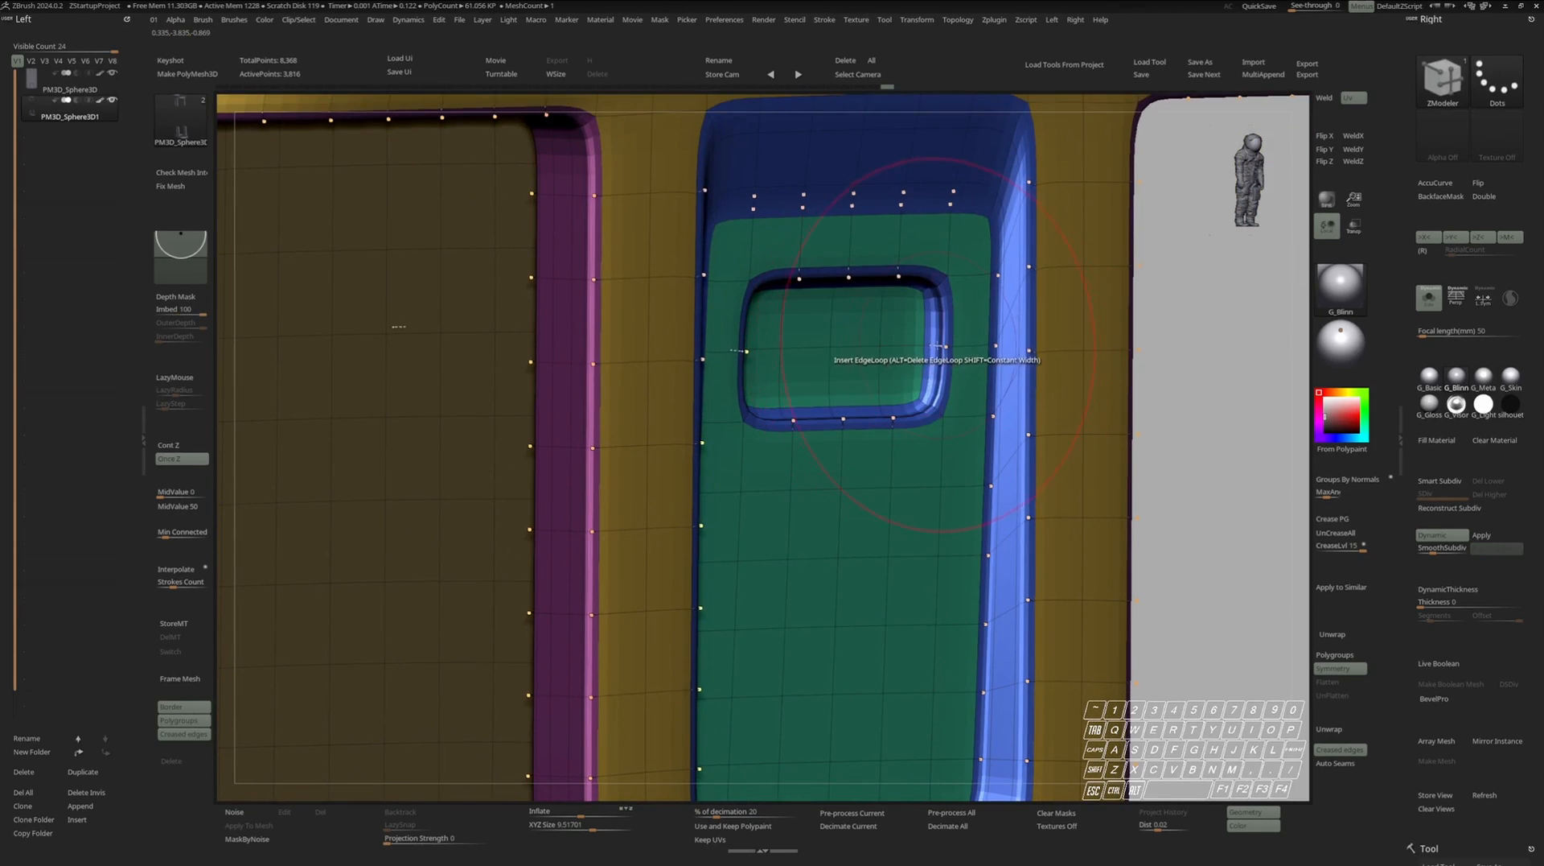
{"action": "left_click", "coordinate": [930, 346]}
{"action": "key", "text": "shift+f"}
{"action": "right_click_drag", "start_coordinate": [949, 520], "coordinate": [901, 418], "text": "ctrl"}
{"action": "right_click_drag", "start_coordinate": [901, 418], "coordinate": [860, 354], "text": "shift"}
{"action": "key", "text": "alt+s"}
{"action": "mouse_move", "coordinate": [861, 354]}
{"action": "right_mouse_down"}
{"action": "mouse_move", "coordinate": [921, 321]}
{"action": "mouse_move", "coordinate": [979, 372]}
{"action": "mouse_move", "coordinate": [865, 477]}
{"action": "right_mouse_up"}
{"action": "right_click_drag", "start_coordinate": [864, 476], "coordinate": [909, 527], "text": "ctrl"}
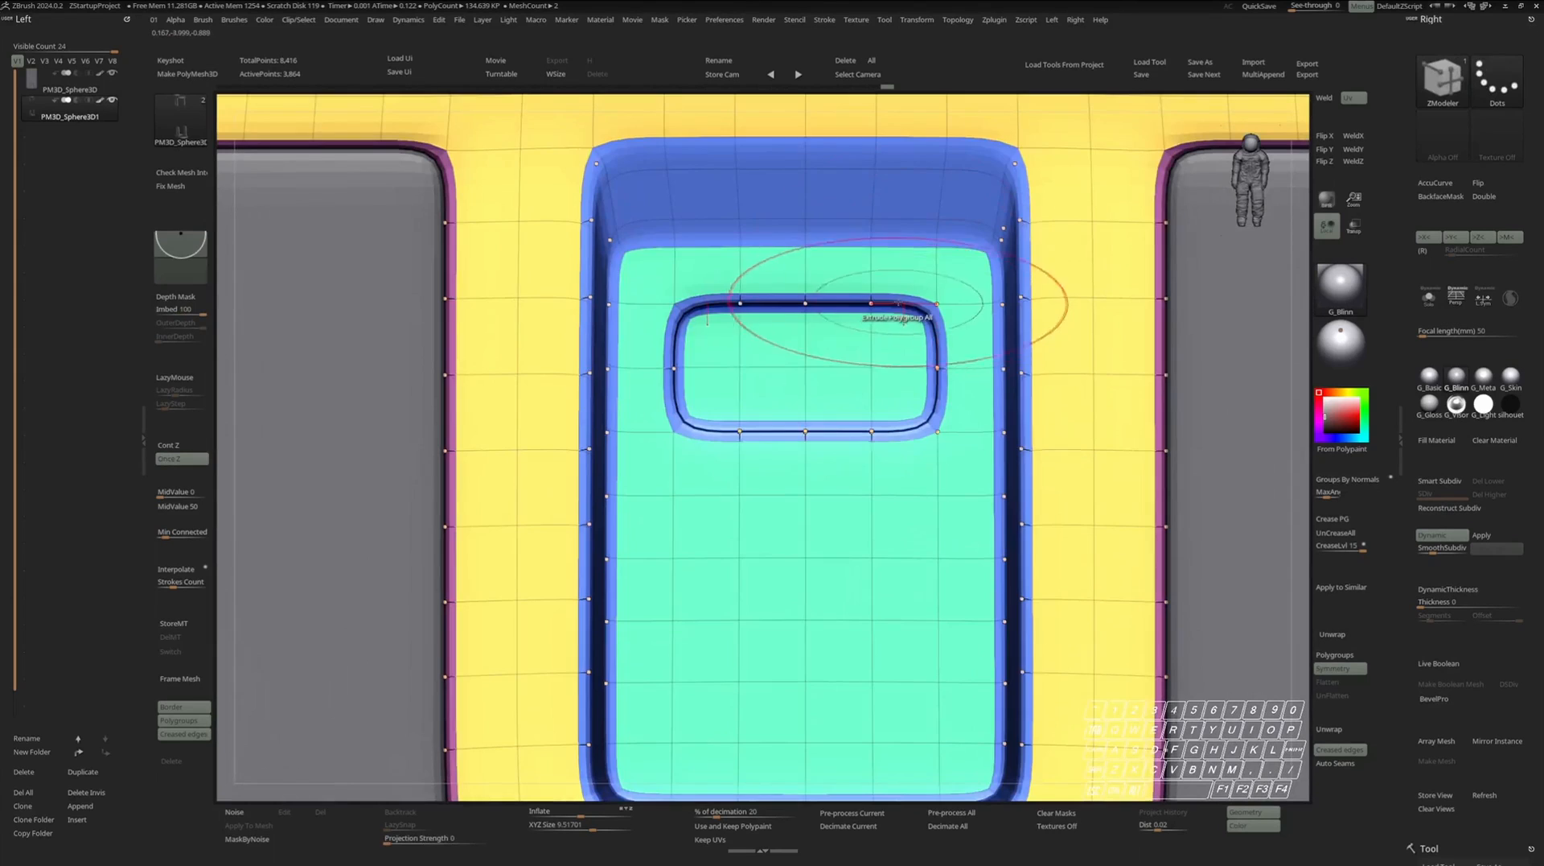
Insert vertical and horizontal supporting edge loops close to the small recess's corners.
{"action": "left_click", "coordinate": [913, 239]}
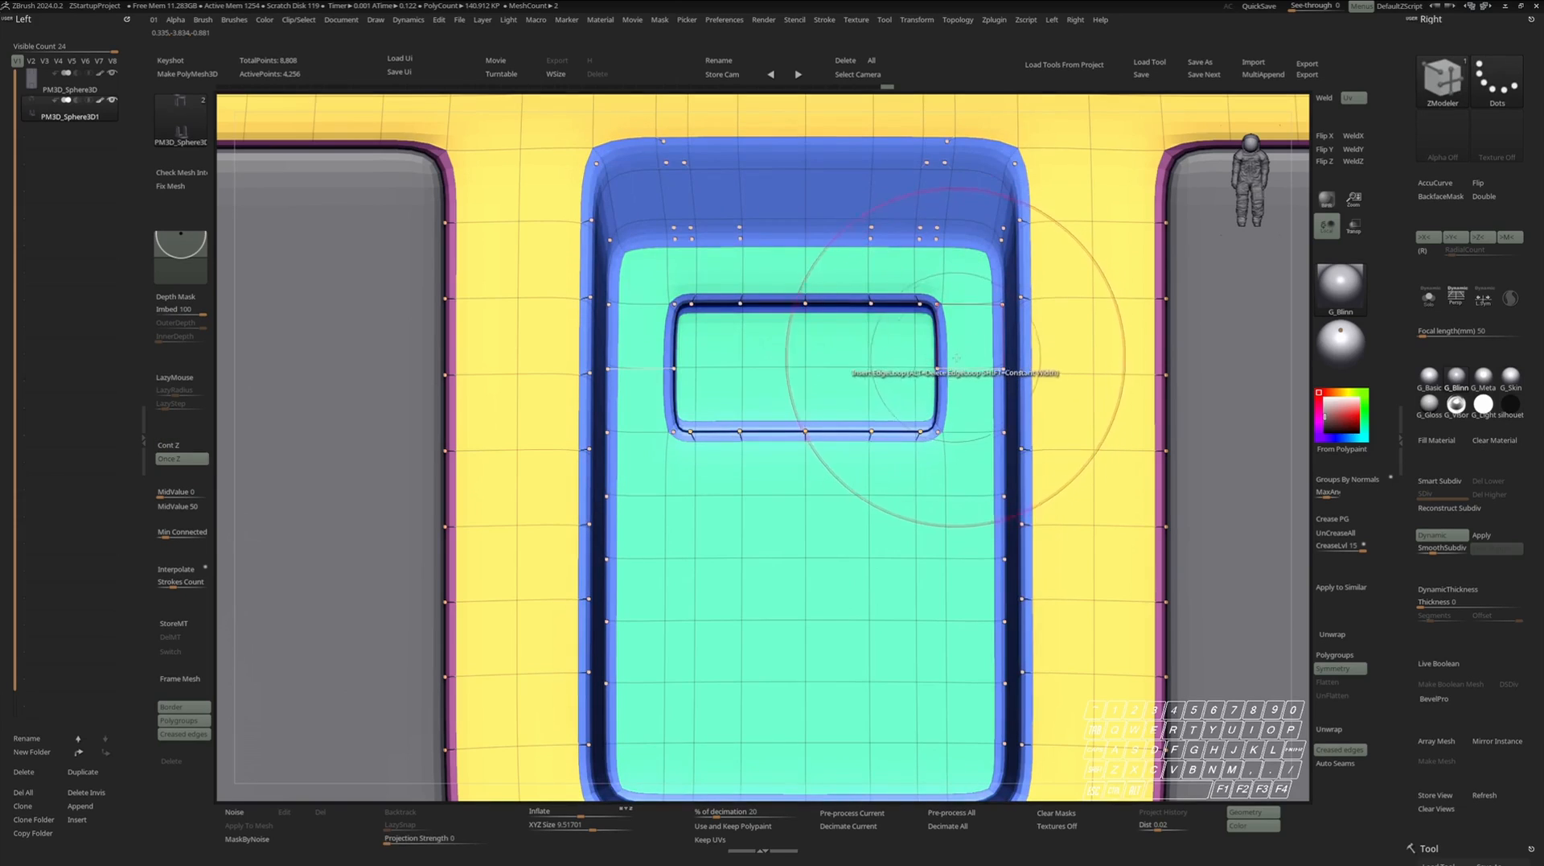
{"action": "left_click", "coordinate": [1001, 342]}
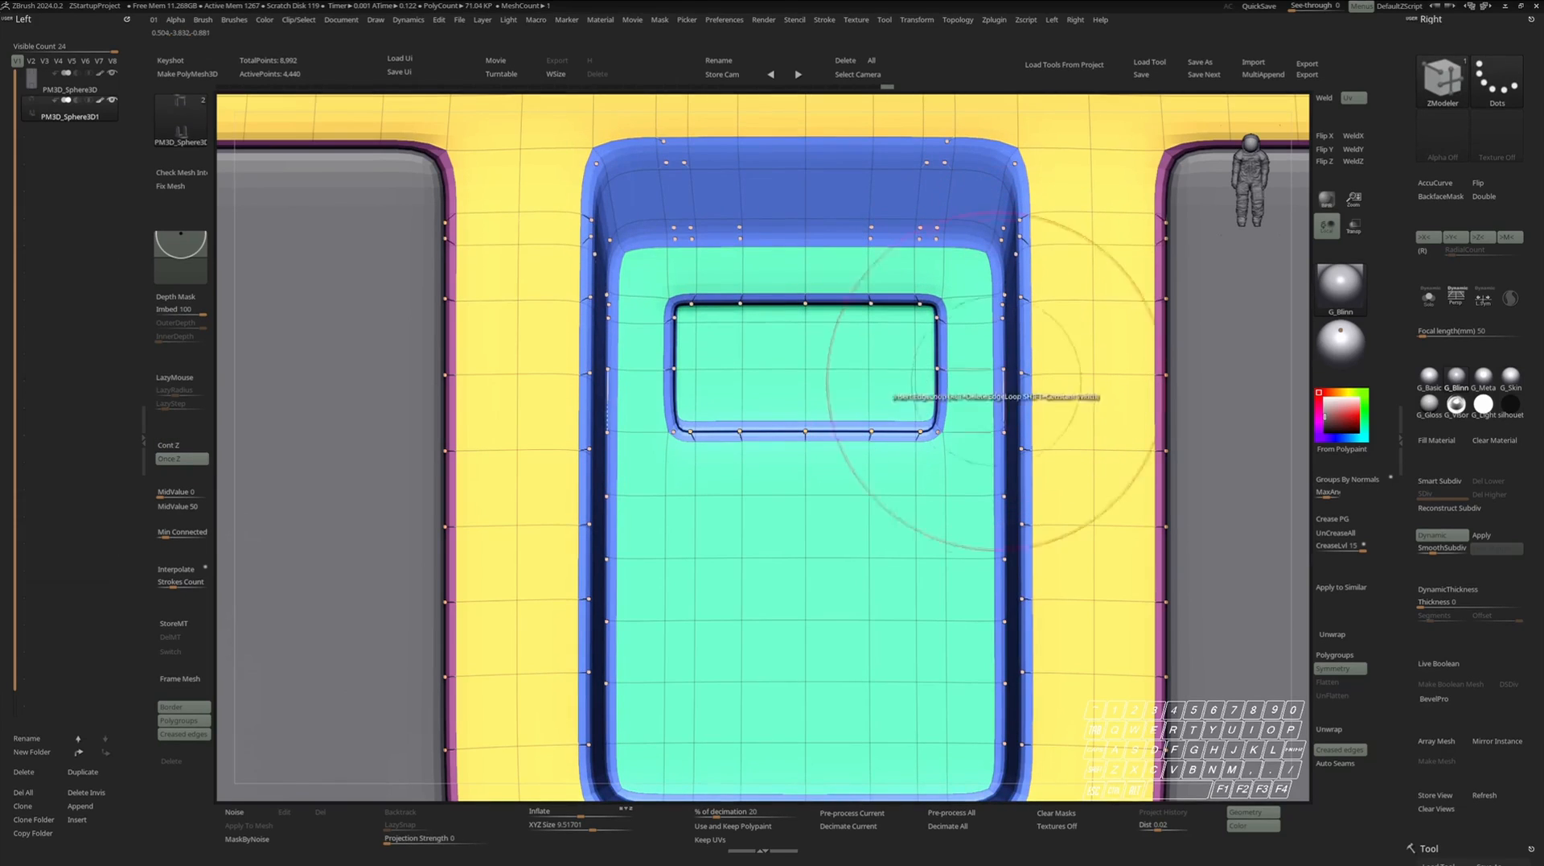
{"action": "key", "text": "shift+f"}
{"action": "right_click_drag", "start_coordinate": [1100, 354], "coordinate": [1074, 250], "text": "ctrl"}
{"action": "right_click_drag", "start_coordinate": [1054, 378], "coordinate": [873, 417], "text": "shift"}
{"action": "right_click_drag", "start_coordinate": [873, 217], "coordinate": [889, 389]}
Turn off dynamic subdivision and try an edit on the rim's edge strip above the recess, undoing it.
{"action": "key", "text": "shift+f"}
{"action": "key", "text": "shift+s"}
{"action": "left_click", "coordinate": [1445, 539]}
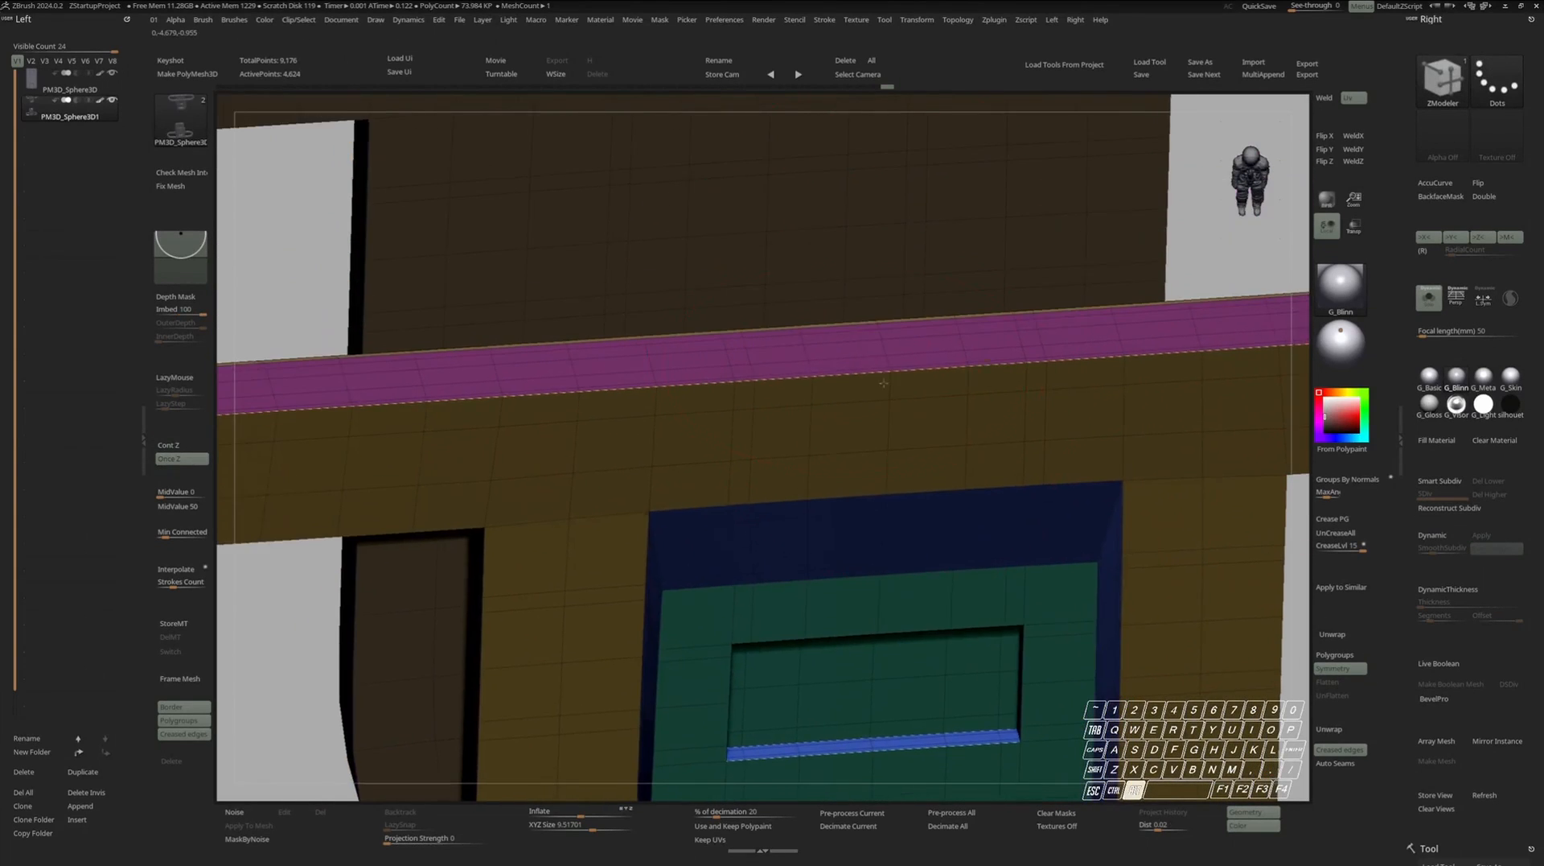
{"action": "right_click_drag", "start_coordinate": [783, 368], "coordinate": [793, 396], "text": "ctrl"}
{"action": "mouse_move", "coordinate": [792, 396]}
{"action": "right_mouse_down"}
{"action": "mouse_move", "coordinate": [774, 408]}
{"action": "mouse_move", "coordinate": [782, 394]}
{"action": "right_mouse_up"}
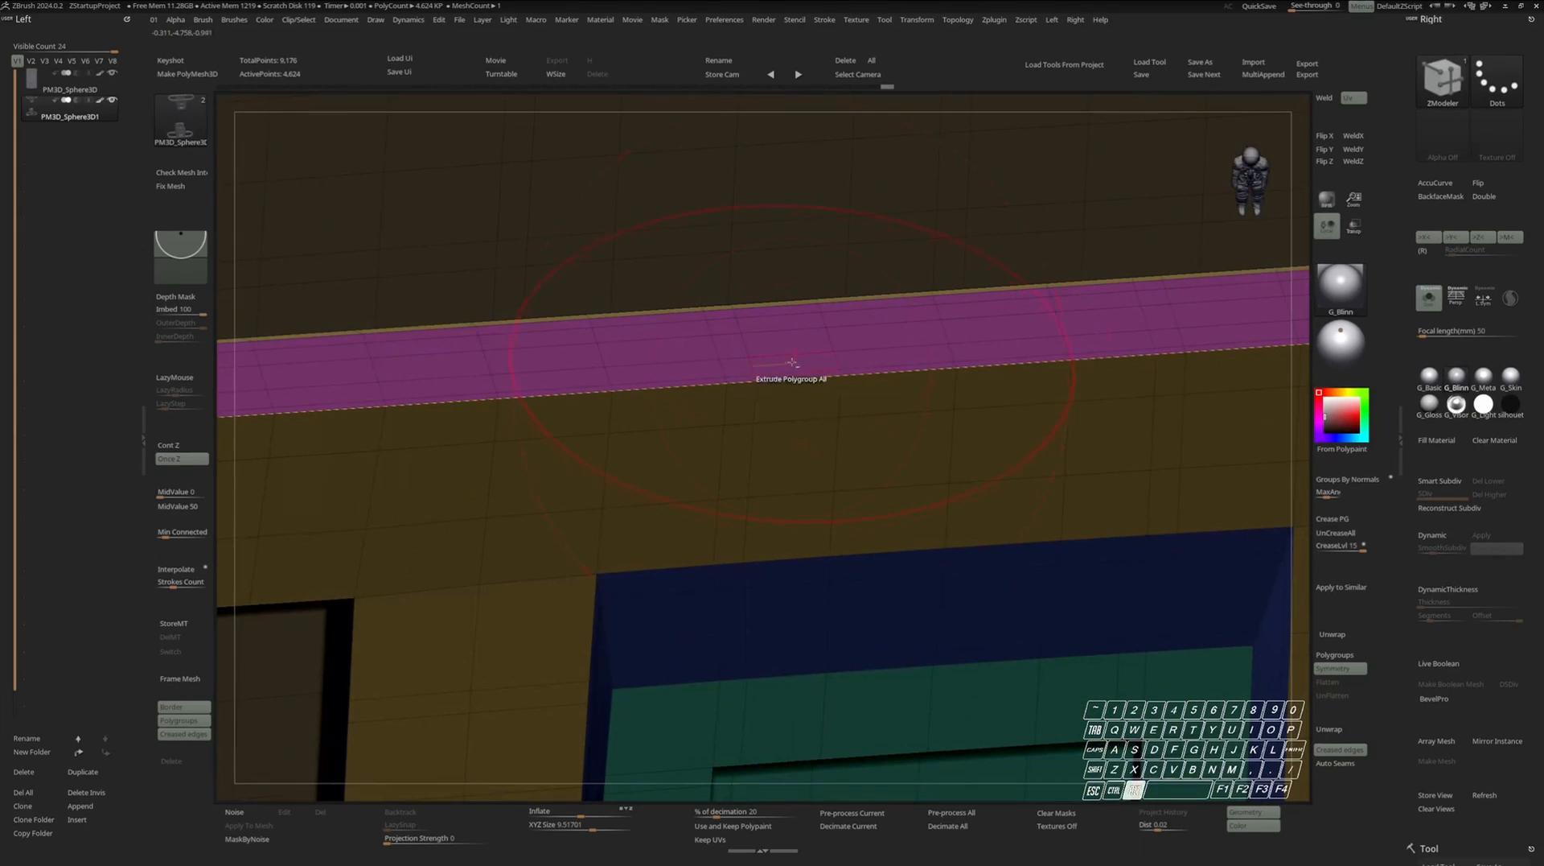
{"action": "mouse_move", "coordinate": [889, 372]}
{"action": "right_mouse_down"}
{"action": "mouse_move", "coordinate": [905, 353]}
{"action": "mouse_move", "coordinate": [907, 393]}
{"action": "mouse_move", "coordinate": [818, 410]}
{"action": "right_mouse_up"}
{"action": "key", "text": "ctrl+z"}
{"action": "key", "text": "ctrl+z"}
Switch the polygon action to QMesh and try pushing marked polygons on the rim's front face inward as a notch.
{"action": "right_click_drag", "start_coordinate": [1000, 379], "coordinate": [944, 402], "text": "ctrl"}
{"action": "key", "text": "space"}
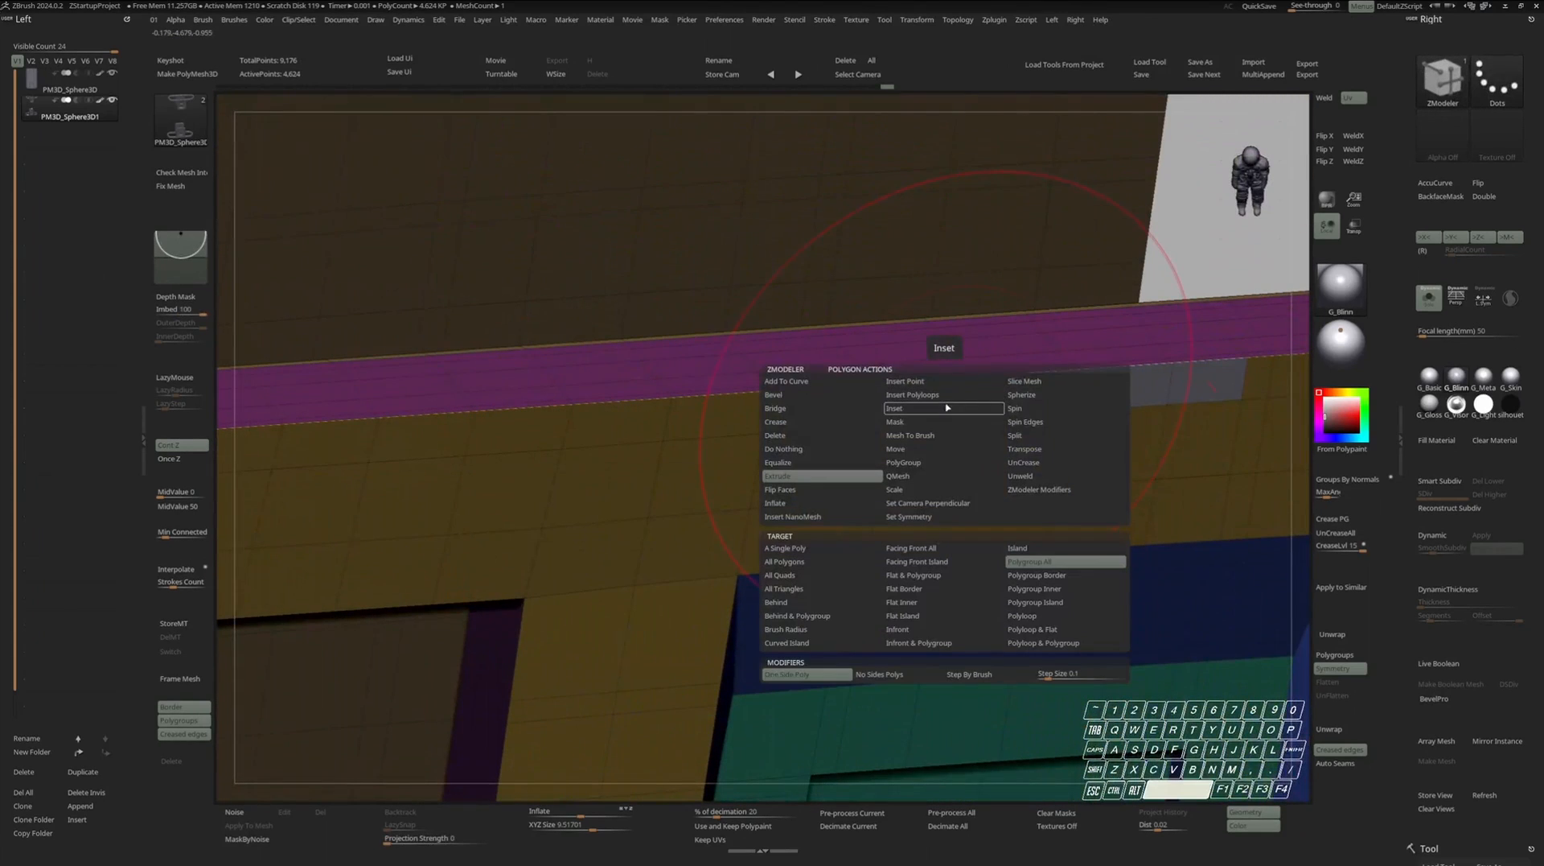
{"action": "left_click", "coordinate": [913, 478]}
{"action": "right_click_drag", "start_coordinate": [955, 321], "coordinate": [828, 421]}
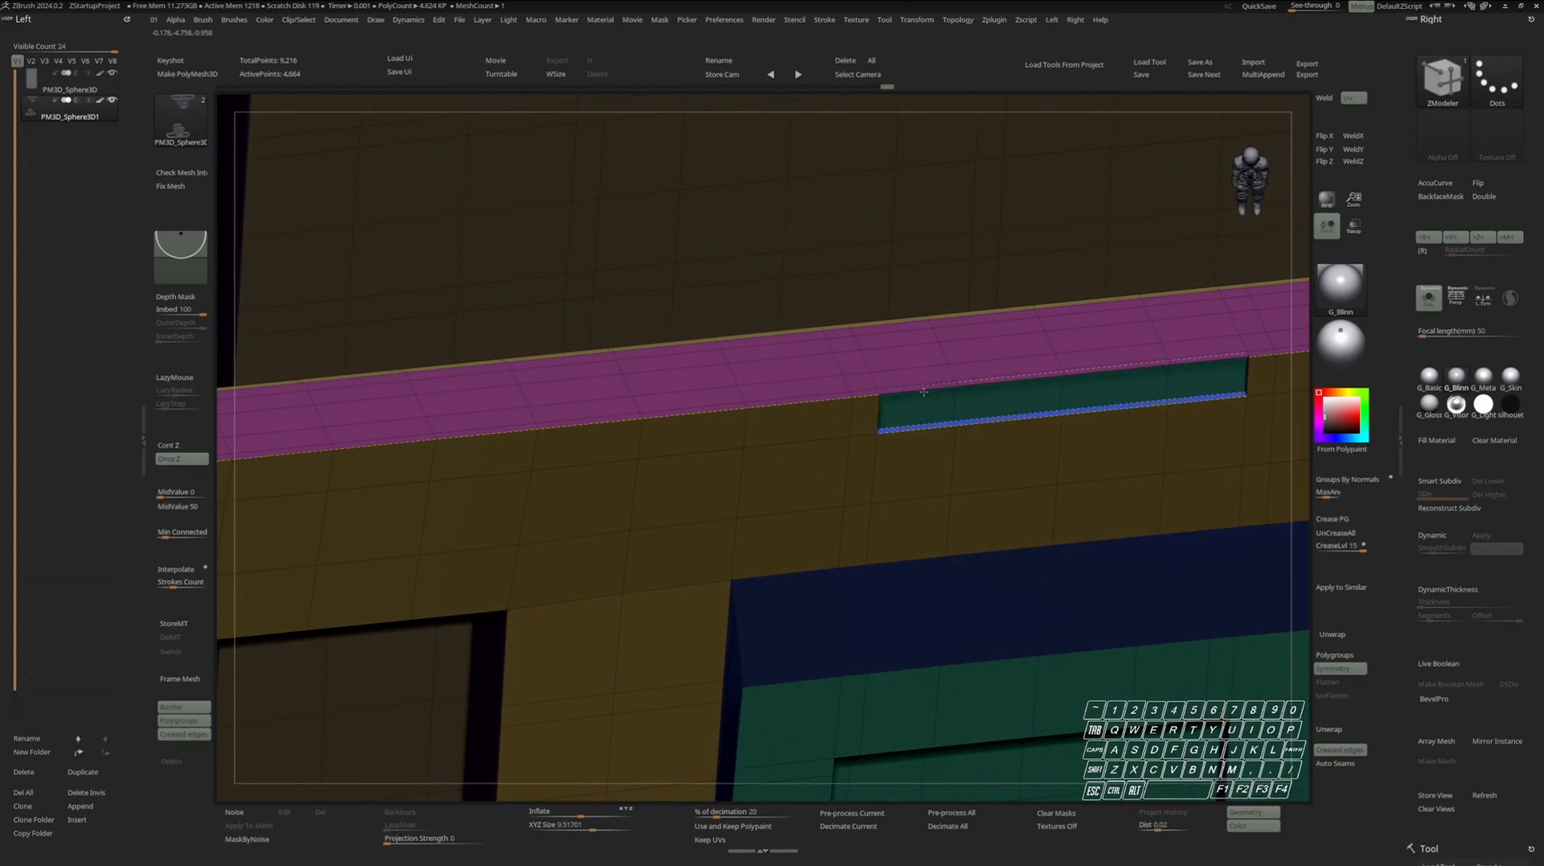
{"action": "key", "text": "ctrl+z"}
{"action": "key", "text": "ctrl+z"}
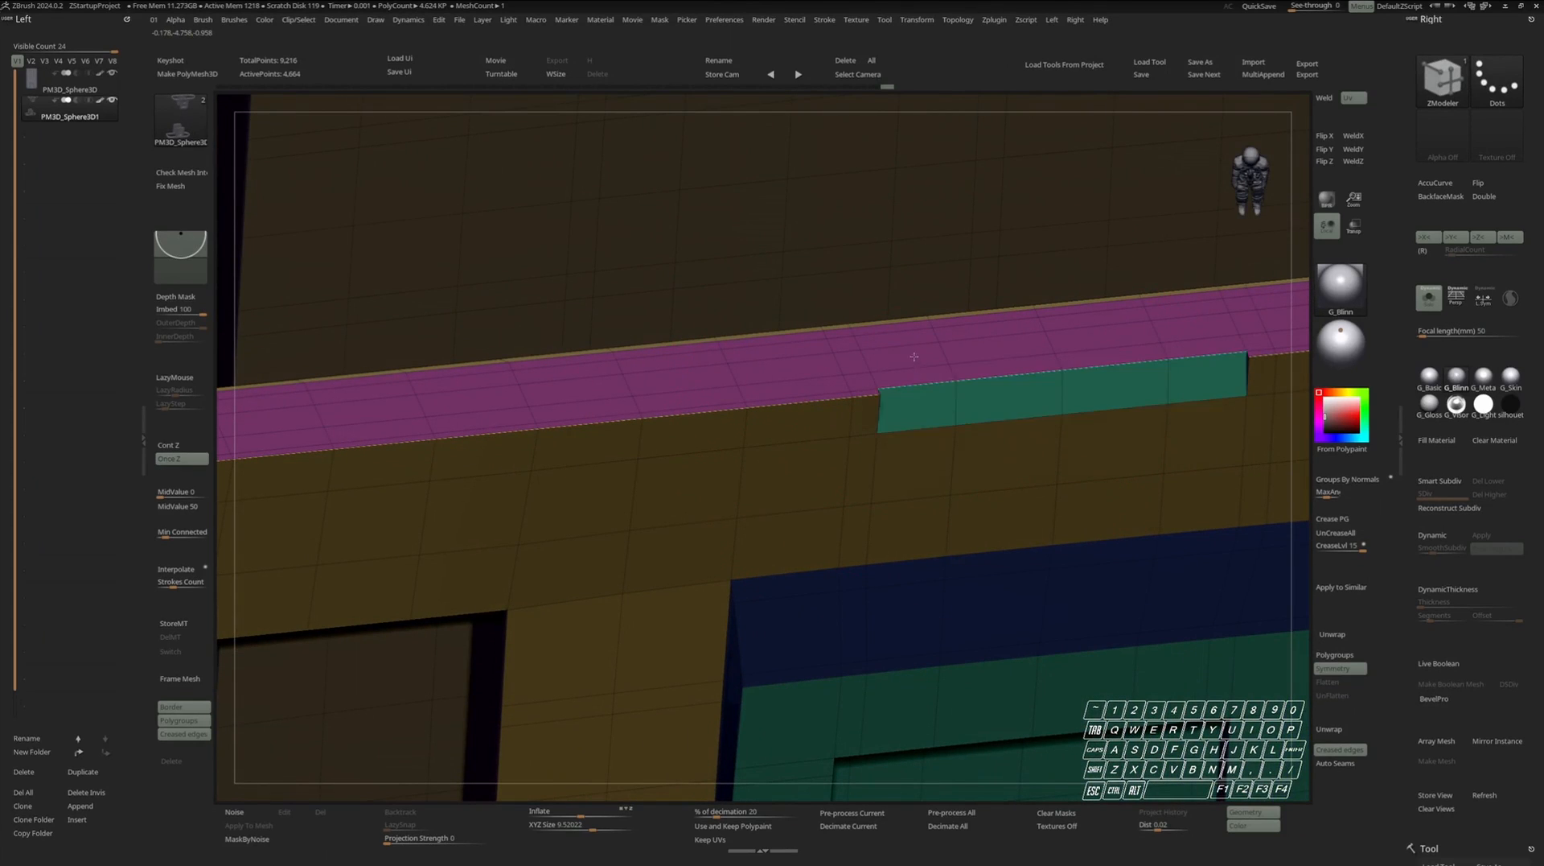
Mark the polygons along the rim's corner above the recess and push them inward to cut a notch.
{"action": "right_click_drag", "start_coordinate": [915, 356], "coordinate": [893, 277]}
{"action": "left_click", "coordinate": [891, 285], "text": "alt"}
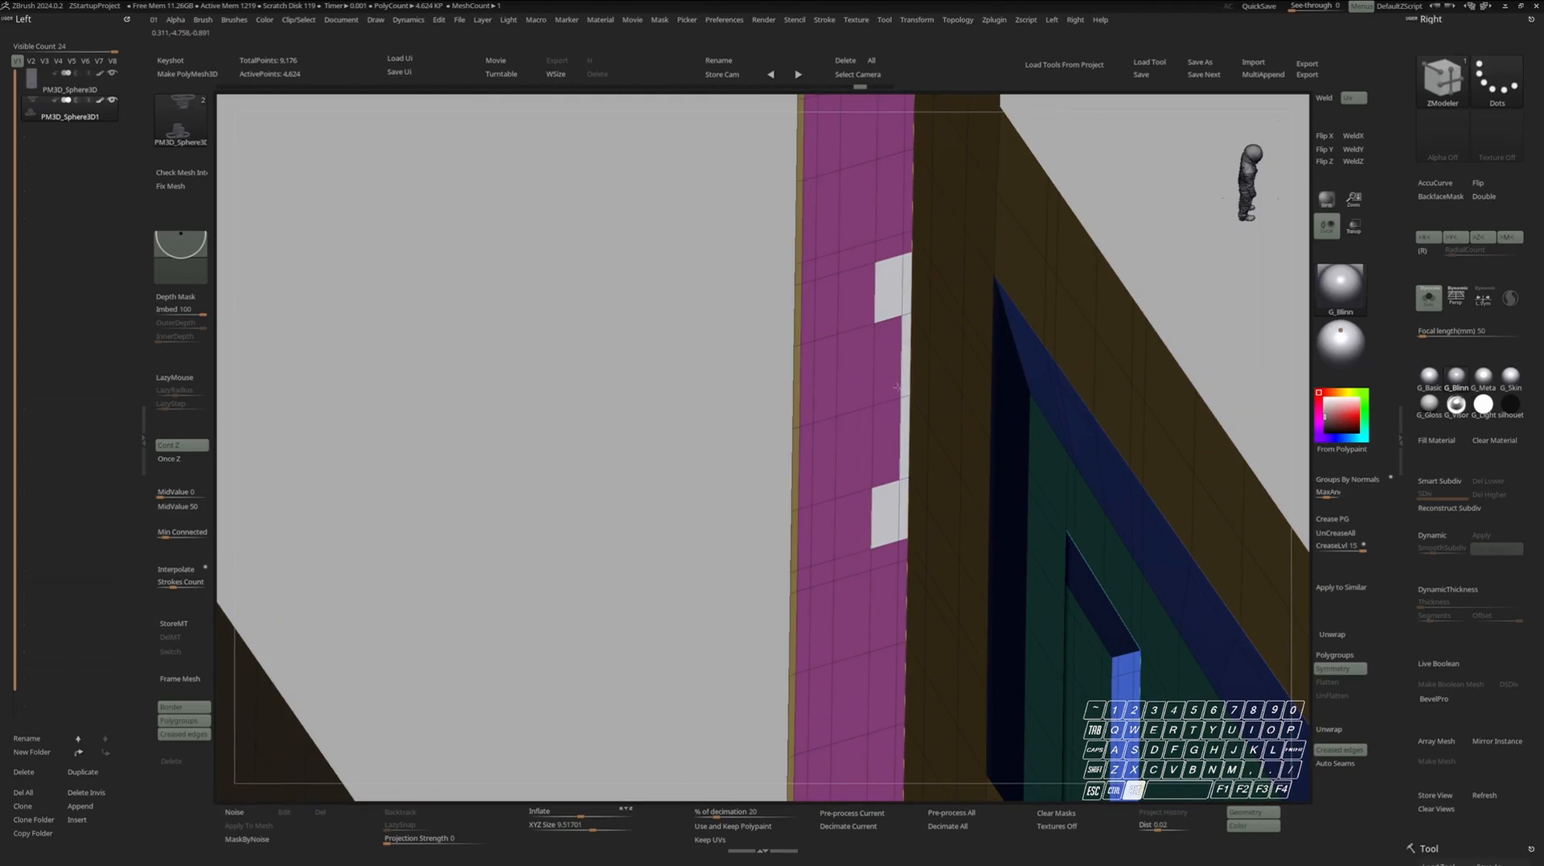
{"action": "right_click_drag", "start_coordinate": [886, 368], "coordinate": [860, 390]}
{"action": "left_click_drag", "start_coordinate": [911, 354], "coordinate": [926, 370]}
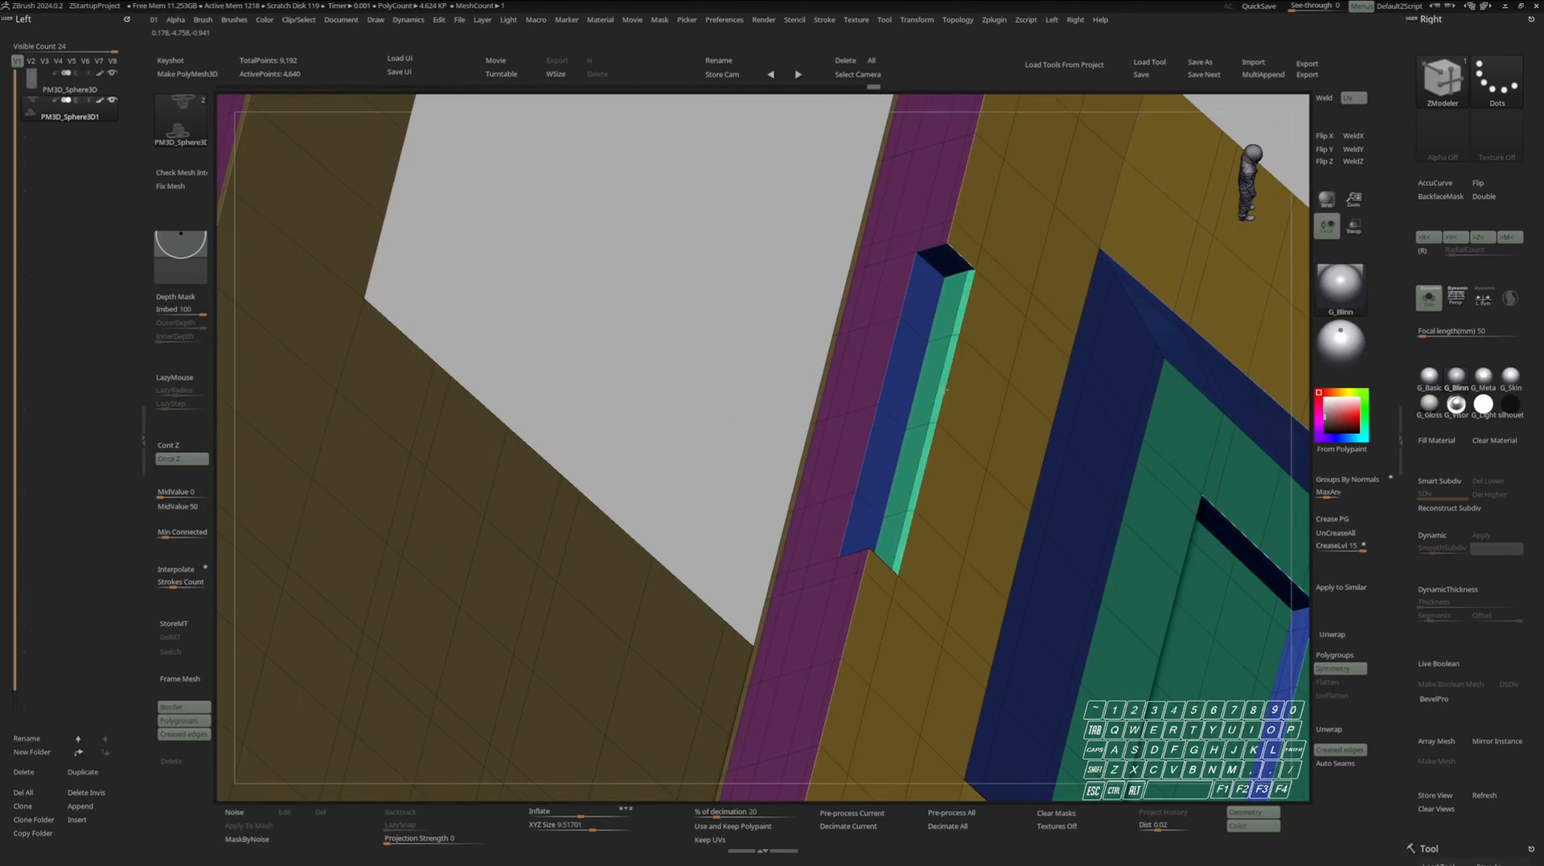
Insert supporting edge loops around the rim notch and turn dynamic subdivision back on.
{"action": "right_click_drag", "start_coordinate": [945, 391], "coordinate": [932, 310]}
{"action": "key", "text": "shift+f"}
{"action": "right_click_drag", "start_coordinate": [932, 310], "coordinate": [1153, 478]}
{"action": "left_click", "coordinate": [1440, 536]}
{"action": "key", "text": "shift+r"}
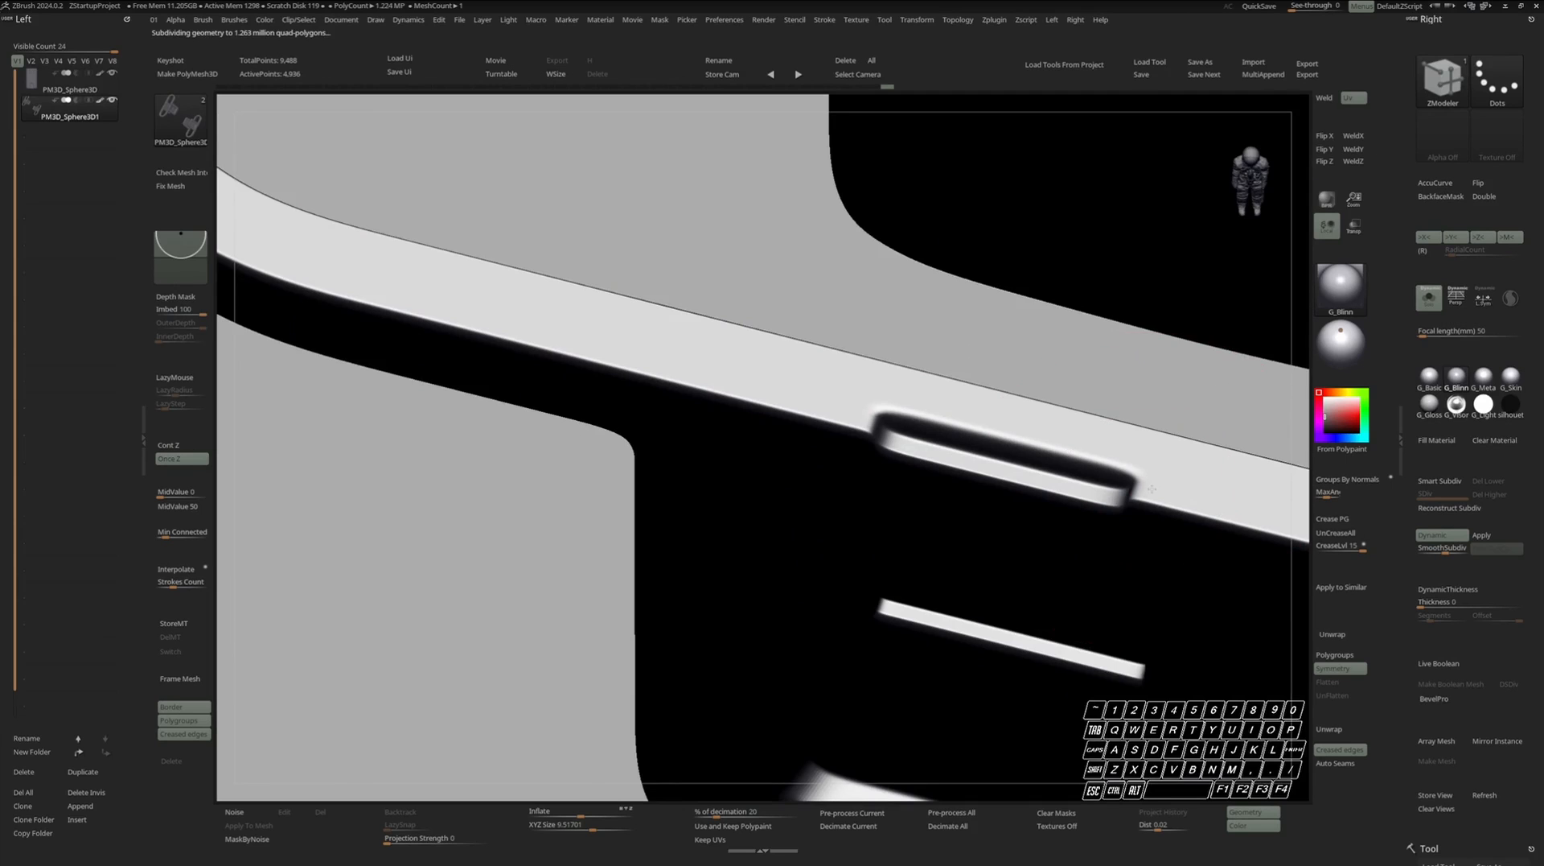
{"action": "right_click_drag", "start_coordinate": [1151, 490], "coordinate": [1207, 442], "text": "ctrl"}
{"action": "right_click_drag", "start_coordinate": [1206, 443], "coordinate": [977, 433], "text": "ctrl"}
{"action": "mouse_move", "coordinate": [977, 432]}
{"action": "right_mouse_down", "text": "alt"}
{"action": "mouse_move", "coordinate": [916, 401]}
{"action": "mouse_move", "coordinate": [1026, 457]}
{"action": "mouse_move", "coordinate": [1027, 476]}
{"action": "right_mouse_up", "text": "alt"}
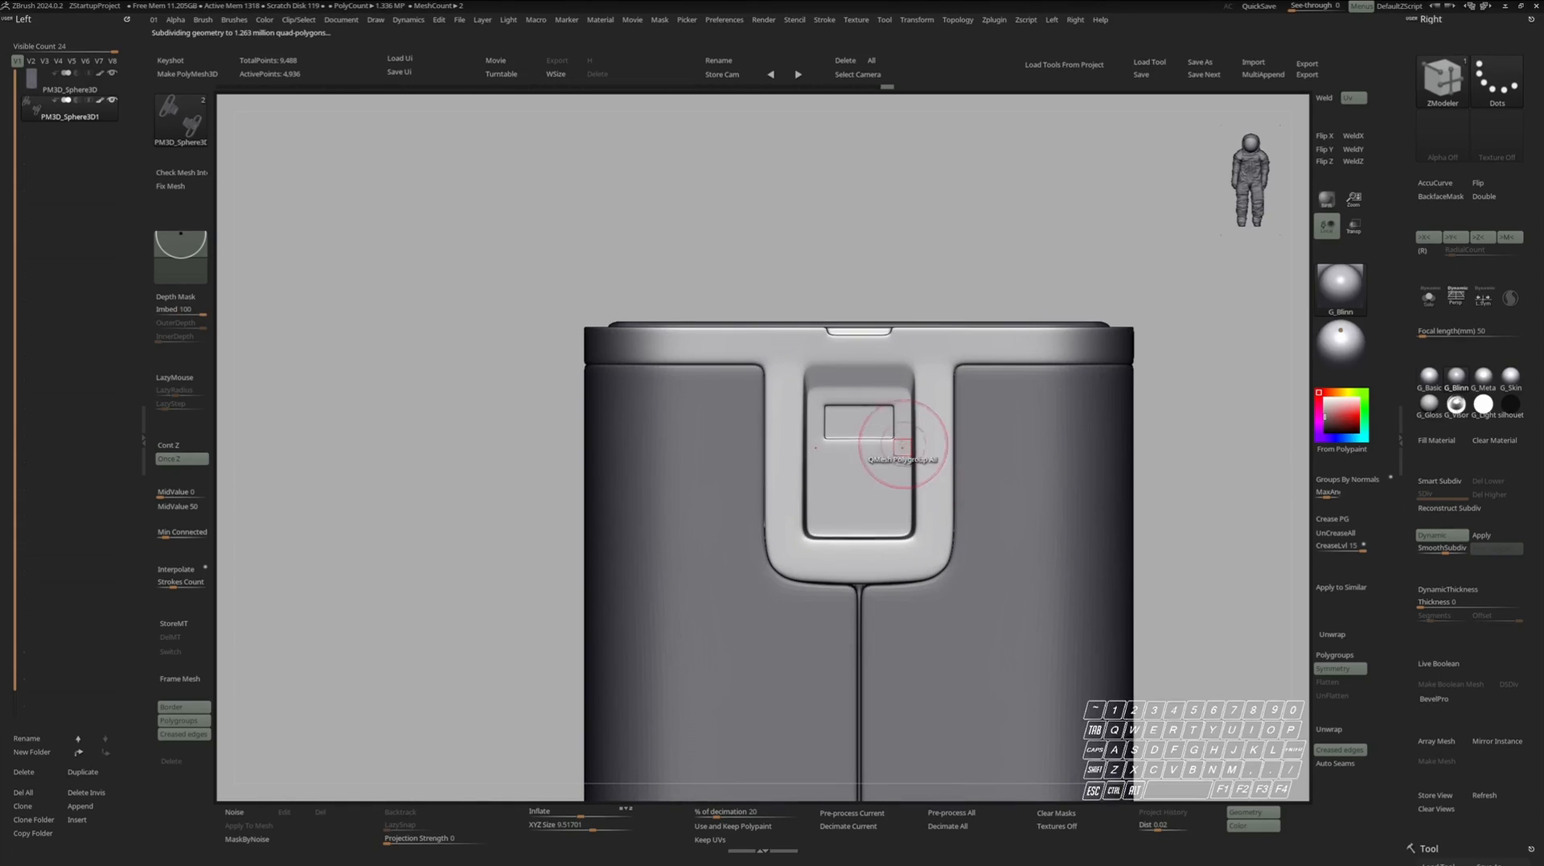
Show the polyframe and turn off dynamic subdivision to work on the recess floor's lower corners.
{"action": "right_click_drag", "start_coordinate": [894, 524], "coordinate": [922, 478], "text": "ctrl"}
{"action": "key", "text": "s"}
{"action": "right_click_drag", "start_coordinate": [922, 478], "coordinate": [942, 469], "text": "ctrl"}
{"action": "key", "text": "shift+f"}
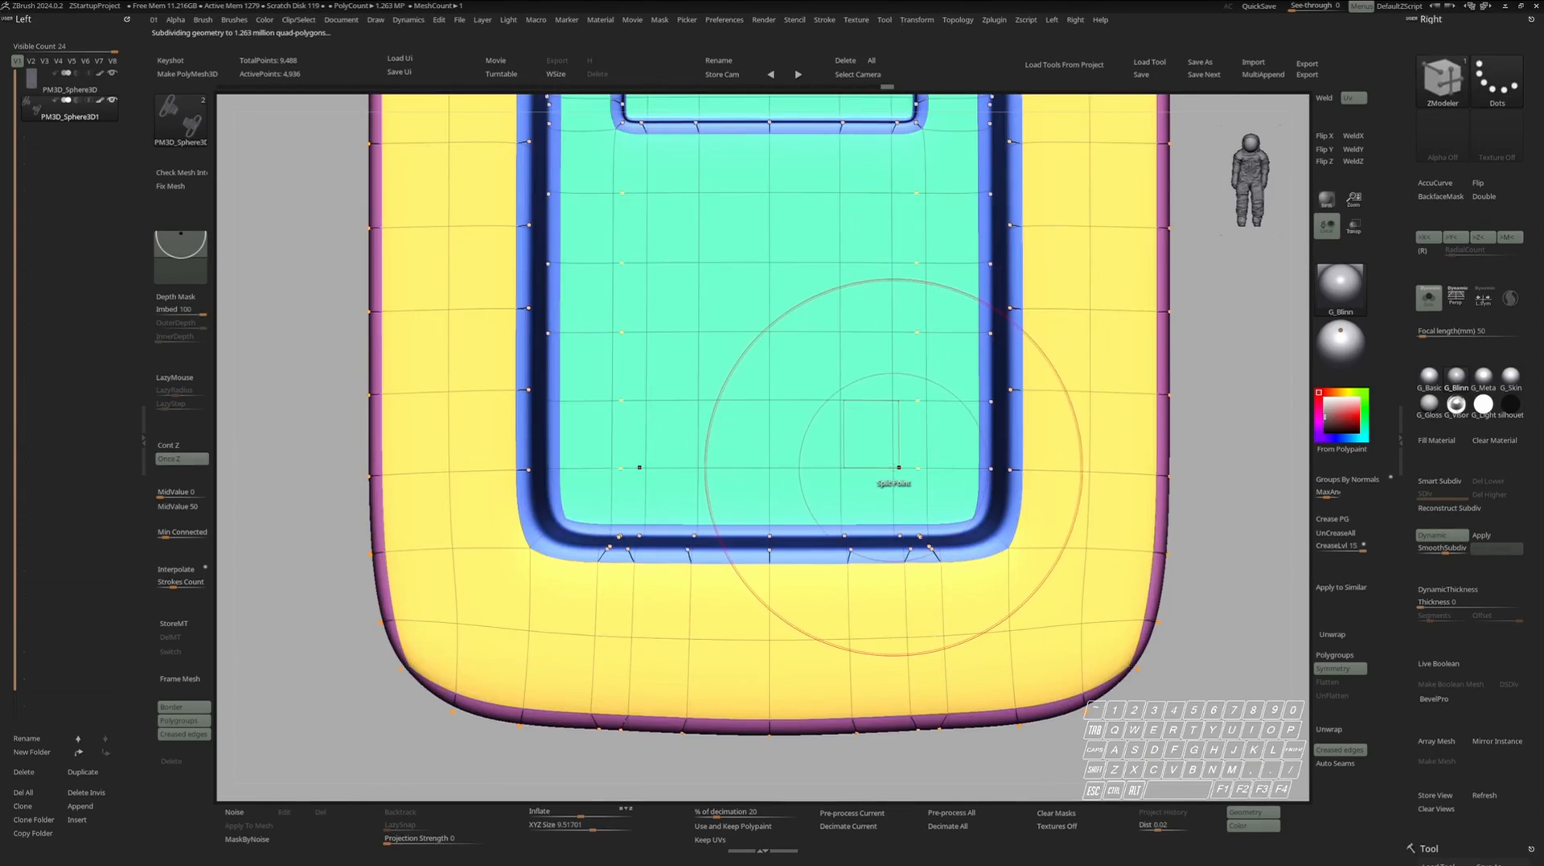
{"action": "key", "text": "space"}
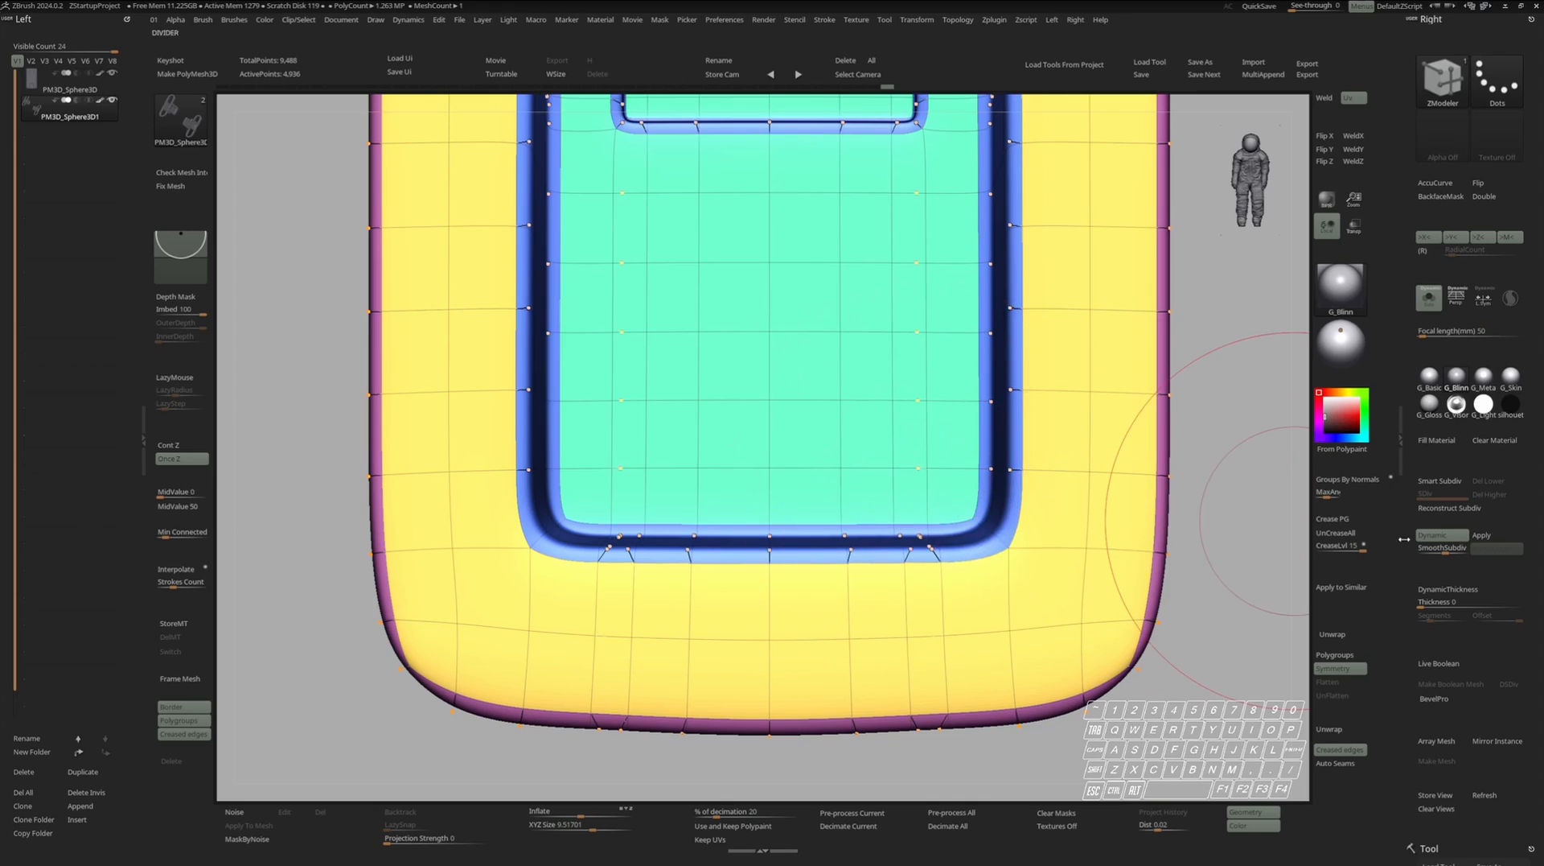
{"action": "left_click", "coordinate": [1442, 535]}
{"action": "right_click_drag", "start_coordinate": [920, 434], "coordinate": [917, 469], "text": "ctrl"}
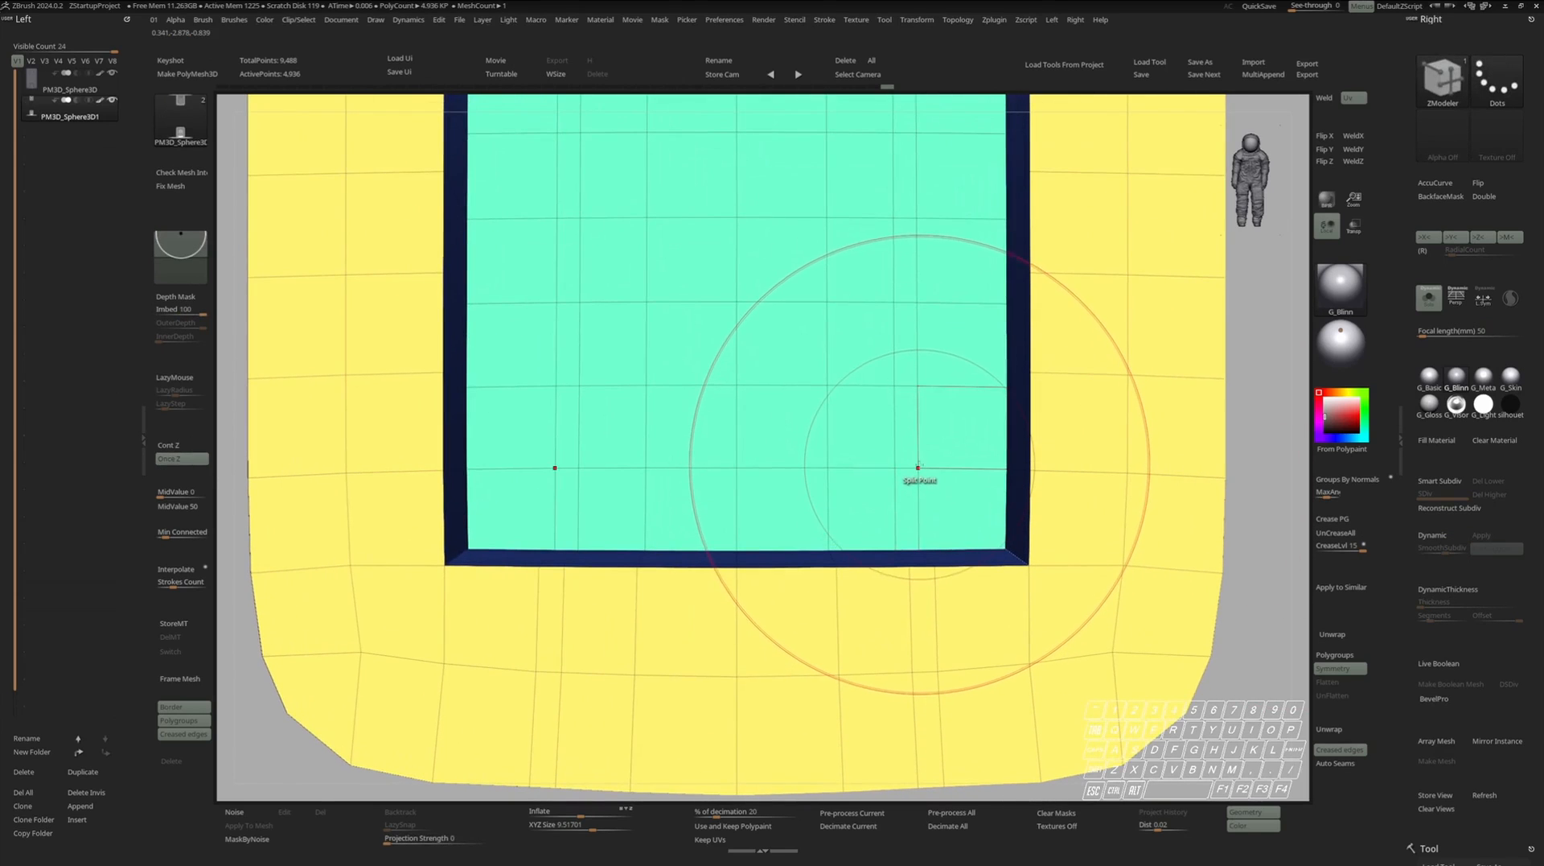
Try splitting a point near the recess floor's lower corner into an octagon, and try moving a neighbouring point.
{"action": "key", "text": "space"}
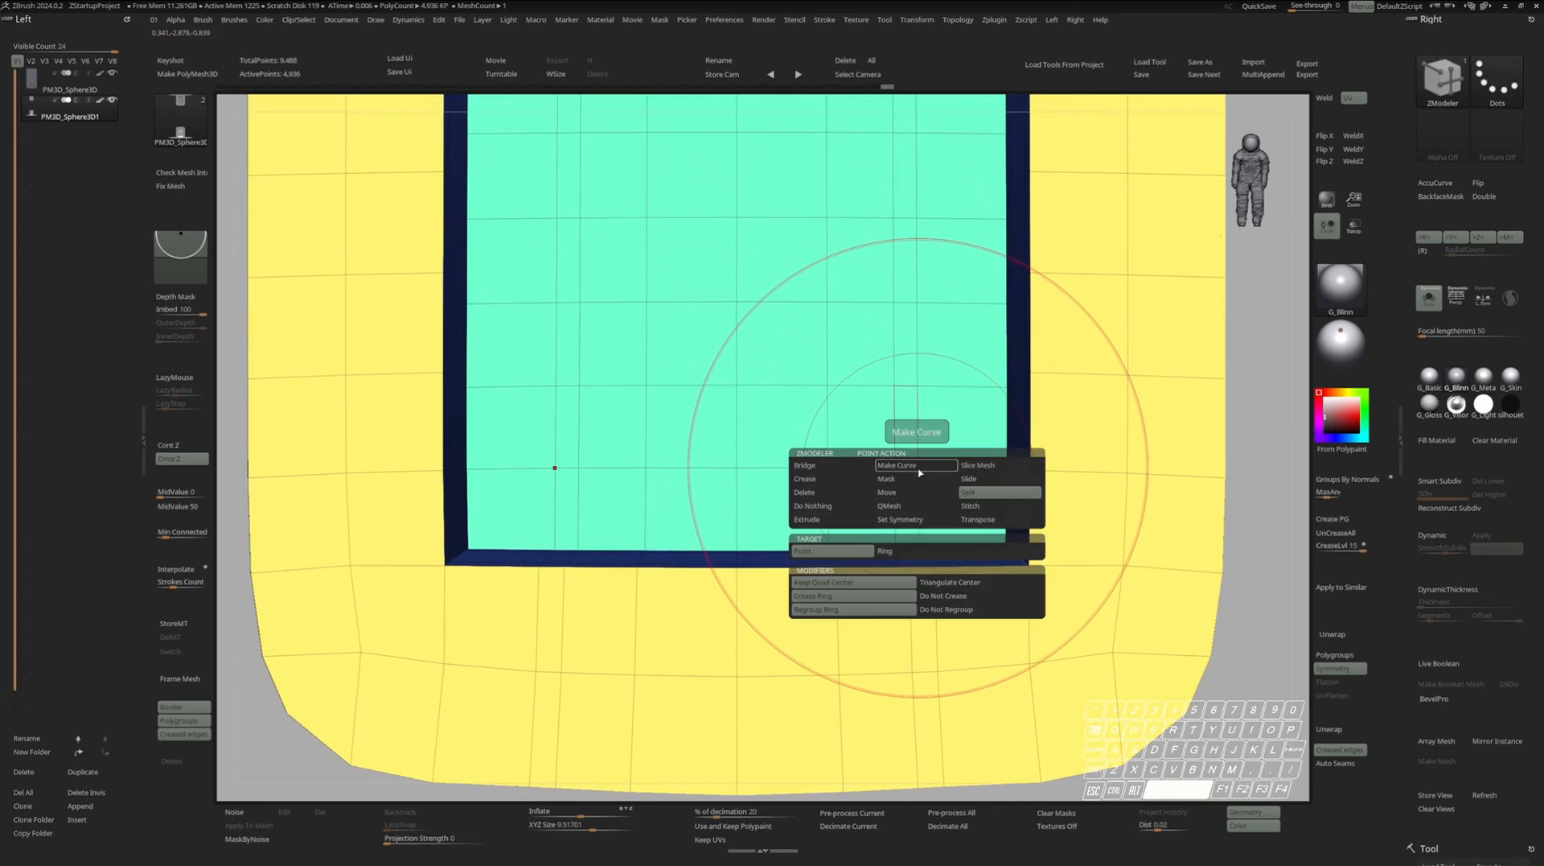
{"action": "left_click", "coordinate": [918, 468]}
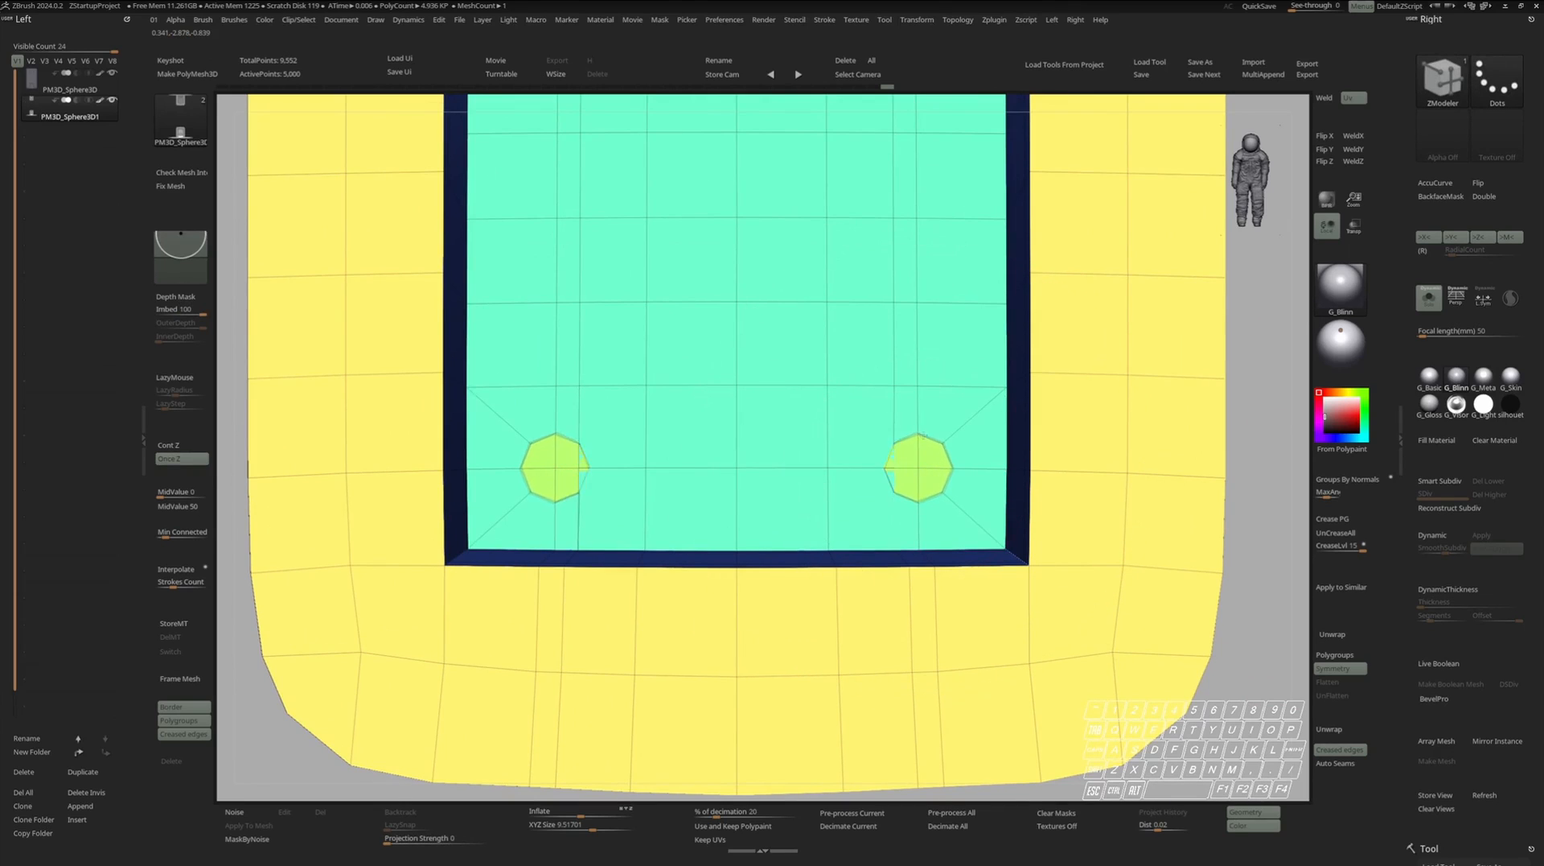
{"action": "key", "text": "ctrl+z"}
{"action": "key", "text": "space"}
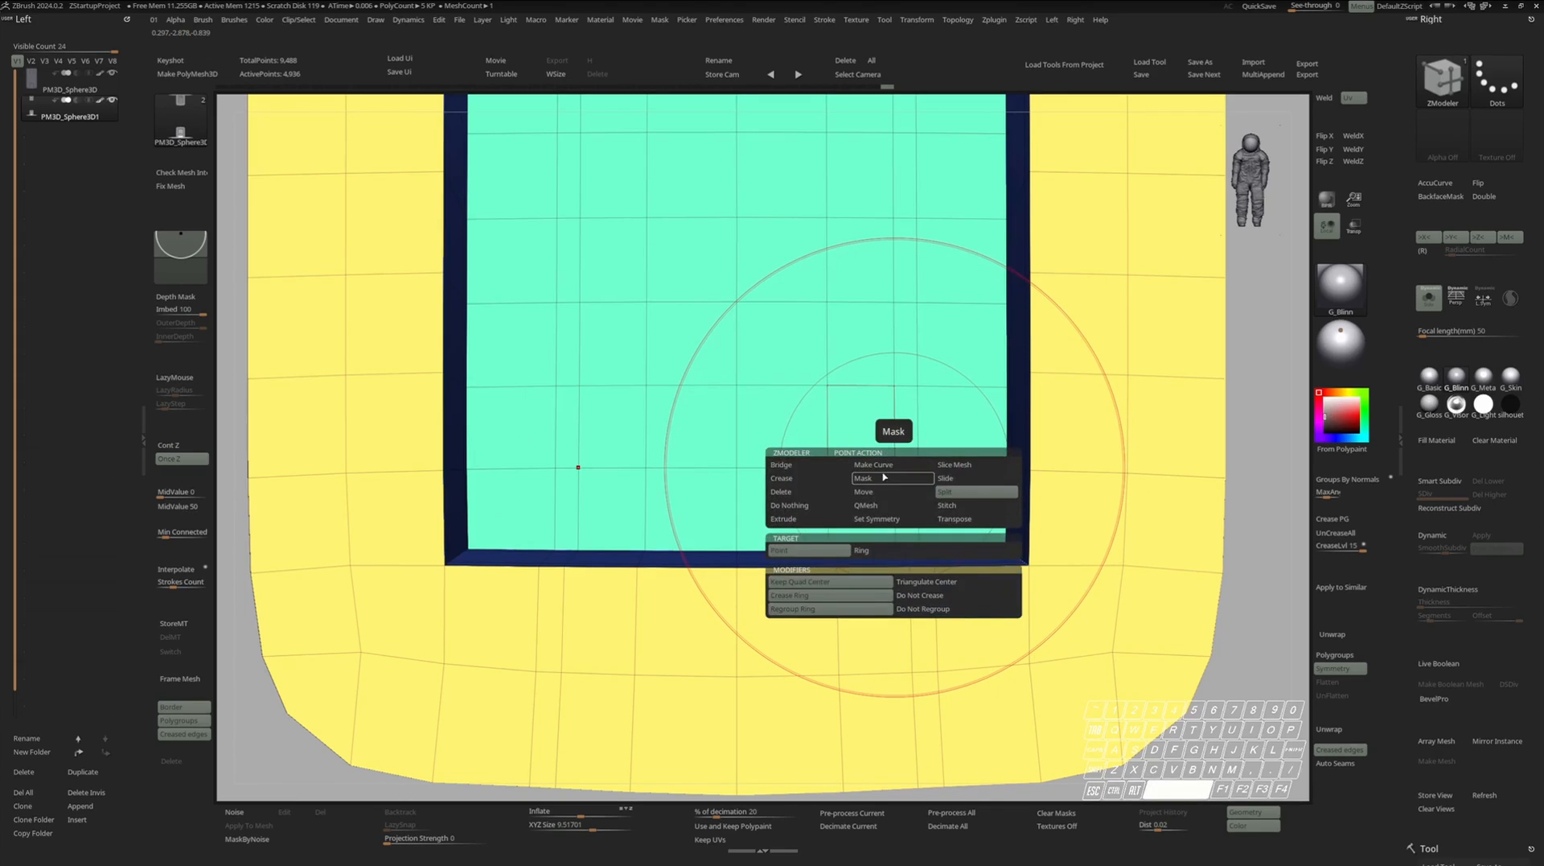
{"action": "left_click", "coordinate": [877, 491]}
{"action": "left_click_drag", "start_coordinate": [896, 466], "coordinate": [849, 464]}
{"action": "key", "text": "ctrl+z"}
Mask around the edge points beside the recess floor's lower corners, shift those points towards the centre, and clear the mask.
{"action": "right_click_drag", "start_coordinate": [884, 451], "coordinate": [901, 435], "text": "ctrl"}
{"action": "right_click_drag", "start_coordinate": [901, 434], "coordinate": [888, 436], "text": "alt"}
{"action": "right_click_drag", "start_coordinate": [888, 436], "coordinate": [890, 457], "text": "ctrl"}
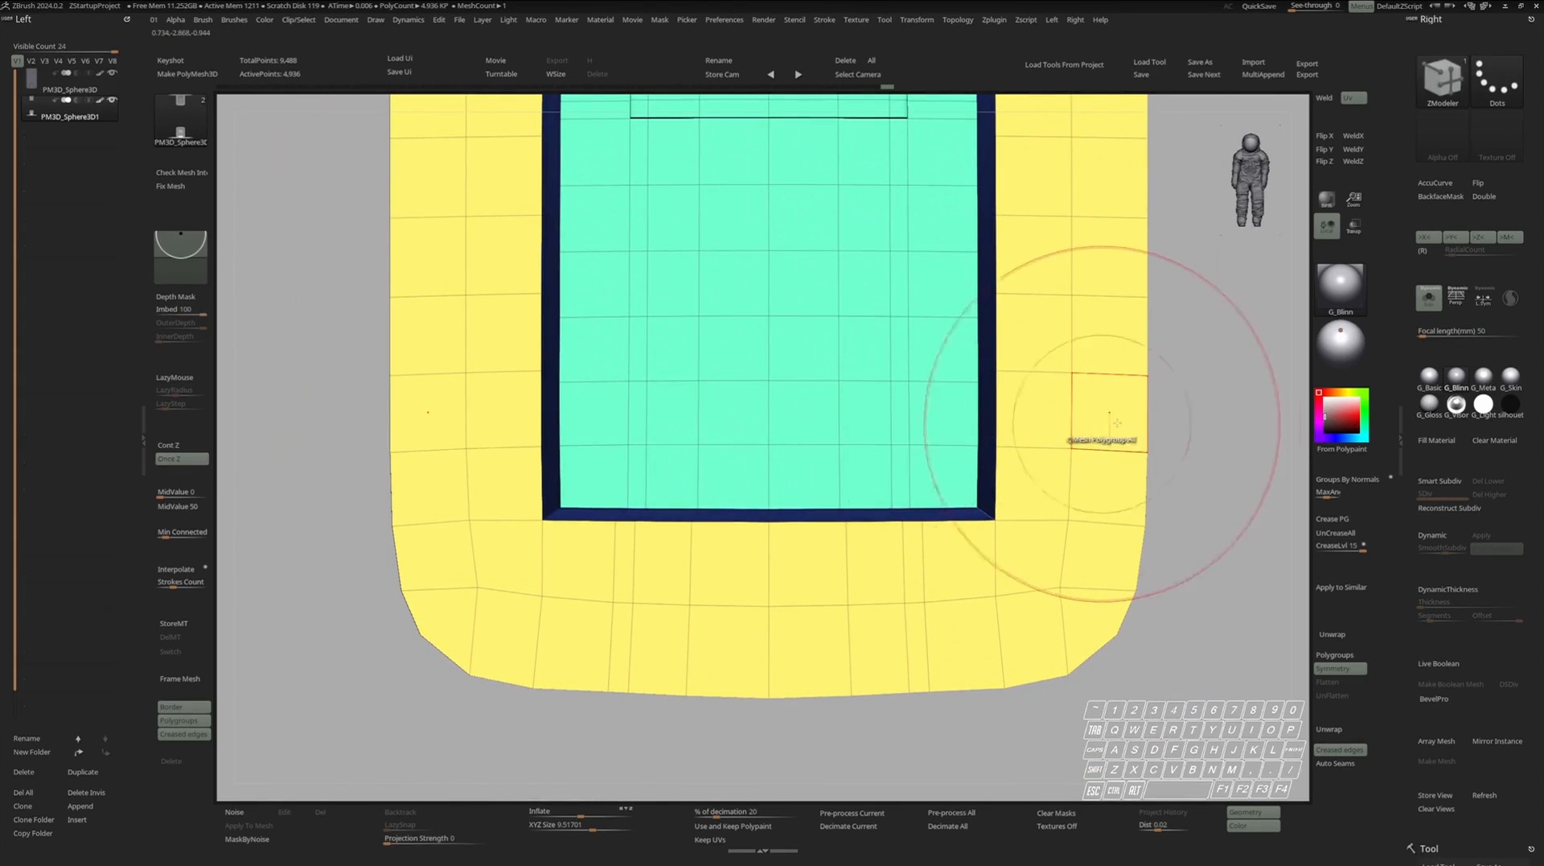
{"action": "key", "text": "ctrl+space"}
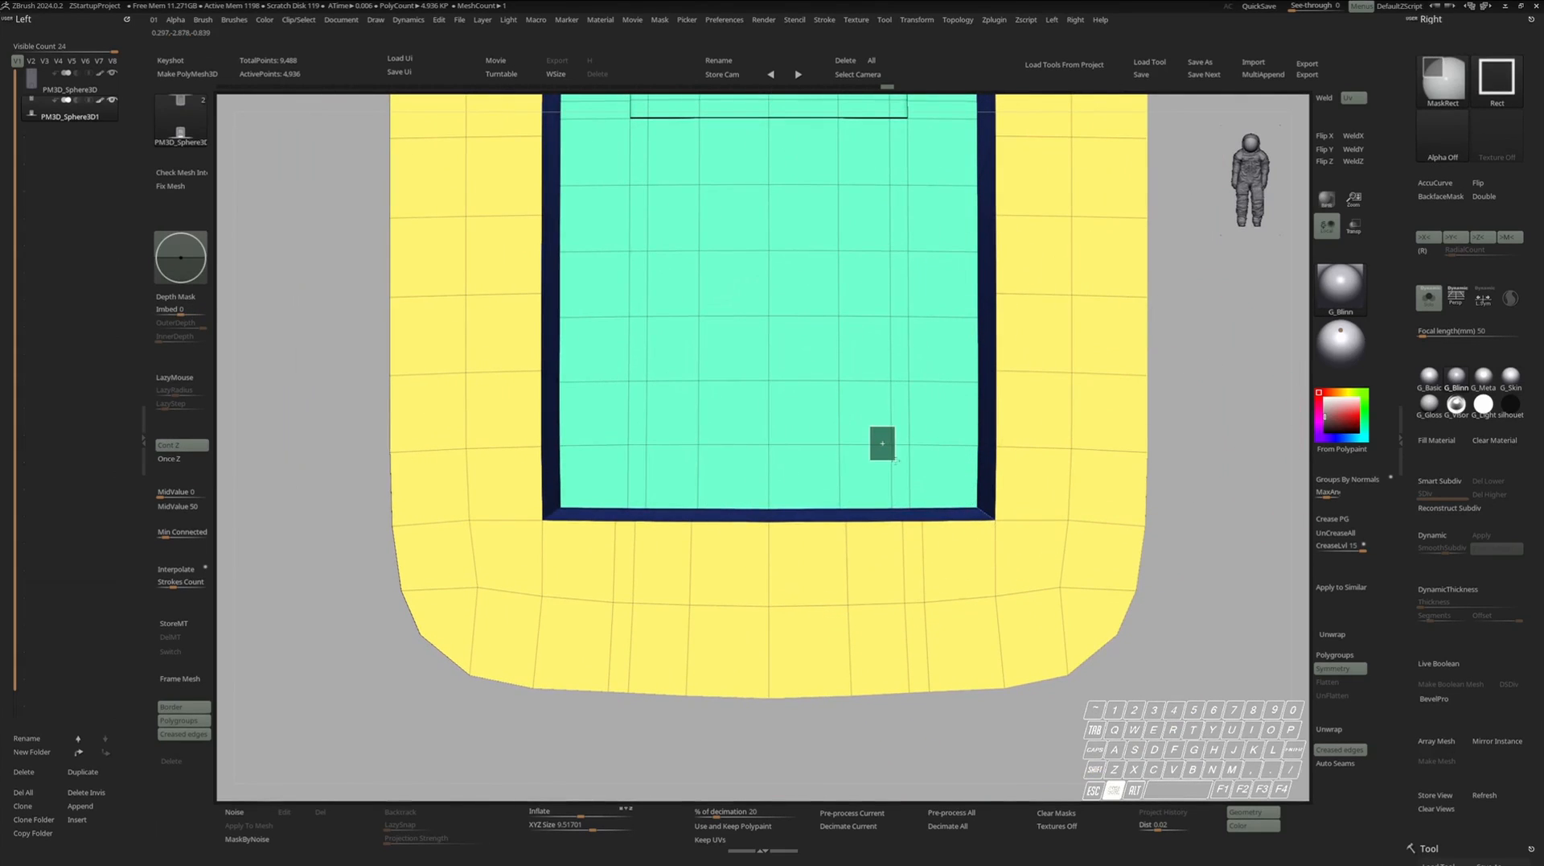
{"action": "left_click_drag", "start_coordinate": [898, 458], "coordinate": [899, 459], "text": "ctrl"}
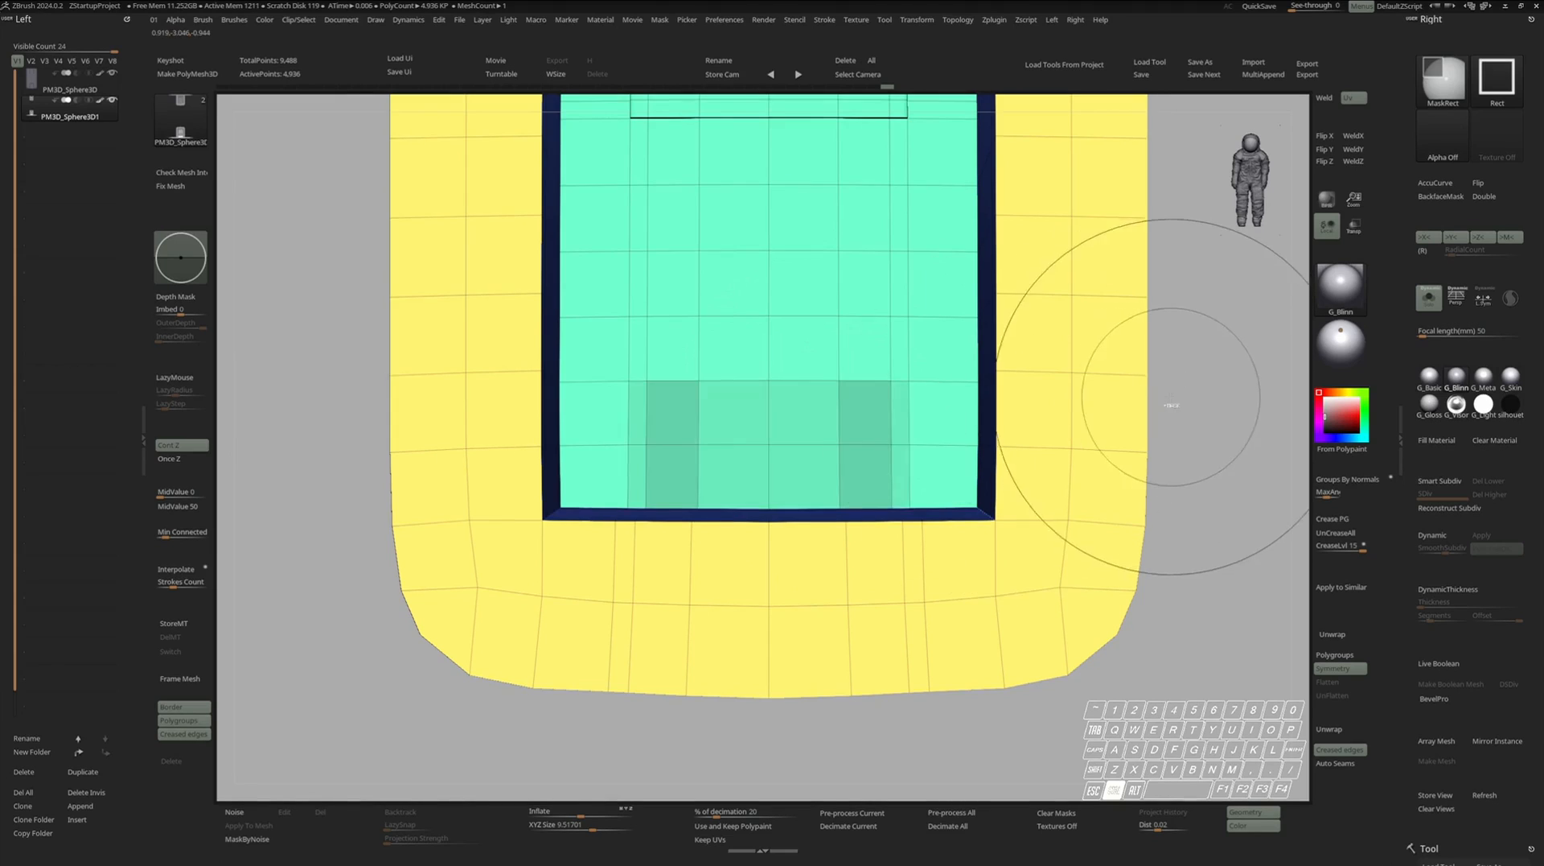
{"action": "left_click", "coordinate": [1172, 403], "text": "ctrl"}
{"action": "key", "text": "w"}
{"action": "left_click_drag", "start_coordinate": [789, 364], "coordinate": [746, 364]}
{"action": "key", "text": "q"}
{"action": "left_click_drag", "start_coordinate": [1189, 380], "coordinate": [1178, 394], "text": "ctrl"}
{"action": "left_click_drag", "start_coordinate": [909, 444], "coordinate": [913, 440]}
Set the point action to Split, split the two lower-corner points into small octagons, and extrude them as round details.
{"action": "key", "text": "space"}
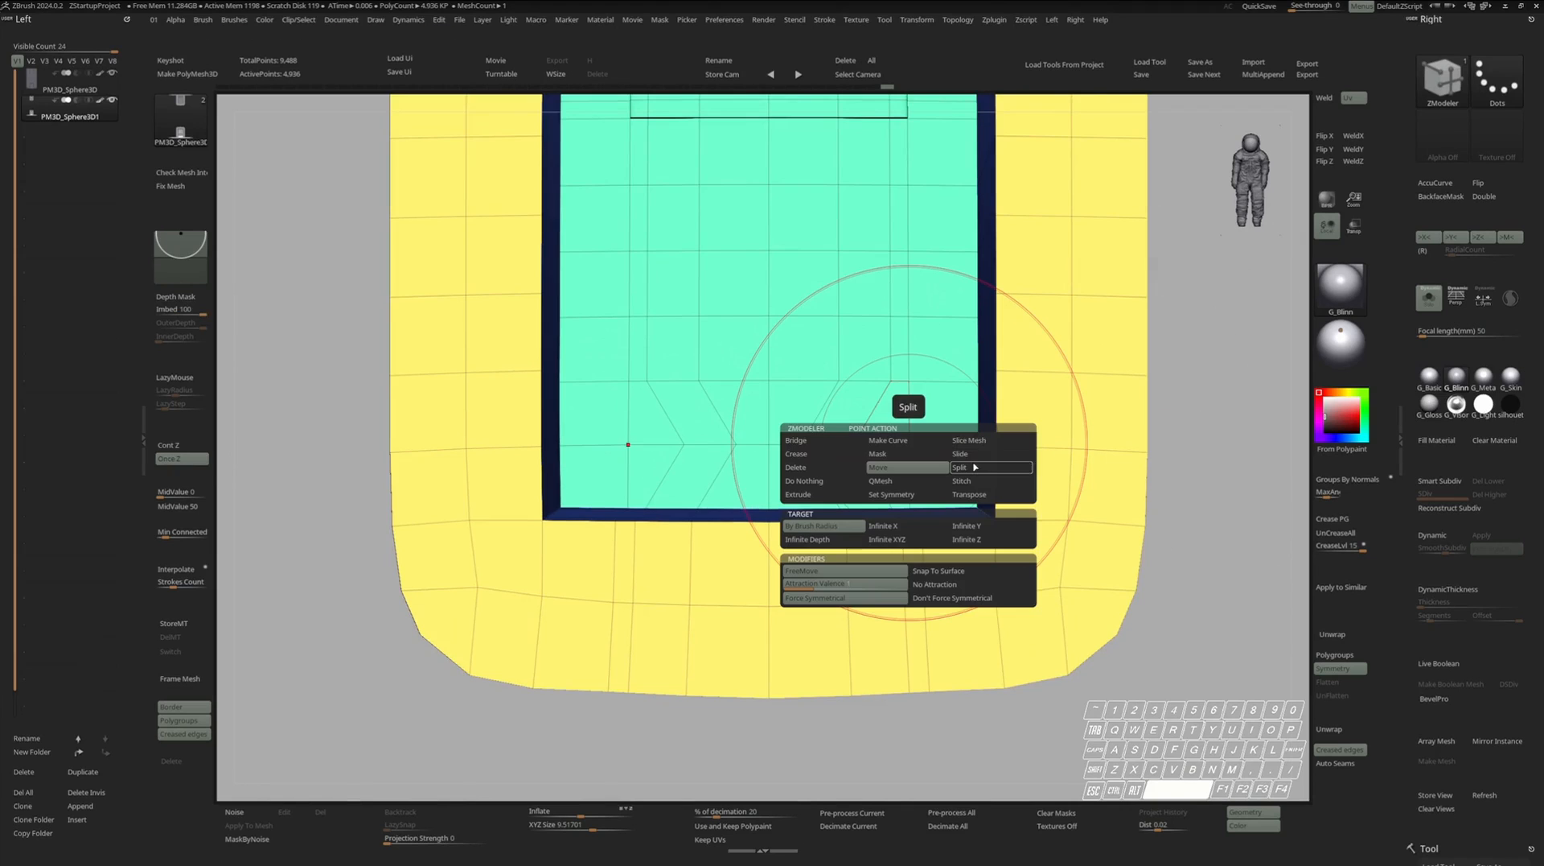
{"action": "left_click", "coordinate": [970, 458]}
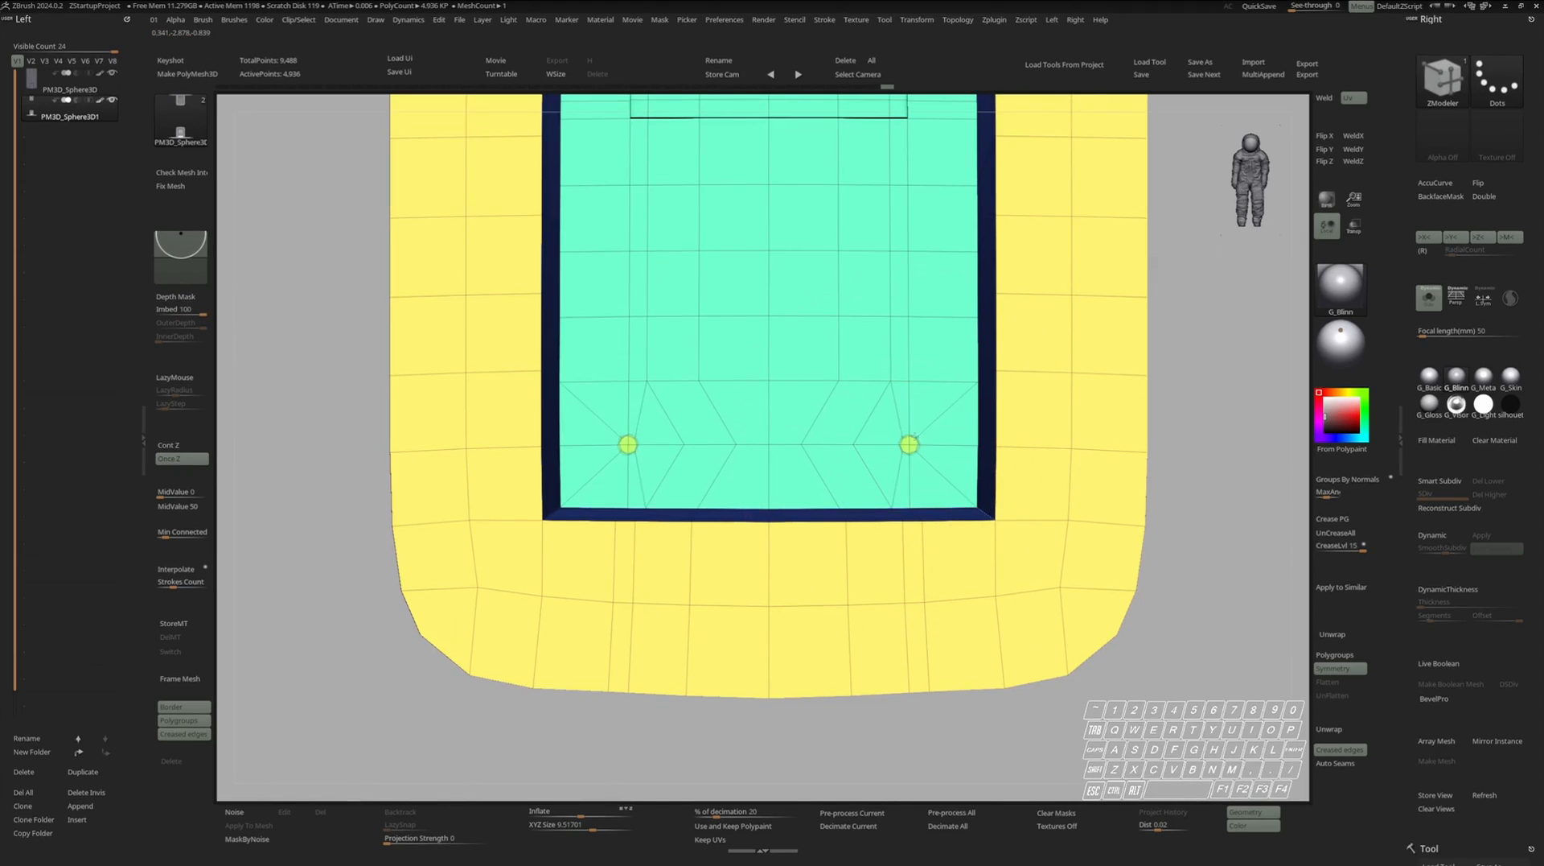
{"action": "right_click_drag", "start_coordinate": [922, 430], "coordinate": [917, 438]}
{"action": "left_click_drag", "start_coordinate": [911, 444], "coordinate": [912, 458]}
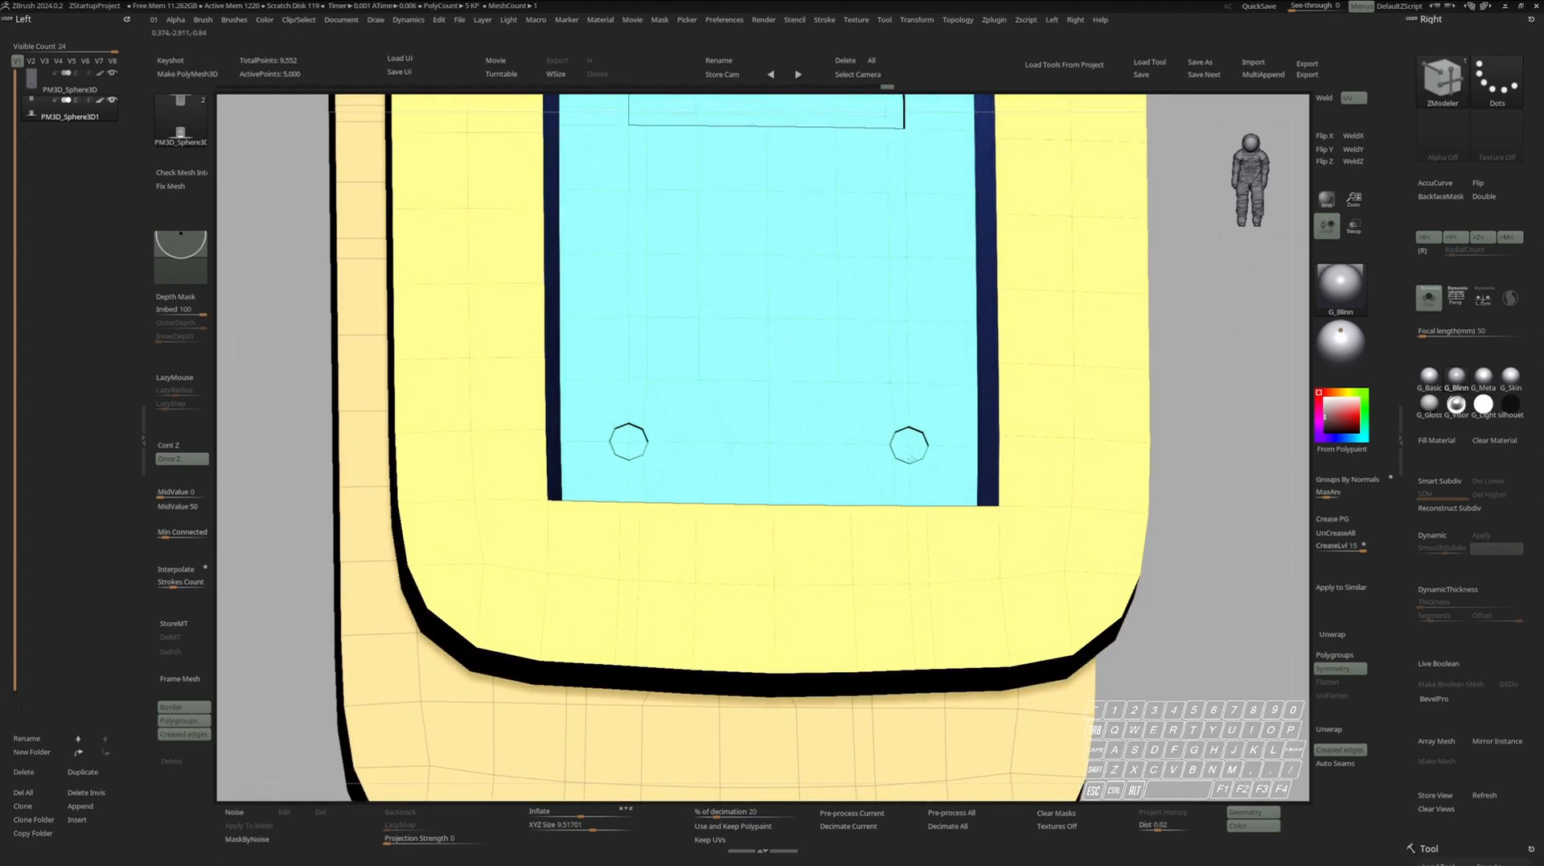
{"action": "right_click_drag", "start_coordinate": [906, 476], "coordinate": [1300, 483]}
{"action": "key", "text": "shift+f"}
{"action": "key", "text": "s"}
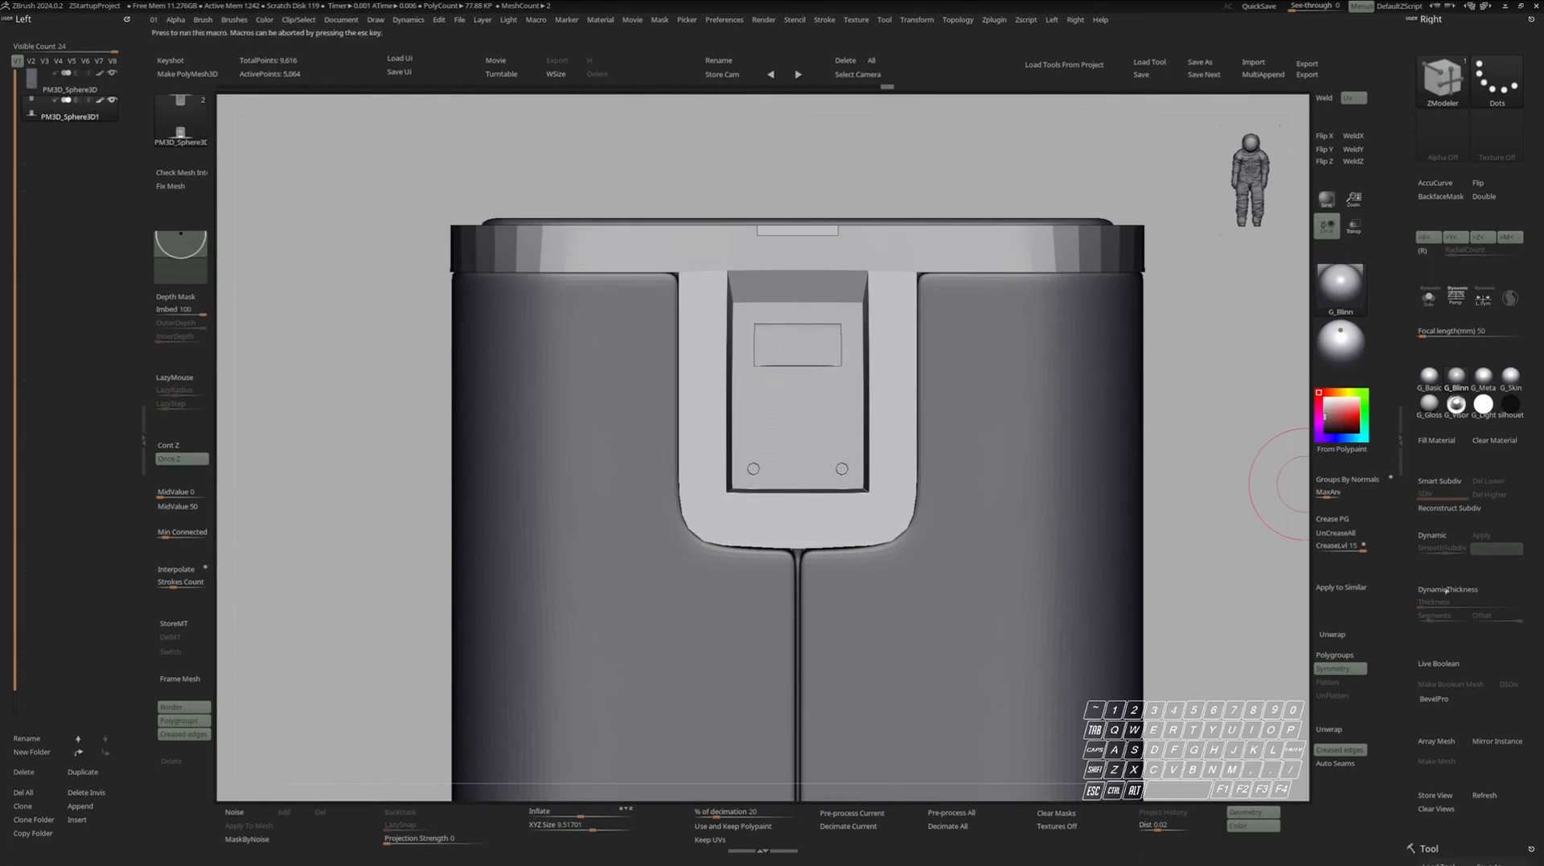
Preview the recess and its round details with dynamic subdivision and polyframe, and return to the unsmoothed mesh.
{"action": "left_click", "coordinate": [1439, 540]}
{"action": "right_click_drag", "start_coordinate": [905, 482], "coordinate": [1015, 402]}
{"action": "right_click_drag", "start_coordinate": [1015, 403], "coordinate": [948, 467]}
{"action": "right_click_drag", "start_coordinate": [948, 467], "coordinate": [971, 402], "text": "ctrl"}
{"action": "right_click_drag", "start_coordinate": [972, 402], "coordinate": [965, 350], "text": "ctrl"}
{"action": "right_click_drag", "start_coordinate": [965, 350], "coordinate": [933, 402], "text": "alt"}
{"action": "key", "text": "shift+f"}
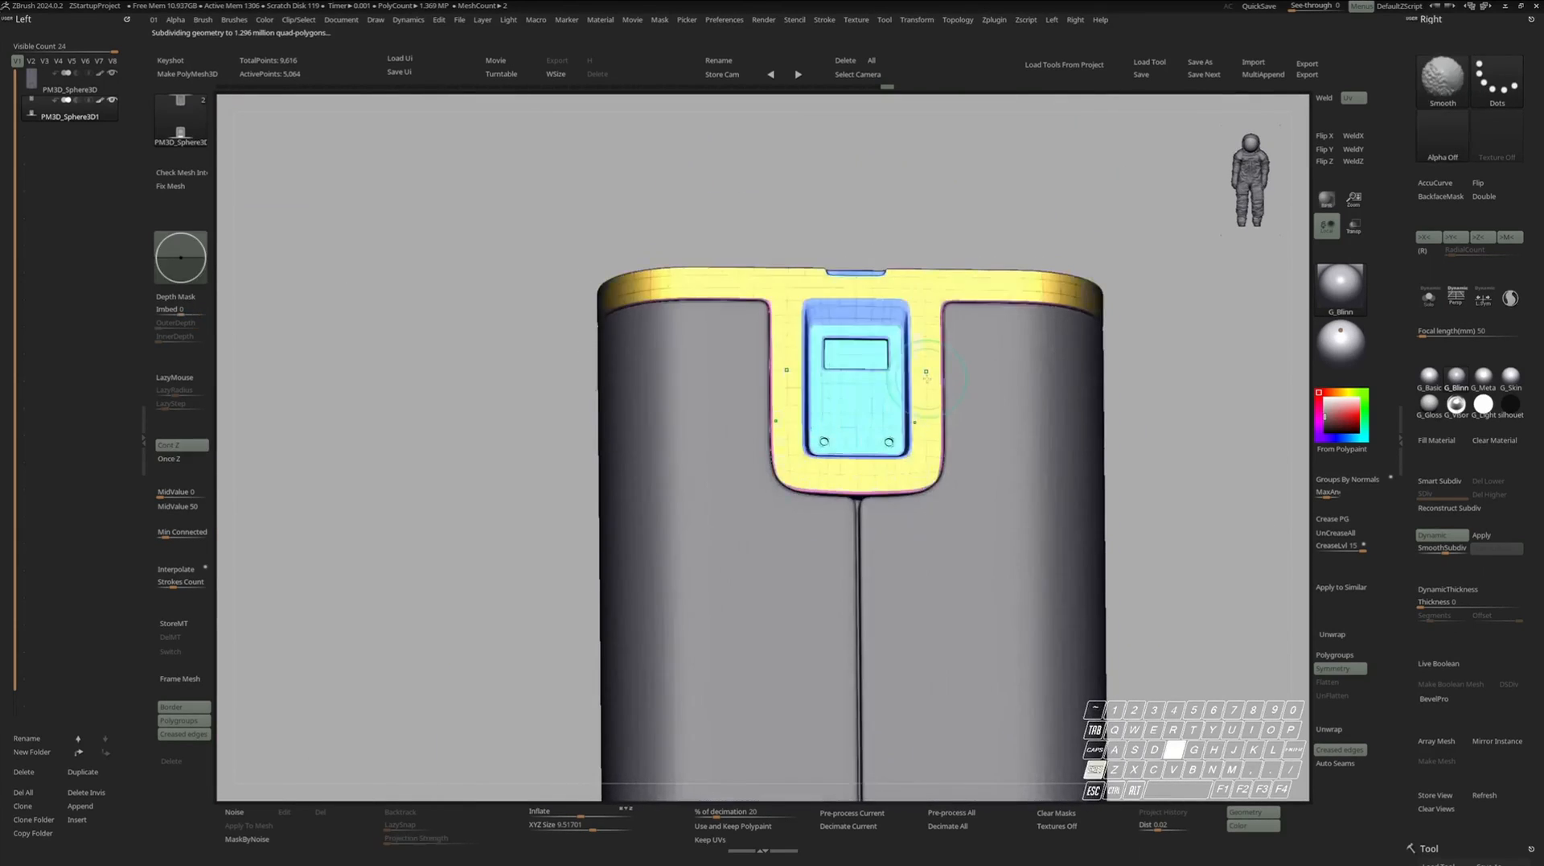
{"action": "right_click_drag", "start_coordinate": [921, 294], "coordinate": [909, 337], "text": "ctrl"}
{"action": "key", "text": "shift+d"}
Isolate the frame strips on both sides of the recess and bevel their centre edges into narrow panels with pointed ends.
{"action": "key", "text": "r"}
{"action": "key", "text": "s"}
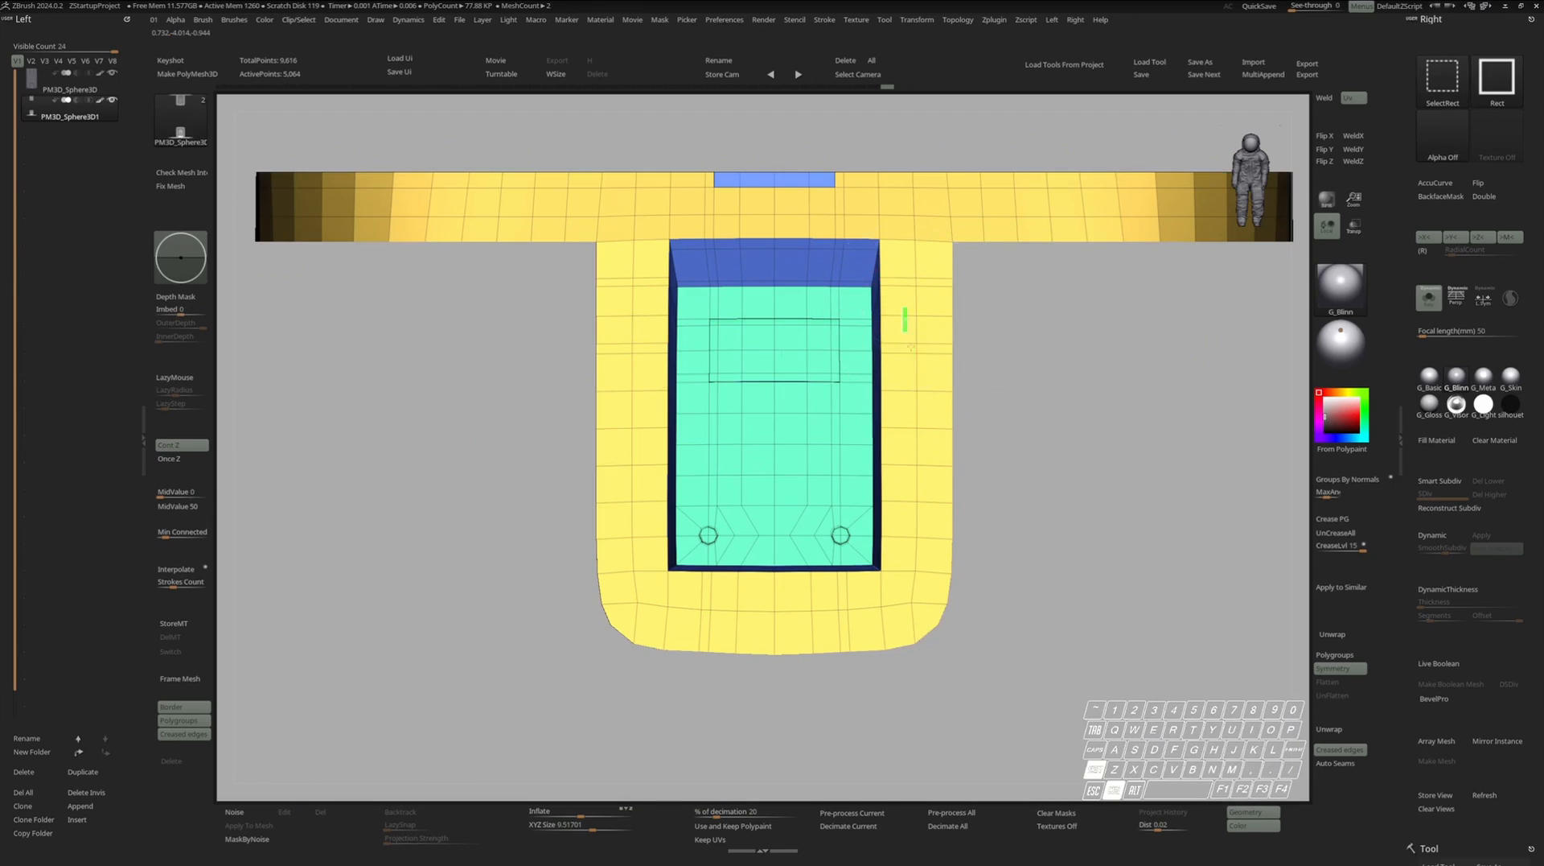
{"action": "left_click_drag", "start_coordinate": [930, 529], "coordinate": [930, 530], "text": "ctrl+shift"}
{"action": "right_click_drag", "start_coordinate": [960, 467], "coordinate": [919, 382]}
{"action": "right_click_drag", "start_coordinate": [919, 382], "coordinate": [917, 426], "text": "ctrl"}
{"action": "right_click_drag", "start_coordinate": [917, 426], "coordinate": [917, 418], "text": "shift"}
{"action": "key", "text": "space"}
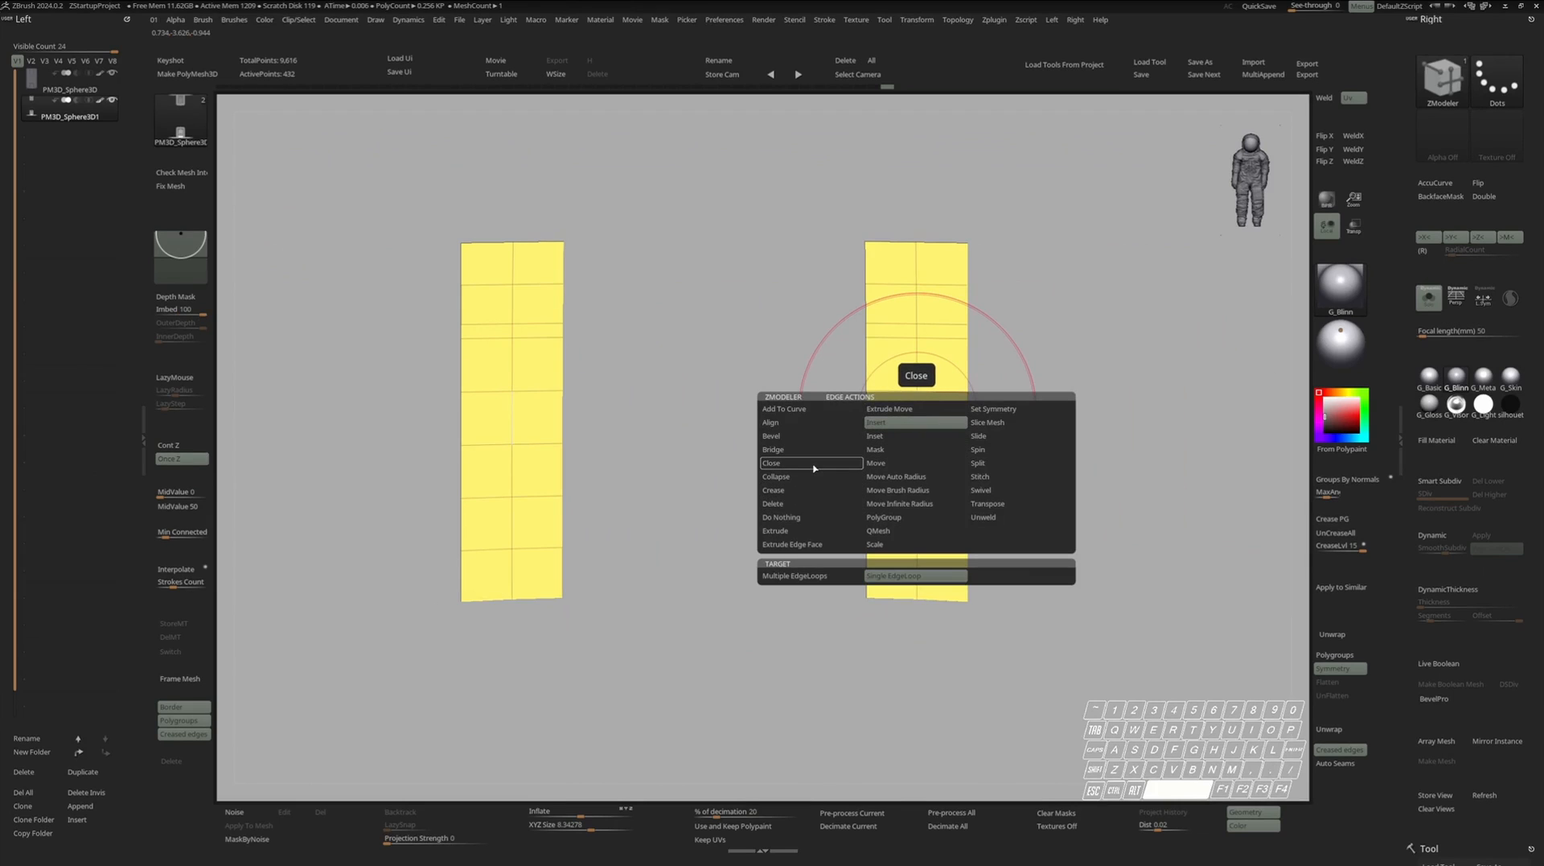
{"action": "left_click", "coordinate": [816, 436]}
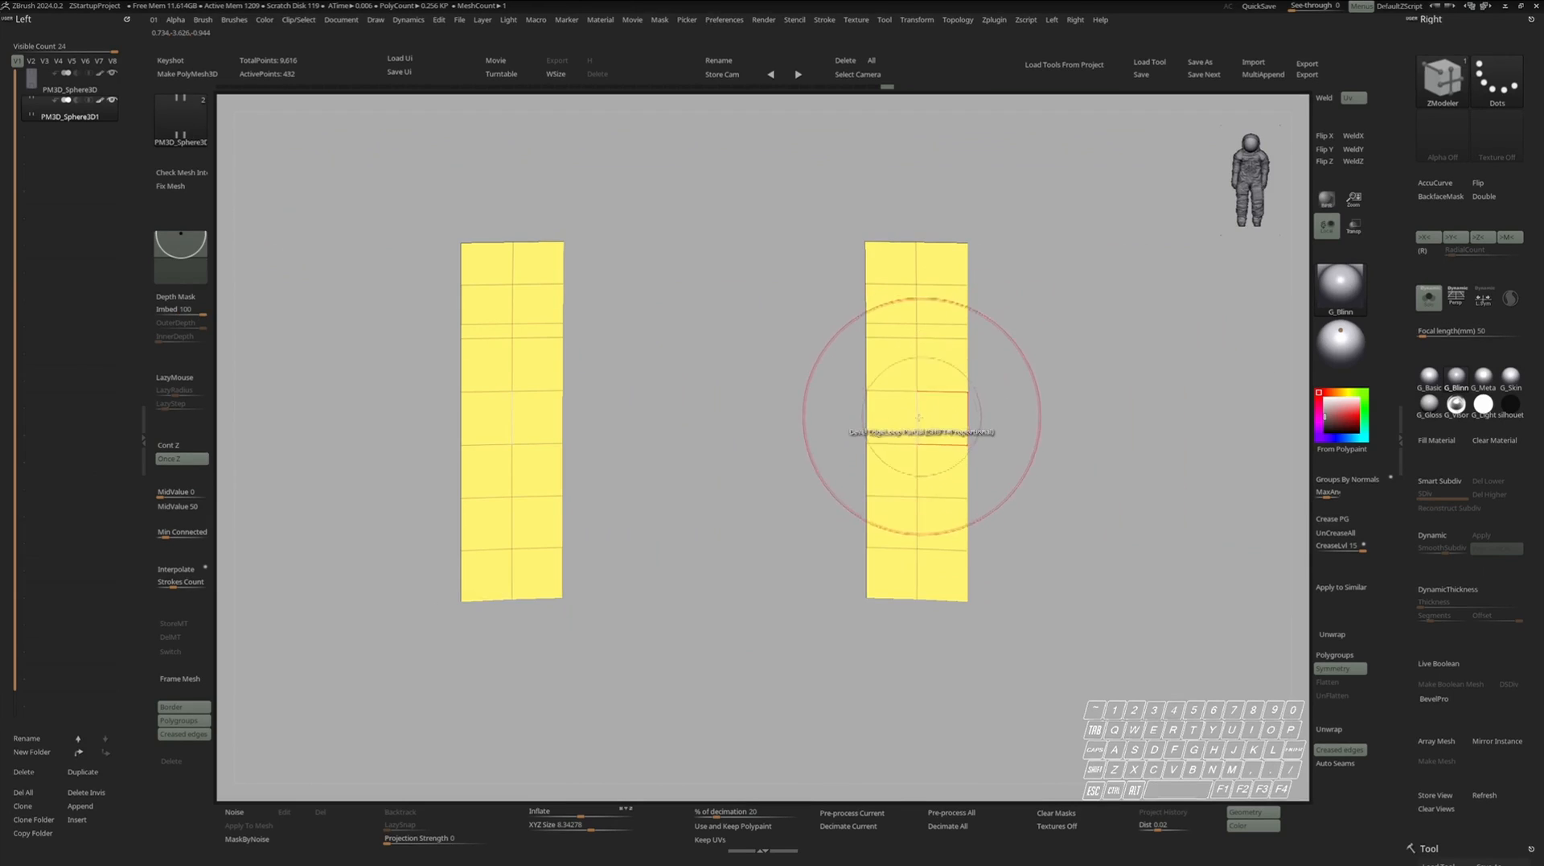
{"action": "left_click_drag", "start_coordinate": [917, 424], "coordinate": [933, 418]}
{"action": "left_click", "coordinate": [1018, 373], "text": "ctrl+shift"}
Extrude the rectangular faces of both narrow panels outward, leaving out their triangular ends.
{"action": "right_click_drag", "start_coordinate": [1016, 373], "coordinate": [926, 405], "text": "ctrl"}
{"action": "left_click_drag", "start_coordinate": [909, 375], "coordinate": [910, 566], "text": "alt"}
{"action": "right_click_drag", "start_coordinate": [911, 559], "coordinate": [905, 457]}
{"action": "left_click_drag", "start_coordinate": [905, 456], "coordinate": [908, 461]}
{"action": "mouse_move", "coordinate": [910, 456]}
{"action": "right_mouse_down"}
{"action": "mouse_move", "coordinate": [914, 475]}
{"action": "mouse_move", "coordinate": [966, 463]}
{"action": "mouse_move", "coordinate": [927, 462]}
{"action": "right_mouse_up"}
{"action": "key", "text": "w"}
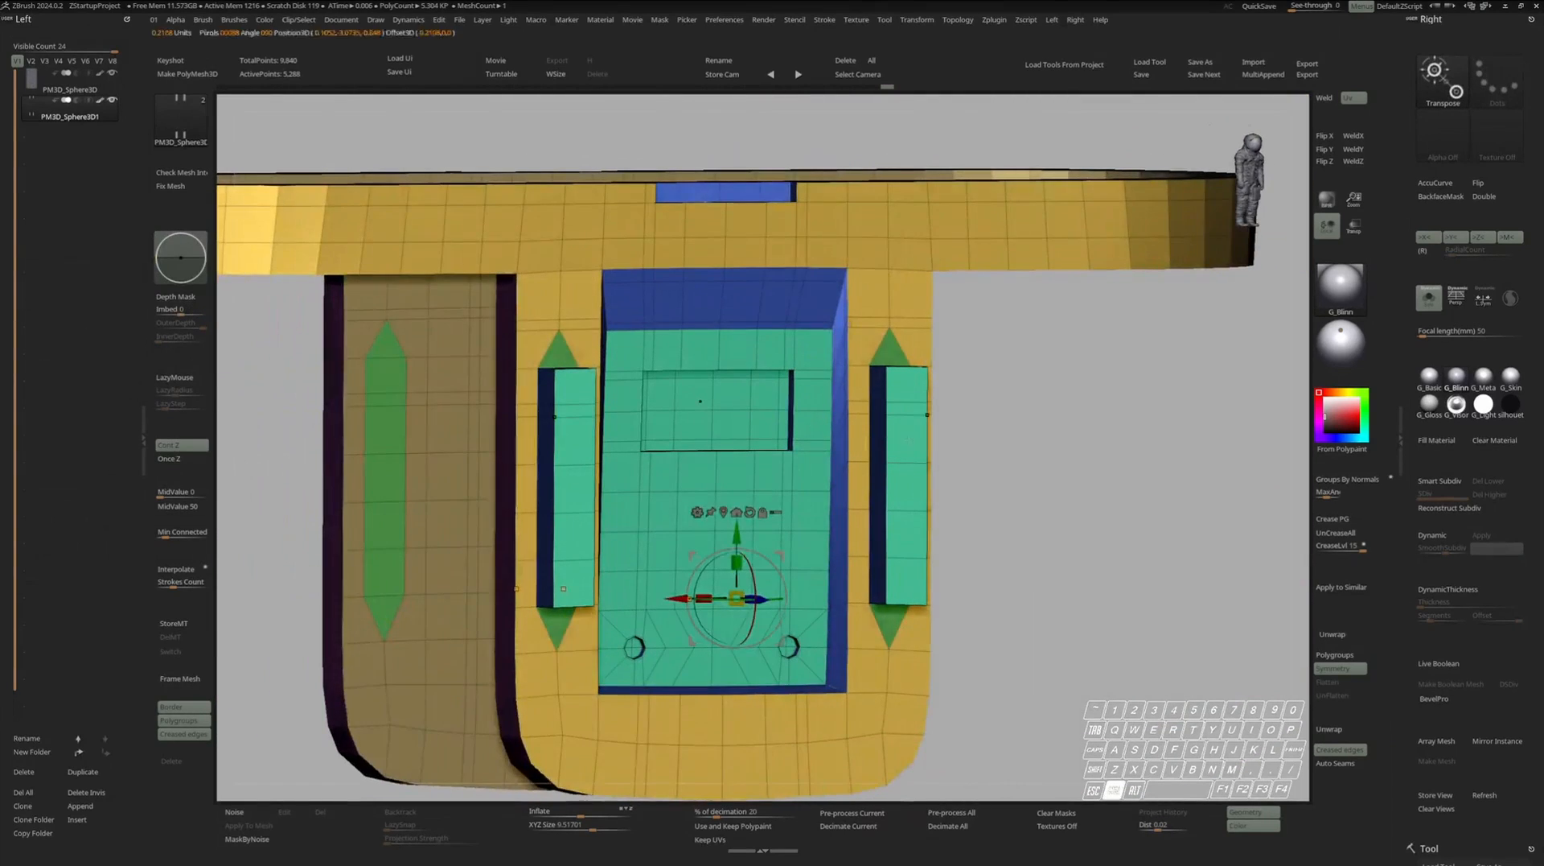
Mask everything except the top faces of the two raised strips and place the transform gizmo on them.
{"action": "left_click", "coordinate": [909, 438], "text": "ctrl"}
{"action": "left_click_drag", "start_coordinate": [985, 483], "coordinate": [1001, 502], "text": "ctrl"}
{"action": "key", "text": "q"}
{"action": "mouse_move", "coordinate": [982, 500]}
{"action": "right_mouse_down"}
{"action": "mouse_move", "coordinate": [1015, 471]}
{"action": "mouse_move", "coordinate": [1011, 397]}
{"action": "right_mouse_up"}
{"action": "key", "text": "ctrl+shift+b"}
{"action": "left_click_drag", "start_coordinate": [1006, 310], "coordinate": [894, 655], "text": "ctrl+shift"}
{"action": "right_click_drag", "start_coordinate": [968, 523], "coordinate": [1034, 455]}
{"action": "left_click", "coordinate": [1067, 449], "text": "ctrl"}
{"action": "left_click", "coordinate": [1062, 443], "text": "ctrl+shift"}
{"action": "left_click", "coordinate": [1058, 439], "text": "ctrl"}
{"action": "key", "text": "w"}
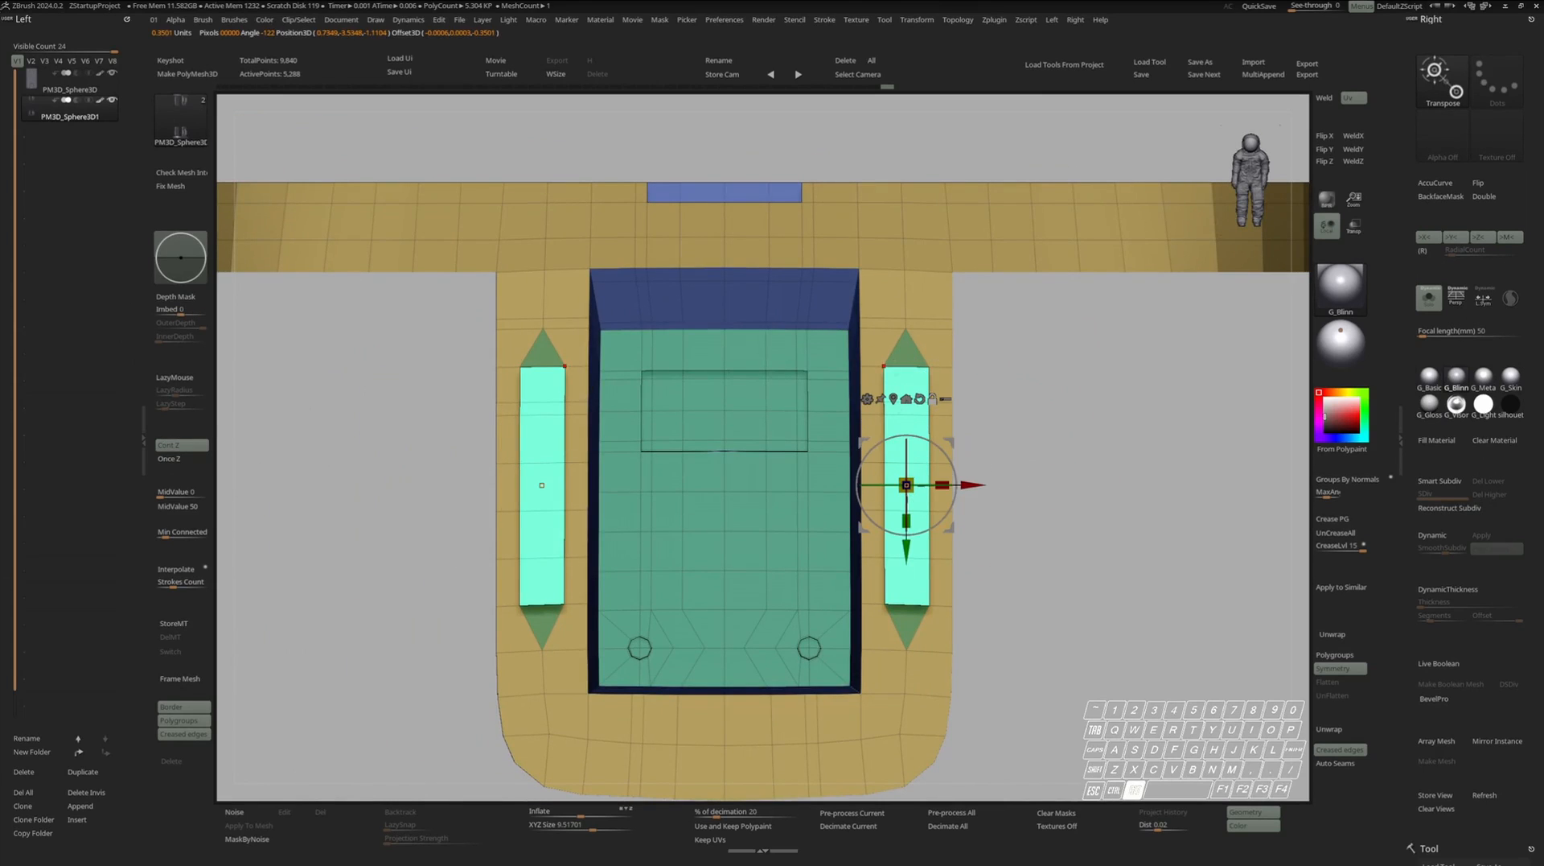
Undo the last change and taper the raised strips by scaling their top faces shorter and narrower.
{"action": "key", "text": "ctrl+z"}
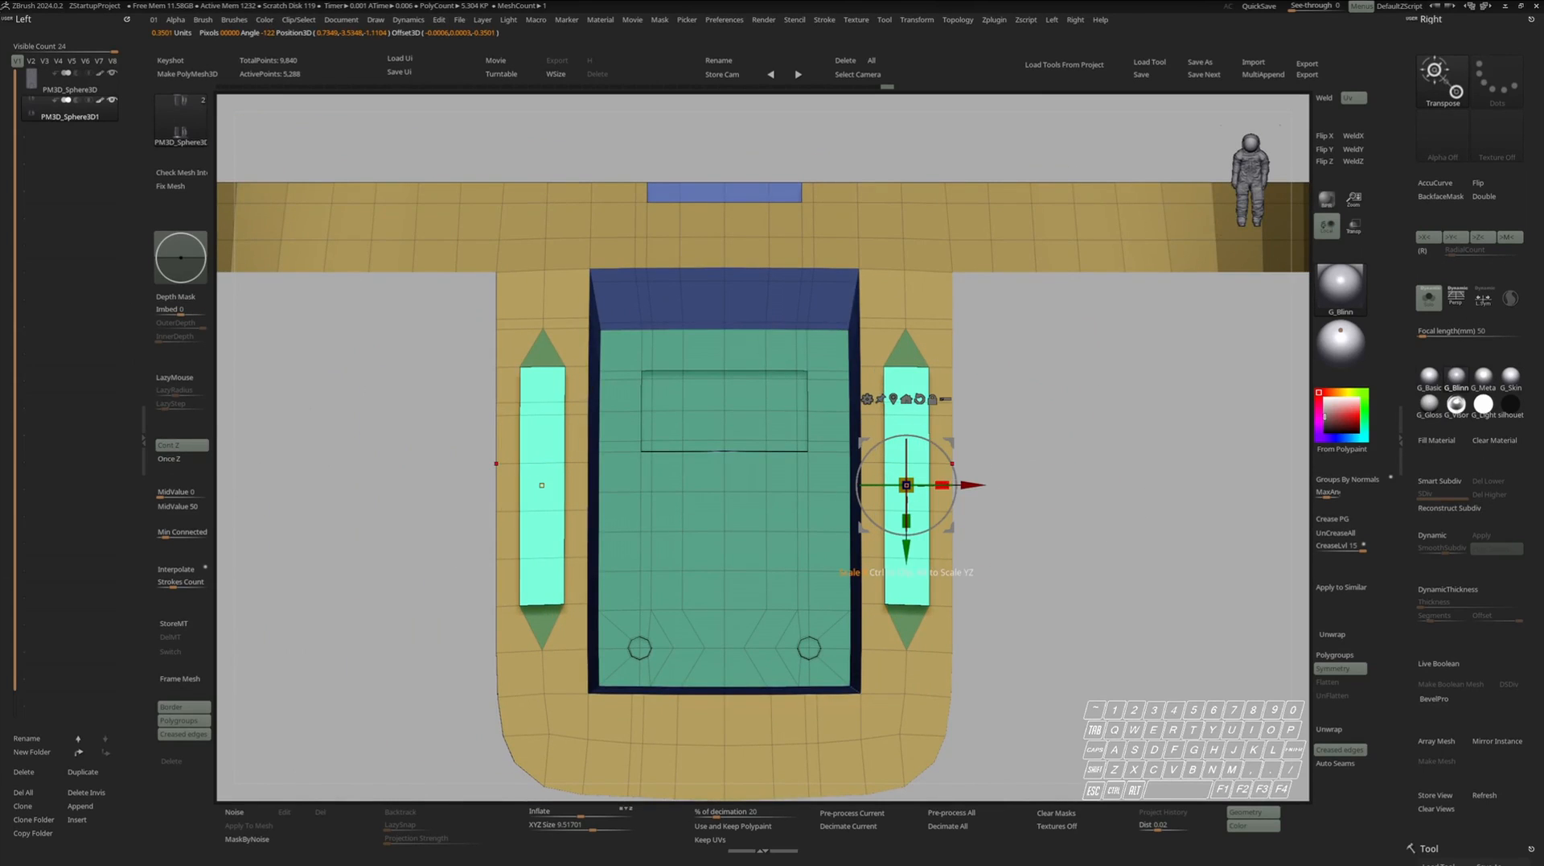
{"action": "right_click_drag", "start_coordinate": [942, 485], "coordinate": [922, 510]}
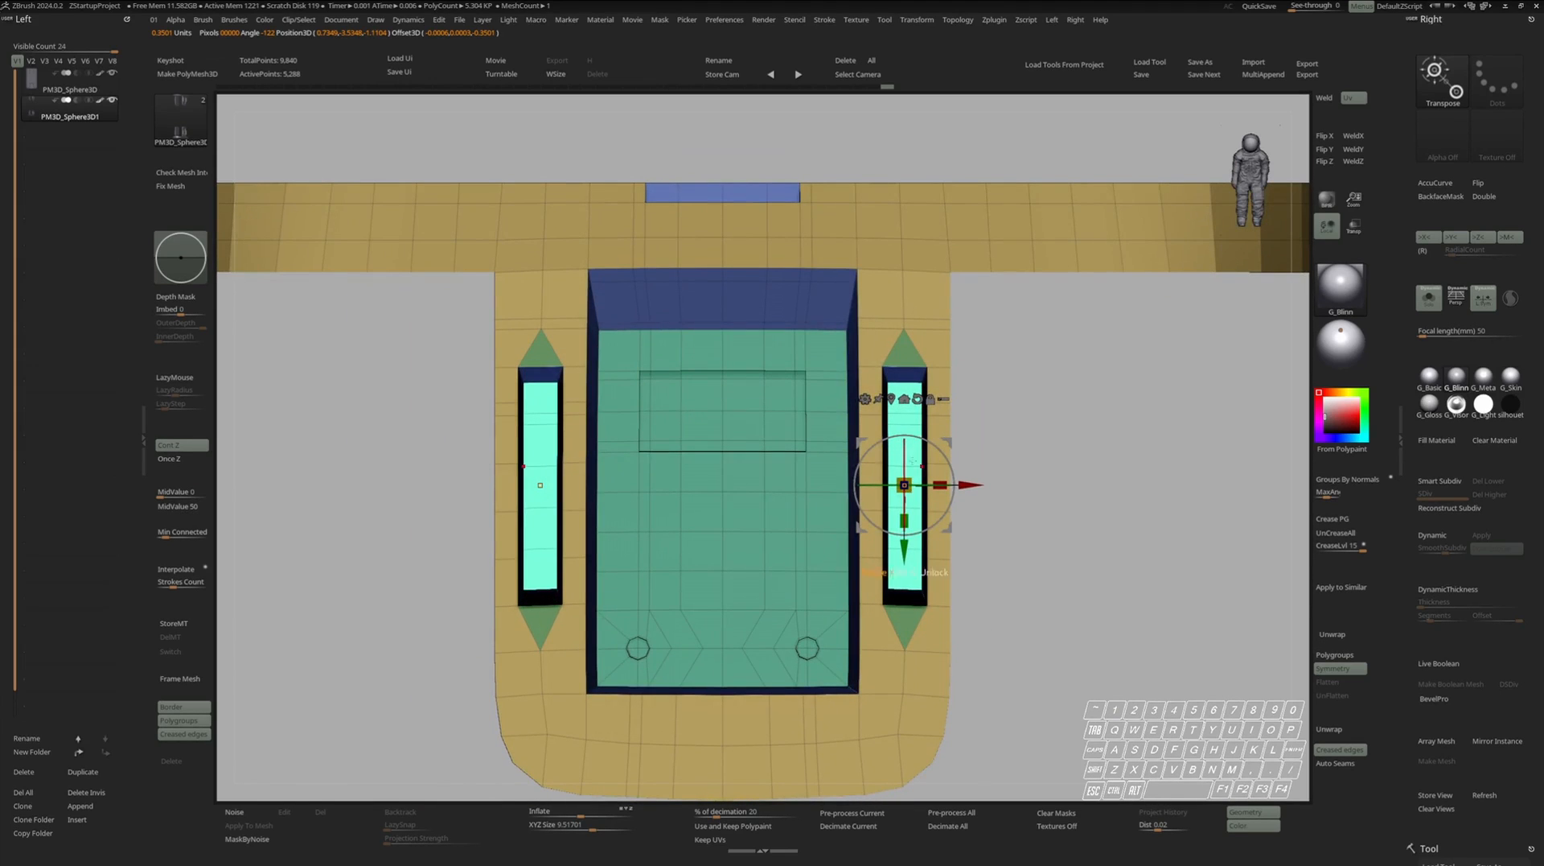
{"action": "right_click_drag", "start_coordinate": [718, 472], "coordinate": [910, 421]}
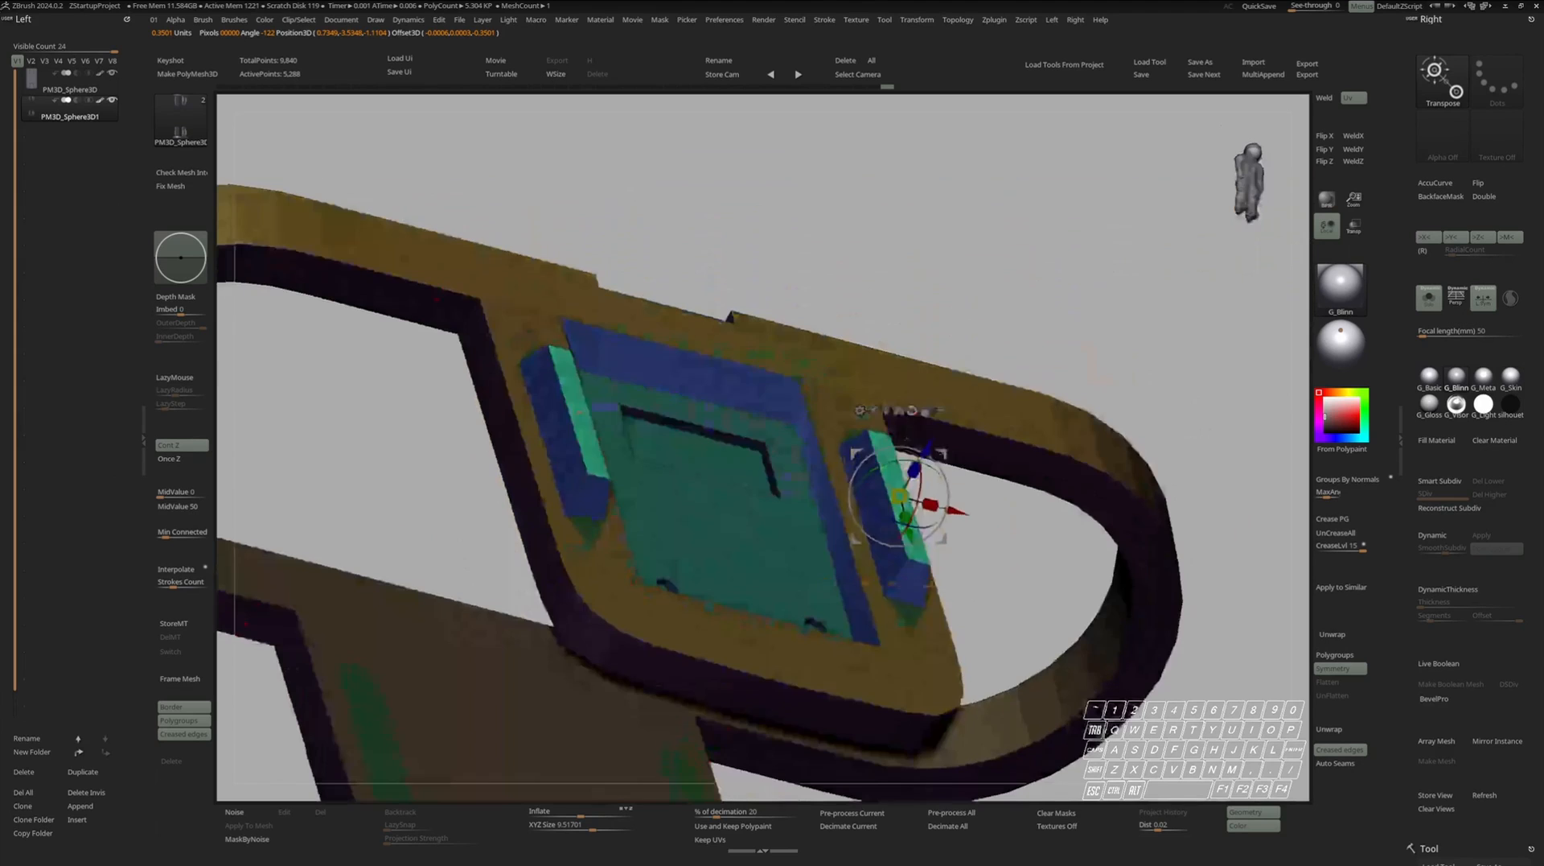
{"action": "left_click_drag", "start_coordinate": [926, 447], "coordinate": [908, 484]}
{"action": "key", "text": "q"}
{"action": "right_click_drag", "start_coordinate": [965, 481], "coordinate": [933, 494], "text": "shift"}
{"action": "key", "text": "w"}
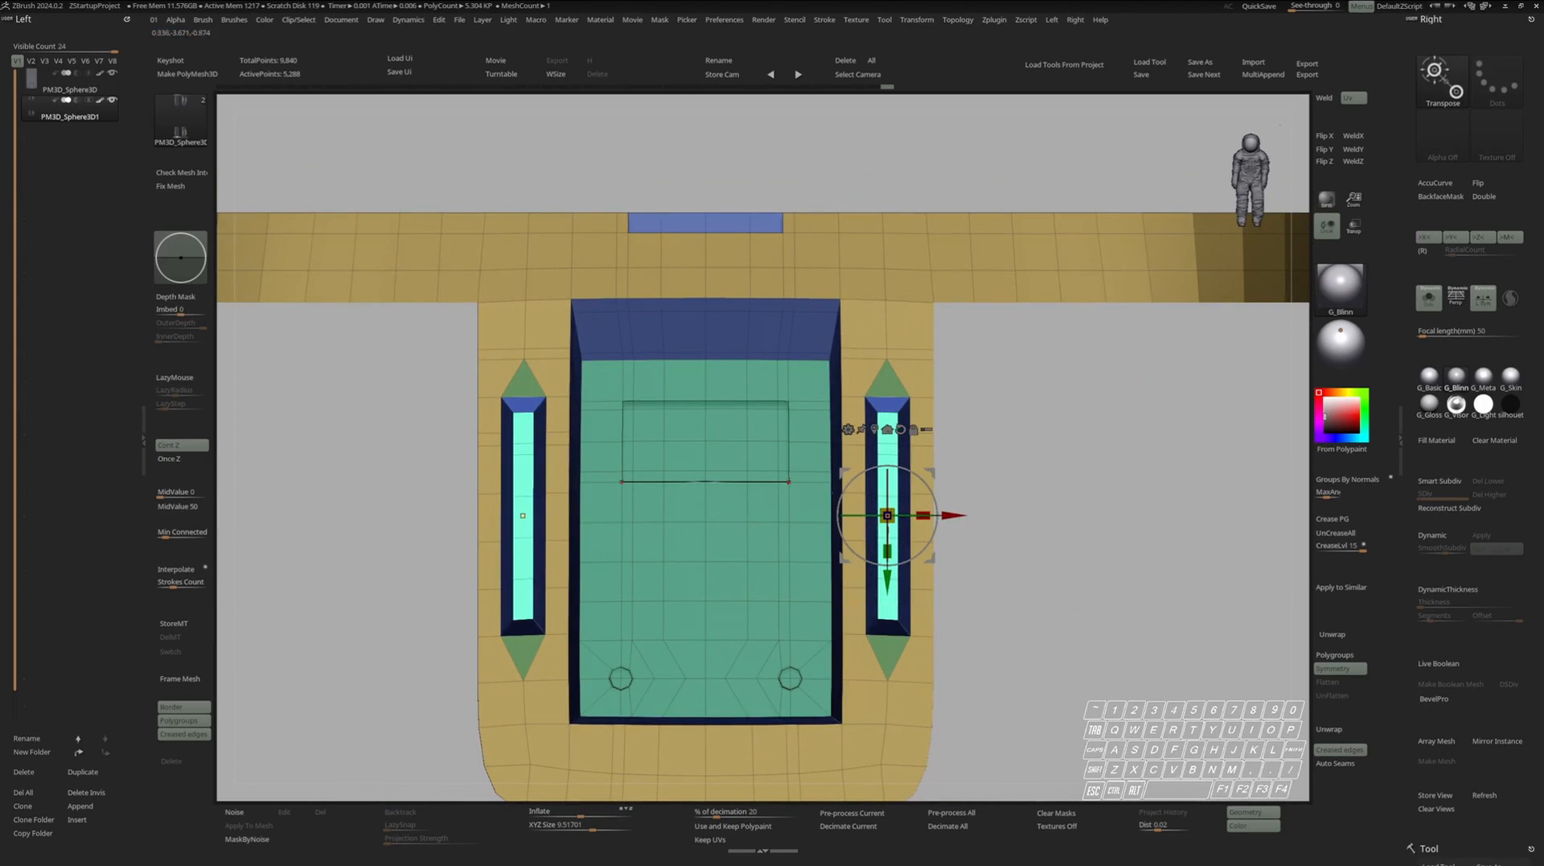
Adjust the strips' top faces in side view so the raised blocks slope down towards the rim.
{"action": "key", "text": "q"}
{"action": "mouse_move", "coordinate": [933, 494]}
{"action": "right_mouse_down"}
{"action": "mouse_move", "coordinate": [998, 476]}
{"action": "mouse_move", "coordinate": [965, 487]}
{"action": "right_mouse_up"}
{"action": "mouse_move", "coordinate": [966, 487]}
{"action": "right_mouse_down", "text": "ctrl"}
{"action": "mouse_move", "coordinate": [957, 451]}
{"action": "mouse_move", "coordinate": [1026, 441]}
{"action": "mouse_move", "coordinate": [994, 487]}
{"action": "mouse_move", "coordinate": [876, 535]}
{"action": "mouse_move", "coordinate": [876, 572]}
{"action": "right_mouse_up", "text": "ctrl"}
{"action": "key", "text": "w"}
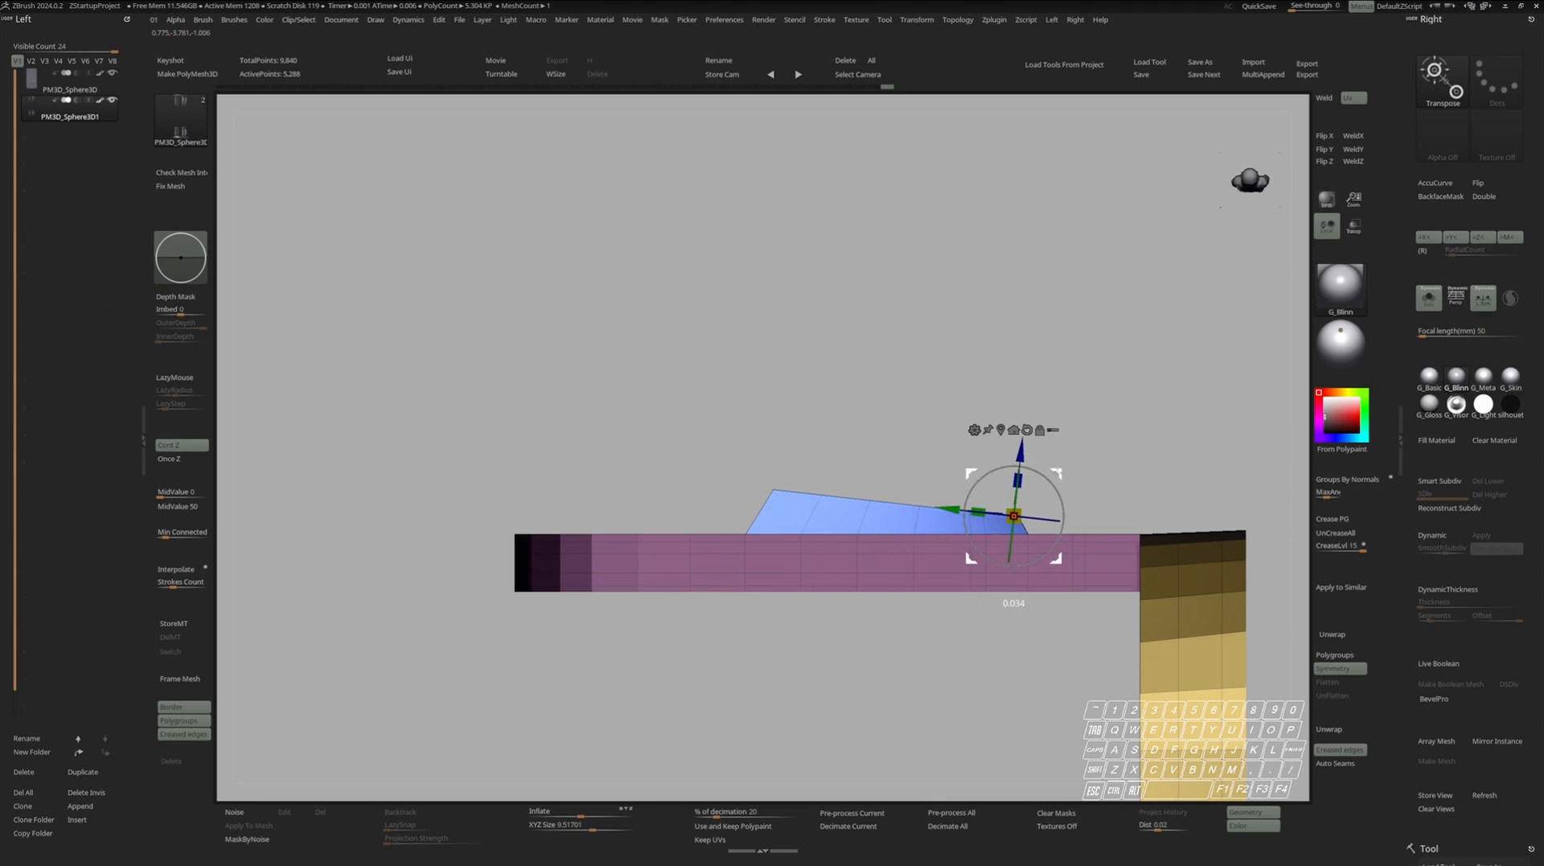
{"action": "key", "text": "q"}
{"action": "mouse_move", "coordinate": [1038, 489]}
{"action": "right_mouse_down"}
{"action": "mouse_move", "coordinate": [900, 595]}
{"action": "mouse_move", "coordinate": [993, 507]}
{"action": "mouse_move", "coordinate": [949, 386]}
{"action": "mouse_move", "coordinate": [889, 440]}
{"action": "right_mouse_up"}
{"action": "key", "text": "shift+f"}
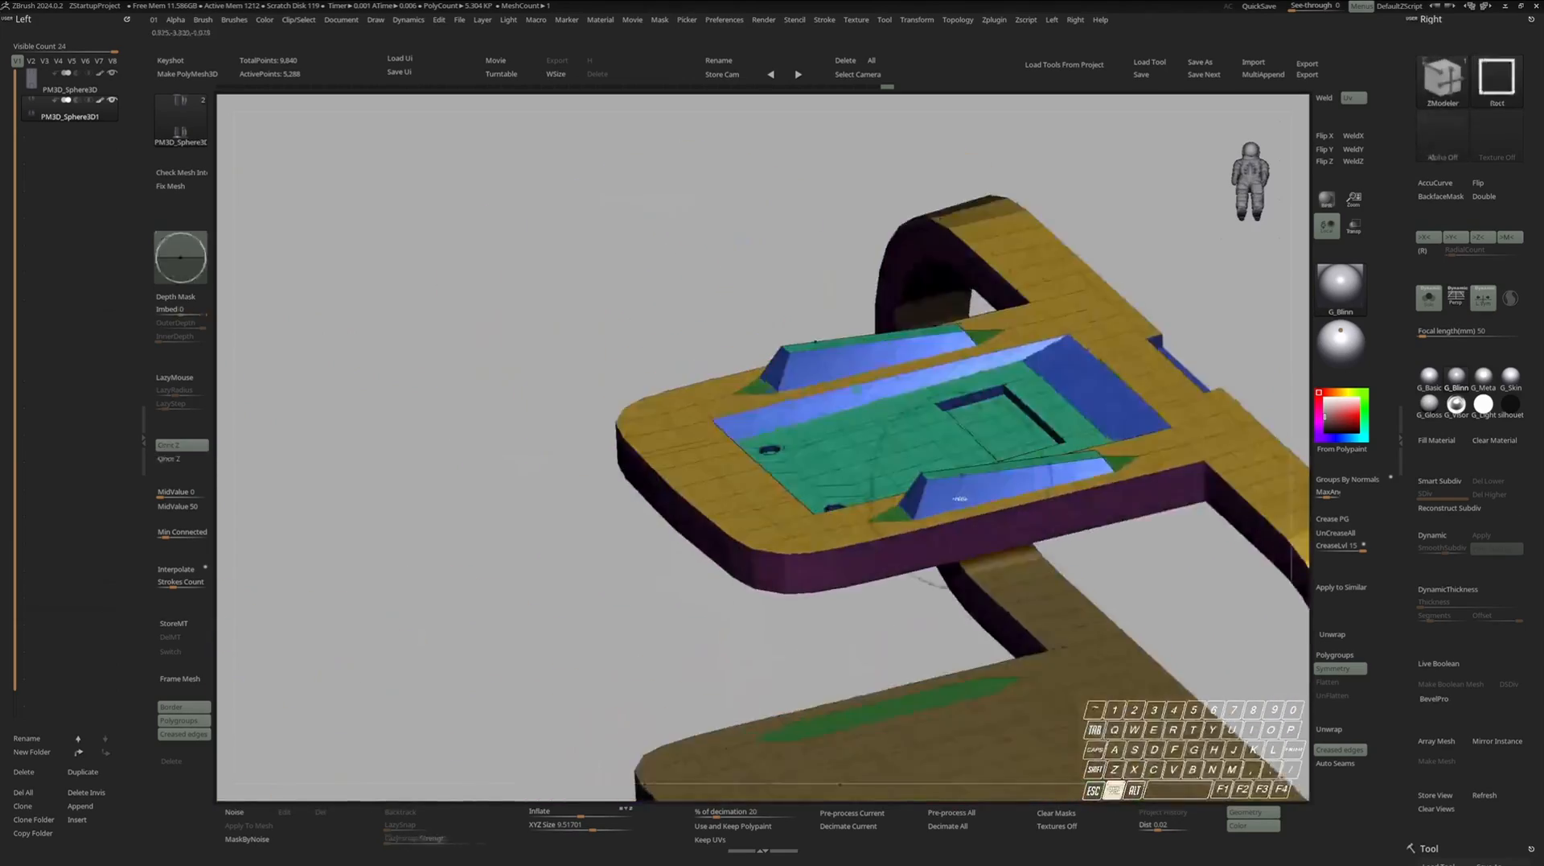
Set the polygon action to Inset with the Polygroup All target, and try insetting the raised strip's top face.
{"action": "right_click_drag", "start_coordinate": [960, 498], "coordinate": [962, 547], "text": "ctrl"}
{"action": "mouse_move", "coordinate": [962, 547]}
{"action": "right_mouse_down"}
{"action": "mouse_move", "coordinate": [950, 515]}
{"action": "mouse_move", "coordinate": [962, 485]}
{"action": "mouse_move", "coordinate": [965, 523]}
{"action": "mouse_move", "coordinate": [912, 464]}
{"action": "right_mouse_up"}
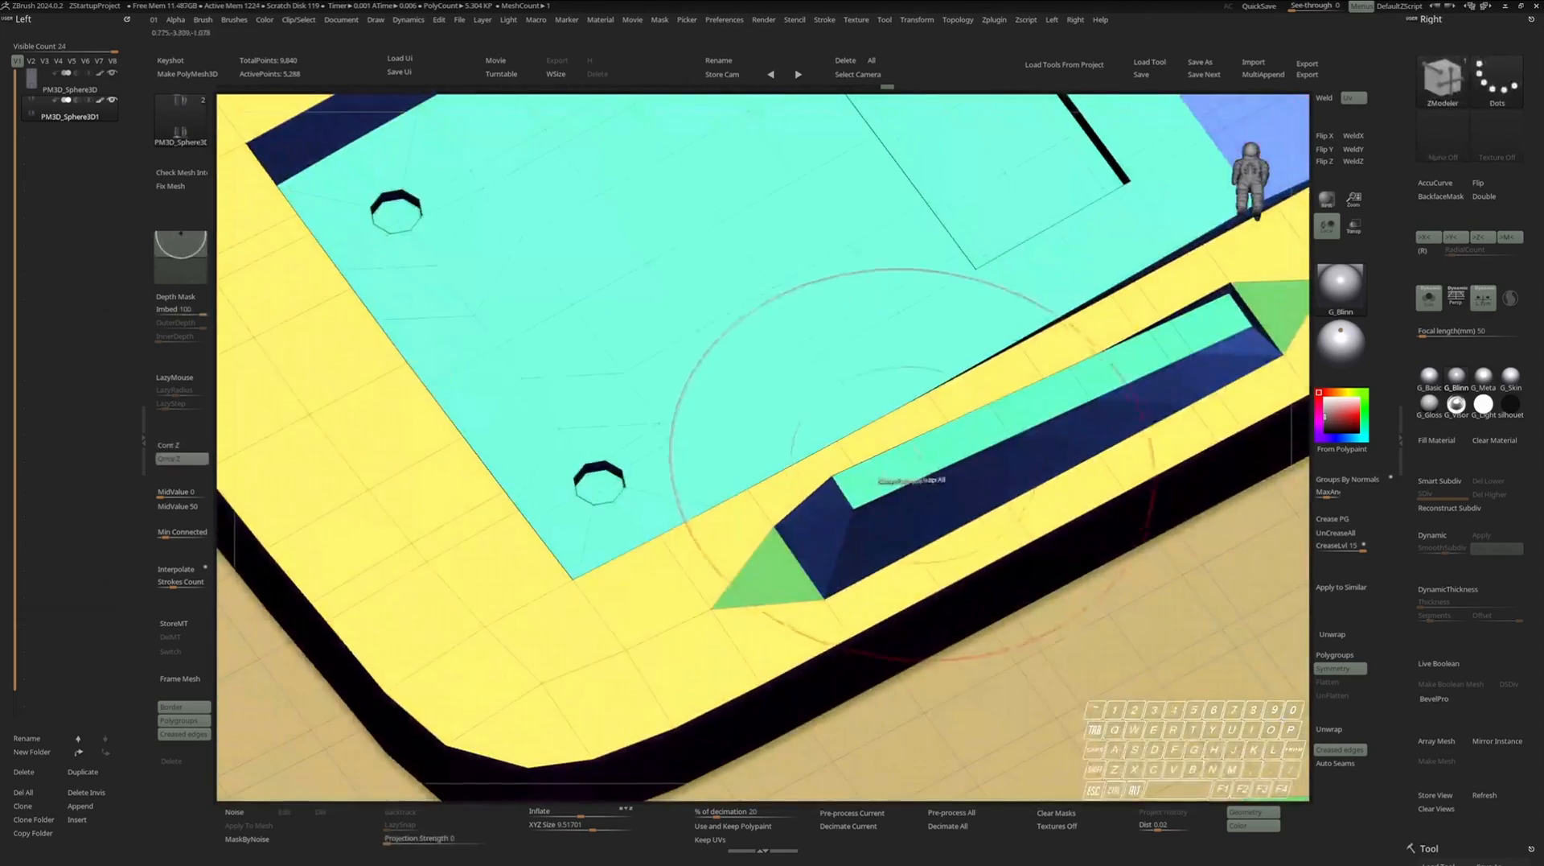
{"action": "key", "text": "space"}
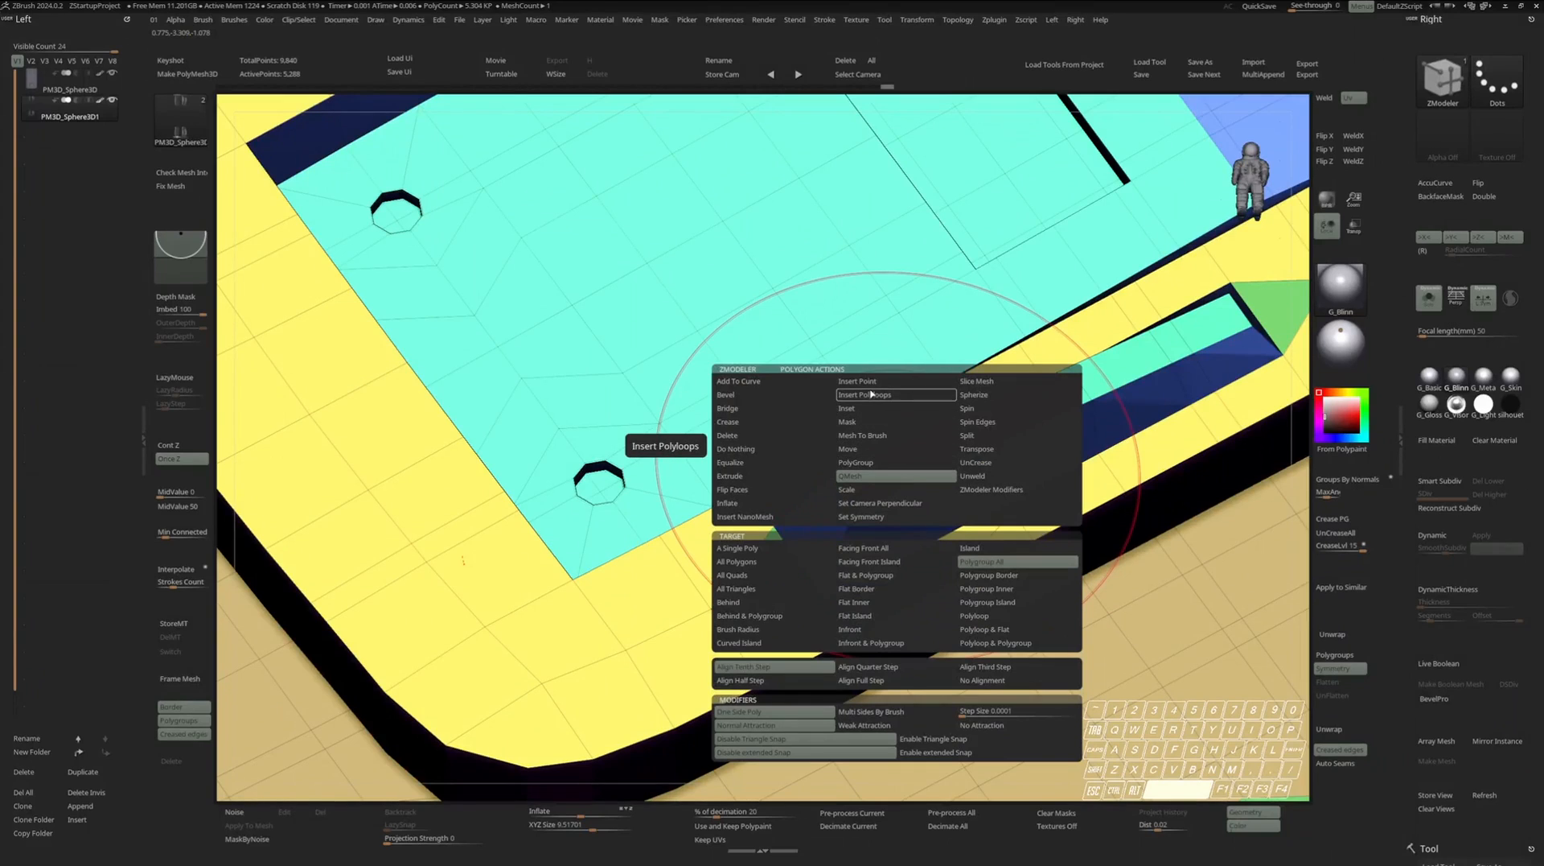
{"action": "left_click", "coordinate": [750, 409]}
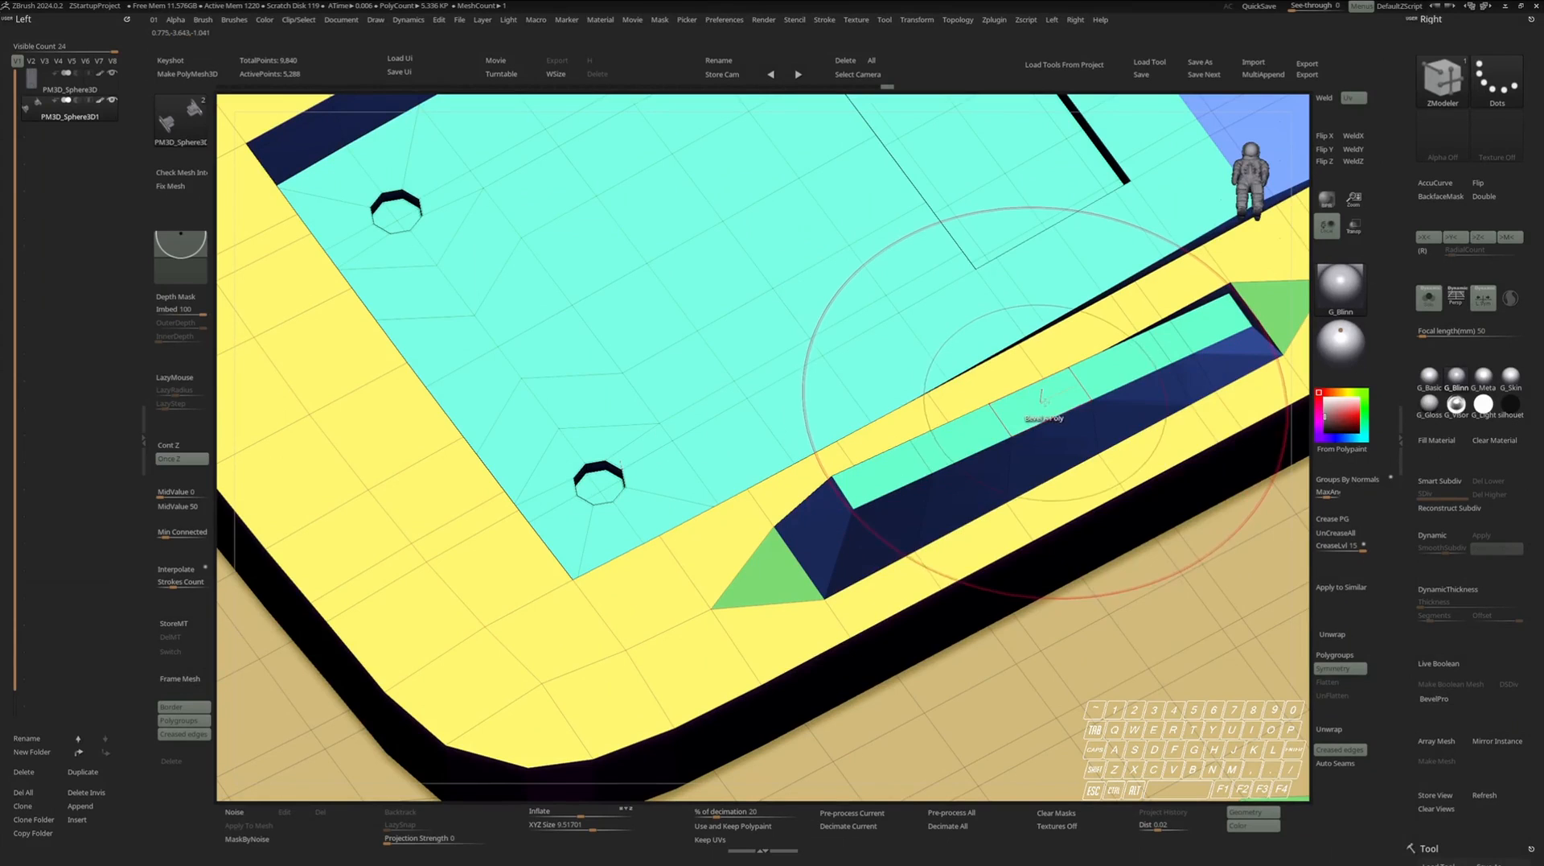
{"action": "key", "text": "space"}
{"action": "left_click", "coordinate": [1017, 411]}
{"action": "left_click_drag", "start_coordinate": [1041, 405], "coordinate": [1036, 397]}
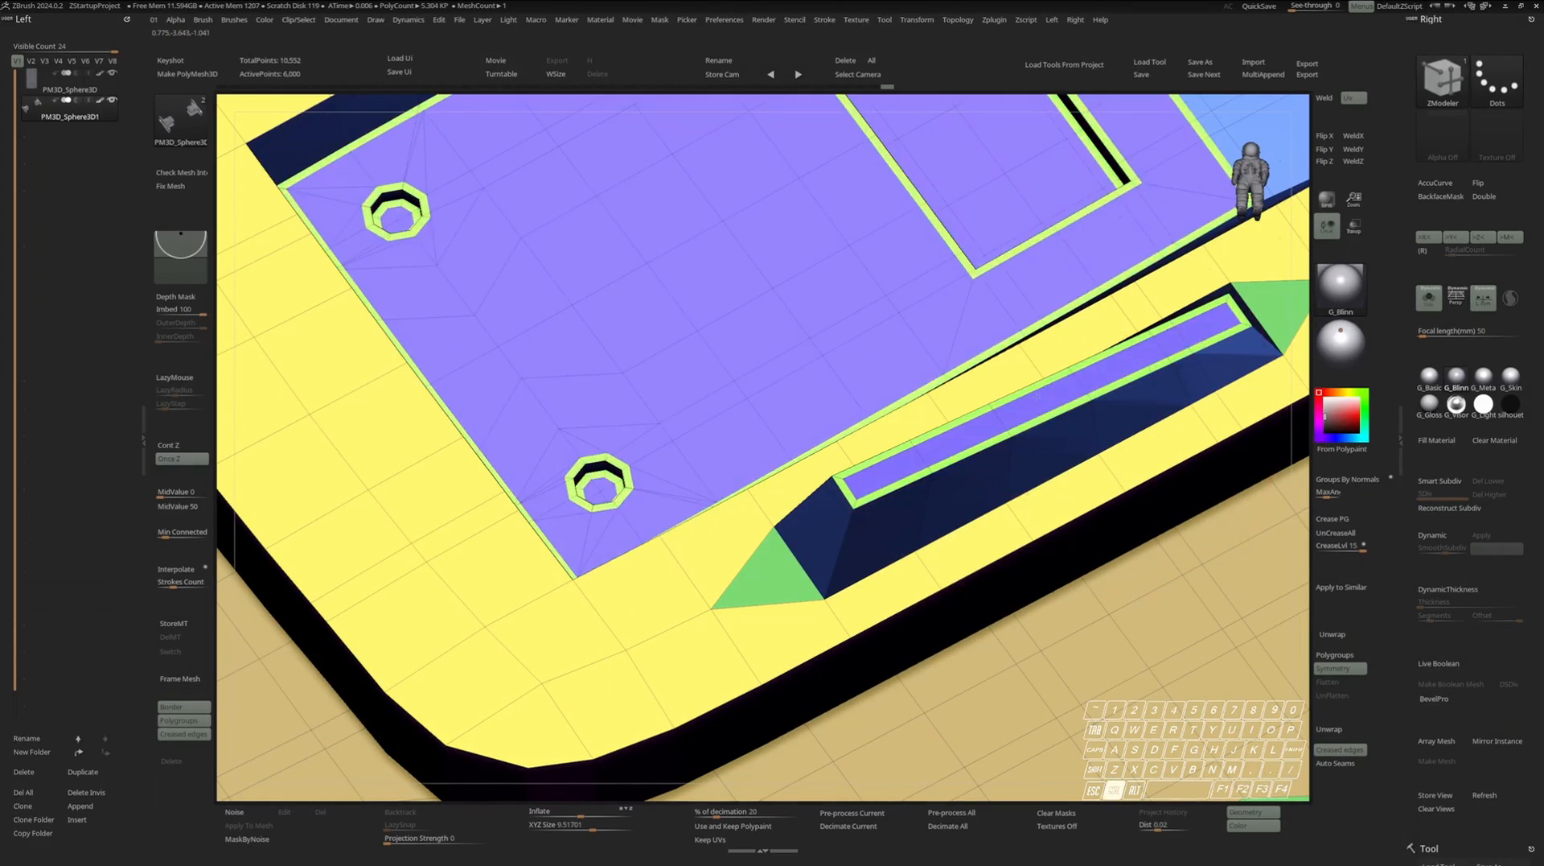
{"action": "key", "text": "ctrl+z"}
Isolate the polygroup shared by the recess floor and the top faces of the raised strips.
{"action": "left_click", "coordinate": [1043, 399], "text": "ctrl+shift"}
{"action": "right_click_drag", "start_coordinate": [1135, 381], "coordinate": [1038, 366], "text": "alt"}
{"action": "mouse_move", "coordinate": [1038, 366]}
{"action": "right_mouse_down"}
{"action": "mouse_move", "coordinate": [1026, 408]}
{"action": "mouse_move", "coordinate": [910, 474]}
{"action": "mouse_move", "coordinate": [885, 515]}
{"action": "mouse_move", "coordinate": [904, 485]}
{"action": "right_mouse_up"}
{"action": "key", "text": "space"}
{"action": "left_click", "coordinate": [1038, 419]}
{"action": "left_click", "coordinate": [1074, 426], "text": "ctrl+shift"}
{"action": "left_click", "coordinate": [952, 454], "text": "ctrl+shift"}
{"action": "left_click", "coordinate": [885, 516], "text": "ctrl+shift"}
Mask the raised strips' top faces, give them their own polygroup, and show the whole mesh again.
{"action": "key", "text": "e"}
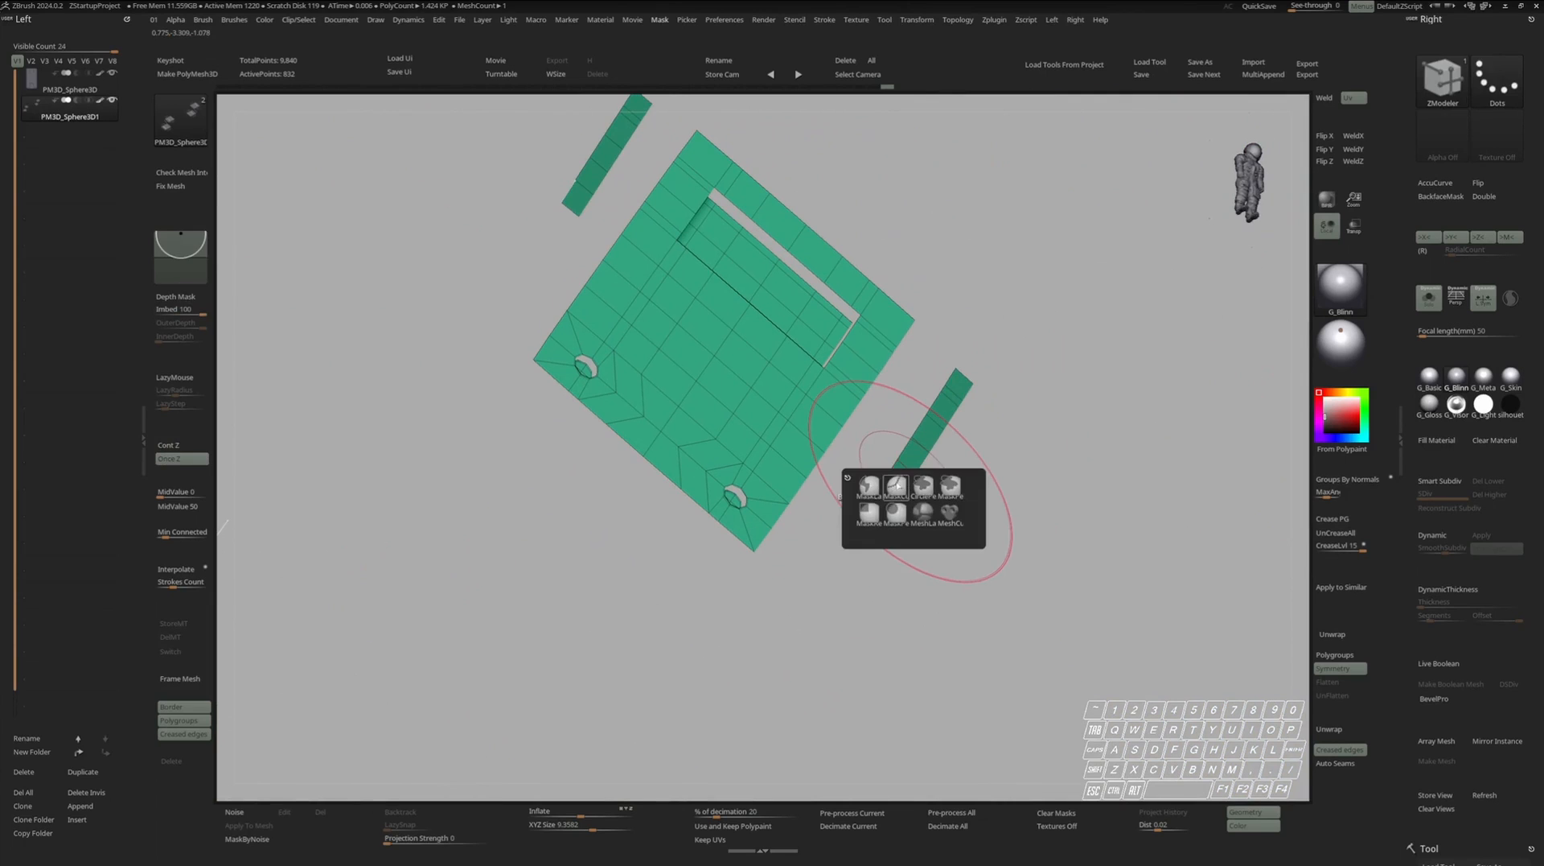
{"action": "left_click", "coordinate": [869, 486]}
{"action": "mouse_move", "coordinate": [984, 331]}
{"action": "left_mouse_down", "text": "ctrl"}
{"action": "mouse_move", "coordinate": [1000, 517]}
{"action": "mouse_move", "coordinate": [1035, 463]}
{"action": "left_mouse_up", "text": "ctrl"}
{"action": "key", "text": "ctrl+w"}
{"action": "right_click_drag", "start_coordinate": [1026, 425], "coordinate": [977, 439], "text": "ctrl"}
{"action": "left_click", "coordinate": [1055, 431], "text": "ctrl+shift"}
{"action": "right_click_drag", "start_coordinate": [978, 438], "coordinate": [951, 462], "text": "alt"}
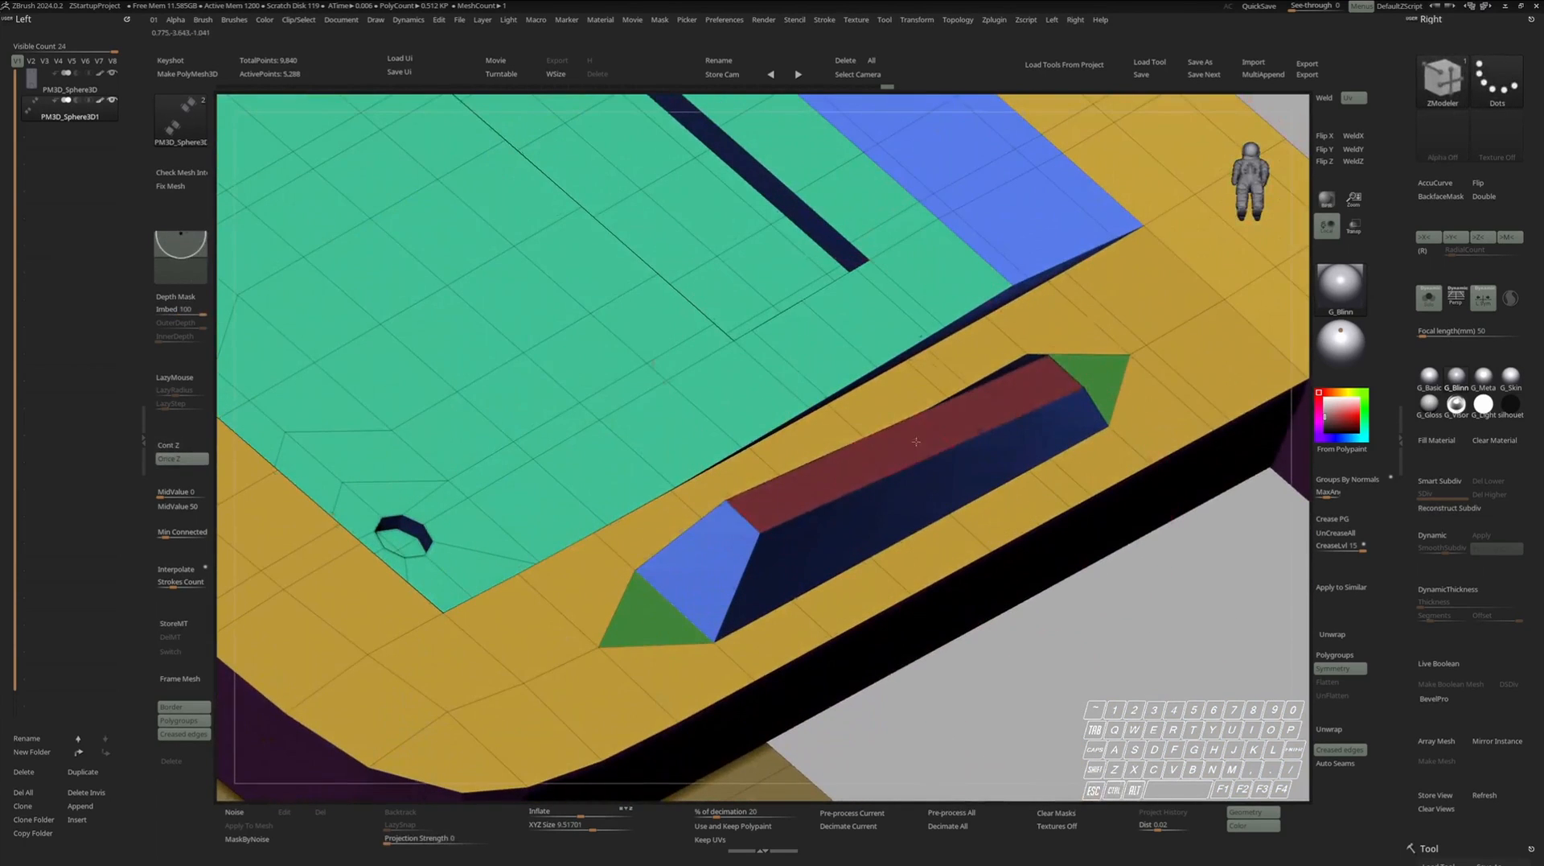
Inset the raised strips' top faces and extrude the inner faces inward into narrow grooves.
{"action": "left_click_drag", "start_coordinate": [918, 441], "coordinate": [912, 447]}
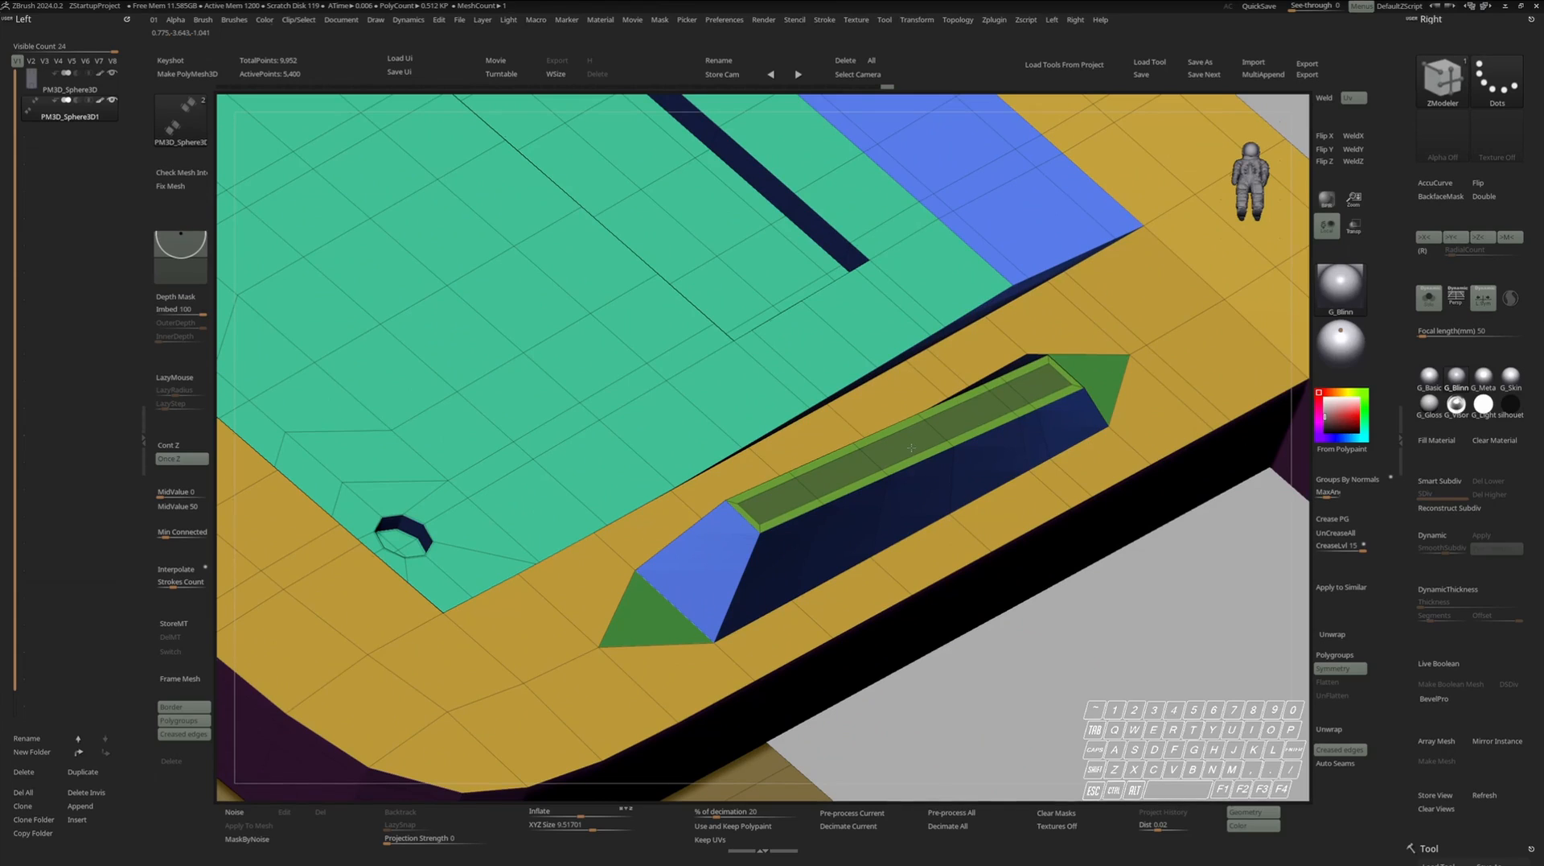
{"action": "key", "text": "space"}
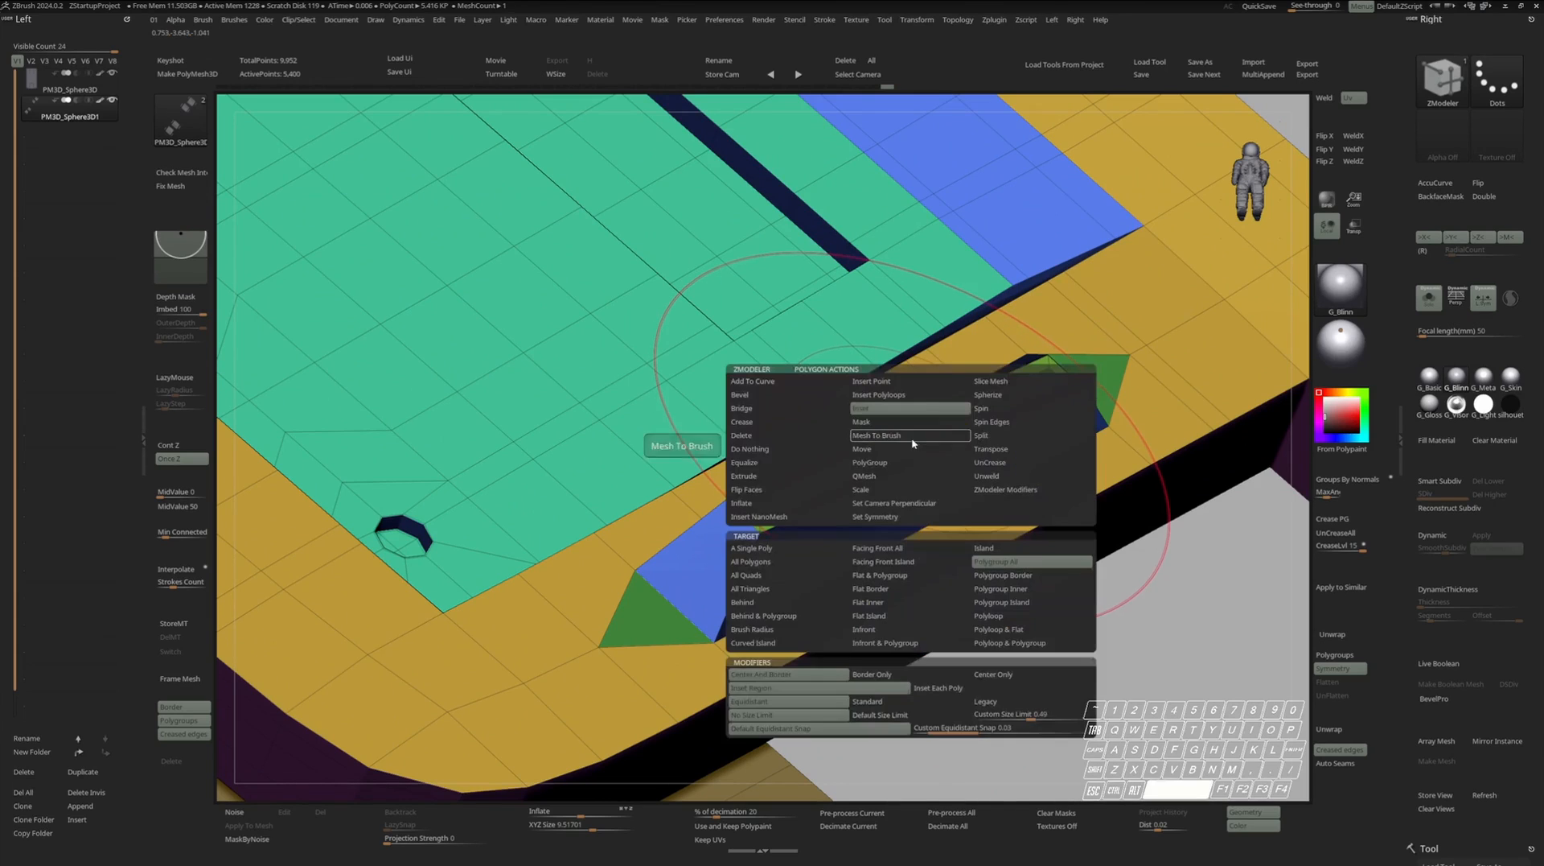
{"action": "left_click", "coordinate": [786, 465]}
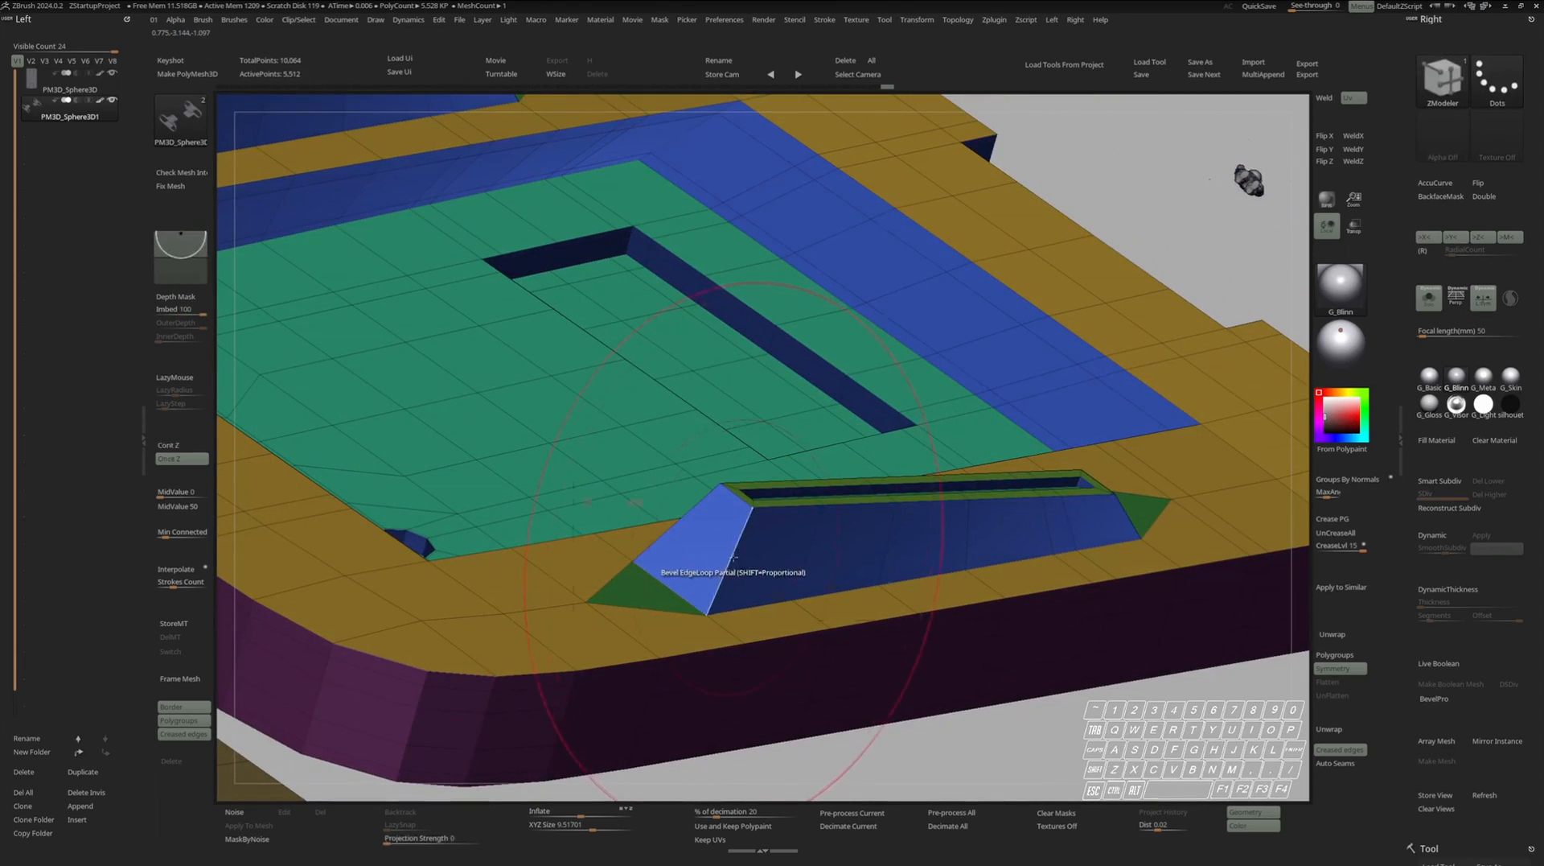
Insert supporting edge loops along the raised blocks' edges and turn on dynamic subdivision.
{"action": "key", "text": "space"}
{"action": "left_click", "coordinate": [742, 490]}
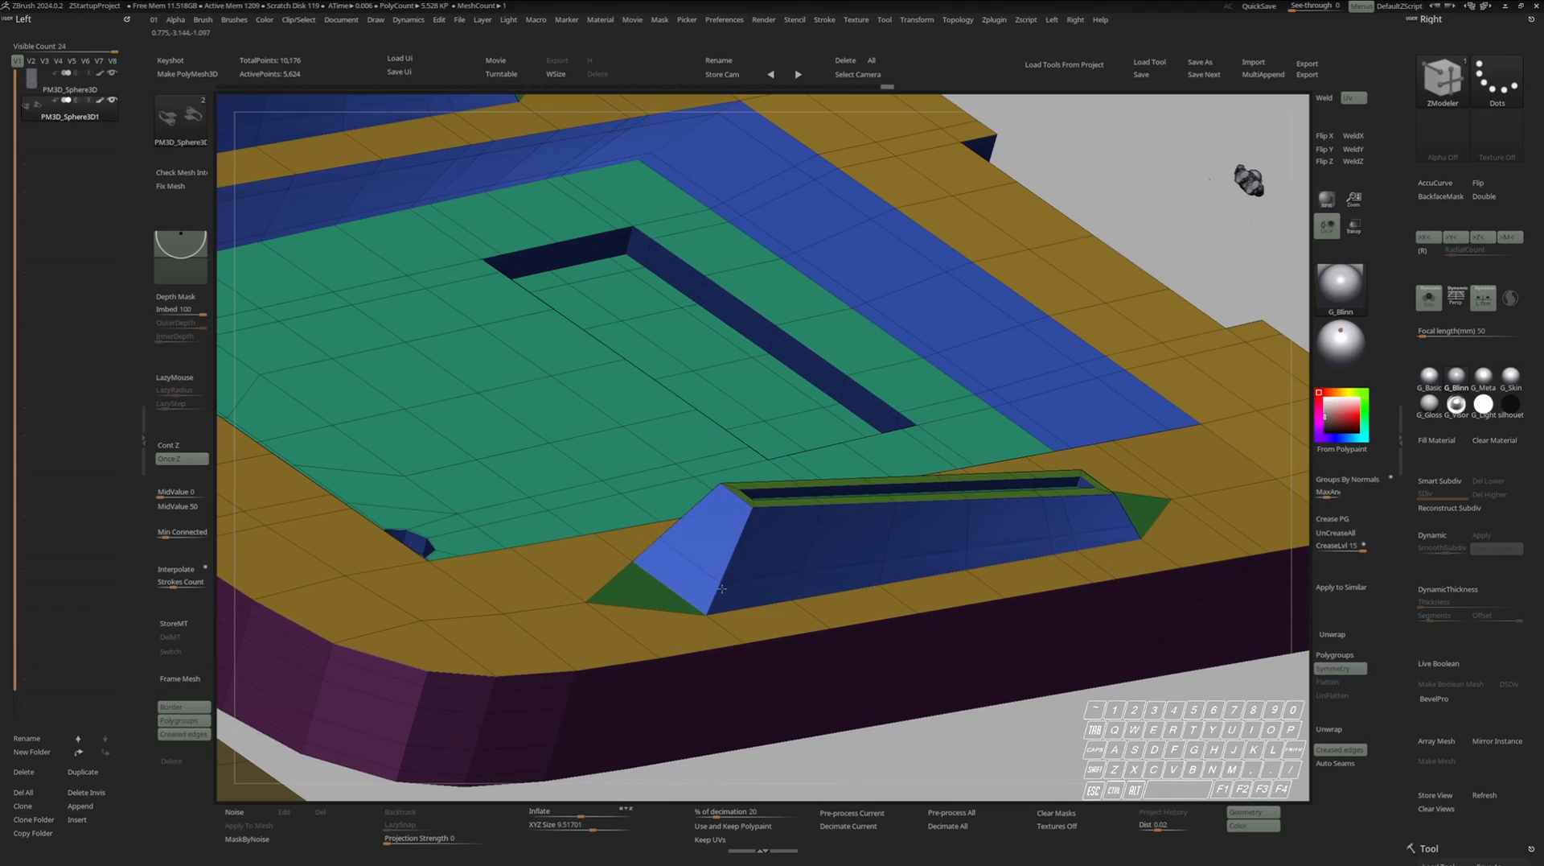
{"action": "left_click", "coordinate": [746, 523]}
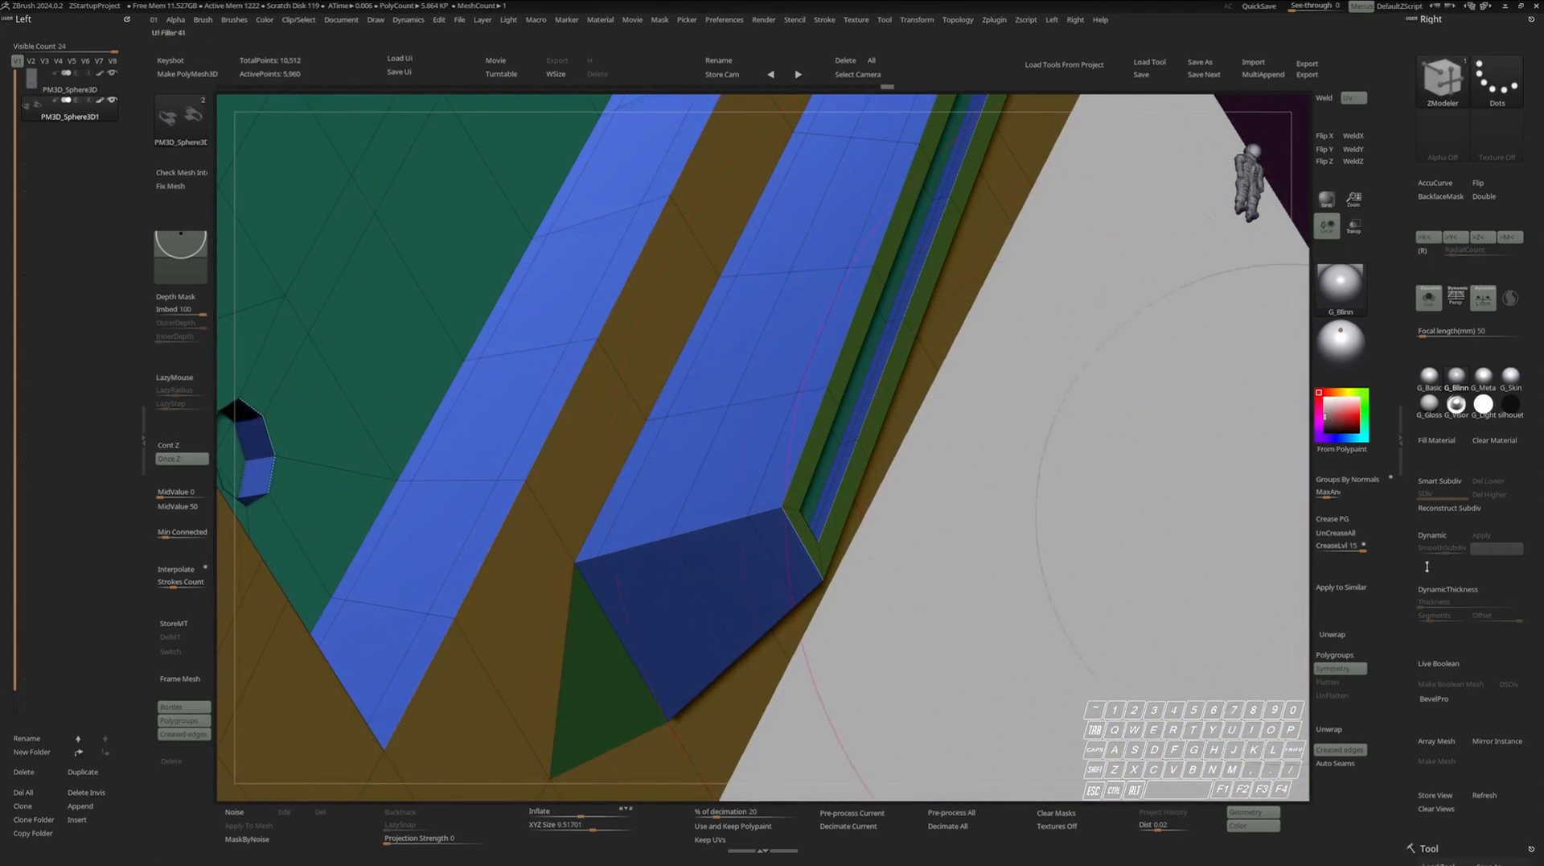
{"action": "left_click", "coordinate": [1433, 535]}
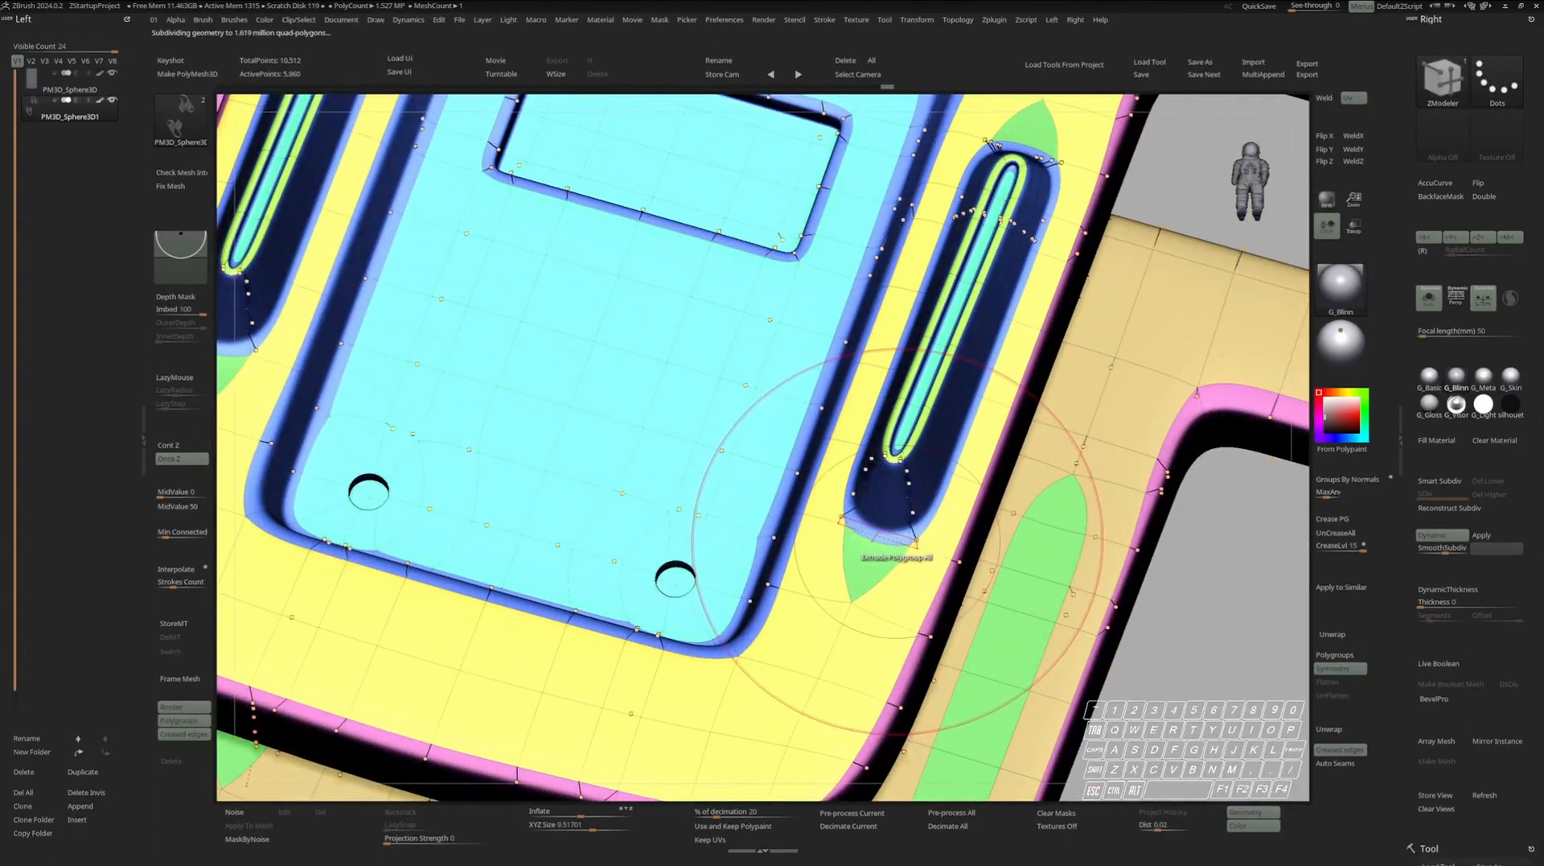
{"action": "left_click", "coordinate": [900, 539]}
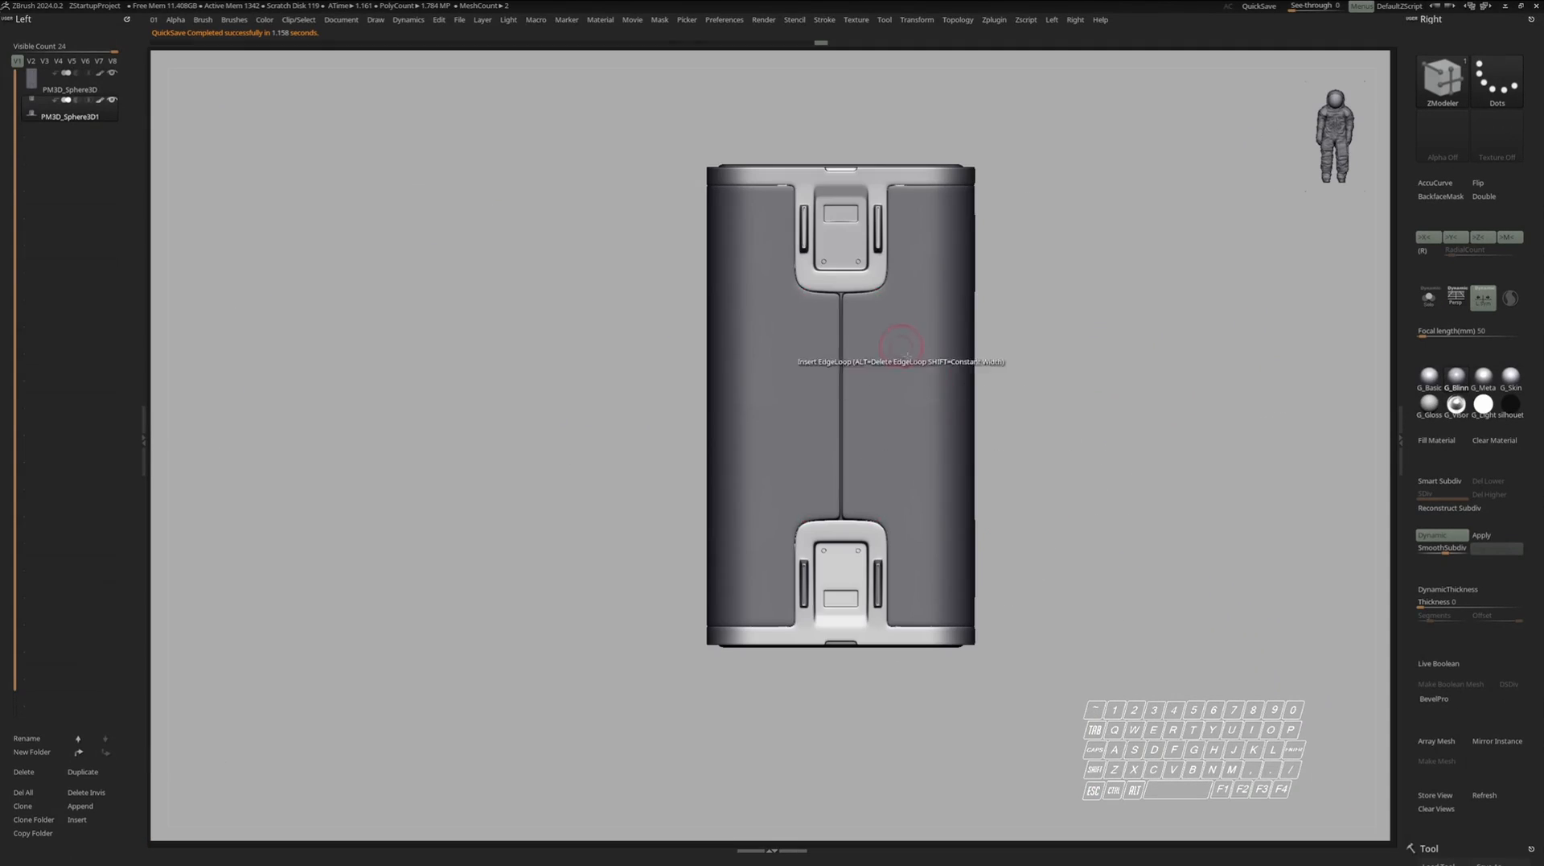
Make the main body subtool active and check it on its own without the end pieces.
{"action": "right_click_drag", "start_coordinate": [907, 356], "coordinate": [870, 364]}
{"action": "left_click", "coordinate": [967, 348], "text": "alt"}
{"action": "left_click", "coordinate": [1017, 341]}
{"action": "key", "text": "shift+f"}
{"action": "key", "text": "shift+f"}
{"action": "right_click_drag", "start_coordinate": [1020, 340], "coordinate": [981, 356]}
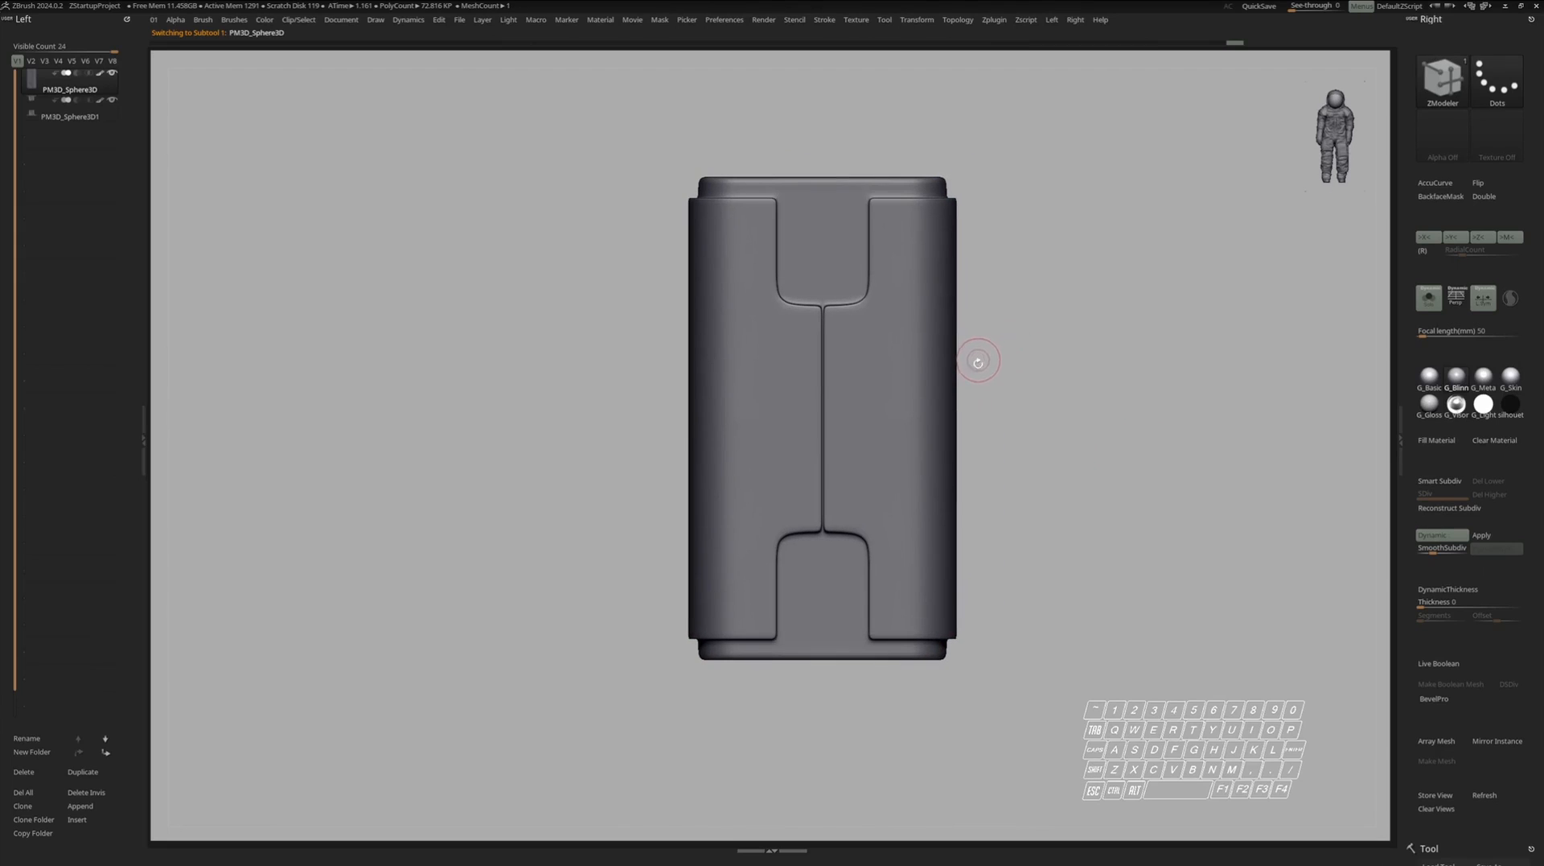
{"action": "left_click", "coordinate": [979, 358]}
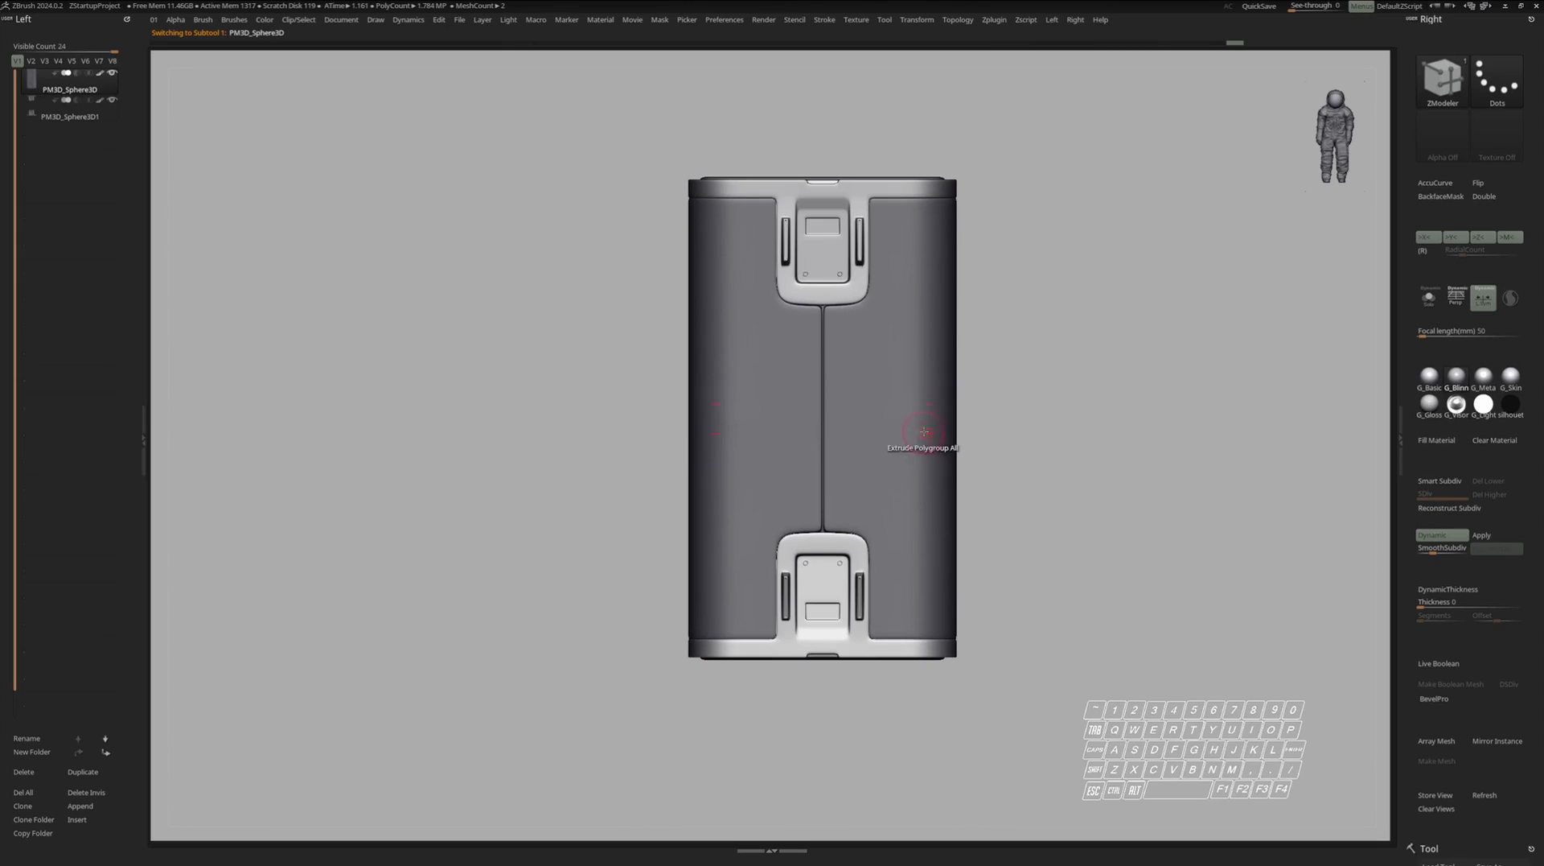
Turn off the body's dynamic subdivision, show its polyframe, and set the polygon action to Insert Point at the polygon centre.
{"action": "right_click_drag", "start_coordinate": [891, 439], "coordinate": [896, 372]}
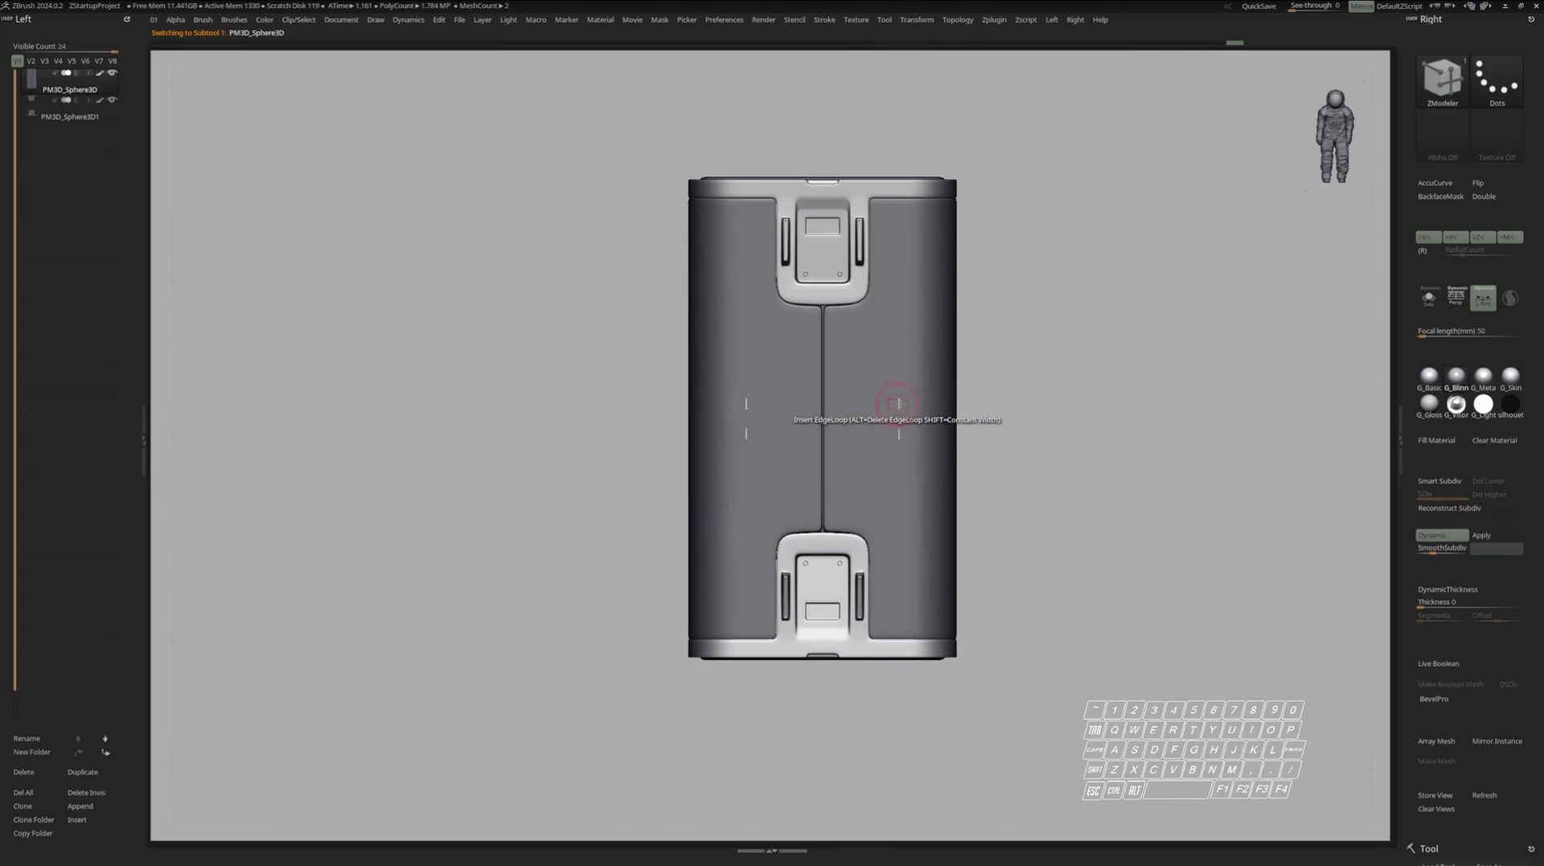
{"action": "left_click", "coordinate": [1431, 537]}
{"action": "key", "text": "shift+f"}
{"action": "right_click_drag", "start_coordinate": [902, 369], "coordinate": [854, 415], "text": "ctrl"}
{"action": "mouse_move", "coordinate": [854, 415]}
{"action": "right_mouse_down", "text": "ctrl"}
{"action": "mouse_move", "coordinate": [919, 404]}
{"action": "mouse_move", "coordinate": [899, 377]}
{"action": "right_mouse_up", "text": "ctrl"}
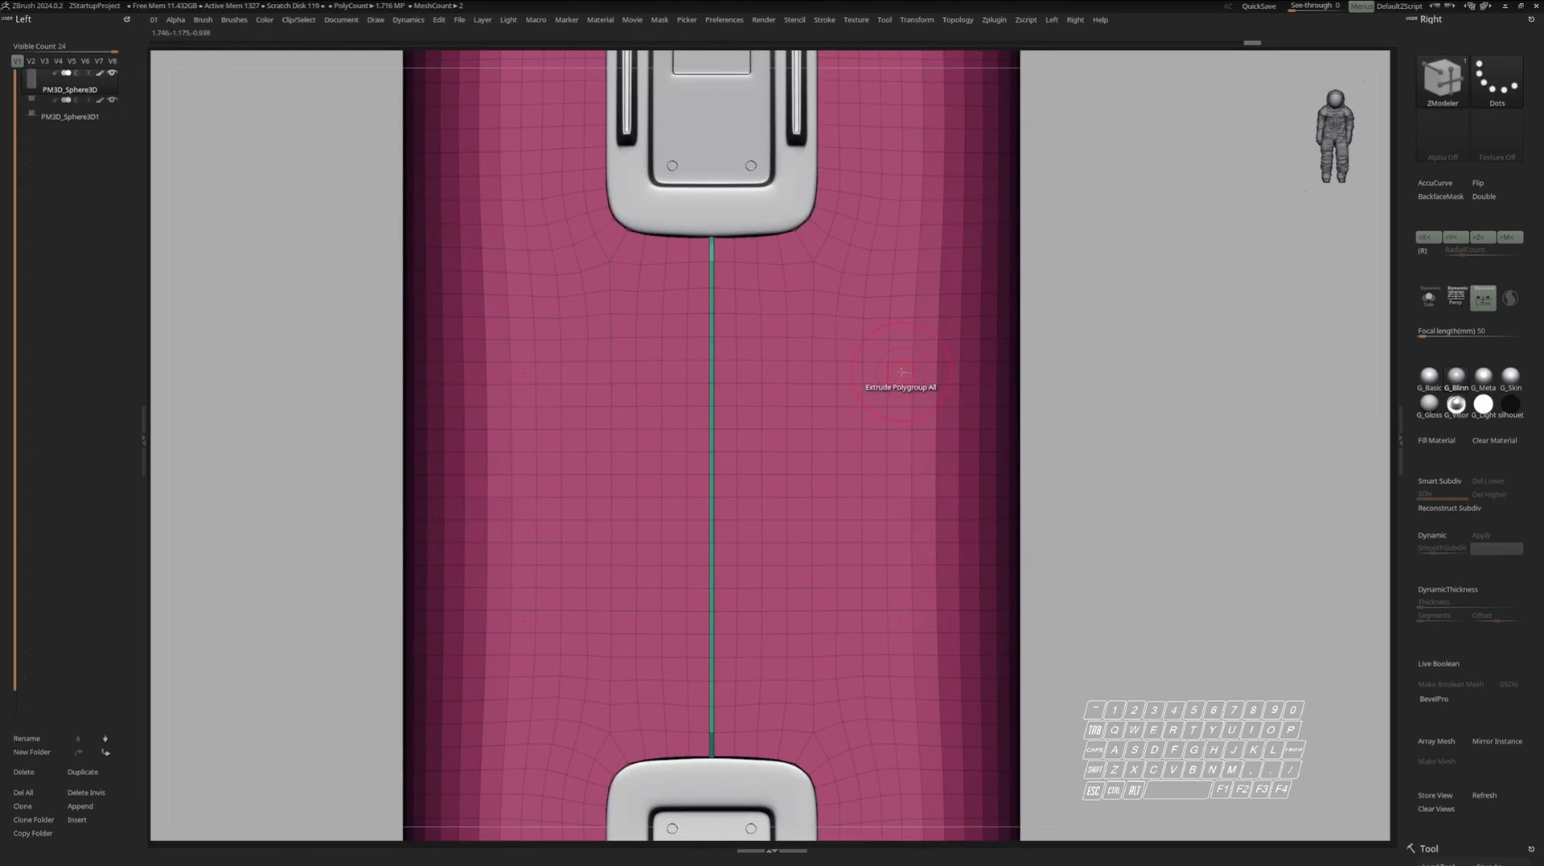
{"action": "key", "text": "space"}
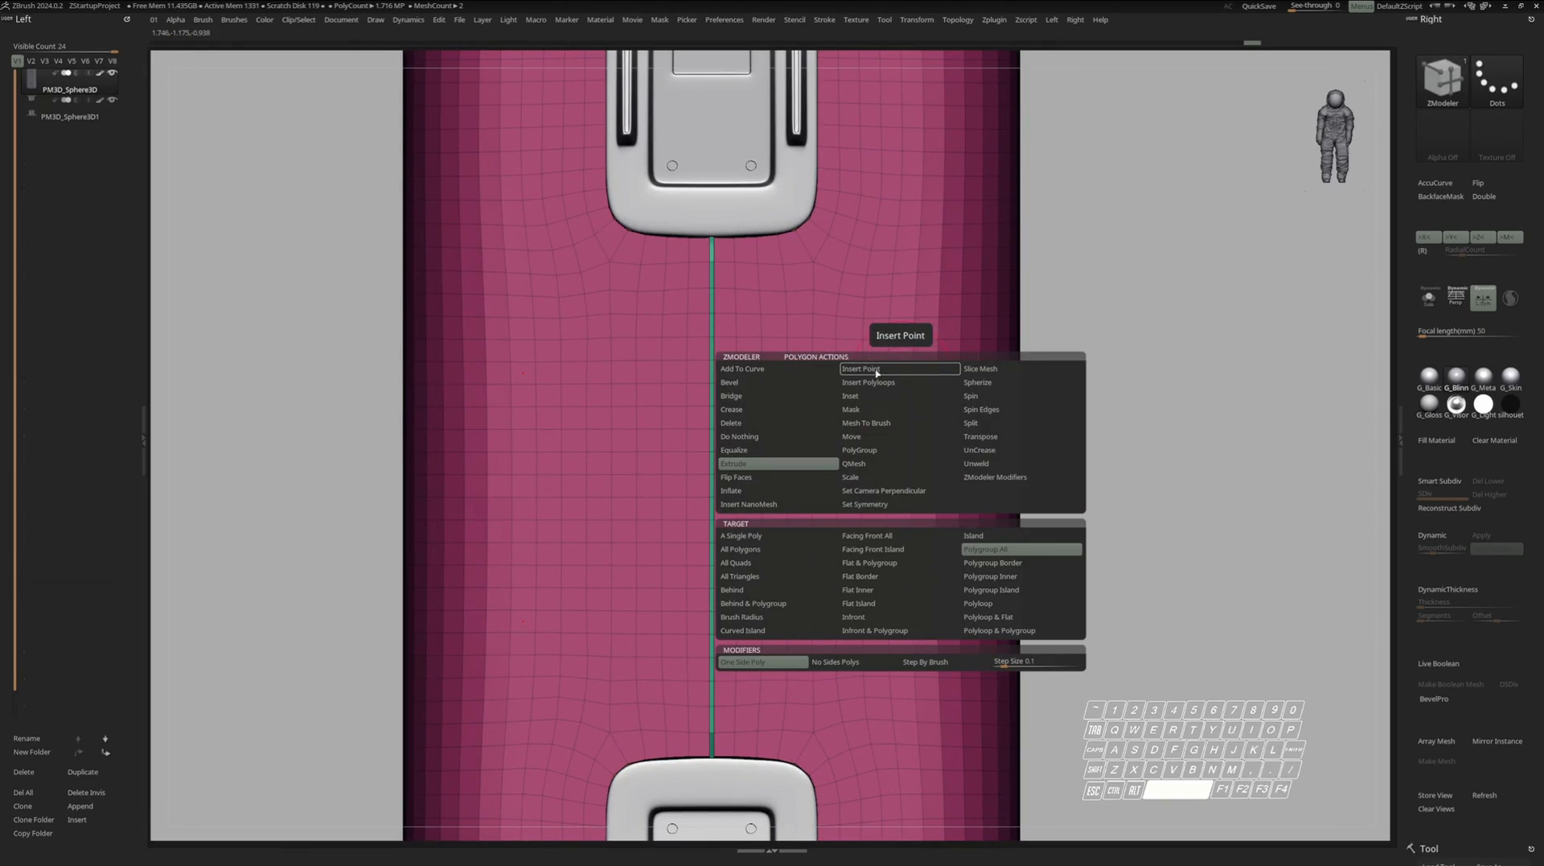
{"action": "left_click", "coordinate": [876, 370]}
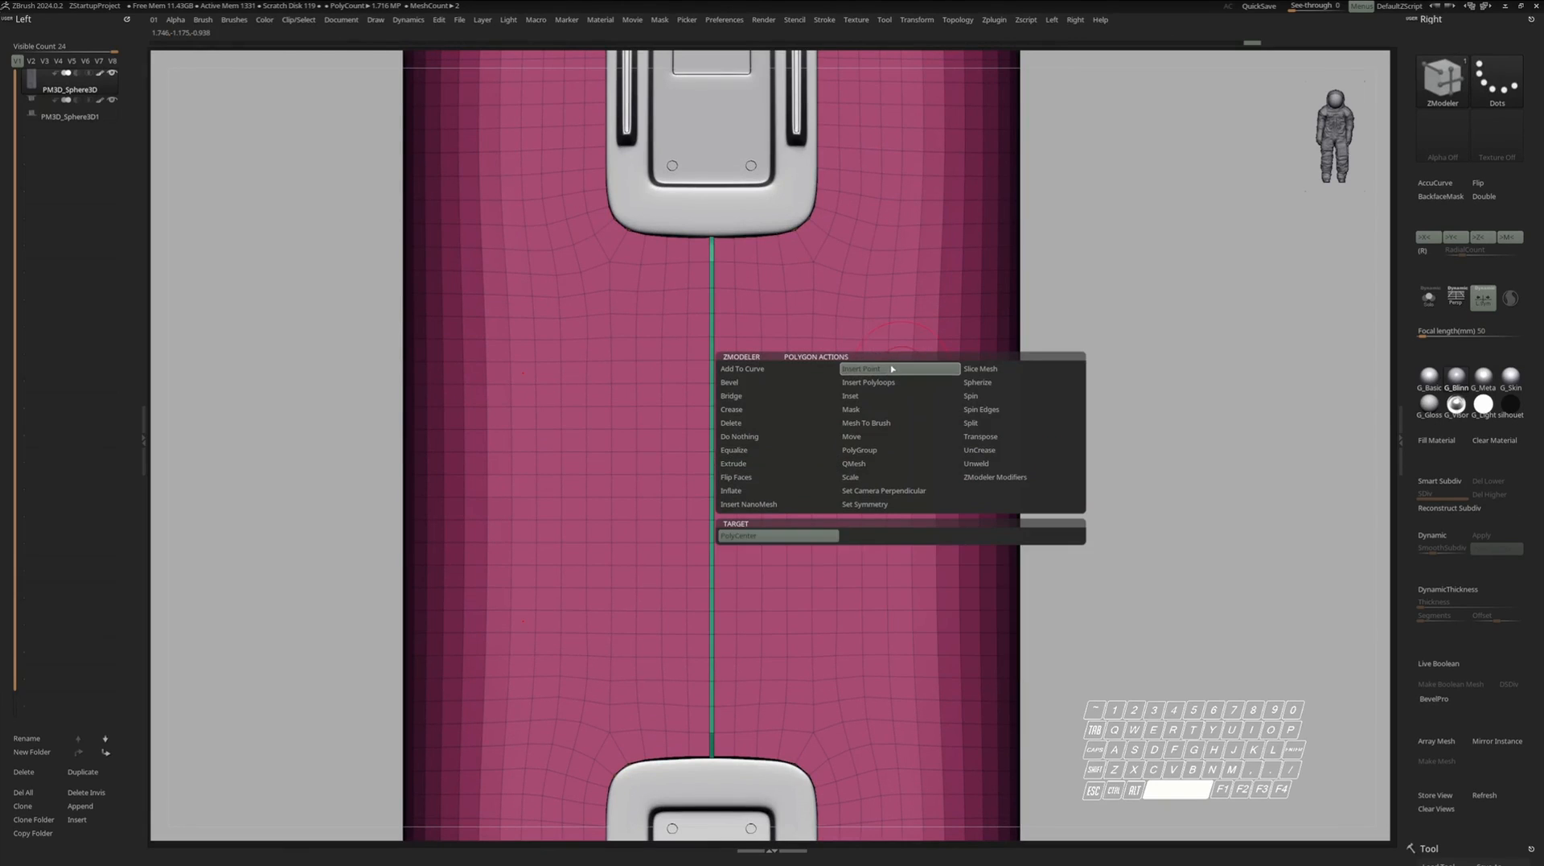
{"action": "key", "text": "space"}
Insert centre points into a vertical column of polygons near both outer edges of the body, between the end pieces.
{"action": "right_click_drag", "start_coordinate": [1092, 354], "coordinate": [983, 374]}
{"action": "right_click_drag", "start_coordinate": [983, 374], "coordinate": [941, 364], "text": "alt"}
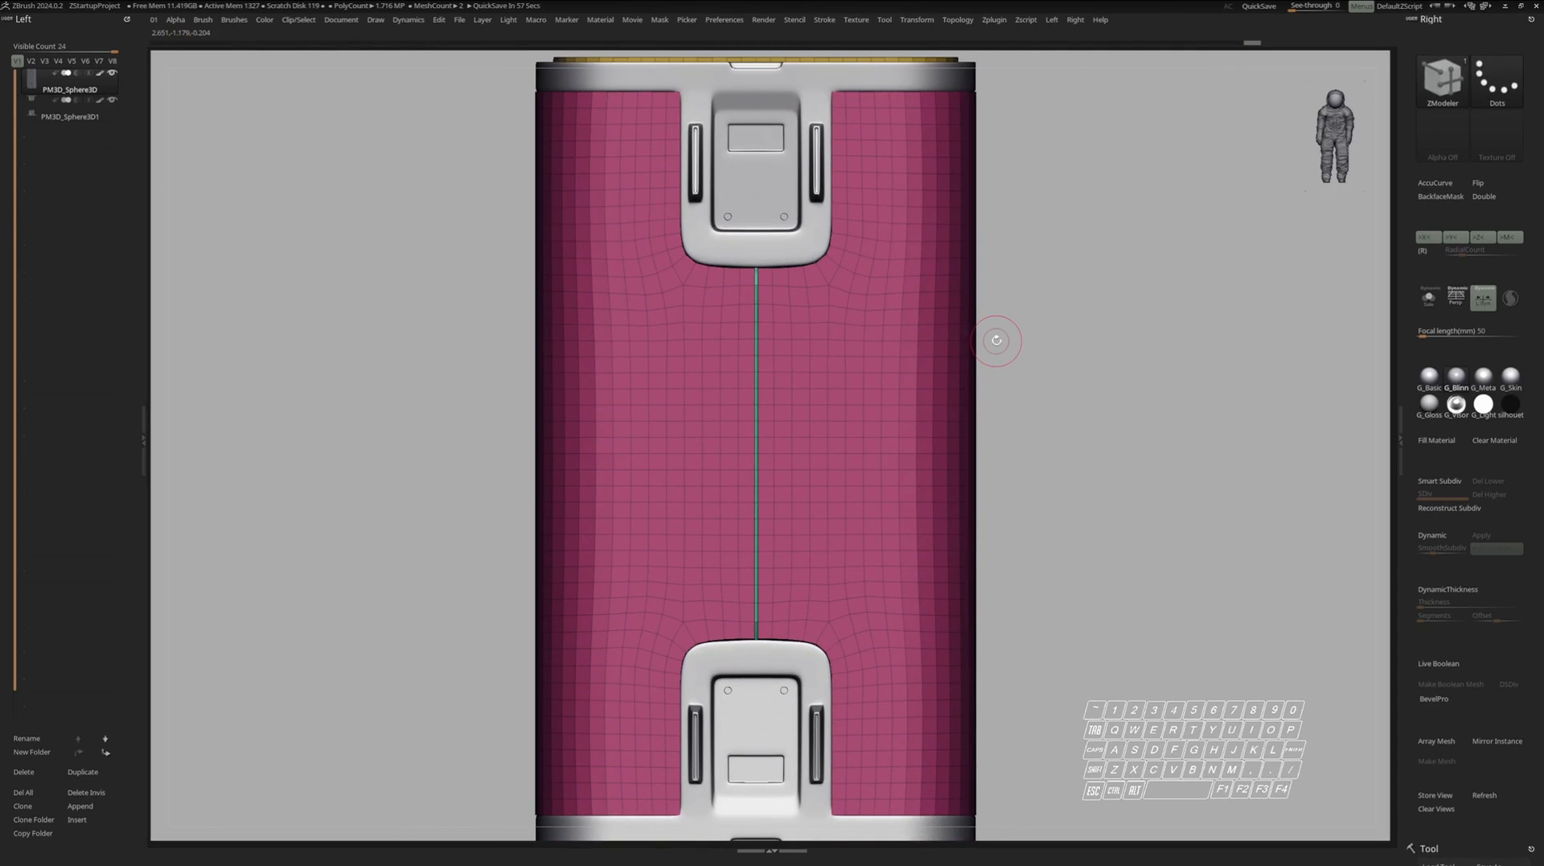
{"action": "right_click_drag", "start_coordinate": [888, 367], "coordinate": [925, 355], "text": "ctrl"}
{"action": "right_click_drag", "start_coordinate": [925, 355], "coordinate": [918, 353], "text": "alt"}
{"action": "right_click_drag", "start_coordinate": [918, 353], "coordinate": [933, 354], "text": "ctrl"}
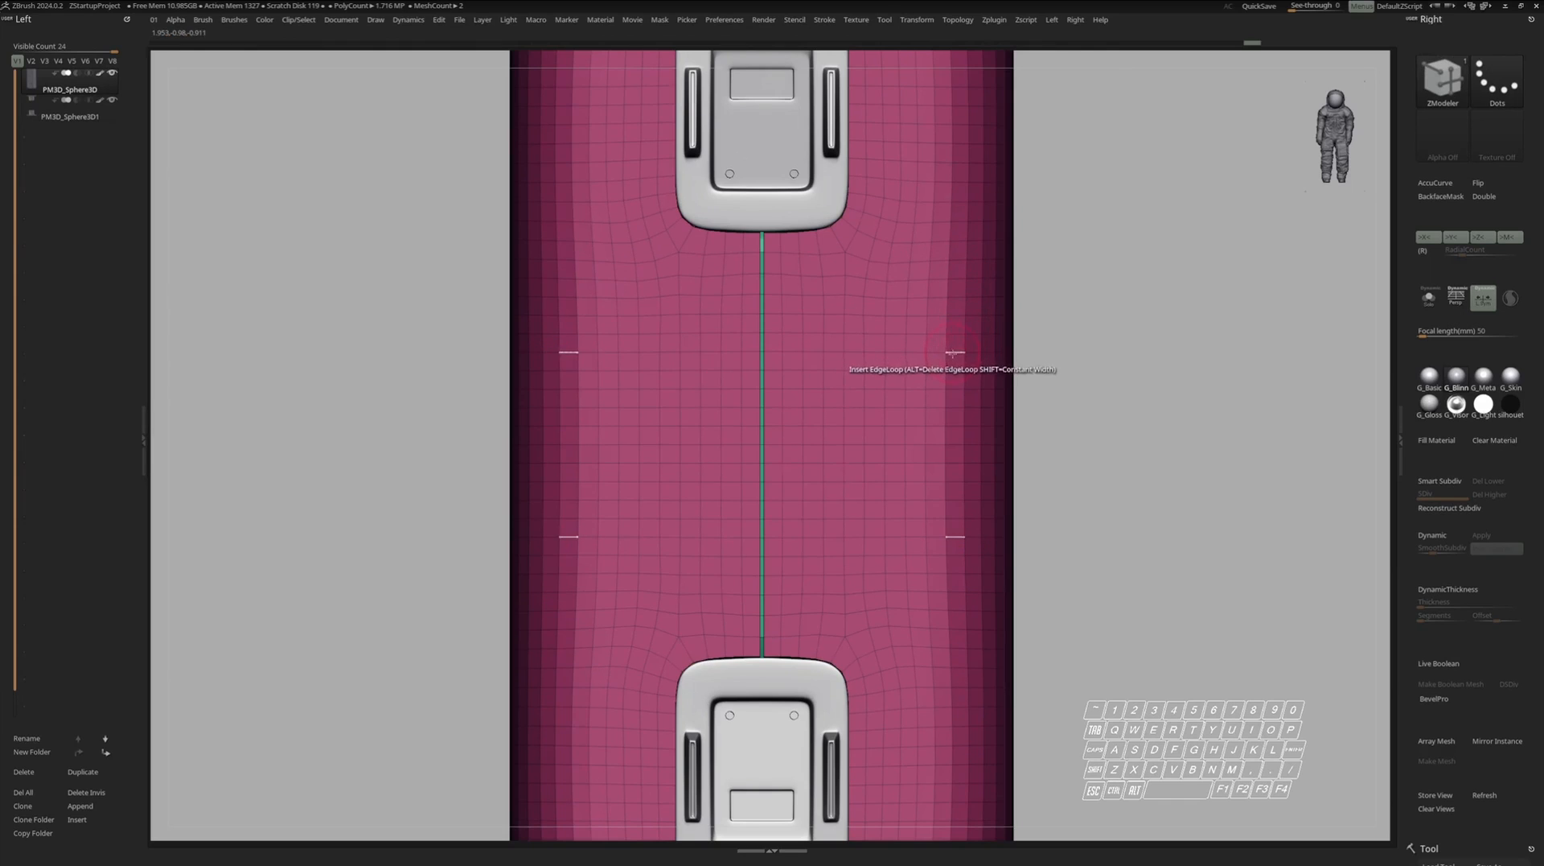
{"action": "right_click_drag", "start_coordinate": [949, 359], "coordinate": [959, 338], "text": "ctrl"}
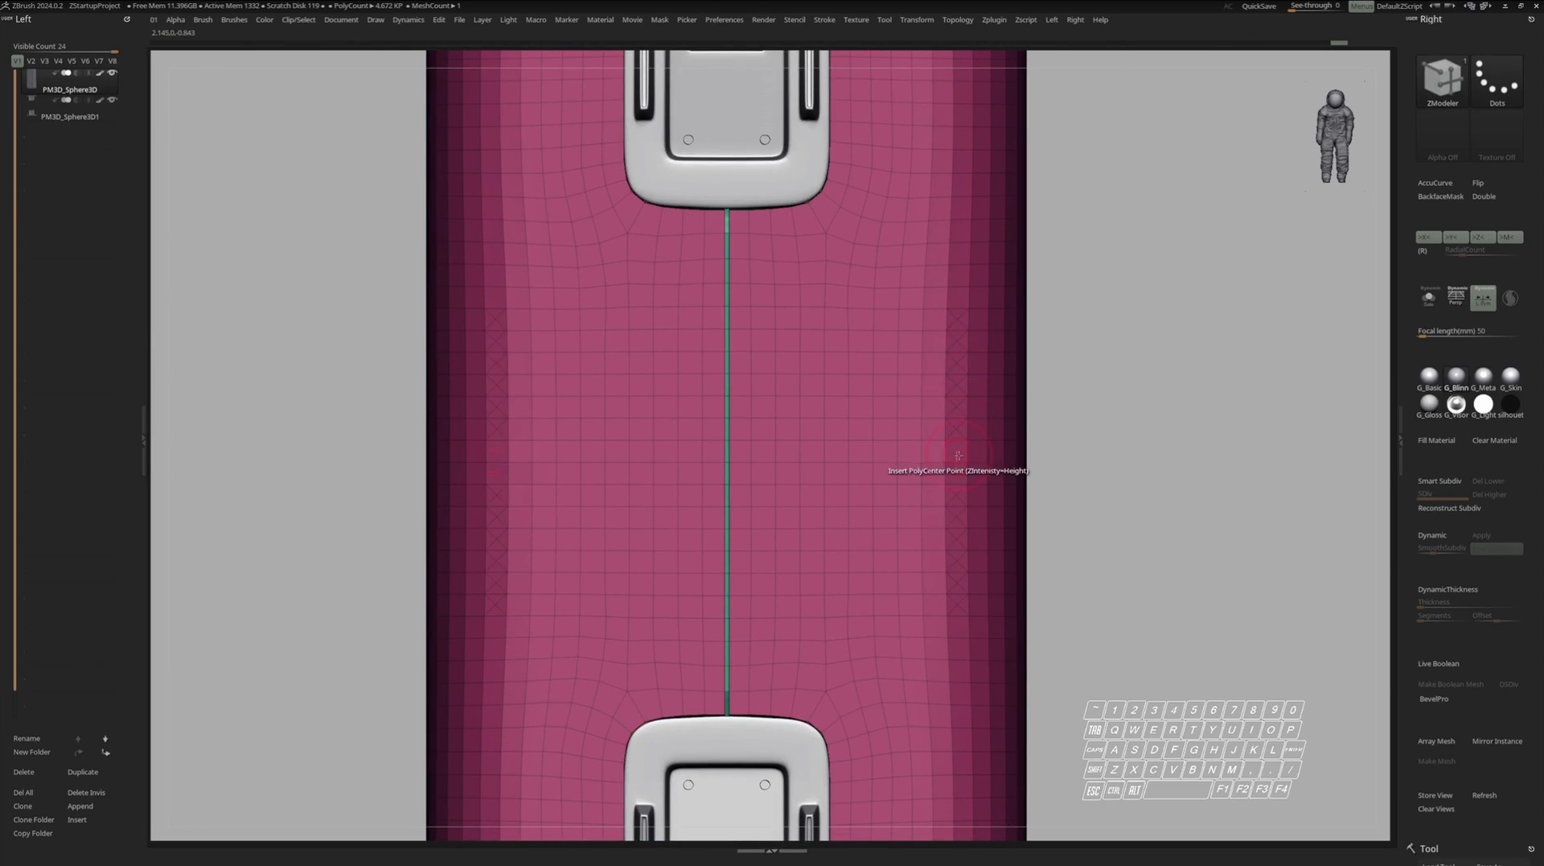
Insert centre points into two more polygon columns on the inner side of the body's point patches.
{"action": "right_click_drag", "start_coordinate": [894, 492], "coordinate": [925, 556], "text": "ctrl"}
{"action": "left_click", "coordinate": [924, 555]}
{"action": "left_click", "coordinate": [923, 531]}
{"action": "left_click", "coordinate": [922, 505]}
{"action": "left_click", "coordinate": [923, 475]}
{"action": "left_click", "coordinate": [923, 450]}
{"action": "left_click", "coordinate": [892, 340]}
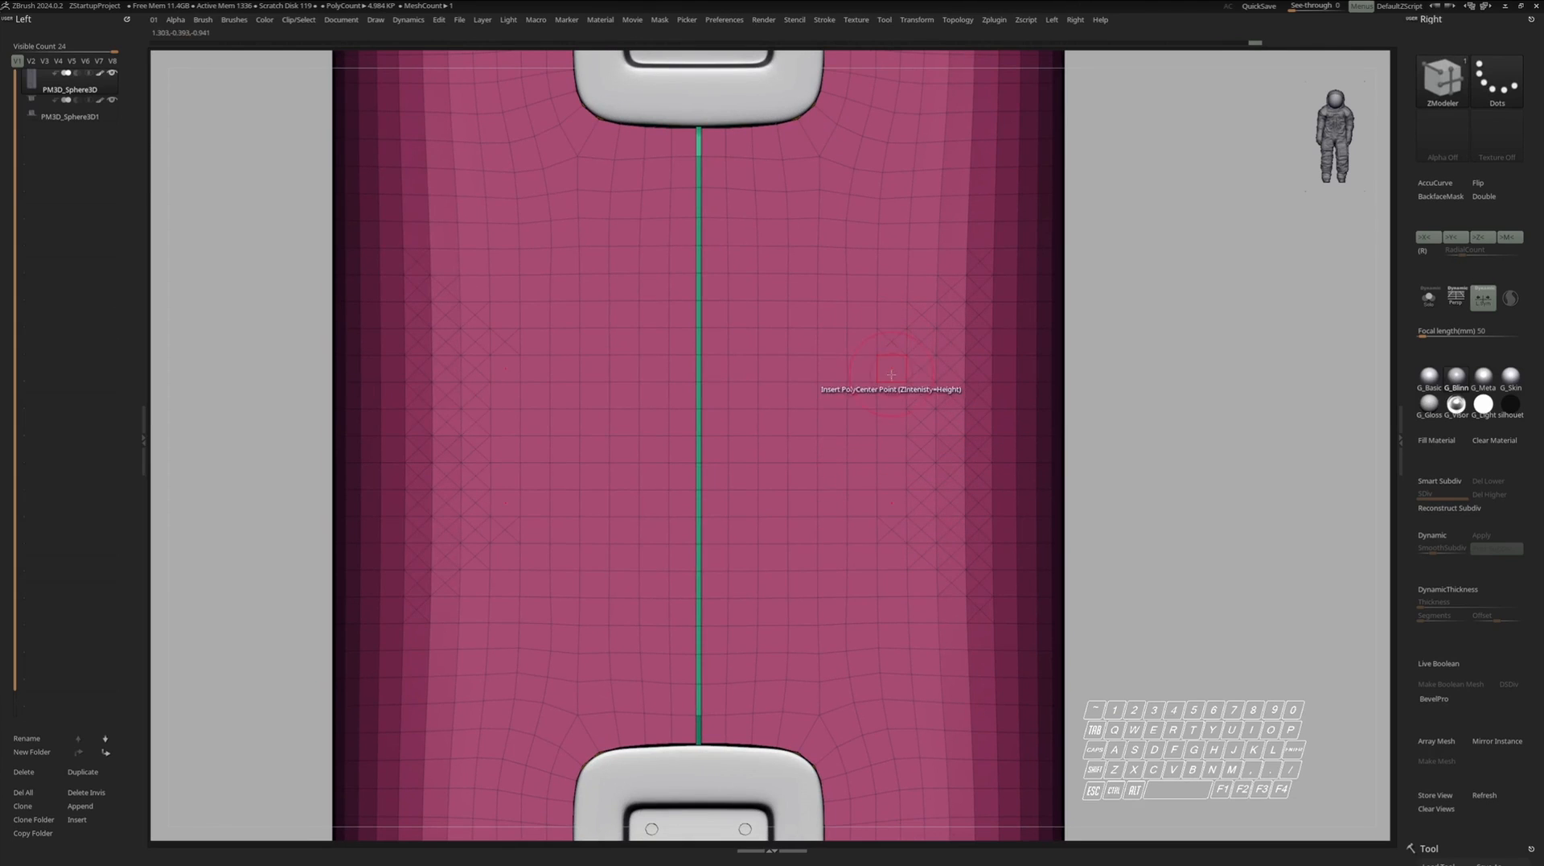
{"action": "left_click", "coordinate": [892, 398]}
{"action": "left_click", "coordinate": [894, 424]}
Insert centre points down the outermost polygon column of the body's point patch.
{"action": "right_click_drag", "start_coordinate": [896, 442], "coordinate": [951, 344]}
{"action": "right_click_drag", "start_coordinate": [992, 272], "coordinate": [1015, 269]}
{"action": "left_click", "coordinate": [1006, 236]}
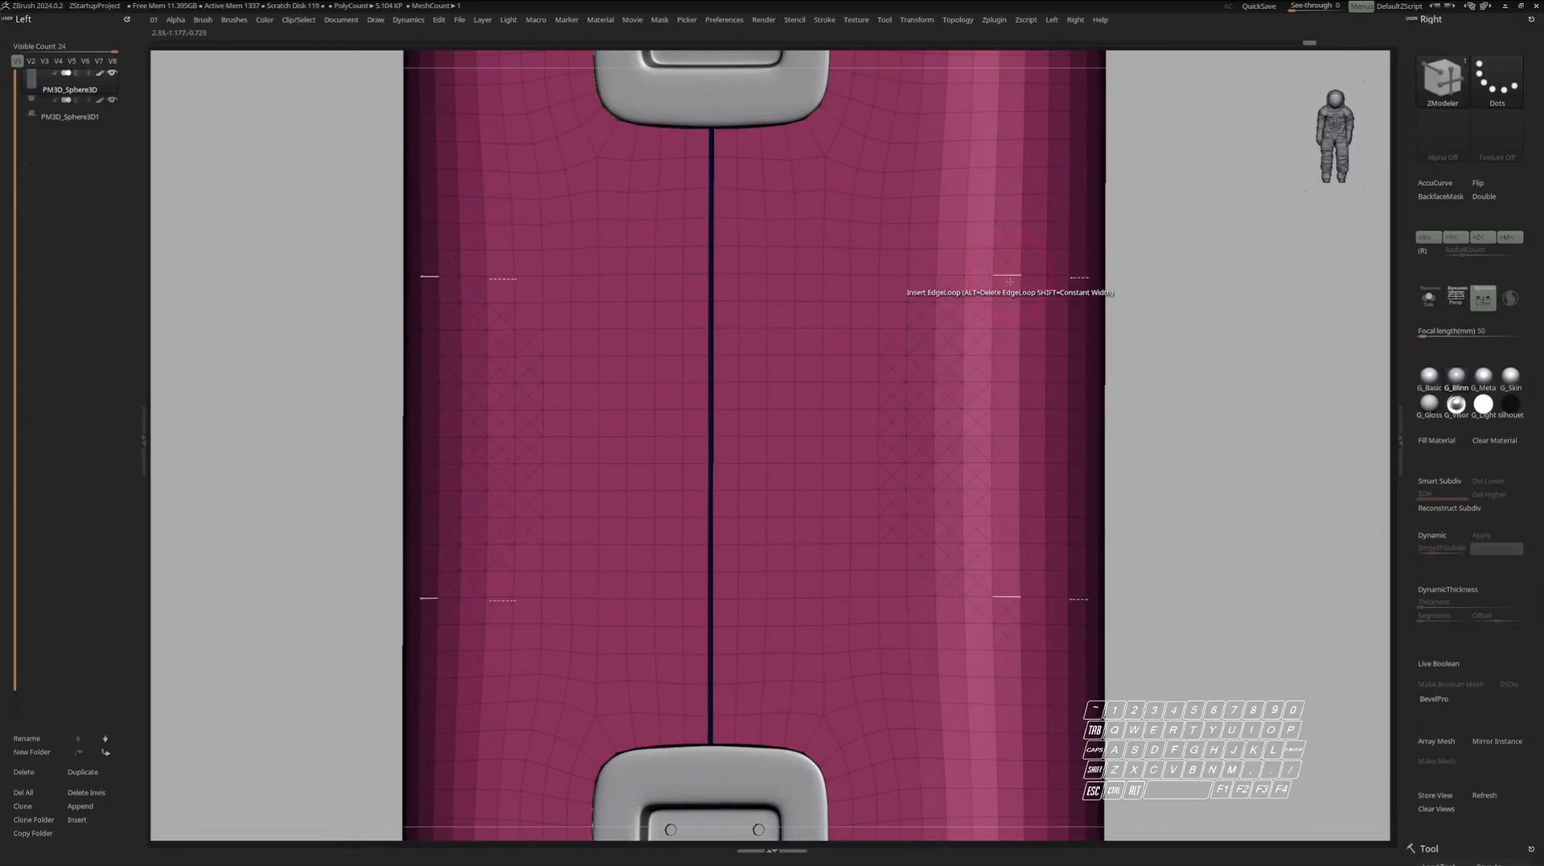
{"action": "left_click", "coordinate": [1007, 339]}
{"action": "left_click", "coordinate": [1007, 367]}
{"action": "left_click", "coordinate": [1008, 396]}
{"action": "left_click", "coordinate": [1008, 422]}
Fill the remaining polygons at the patch's outer ends and inner column with centre points.
{"action": "right_click_drag", "start_coordinate": [1008, 366], "coordinate": [965, 259], "text": "shift"}
{"action": "left_click", "coordinate": [975, 236]}
{"action": "left_click", "coordinate": [950, 263]}
{"action": "left_click", "coordinate": [893, 558]}
{"action": "right_click_drag", "start_coordinate": [894, 555], "coordinate": [950, 326], "text": "ctrl"}
{"action": "left_click", "coordinate": [892, 367]}
{"action": "left_click", "coordinate": [892, 389]}
Mark alternating diamond-shaped cells in the inner columns of the body's point patch as a temporary polygroup.
{"action": "right_click_drag", "start_coordinate": [994, 246], "coordinate": [990, 310]}
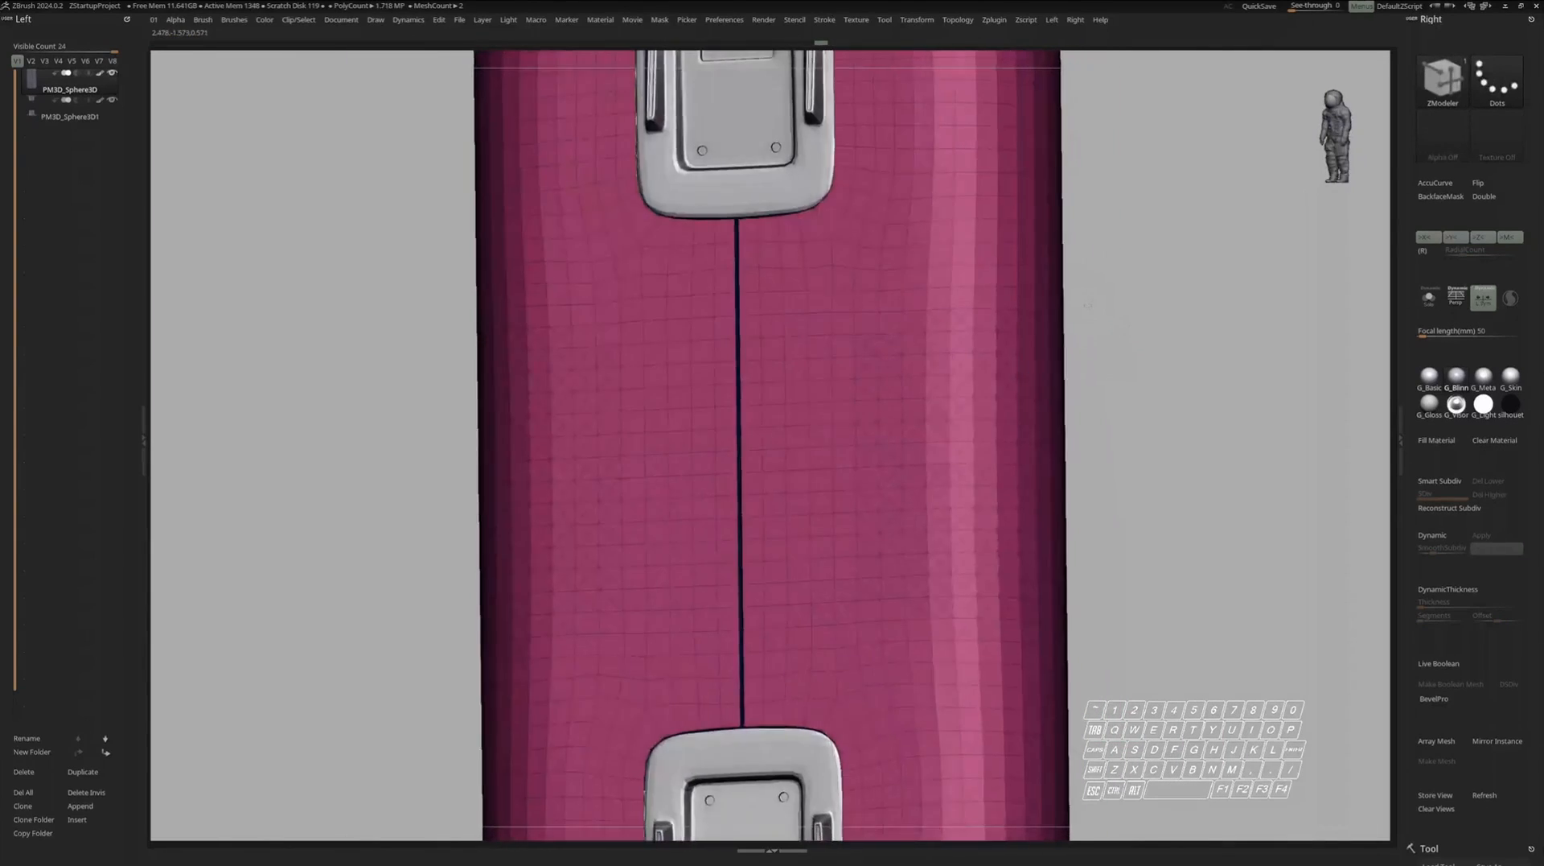
{"action": "mouse_move", "coordinate": [1087, 305]}
{"action": "right_mouse_down"}
{"action": "mouse_move", "coordinate": [1044, 333]}
{"action": "mouse_move", "coordinate": [1003, 314]}
{"action": "mouse_move", "coordinate": [983, 334]}
{"action": "right_mouse_up"}
{"action": "right_click_drag", "start_coordinate": [983, 334], "coordinate": [979, 355], "text": "alt"}
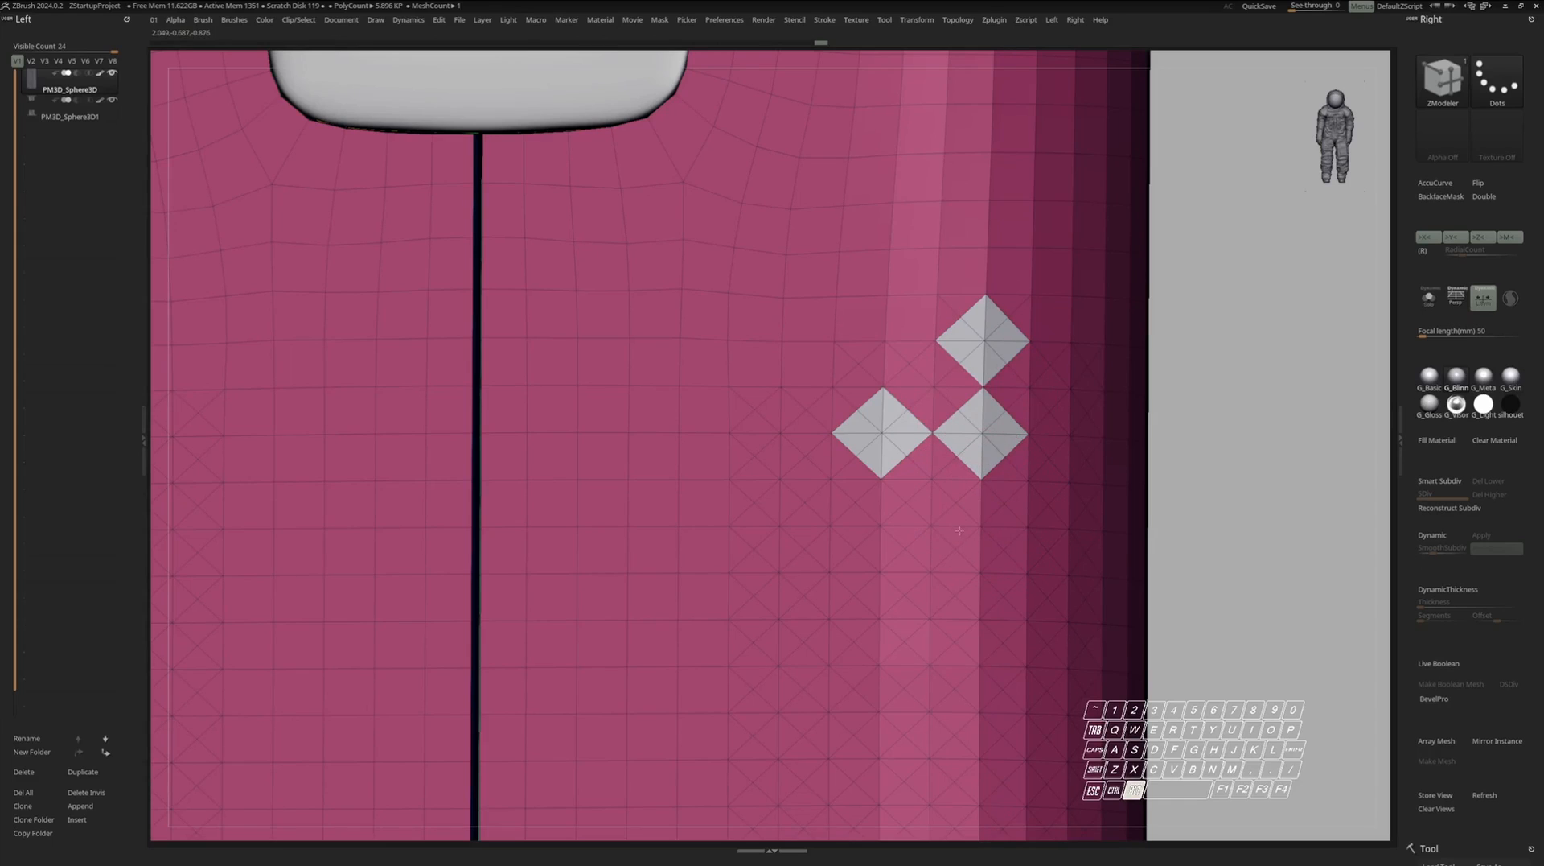
{"action": "mouse_move", "coordinate": [974, 501]}
{"action": "left_mouse_down"}
{"action": "mouse_move", "coordinate": [961, 538]}
{"action": "mouse_move", "coordinate": [995, 508]}
{"action": "left_mouse_up"}
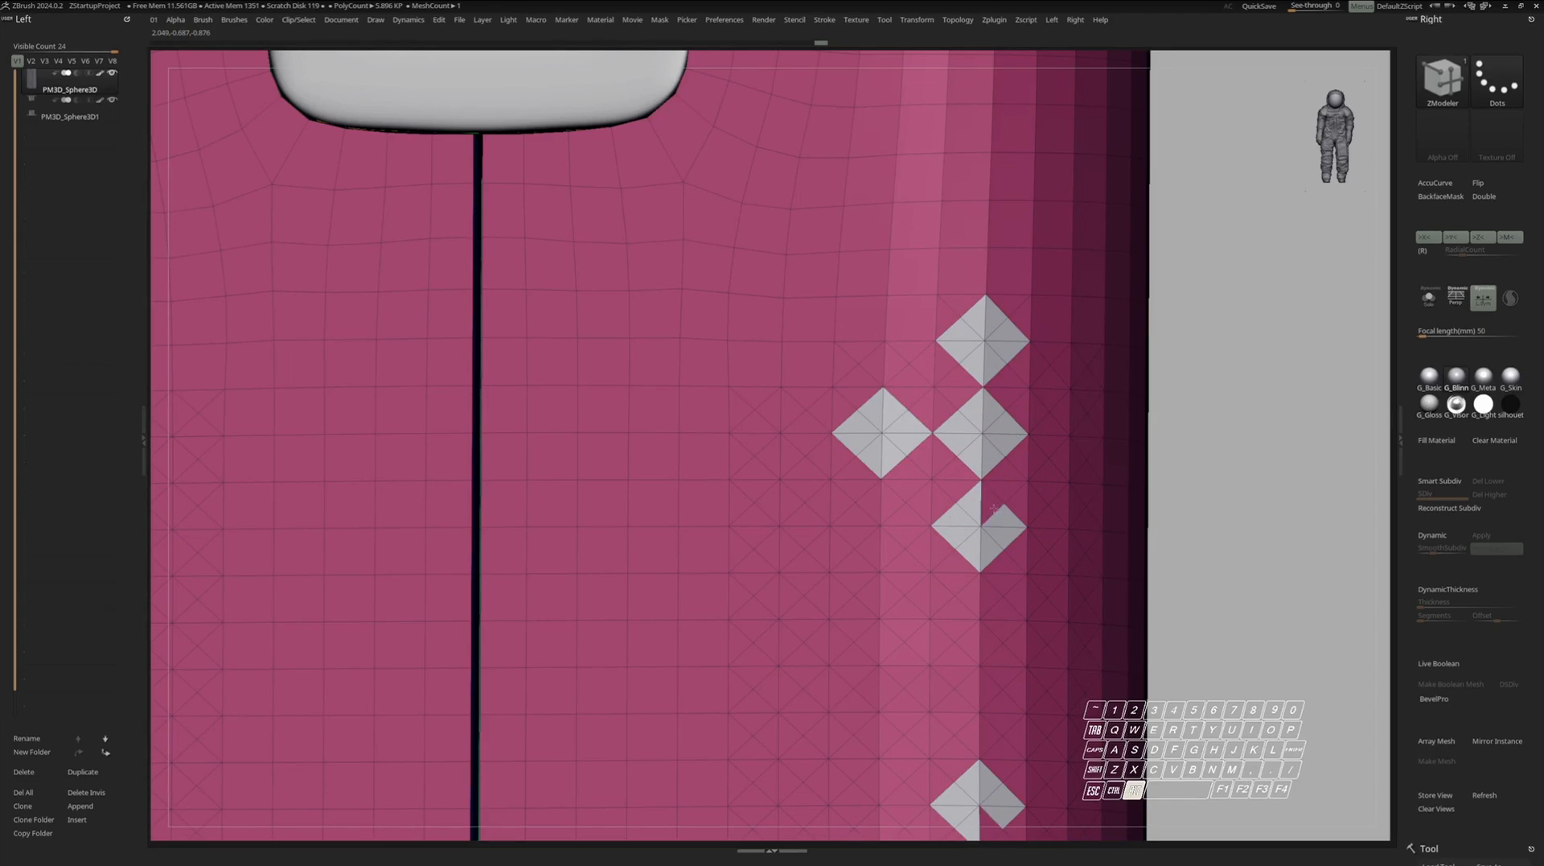
{"action": "mouse_move", "coordinate": [855, 533]}
{"action": "left_mouse_down"}
{"action": "mouse_move", "coordinate": [903, 549]}
{"action": "mouse_move", "coordinate": [904, 502]}
{"action": "left_mouse_up"}
{"action": "mouse_move", "coordinate": [792, 500]}
{"action": "left_mouse_down", "text": "alt"}
{"action": "mouse_move", "coordinate": [768, 504]}
{"action": "mouse_move", "coordinate": [801, 516]}
{"action": "left_mouse_up", "text": "alt"}
{"action": "mouse_move", "coordinate": [769, 460]}
{"action": "left_mouse_down", "text": "alt"}
{"action": "mouse_move", "coordinate": [806, 425]}
{"action": "mouse_move", "coordinate": [759, 425]}
{"action": "mouse_move", "coordinate": [793, 457]}
{"action": "left_mouse_up", "text": "alt"}
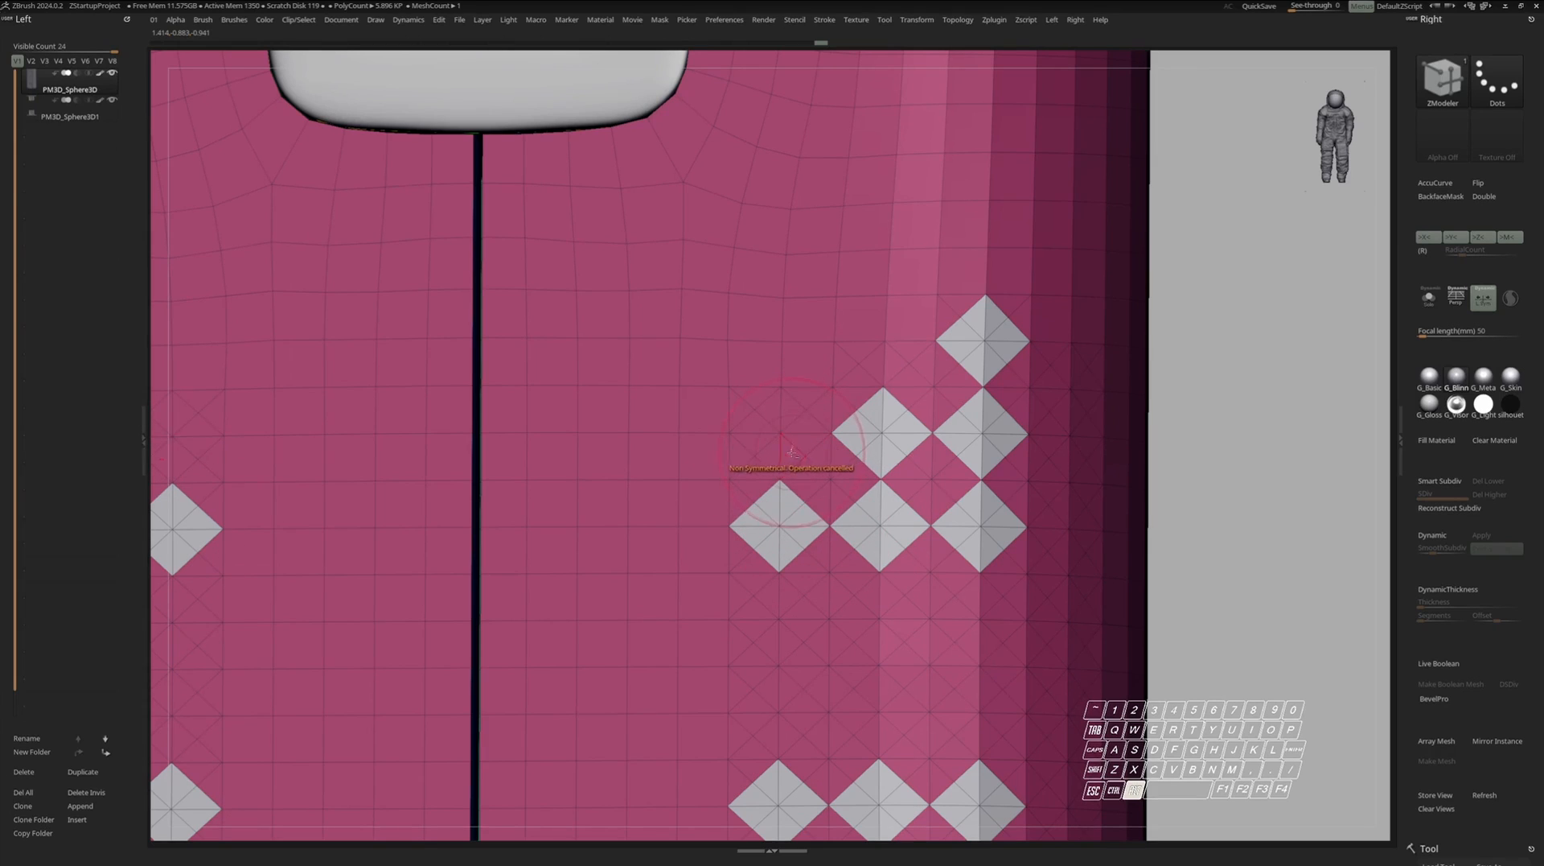
{"action": "mouse_move", "coordinate": [792, 452]}
{"action": "left_mouse_down", "text": "alt"}
{"action": "mouse_move", "coordinate": [761, 424]}
{"action": "mouse_move", "coordinate": [765, 447]}
{"action": "left_mouse_up", "text": "alt"}
{"action": "right_click_drag", "start_coordinate": [778, 387], "coordinate": [785, 283], "text": "alt"}
{"action": "left_click_drag", "start_coordinate": [776, 487], "coordinate": [774, 631], "text": "alt"}
{"action": "mouse_move", "coordinate": [770, 537]}
{"action": "left_mouse_down", "text": "alt"}
{"action": "mouse_move", "coordinate": [802, 492]}
{"action": "mouse_move", "coordinate": [872, 536]}
{"action": "mouse_move", "coordinate": [879, 489]}
{"action": "left_mouse_up", "text": "alt"}
{"action": "left_click", "coordinate": [761, 595], "text": "alt"}
Mark the outermost column and the end diamond too, and turn the marked diamonds into their own polygroup.
{"action": "right_click_drag", "start_coordinate": [969, 507], "coordinate": [992, 510]}
{"action": "mouse_move", "coordinate": [959, 509]}
{"action": "left_mouse_down", "text": "alt"}
{"action": "mouse_move", "coordinate": [977, 533]}
{"action": "mouse_move", "coordinate": [996, 490]}
{"action": "mouse_move", "coordinate": [1089, 488]}
{"action": "mouse_move", "coordinate": [1076, 490]}
{"action": "left_mouse_up", "text": "alt"}
{"action": "right_click_drag", "start_coordinate": [1094, 448], "coordinate": [1073, 464]}
{"action": "mouse_move", "coordinate": [1073, 463]}
{"action": "left_mouse_down", "text": "alt"}
{"action": "mouse_move", "coordinate": [1047, 473]}
{"action": "mouse_move", "coordinate": [1072, 441]}
{"action": "left_mouse_up", "text": "alt"}
{"action": "left_click_drag", "start_coordinate": [1075, 372], "coordinate": [1075, 350], "text": "alt"}
{"action": "right_click_drag", "start_coordinate": [1074, 351], "coordinate": [1038, 121], "text": "alt"}
{"action": "mouse_move", "coordinate": [967, 612]}
{"action": "left_mouse_down", "text": "alt"}
{"action": "mouse_move", "coordinate": [952, 613]}
{"action": "mouse_move", "coordinate": [979, 621]}
{"action": "mouse_move", "coordinate": [949, 623]}
{"action": "mouse_move", "coordinate": [960, 613]}
{"action": "left_mouse_up", "text": "alt"}
{"action": "left_click", "coordinate": [966, 611]}
Mark the diamonds in between, give them a second polygroup, and quick-save the project.
{"action": "key", "text": "alt"}
{"action": "key", "text": "alt"}
{"action": "key", "text": "alt"}
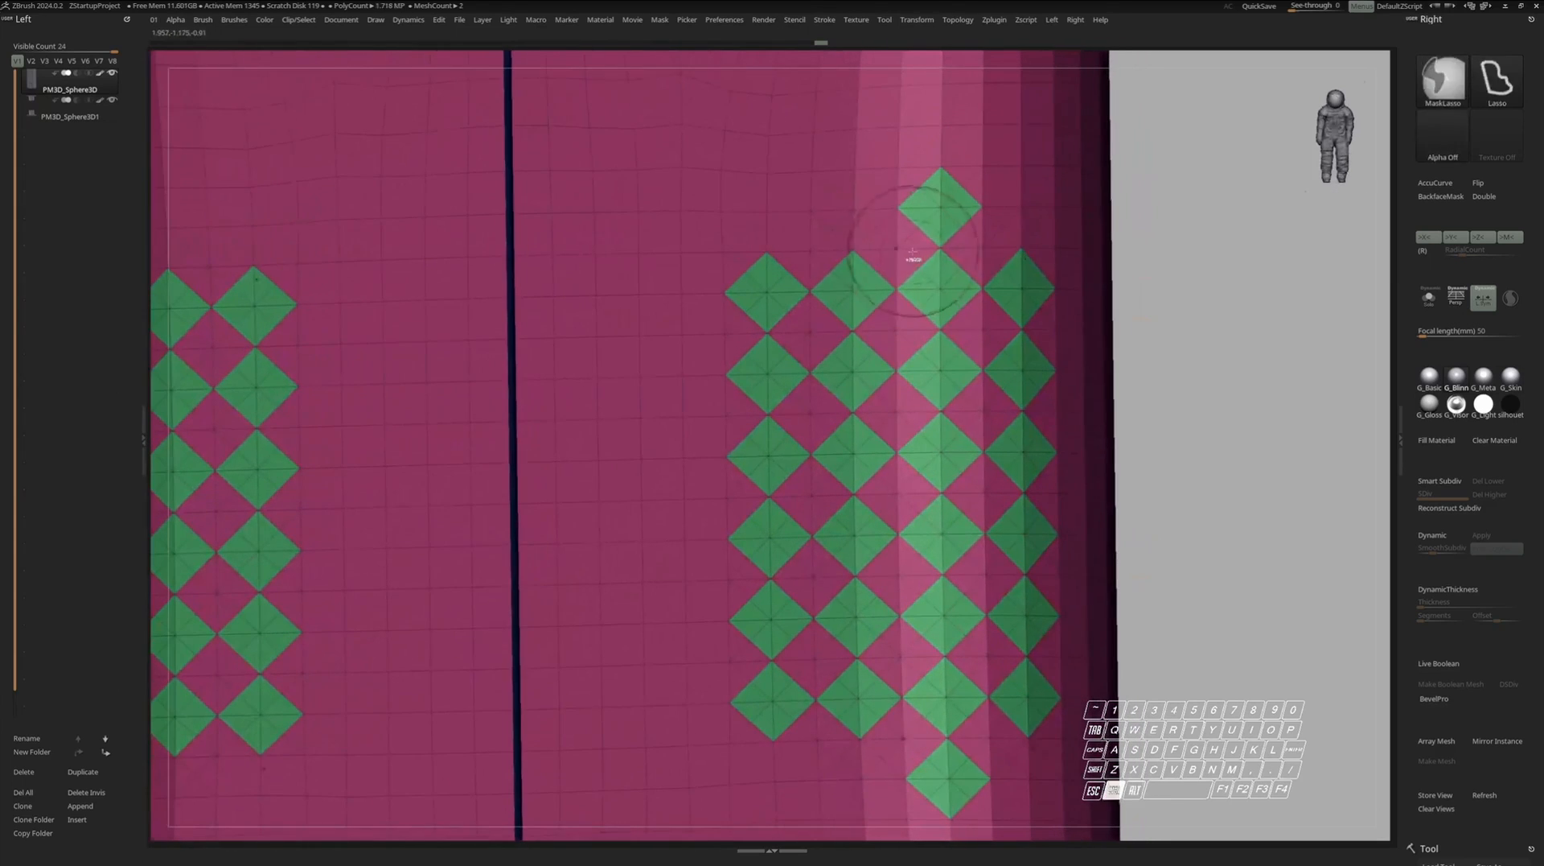
{"action": "key", "text": "alt"}
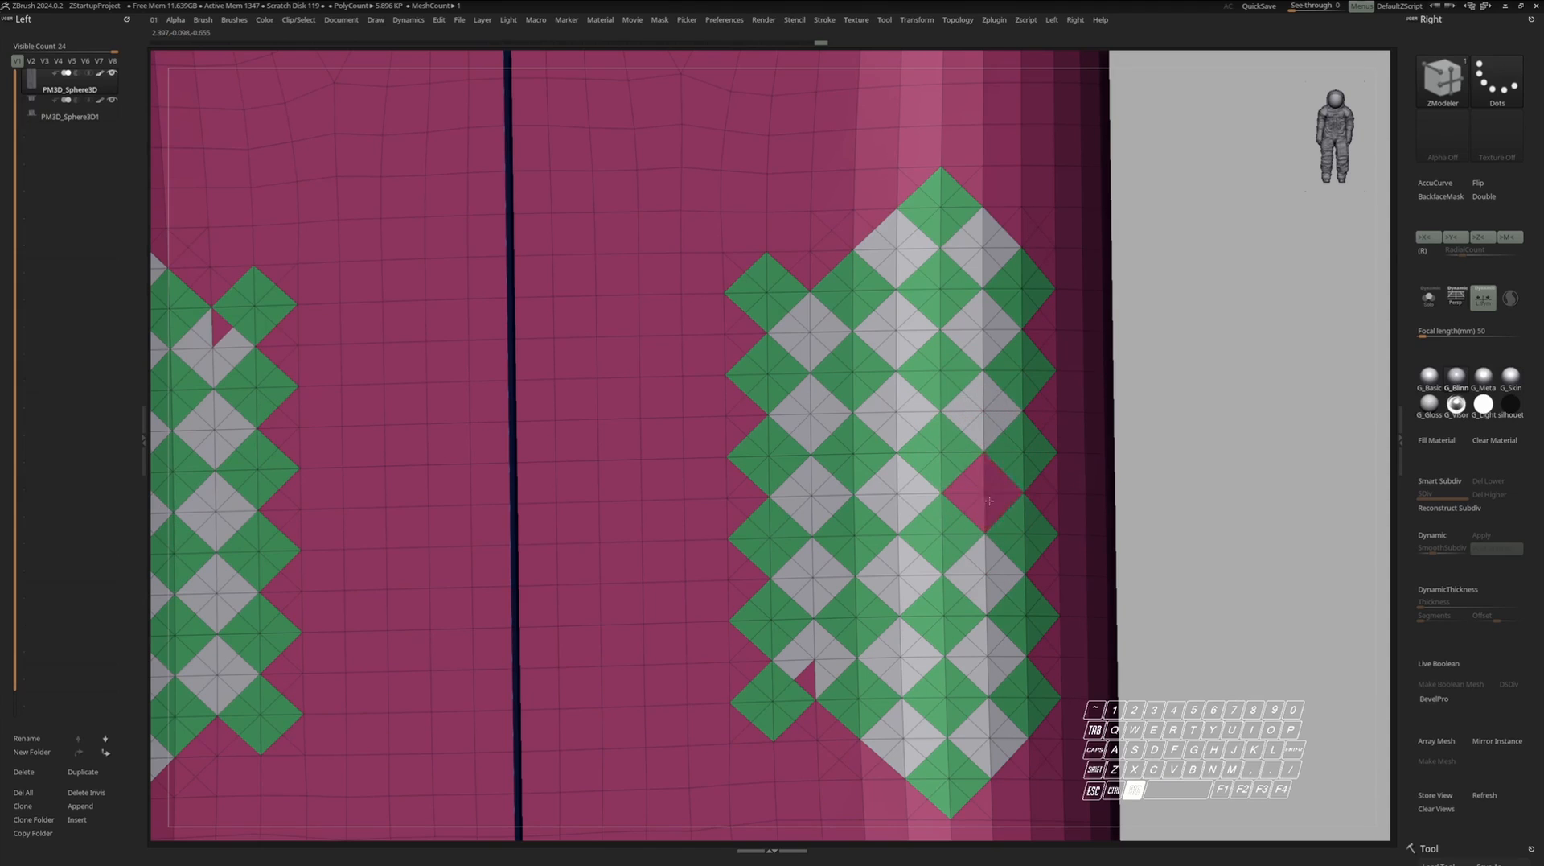
{"action": "left_click_drag", "start_coordinate": [977, 506], "coordinate": [992, 501], "text": "alt"}
{"action": "right_click_drag", "start_coordinate": [978, 506], "coordinate": [981, 409], "text": "alt"}
{"action": "left_click", "coordinate": [811, 583], "text": "alt"}
{"action": "left_click", "coordinate": [814, 583], "text": "alt"}
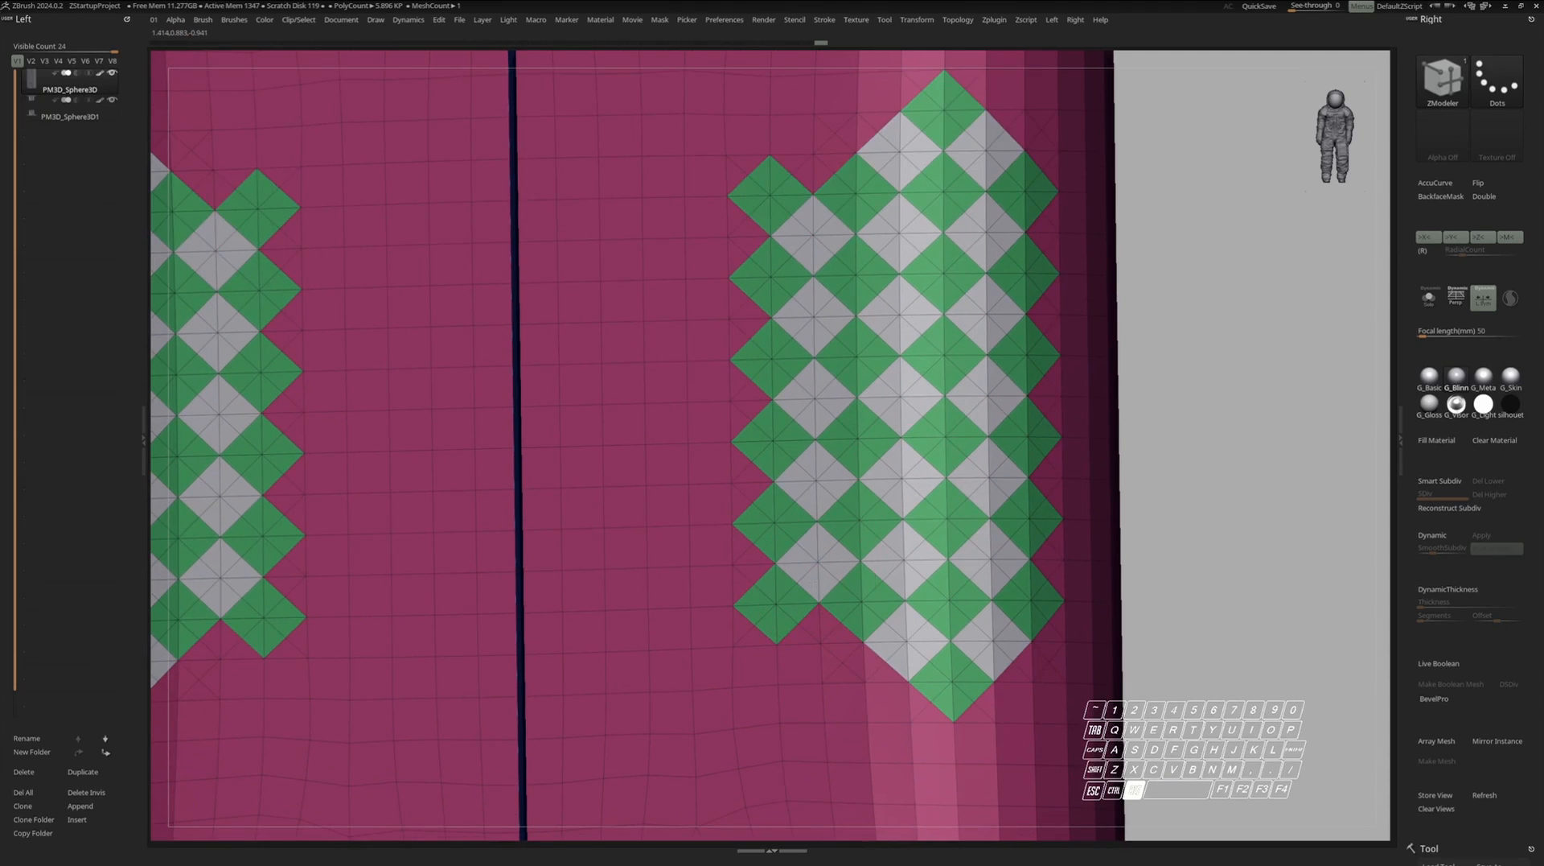
{"action": "left_click", "coordinate": [815, 579]}
{"action": "mouse_move", "coordinate": [885, 548]}
{"action": "right_mouse_down", "text": "ctrl"}
{"action": "mouse_move", "coordinate": [925, 451]}
{"action": "mouse_move", "coordinate": [974, 476]}
{"action": "right_mouse_up", "text": "ctrl"}
{"action": "left_click", "coordinate": [1259, 7]}
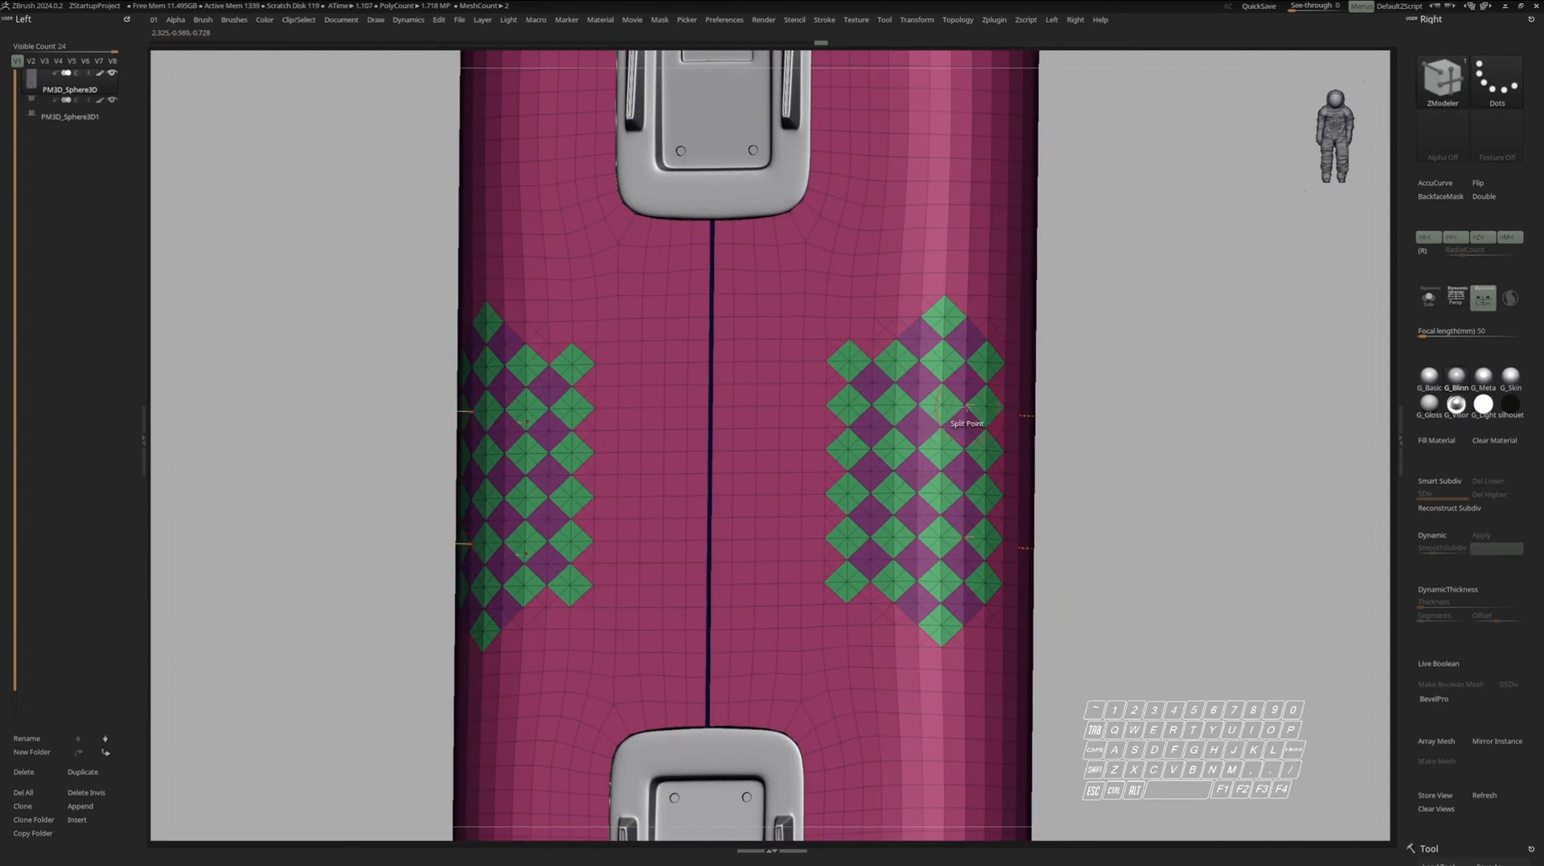
Inset both diamond polygroups with a narrow border in a separate polygroup, using Inset on Polygroup All.
{"action": "mouse_move", "coordinate": [877, 414]}
{"action": "right_mouse_down"}
{"action": "mouse_move", "coordinate": [813, 406]}
{"action": "mouse_move", "coordinate": [877, 322]}
{"action": "right_mouse_up"}
{"action": "right_click_drag", "start_coordinate": [877, 322], "coordinate": [909, 402], "text": "ctrl"}
{"action": "right_click_drag", "start_coordinate": [909, 402], "coordinate": [954, 437], "text": "ctrl"}
{"action": "key", "text": "space"}
{"action": "right_click_drag", "start_coordinate": [1218, 497], "coordinate": [1206, 492]}
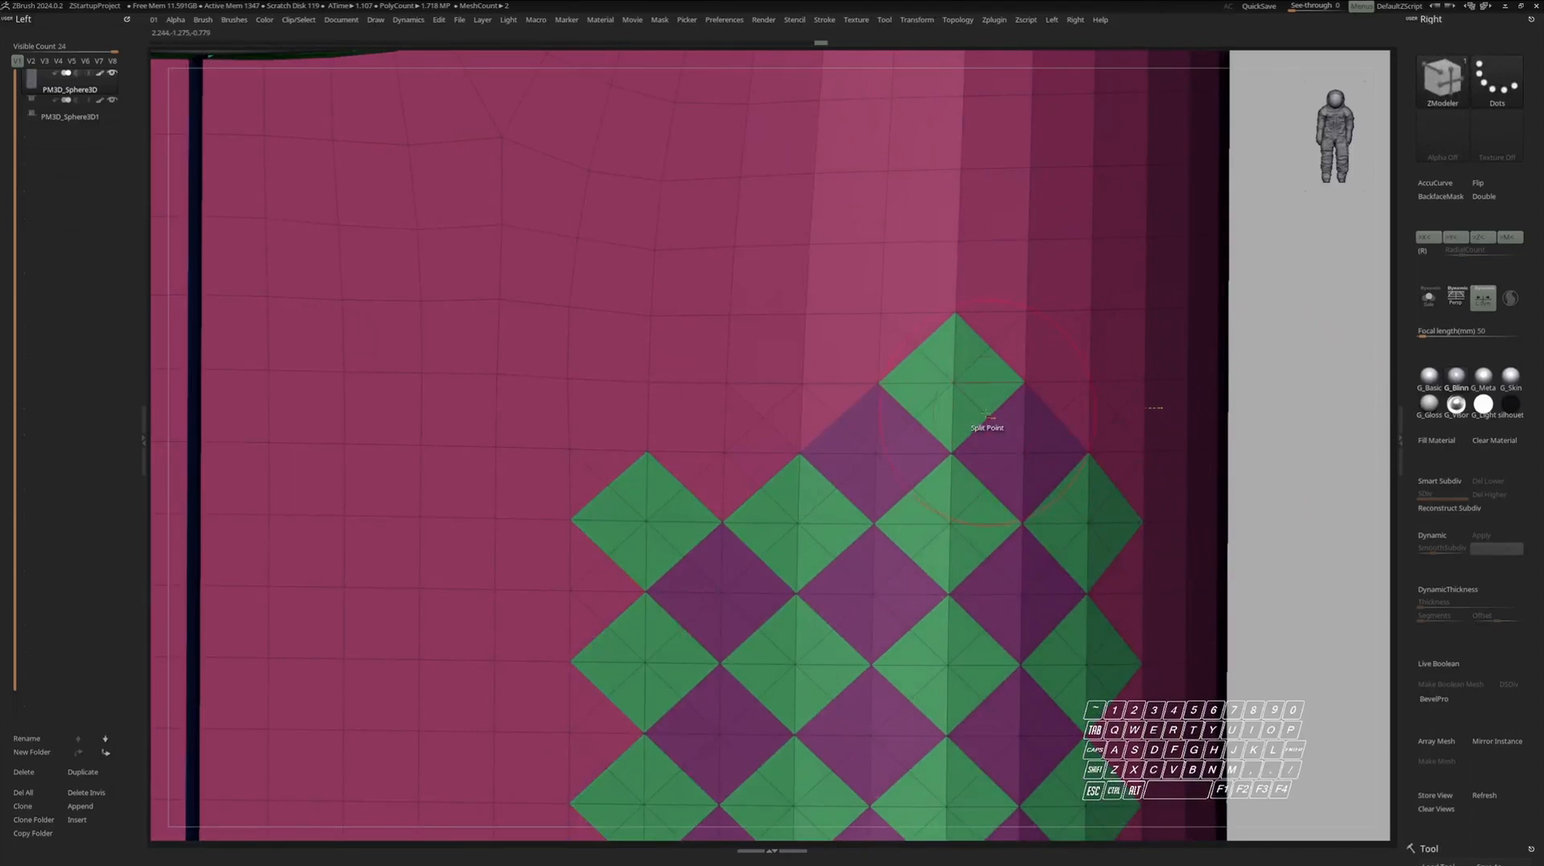
{"action": "right_click_drag", "start_coordinate": [969, 420], "coordinate": [990, 418], "text": "ctrl"}
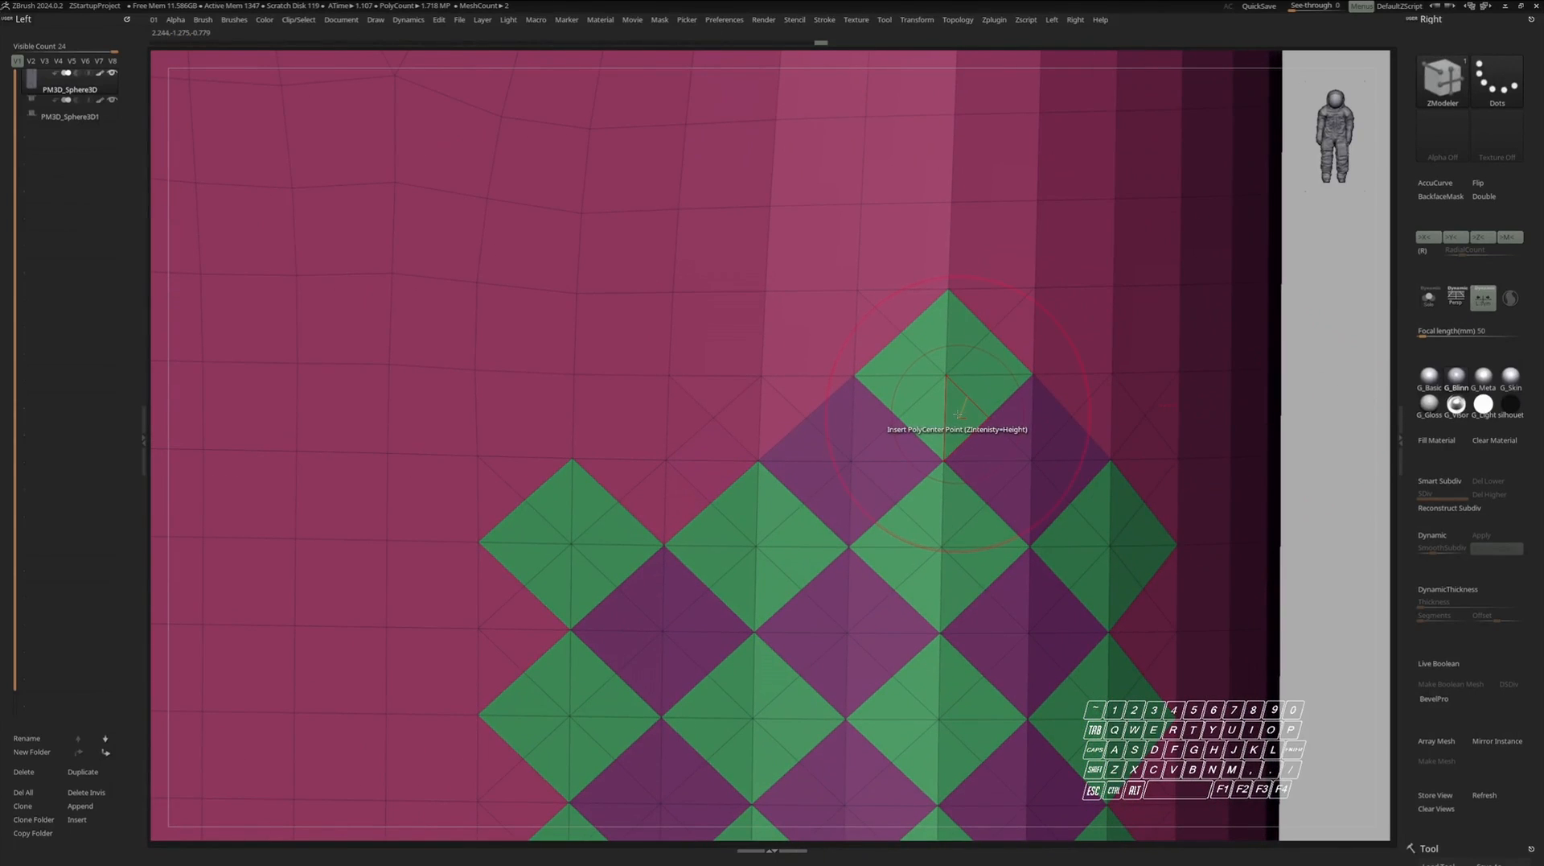
{"action": "key", "text": "space"}
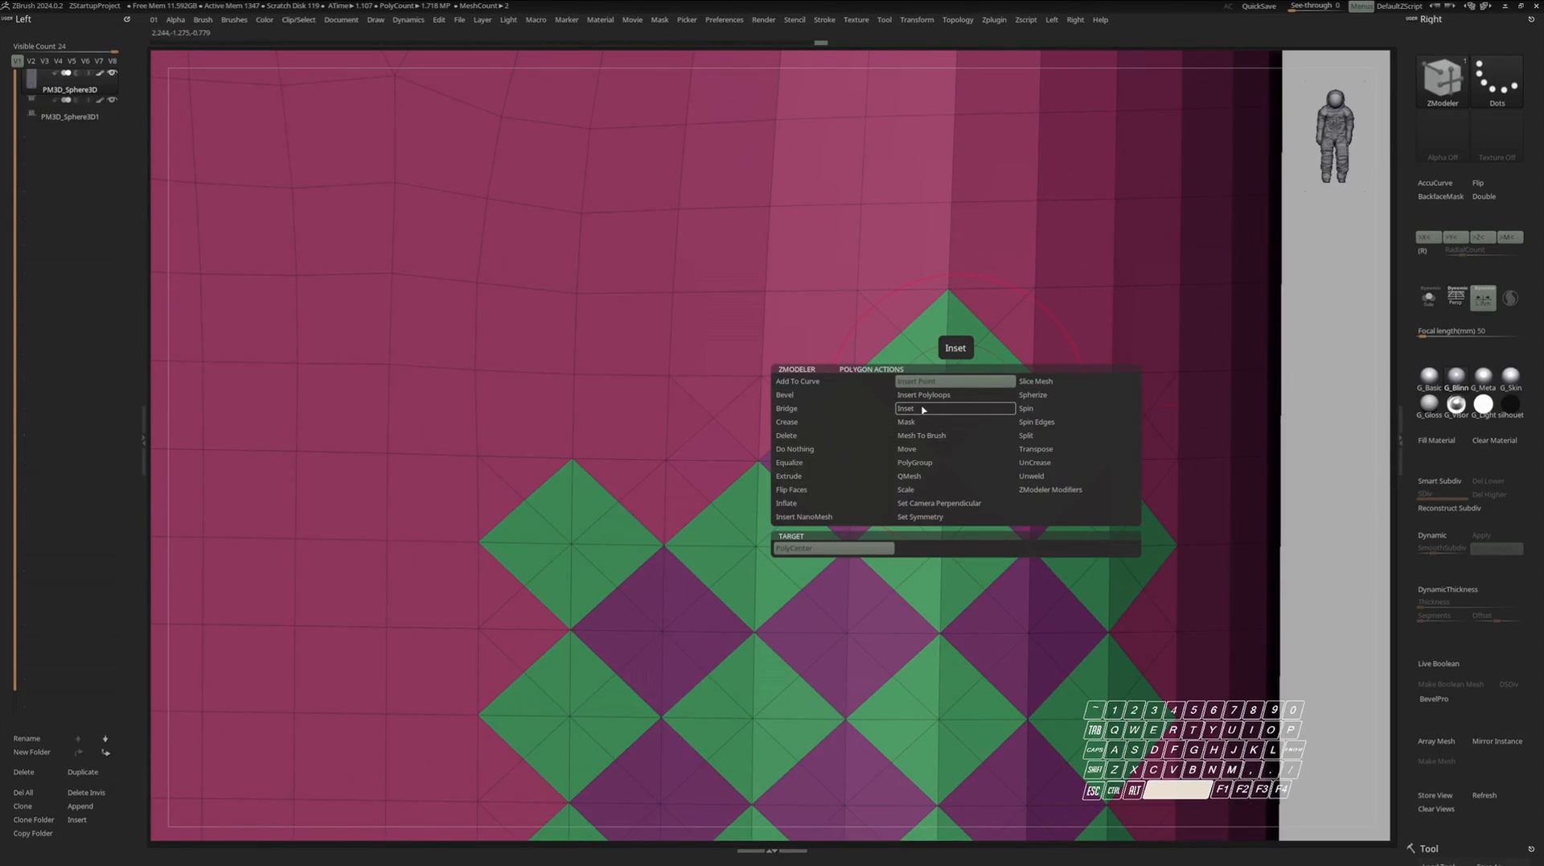
{"action": "left_click", "coordinate": [922, 409]}
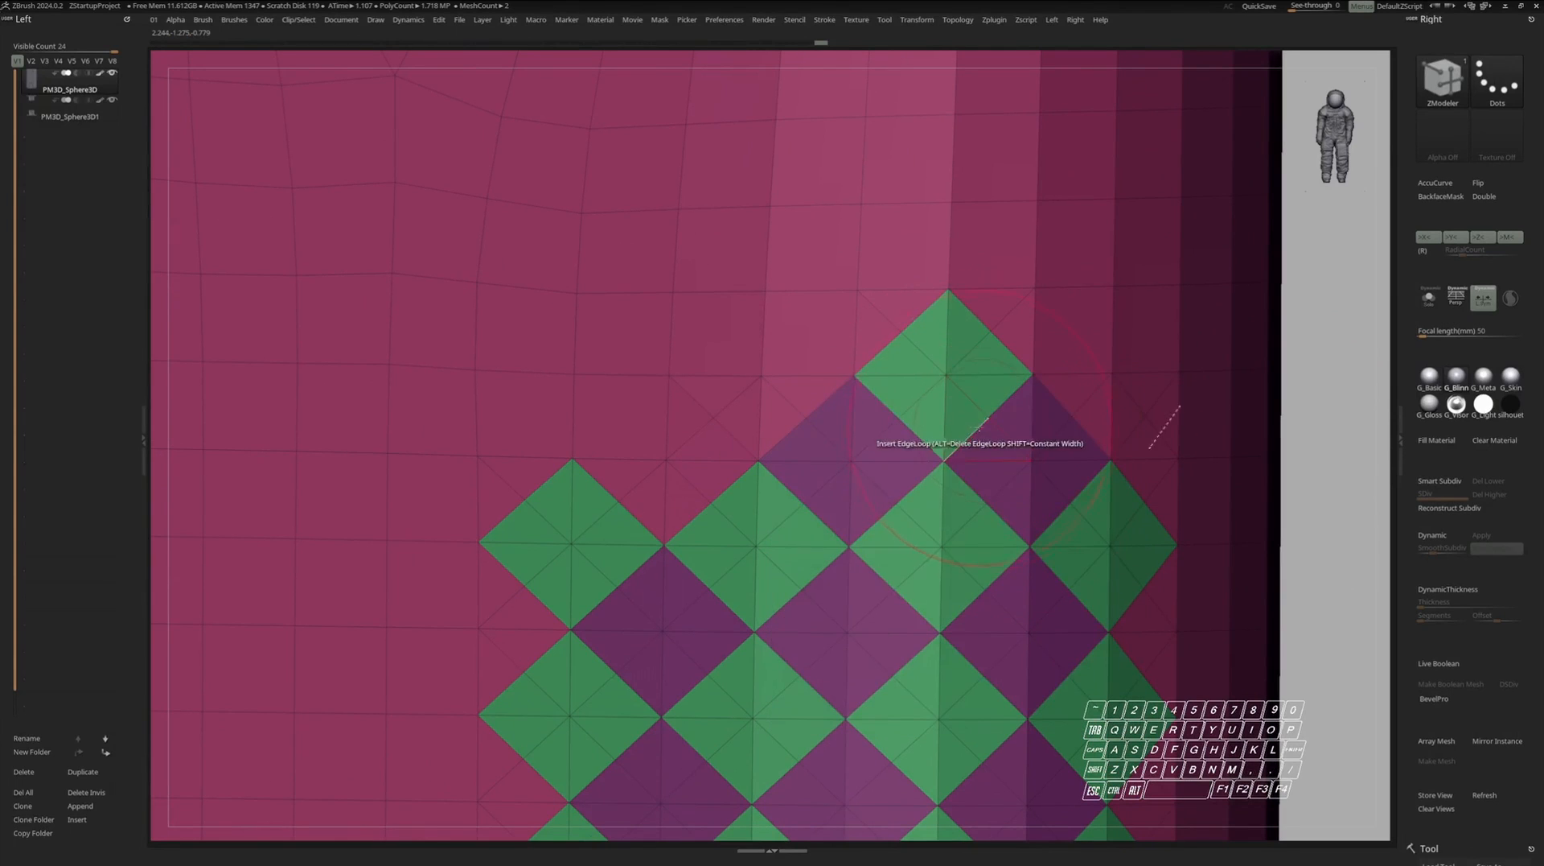
{"action": "left_click_drag", "start_coordinate": [963, 416], "coordinate": [953, 412]}
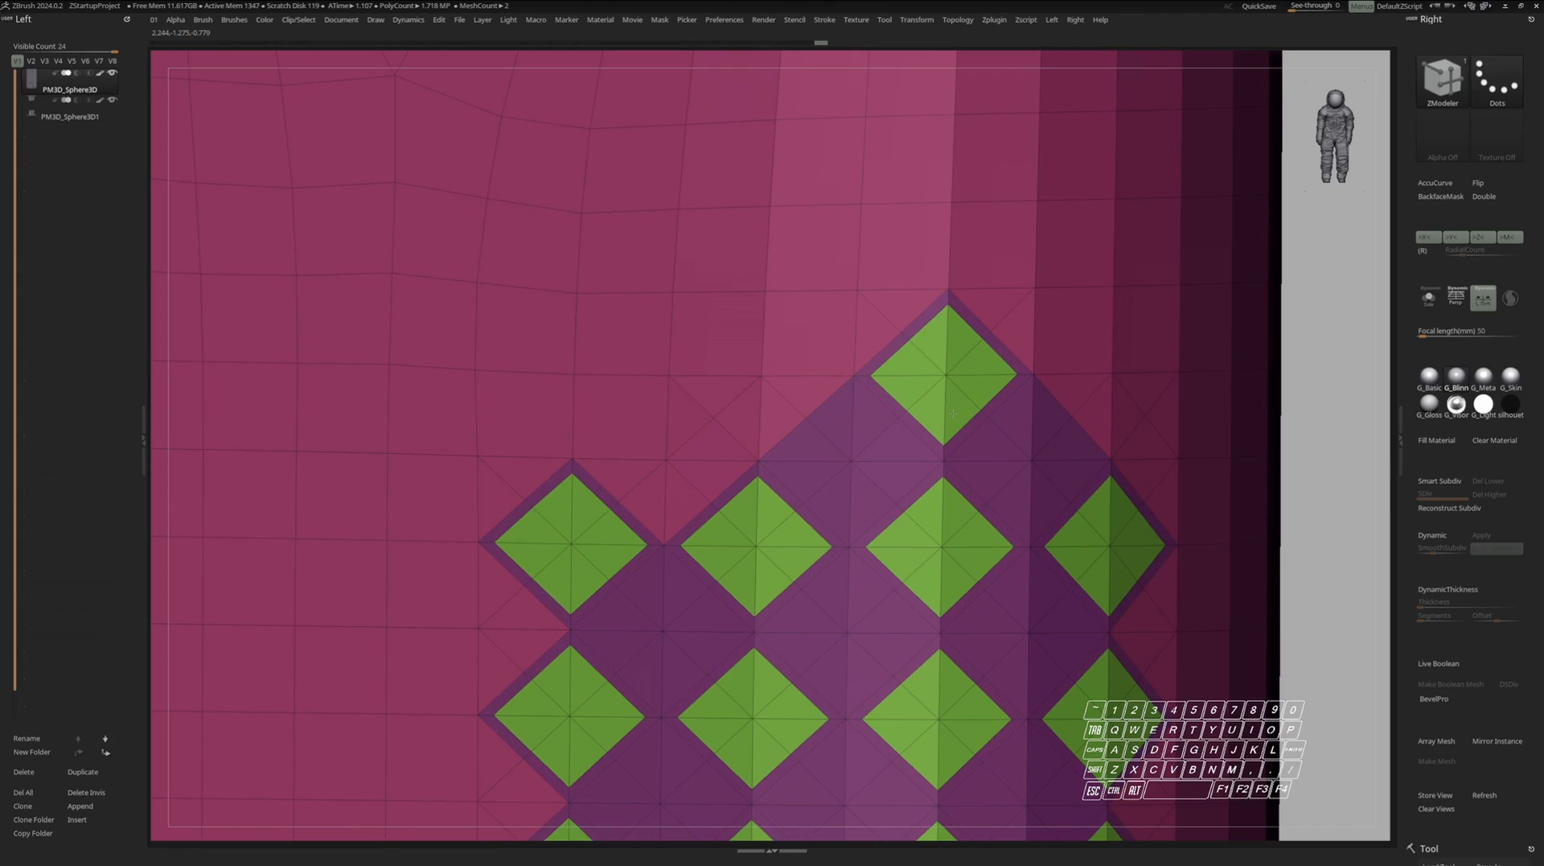
{"action": "key", "text": "alt"}
{"action": "key", "text": "alt"}
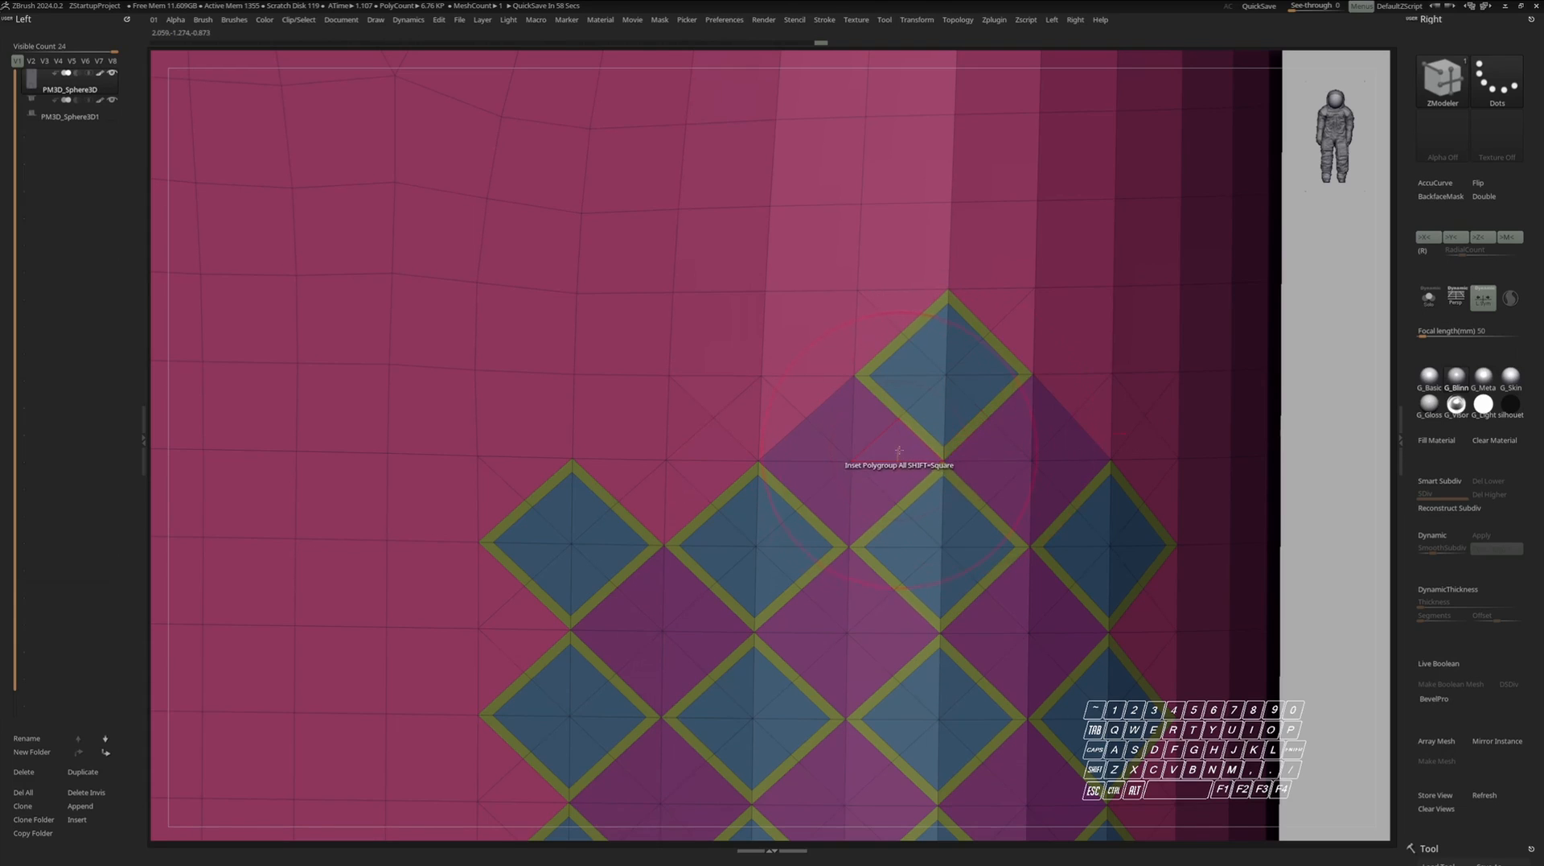
{"action": "left_click_drag", "start_coordinate": [895, 444], "coordinate": [905, 443]}
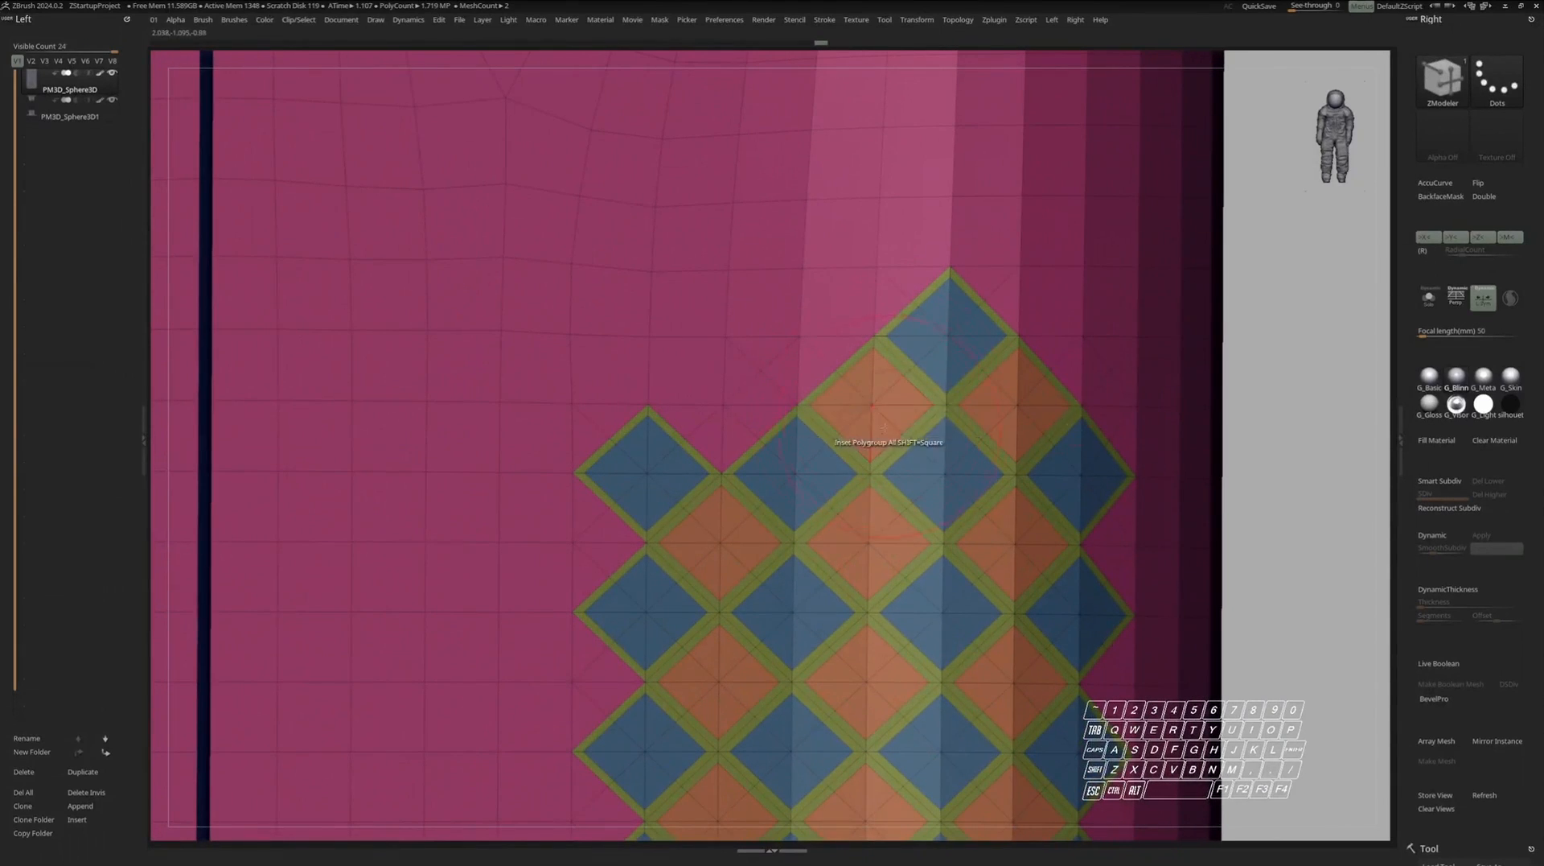
Extrude the inset diamonds inward with the Extrude polygon action on Polygroup All to form recessed cells.
{"action": "mouse_move", "coordinate": [941, 347]}
{"action": "right_mouse_down"}
{"action": "mouse_move", "coordinate": [970, 353]}
{"action": "mouse_move", "coordinate": [948, 354]}
{"action": "mouse_move", "coordinate": [901, 281]}
{"action": "mouse_move", "coordinate": [921, 354]}
{"action": "mouse_move", "coordinate": [957, 392]}
{"action": "right_mouse_up"}
{"action": "key", "text": "space"}
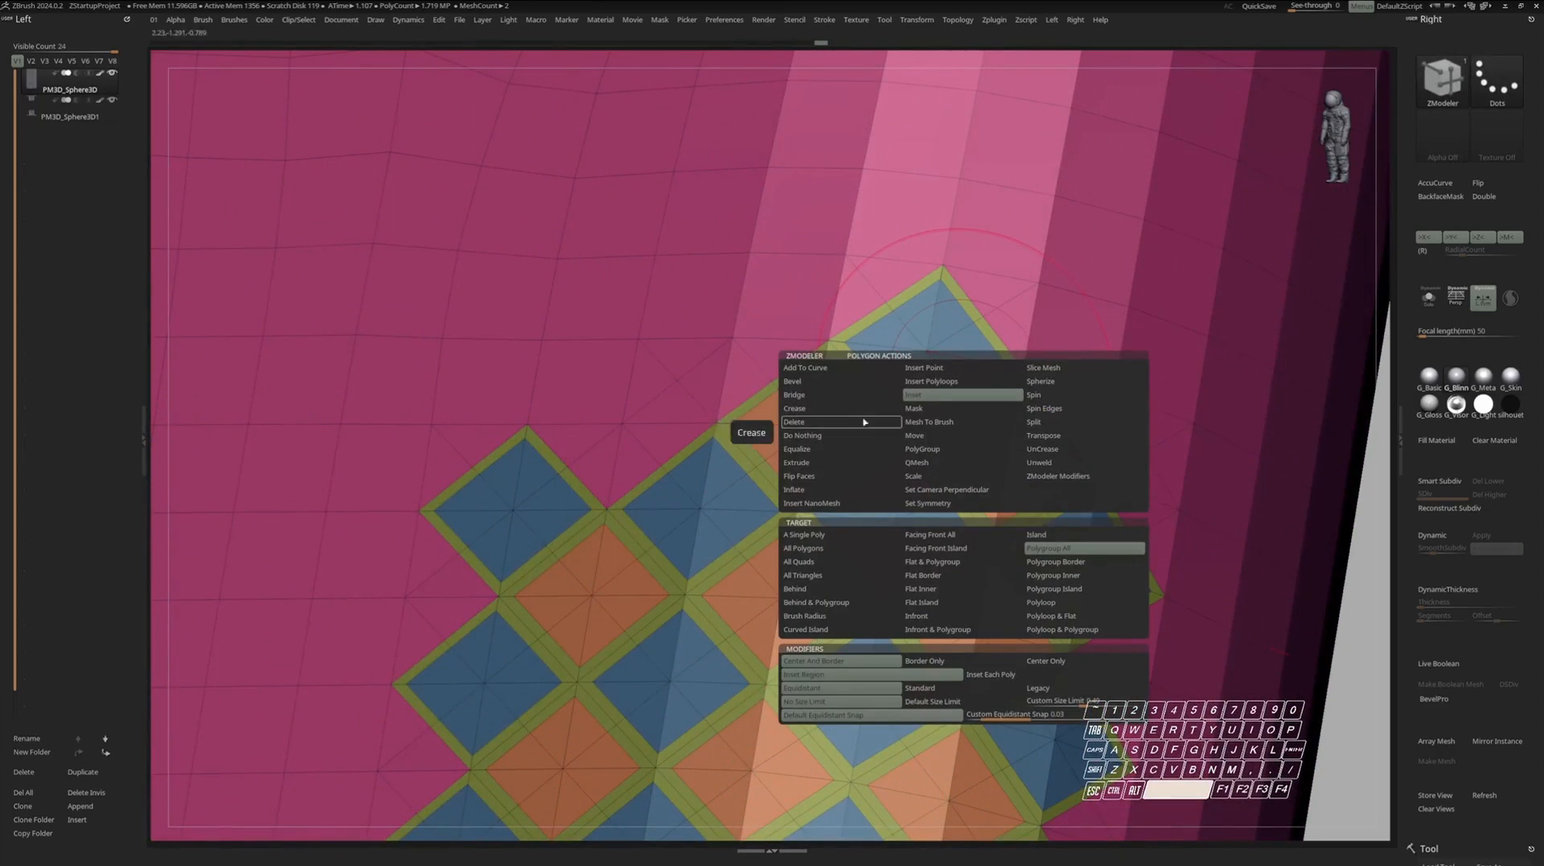
{"action": "left_click", "coordinate": [839, 462]}
{"action": "right_click_drag", "start_coordinate": [933, 370], "coordinate": [971, 366]}
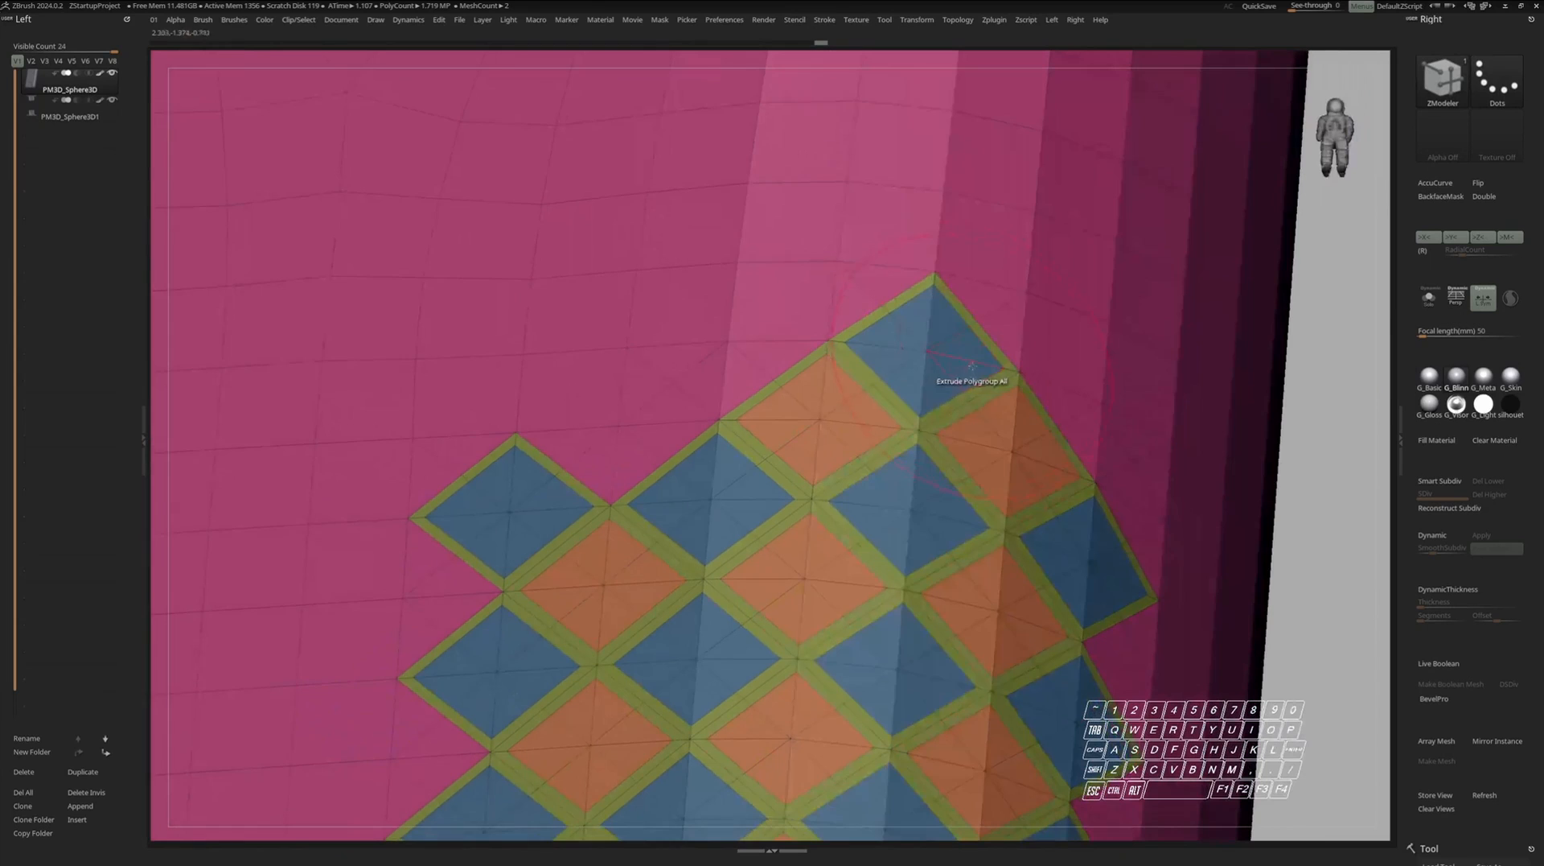
{"action": "left_click_drag", "start_coordinate": [960, 375], "coordinate": [937, 406]}
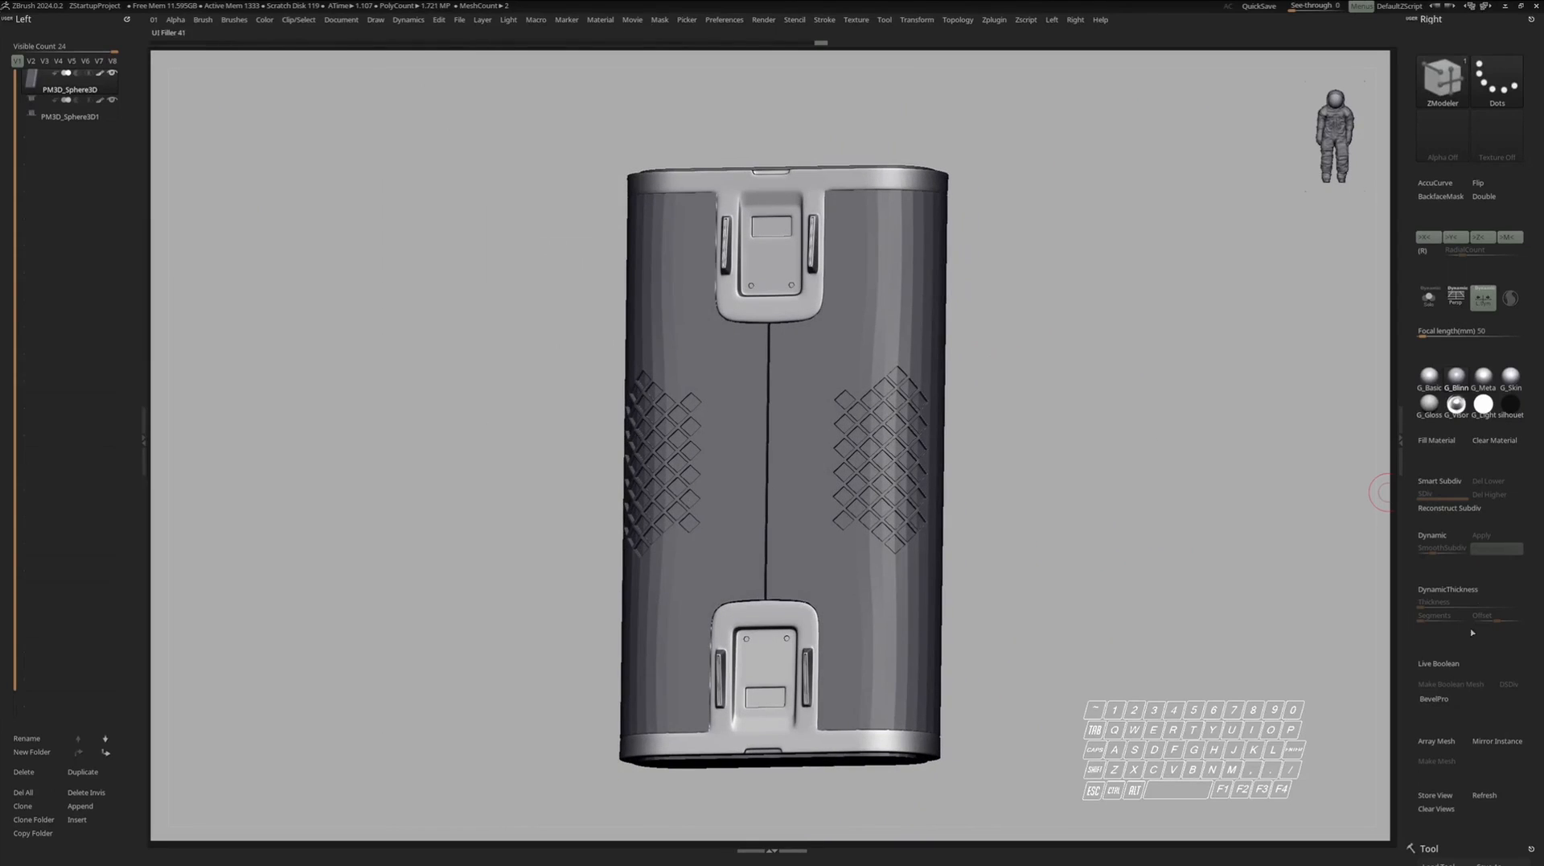
Turn on dynamic subdivision for the body and check the smoothed diamond pattern with and without the polyframe.
{"action": "left_click", "coordinate": [1431, 536]}
{"action": "left_click_drag", "start_coordinate": [1127, 482], "coordinate": [1034, 453]}
{"action": "left_click_drag", "start_coordinate": [1134, 518], "coordinate": [1110, 493]}
{"action": "right_click_drag", "start_coordinate": [1110, 493], "coordinate": [916, 460], "text": "ctrl"}
{"action": "key", "text": "shift+f"}
{"action": "key", "text": "shift+f"}
{"action": "key", "text": "shift+f"}
Split the points near the corners of the T-shaped end pieces into small circles on the body.
{"action": "key", "text": "space"}
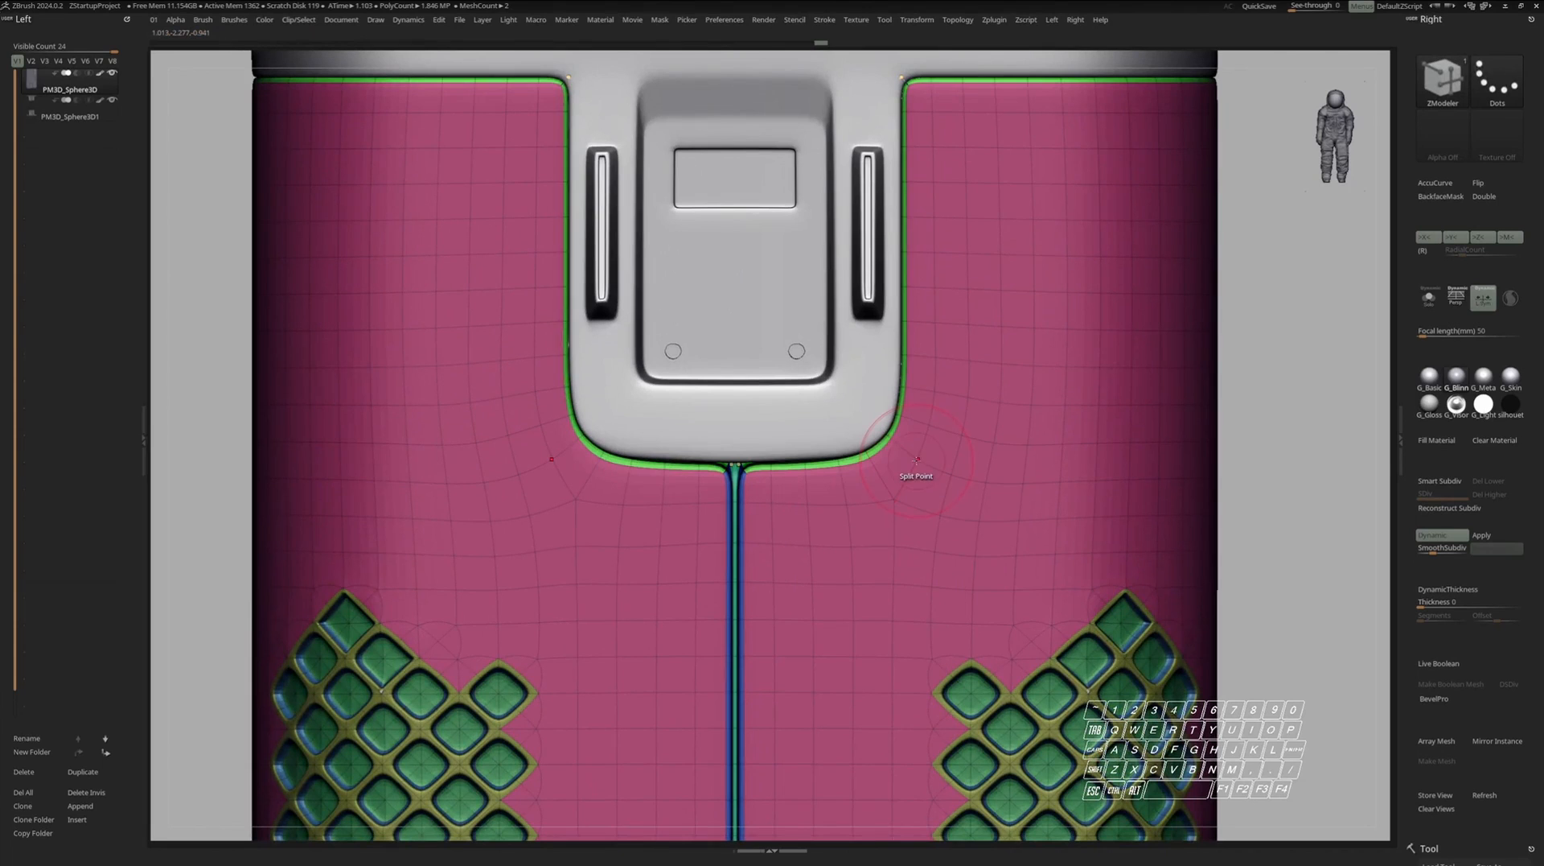
{"action": "key", "text": "ctrl+z"}
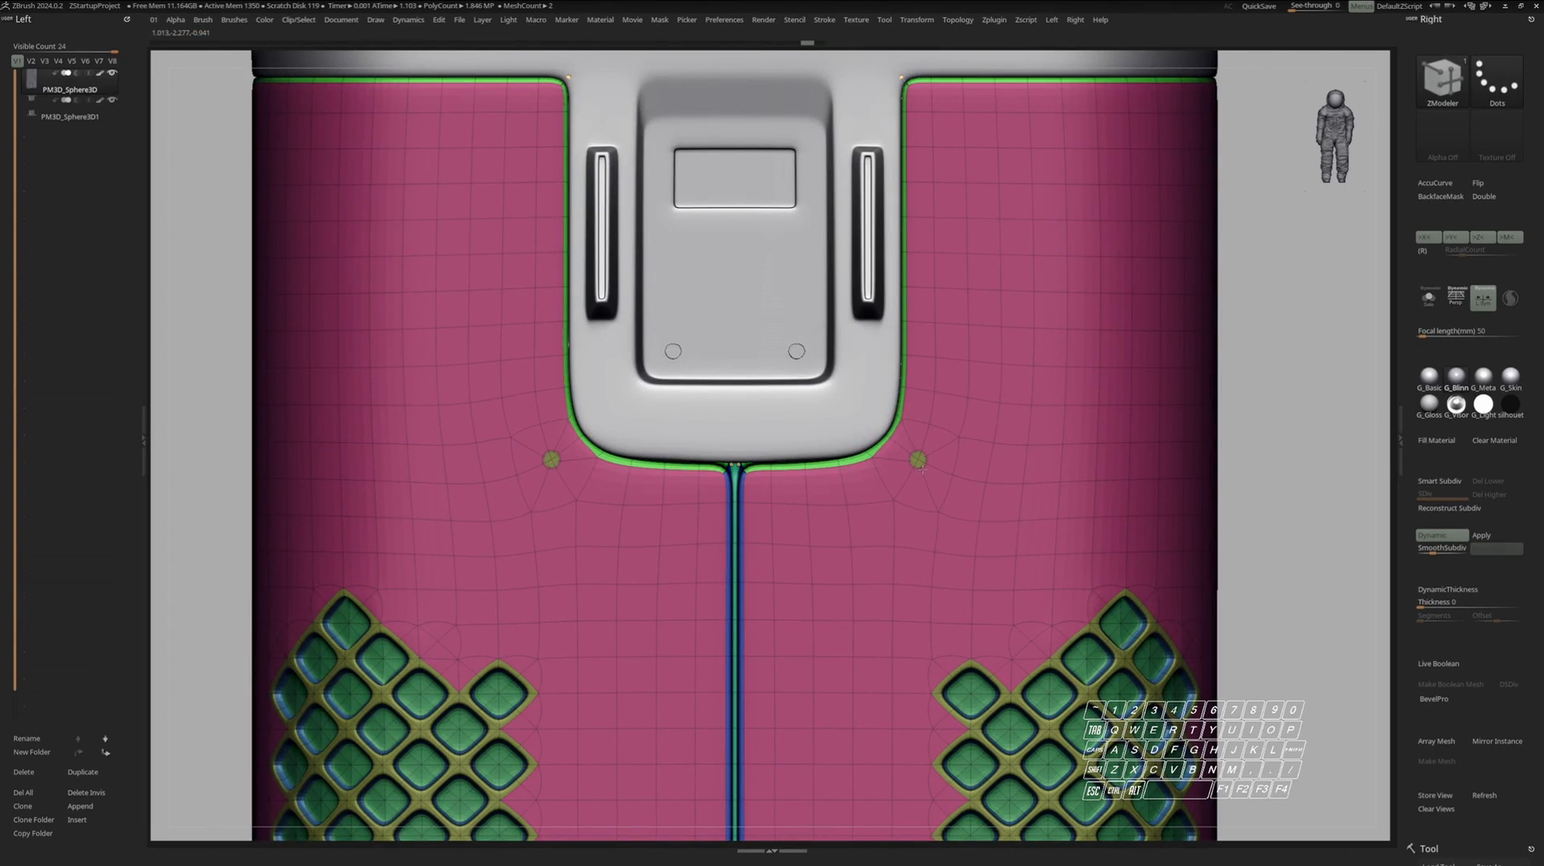
{"action": "right_click_drag", "start_coordinate": [933, 441], "coordinate": [1014, 554], "text": "alt"}
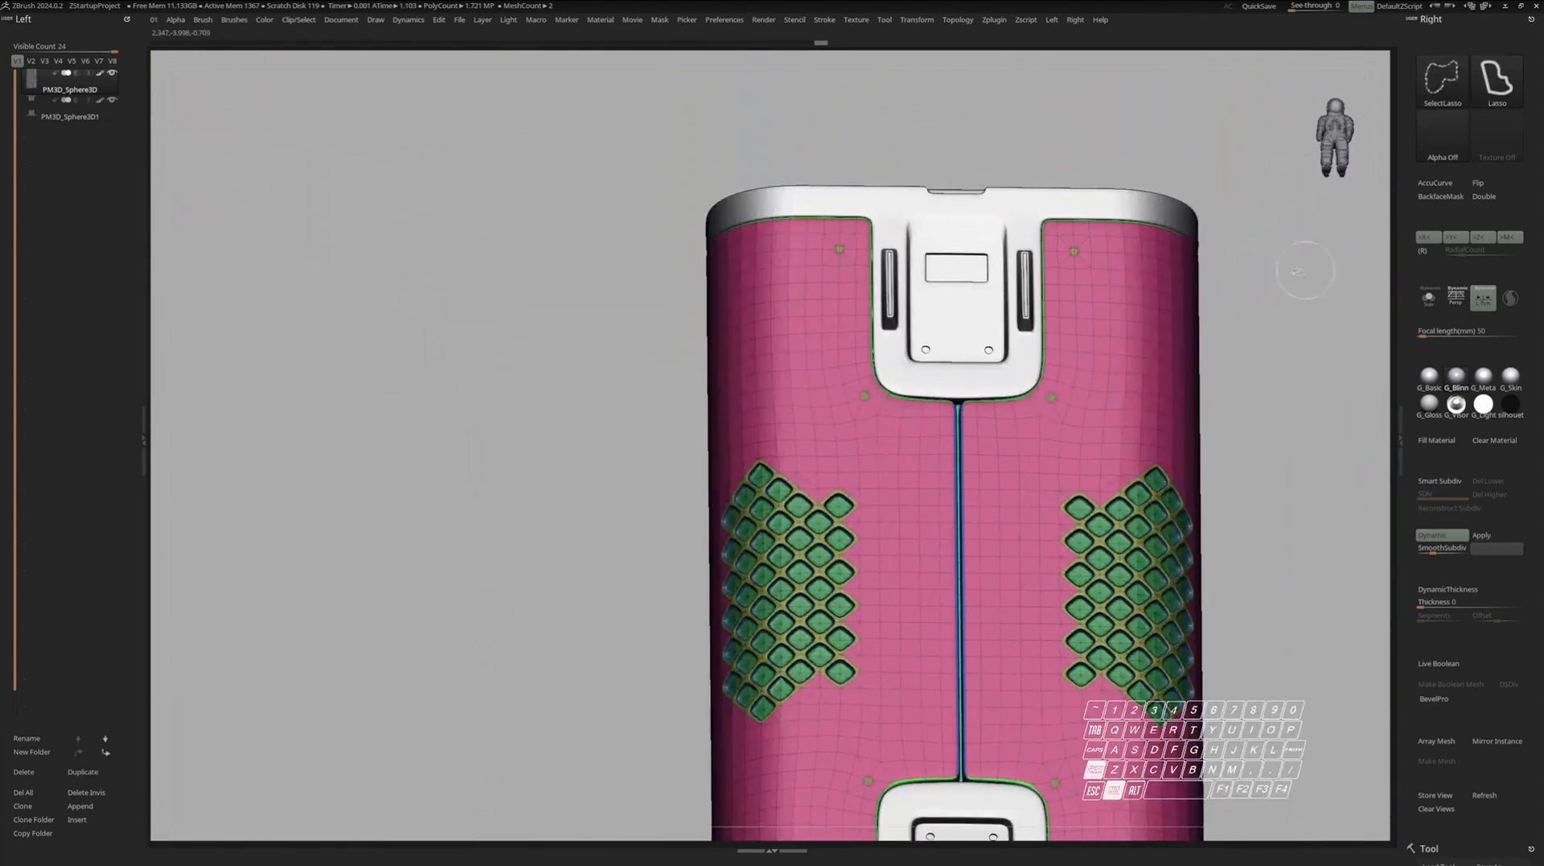
Isolate the small circles and diamond borders from the body surface, and give the circles their own polygroup.
{"action": "key", "text": "ctrl+shift"}
{"action": "left_click", "coordinate": [1167, 279]}
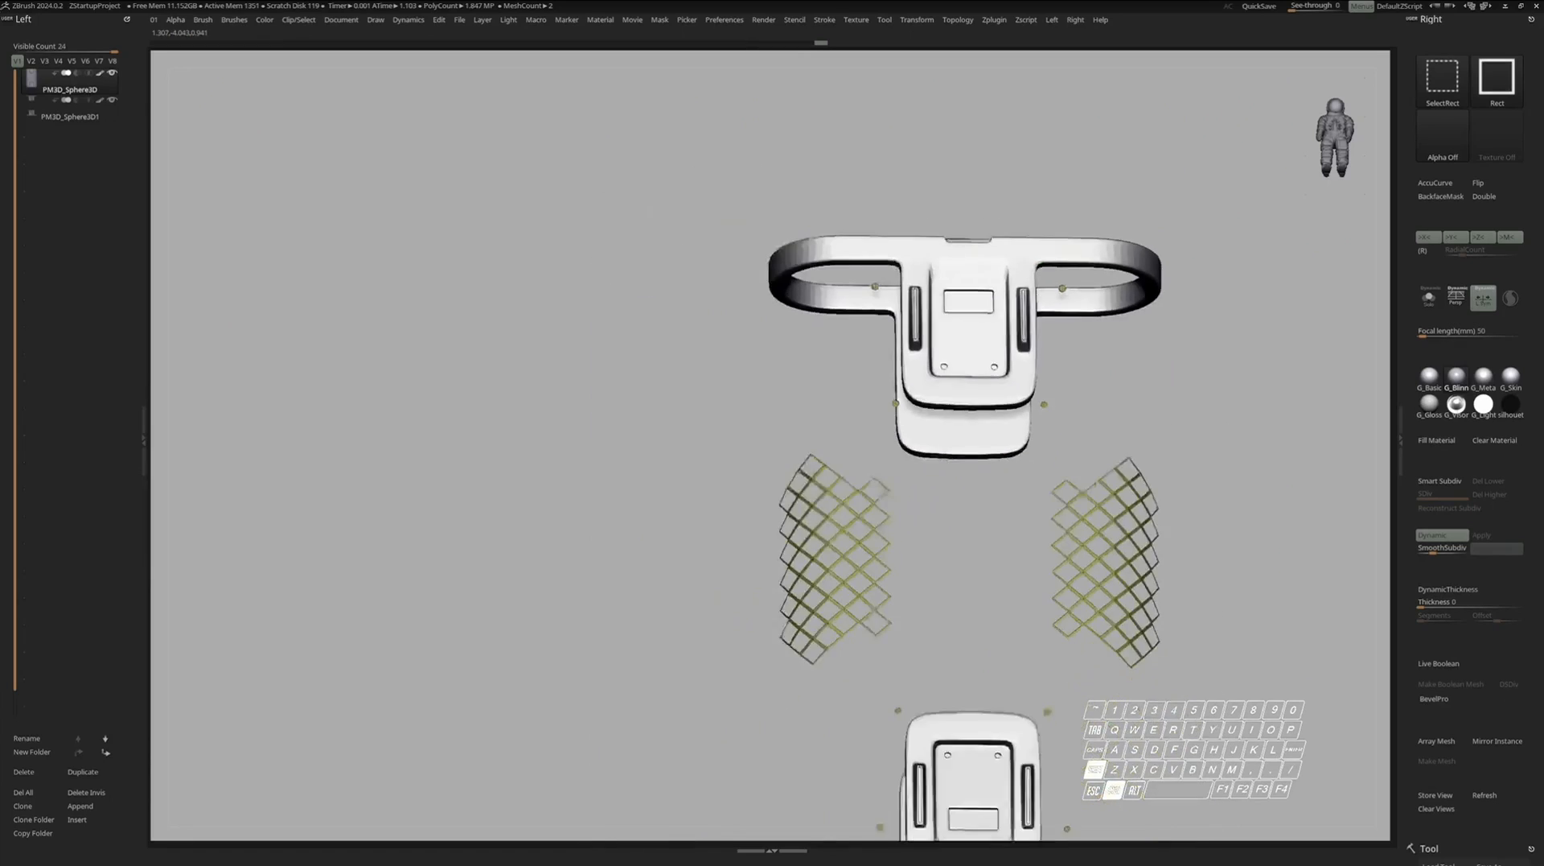
{"action": "mouse_move", "coordinate": [1078, 402]}
{"action": "left_mouse_down"}
{"action": "mouse_move", "coordinate": [1114, 431]}
{"action": "mouse_move", "coordinate": [1075, 427]}
{"action": "mouse_move", "coordinate": [1053, 395]}
{"action": "mouse_move", "coordinate": [1070, 507]}
{"action": "left_mouse_up"}
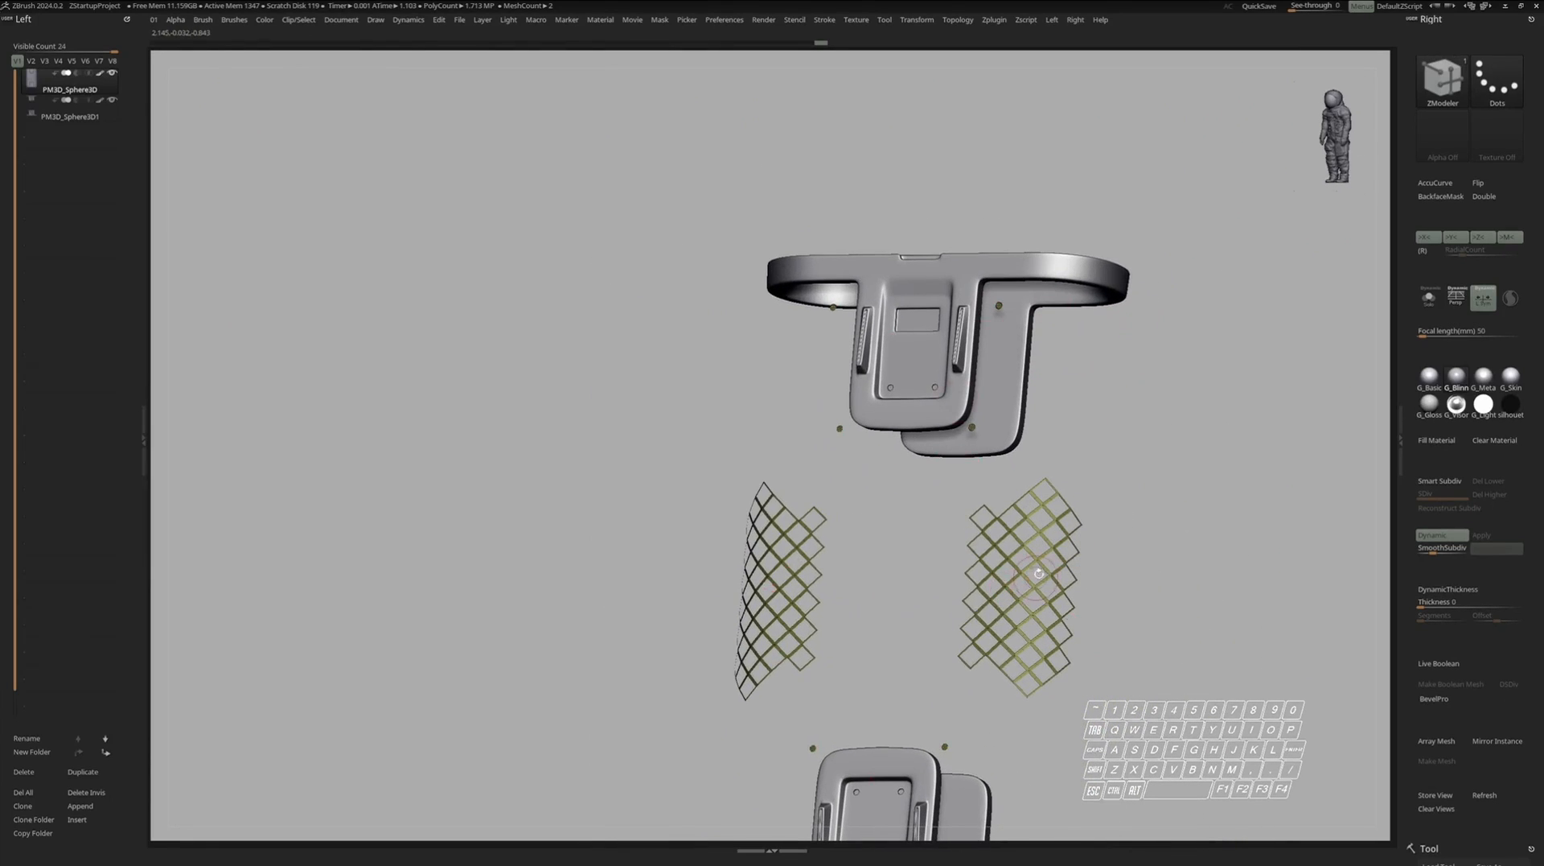
{"action": "left_click_drag", "start_coordinate": [1032, 587], "coordinate": [1069, 517], "text": "shift"}
{"action": "key", "text": "ctrl"}
{"action": "mouse_move", "coordinate": [963, 444]}
{"action": "left_mouse_down", "text": "ctrl"}
{"action": "mouse_move", "coordinate": [1061, 378]}
{"action": "mouse_move", "coordinate": [990, 338]}
{"action": "left_mouse_up", "text": "ctrl"}
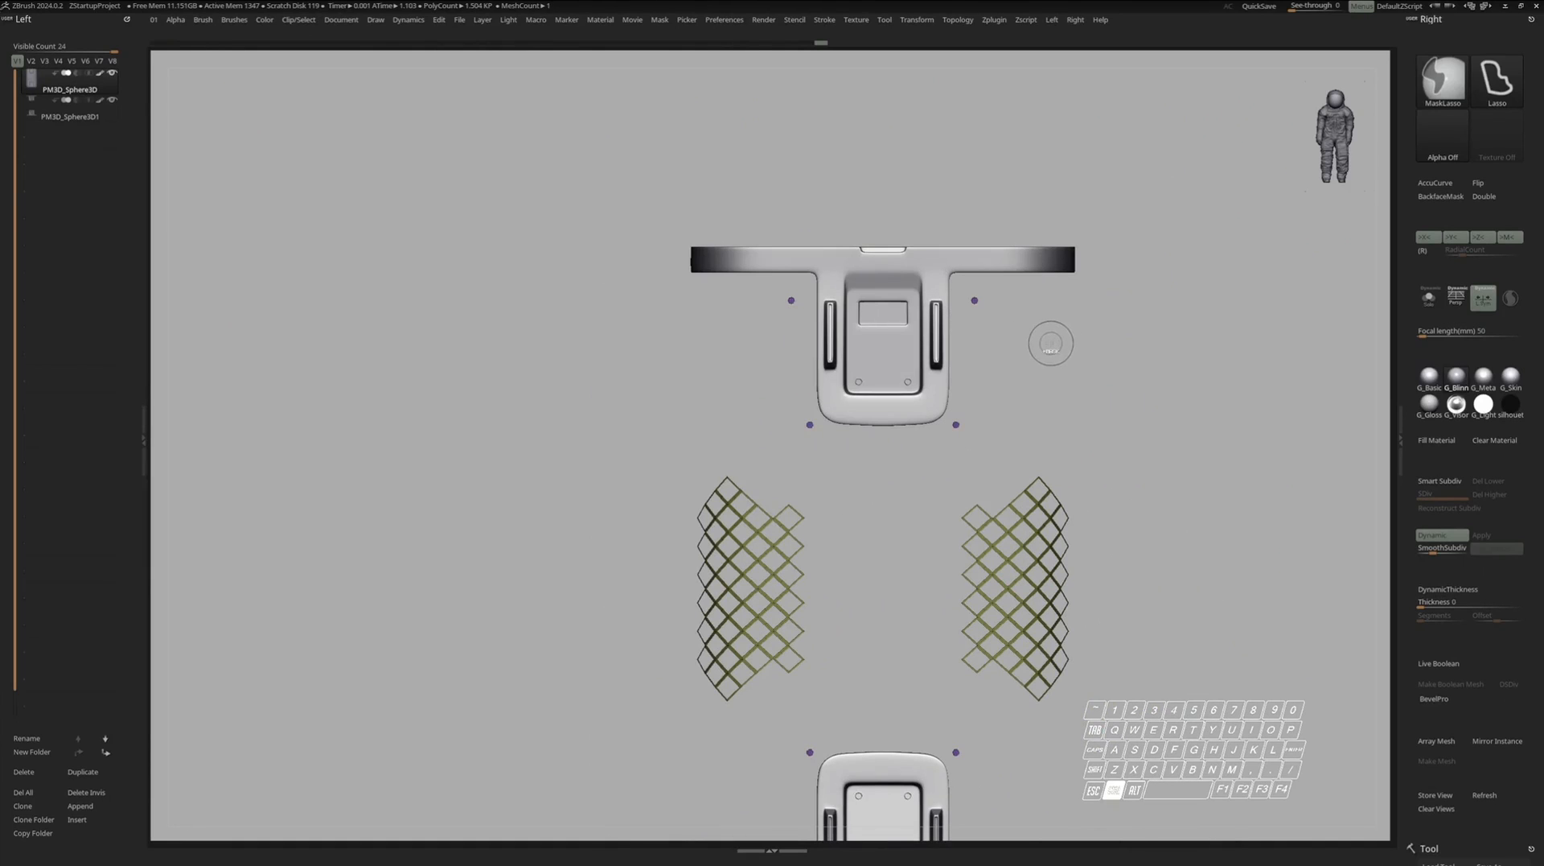
{"action": "right_click_drag", "start_coordinate": [979, 338], "coordinate": [1014, 345], "text": "ctrl"}
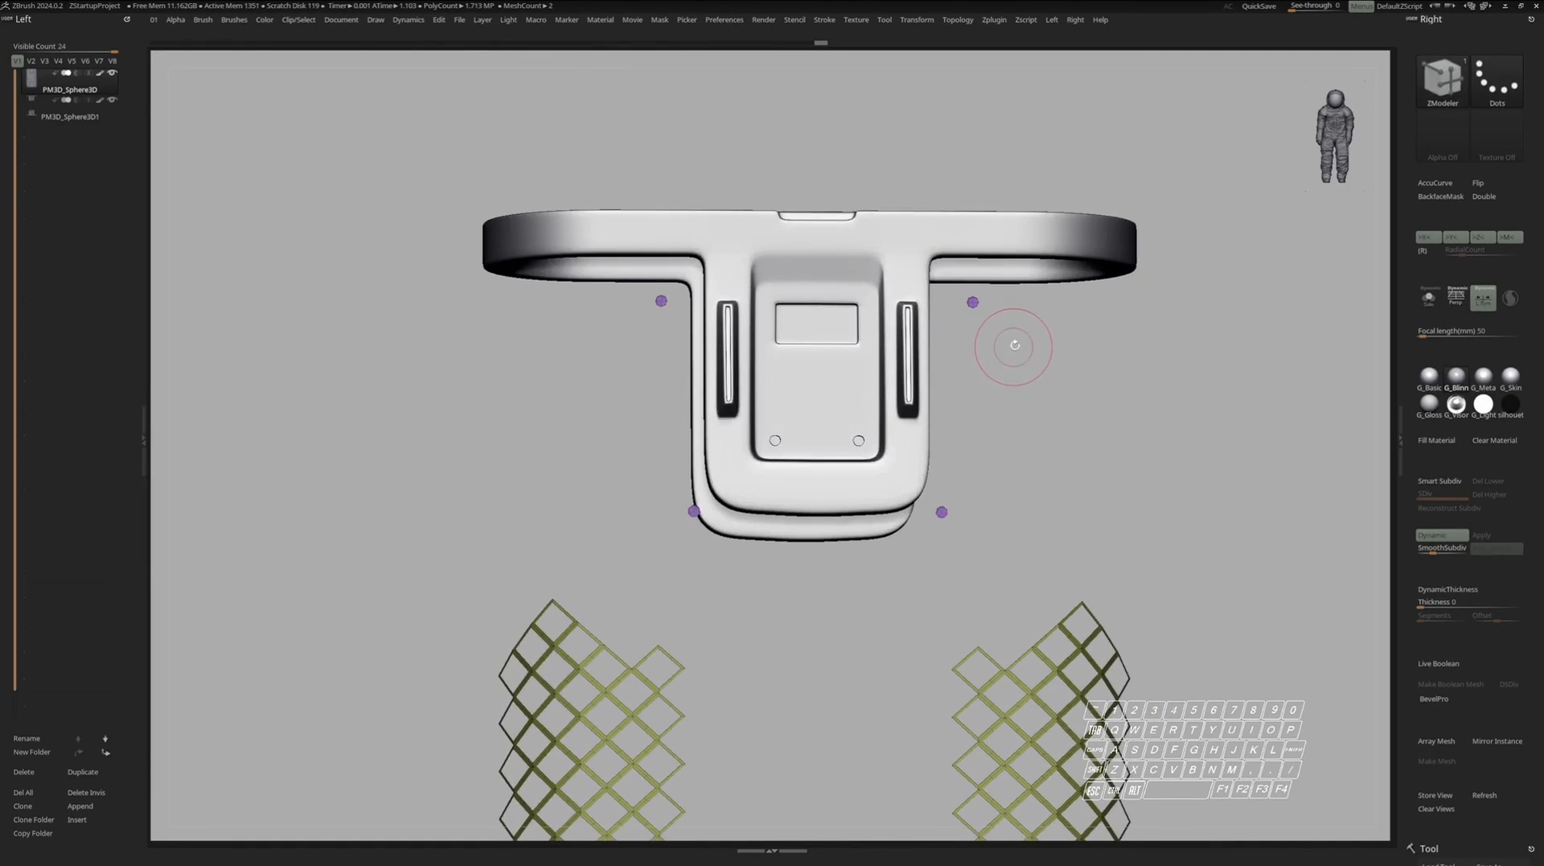
{"action": "left_click", "coordinate": [1015, 346]}
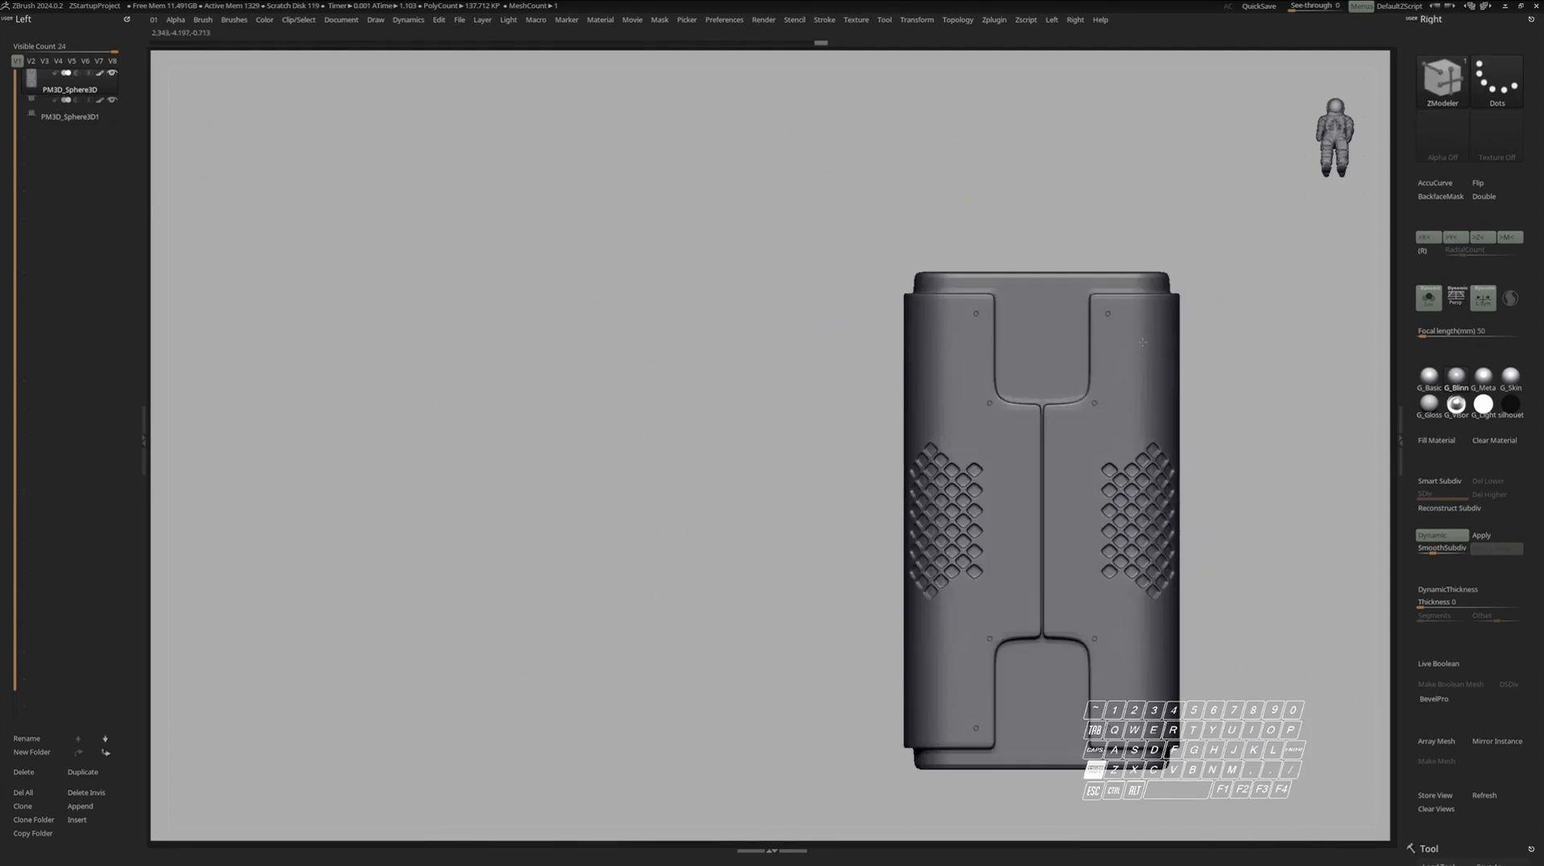
Mark a long rectangular strip of polygons on the body's narrow side, midway between the two diamond patches.
{"action": "key", "text": "s"}
{"action": "right_click_drag", "start_coordinate": [1244, 317], "coordinate": [1122, 321], "text": "alt"}
{"action": "right_click_drag", "start_coordinate": [1123, 320], "coordinate": [1126, 426]}
{"action": "right_click_drag", "start_coordinate": [1126, 426], "coordinate": [815, 411], "text": "alt"}
{"action": "key", "text": "shift+f"}
{"action": "right_click_drag", "start_coordinate": [815, 411], "coordinate": [797, 430], "text": "alt"}
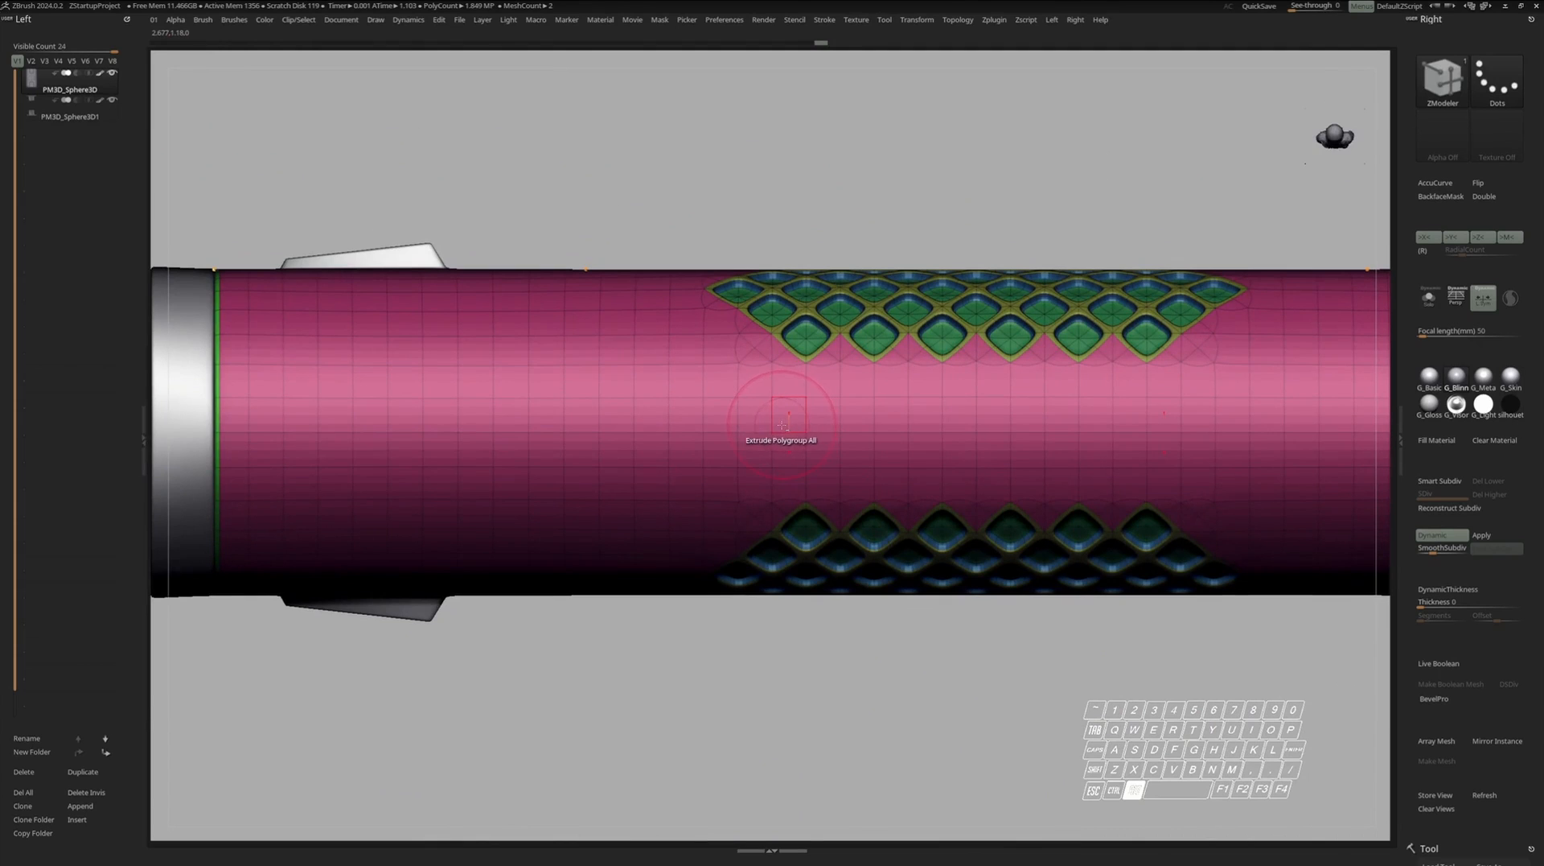
{"action": "left_click_drag", "start_coordinate": [783, 420], "coordinate": [952, 426]}
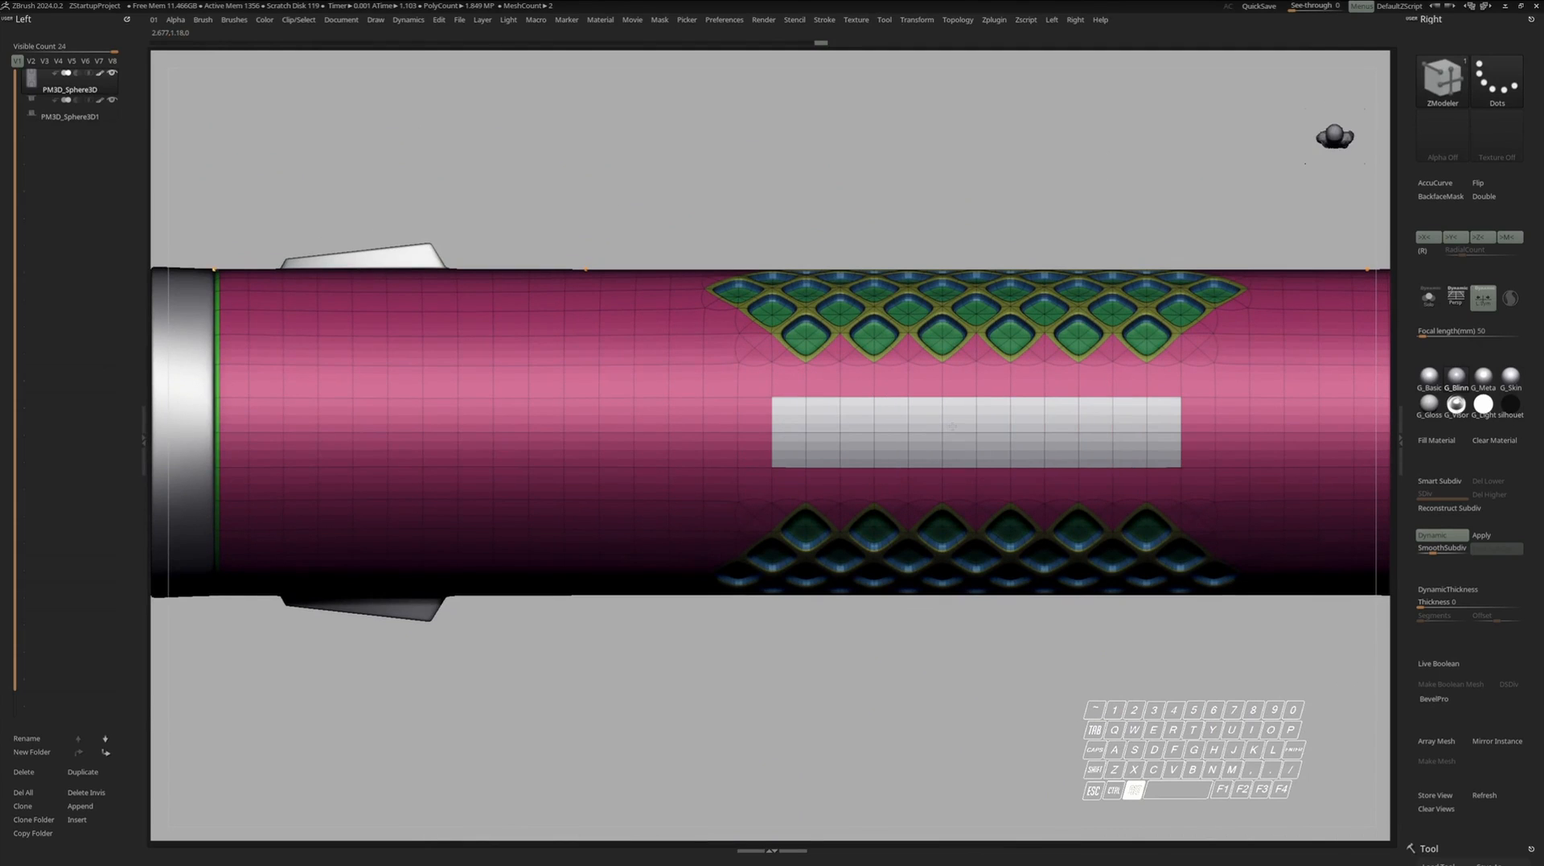
Inset the marked strip on the body's side to leave a border around a narrower inner panel.
{"action": "right_click_drag", "start_coordinate": [1261, 426], "coordinate": [1187, 354], "text": "ctrl"}
{"action": "right_click_drag", "start_coordinate": [1186, 354], "coordinate": [1077, 378], "text": "alt"}
{"action": "right_click_drag", "start_coordinate": [1077, 378], "coordinate": [1063, 444], "text": "ctrl"}
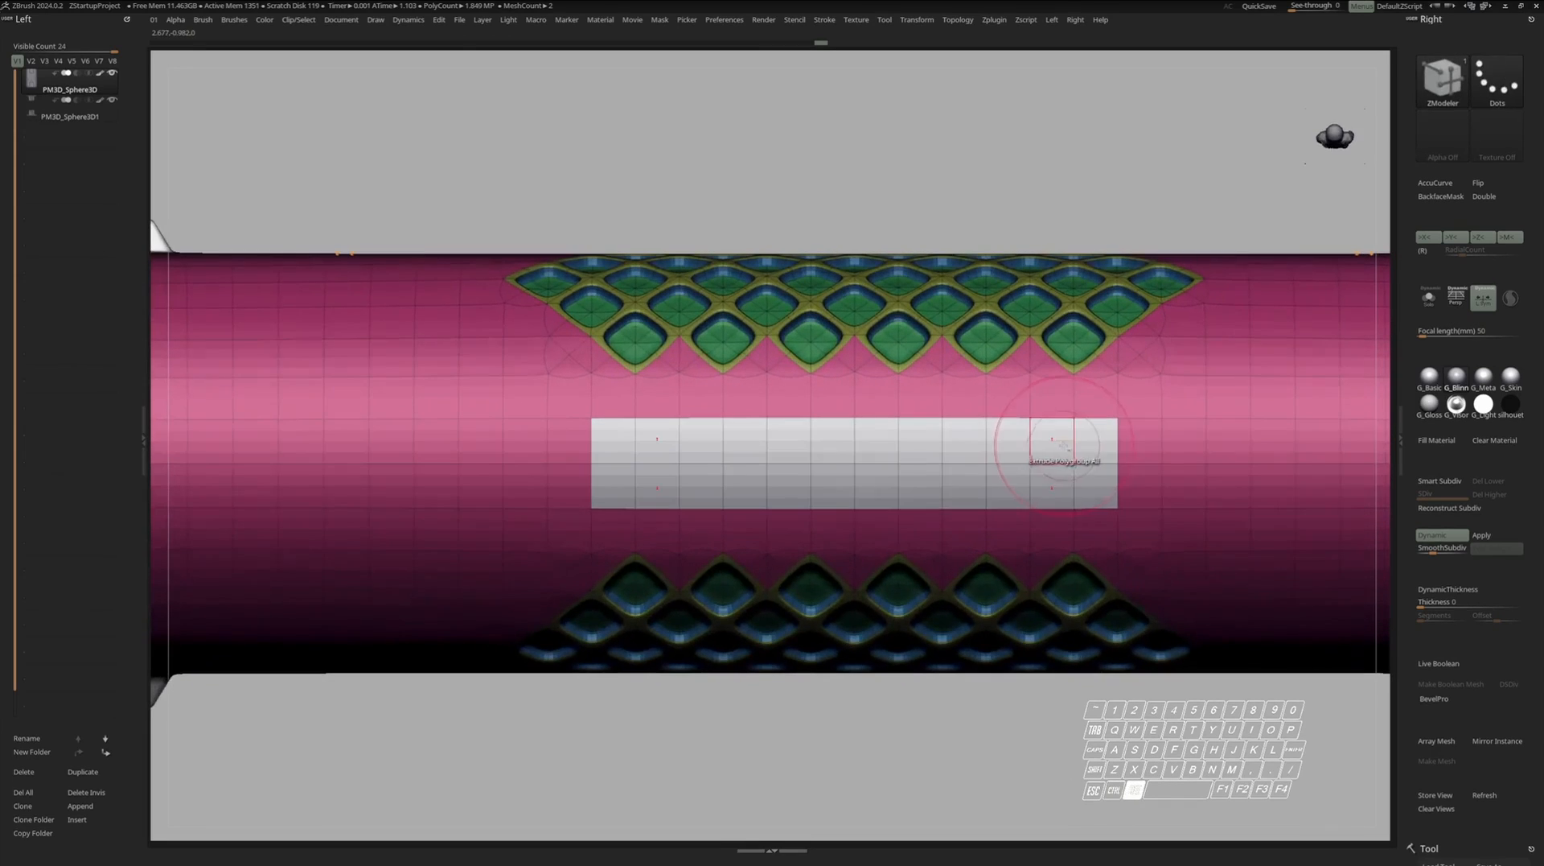
{"action": "key", "text": "space"}
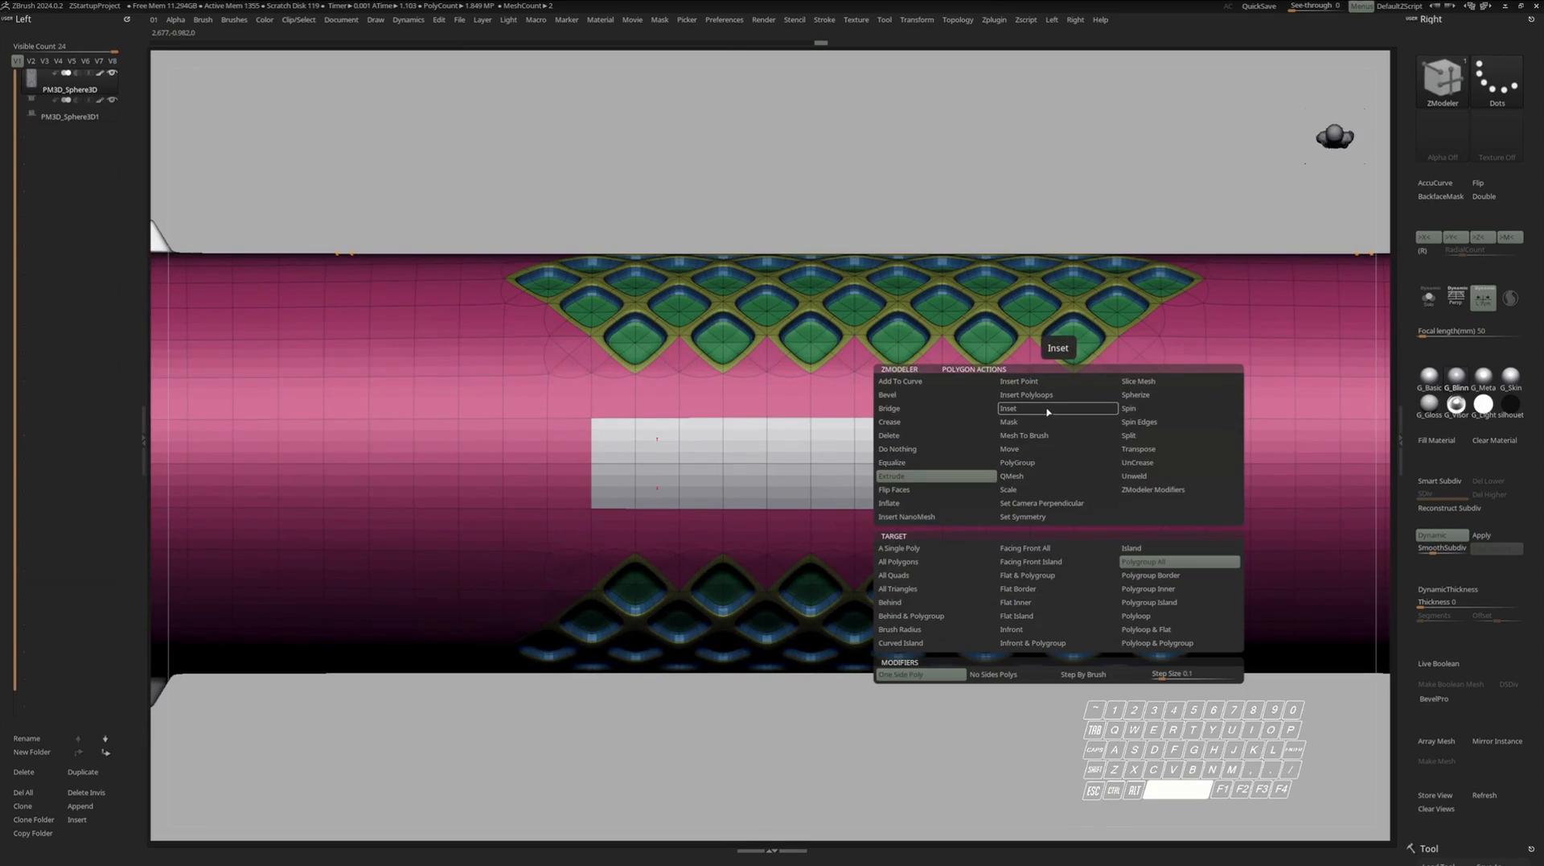
{"action": "left_click", "coordinate": [1048, 412]}
{"action": "left_click_drag", "start_coordinate": [1035, 449], "coordinate": [1039, 453]}
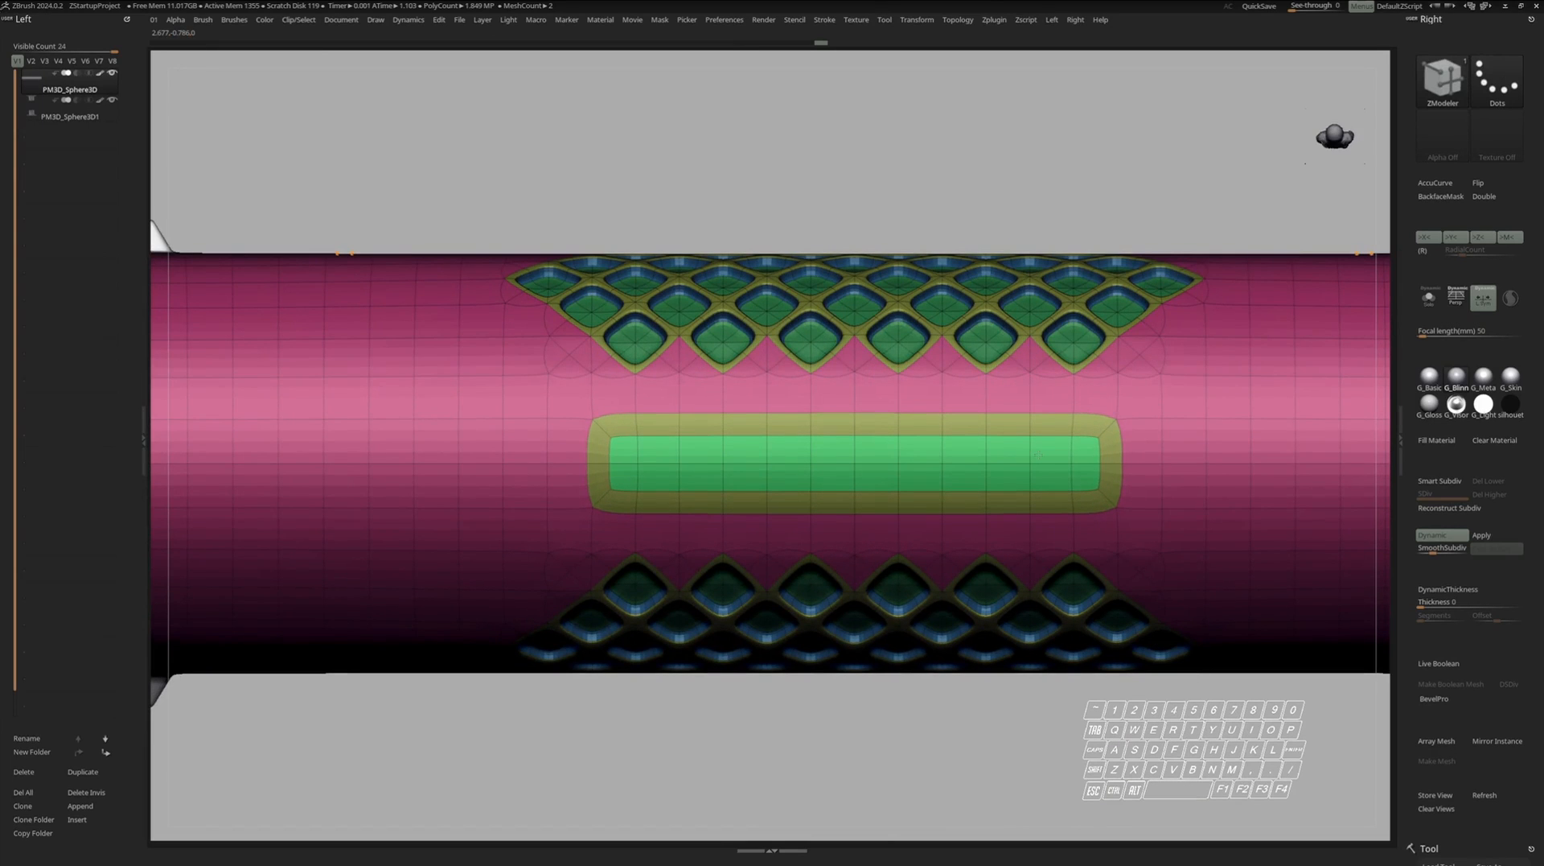
Mask everything except the inner panel, centre the gizmo on it, and extrude it outward by about 0.344.
{"action": "right_click_drag", "start_coordinate": [1037, 454], "coordinate": [1087, 437]}
{"action": "key", "text": "w"}
{"action": "left_click", "coordinate": [1035, 466], "text": "ctrl"}
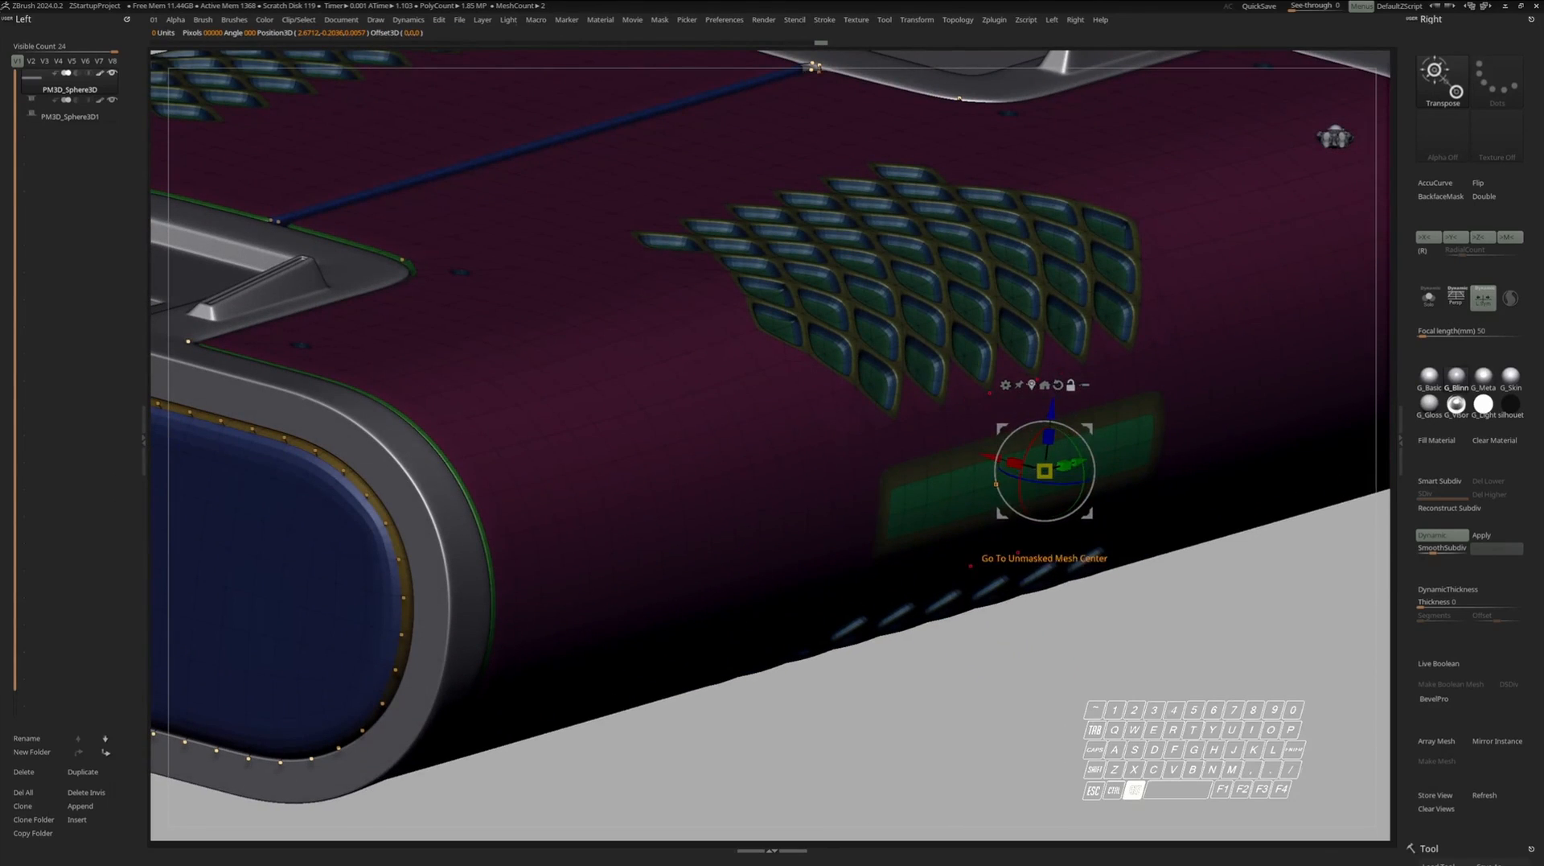
{"action": "left_click", "coordinate": [1032, 385], "text": "alt"}
{"action": "left_click_drag", "start_coordinate": [1036, 474], "coordinate": [1090, 496], "text": "ctrl"}
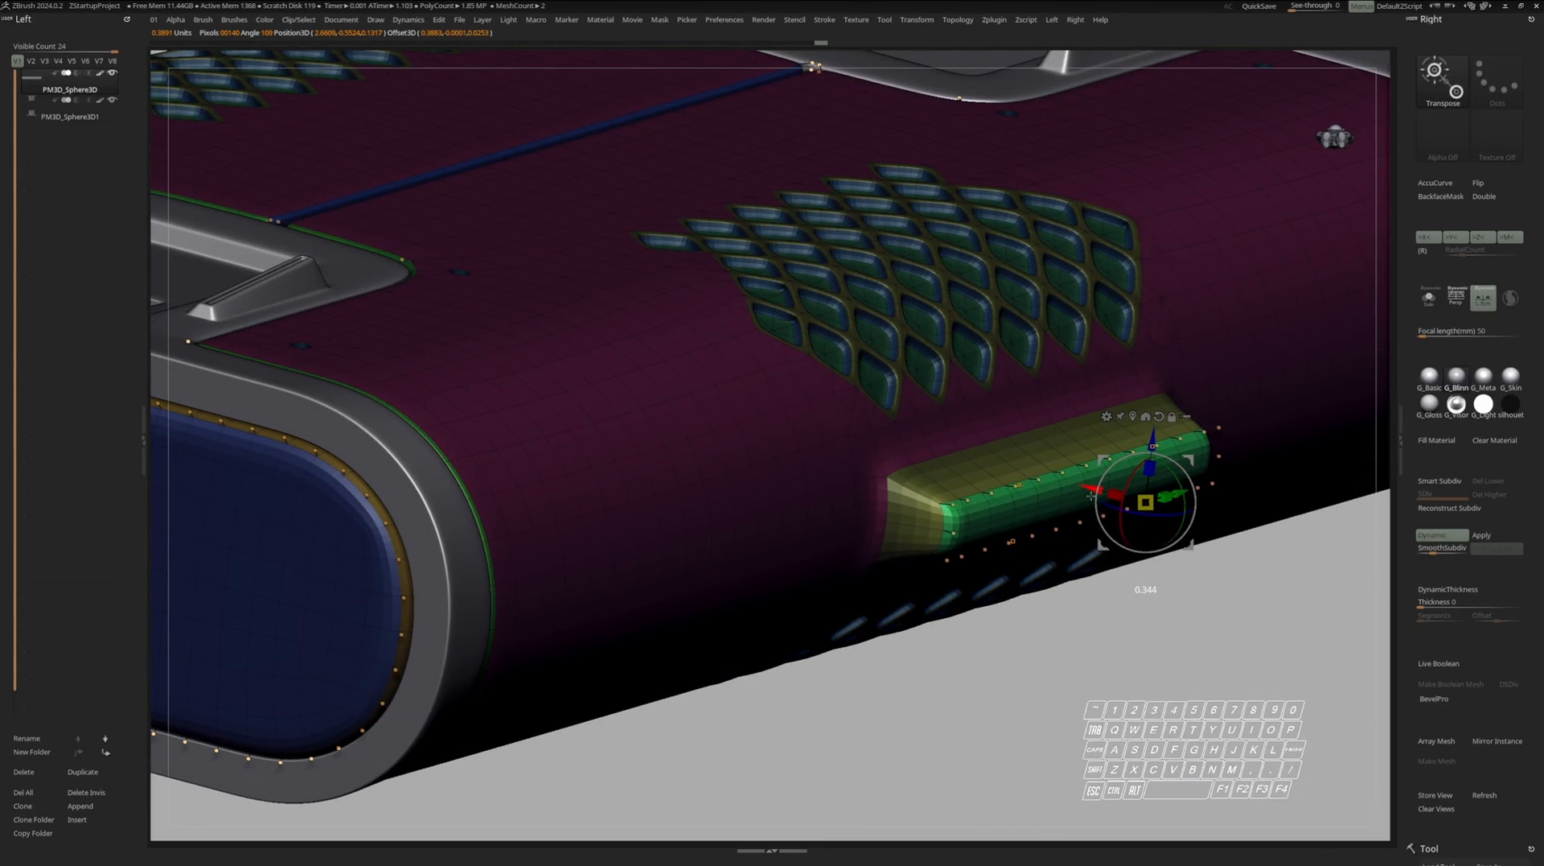
Undo the last extrusion of the inner side panel, clear the mask and dismiss the morph-target note.
{"action": "key", "text": "ctrl+z"}
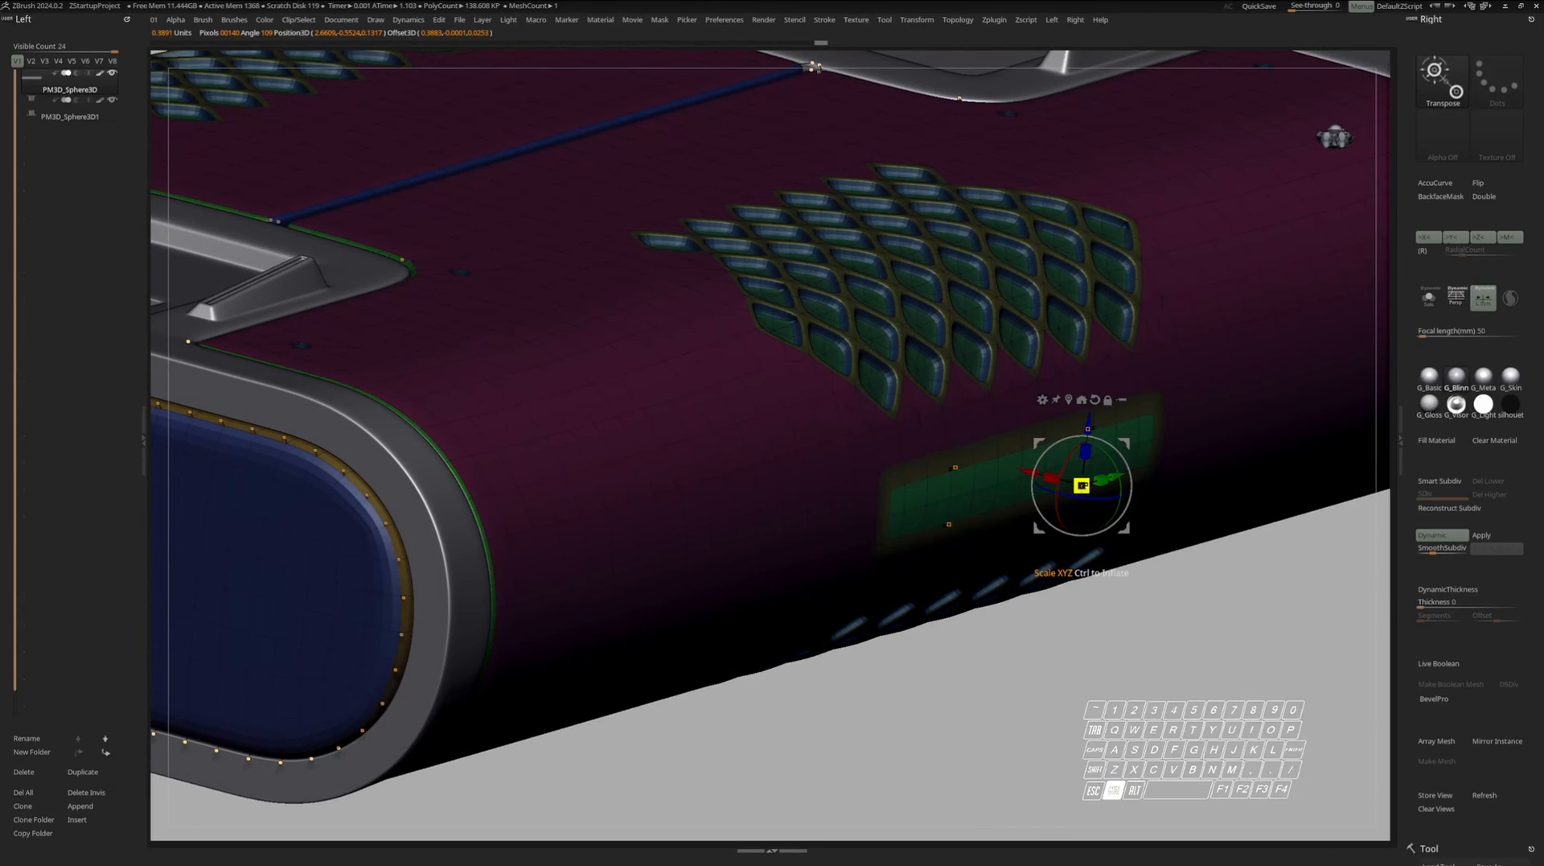
{"action": "key", "text": "q"}
{"action": "left_click_drag", "start_coordinate": [1169, 650], "coordinate": [1187, 672], "text": "ctrl"}
{"action": "left_click_drag", "start_coordinate": [1121, 593], "coordinate": [1068, 475]}
{"action": "left_click", "coordinate": [1068, 472]}
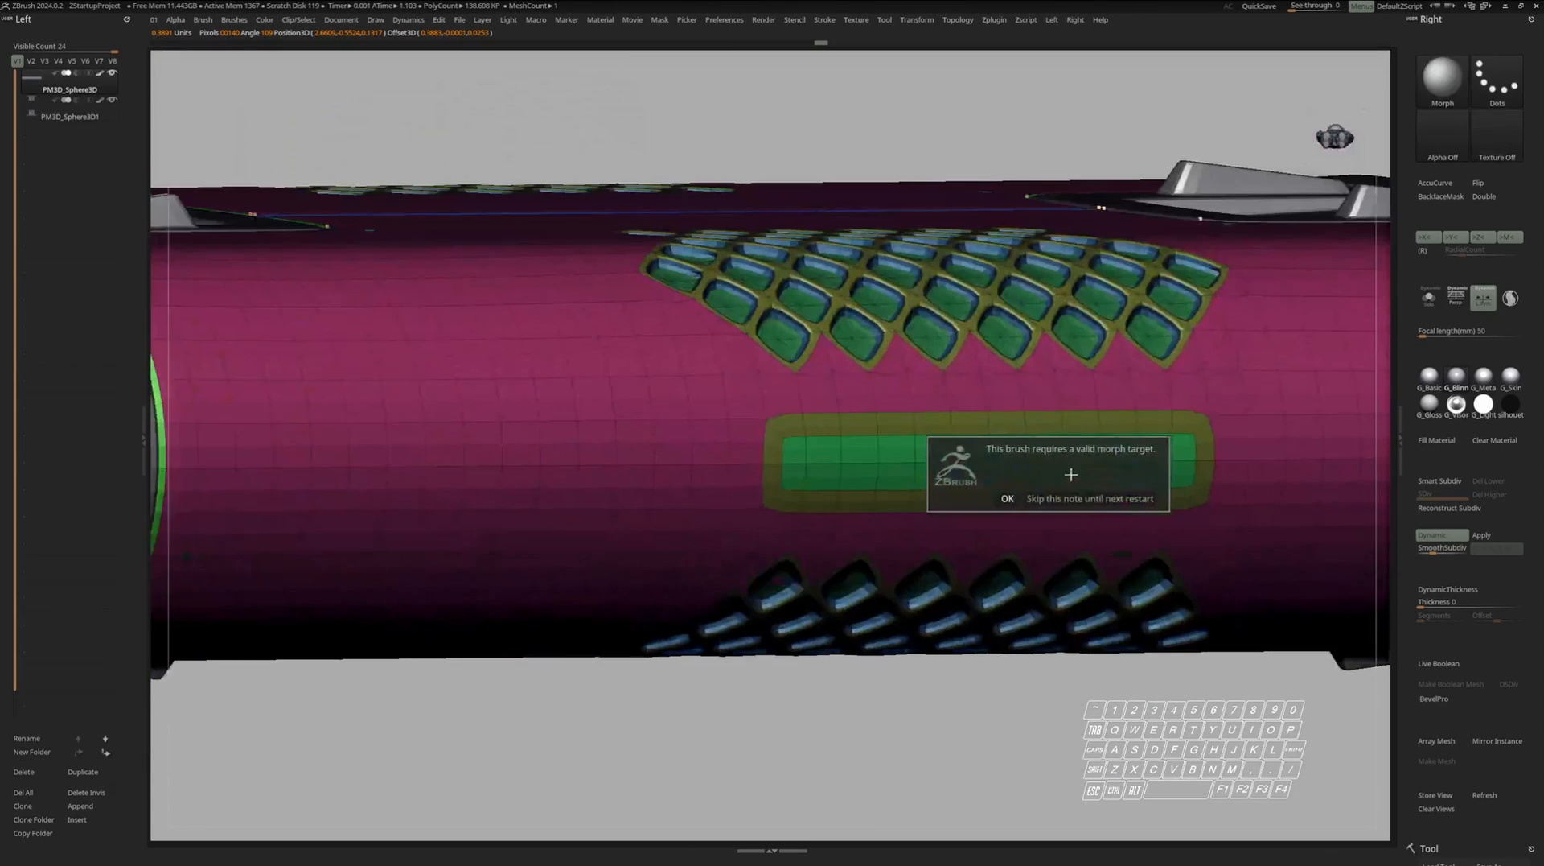
{"action": "left_click", "coordinate": [1029, 495]}
Extrude the inner side panel's whole polygroup outward from the body with the ZModeler brush.
{"action": "key", "text": "b"}
{"action": "key", "text": "z"}
{"action": "key", "text": "m"}
{"action": "key", "text": "space"}
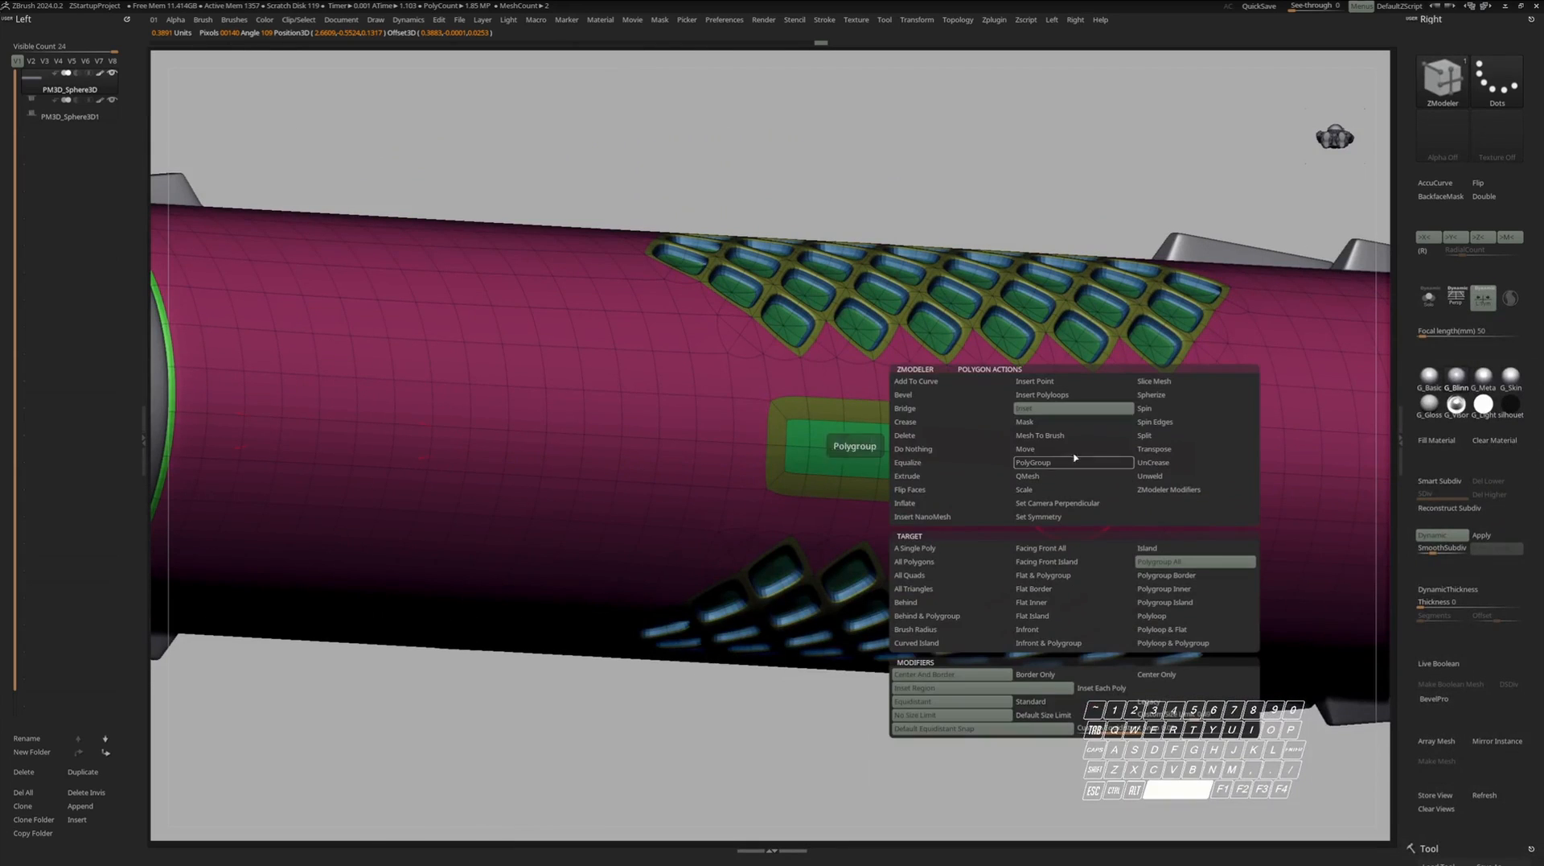
{"action": "left_click", "coordinate": [936, 480]}
{"action": "right_click_drag", "start_coordinate": [936, 476], "coordinate": [1030, 497]}
{"action": "left_click_drag", "start_coordinate": [1166, 530], "coordinate": [1253, 563]}
{"action": "key", "text": "shift+f"}
Mask everything except the raised side panels' outer faces and scale those faces along their length to about 0.90 to taper the ends.
{"action": "right_click_drag", "start_coordinate": [1238, 534], "coordinate": [1215, 450], "text": "ctrl"}
{"action": "right_click_drag", "start_coordinate": [1215, 451], "coordinate": [1279, 587]}
{"action": "right_click_drag", "start_coordinate": [1279, 587], "coordinate": [1190, 647], "text": "alt"}
{"action": "right_click_drag", "start_coordinate": [1190, 370], "coordinate": [1238, 441], "text": "ctrl"}
{"action": "mouse_move", "coordinate": [1265, 215]}
{"action": "left_mouse_down", "text": "ctrl"}
{"action": "mouse_move", "coordinate": [1172, 608]}
{"action": "mouse_move", "coordinate": [1159, 505]}
{"action": "mouse_move", "coordinate": [1184, 234]}
{"action": "left_mouse_up", "text": "ctrl"}
{"action": "key", "text": "w"}
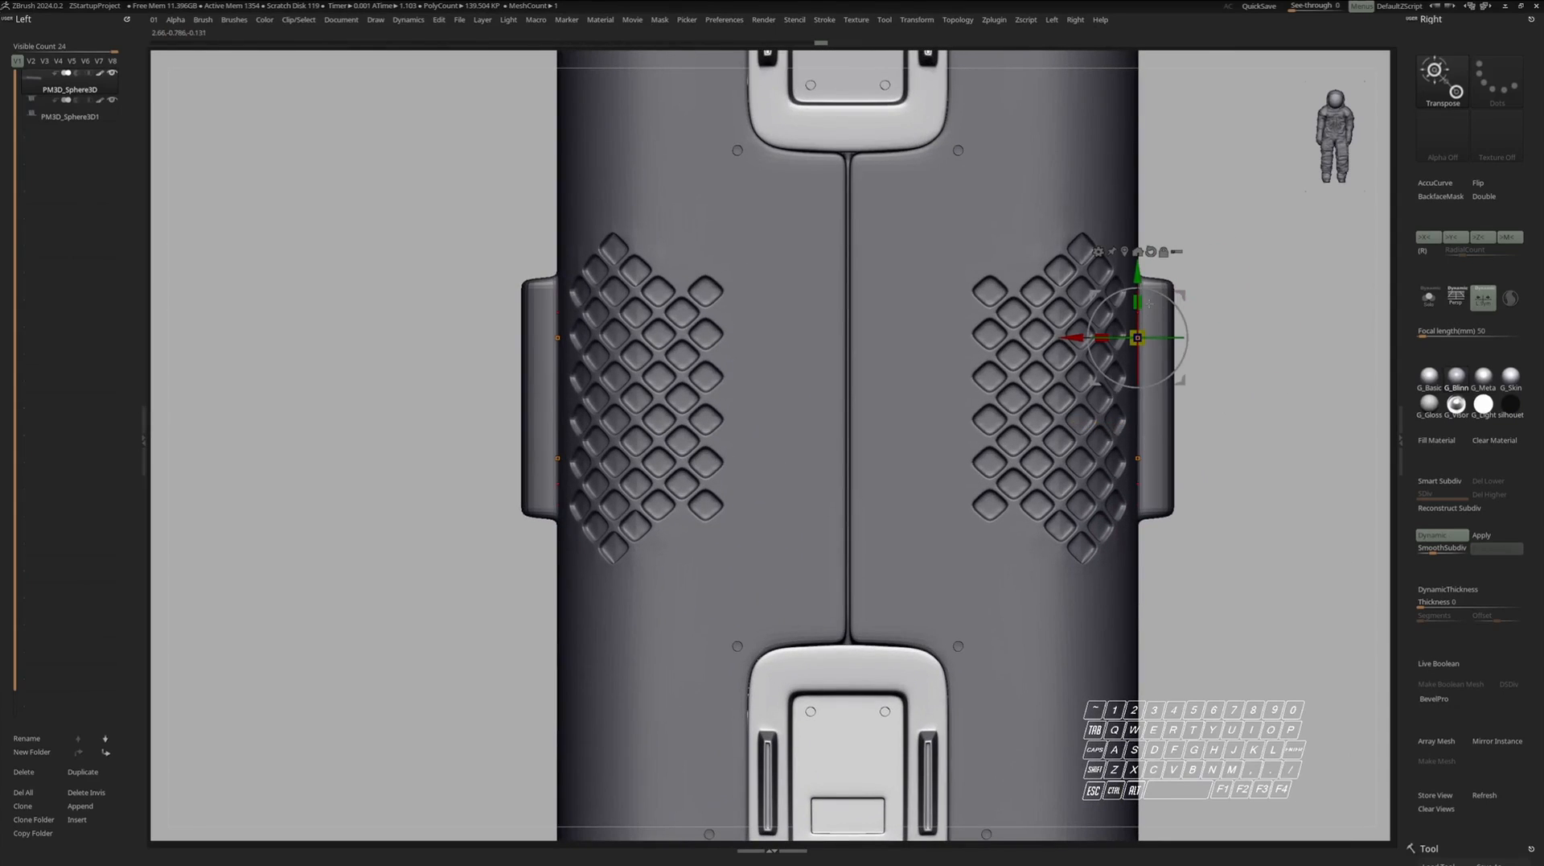
{"action": "left_click", "coordinate": [1126, 251]}
{"action": "right_click_drag", "start_coordinate": [1024, 172], "coordinate": [1009, 284], "text": "alt"}
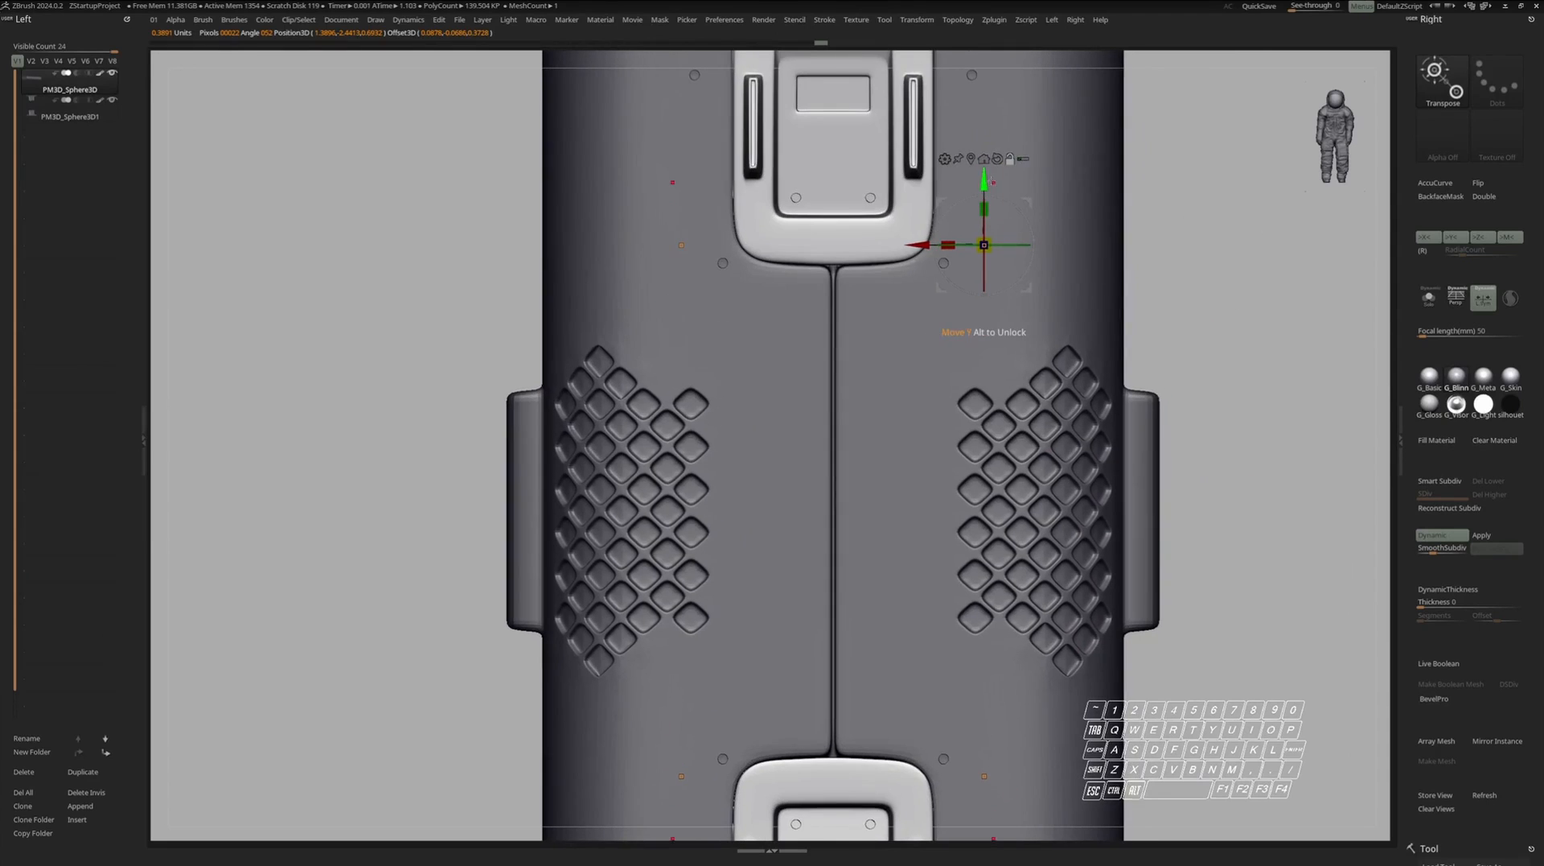
{"action": "key", "text": "ctrl+i"}
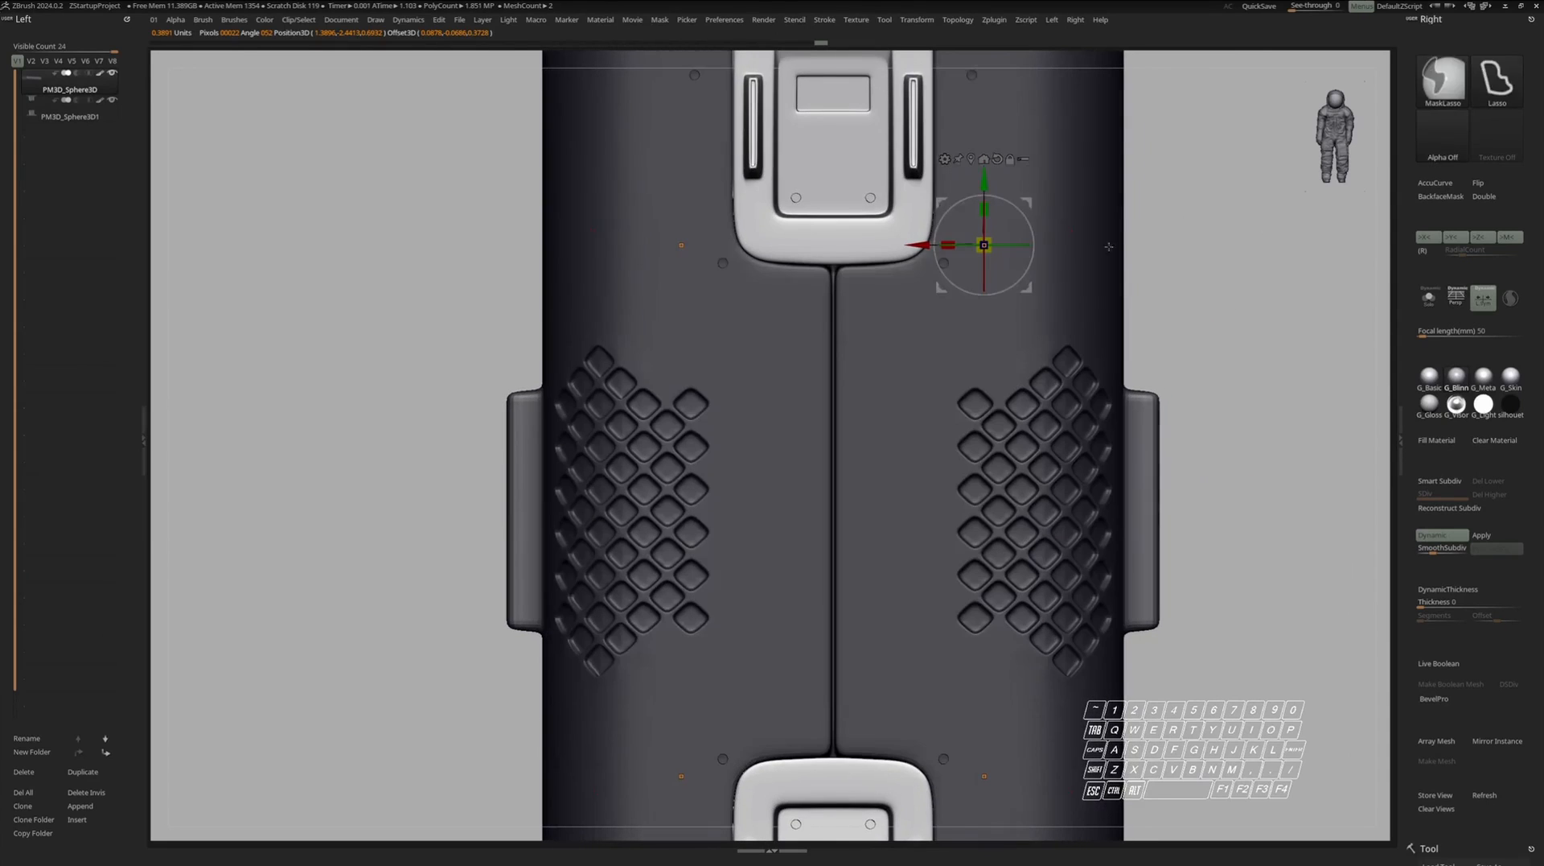
{"action": "left_click", "coordinate": [972, 160], "text": "alt"}
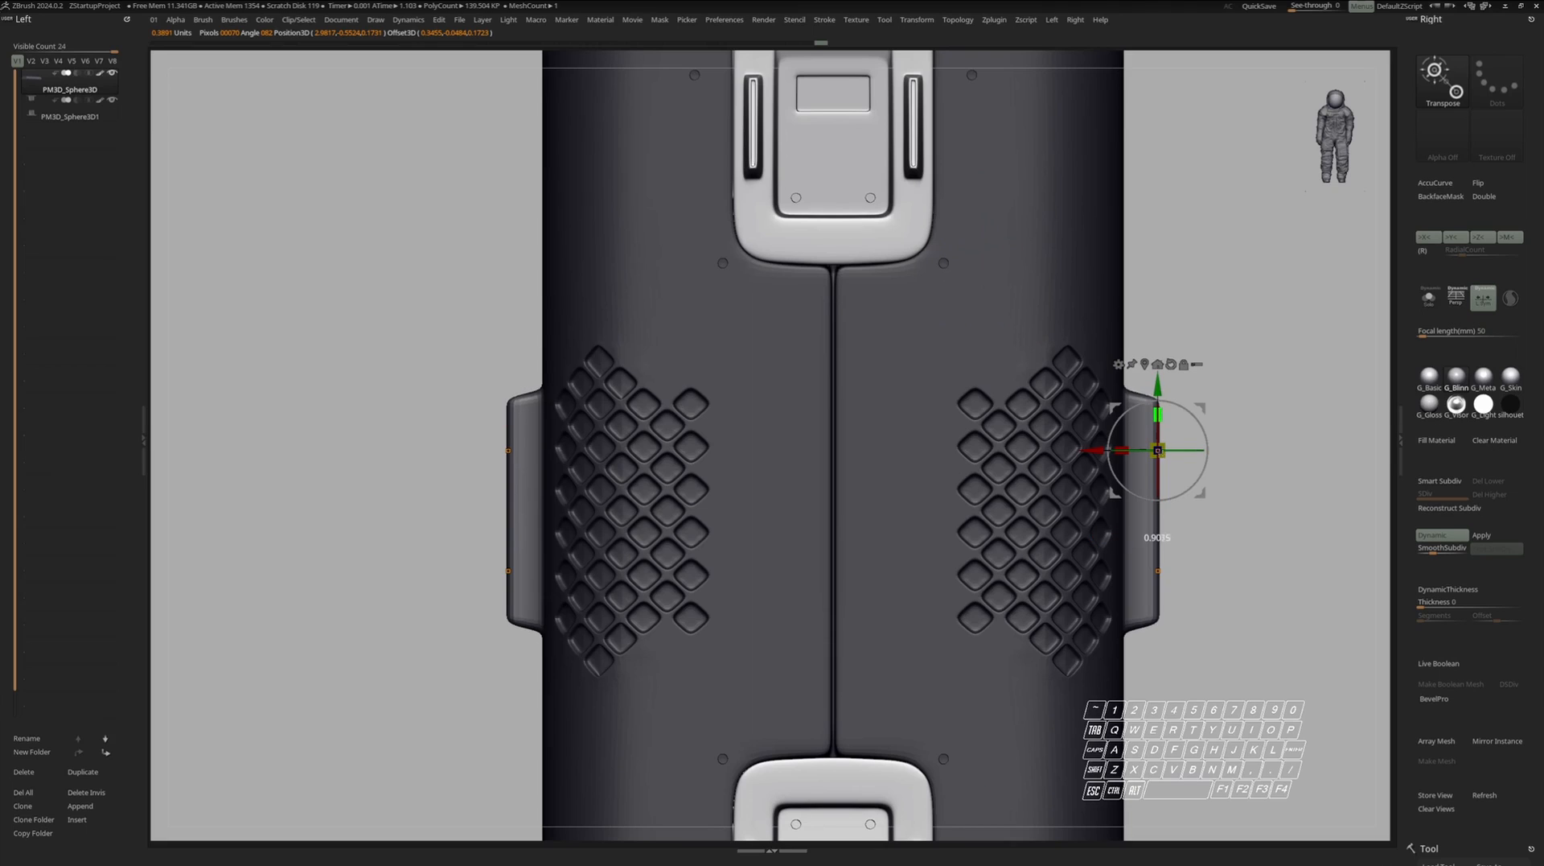
Inspect the tapered side panel from an angle and turn off the smooth subdivision preview.
{"action": "key", "text": "q"}
{"action": "right_click_drag", "start_coordinate": [1183, 469], "coordinate": [1183, 403], "text": "alt"}
{"action": "mouse_move", "coordinate": [1182, 402]}
{"action": "right_mouse_down"}
{"action": "mouse_move", "coordinate": [1094, 402]}
{"action": "mouse_move", "coordinate": [1185, 473]}
{"action": "mouse_move", "coordinate": [1156, 519]}
{"action": "right_mouse_up"}
{"action": "key", "text": "w"}
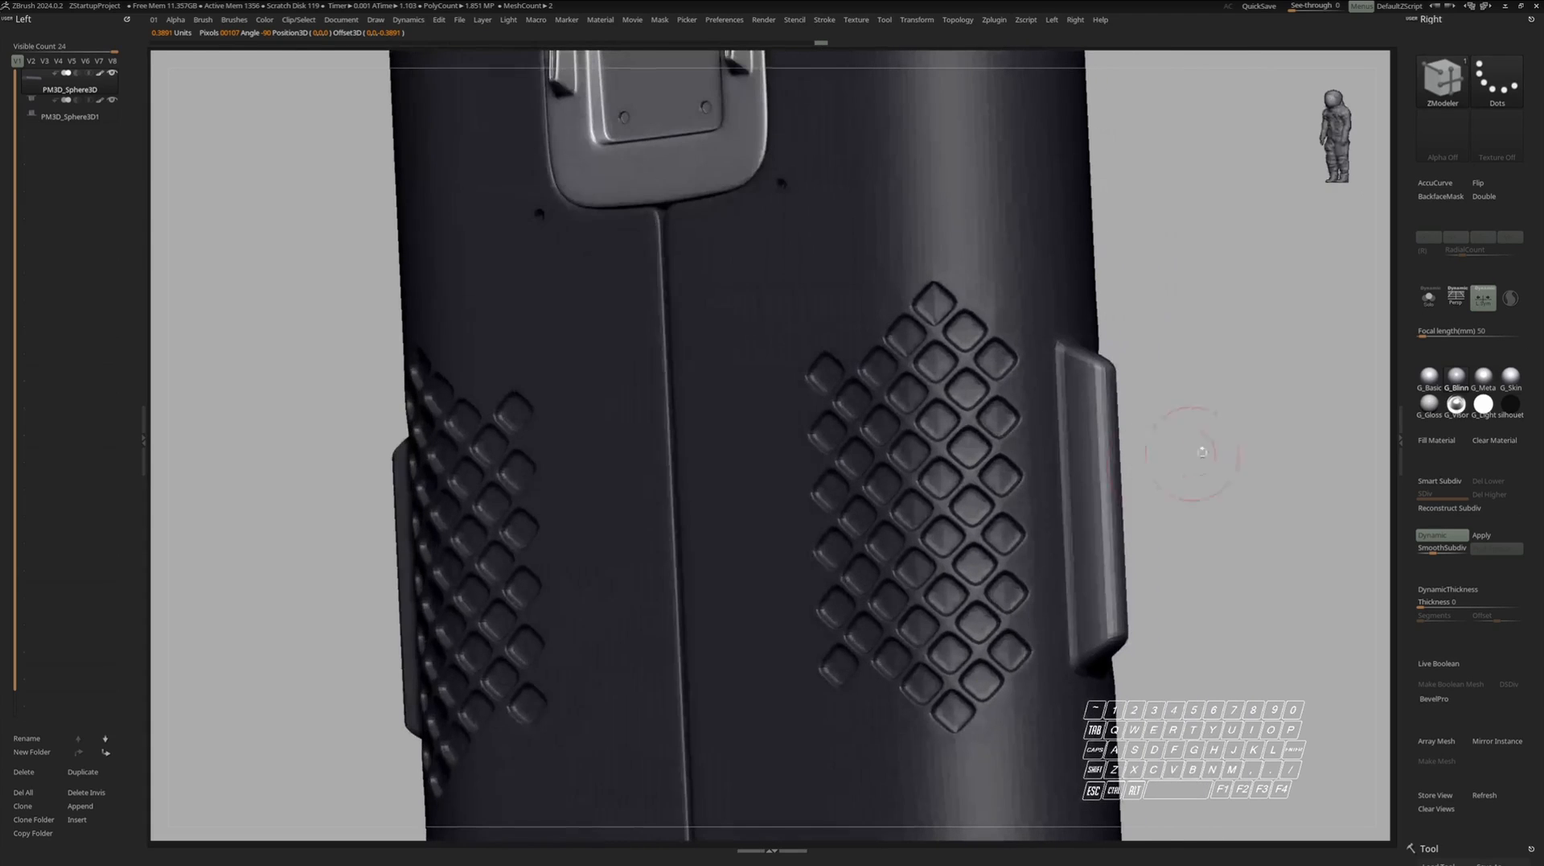
{"action": "key", "text": "shift+f"}
{"action": "key", "text": "shift+f"}
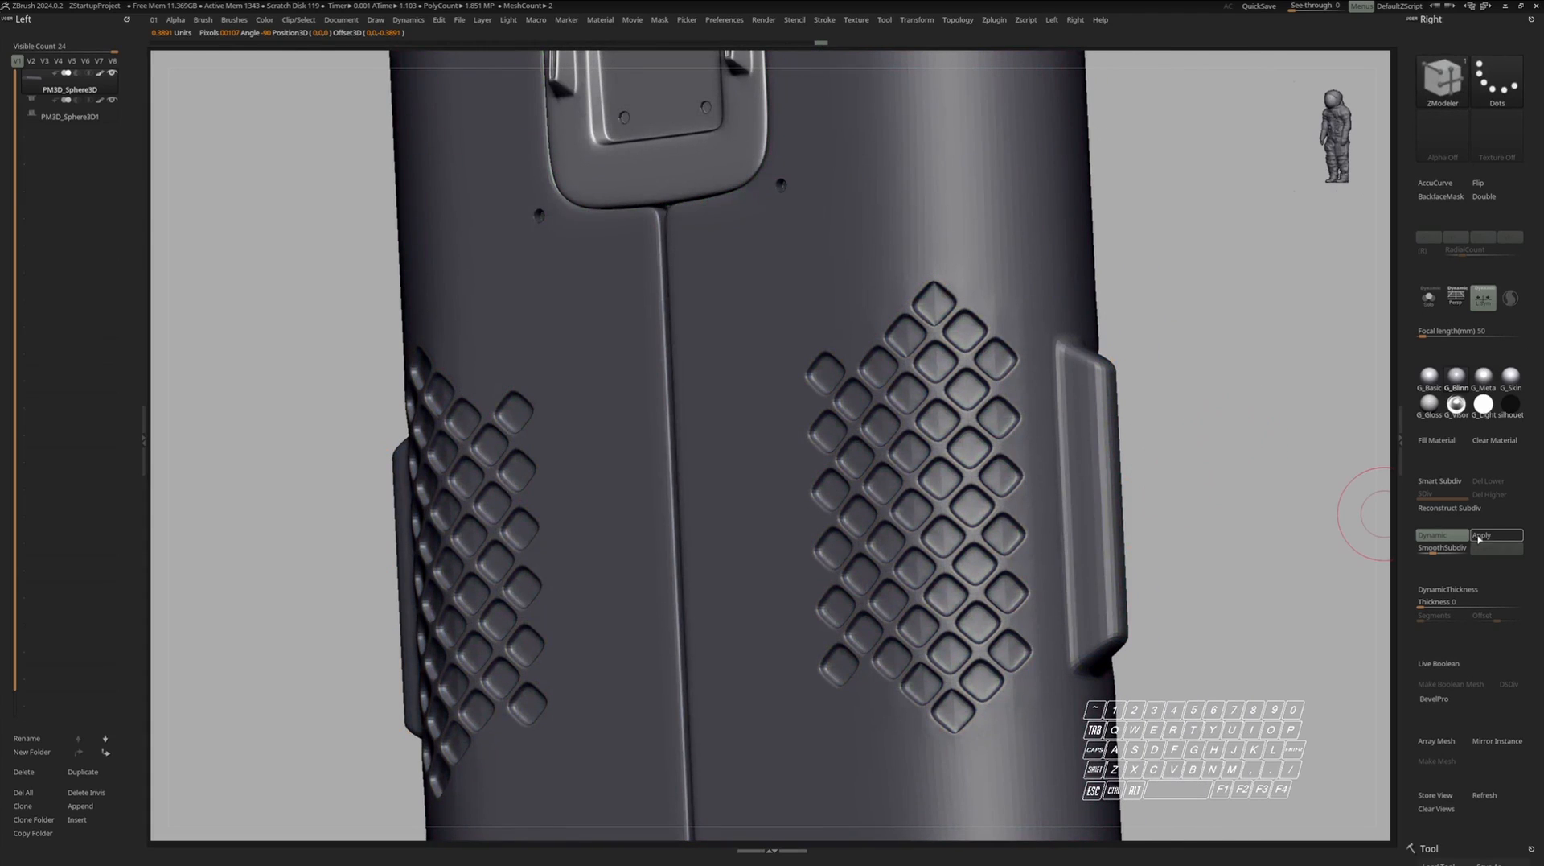
{"action": "left_click", "coordinate": [1445, 534]}
{"action": "key", "text": "shift+f"}
Isolate the raised side panel's polygons, assign a new polygroup to them, and show the whole body again.
{"action": "mouse_move", "coordinate": [1078, 464]}
{"action": "right_mouse_down", "text": "alt"}
{"action": "mouse_move", "coordinate": [1086, 383]}
{"action": "mouse_move", "coordinate": [844, 322]}
{"action": "mouse_move", "coordinate": [861, 386]}
{"action": "mouse_move", "coordinate": [965, 418]}
{"action": "mouse_move", "coordinate": [1108, 401]}
{"action": "right_mouse_up", "text": "alt"}
{"action": "left_click", "coordinate": [1108, 483], "text": "ctrl+shift"}
{"action": "mouse_move", "coordinate": [1108, 483]}
{"action": "right_mouse_down", "text": "ctrl"}
{"action": "mouse_move", "coordinate": [1103, 427]}
{"action": "mouse_move", "coordinate": [1162, 462]}
{"action": "right_mouse_up", "text": "ctrl"}
{"action": "key", "text": "1"}
{"action": "left_click", "coordinate": [1162, 451]}
{"action": "mouse_move", "coordinate": [1220, 383]}
{"action": "left_mouse_down"}
{"action": "mouse_move", "coordinate": [1196, 610]}
{"action": "mouse_move", "coordinate": [1162, 603]}
{"action": "left_mouse_up"}
{"action": "key", "text": "ctrl+w"}
{"action": "left_click", "coordinate": [1205, 499], "text": "ctrl+shift"}
Inset the raised side panel's outer face to create a border around a narrow inner strip.
{"action": "mouse_move", "coordinate": [1204, 490]}
{"action": "right_mouse_down"}
{"action": "mouse_move", "coordinate": [1045, 451]}
{"action": "mouse_move", "coordinate": [1054, 531]}
{"action": "right_mouse_up"}
{"action": "right_click_drag", "start_coordinate": [1054, 530], "coordinate": [981, 507], "text": "alt"}
{"action": "key", "text": "space"}
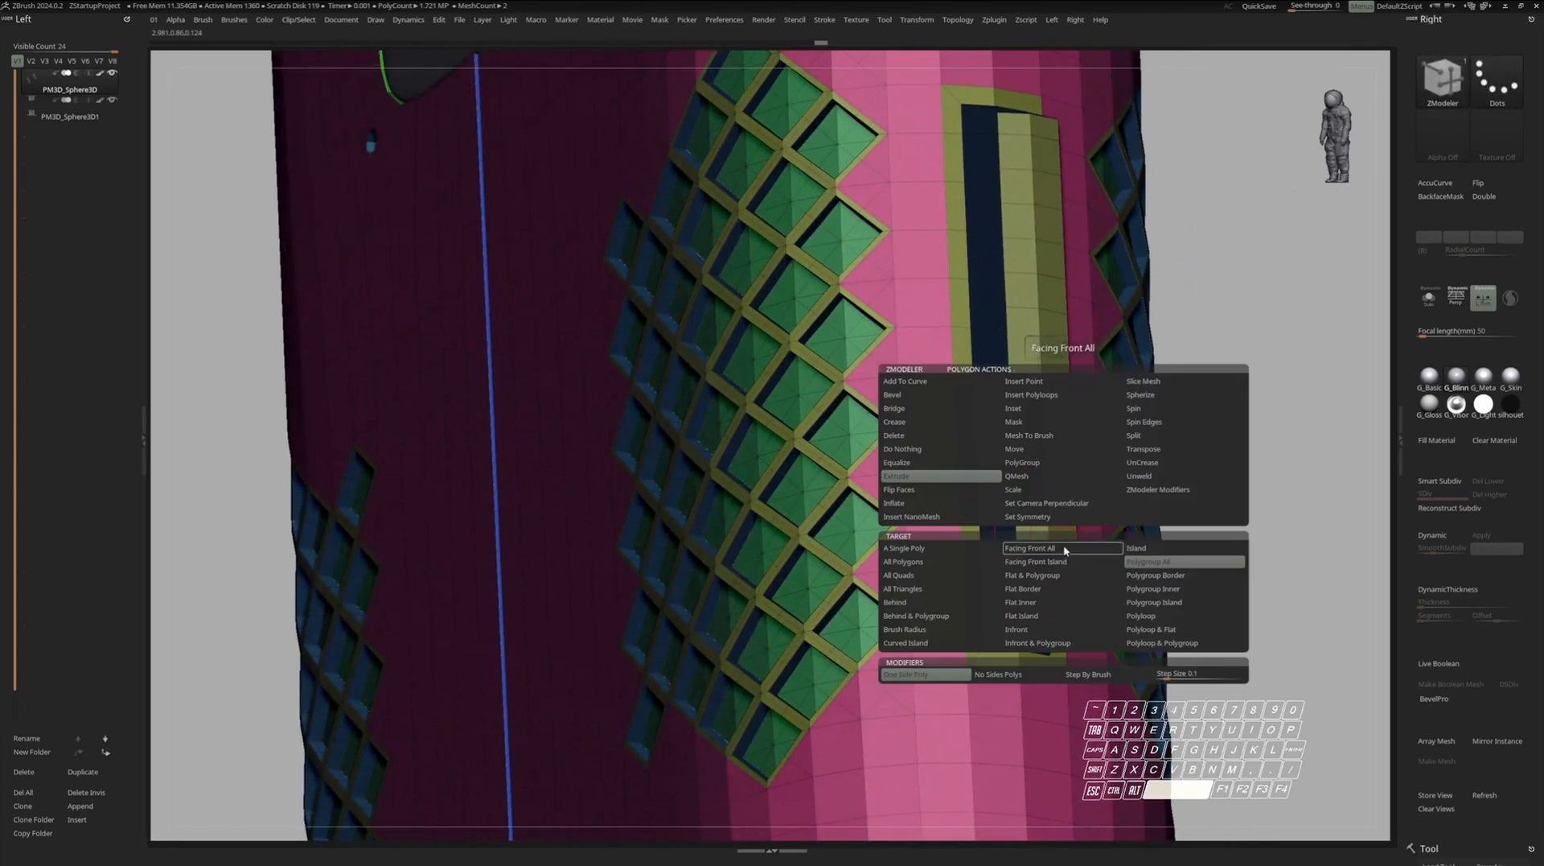
{"action": "left_click", "coordinate": [1037, 412]}
{"action": "left_click_drag", "start_coordinate": [1060, 467], "coordinate": [1051, 463]}
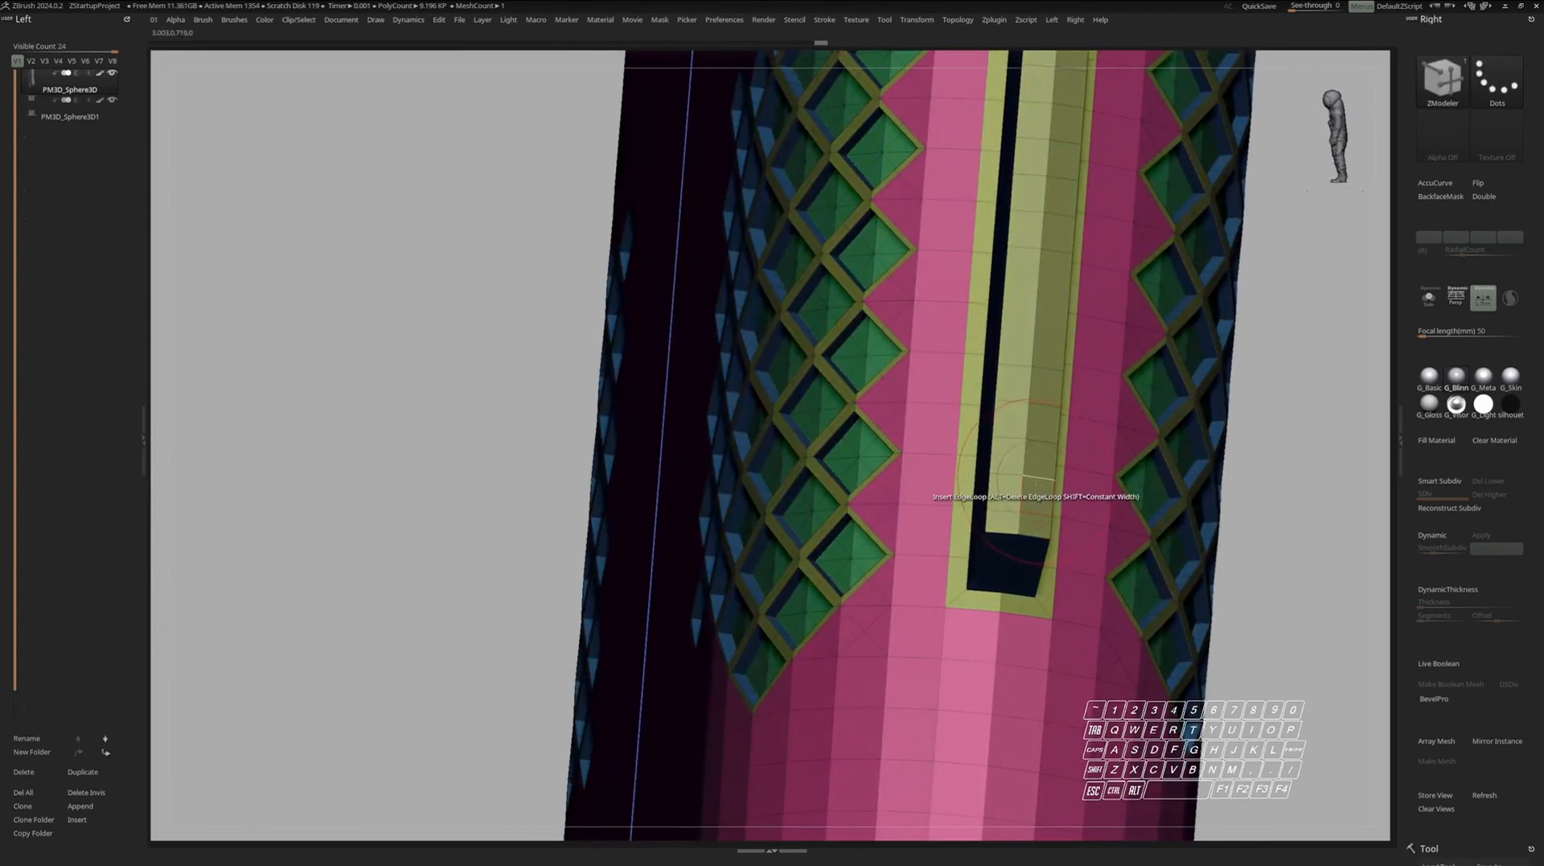
{"action": "left_click_drag", "start_coordinate": [1039, 491], "coordinate": [1027, 476]}
{"action": "mouse_move", "coordinate": [1035, 459]}
{"action": "right_mouse_down"}
{"action": "mouse_move", "coordinate": [1045, 427]}
{"action": "mouse_move", "coordinate": [1058, 449]}
{"action": "right_mouse_up"}
Extrude the narrow inner strip of the raised side panel inward to form a recessed groove.
{"action": "key", "text": "space"}
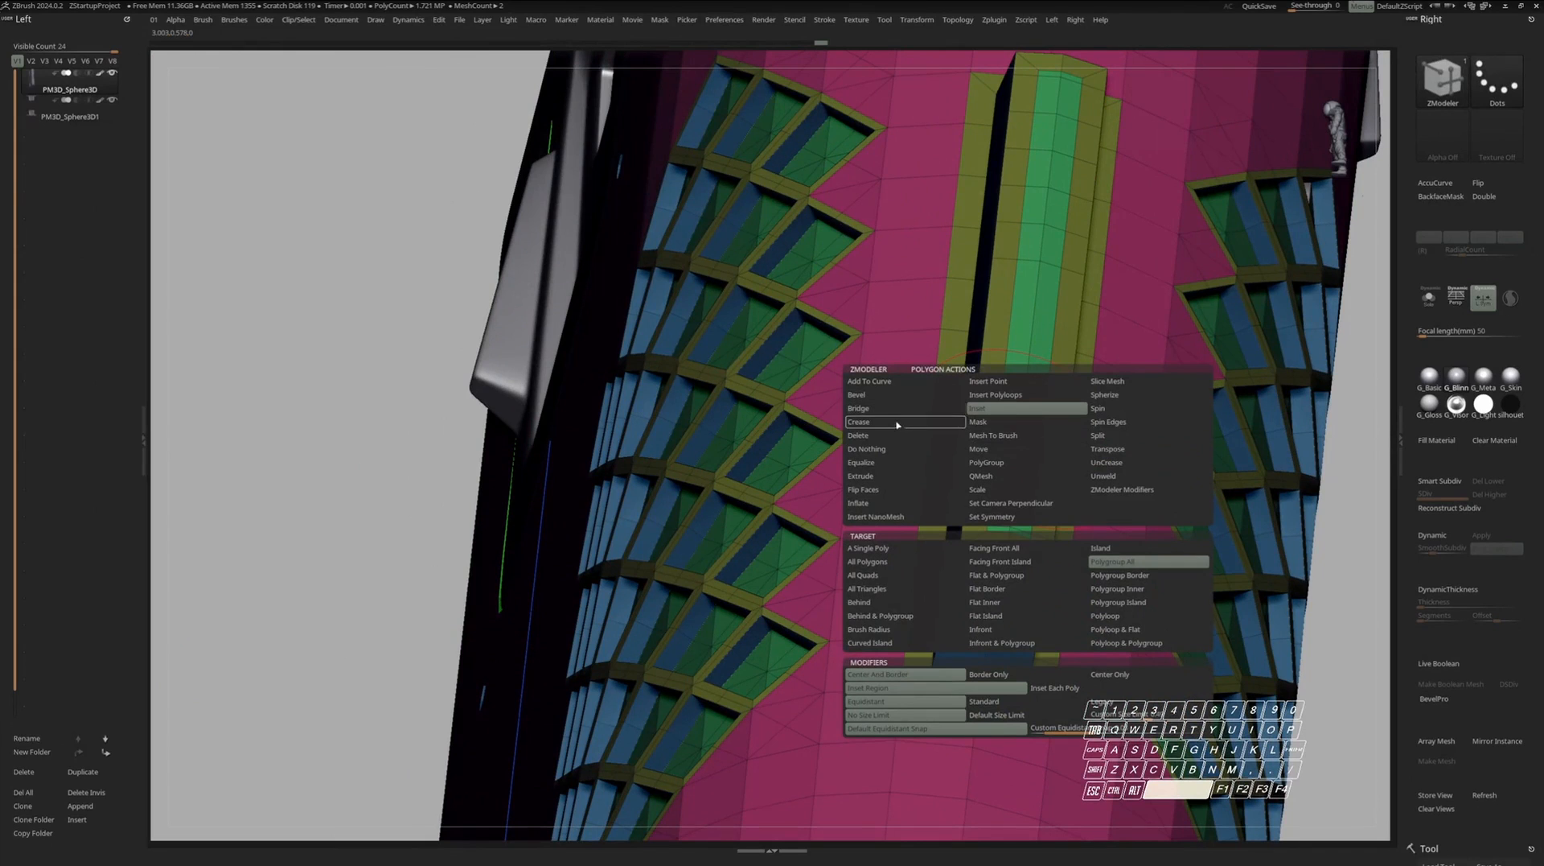
{"action": "left_click", "coordinate": [886, 475]}
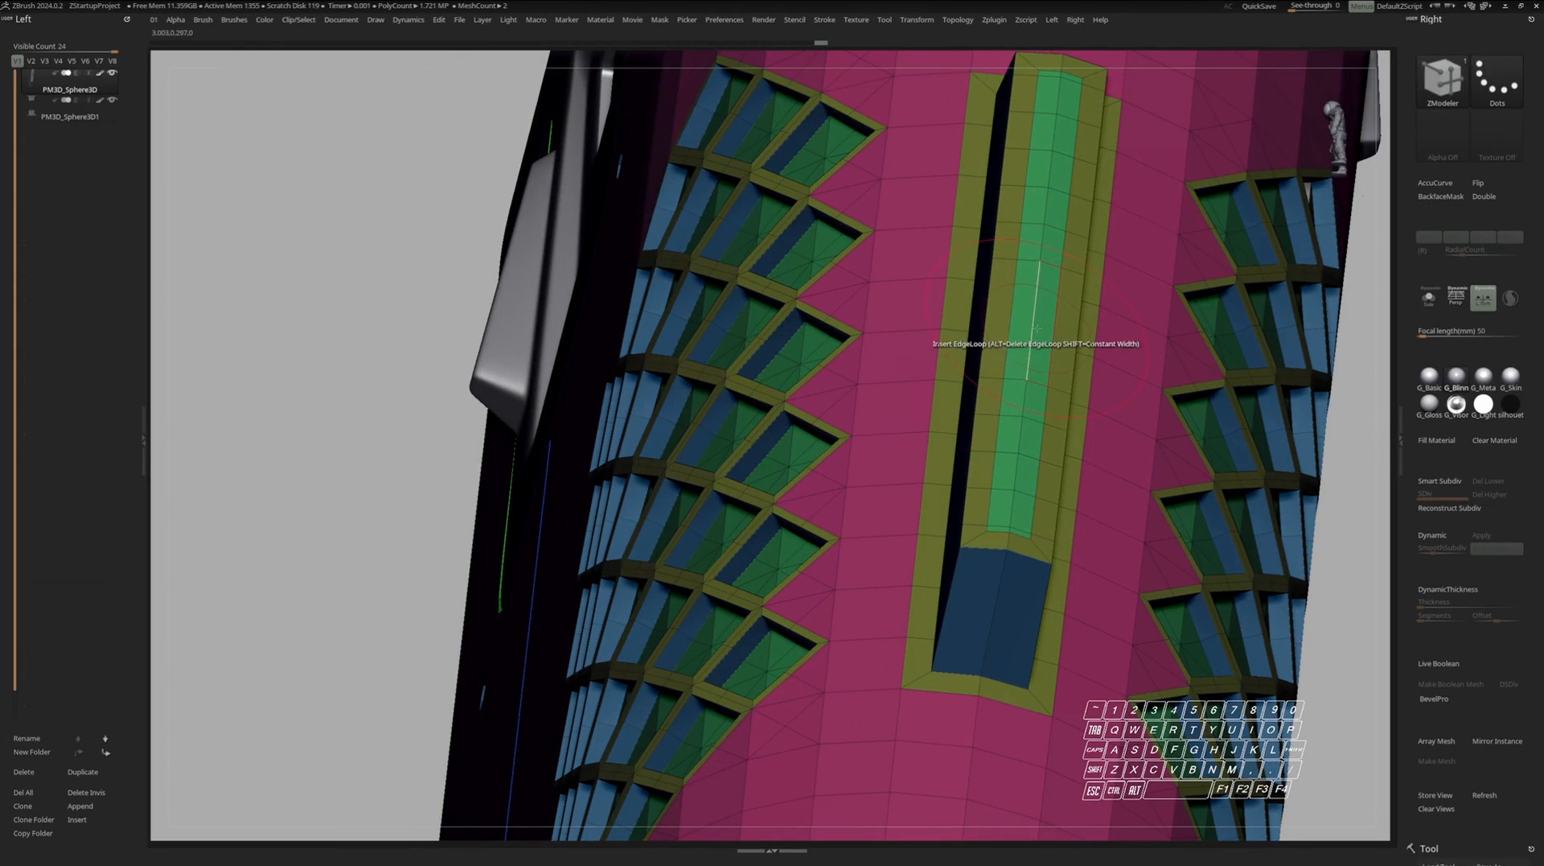
{"action": "left_click_drag", "start_coordinate": [1035, 345], "coordinate": [1038, 371]}
{"action": "right_click_drag", "start_coordinate": [1039, 375], "coordinate": [1053, 555]}
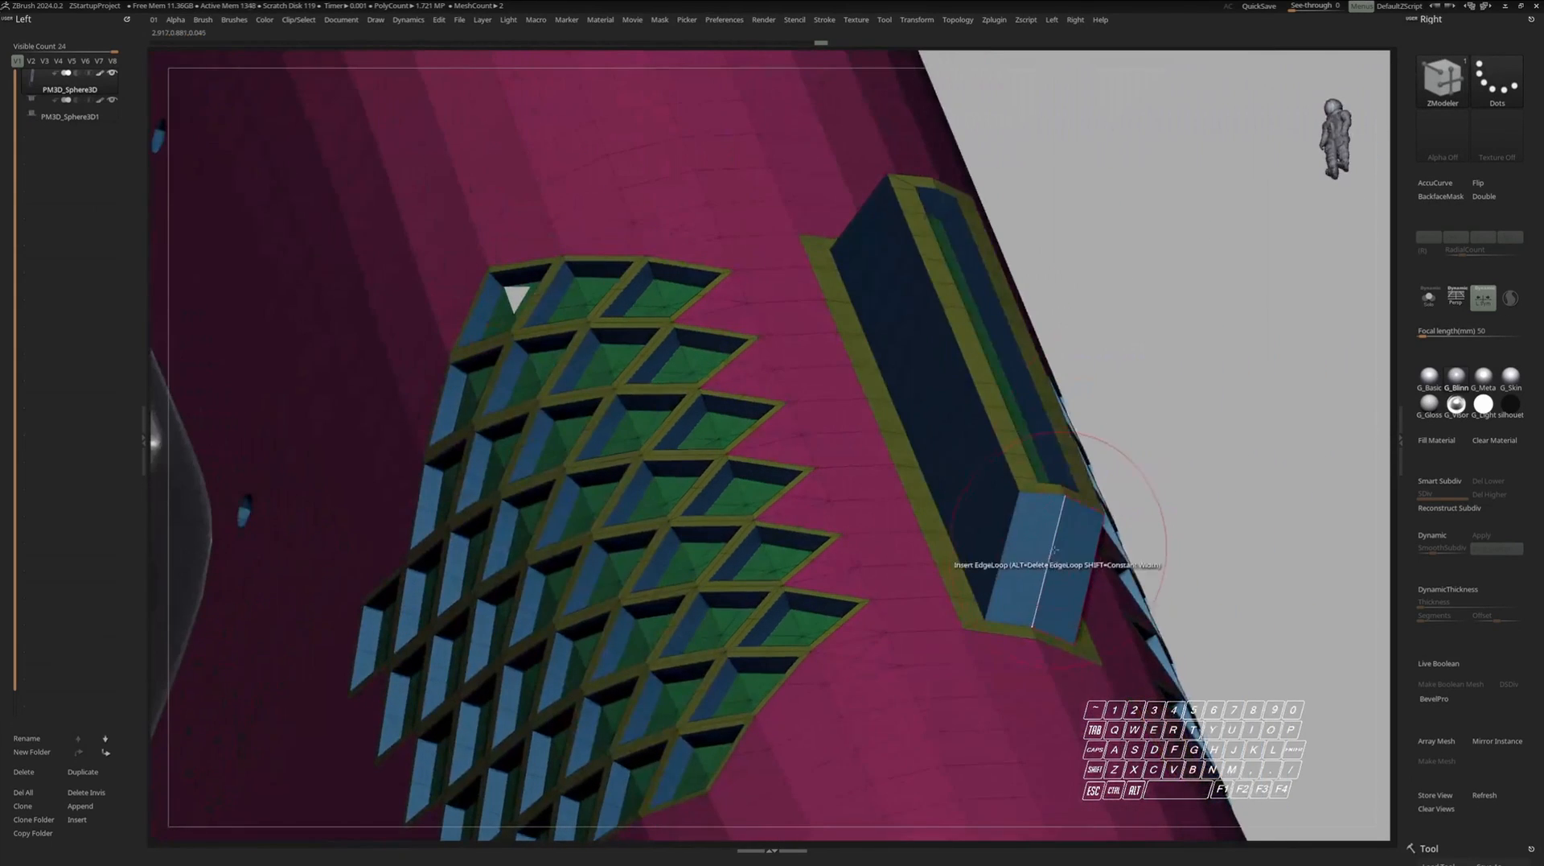
{"action": "key", "text": "space"}
{"action": "left_click", "coordinate": [971, 644]}
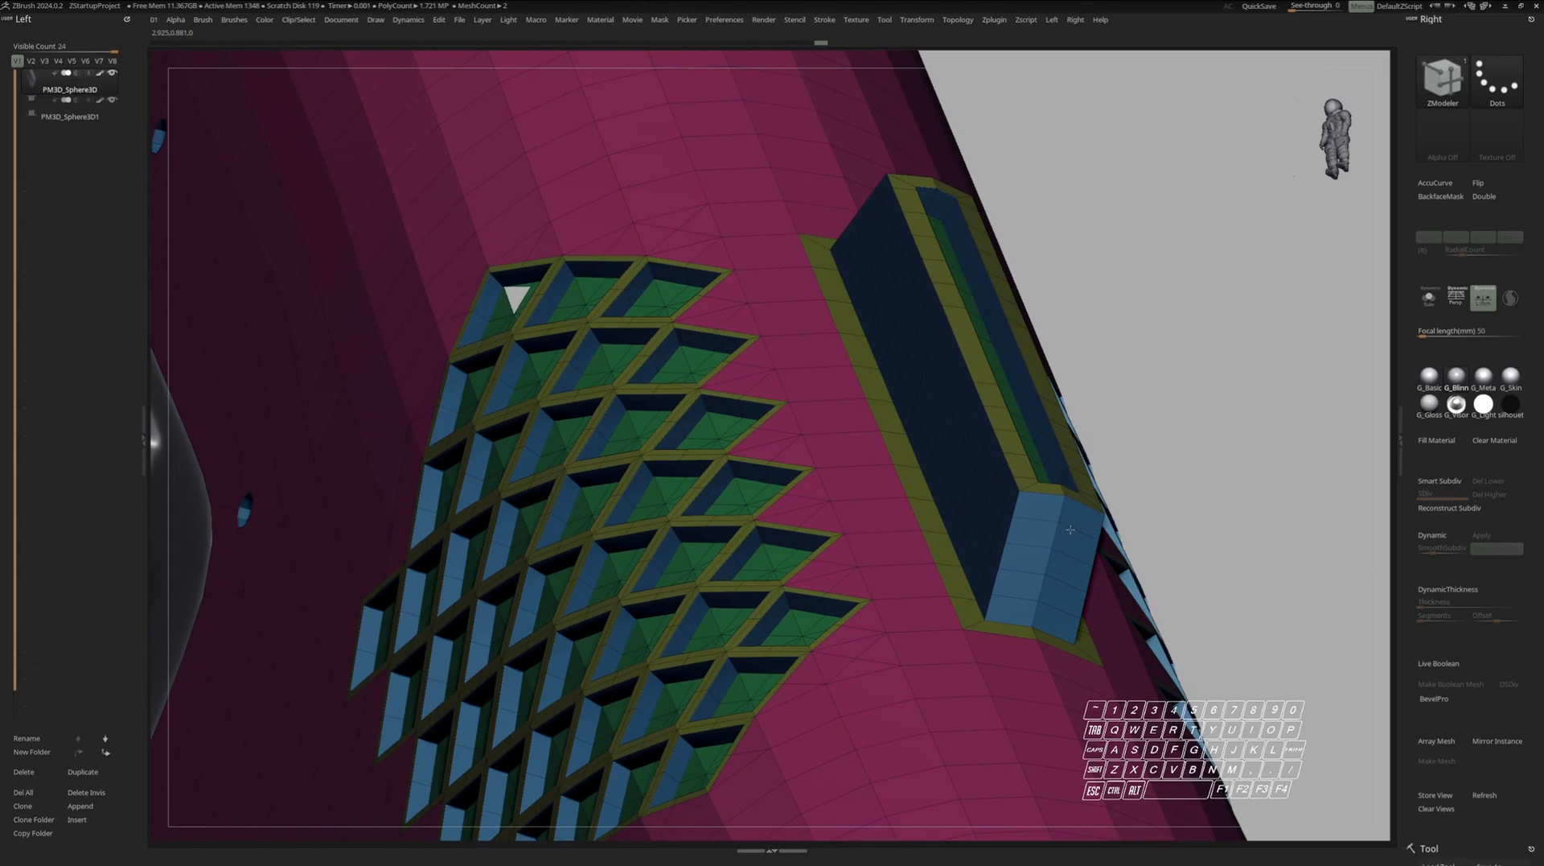
{"action": "right_click_drag", "start_coordinate": [1102, 499], "coordinate": [901, 463]}
Turn on the smooth subdivision preview and examine the whole part from the front, side and end, with the full interface shown.
{"action": "left_click", "coordinate": [1437, 535]}
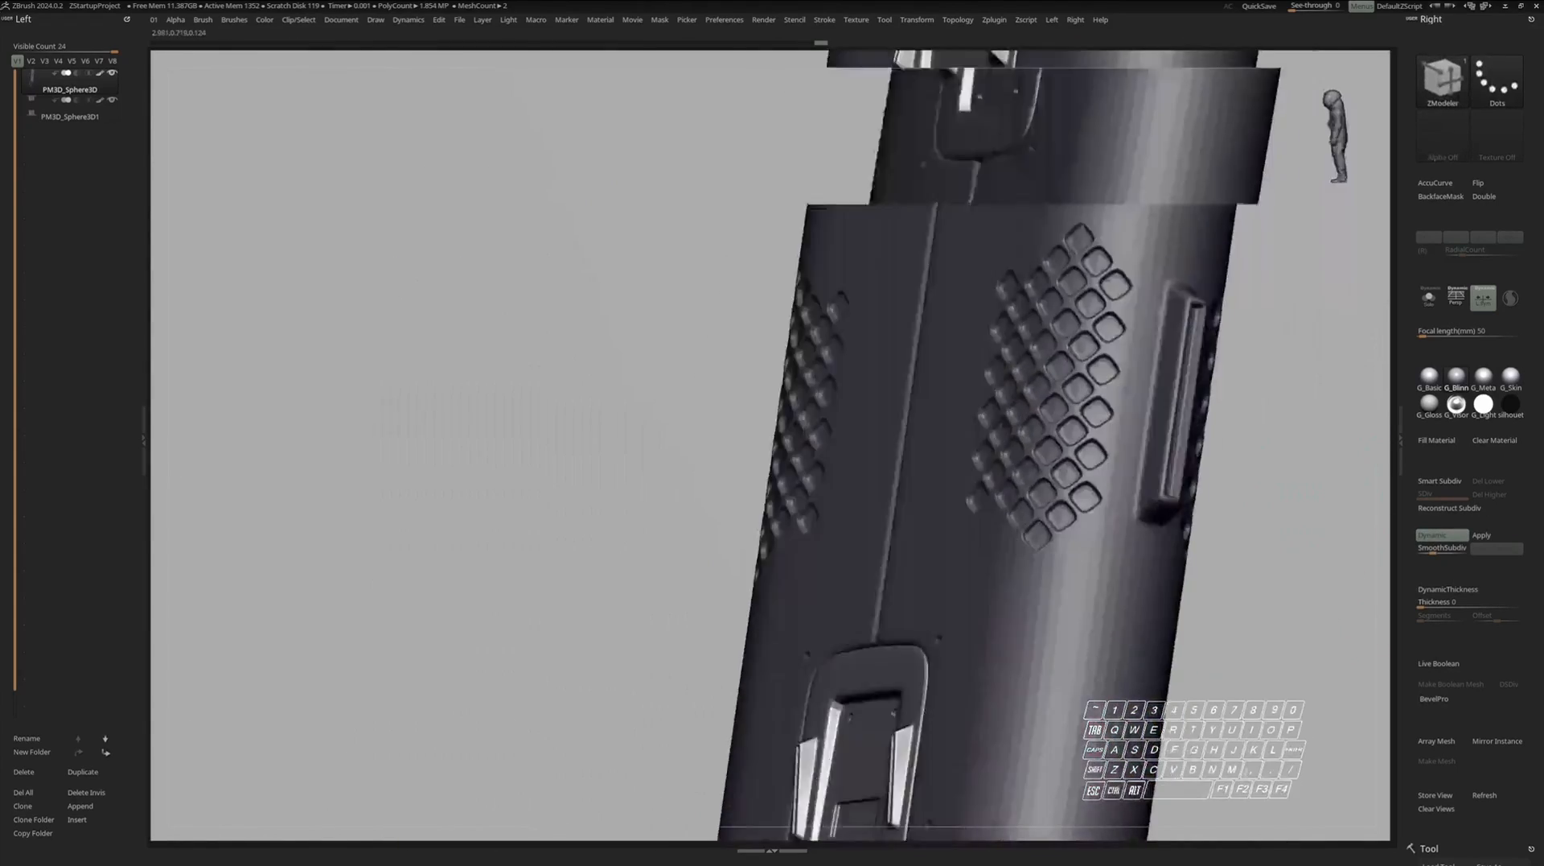
{"action": "mouse_move", "coordinate": [1215, 474]}
{"action": "right_mouse_down"}
{"action": "mouse_move", "coordinate": [1283, 463]}
{"action": "mouse_move", "coordinate": [1218, 475]}
{"action": "mouse_move", "coordinate": [1272, 469]}
{"action": "mouse_move", "coordinate": [1264, 450]}
{"action": "right_mouse_up"}
{"action": "mouse_move", "coordinate": [1264, 451]}
{"action": "right_mouse_down", "text": "shift"}
{"action": "mouse_move", "coordinate": [1204, 463]}
{"action": "mouse_move", "coordinate": [1224, 456]}
{"action": "right_mouse_up", "text": "shift"}
{"action": "right_click_drag", "start_coordinate": [1224, 455], "coordinate": [1267, 473], "text": "shift"}
{"action": "mouse_move", "coordinate": [1267, 473]}
{"action": "right_mouse_down", "text": "ctrl"}
{"action": "mouse_move", "coordinate": [1263, 438]}
{"action": "mouse_move", "coordinate": [1262, 460]}
{"action": "right_mouse_up", "text": "ctrl"}
{"action": "mouse_move", "coordinate": [1191, 451]}
{"action": "right_mouse_down"}
{"action": "mouse_move", "coordinate": [1223, 442]}
{"action": "mouse_move", "coordinate": [1162, 451]}
{"action": "right_mouse_up"}
{"action": "mouse_move", "coordinate": [1162, 451]}
{"action": "right_mouse_down", "text": "shift"}
{"action": "mouse_move", "coordinate": [1155, 460]}
{"action": "mouse_move", "coordinate": [1149, 443]}
{"action": "mouse_move", "coordinate": [1191, 453]}
{"action": "right_mouse_up", "text": "shift"}
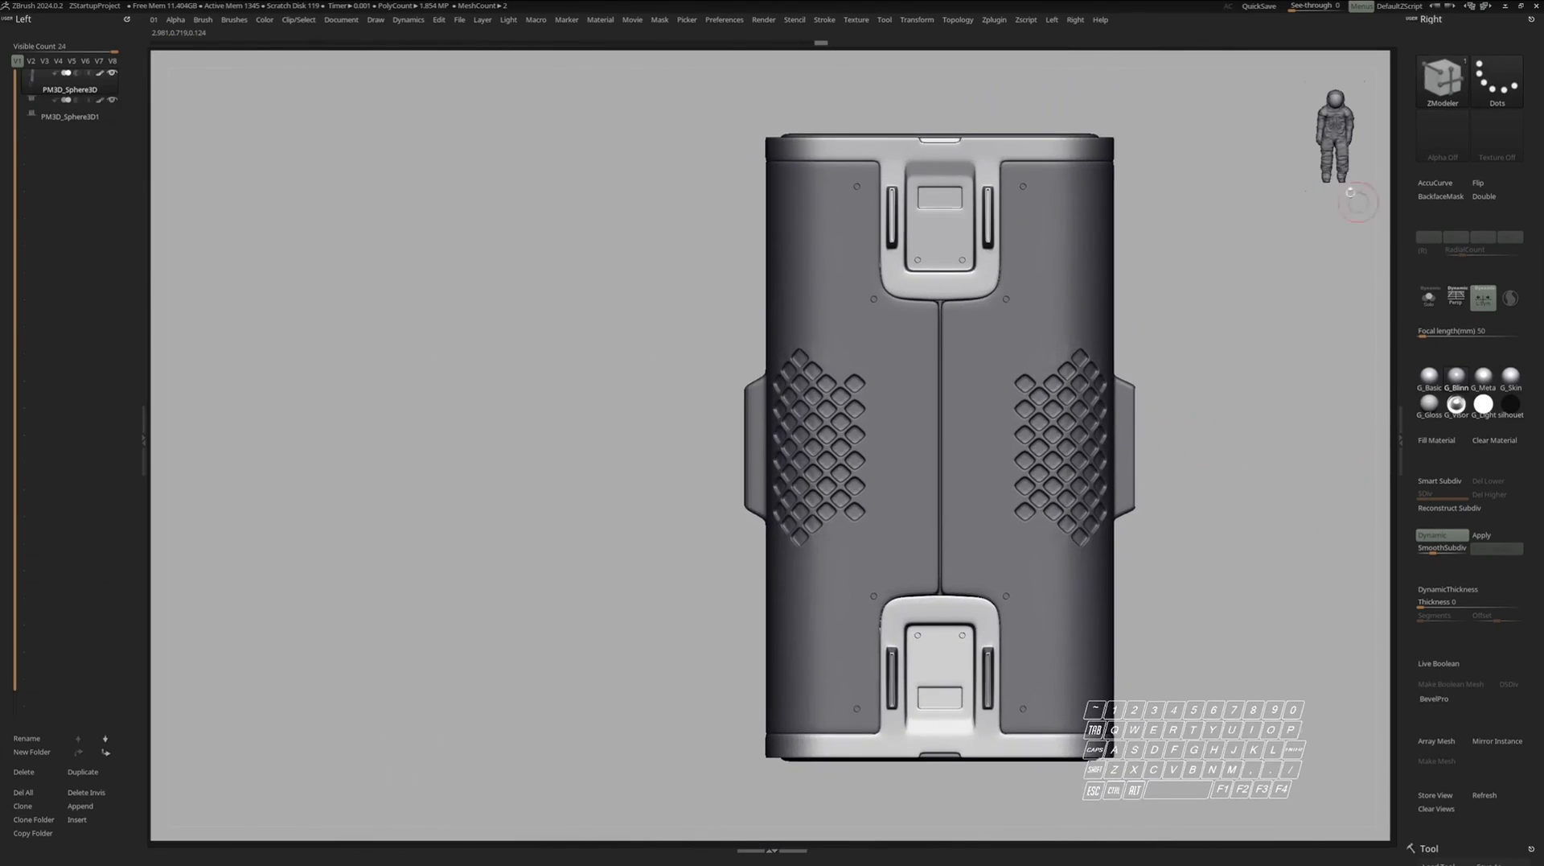
{"action": "key", "text": "Tab"}
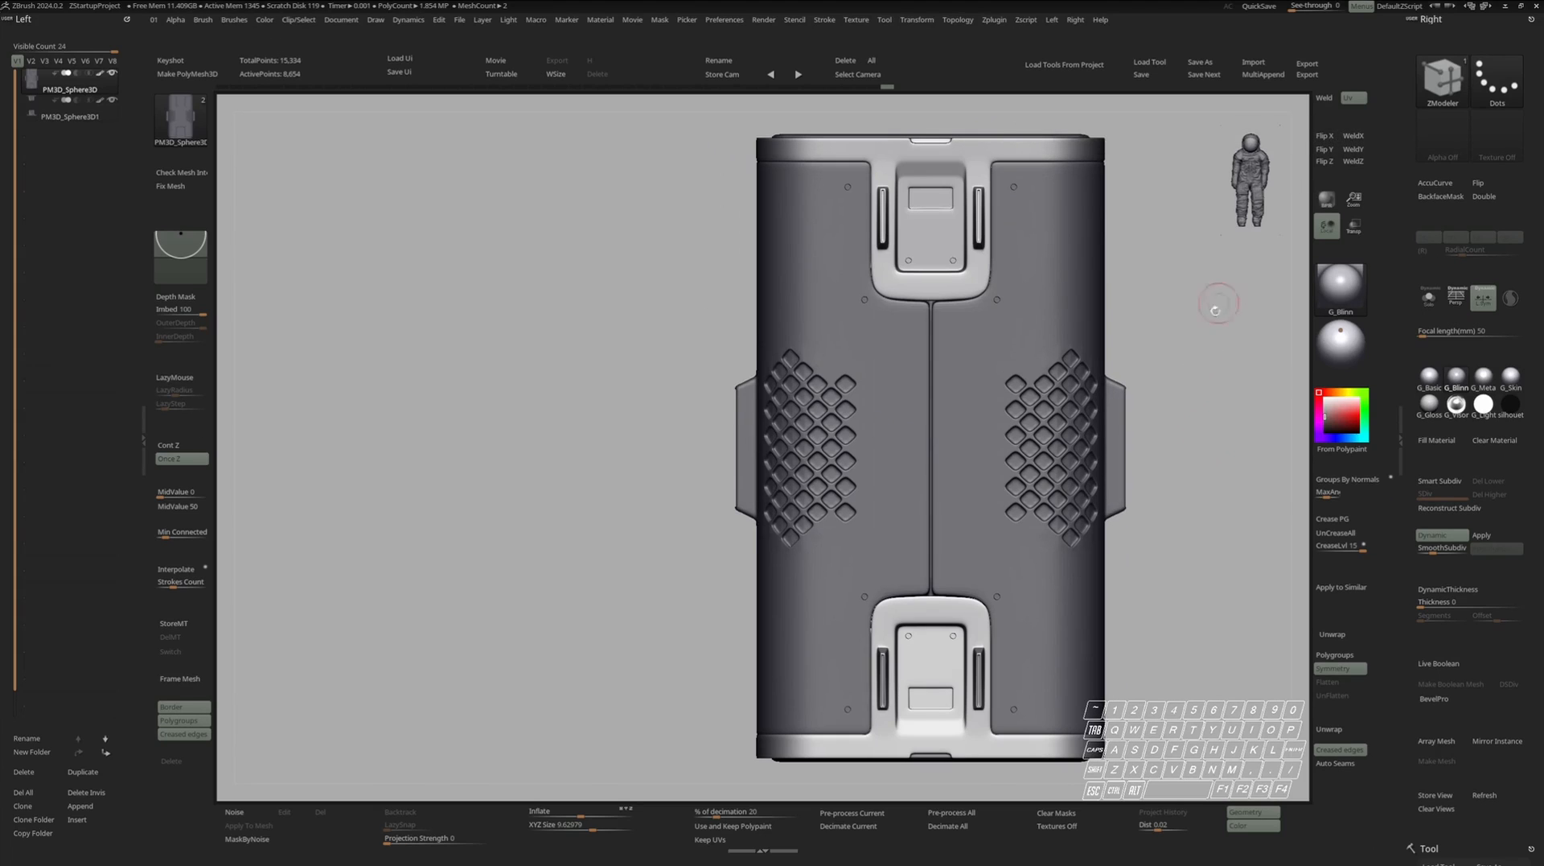
{"action": "mouse_move", "coordinate": [1175, 426]}
{"action": "right_mouse_down"}
{"action": "mouse_move", "coordinate": [933, 438]}
{"action": "mouse_move", "coordinate": [1167, 420]}
{"action": "mouse_move", "coordinate": [1006, 425]}
{"action": "mouse_move", "coordinate": [1142, 422]}
{"action": "mouse_move", "coordinate": [1122, 440]}
{"action": "mouse_move", "coordinate": [1139, 501]}
{"action": "mouse_move", "coordinate": [1157, 439]}
{"action": "right_mouse_up"}
{"action": "right_click_drag", "start_coordinate": [974, 282], "coordinate": [969, 210]}
{"action": "right_click_drag", "start_coordinate": [968, 211], "coordinate": [981, 129], "text": "alt"}
{"action": "right_click_drag", "start_coordinate": [981, 129], "coordinate": [1090, 374], "text": "alt"}
{"action": "right_click_drag", "start_coordinate": [981, 485], "coordinate": [1073, 465]}
Extrude the flat face of the body's end cap slightly outward.
{"action": "key", "text": "s"}
{"action": "key", "text": "s"}
{"action": "key", "text": "shift+f"}
{"action": "key", "text": "shift+f"}
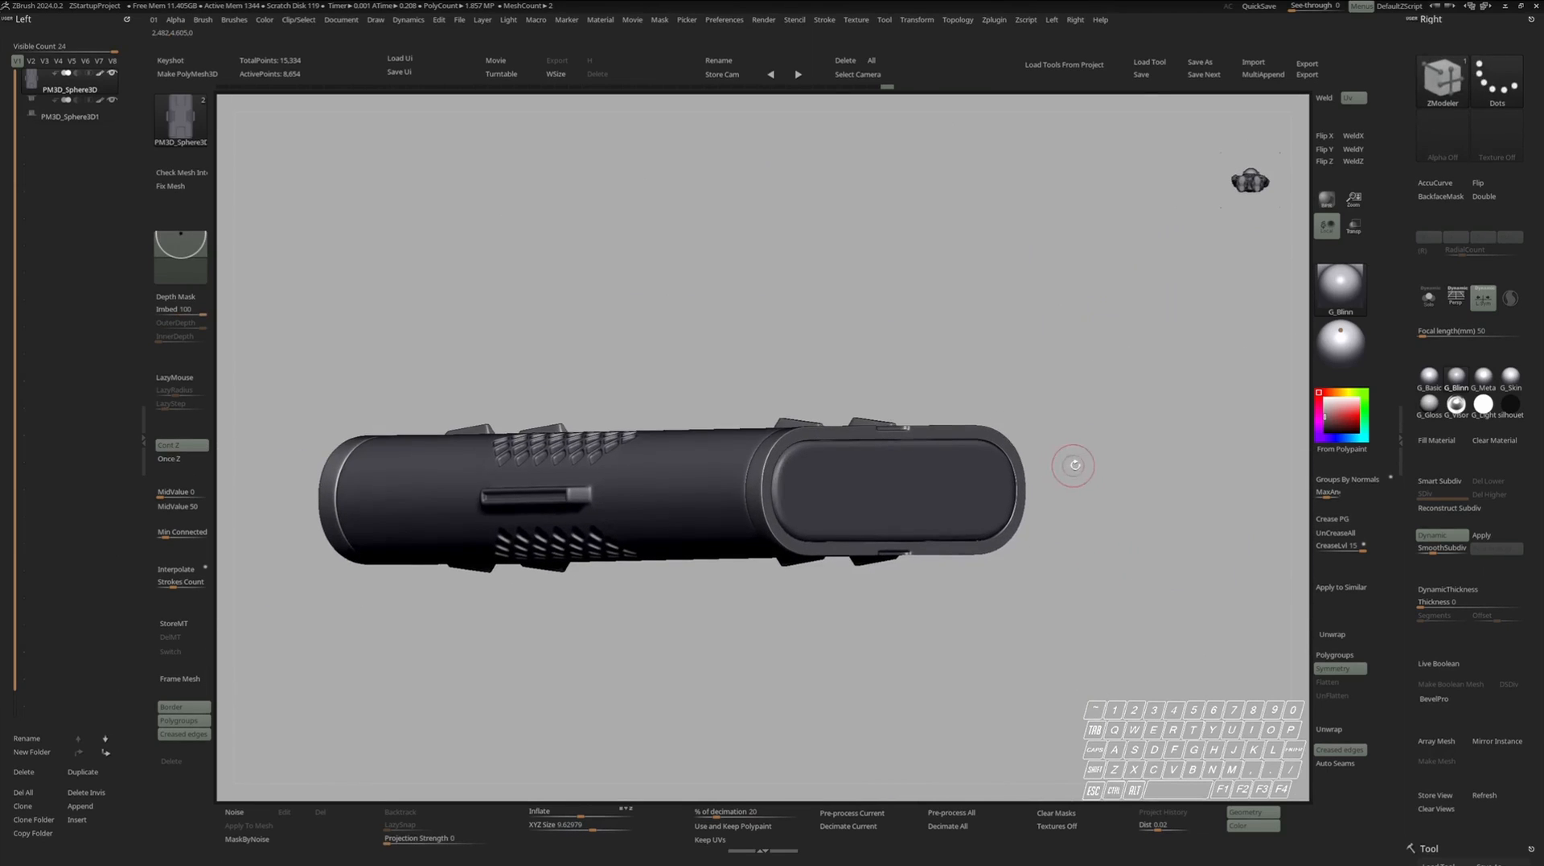
{"action": "right_click_drag", "start_coordinate": [1168, 528], "coordinate": [1134, 527]}
{"action": "key", "text": "shift+f"}
{"action": "right_click_drag", "start_coordinate": [924, 498], "coordinate": [947, 525], "text": "ctrl"}
{"action": "right_click_drag", "start_coordinate": [1105, 481], "coordinate": [1045, 471]}
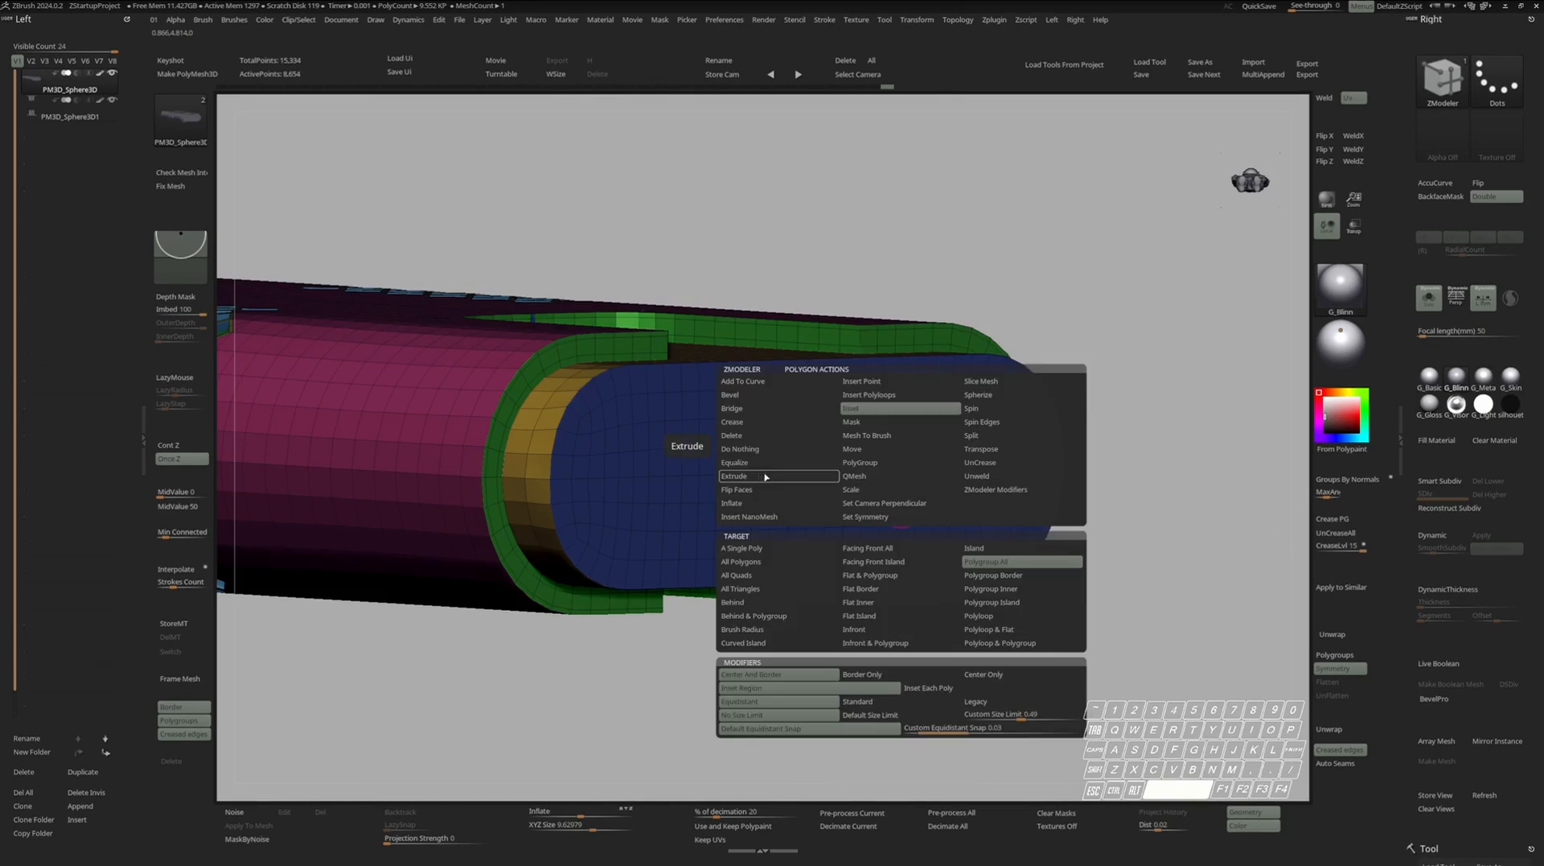
{"action": "left_click", "coordinate": [941, 474]}
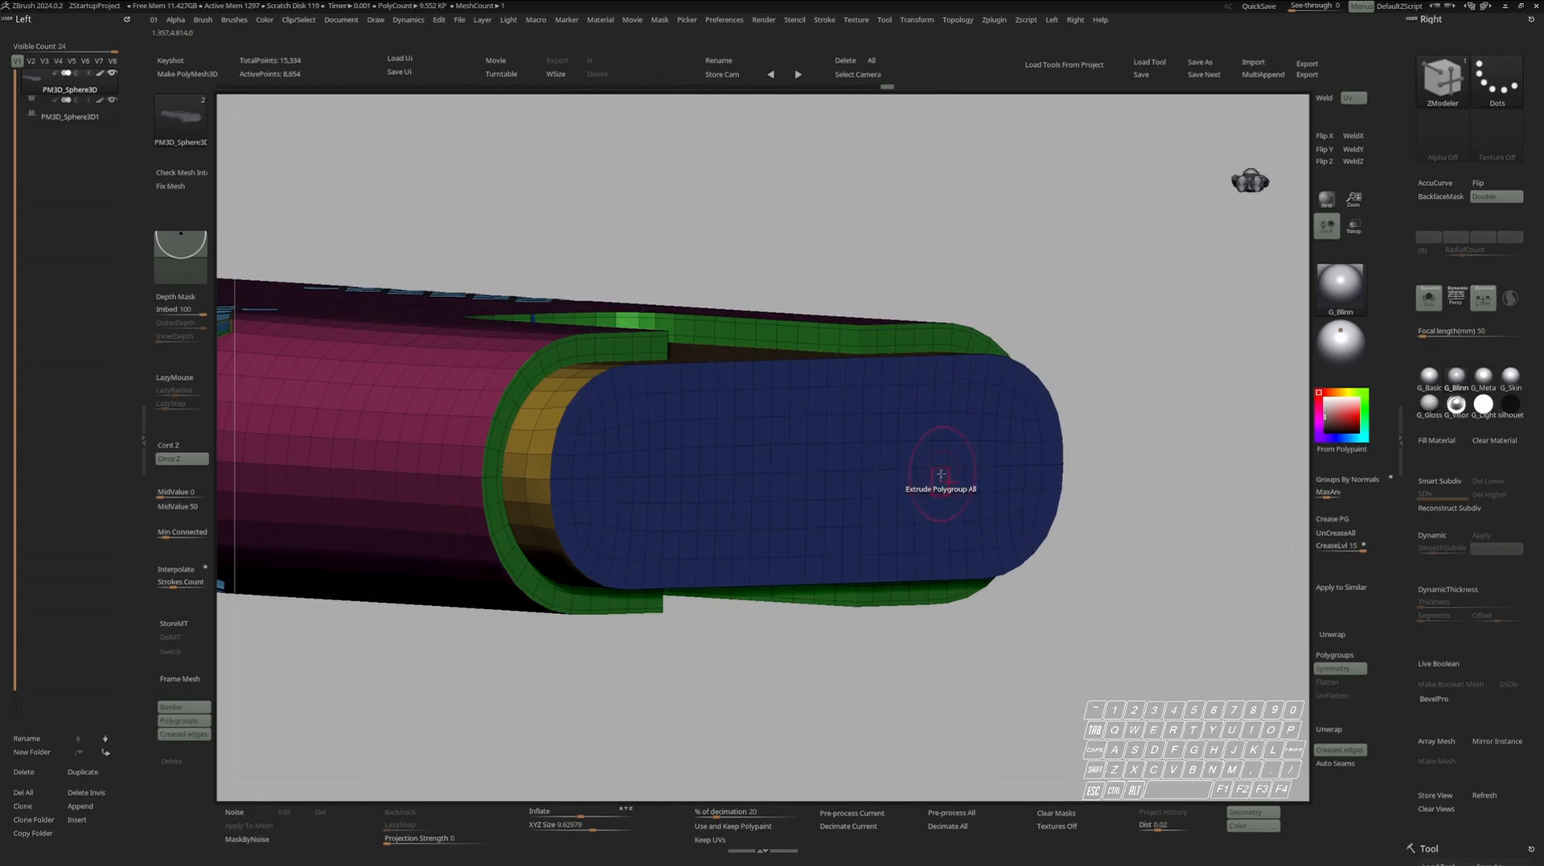
{"action": "left_click_drag", "start_coordinate": [933, 480], "coordinate": [954, 483]}
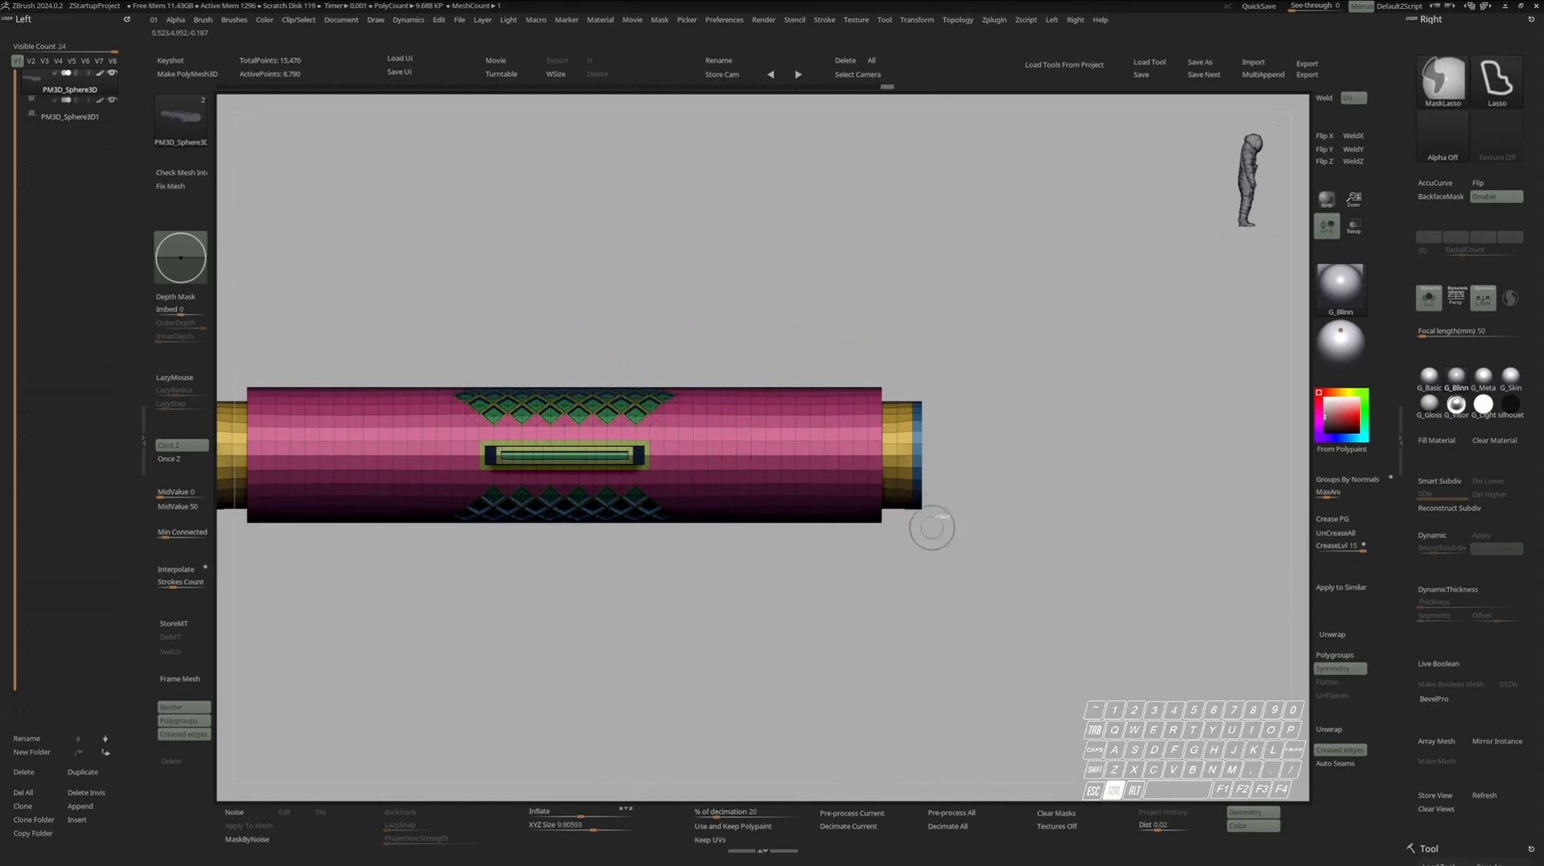
Mask everything except the extruded end face using a rectangular mask, and centre the gizmo on that face.
{"action": "key", "text": "ctrl+space"}
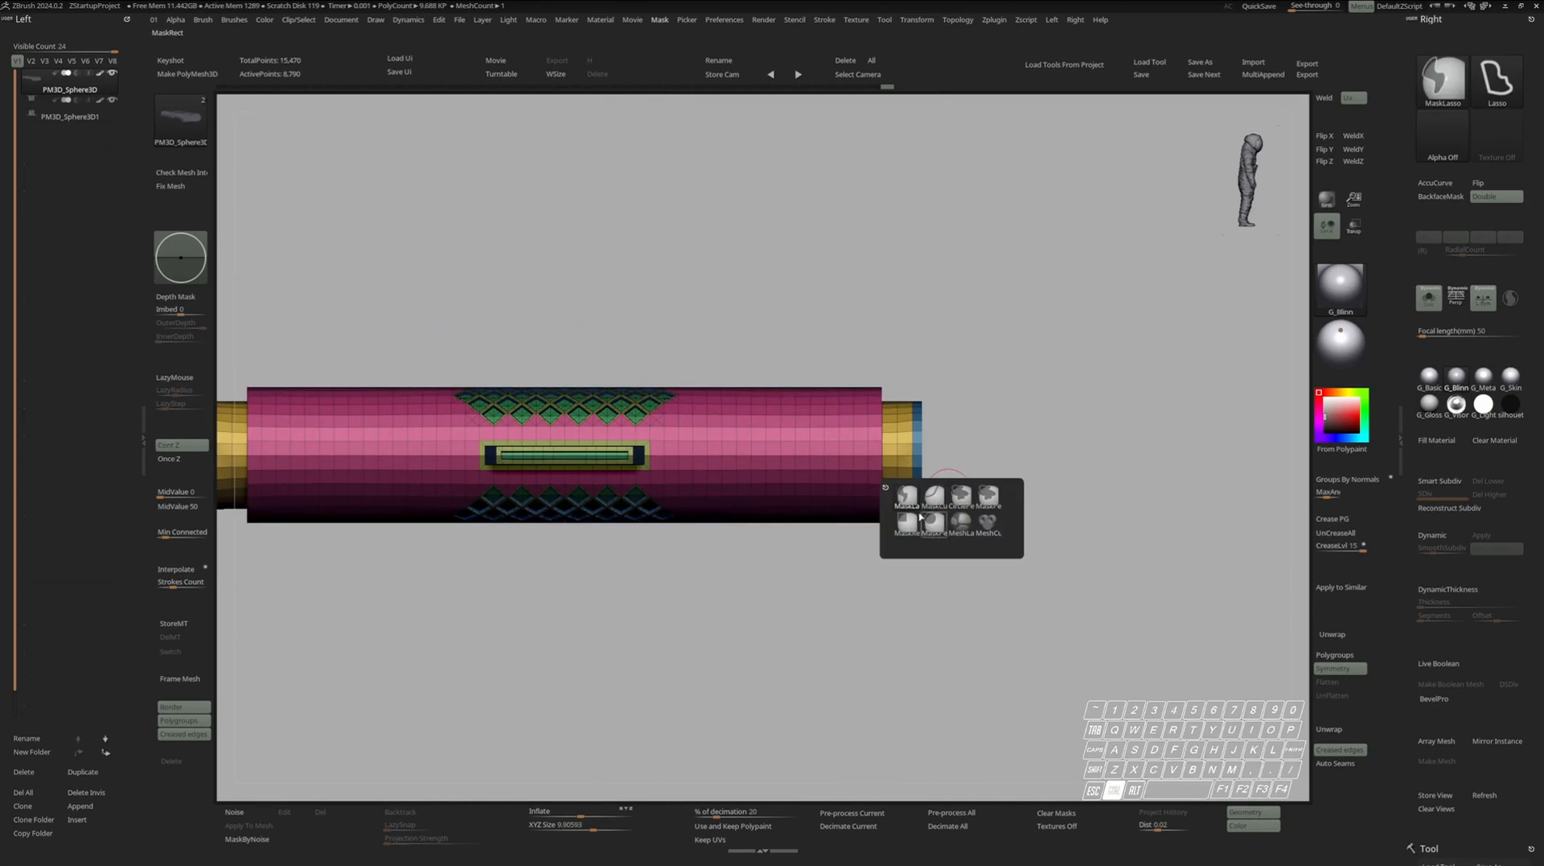
{"action": "left_click", "coordinate": [911, 521], "text": "ctrl"}
{"action": "left_click_drag", "start_coordinate": [1017, 304], "coordinate": [916, 550], "text": "ctrl"}
{"action": "left_click", "coordinate": [971, 478], "text": "ctrl"}
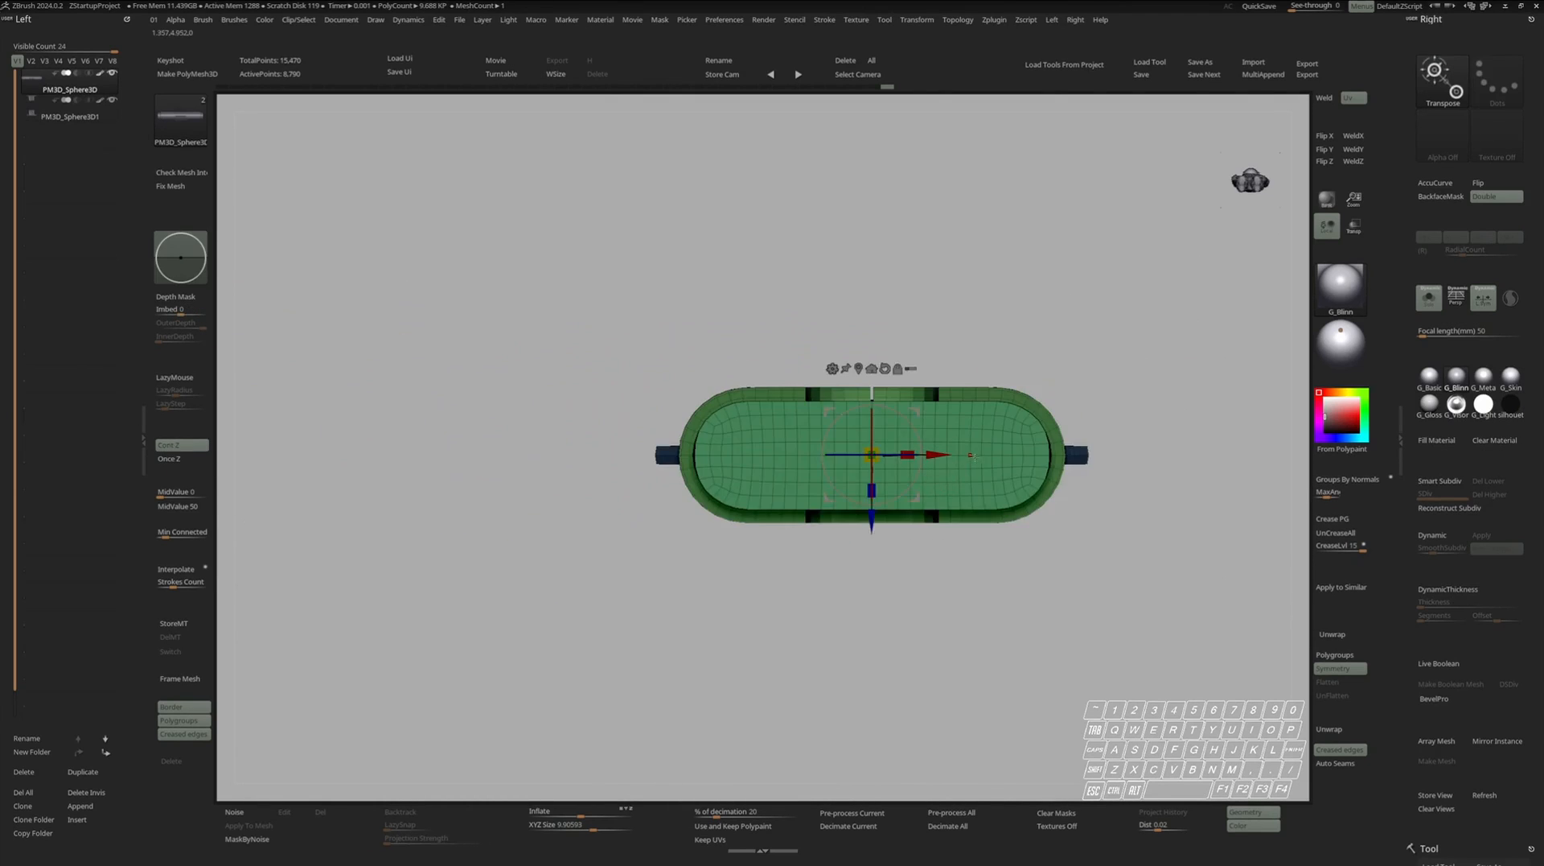
{"action": "key", "text": "f"}
{"action": "right_click_drag", "start_coordinate": [789, 444], "coordinate": [825, 448]}
{"action": "left_click", "coordinate": [815, 445], "text": "alt"}
Shrink the end face around its centre, widen it along X by about 1.15 to even the surrounding rim, and clear the mask.
{"action": "left_click_drag", "start_coordinate": [813, 445], "coordinate": [800, 470]}
{"action": "key", "text": "ctrl+z"}
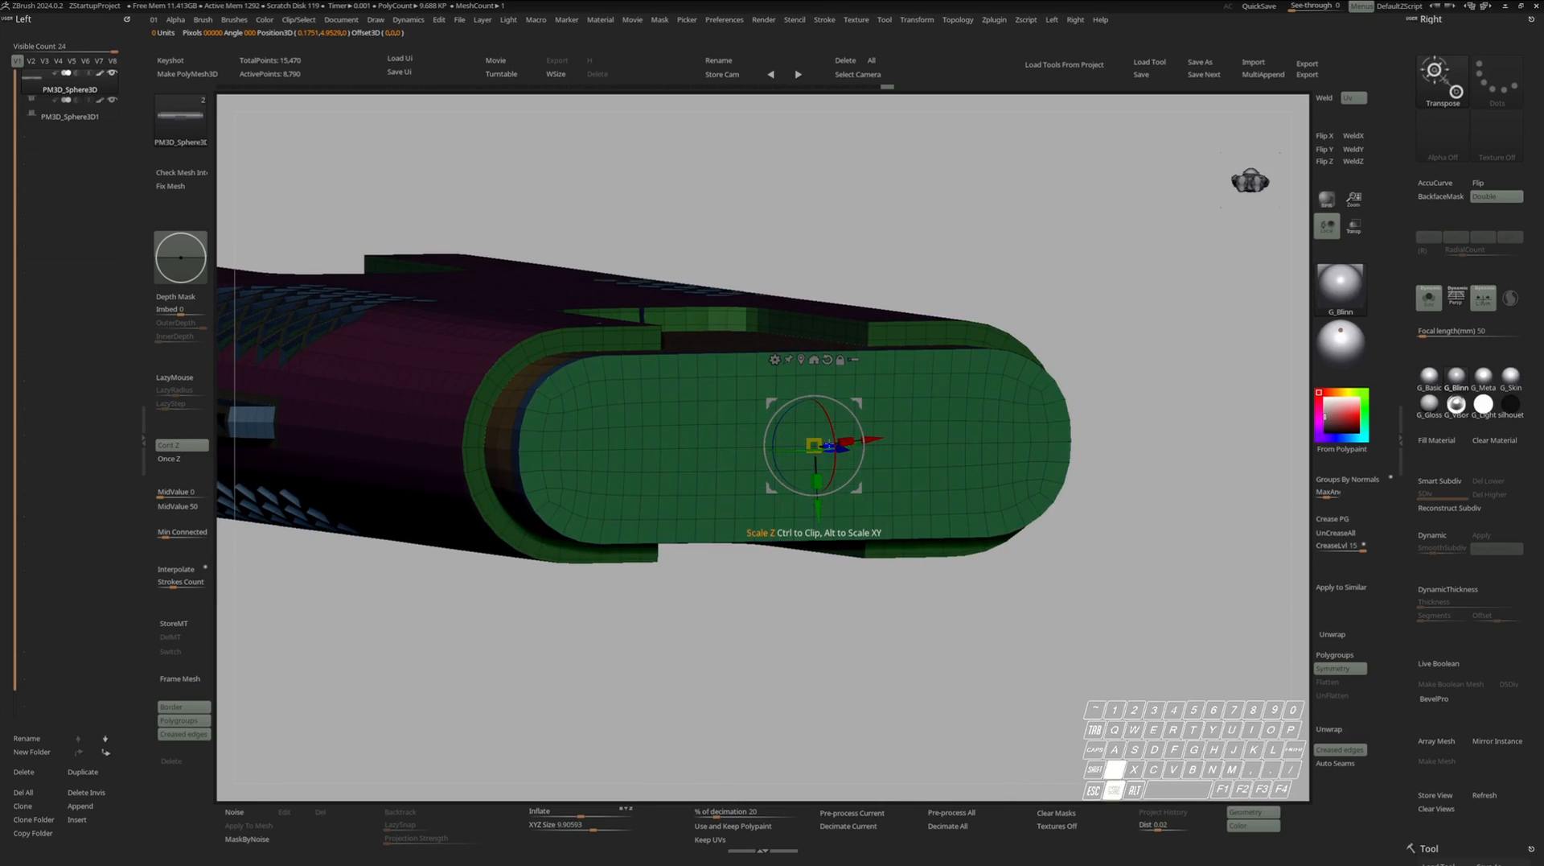
{"action": "left_click_drag", "start_coordinate": [815, 445], "coordinate": [798, 447]}
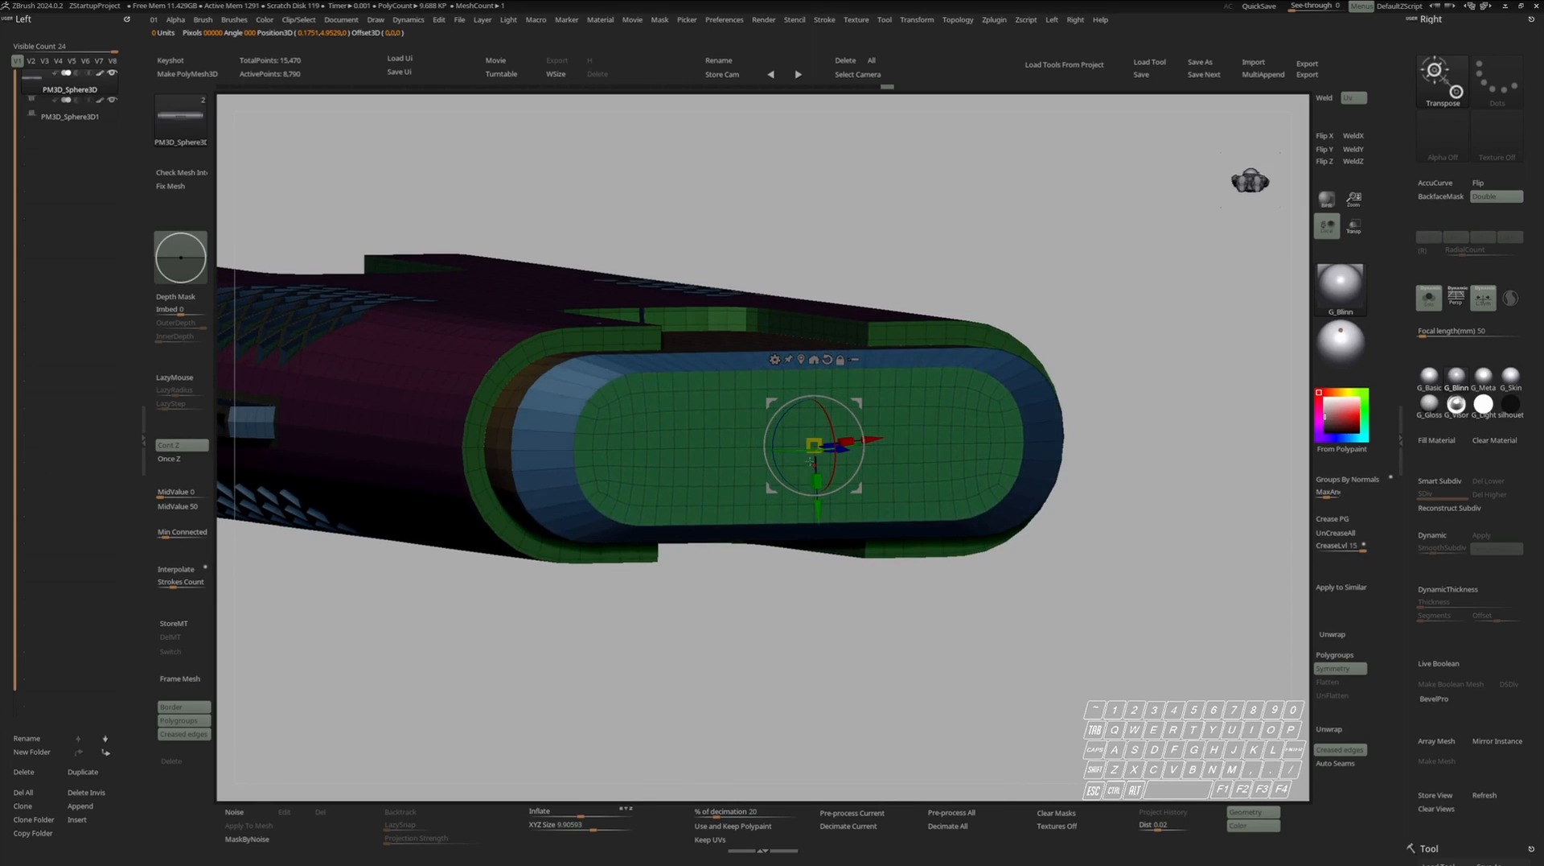
{"action": "right_click_drag", "start_coordinate": [798, 448], "coordinate": [949, 451], "text": "shift"}
{"action": "left_click_drag", "start_coordinate": [898, 445], "coordinate": [883, 445]}
{"action": "right_click_drag", "start_coordinate": [883, 445], "coordinate": [887, 555], "text": "shift"}
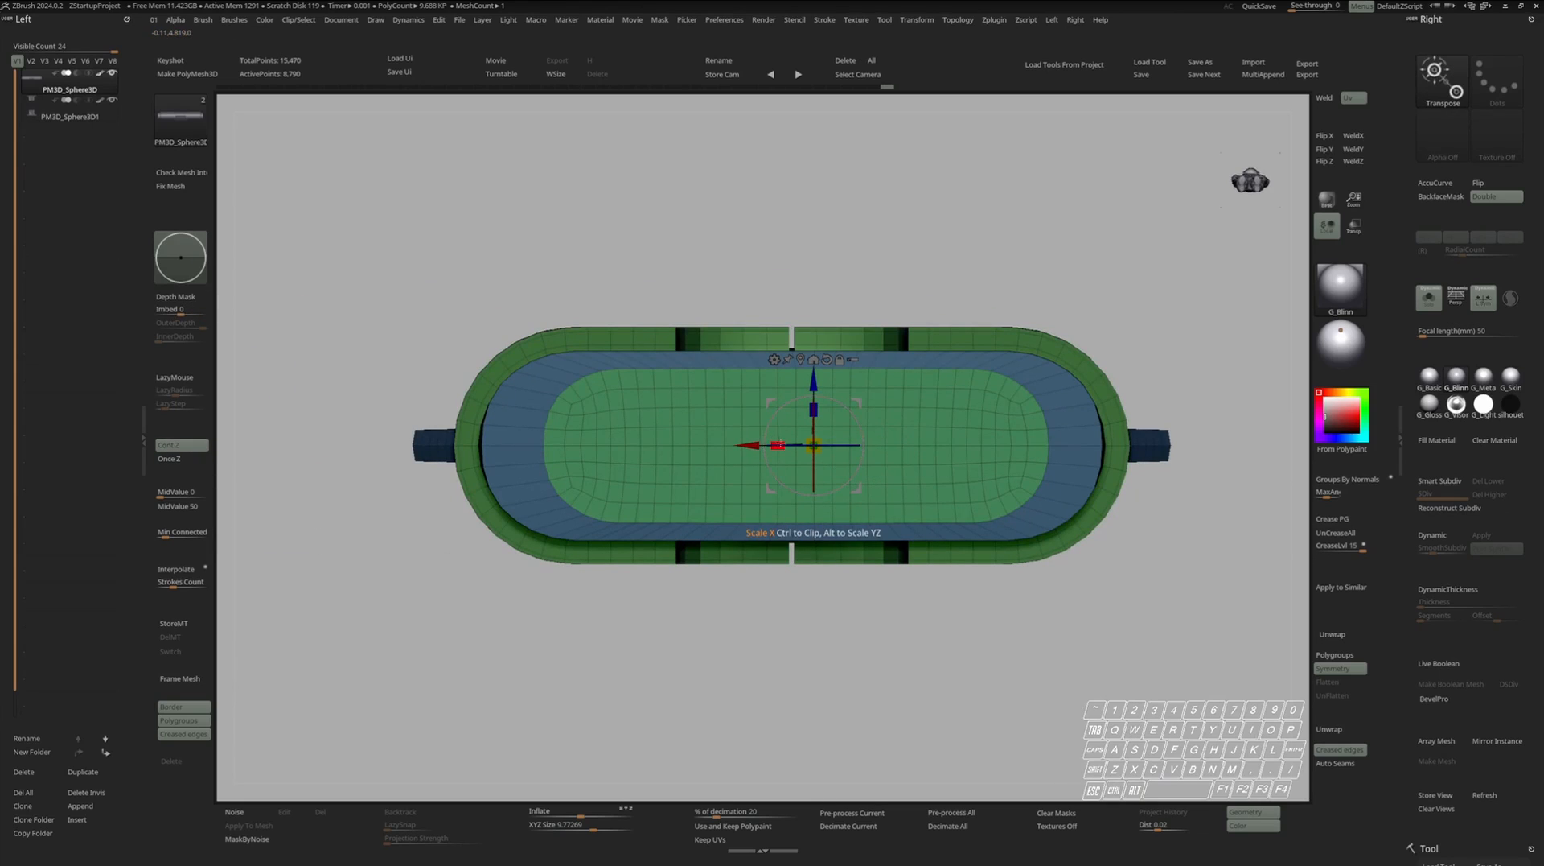
{"action": "left_click_drag", "start_coordinate": [777, 445], "coordinate": [763, 441]}
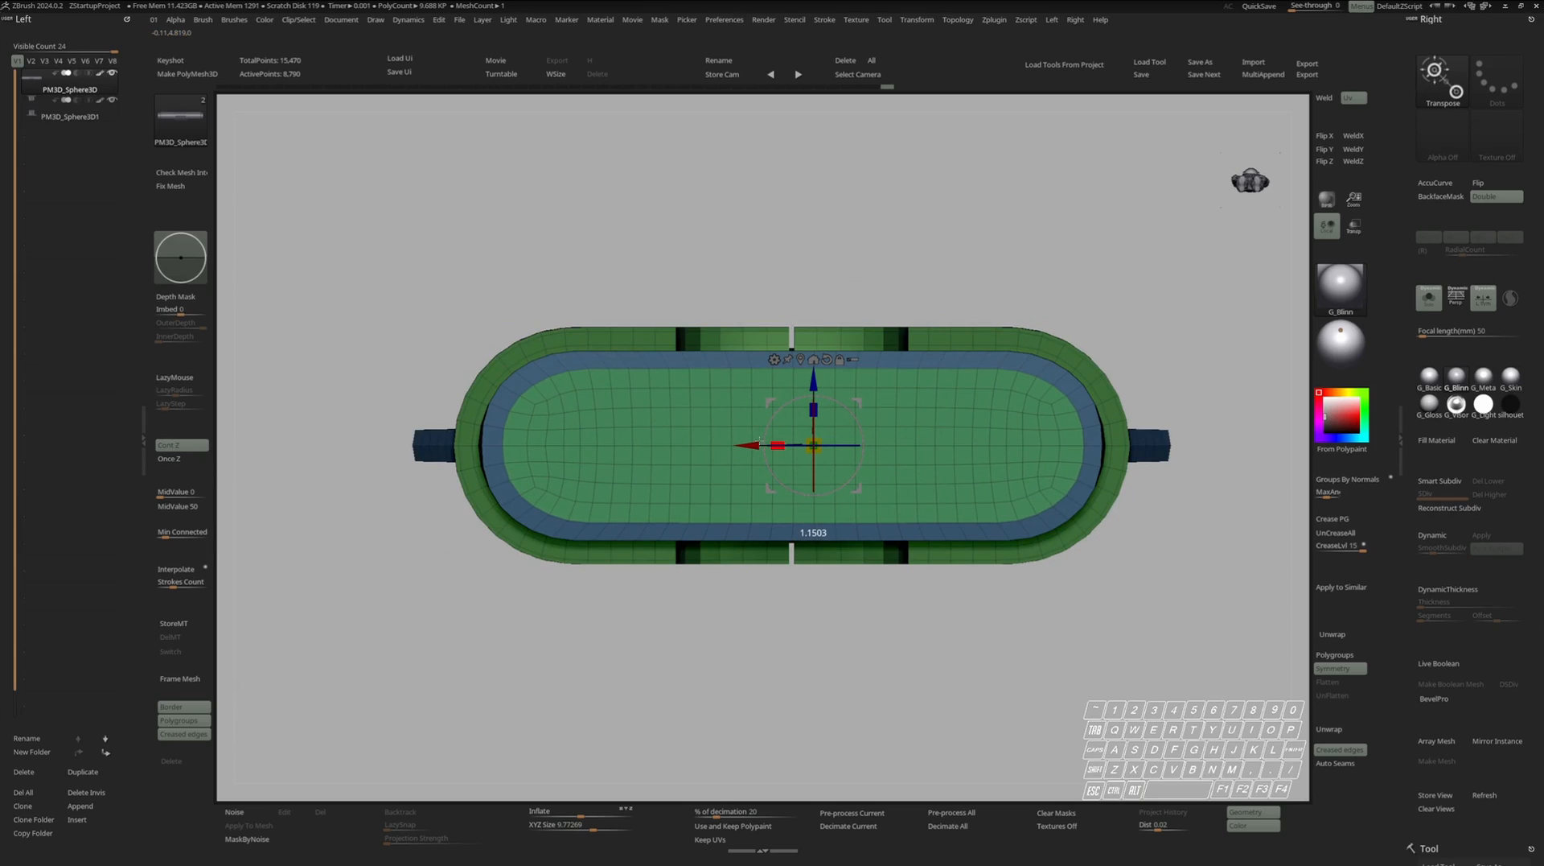
{"action": "key", "text": "q"}
{"action": "left_click_drag", "start_coordinate": [1039, 299], "coordinate": [1059, 315], "text": "ctrl"}
Mirror and weld the body across the Y axis to repeat the shaped end on the opposite side.
{"action": "mouse_move", "coordinate": [1060, 374]}
{"action": "right_mouse_down"}
{"action": "mouse_move", "coordinate": [1176, 297]}
{"action": "mouse_move", "coordinate": [1209, 312]}
{"action": "right_mouse_up"}
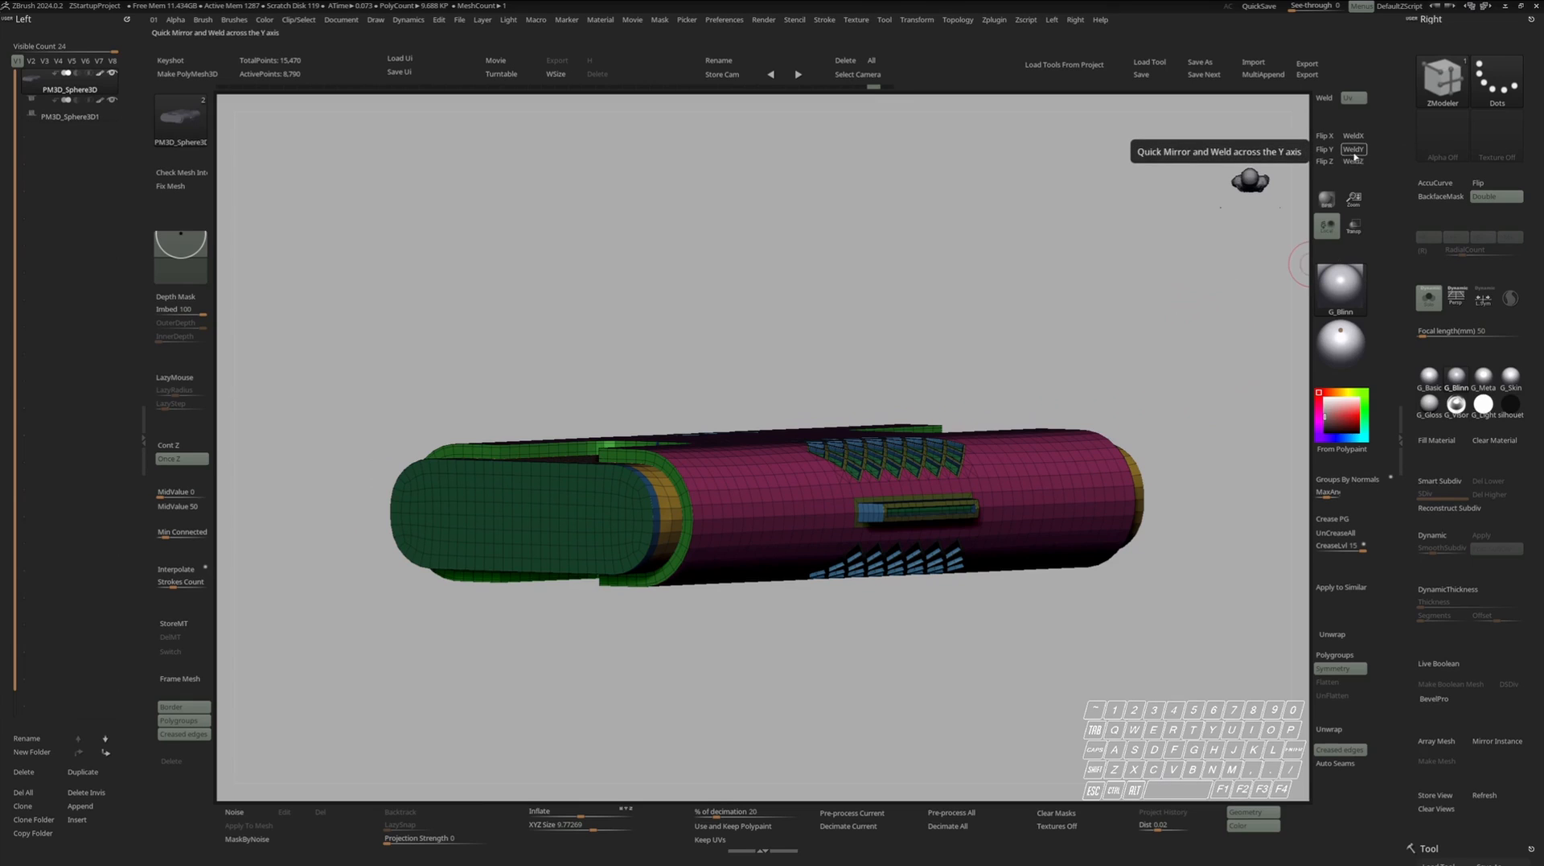
{"action": "left_click", "coordinate": [1354, 150]}
{"action": "right_click_drag", "start_coordinate": [1245, 247], "coordinate": [1120, 277]}
{"action": "right_click_drag", "start_coordinate": [1155, 482], "coordinate": [1005, 483]}
Isolate the end face's shared polygroup, lasso the end face to give it its own polygroup, and show the full body.
{"action": "right_click_drag", "start_coordinate": [1006, 482], "coordinate": [1174, 426], "text": "ctrl"}
{"action": "mouse_move", "coordinate": [1175, 427]}
{"action": "right_mouse_down", "text": "alt"}
{"action": "mouse_move", "coordinate": [1055, 432]}
{"action": "mouse_move", "coordinate": [1031, 400]}
{"action": "mouse_move", "coordinate": [1054, 417]}
{"action": "mouse_move", "coordinate": [1065, 362]}
{"action": "mouse_move", "coordinate": [1110, 354]}
{"action": "mouse_move", "coordinate": [881, 390]}
{"action": "right_mouse_up", "text": "alt"}
{"action": "left_click", "coordinate": [1034, 394], "text": "ctrl+shift"}
{"action": "key", "text": "ctrl+b"}
{"action": "left_click", "coordinate": [825, 454], "text": "ctrl"}
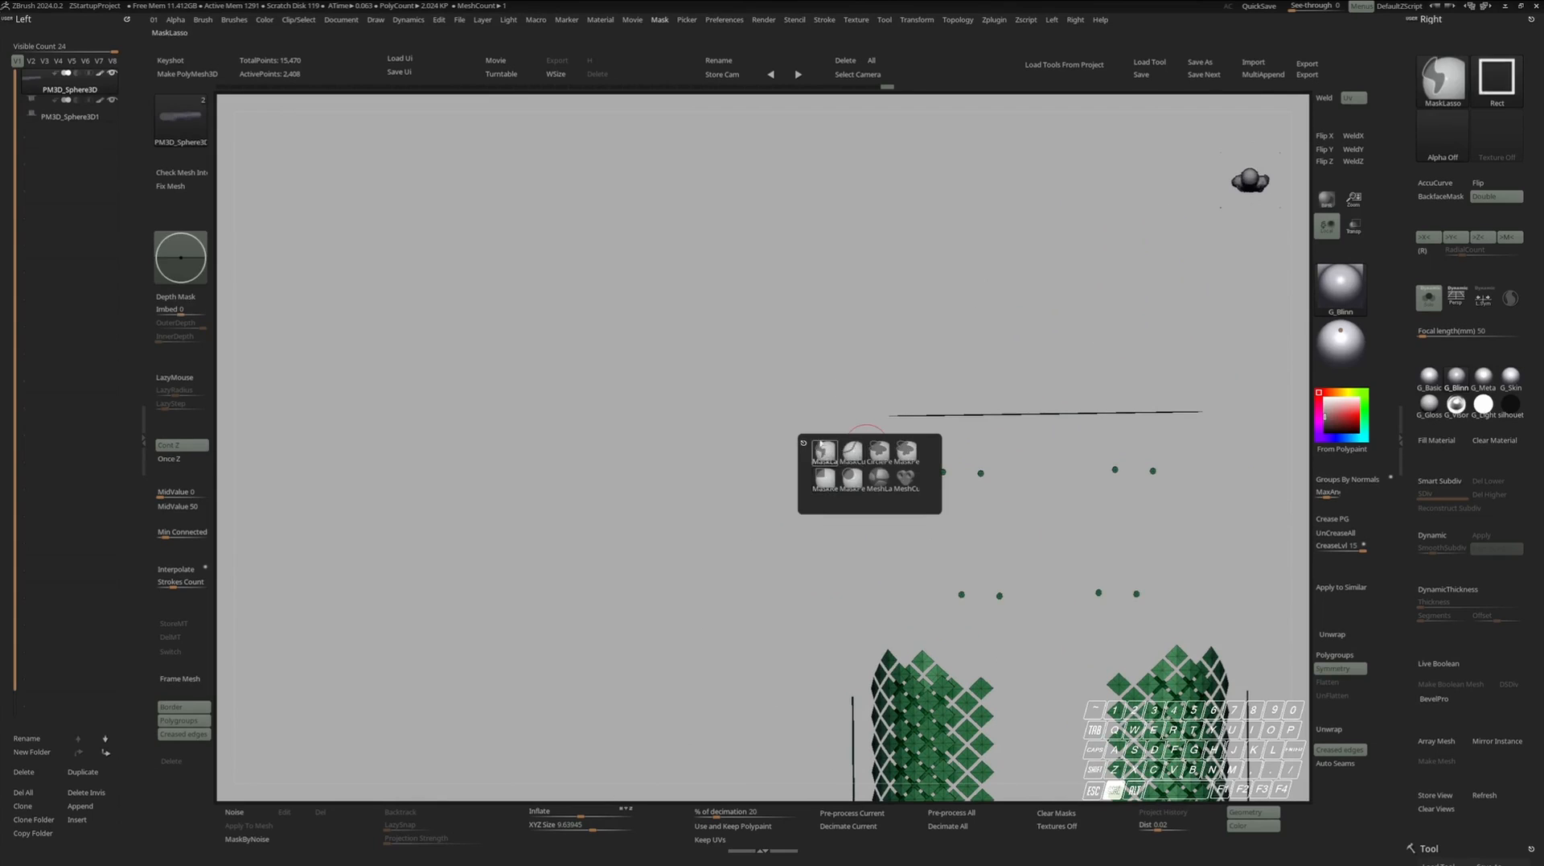
{"action": "mouse_move", "coordinate": [819, 471]}
{"action": "left_mouse_down", "text": "ctrl"}
{"action": "mouse_move", "coordinate": [1295, 441]}
{"action": "mouse_move", "coordinate": [1290, 405]}
{"action": "mouse_move", "coordinate": [1290, 418]}
{"action": "left_mouse_up", "text": "ctrl"}
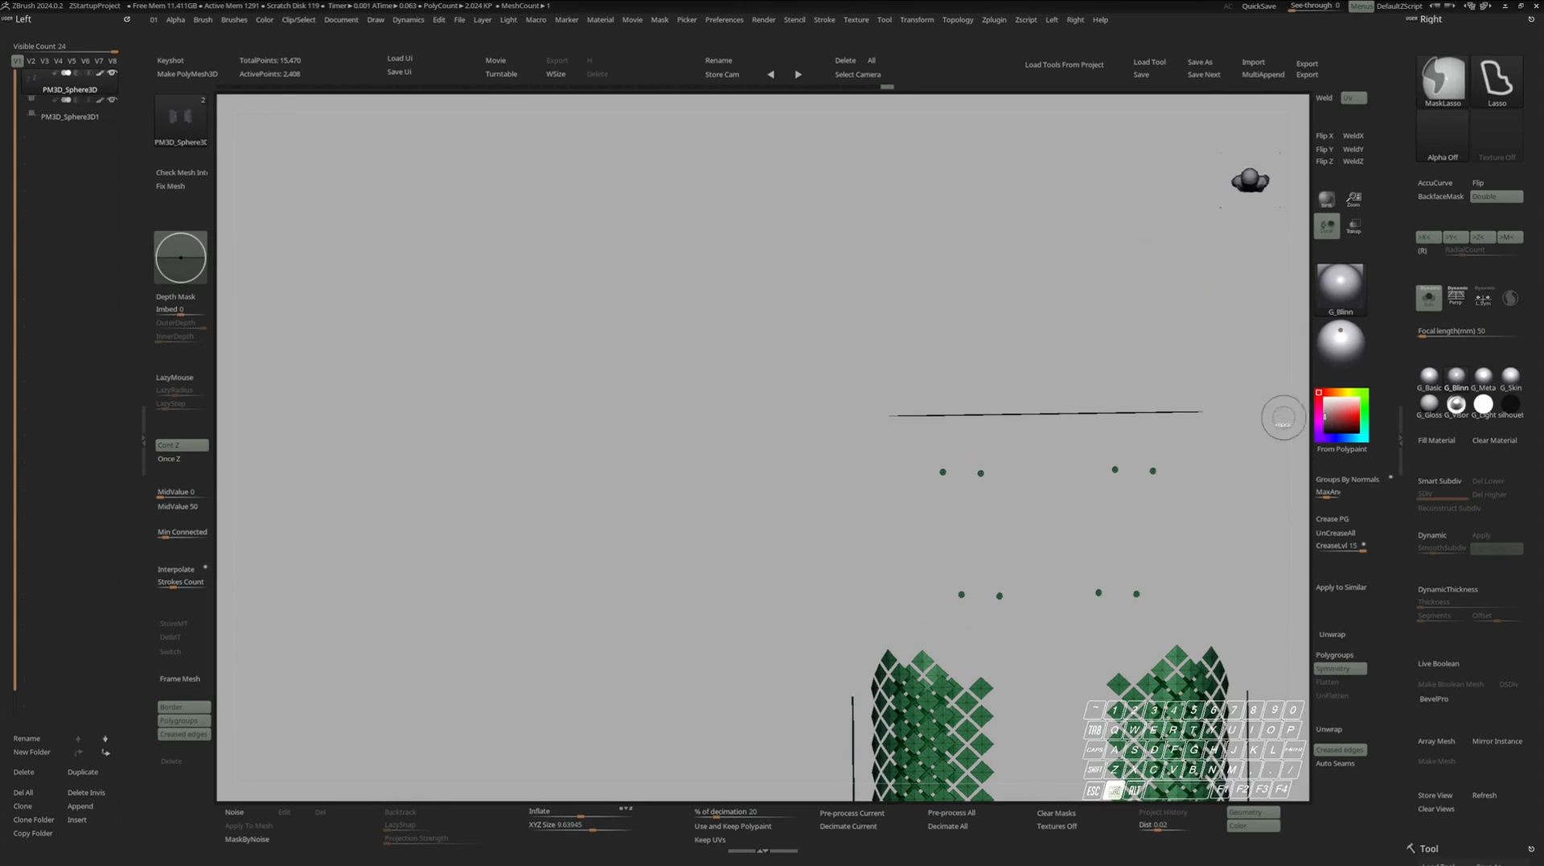
{"action": "left_click", "coordinate": [1224, 413], "text": "ctrl+shift"}
{"action": "right_click_drag", "start_coordinate": [1223, 413], "coordinate": [1170, 507]}
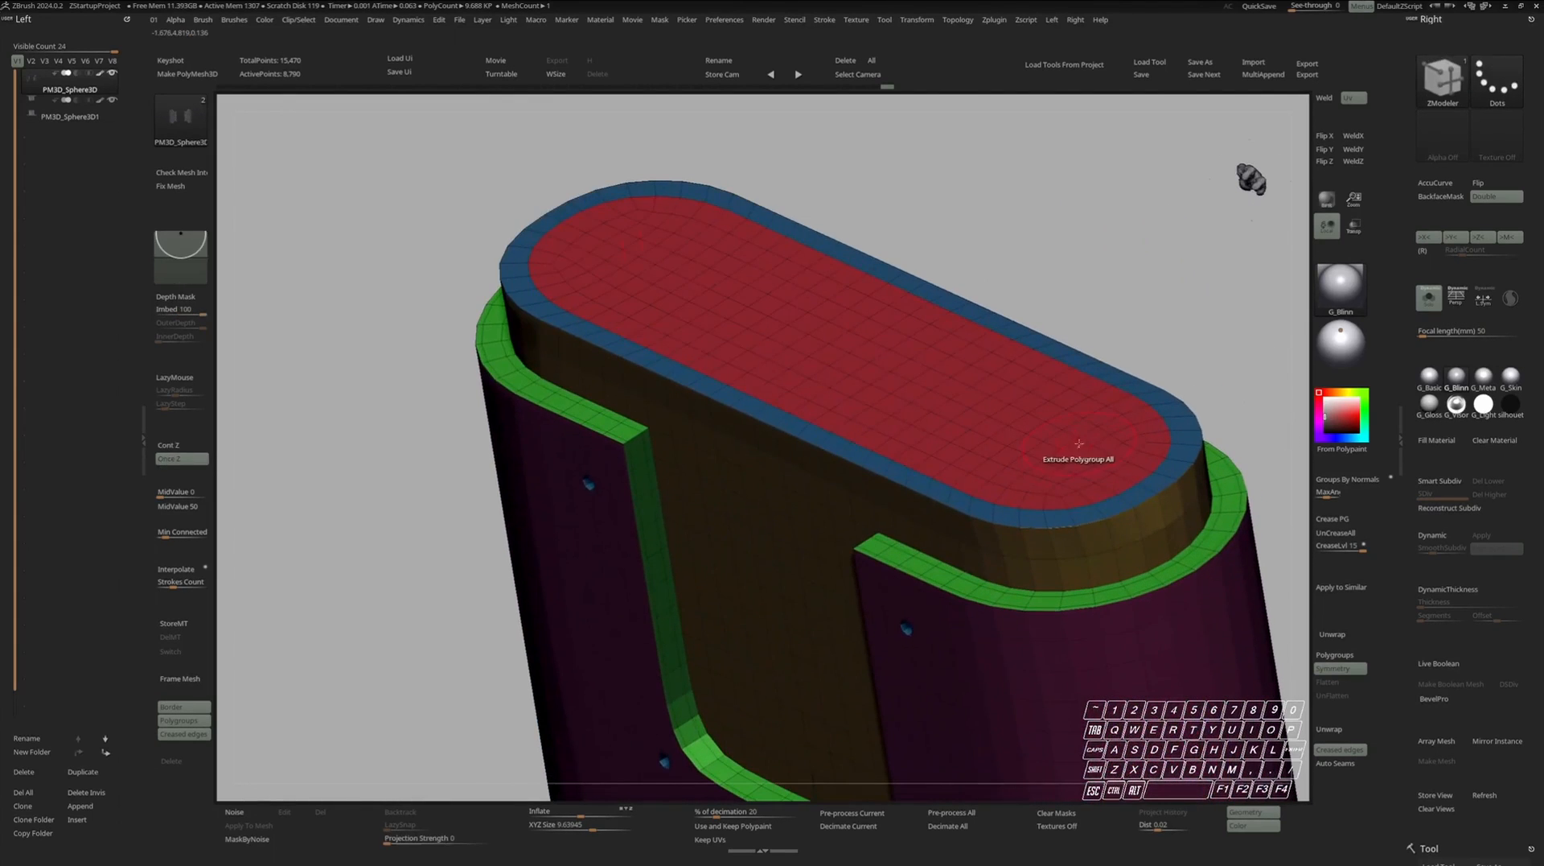
Extrude the central end face inward to leave a raised rim around a recessed oval.
{"action": "left_click_drag", "start_coordinate": [1080, 445], "coordinate": [1086, 481]}
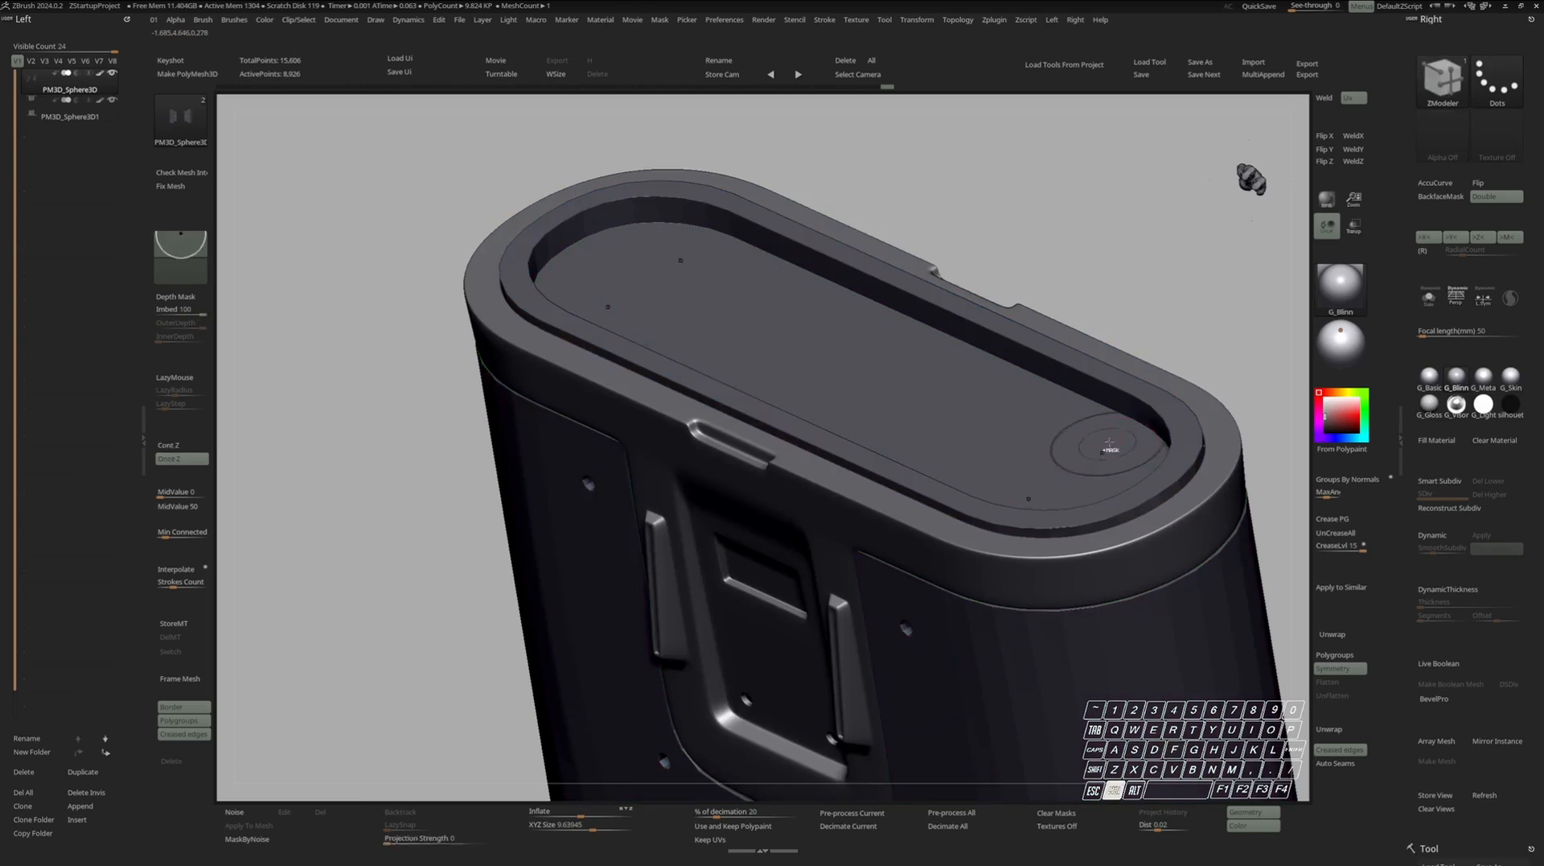
{"action": "right_click_drag", "start_coordinate": [1069, 442], "coordinate": [1011, 379]}
{"action": "right_click_drag", "start_coordinate": [843, 462], "coordinate": [1010, 475]}
Duplicate the body and isolate the polygroup containing the duplicate's end faces.
{"action": "key", "text": "shift+f"}
{"action": "key", "text": "ctrl+shift+d"}
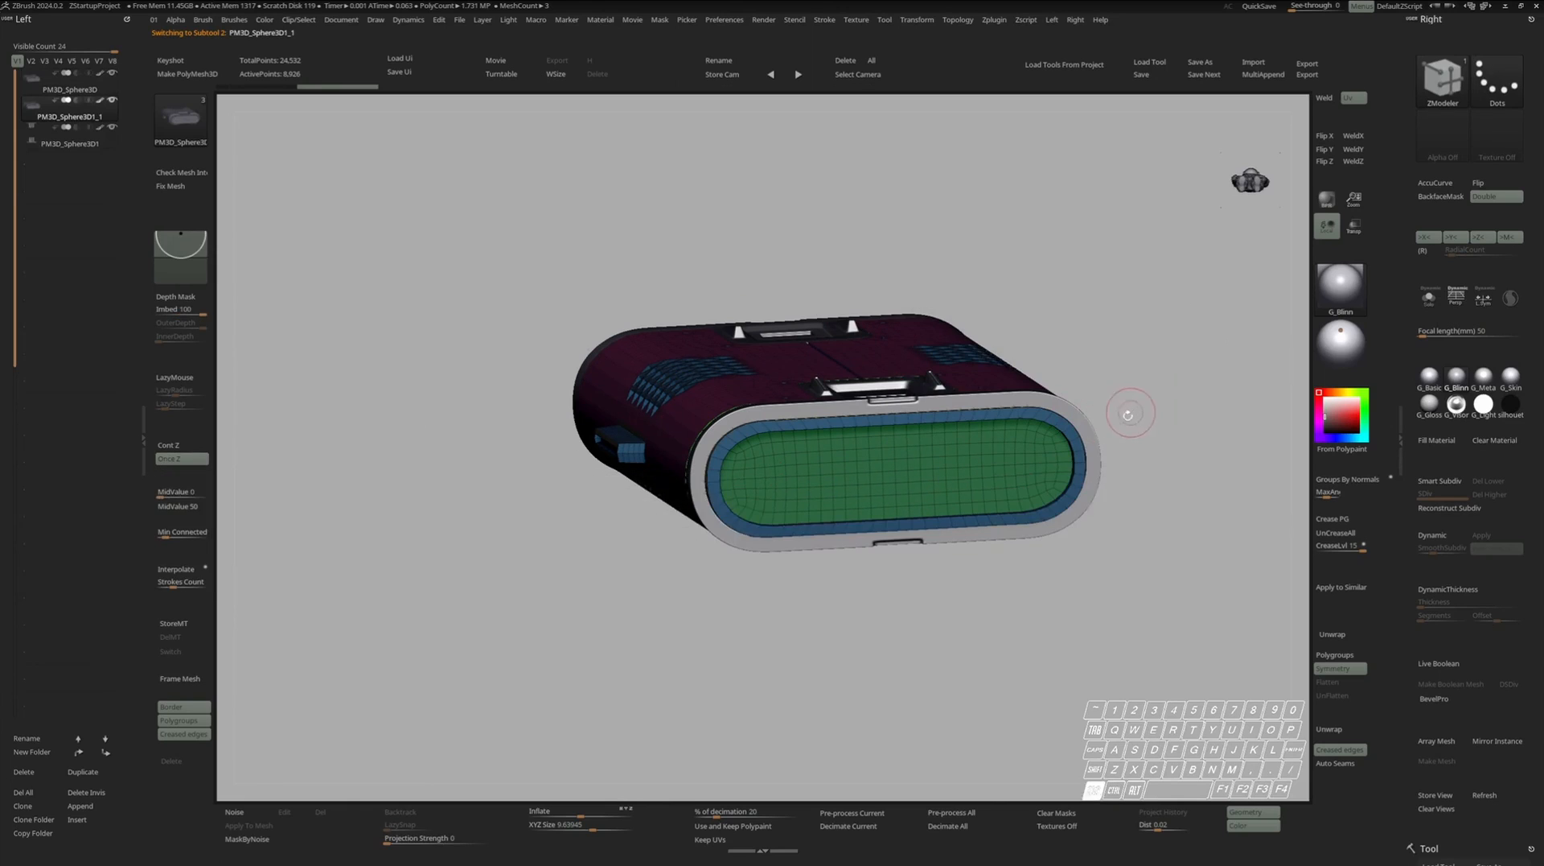
{"action": "key", "text": "shift+s"}
{"action": "left_click", "coordinate": [1044, 453], "text": "ctrl+shift"}
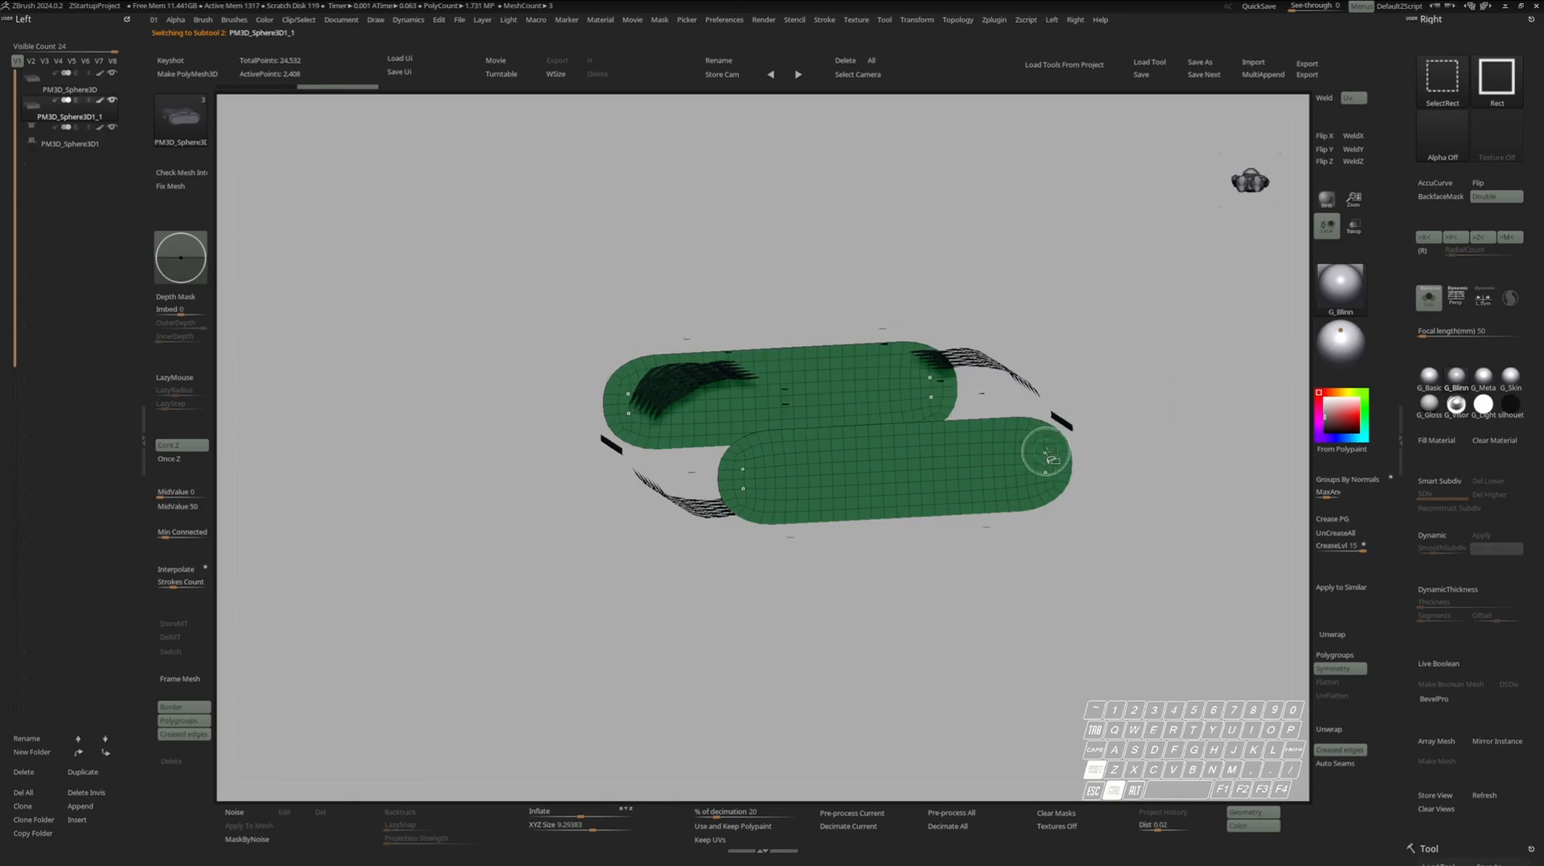
Lasso away the diamond patches and small details so only the two oval end faces remain, and delete the hidden geometry.
{"action": "mouse_move", "coordinate": [1097, 451]}
{"action": "right_mouse_down"}
{"action": "mouse_move", "coordinate": [1144, 403]}
{"action": "mouse_move", "coordinate": [1157, 447]}
{"action": "mouse_move", "coordinate": [1148, 355]}
{"action": "right_mouse_up"}
{"action": "mouse_move", "coordinate": [1159, 289]}
{"action": "left_mouse_down", "text": "ctrl"}
{"action": "mouse_move", "coordinate": [1066, 591]}
{"action": "mouse_move", "coordinate": [992, 680]}
{"action": "left_mouse_up", "text": "ctrl"}
{"action": "key", "text": "e"}
{"action": "key", "text": "r"}
{"action": "left_click", "coordinate": [1038, 520]}
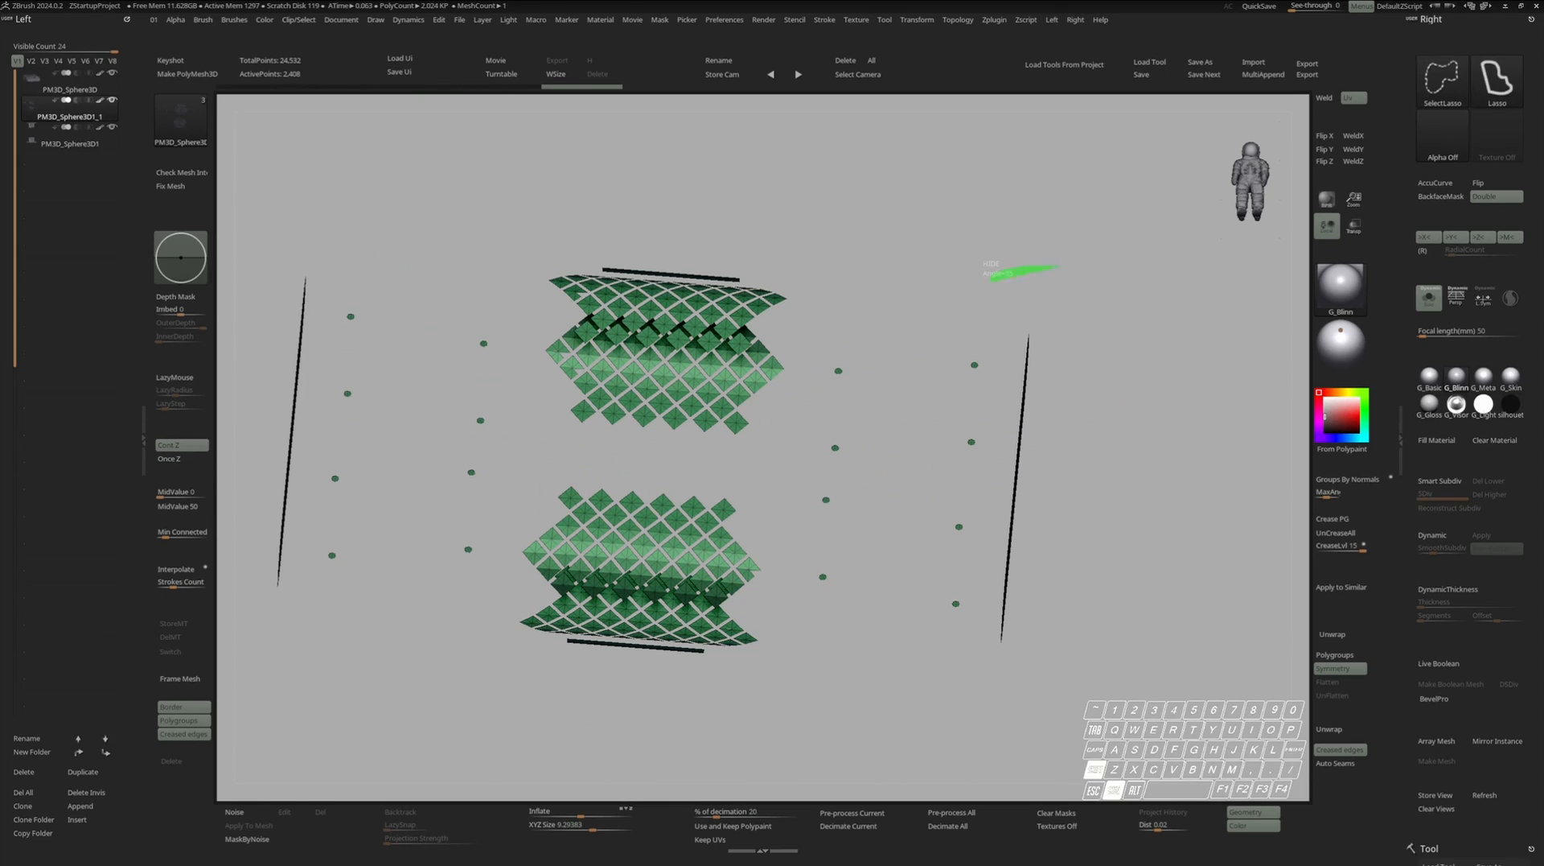
{"action": "left_click_drag", "start_coordinate": [995, 731], "coordinate": [983, 727], "text": "ctrl+shift"}
{"action": "right_click_drag", "start_coordinate": [1020, 673], "coordinate": [1072, 552]}
{"action": "key", "text": "alt+d"}
{"action": "right_click_drag", "start_coordinate": [970, 475], "coordinate": [969, 430], "text": "ctrl"}
{"action": "right_click_drag", "start_coordinate": [969, 430], "coordinate": [1035, 415]}
{"action": "key", "text": "alt+s"}
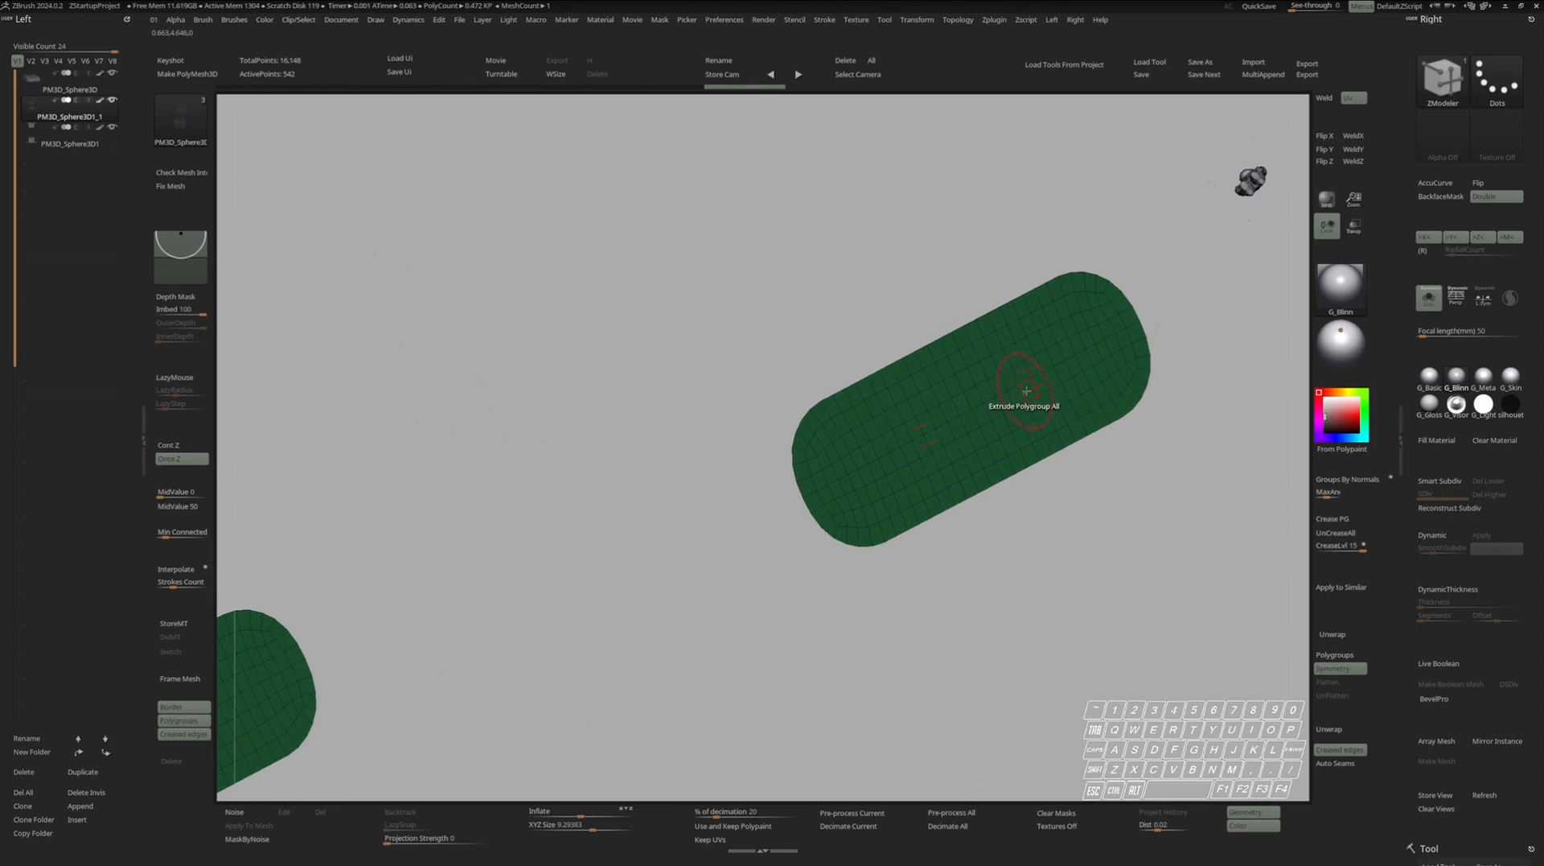
Extrude the two oval end faces into thin inserts and scale them by about 1.005 to fit the recesses.
{"action": "left_click_drag", "start_coordinate": [1042, 386], "coordinate": [1051, 383]}
{"action": "key", "text": "alt+s"}
{"action": "key", "text": "w"}
{"action": "right_click_drag", "start_coordinate": [1045, 393], "coordinate": [976, 354]}
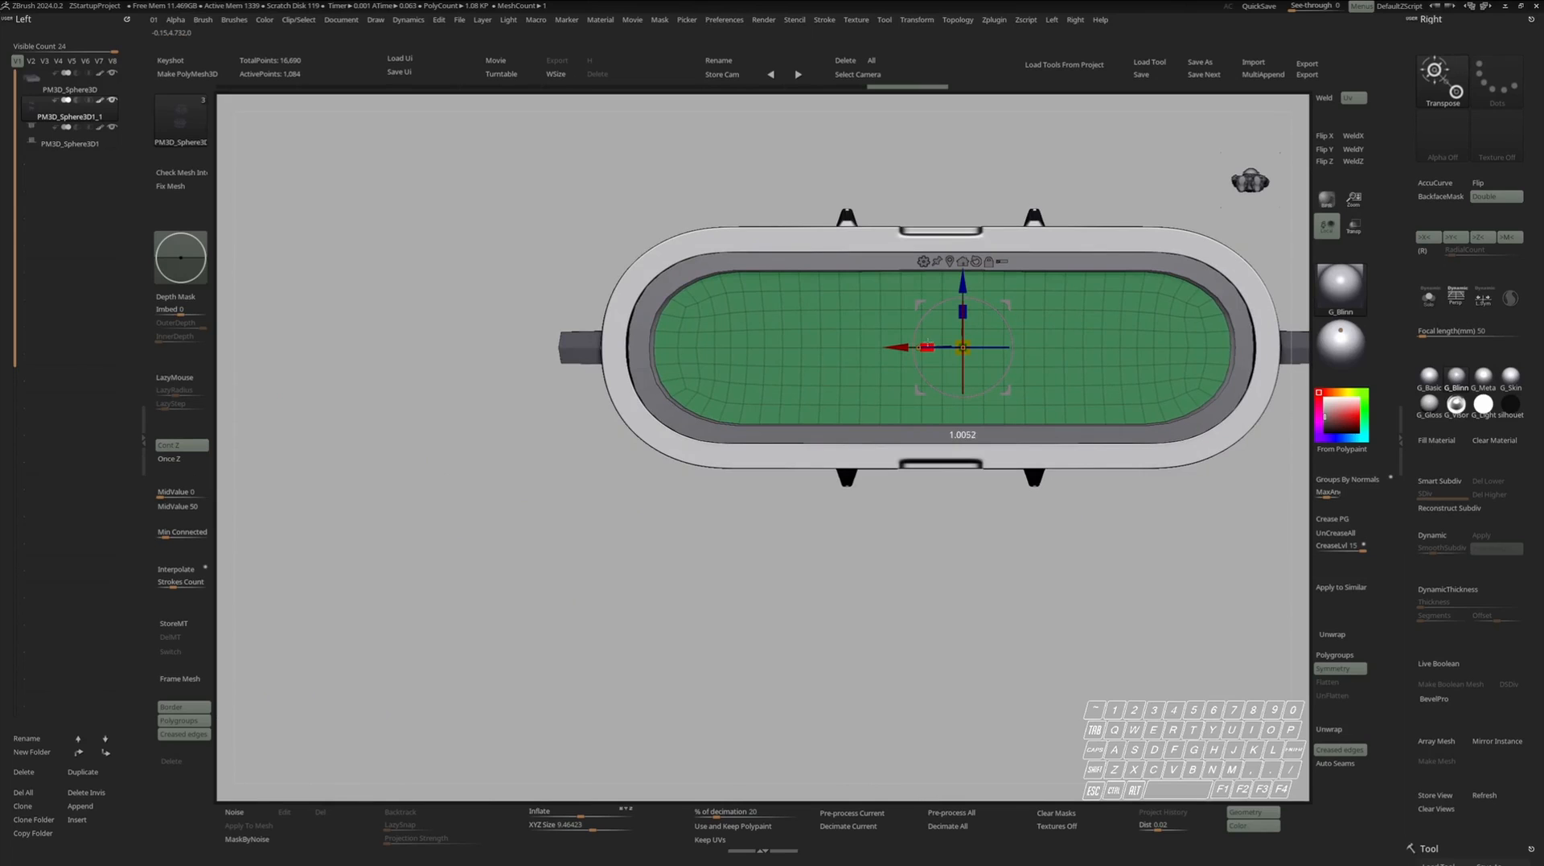
{"action": "key", "text": "q"}
{"action": "key", "text": "shift+f"}
{"action": "mouse_move", "coordinate": [937, 348]}
{"action": "right_mouse_down", "text": "ctrl"}
{"action": "mouse_move", "coordinate": [965, 323]}
{"action": "mouse_move", "coordinate": [1031, 335]}
{"action": "mouse_move", "coordinate": [987, 381]}
{"action": "right_mouse_up", "text": "ctrl"}
{"action": "right_click_drag", "start_coordinate": [987, 380], "coordinate": [960, 361]}
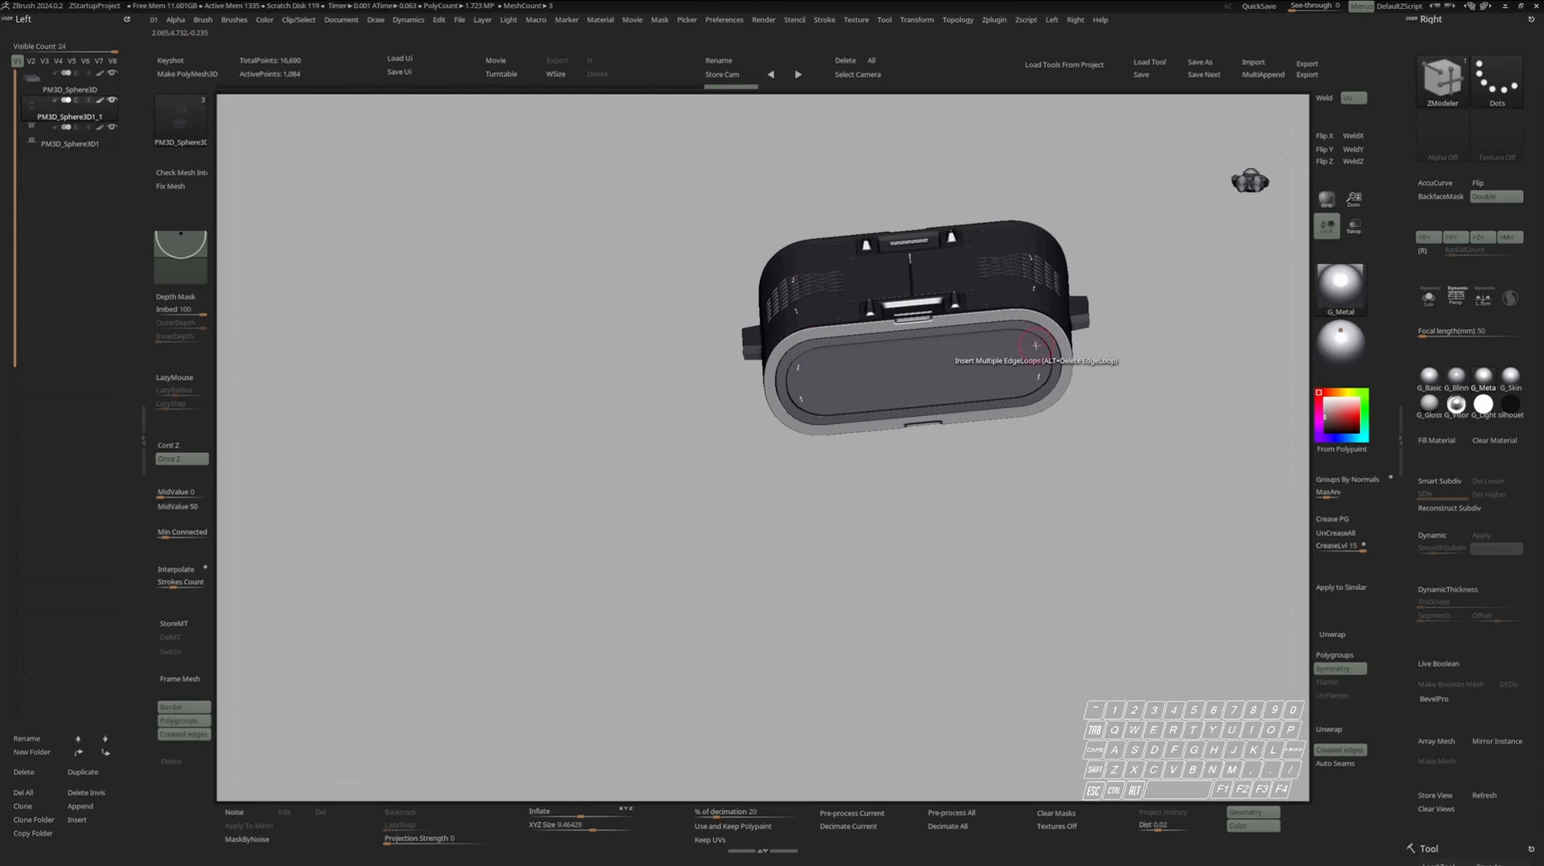
Try masking everything except the insert's outer face and scaling that face to about 0.988.
{"action": "key", "text": "ctrl+shift+f"}
{"action": "right_click_drag", "start_coordinate": [1052, 472], "coordinate": [1097, 396]}
{"action": "key", "text": "s"}
{"action": "key", "text": "shift+f"}
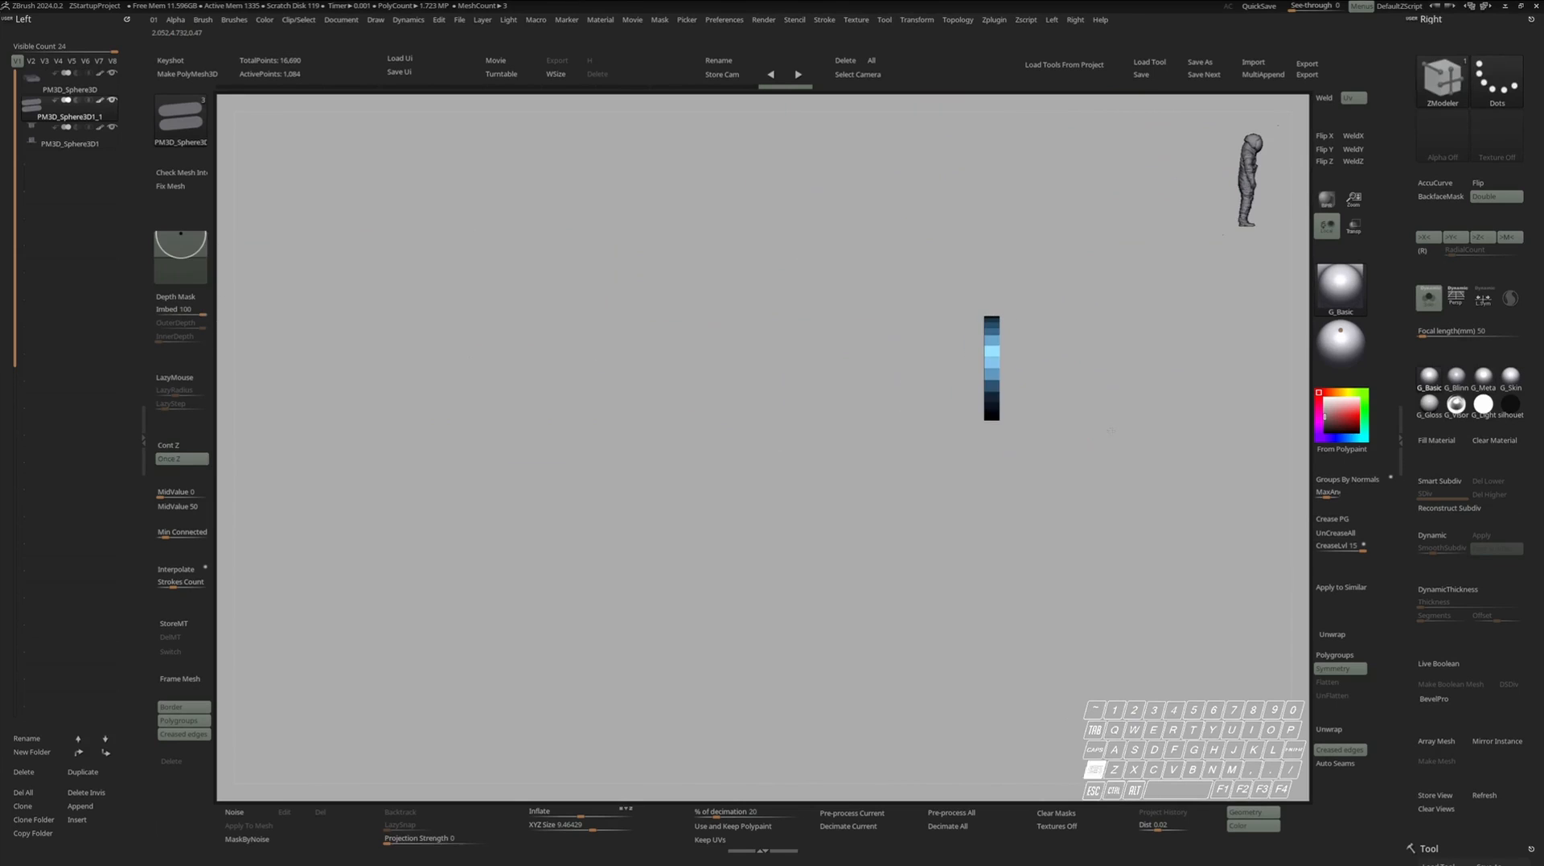
{"action": "left_click_drag", "start_coordinate": [1014, 461], "coordinate": [1012, 463], "text": "ctrl"}
{"action": "key", "text": "e"}
{"action": "left_click", "coordinate": [977, 452], "text": "ctrl"}
{"action": "left_click_drag", "start_coordinate": [1075, 255], "coordinate": [994, 452], "text": "ctrl"}
{"action": "right_click_drag", "start_coordinate": [994, 452], "coordinate": [1074, 396], "text": "shift"}
{"action": "key", "text": "w"}
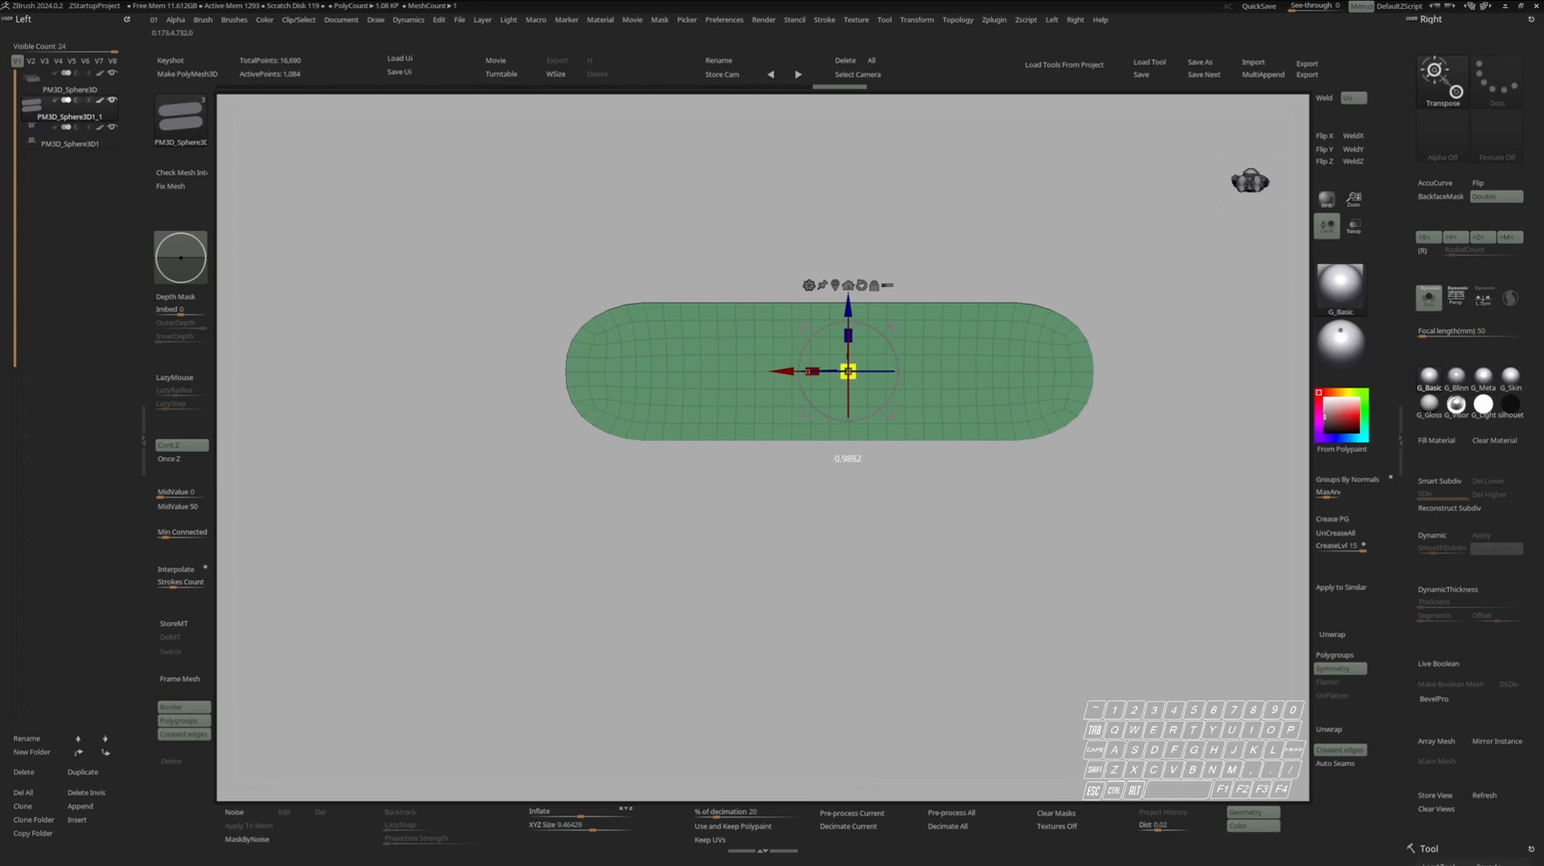
{"action": "right_click_drag", "start_coordinate": [1074, 396], "coordinate": [1054, 285]}
{"action": "key", "text": "ctrl+z"}
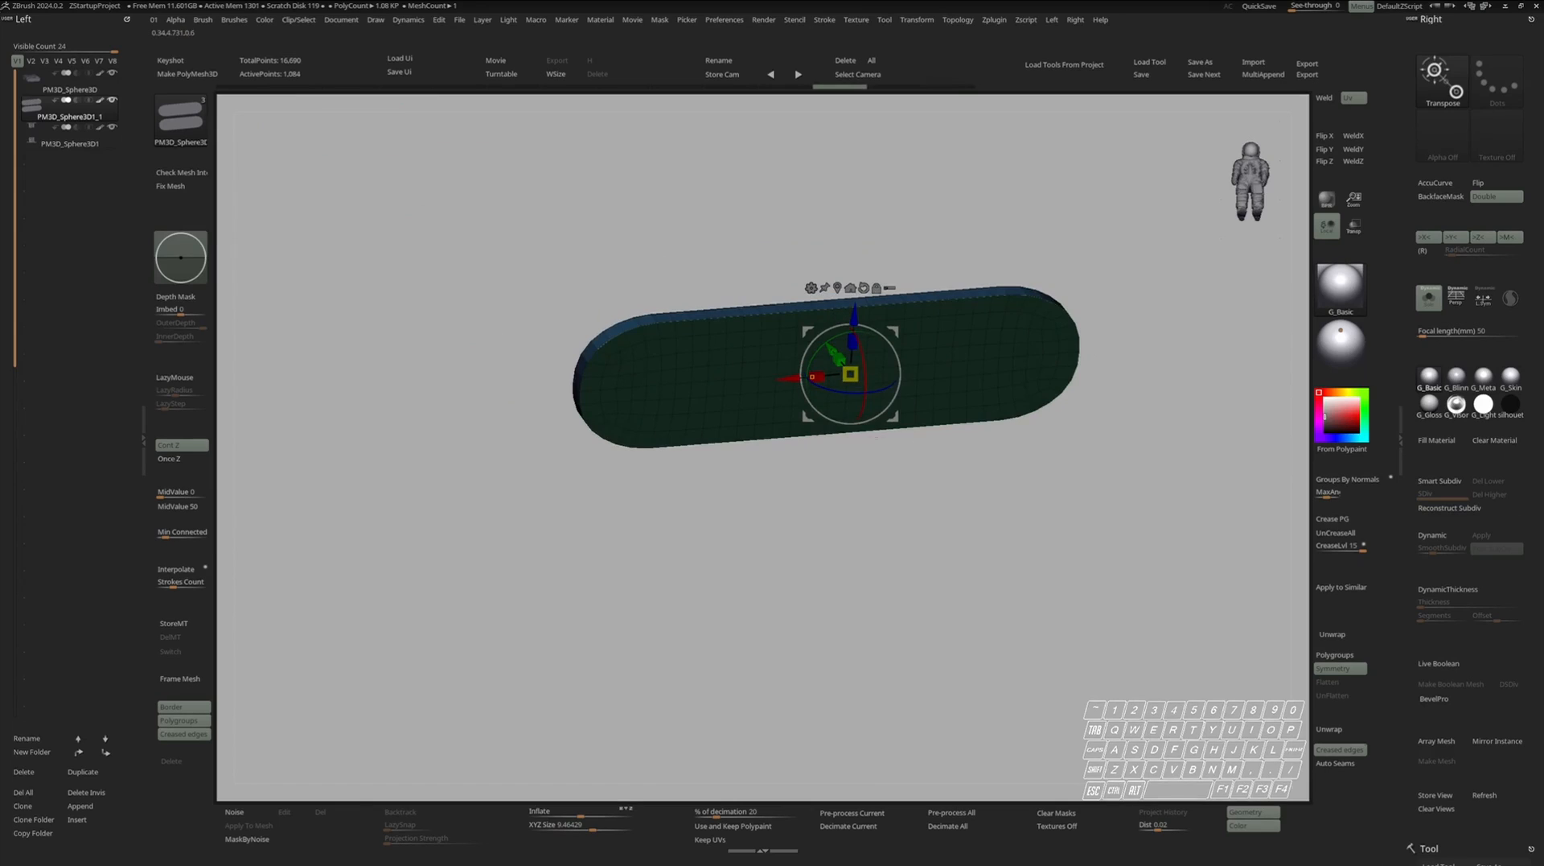
Mask all but the insert's outer face, shrink it, and narrow it along X to taper the edge evenly.
{"action": "right_click_drag", "start_coordinate": [1092, 491], "coordinate": [1162, 474]}
{"action": "left_click_drag", "start_coordinate": [1019, 253], "coordinate": [839, 557], "text": "ctrl"}
{"action": "right_click_drag", "start_coordinate": [833, 547], "coordinate": [855, 492], "text": "shift"}
{"action": "right_click_drag", "start_coordinate": [854, 492], "coordinate": [874, 474], "text": "alt"}
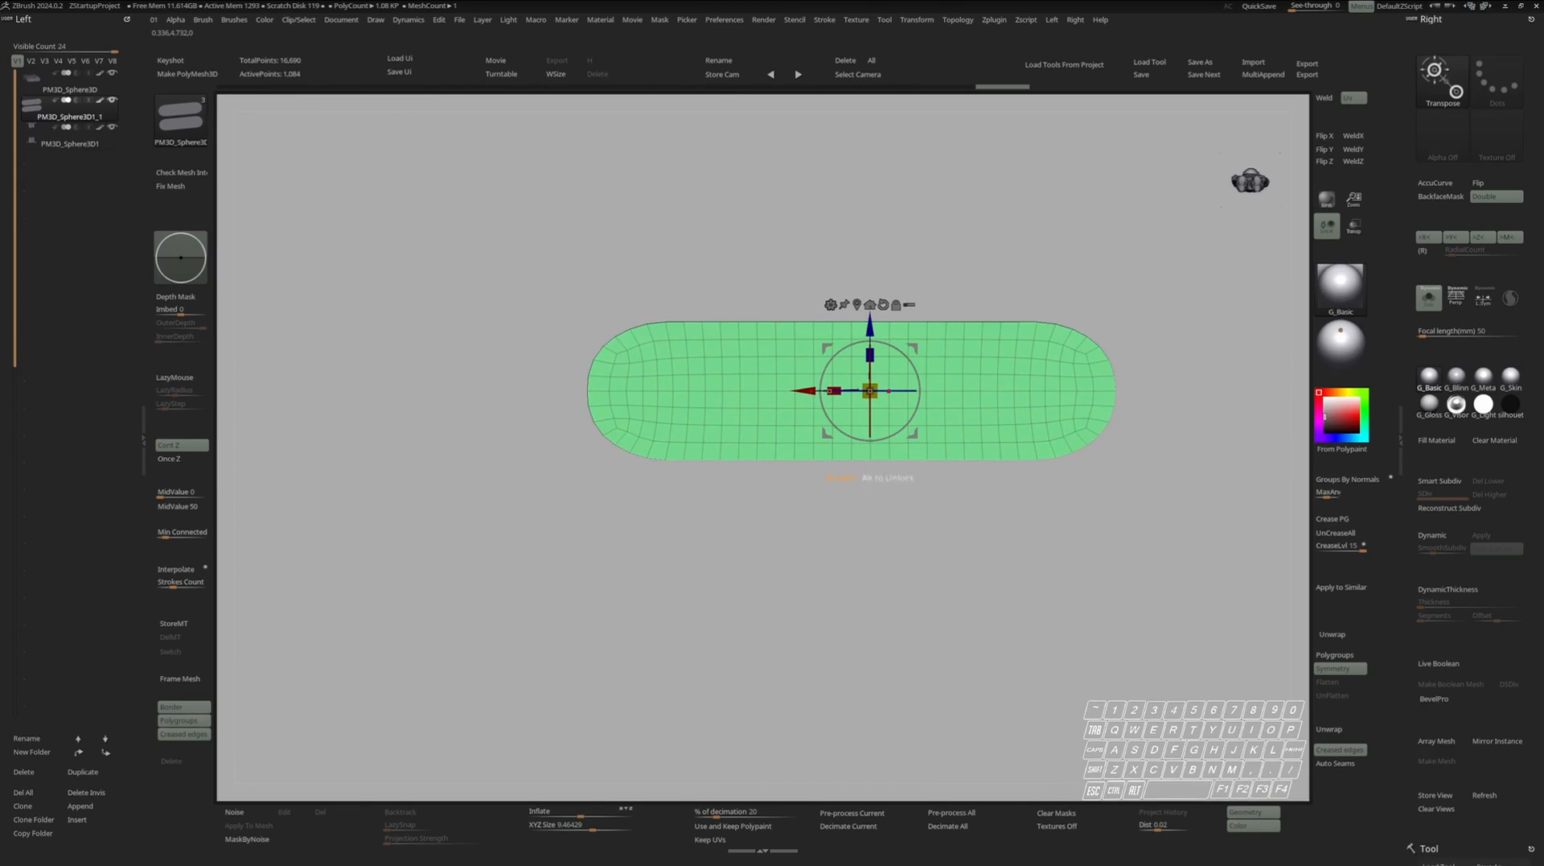
{"action": "left_click_drag", "start_coordinate": [869, 391], "coordinate": [845, 403]}
{"action": "key", "text": "ctrl+z"}
{"action": "mouse_move", "coordinate": [849, 373]}
{"action": "right_mouse_down"}
{"action": "mouse_move", "coordinate": [939, 396]}
{"action": "mouse_move", "coordinate": [877, 386]}
{"action": "right_mouse_up"}
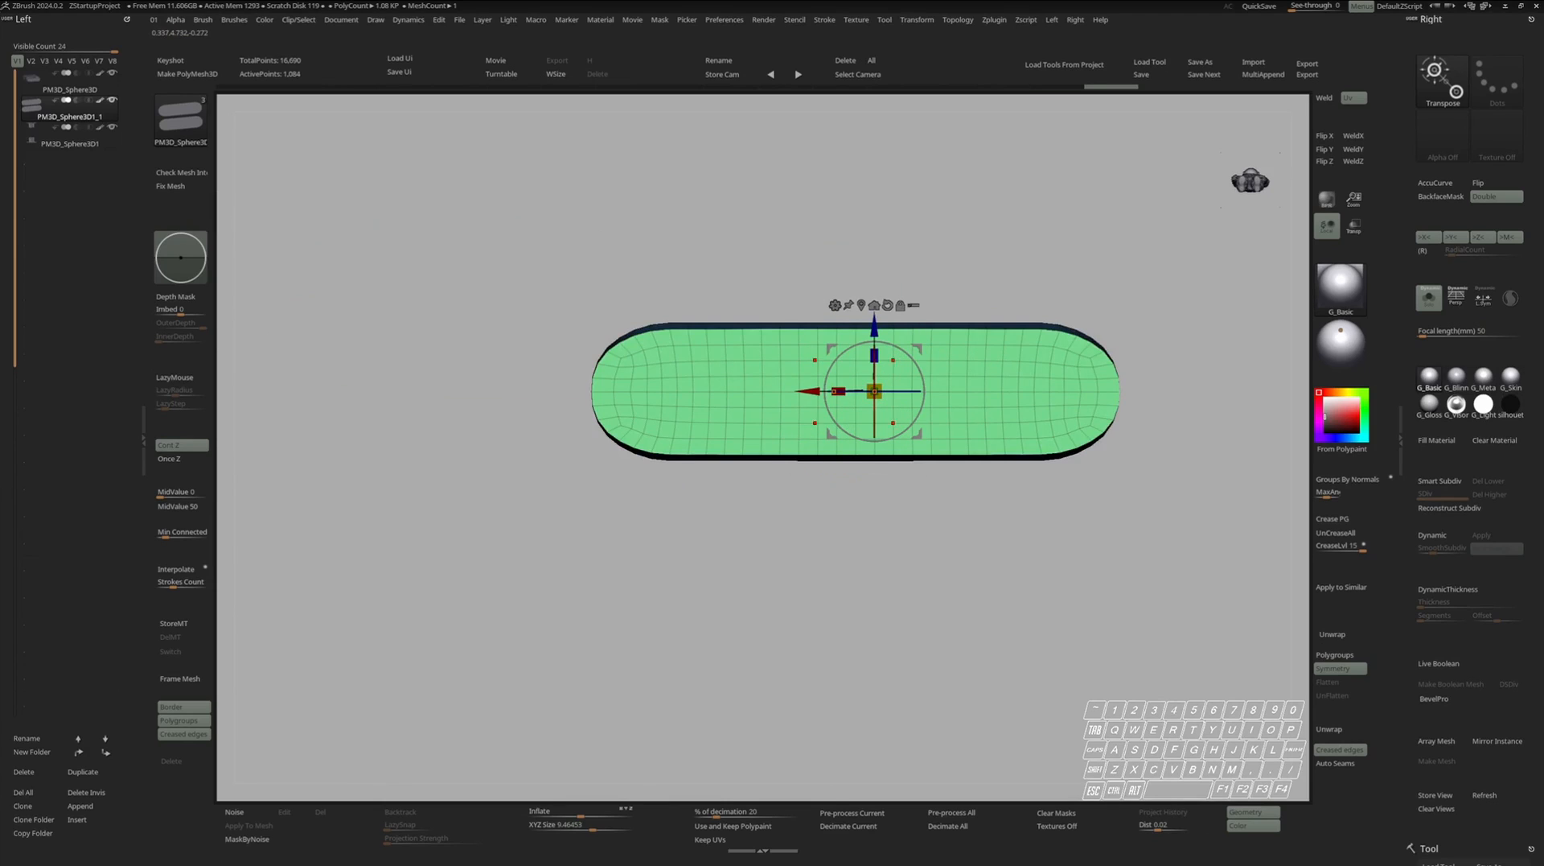
{"action": "left_click_drag", "start_coordinate": [839, 391], "coordinate": [843, 391]}
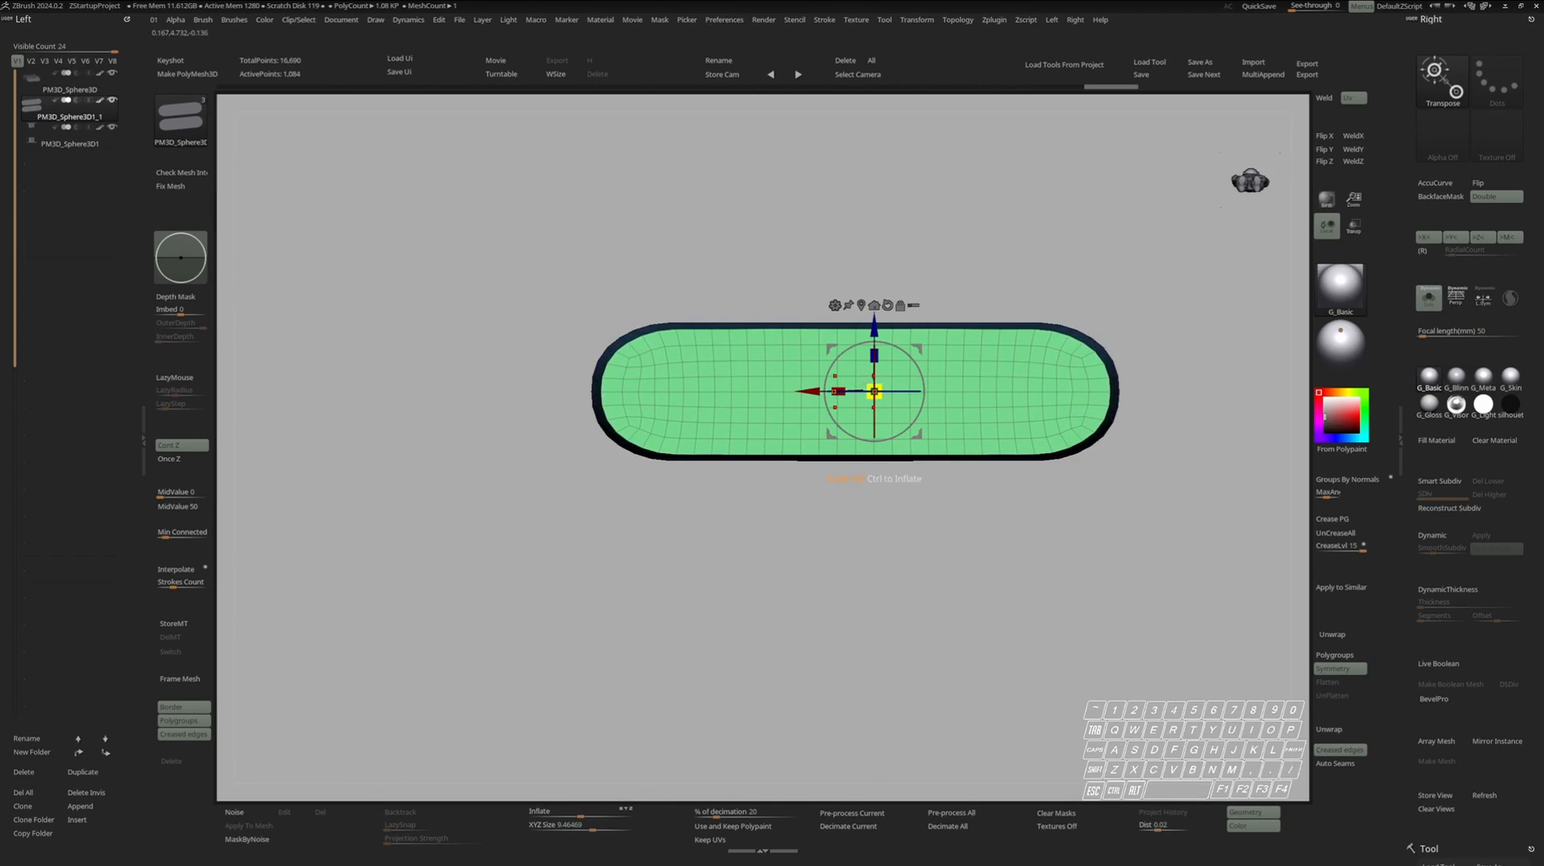
Compare the inserts with the body's recess and scale them up by about 1.008.
{"action": "key", "text": "q"}
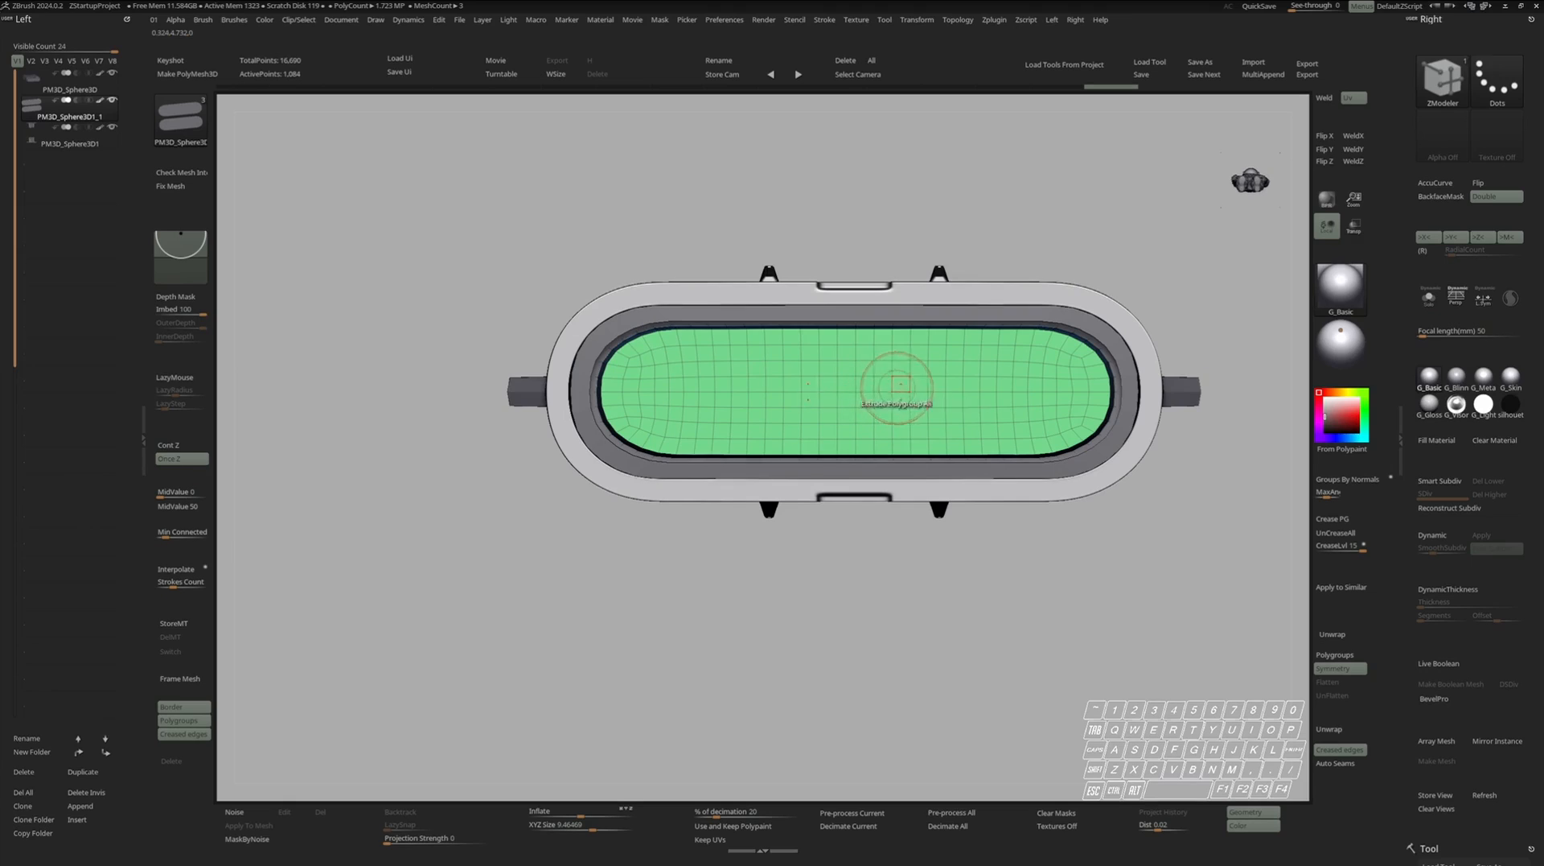
{"action": "key", "text": "w"}
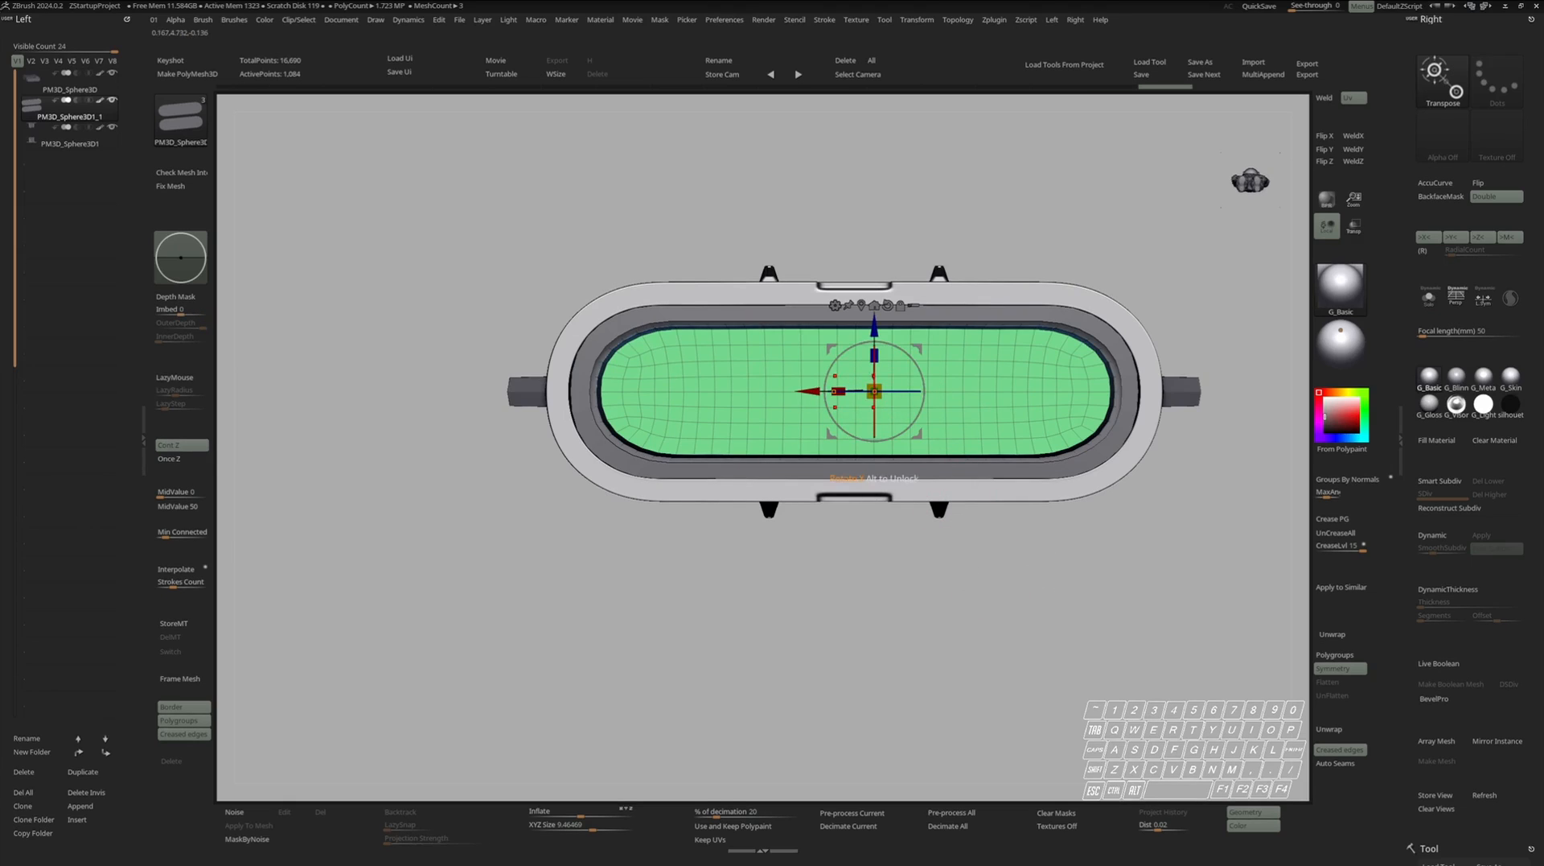
{"action": "key", "text": "shift+f"}
{"action": "left_click_drag", "start_coordinate": [875, 391], "coordinate": [889, 382]}
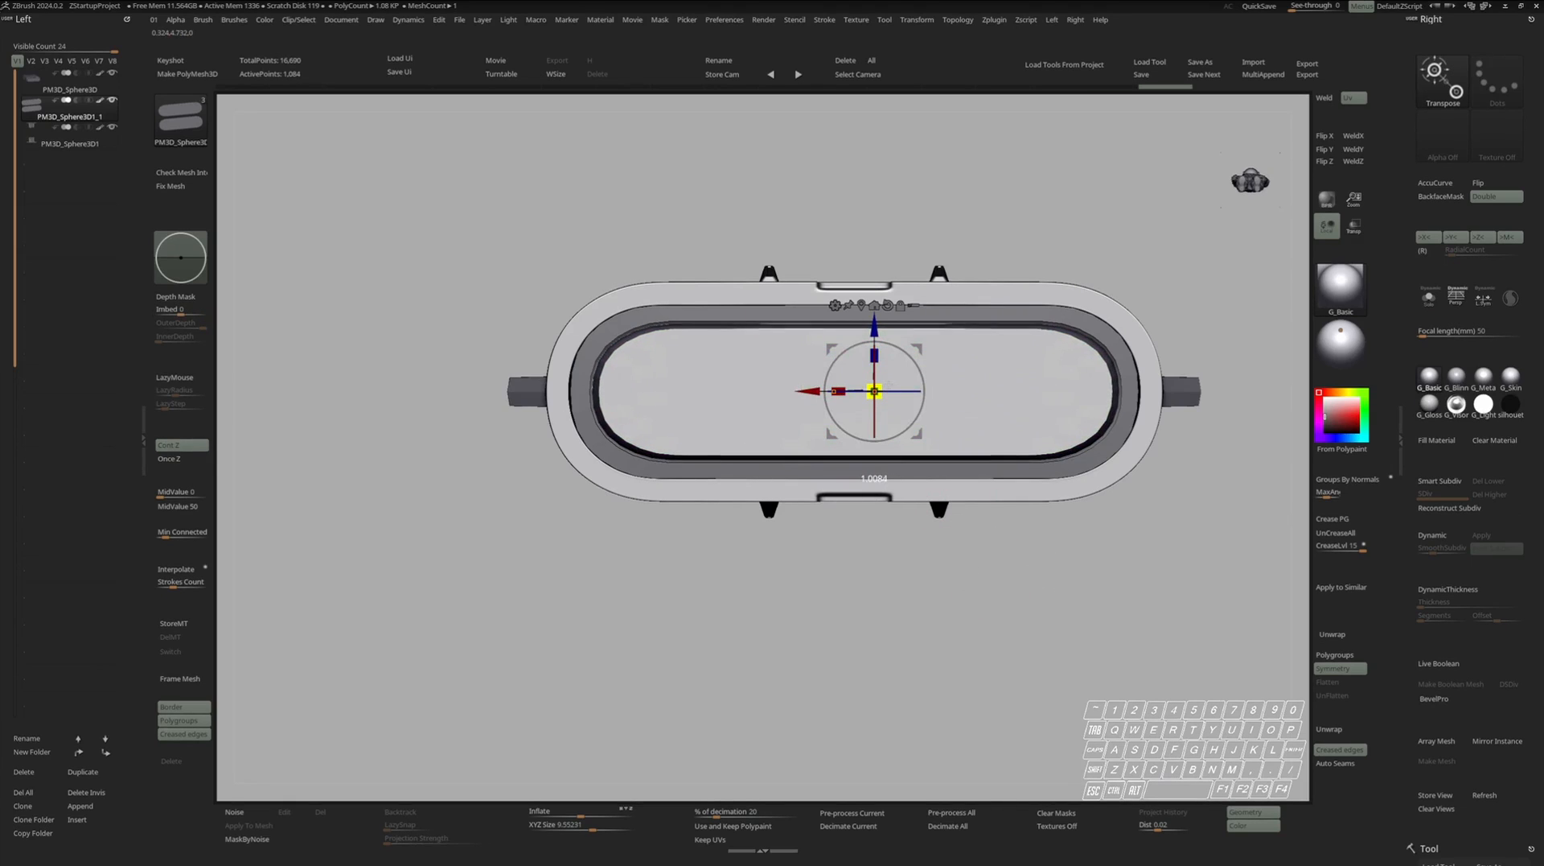
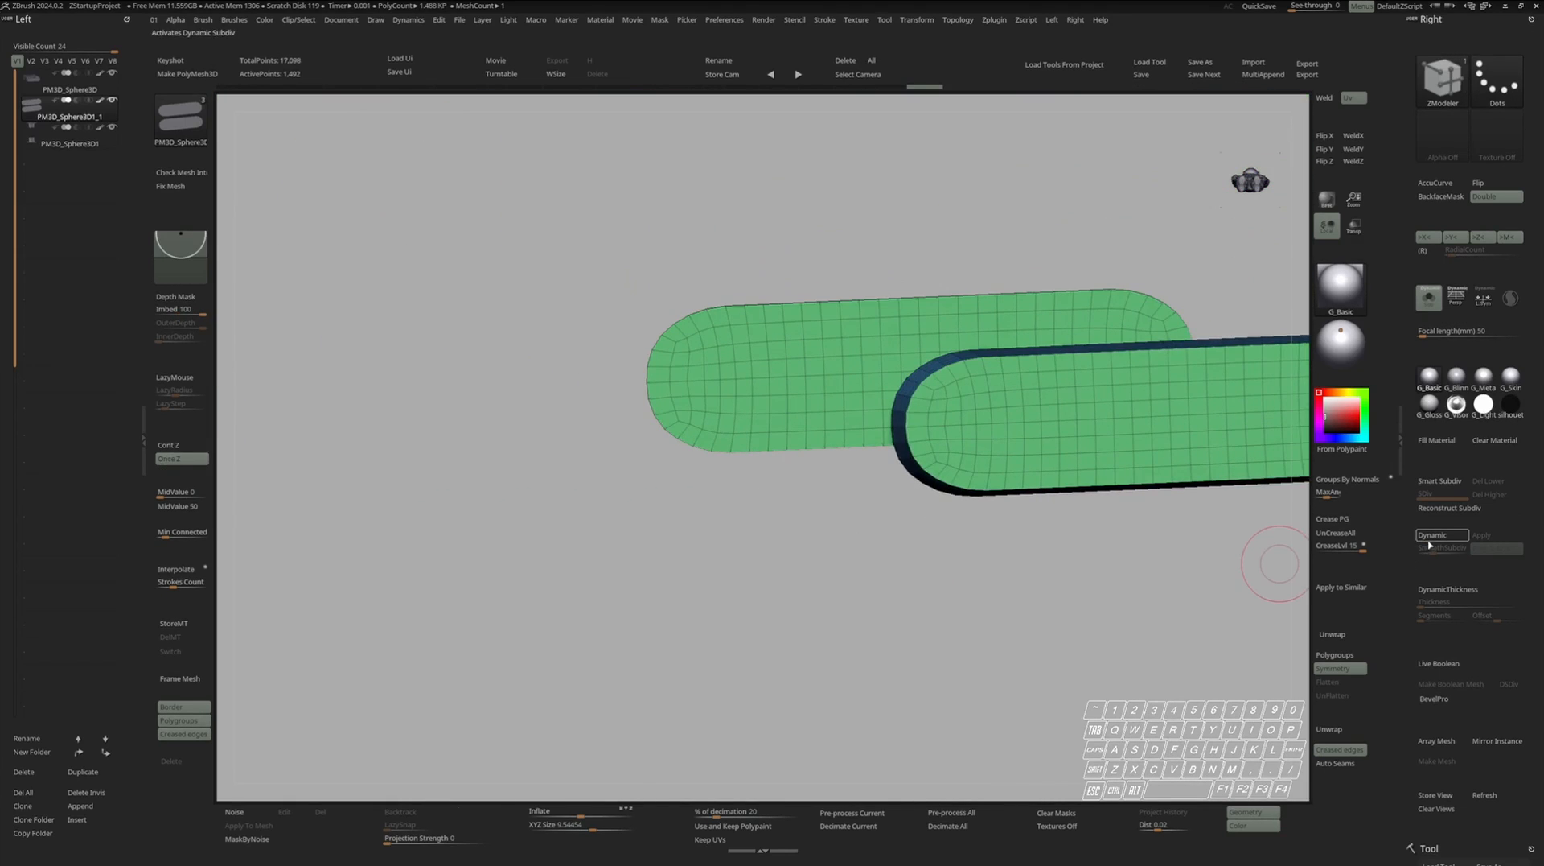
Turn on dynamic subdivision for the end inserts and for the main body.
{"action": "left_click", "coordinate": [1428, 542]}
{"action": "key", "text": "shift+f"}
{"action": "right_click_drag", "start_coordinate": [1293, 531], "coordinate": [1062, 481], "text": "ctrl"}
{"action": "key", "text": "s"}
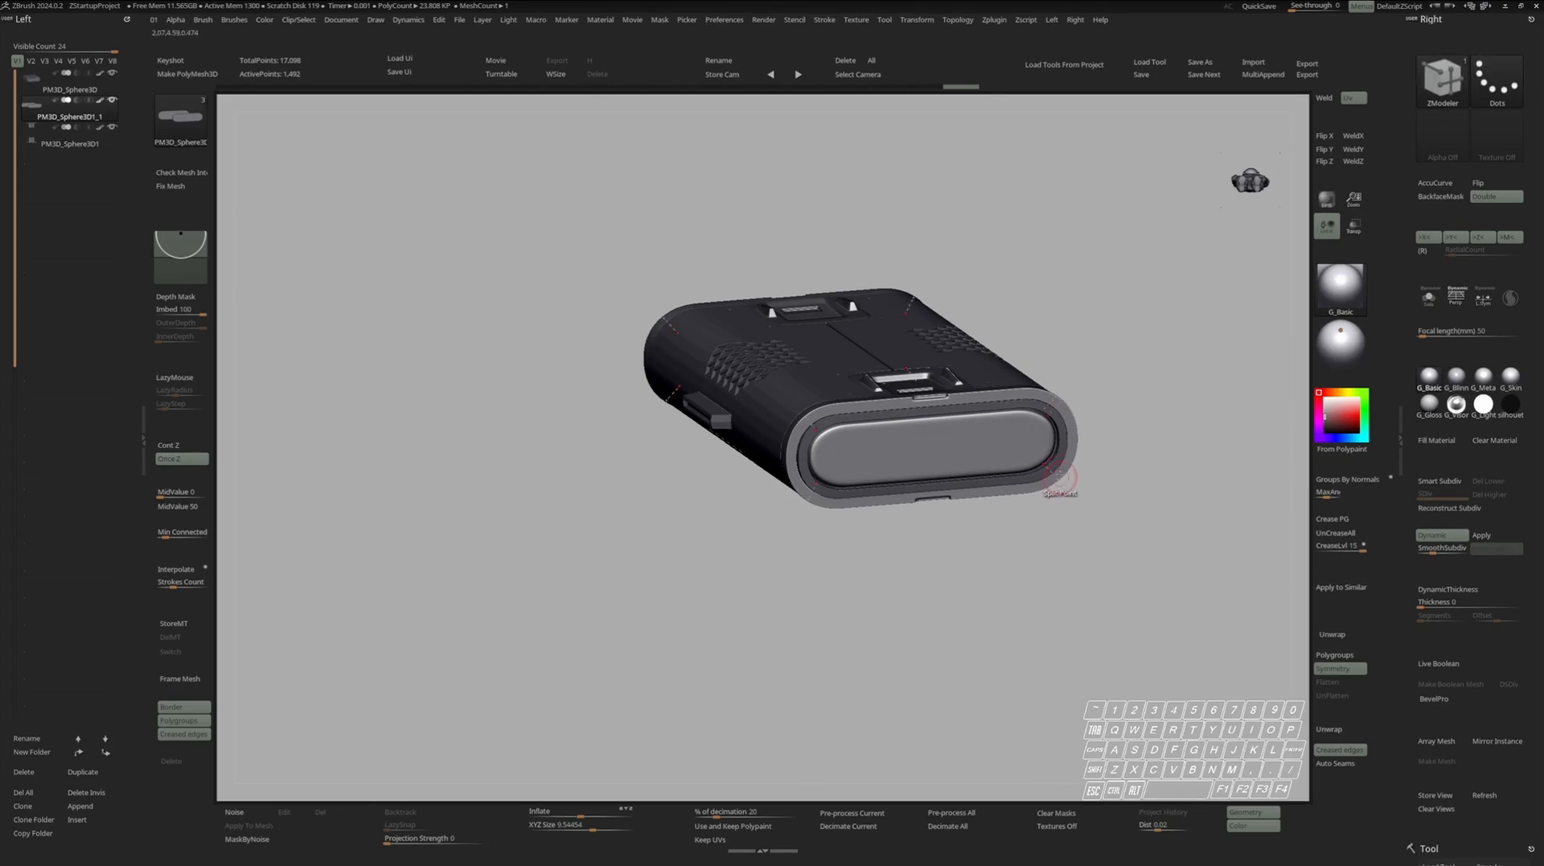
{"action": "left_click", "coordinate": [1057, 460], "text": "alt"}
{"action": "key", "text": "s"}
{"action": "key", "text": "shift+f"}
{"action": "left_click", "coordinate": [1440, 540]}
{"action": "right_click_drag", "start_coordinate": [1127, 490], "coordinate": [1151, 501], "text": "ctrl"}
{"action": "right_click_drag", "start_coordinate": [1152, 500], "coordinate": [1126, 443]}
Insert supporting edge loops around the rim of the body's recessed end.
{"action": "left_click", "coordinate": [1085, 400]}
{"action": "right_click_drag", "start_coordinate": [1113, 372], "coordinate": [892, 442]}
{"action": "right_click_drag", "start_coordinate": [626, 374], "coordinate": [1114, 398], "text": "alt"}
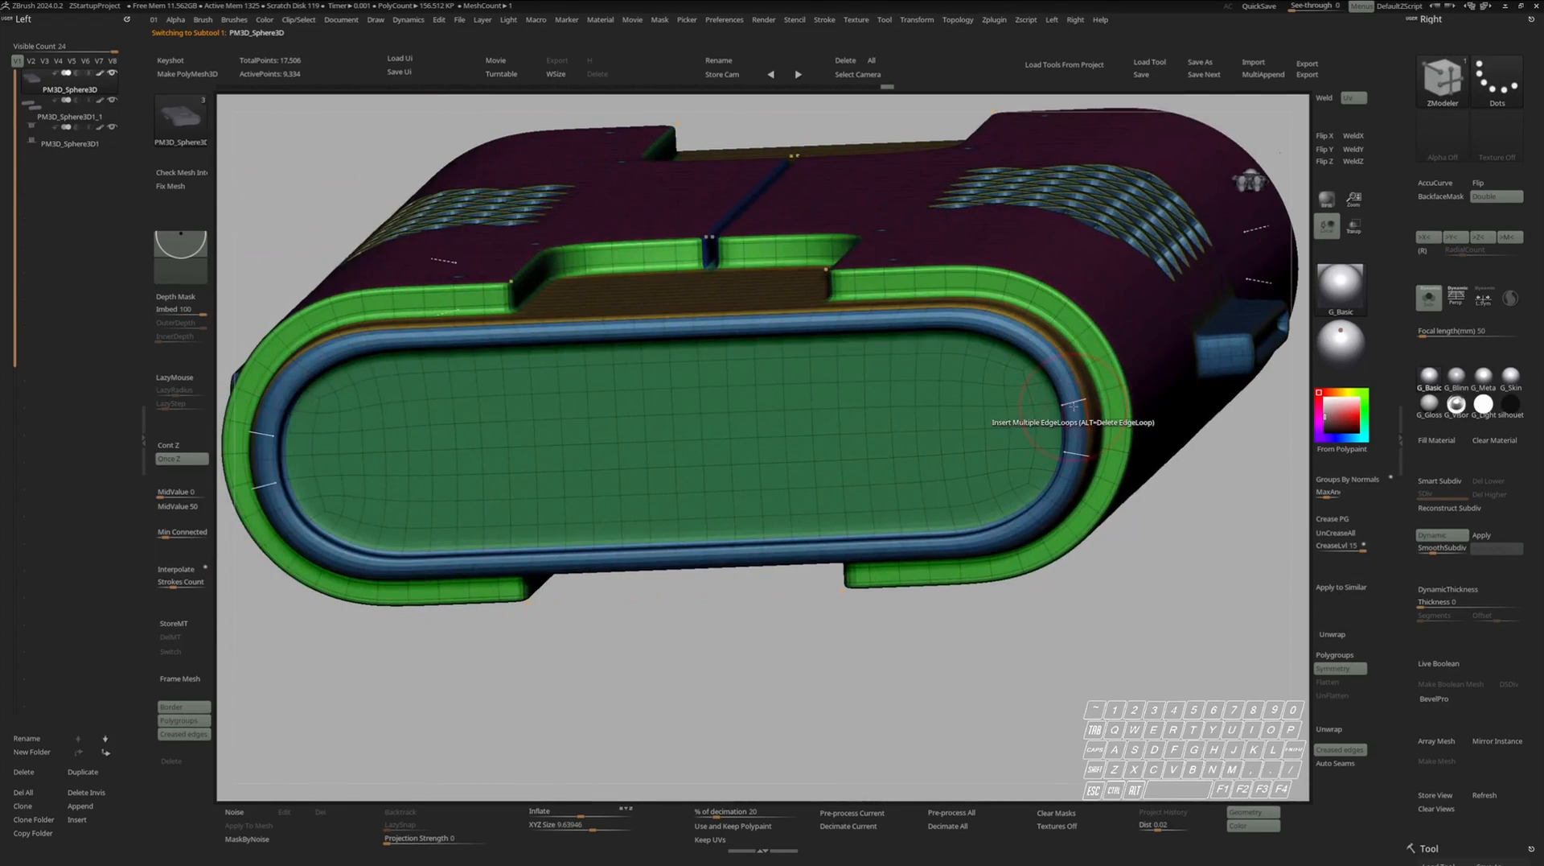
{"action": "left_click_drag", "start_coordinate": [1073, 408], "coordinate": [1073, 400]}
{"action": "left_click", "coordinate": [1073, 391]}
{"action": "key", "text": "shift+f"}
{"action": "right_click_drag", "start_coordinate": [1078, 392], "coordinate": [1103, 419], "text": "ctrl"}
{"action": "key", "text": "s"}
Select the end inserts and mark a stepped area with a wide centre and narrower side arms on the outer face.
{"action": "left_click", "coordinate": [1111, 372], "text": "alt"}
{"action": "key", "text": "shift+f"}
{"action": "right_click_drag", "start_coordinate": [1104, 418], "coordinate": [893, 430], "text": "alt"}
{"action": "key", "text": "shift+f"}
{"action": "key", "text": "shift+f"}
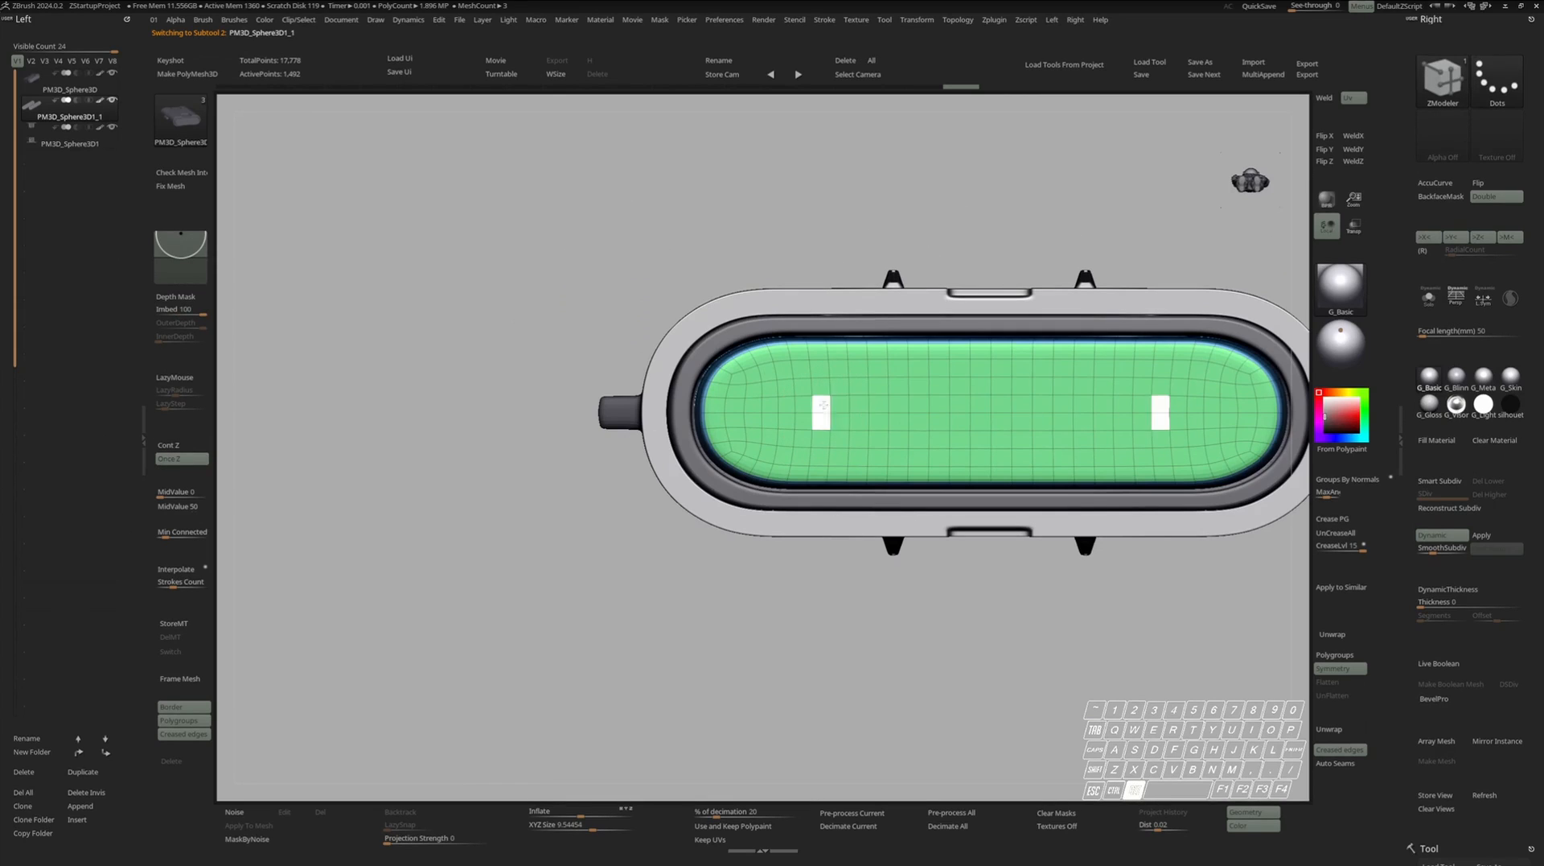
{"action": "left_click_drag", "start_coordinate": [1075, 401], "coordinate": [1073, 404], "text": "alt"}
{"action": "right_click_drag", "start_coordinate": [832, 407], "coordinate": [820, 420], "text": "alt"}
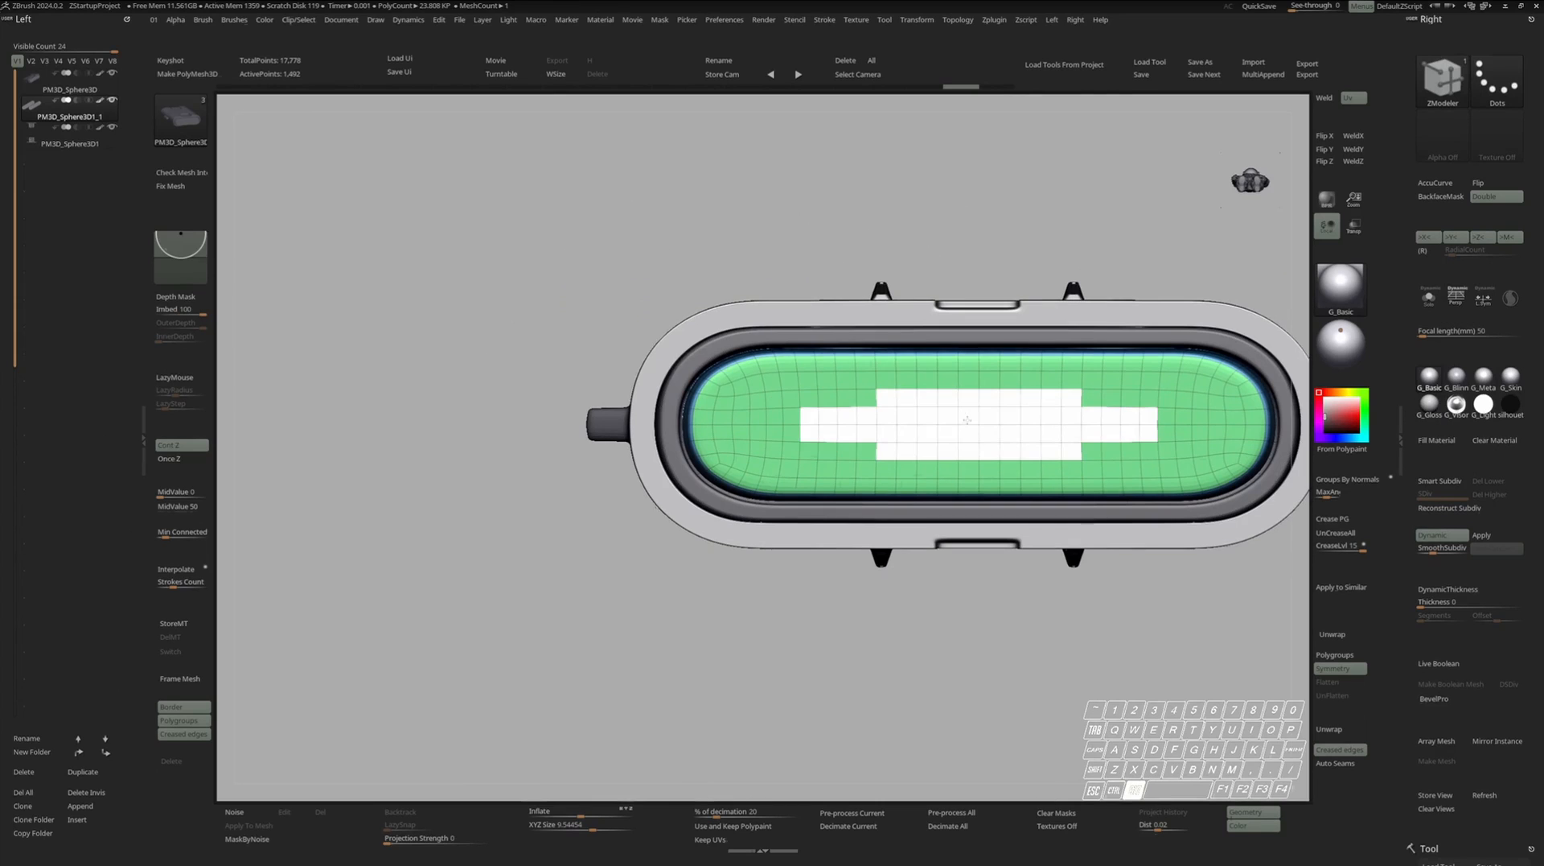
{"action": "right_click_drag", "start_coordinate": [977, 411], "coordinate": [981, 379], "text": "ctrl"}
{"action": "mouse_move", "coordinate": [981, 378]}
{"action": "right_mouse_down"}
{"action": "mouse_move", "coordinate": [1025, 387]}
{"action": "mouse_move", "coordinate": [1039, 412]}
{"action": "mouse_move", "coordinate": [1003, 392]}
{"action": "right_mouse_up"}
{"action": "right_click_drag", "start_coordinate": [1002, 393], "coordinate": [930, 452], "text": "ctrl"}
{"action": "mouse_move", "coordinate": [930, 452]}
{"action": "right_mouse_down"}
{"action": "mouse_move", "coordinate": [957, 450]}
{"action": "mouse_move", "coordinate": [909, 440]}
{"action": "right_mouse_up"}
{"action": "right_click_drag", "start_coordinate": [909, 441], "coordinate": [875, 430], "text": "shift"}
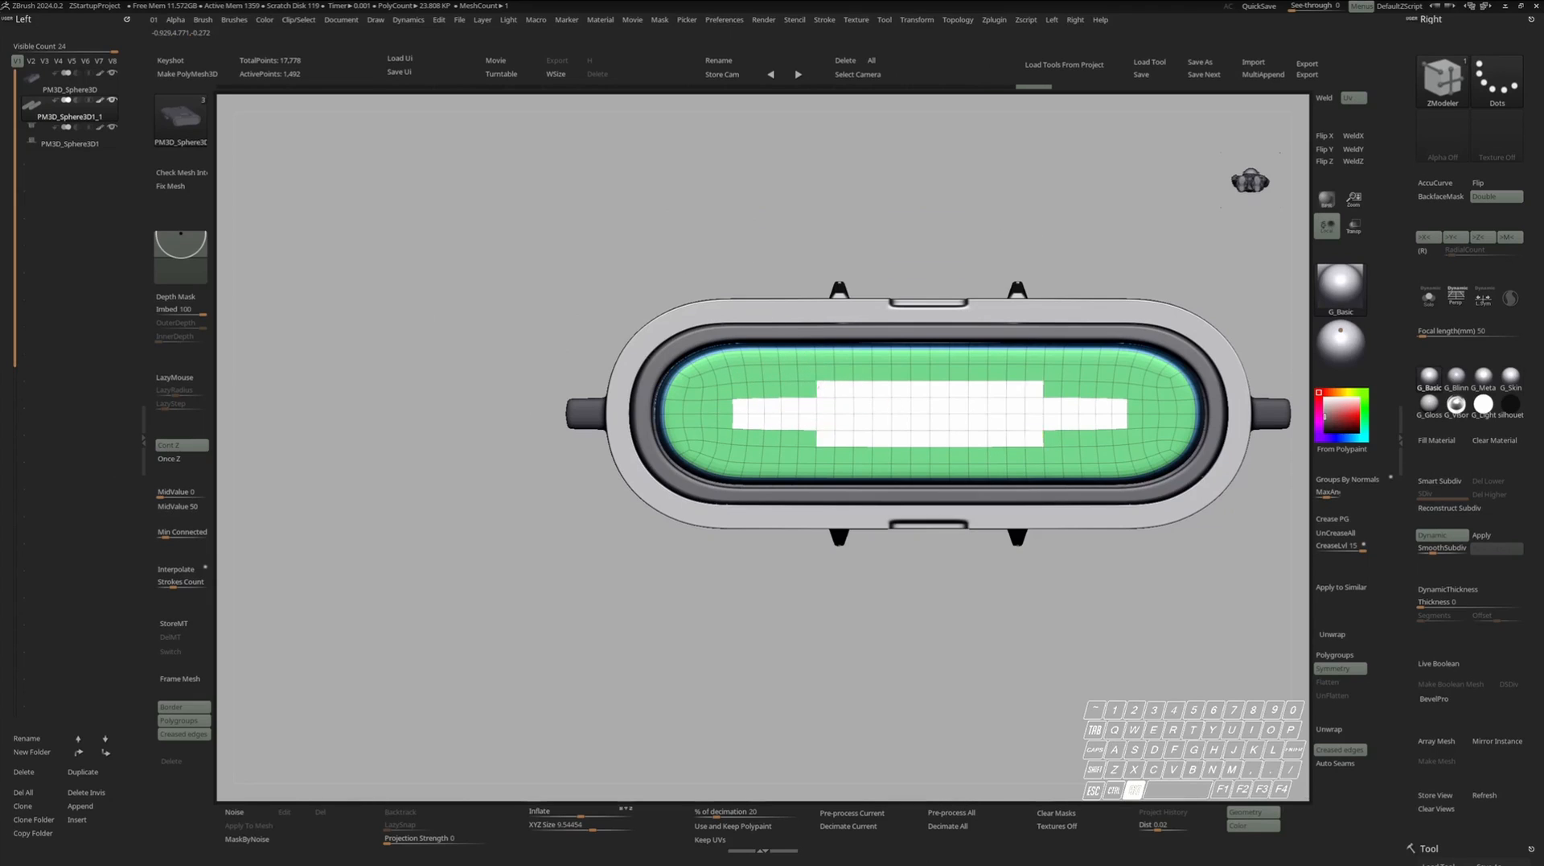
{"action": "mouse_move", "coordinate": [811, 389]}
{"action": "right_mouse_down", "text": "ctrl"}
{"action": "mouse_move", "coordinate": [801, 356]}
{"action": "mouse_move", "coordinate": [889, 387]}
{"action": "mouse_move", "coordinate": [855, 378]}
{"action": "right_mouse_up", "text": "ctrl"}
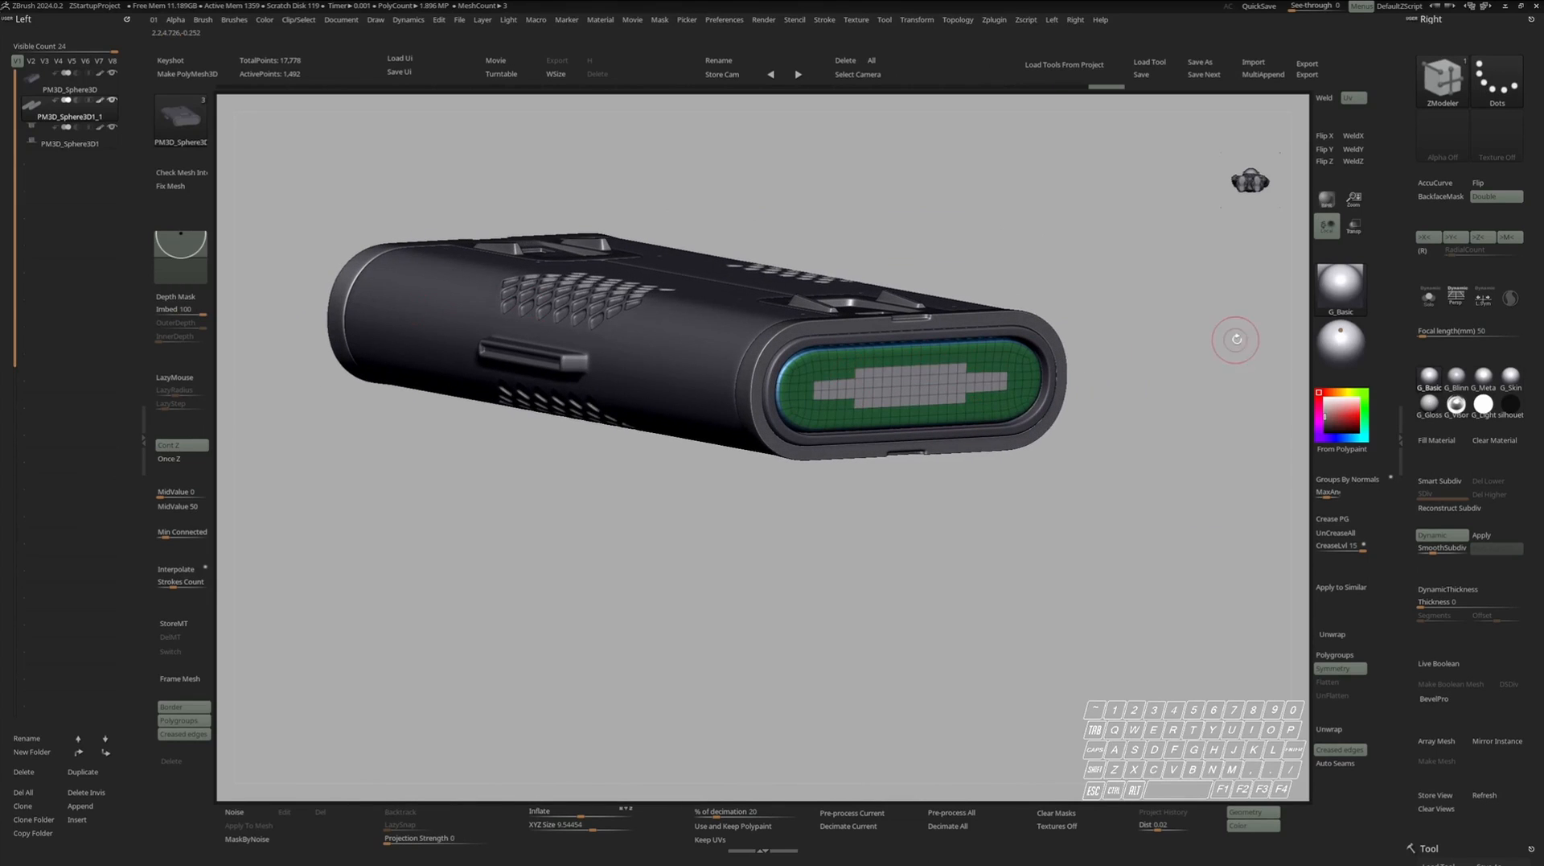
Try extruding the marked stepped area inward into the insert.
{"action": "mouse_move", "coordinate": [1005, 362]}
{"action": "right_mouse_down", "text": "ctrl"}
{"action": "mouse_move", "coordinate": [958, 434]}
{"action": "mouse_move", "coordinate": [967, 393]}
{"action": "mouse_move", "coordinate": [1016, 420]}
{"action": "mouse_move", "coordinate": [1020, 361]}
{"action": "right_mouse_up", "text": "ctrl"}
{"action": "left_click_drag", "start_coordinate": [1010, 357], "coordinate": [992, 361]}
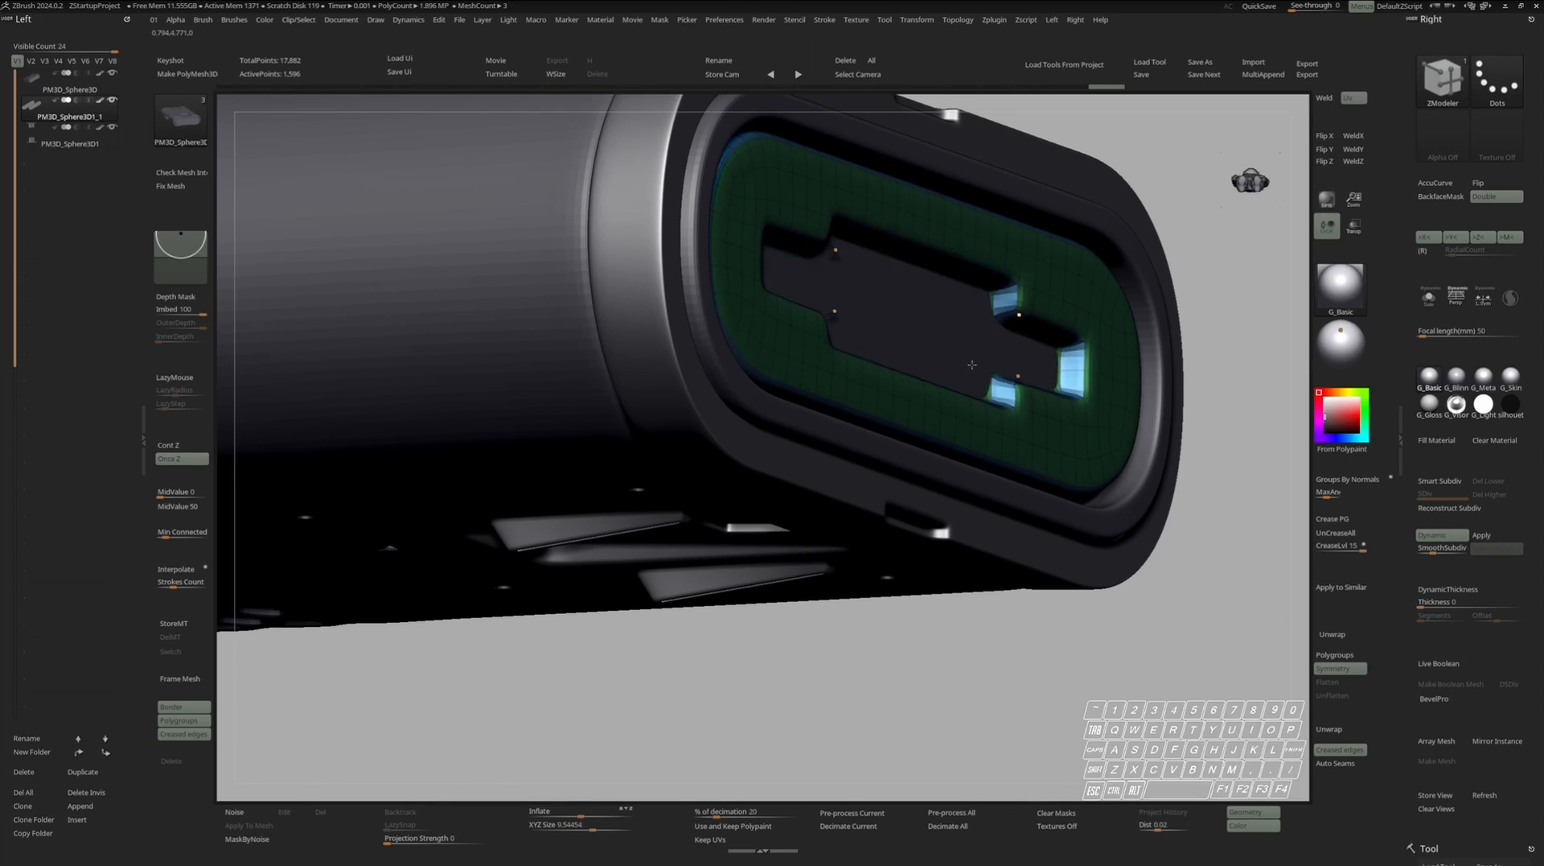
{"action": "left_click_drag", "start_coordinate": [985, 363], "coordinate": [1000, 356]}
{"action": "key", "text": "shift+s"}
{"action": "right_click_drag", "start_coordinate": [1000, 357], "coordinate": [954, 354]}
{"action": "right_click_drag", "start_coordinate": [954, 354], "coordinate": [1005, 392], "text": "ctrl"}
{"action": "key", "text": "ctrl+z"}
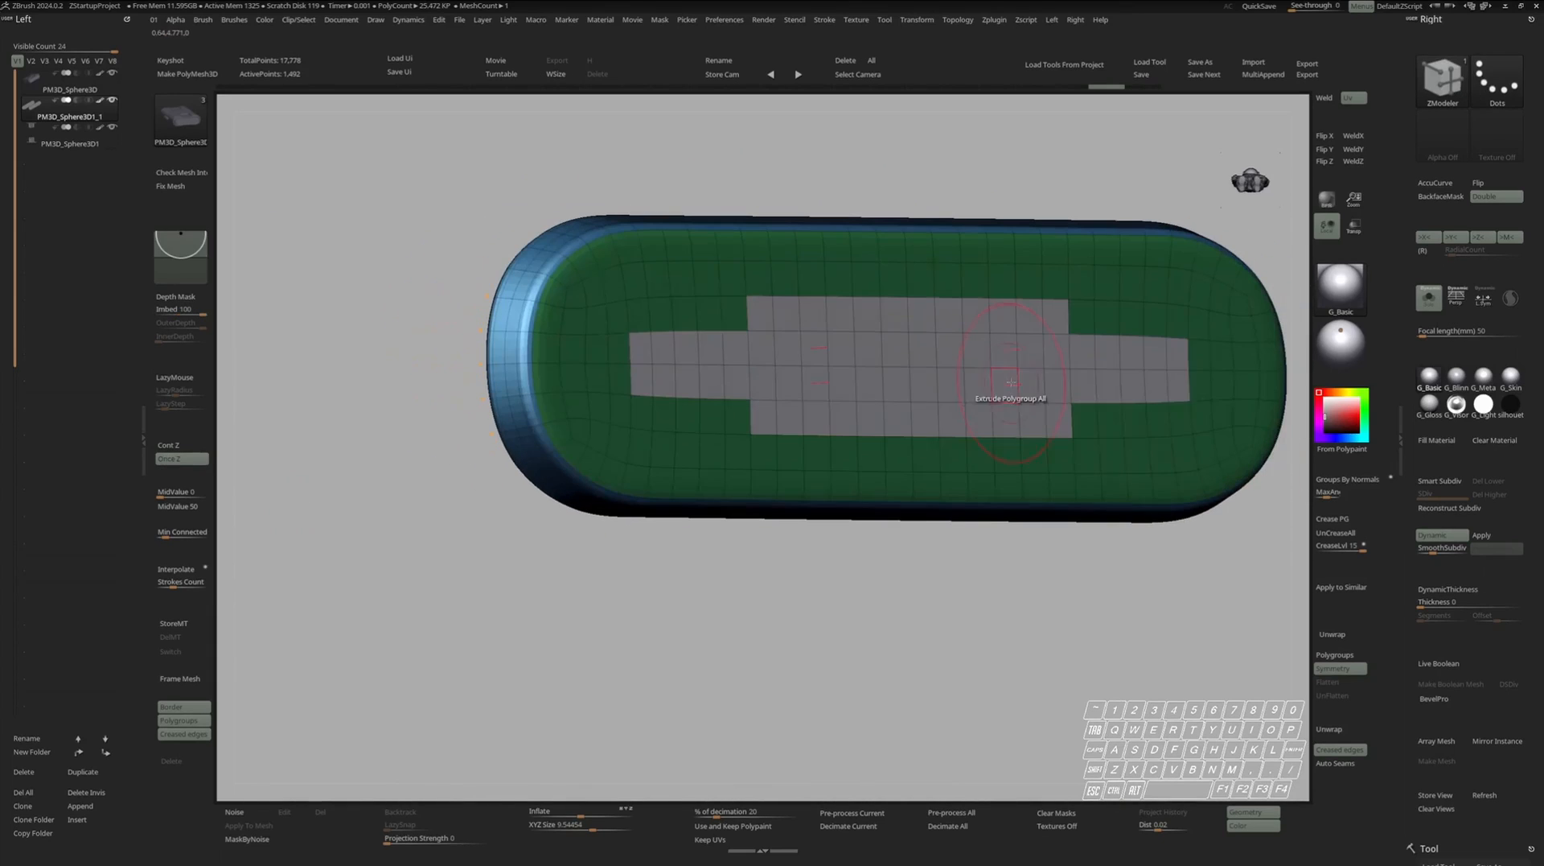
Switch the polygon action to QMesh and push the marked area through the insert to cut a stepped opening.
{"action": "key", "text": "space"}
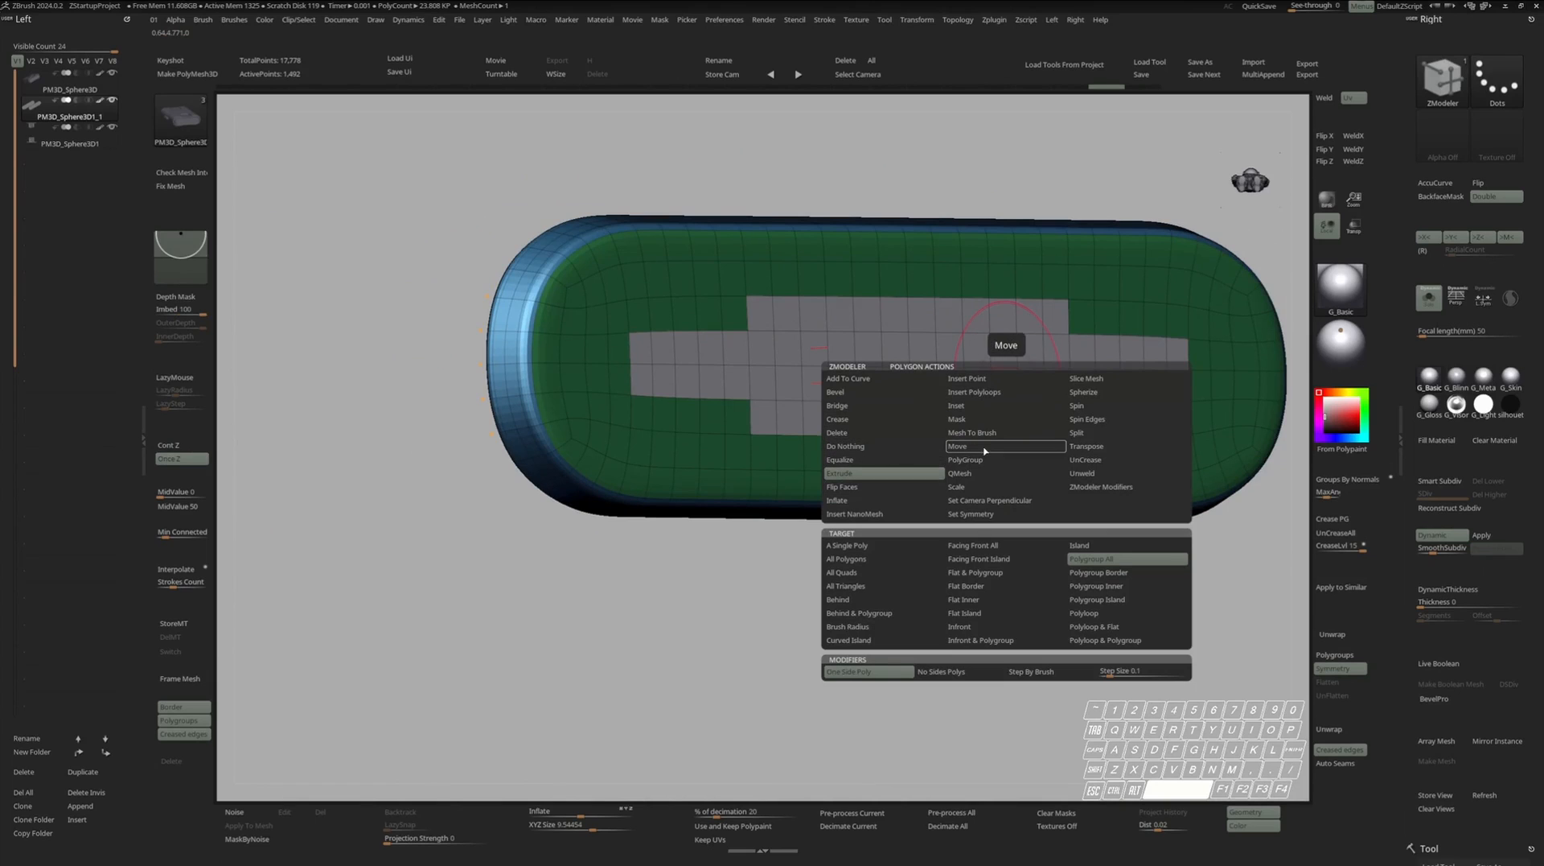
{"action": "left_click", "coordinate": [973, 479]}
{"action": "right_click_drag", "start_coordinate": [808, 445], "coordinate": [864, 442]}
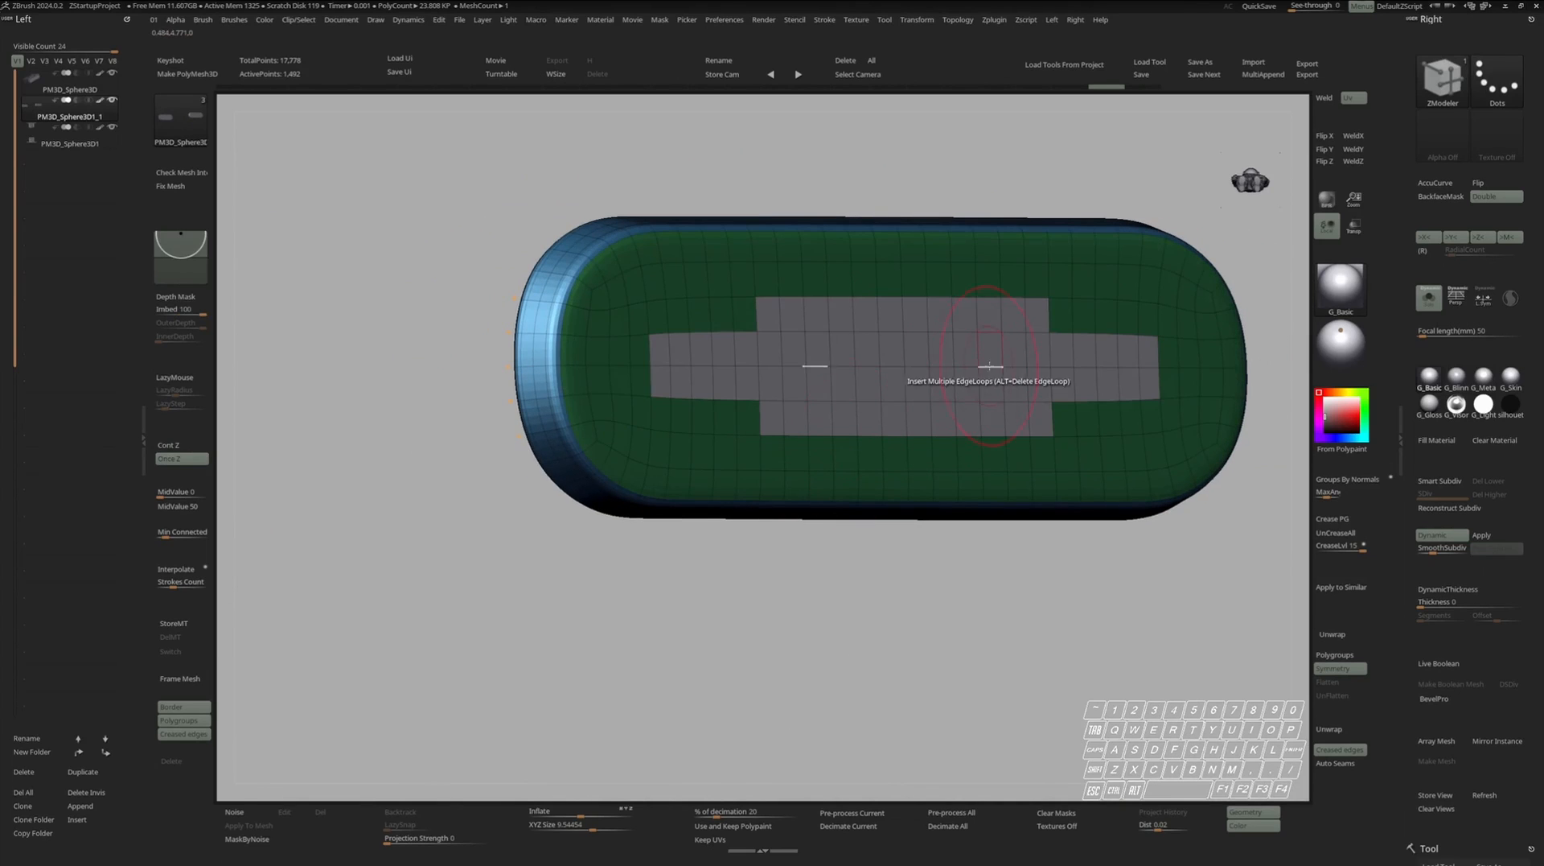
{"action": "left_click_drag", "start_coordinate": [991, 385], "coordinate": [965, 390]}
{"action": "key", "text": "shift+f"}
{"action": "right_click_drag", "start_coordinate": [983, 383], "coordinate": [1126, 380], "text": "ctrl"}
{"action": "key", "text": "s"}
{"action": "key", "text": "s"}
{"action": "key", "text": "s"}
{"action": "key", "text": "s"}
{"action": "right_click_drag", "start_coordinate": [1126, 380], "coordinate": [1030, 373], "text": "alt"}
Insert supporting edge loops around the insert's stepped opening to sharpen its edges.
{"action": "key", "text": "shift+f"}
{"action": "key", "text": "space"}
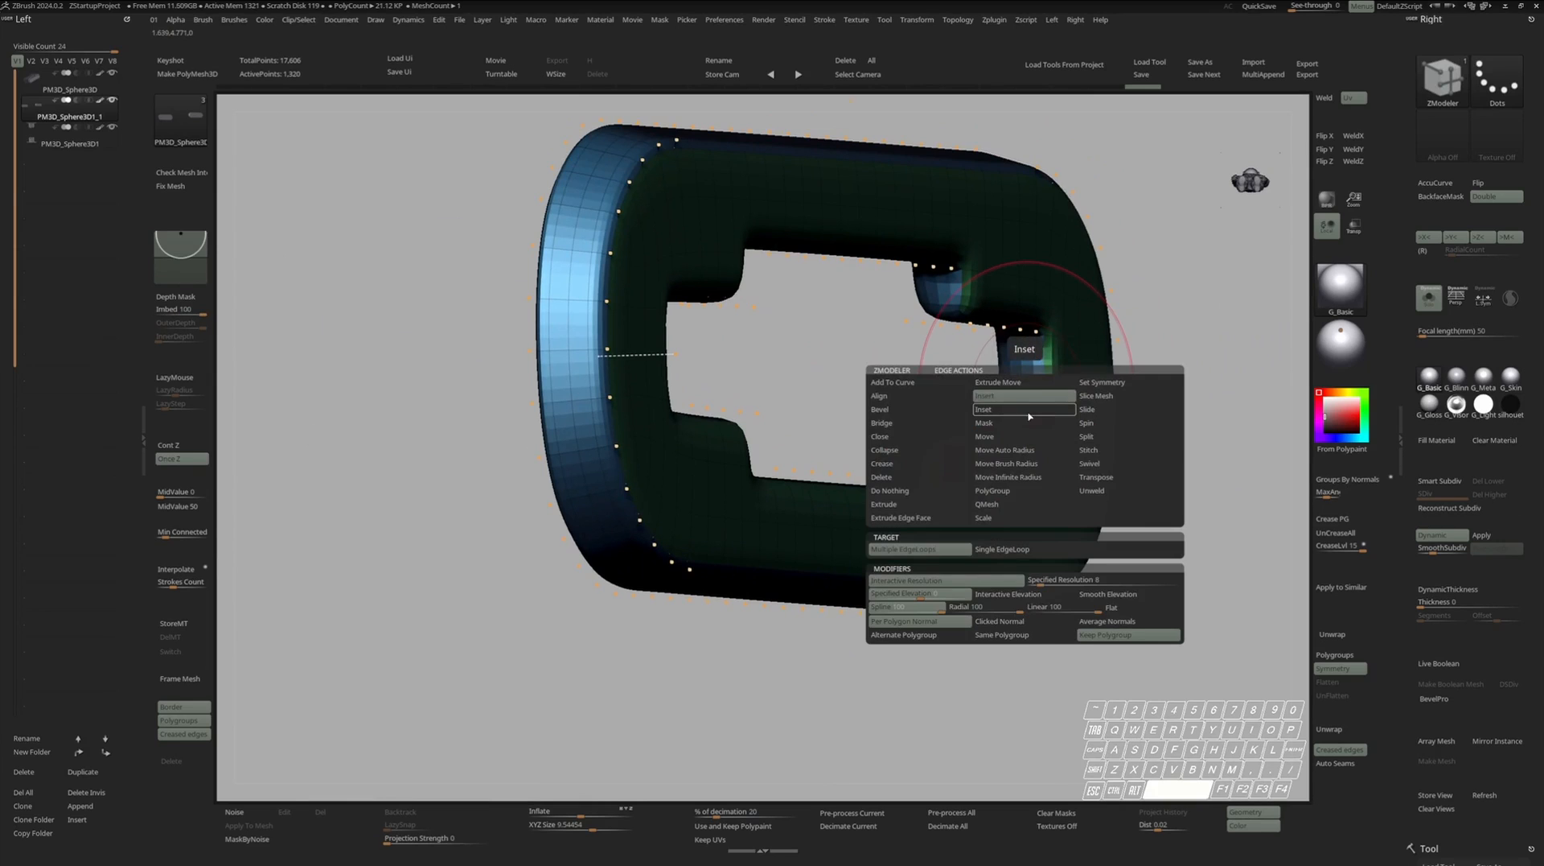
{"action": "left_click_drag", "start_coordinate": [1045, 382], "coordinate": [1042, 343]}
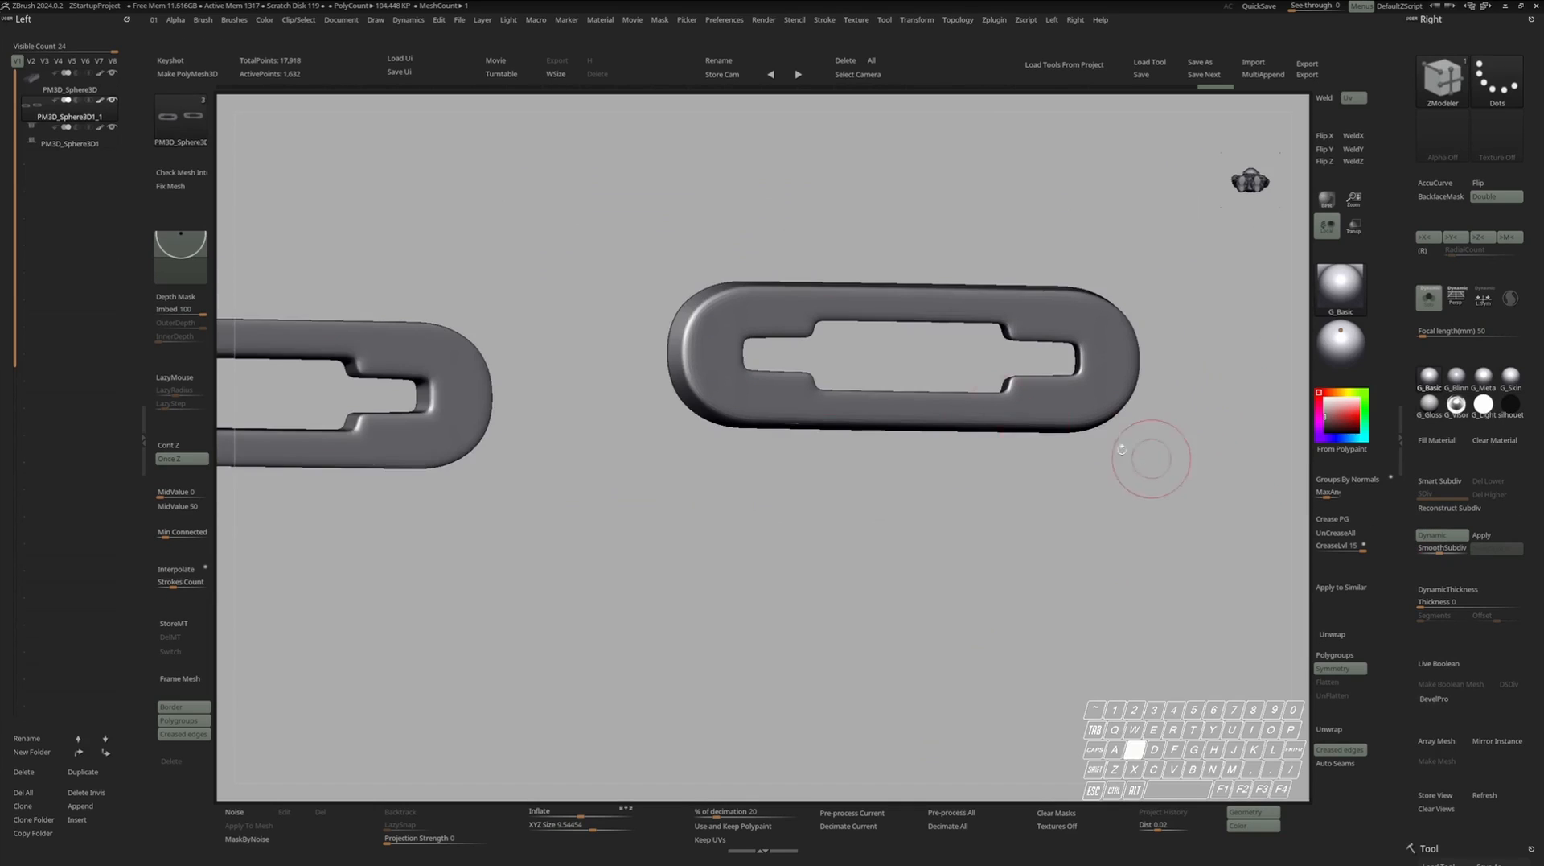
{"action": "key", "text": "shift+f"}
{"action": "scroll", "coordinate": [716, 368], "scroll_direction": "up", "scroll_amount": 5}
{"action": "key", "text": "shift+f"}
Select the body and mark its end-face polygons that show through the insert's stepped opening.
{"action": "right_click_drag", "start_coordinate": [748, 355], "coordinate": [893, 395], "text": "ctrl"}
{"action": "key", "text": "s"}
{"action": "left_click", "coordinate": [929, 362], "text": "alt"}
{"action": "key", "text": "s"}
{"action": "key", "text": "shift+f"}
{"action": "key", "text": "s"}
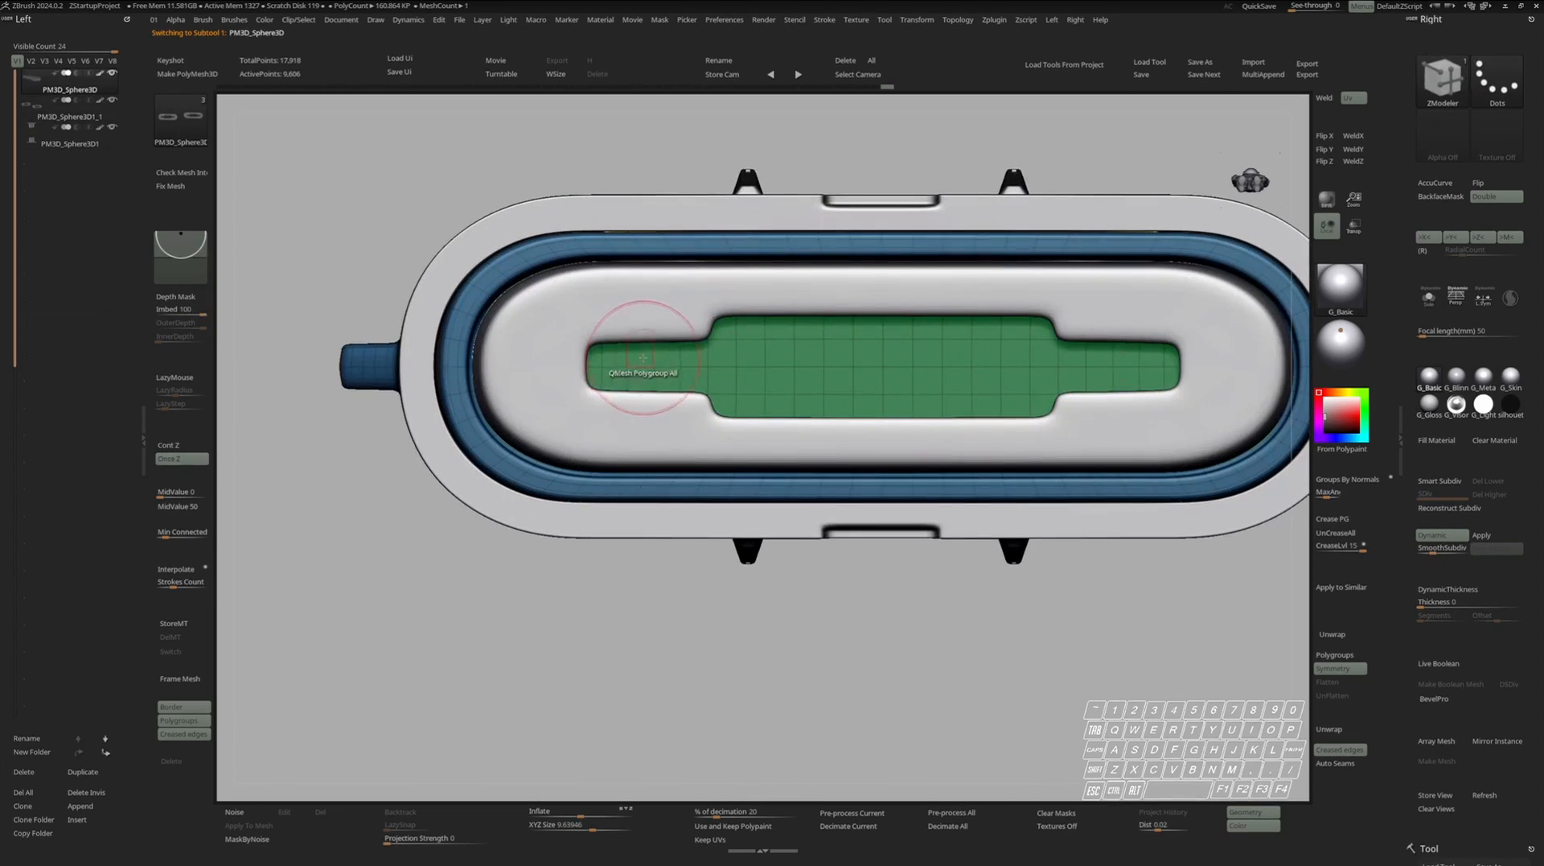
{"action": "mouse_move", "coordinate": [616, 378]}
{"action": "left_mouse_down", "text": "alt"}
{"action": "mouse_move", "coordinate": [782, 398]}
{"action": "mouse_move", "coordinate": [853, 385]}
{"action": "left_mouse_up", "text": "alt"}
{"action": "left_click", "coordinate": [787, 354]}
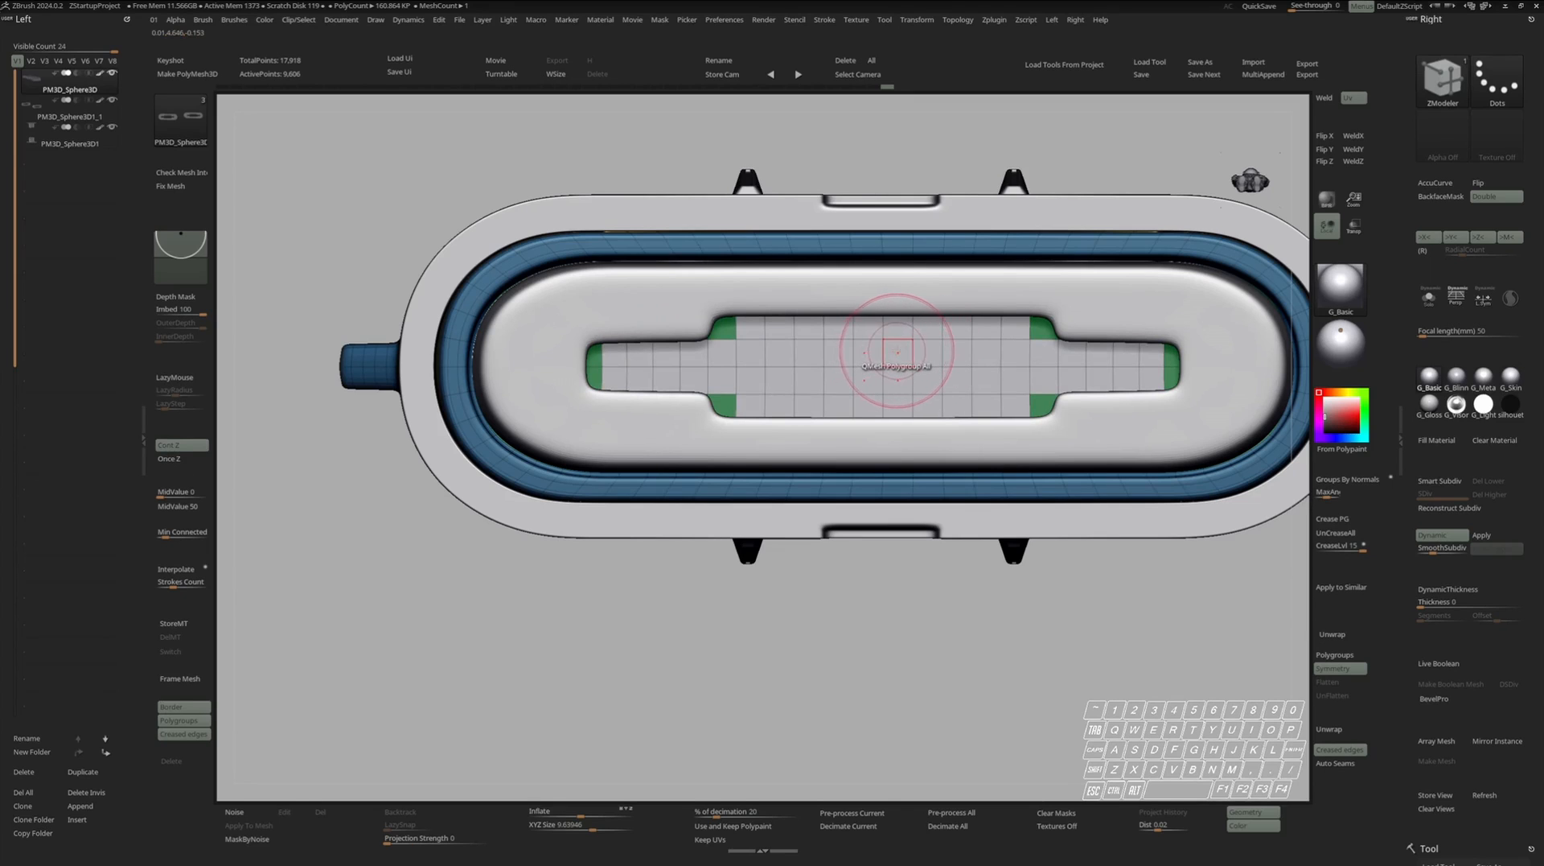
QMesh the marked stepped area outward from the body's end face to form a raised plug.
{"action": "key", "text": "s"}
{"action": "right_click_drag", "start_coordinate": [992, 365], "coordinate": [1031, 394]}
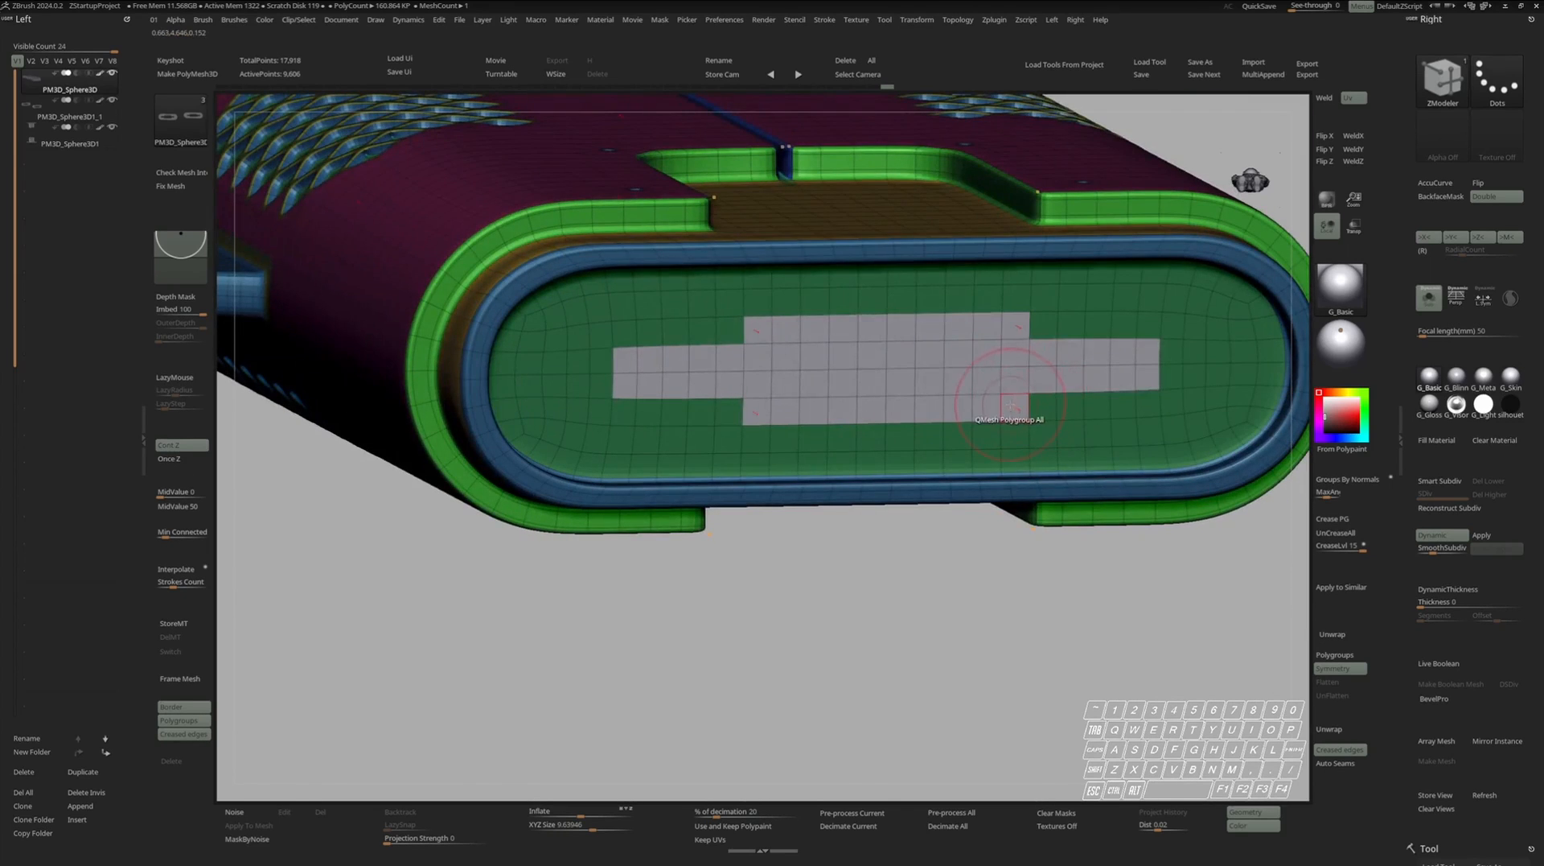
{"action": "left_click_drag", "start_coordinate": [1010, 405], "coordinate": [1018, 426]}
{"action": "right_click_drag", "start_coordinate": [1017, 426], "coordinate": [1054, 322], "text": "ctrl"}
{"action": "right_click_drag", "start_coordinate": [1053, 322], "coordinate": [1046, 395], "text": "ctrl"}
Try inserting supporting edge loops on the raised plug of the body's end face.
{"action": "key", "text": "s"}
{"action": "key", "text": "shift+f"}
{"action": "right_click_drag", "start_coordinate": [1045, 395], "coordinate": [946, 494]}
{"action": "key", "text": "shift+f"}
{"action": "key", "text": "s"}
{"action": "left_click", "coordinate": [945, 521]}
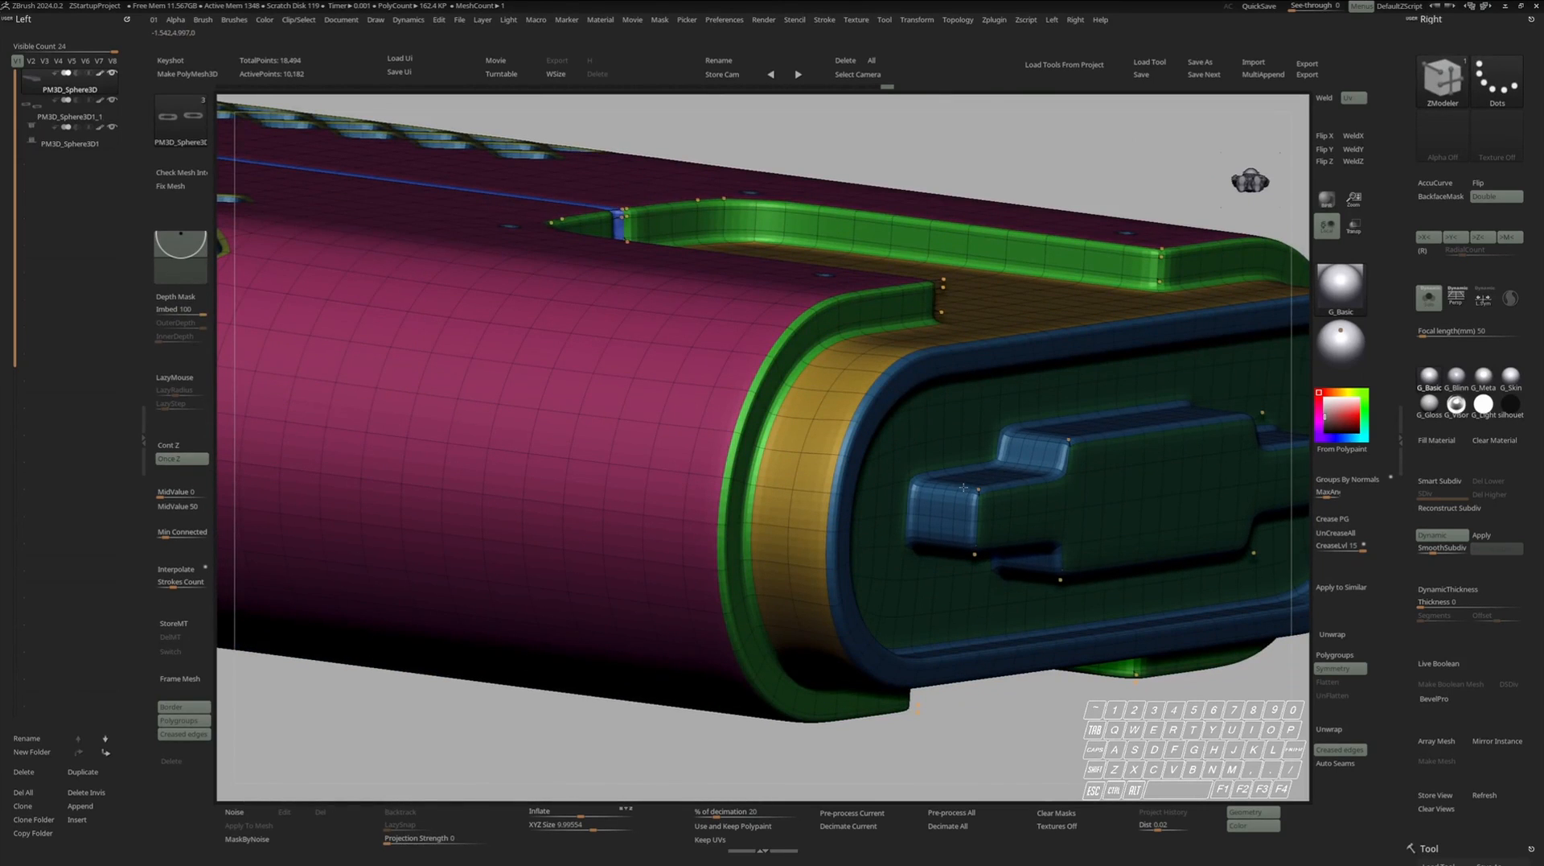
Undo the last edge loops added to the raised plug.
{"action": "key", "text": "shift+f"}
{"action": "key", "text": "s"}
{"action": "right_click_drag", "start_coordinate": [1121, 417], "coordinate": [949, 427], "text": "ctrl"}
{"action": "right_click_drag", "start_coordinate": [949, 426], "coordinate": [1000, 457], "text": "alt"}
{"action": "key", "text": "s"}
{"action": "key", "text": "ctrl+z"}
{"action": "key", "text": "ctrl+z"}
Isolate the polygroup shared with the diamond patches, lasso the raised plug faces, and give them their own polygroup.
{"action": "key", "text": "shift+f"}
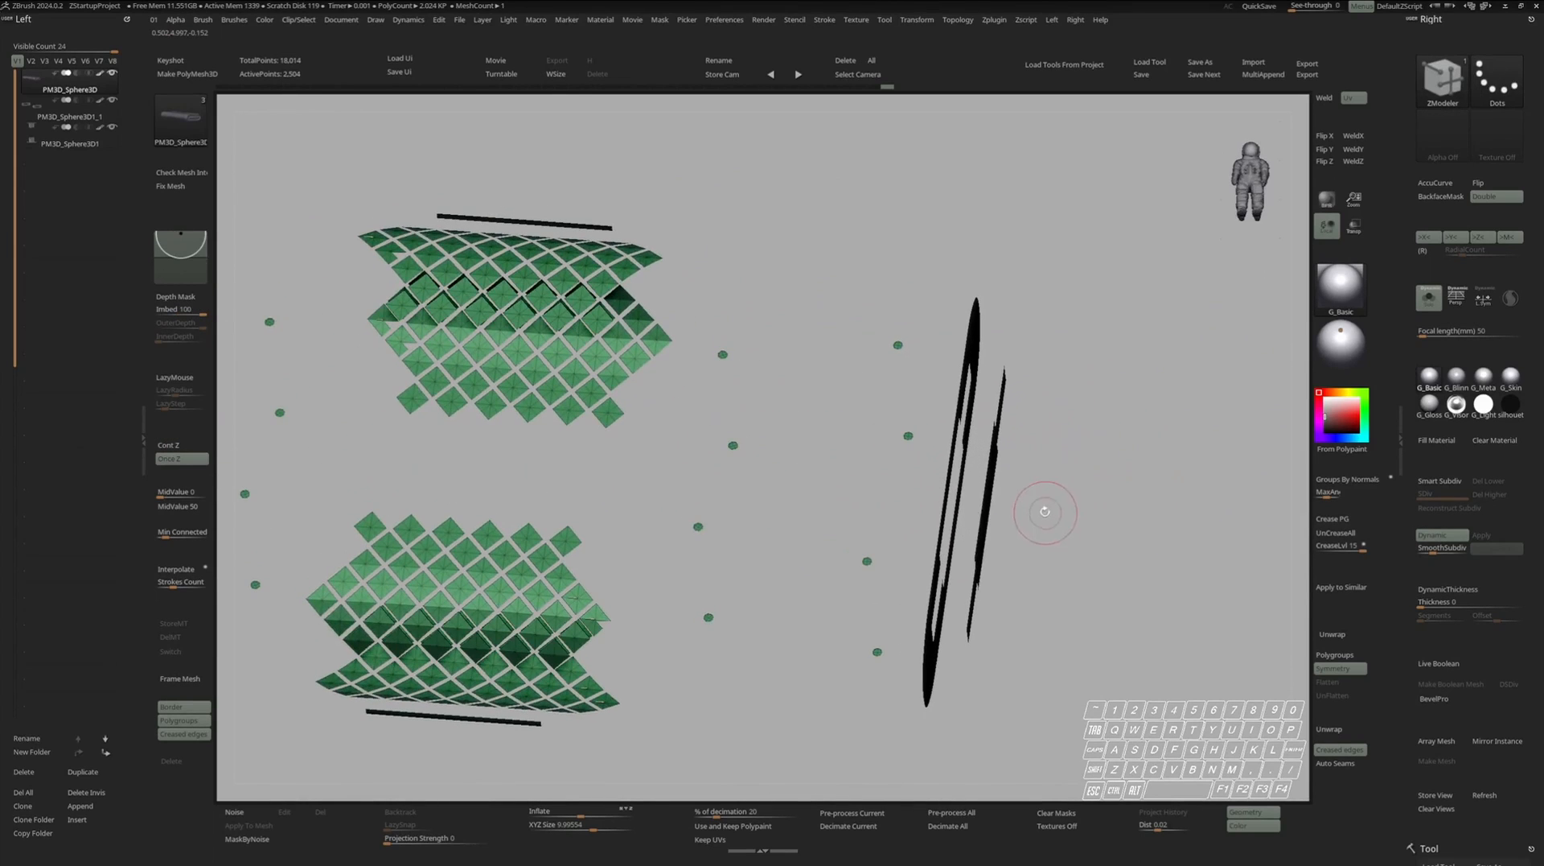
{"action": "key", "text": "1"}
{"action": "left_click", "coordinate": [1001, 518], "text": "ctrl+shift"}
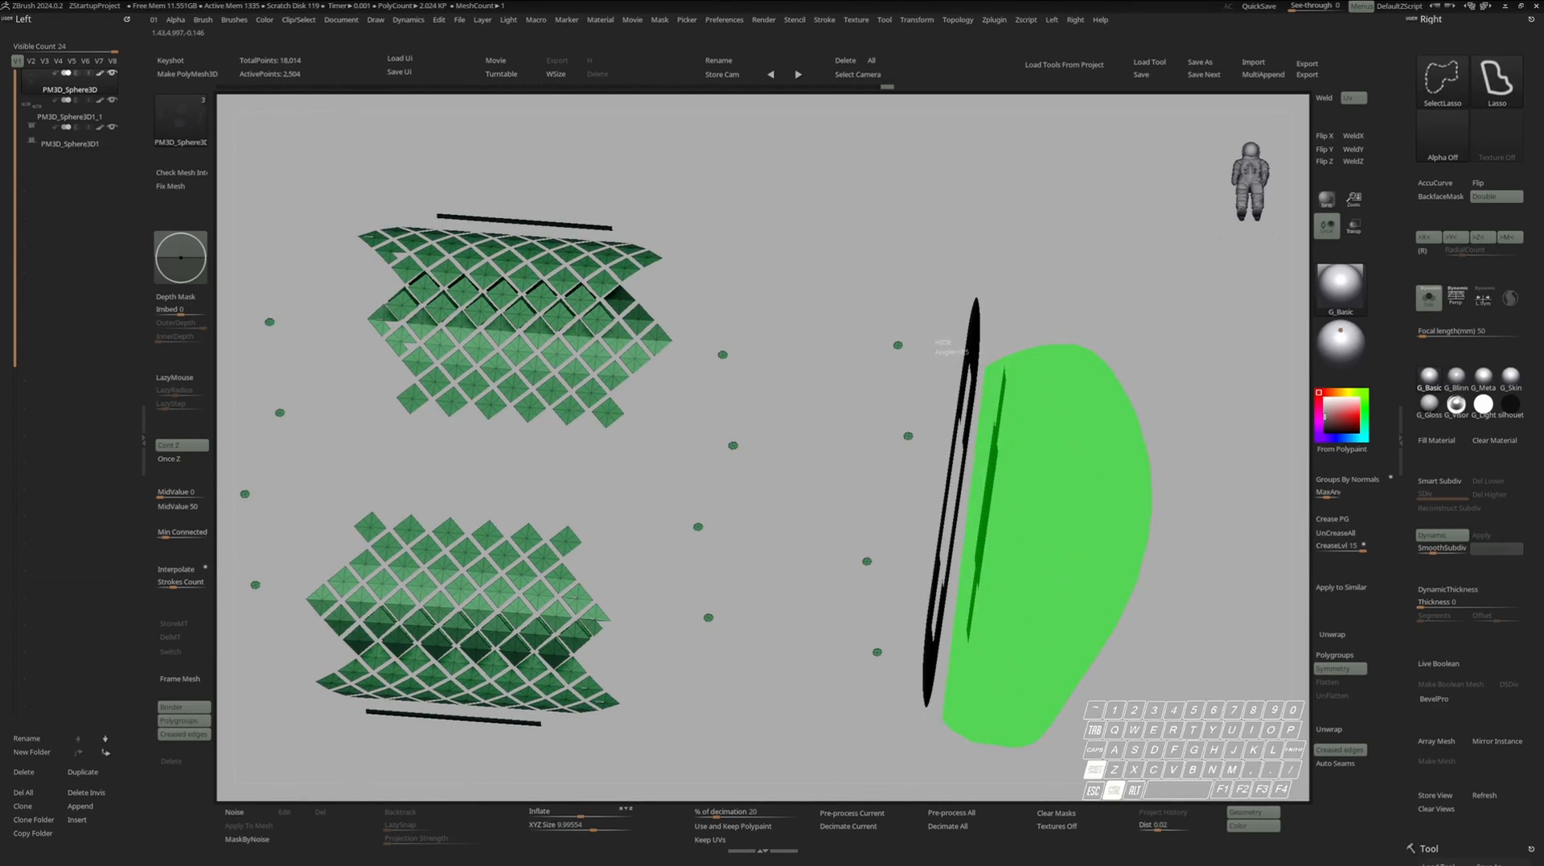
{"action": "left_click_drag", "start_coordinate": [949, 712], "coordinate": [1020, 655], "text": "ctrl+shift"}
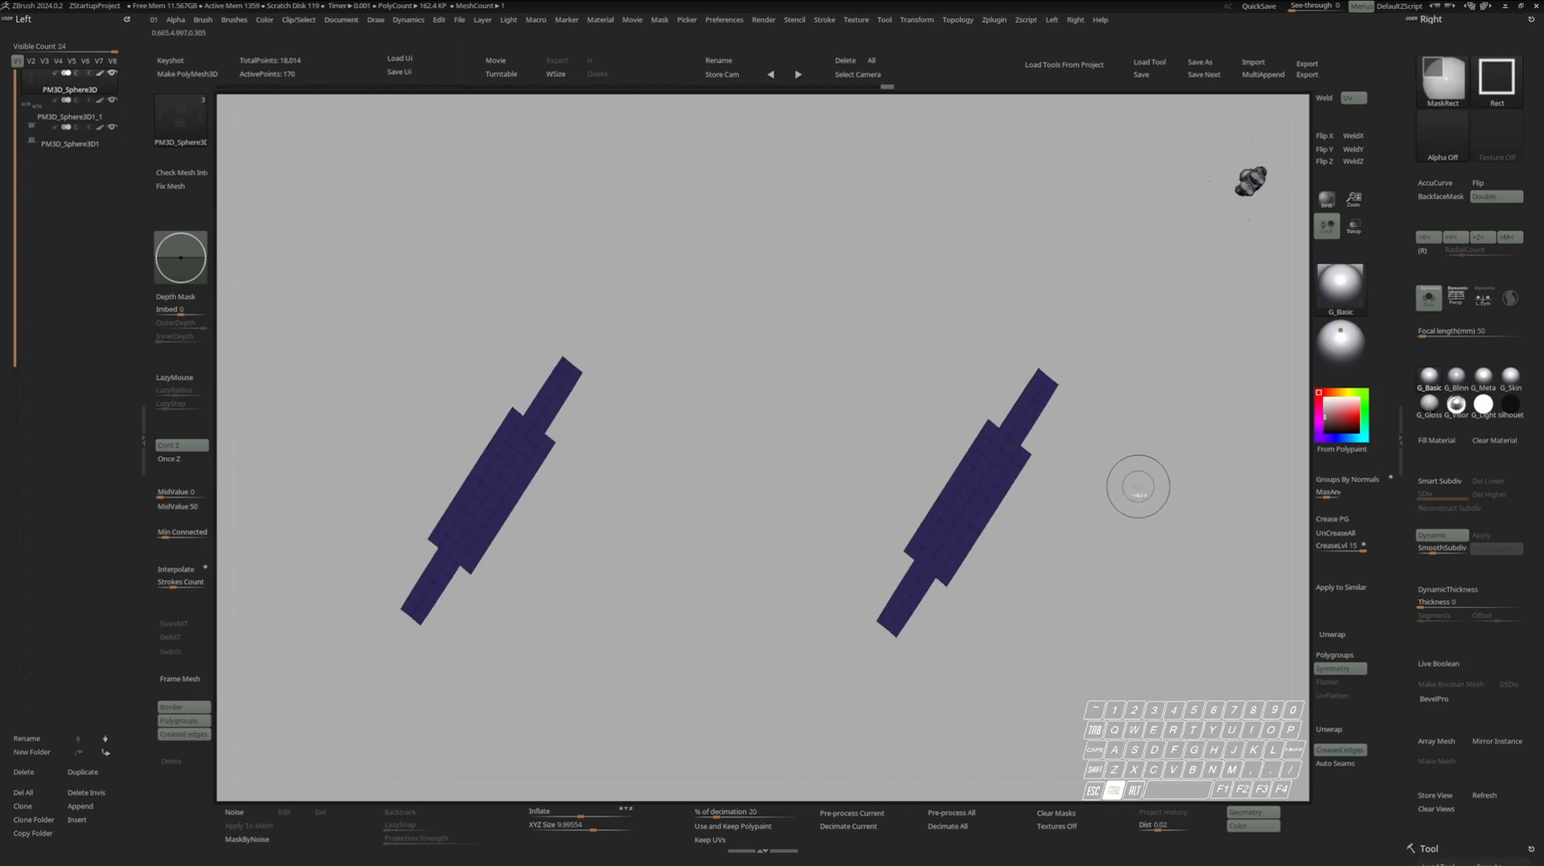
Show the whole body again and scale down the outer face of the raised plug with the gizmo to taper its sides.
{"action": "key", "text": "ctrl+shift"}
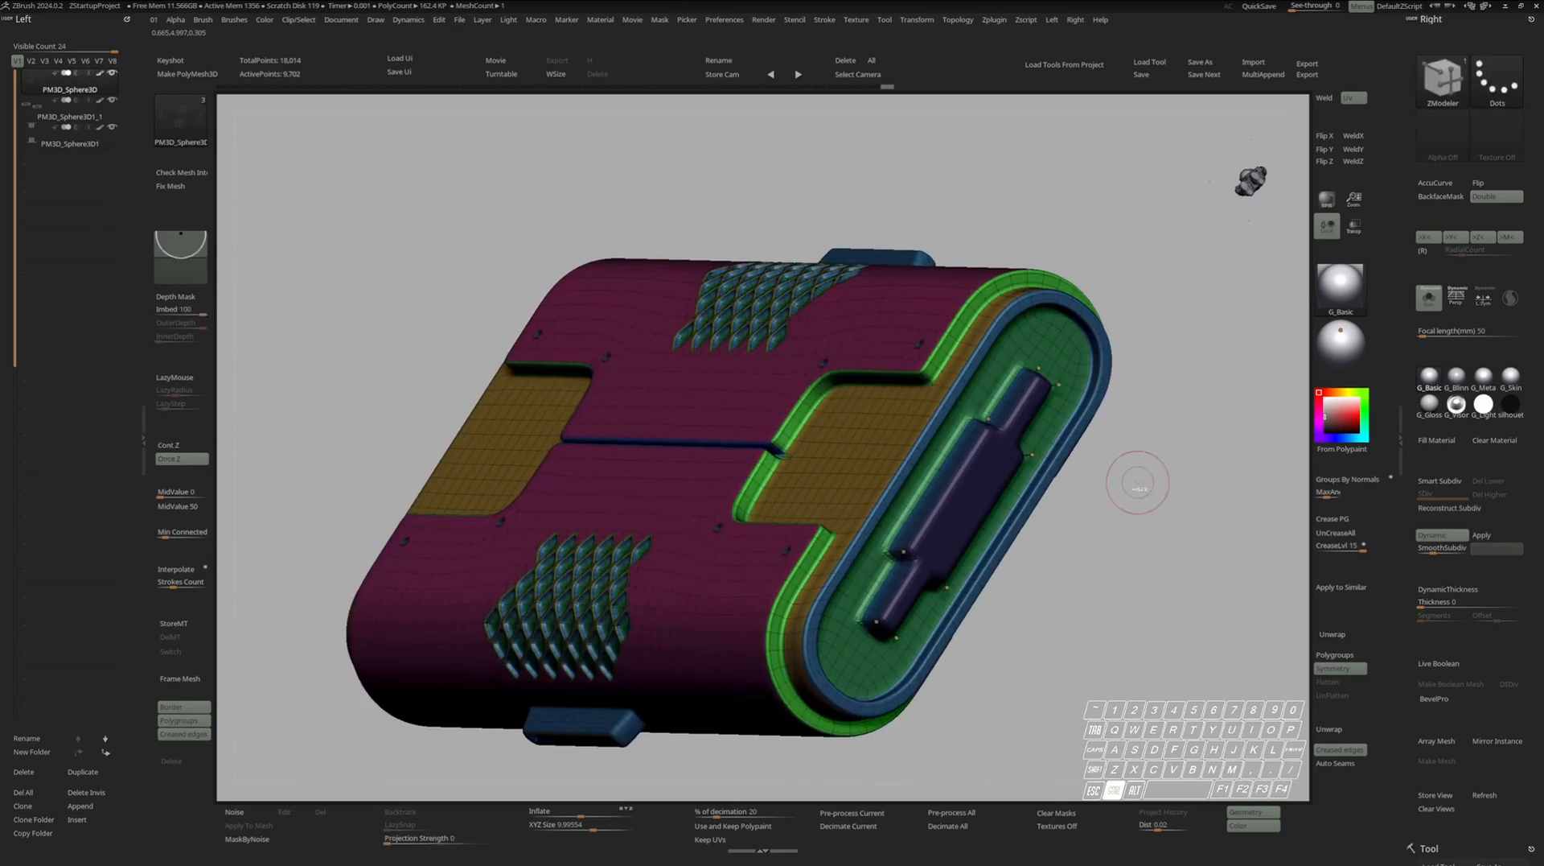
{"action": "left_click_drag", "start_coordinate": [1138, 483], "coordinate": [1036, 464]}
{"action": "key", "text": "w"}
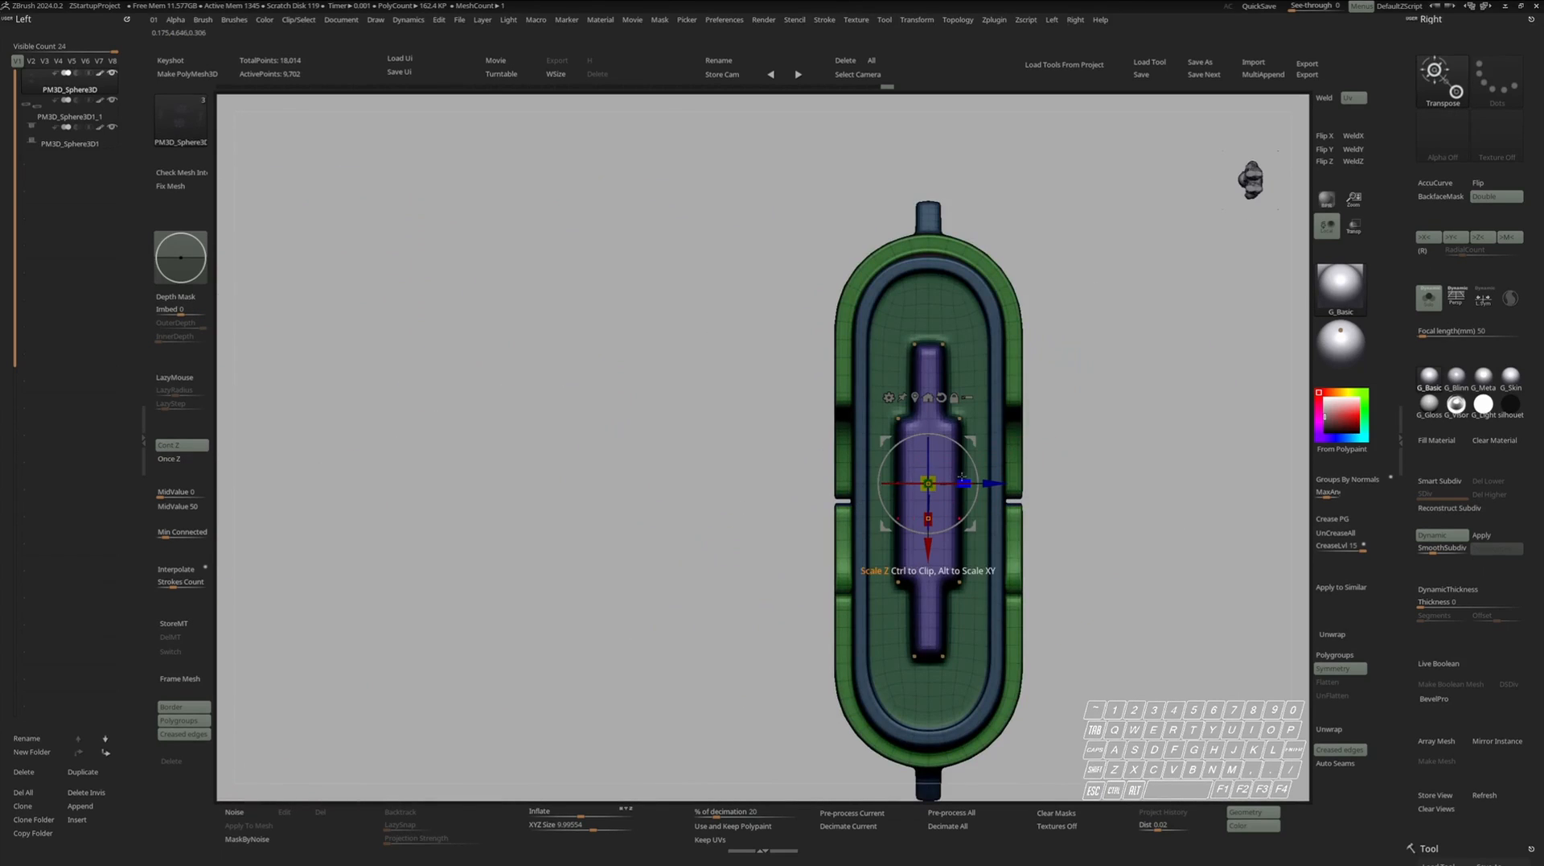
{"action": "left_click", "coordinate": [929, 518]}
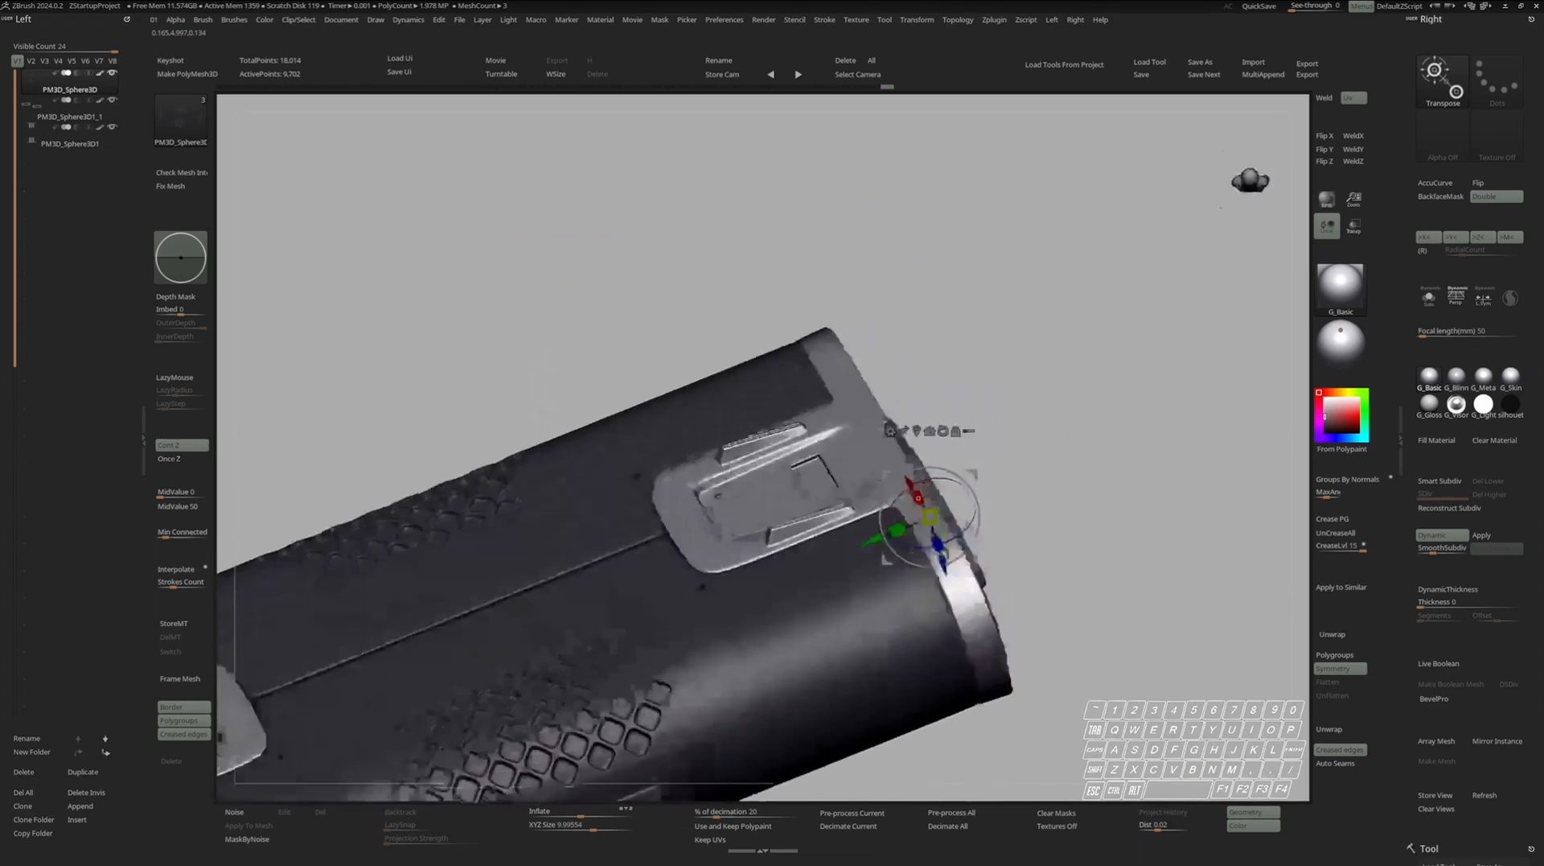
{"action": "right_click_drag", "start_coordinate": [885, 403], "coordinate": [873, 470], "text": "ctrl"}
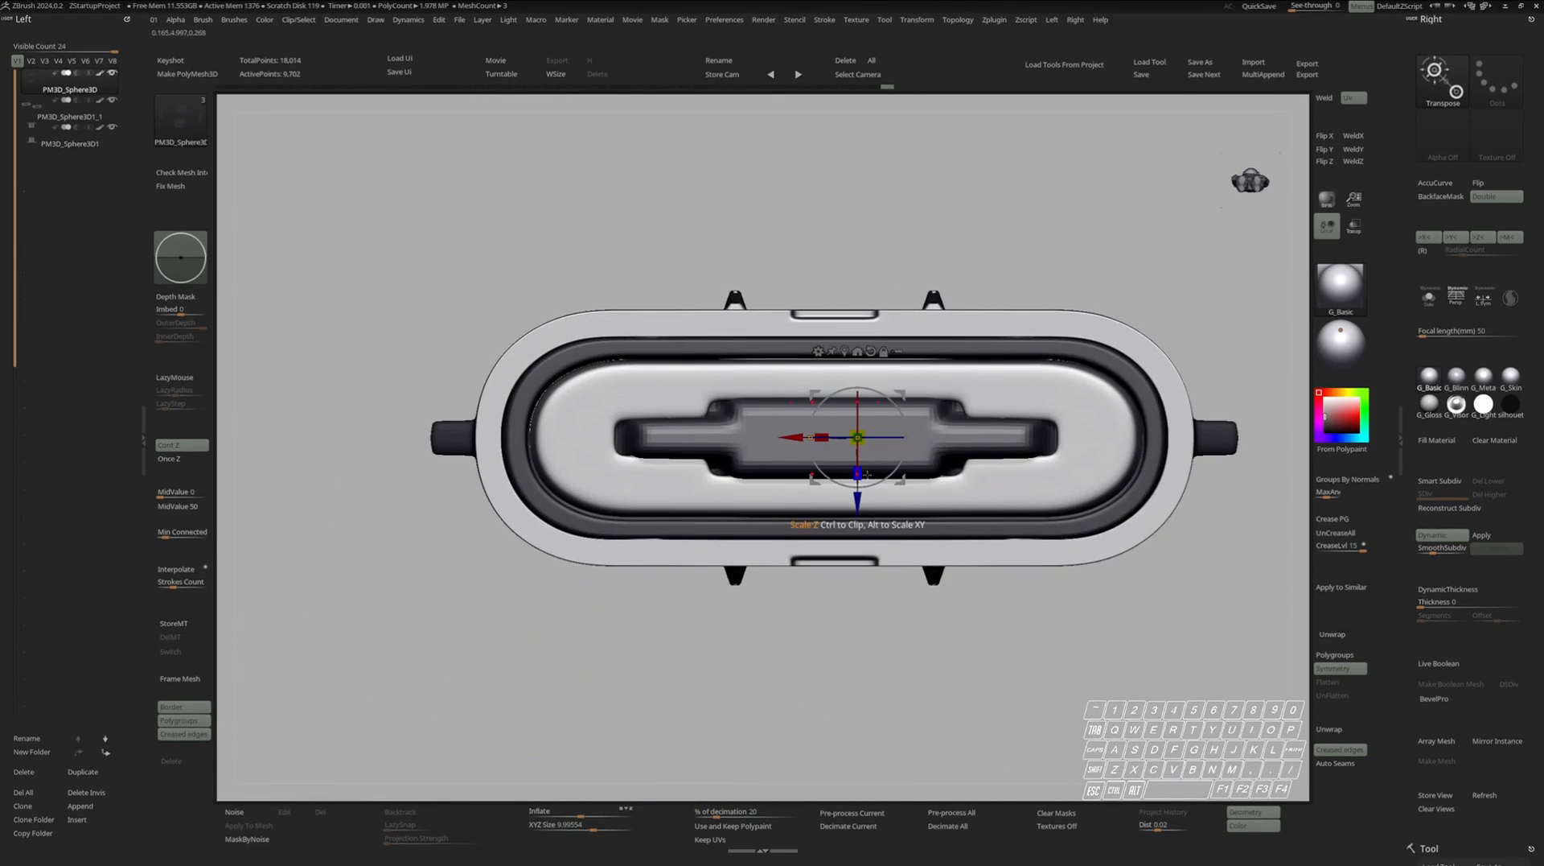
{"action": "left_click_drag", "start_coordinate": [863, 474], "coordinate": [916, 322]}
{"action": "key", "text": "q"}
{"action": "mouse_move", "coordinate": [940, 485]}
{"action": "right_mouse_down", "text": "ctrl"}
{"action": "mouse_move", "coordinate": [931, 475]}
{"action": "mouse_move", "coordinate": [959, 485]}
{"action": "right_mouse_up", "text": "ctrl"}
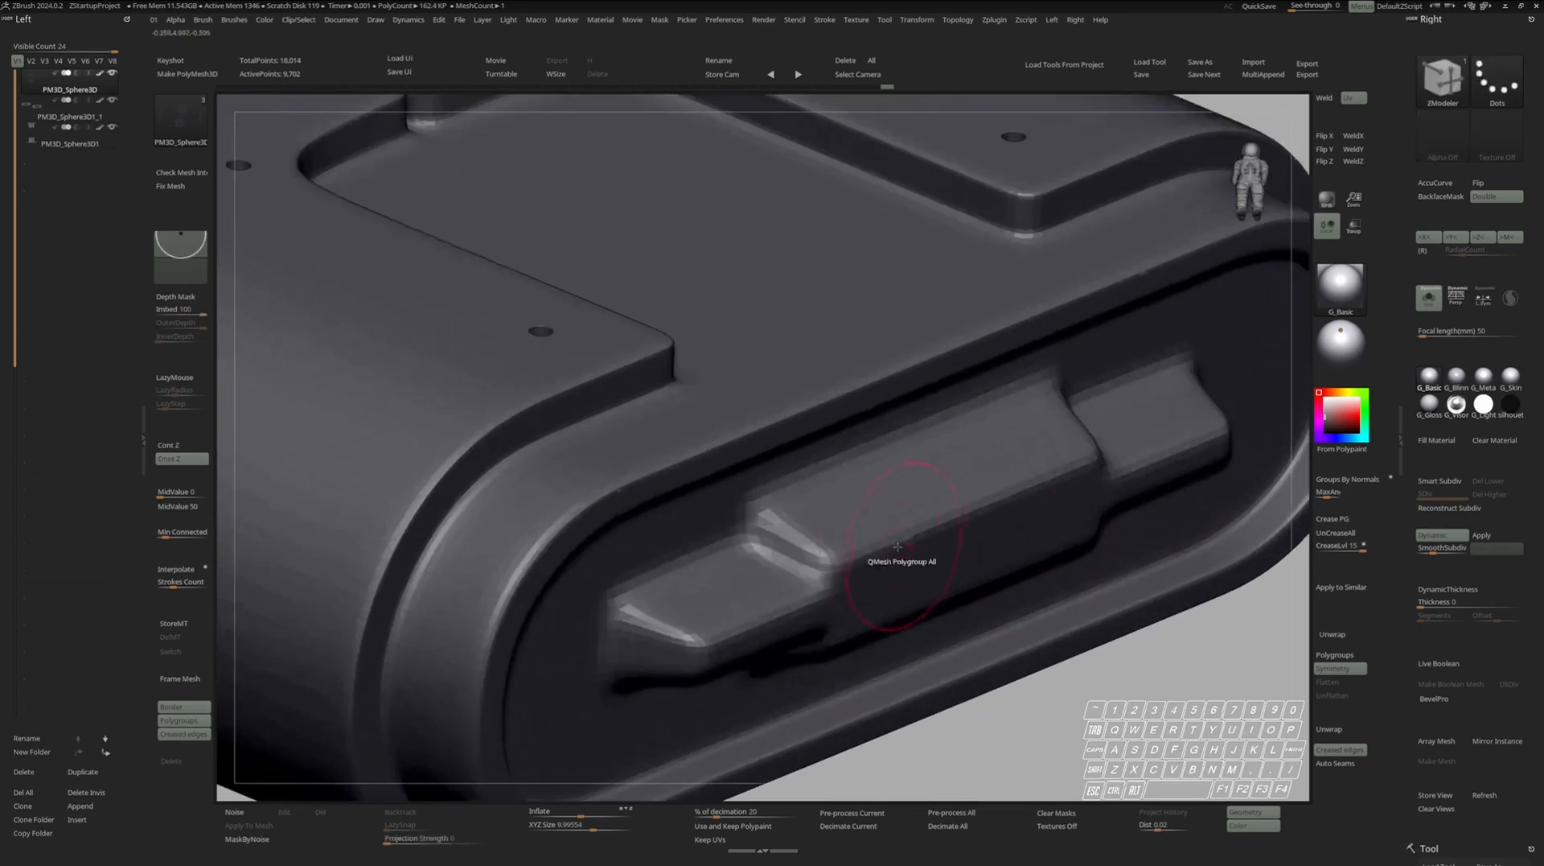
Insert supporting edge loops around the plug's side walls and QMesh a marked rectangle at the centre of its face inward into a pocket.
{"action": "key", "text": "shift+f"}
{"action": "left_click", "coordinate": [879, 471]}
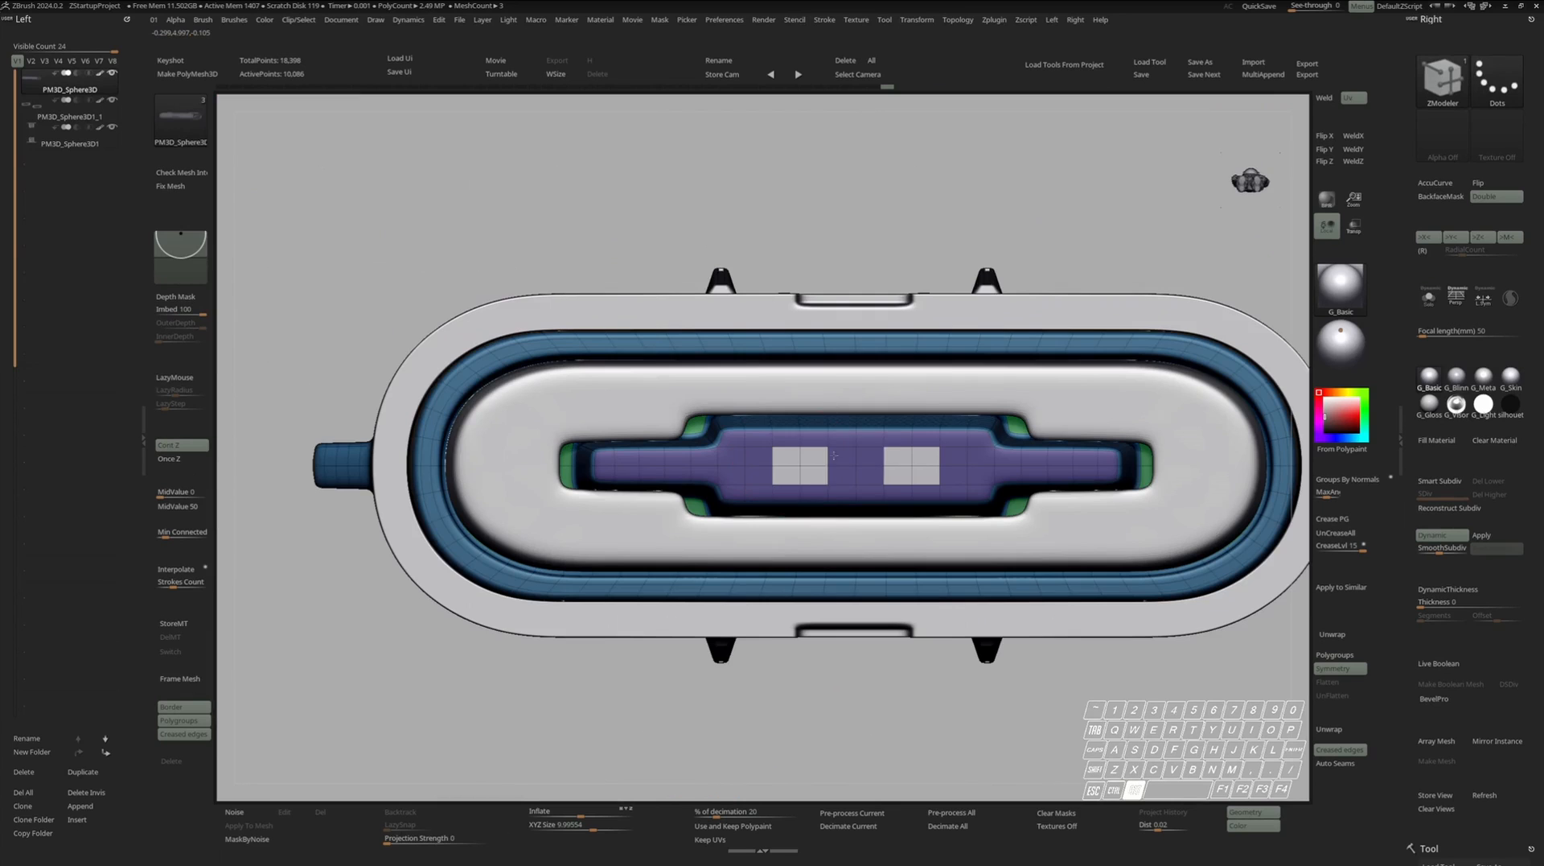
{"action": "mouse_move", "coordinate": [842, 456]}
{"action": "right_mouse_down"}
{"action": "mouse_move", "coordinate": [893, 483]}
{"action": "mouse_move", "coordinate": [838, 473]}
{"action": "right_mouse_up"}
{"action": "left_click_drag", "start_coordinate": [838, 473], "coordinate": [893, 449]}
{"action": "right_click_drag", "start_coordinate": [887, 448], "coordinate": [950, 470]}
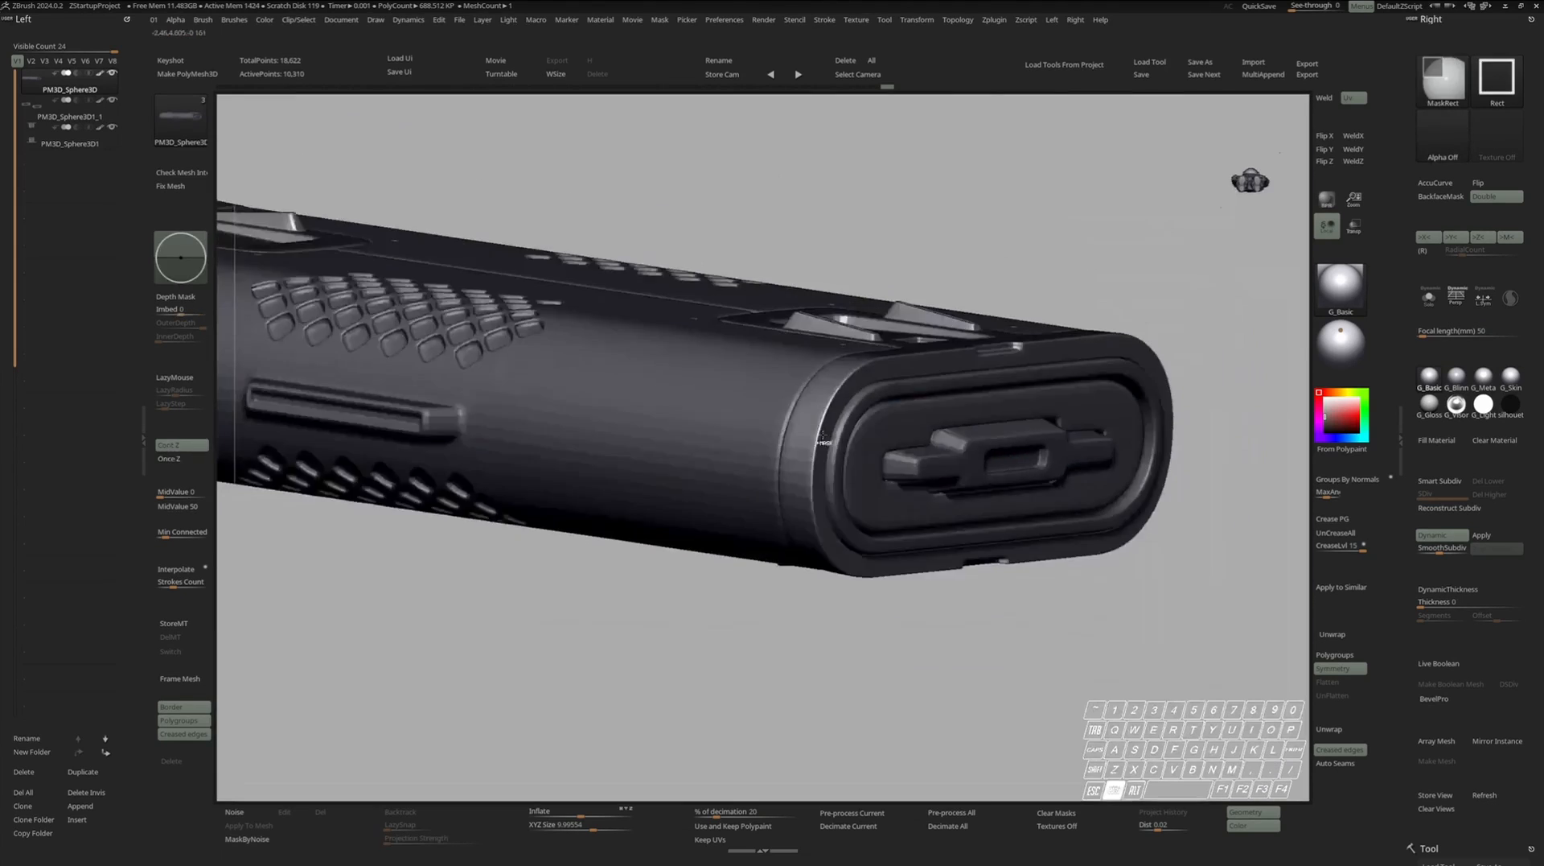
{"action": "mouse_move", "coordinate": [925, 483]}
{"action": "right_mouse_down"}
{"action": "mouse_move", "coordinate": [949, 475]}
{"action": "mouse_move", "coordinate": [963, 494]}
{"action": "mouse_move", "coordinate": [925, 515]}
{"action": "right_mouse_up"}
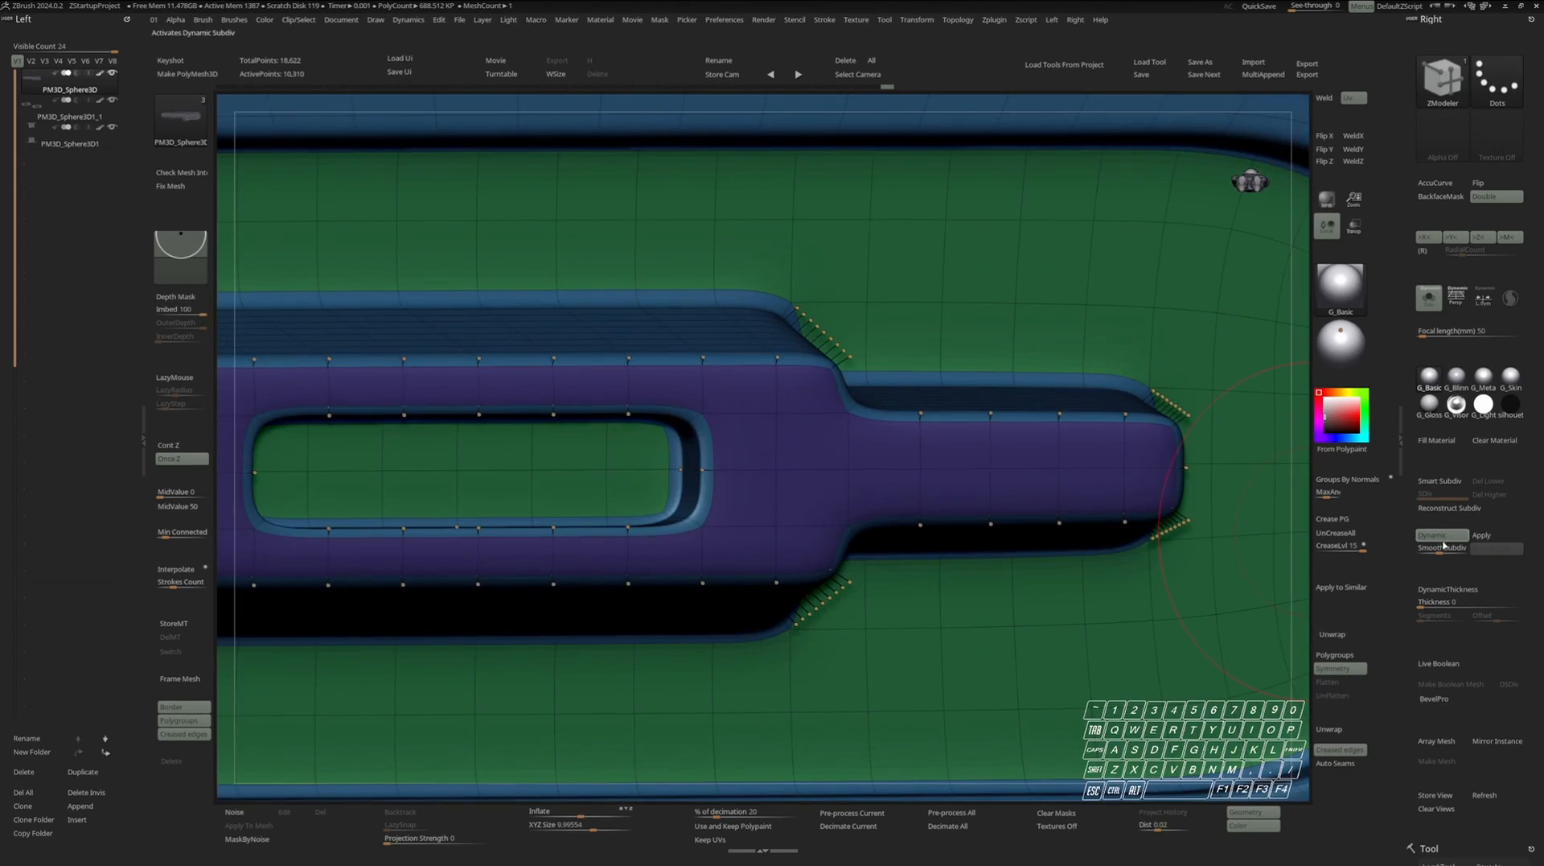
Turn off the dynamic subdivision preview and undo the stray cut across the plug's arm.
{"action": "left_click", "coordinate": [1443, 541]}
{"action": "right_click_drag", "start_coordinate": [976, 475], "coordinate": [994, 472]}
{"action": "left_click", "coordinate": [958, 471], "text": "ctrl+shift"}
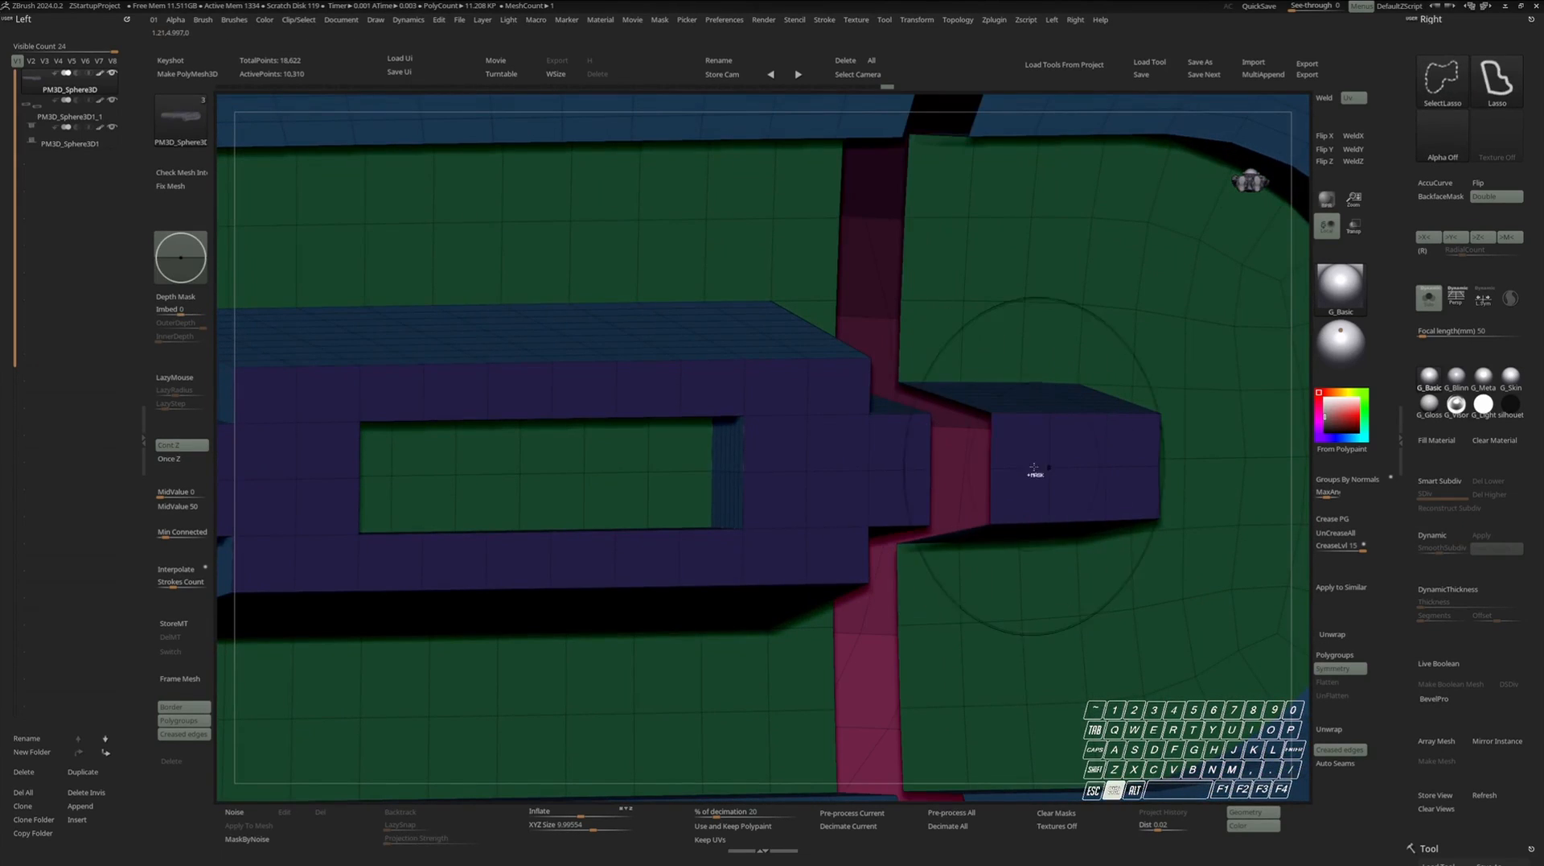
{"action": "key", "text": "ctrl+z"}
Try to isolate the faces of the plug's narrow arms.
{"action": "key", "text": "c"}
{"action": "left_click", "coordinate": [892, 481]}
{"action": "left_click", "coordinate": [830, 482], "text": "ctrl+shift"}
{"action": "right_click_drag", "start_coordinate": [904, 473], "coordinate": [941, 461], "text": "shift"}
{"action": "left_click_drag", "start_coordinate": [1253, 370], "coordinate": [893, 581], "text": "ctrl+shift"}
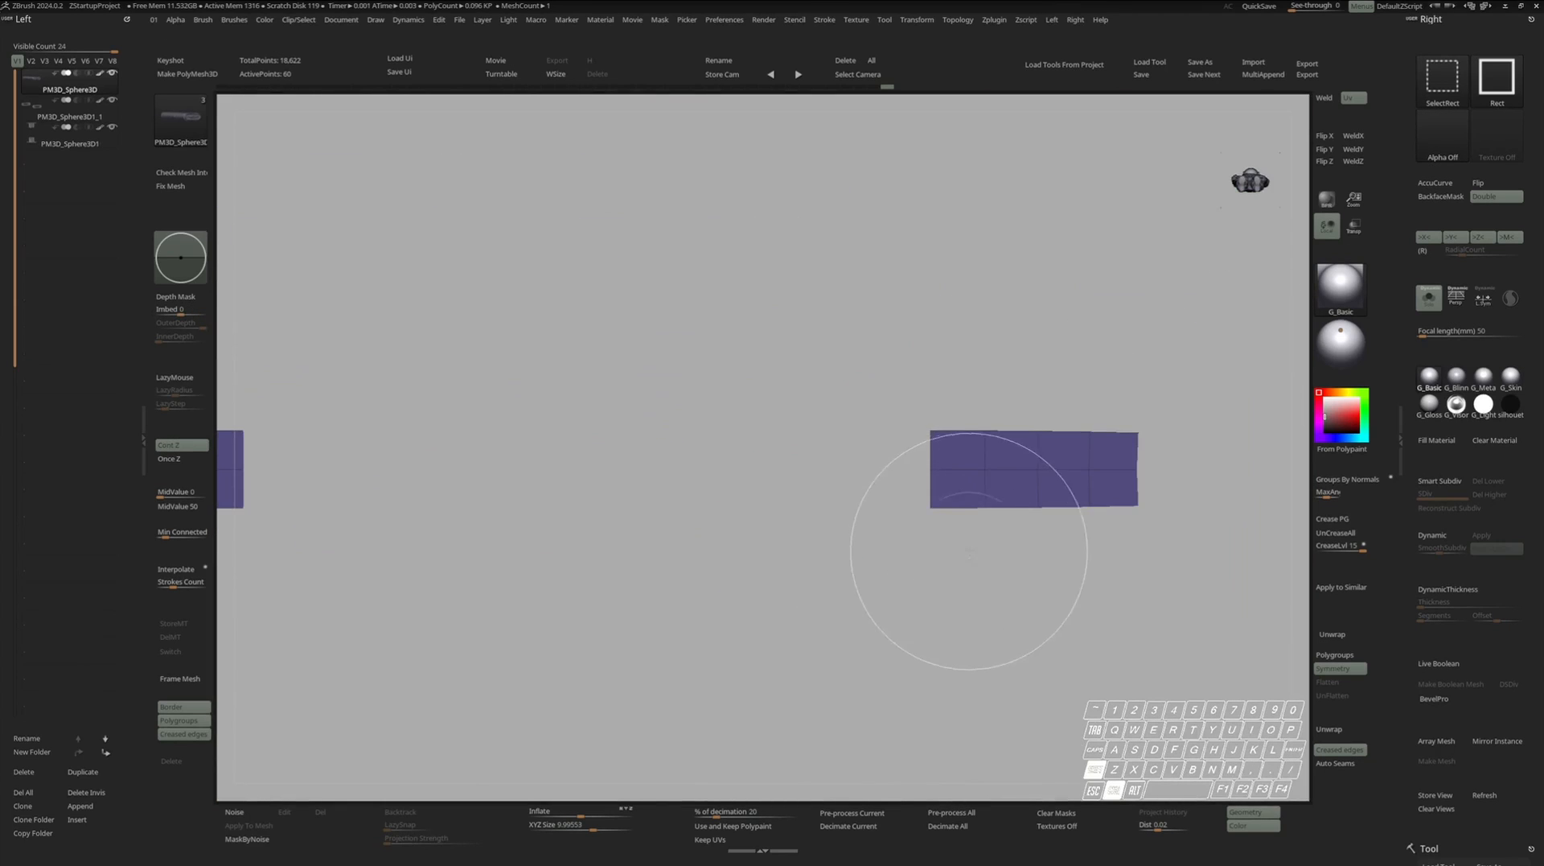
{"action": "left_click", "coordinate": [975, 558], "text": "ctrl+shift"}
{"action": "left_click", "coordinate": [874, 470], "text": "ctrl+shift"}
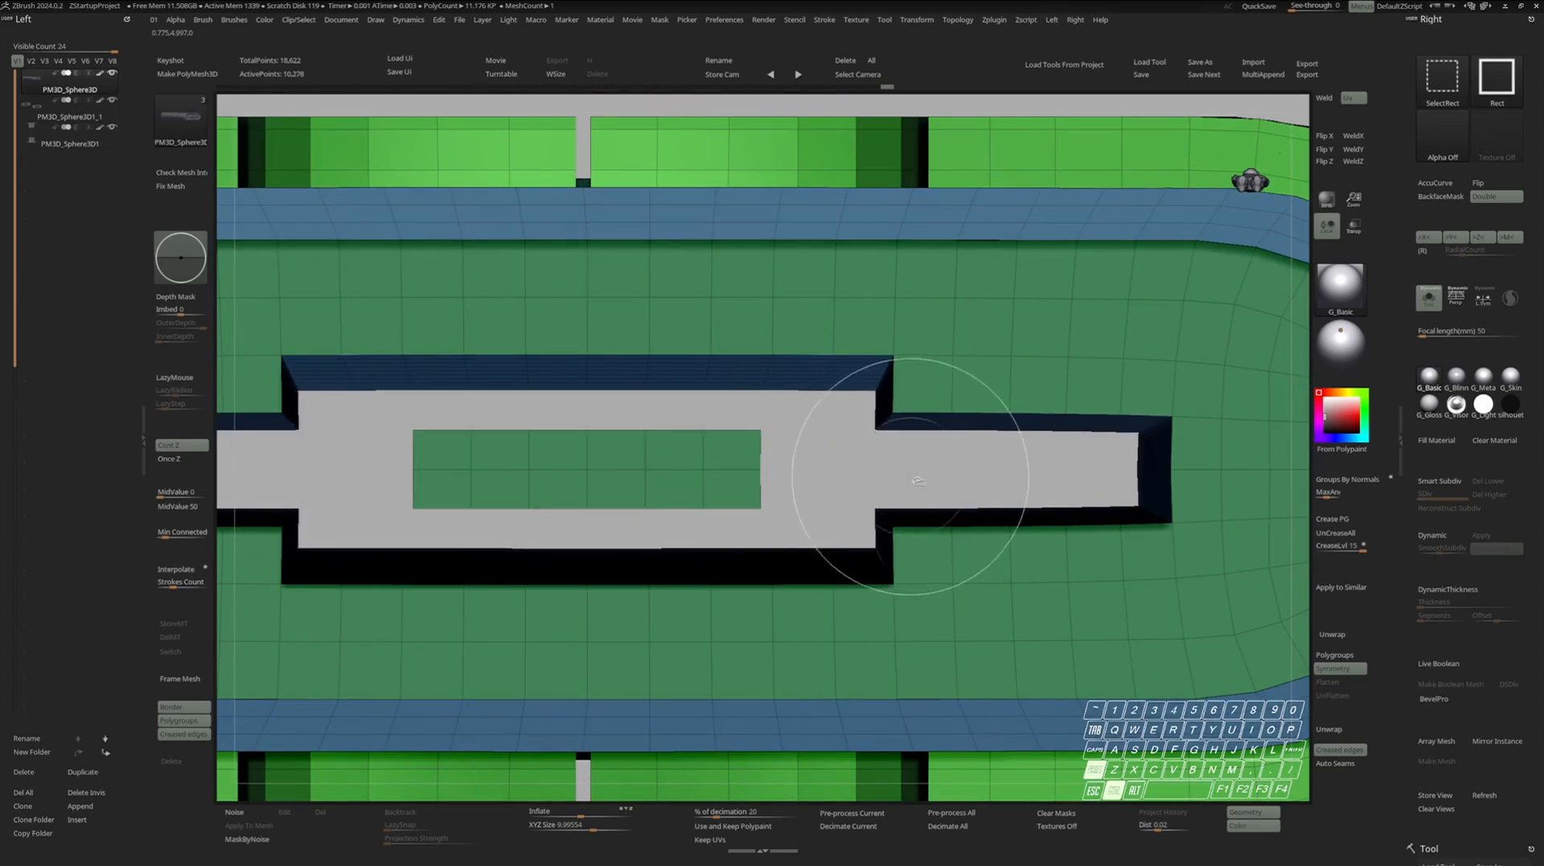
Isolate the faces of the plug's two narrow arms and bevel their centre edges into pointed strips.
{"action": "left_click_drag", "start_coordinate": [914, 477], "coordinate": [941, 487], "text": "ctrl+shift"}
{"action": "right_click_drag", "start_coordinate": [982, 469], "coordinate": [1026, 402], "text": "ctrl"}
{"action": "left_click_drag", "start_coordinate": [1200, 359], "coordinate": [1007, 495], "text": "ctrl+shift"}
{"action": "left_click_drag", "start_coordinate": [905, 568], "coordinate": [903, 570], "text": "ctrl+shift"}
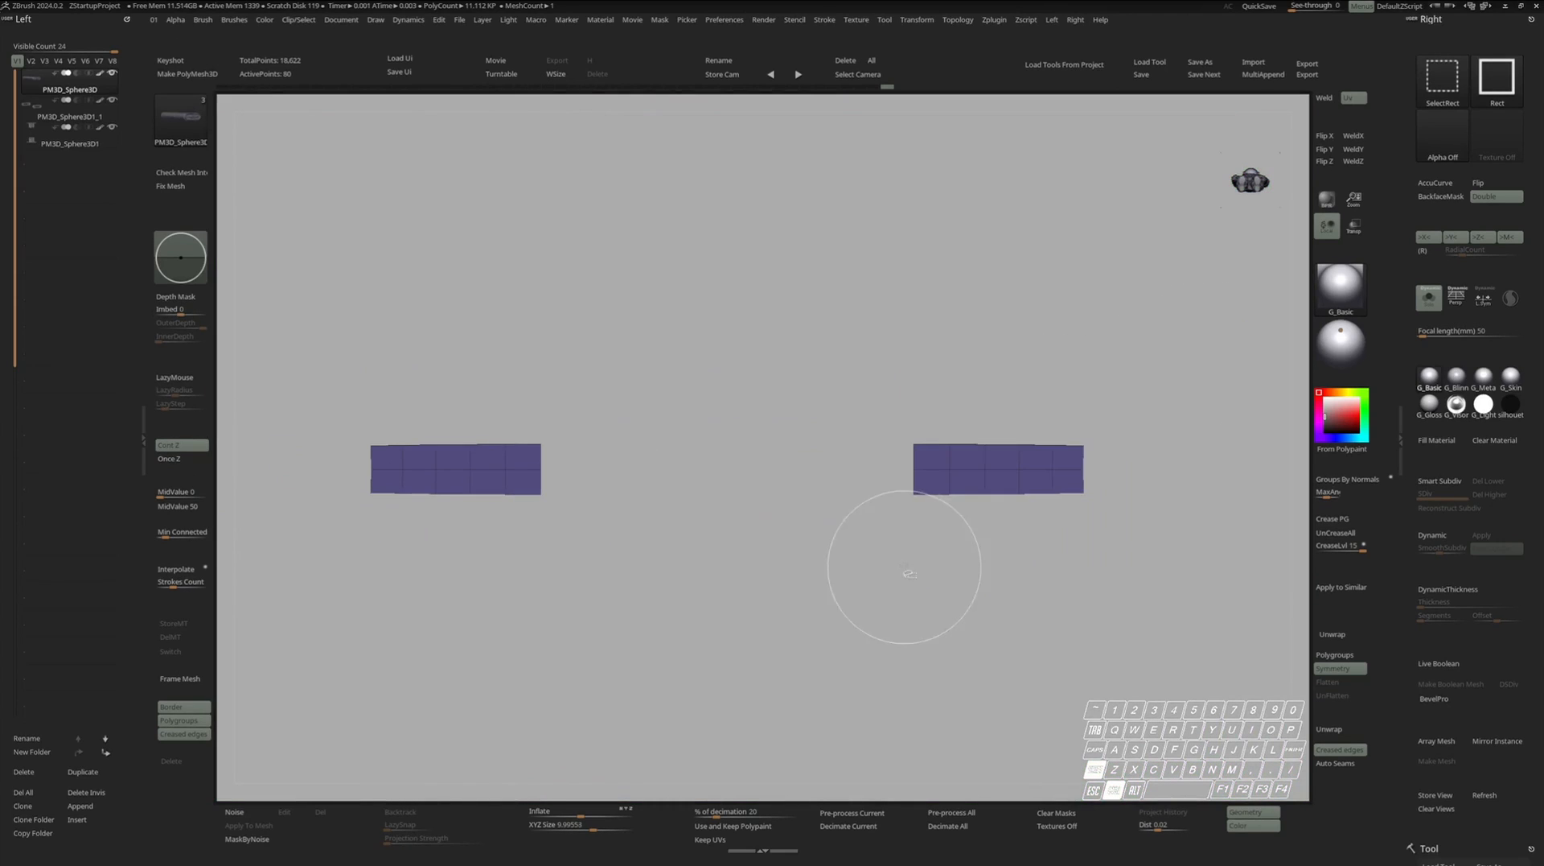
{"action": "right_click_drag", "start_coordinate": [973, 528], "coordinate": [982, 473], "text": "ctrl"}
{"action": "key", "text": "b"}
{"action": "key", "text": "z"}
{"action": "key", "text": "m"}
{"action": "key", "text": "space"}
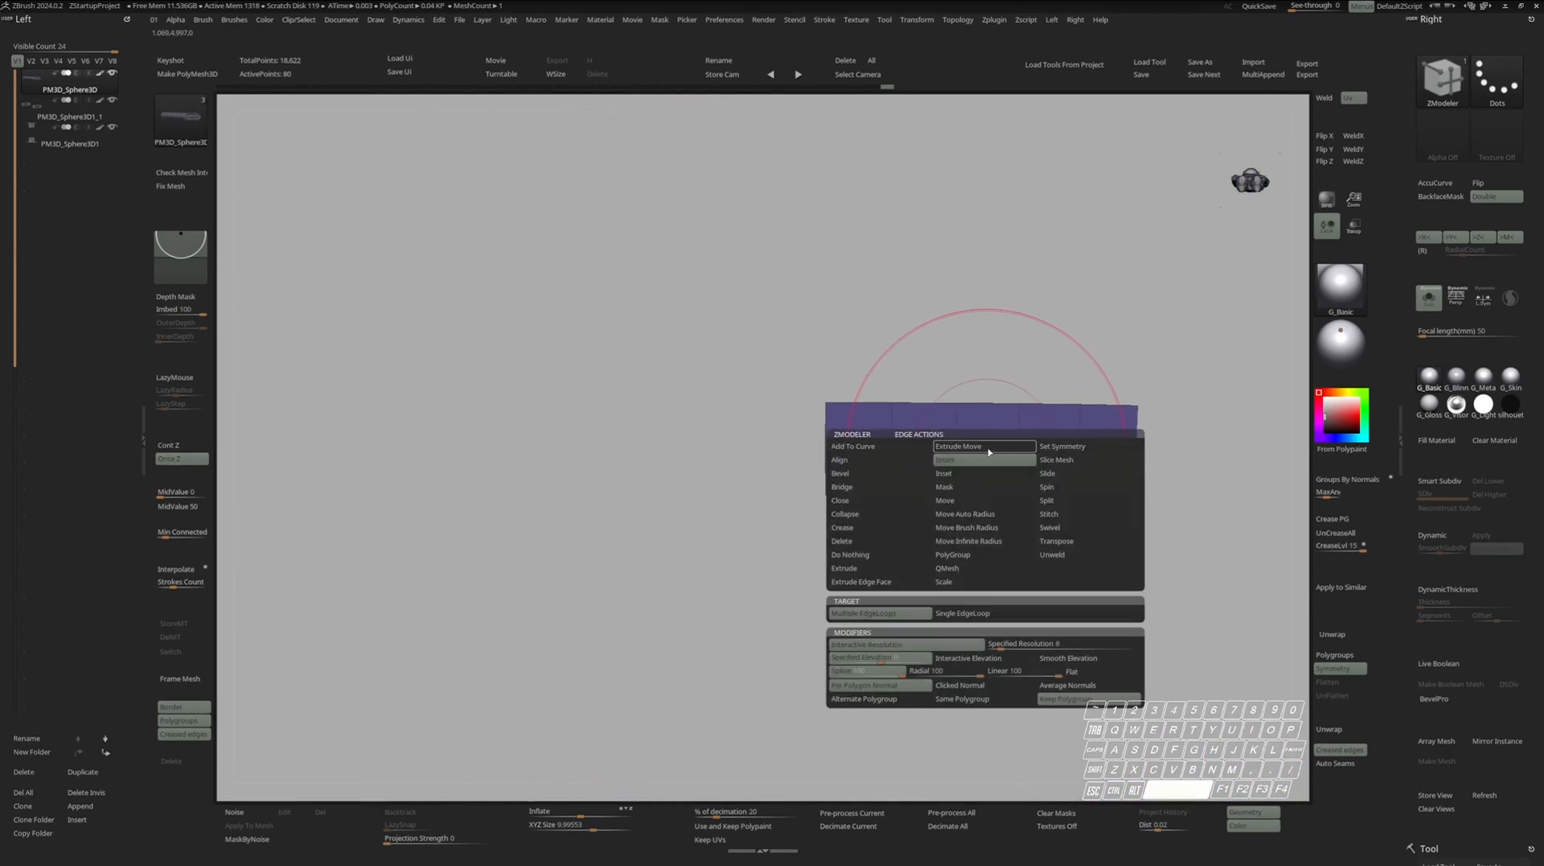
{"action": "left_click", "coordinate": [866, 475]}
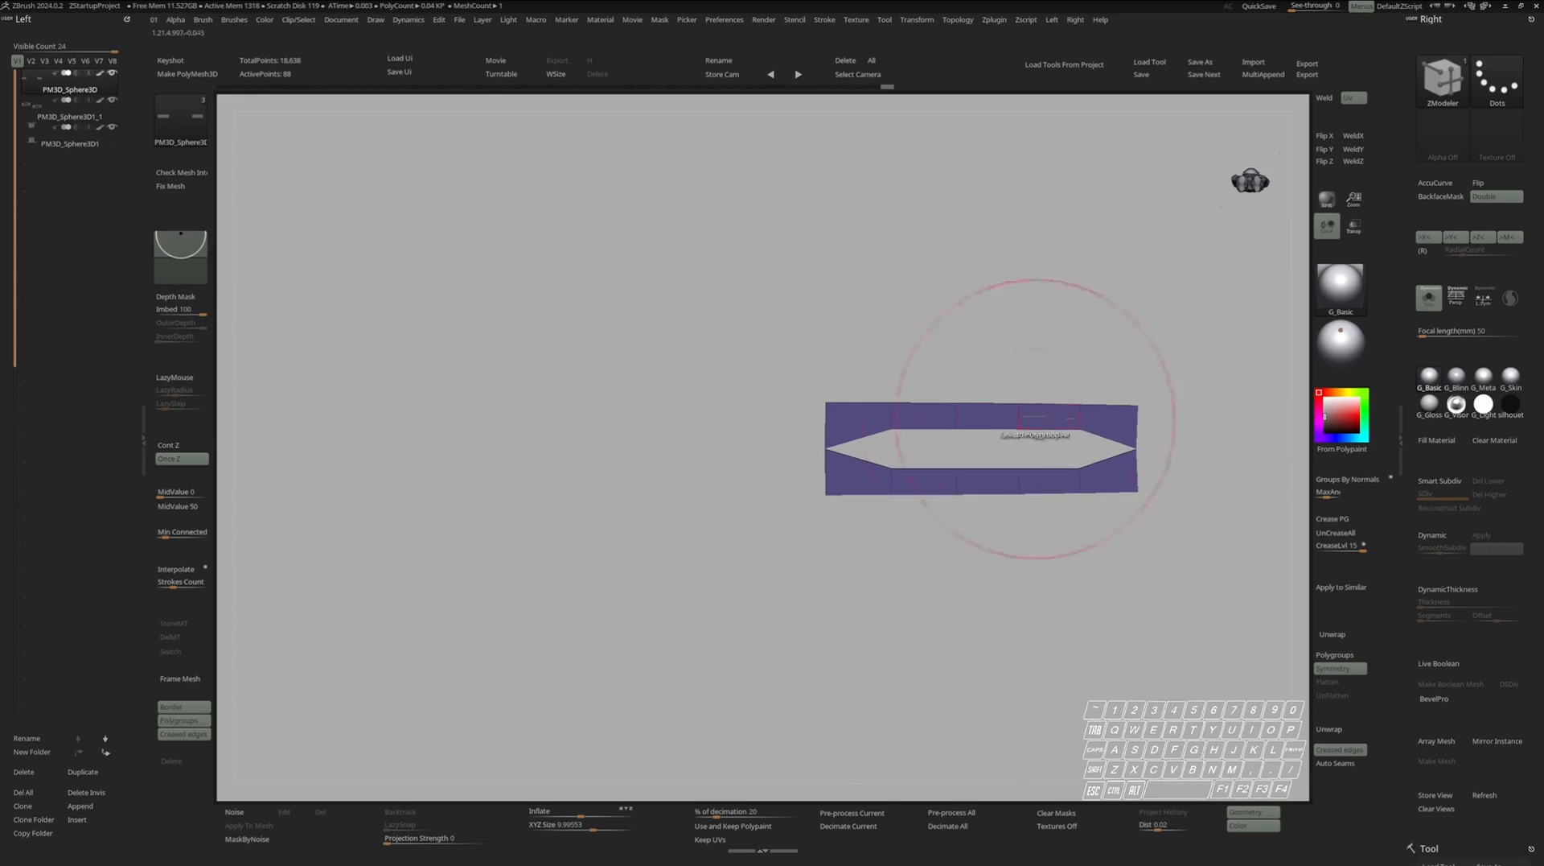
Isolate the rectangular middle sections of the bevelled strips and QMesh them outward into raised blocks on the plug's arms.
{"action": "left_click", "coordinate": [1039, 519], "text": "ctrl+shift"}
{"action": "right_click_drag", "start_coordinate": [1040, 519], "coordinate": [1075, 442], "text": "ctrl"}
{"action": "left_click", "coordinate": [1073, 442], "text": "ctrl+shift"}
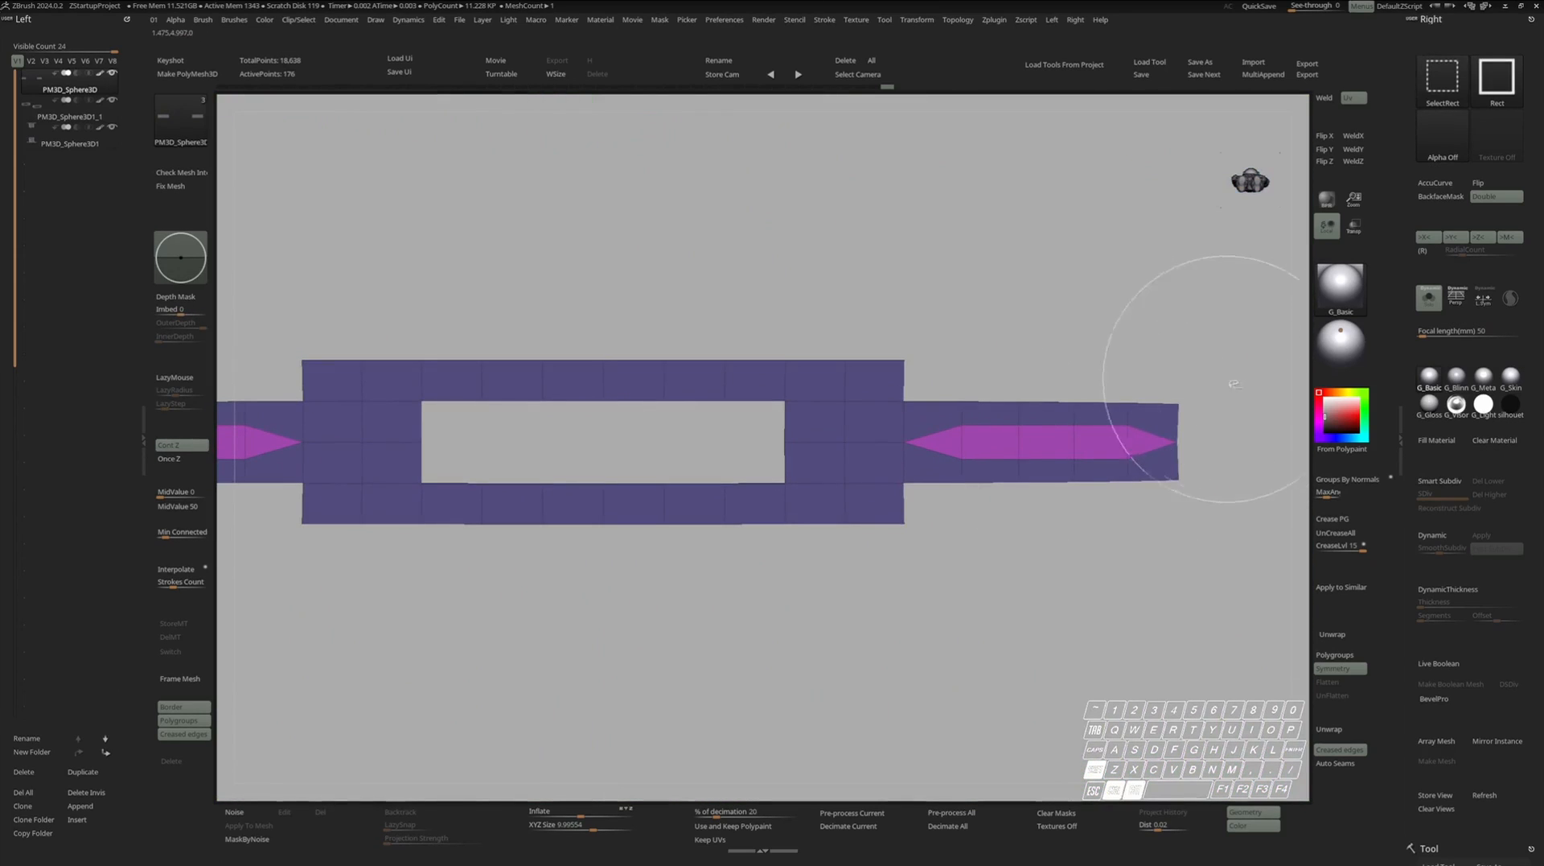
{"action": "left_click_drag", "start_coordinate": [780, 297], "coordinate": [925, 520], "text": "ctrl+alt+shift"}
{"action": "left_click_drag", "start_coordinate": [923, 360], "coordinate": [1186, 410], "text": "ctrl+alt+shift"}
{"action": "left_click_drag", "start_coordinate": [868, 540], "coordinate": [474, 237], "text": "ctrl+alt+shift"}
{"action": "left_click", "coordinate": [1040, 488], "text": "ctrl+shift"}
{"action": "right_click_drag", "start_coordinate": [1041, 489], "coordinate": [1012, 452], "text": "ctrl"}
{"action": "left_click_drag", "start_coordinate": [1012, 452], "coordinate": [1032, 450]}
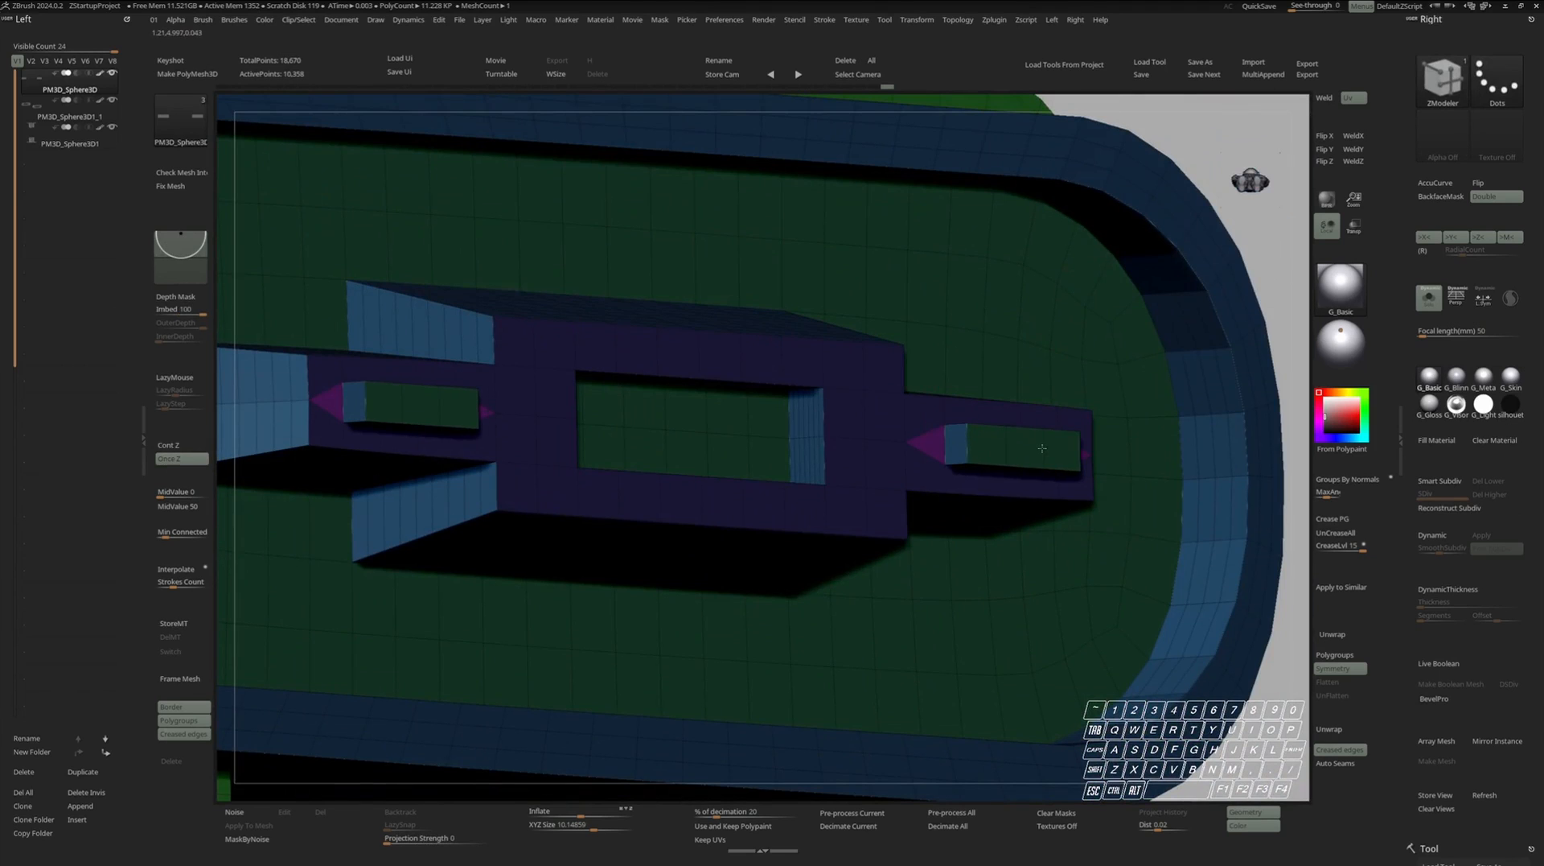
{"action": "right_click_drag", "start_coordinate": [1042, 448], "coordinate": [966, 465]}
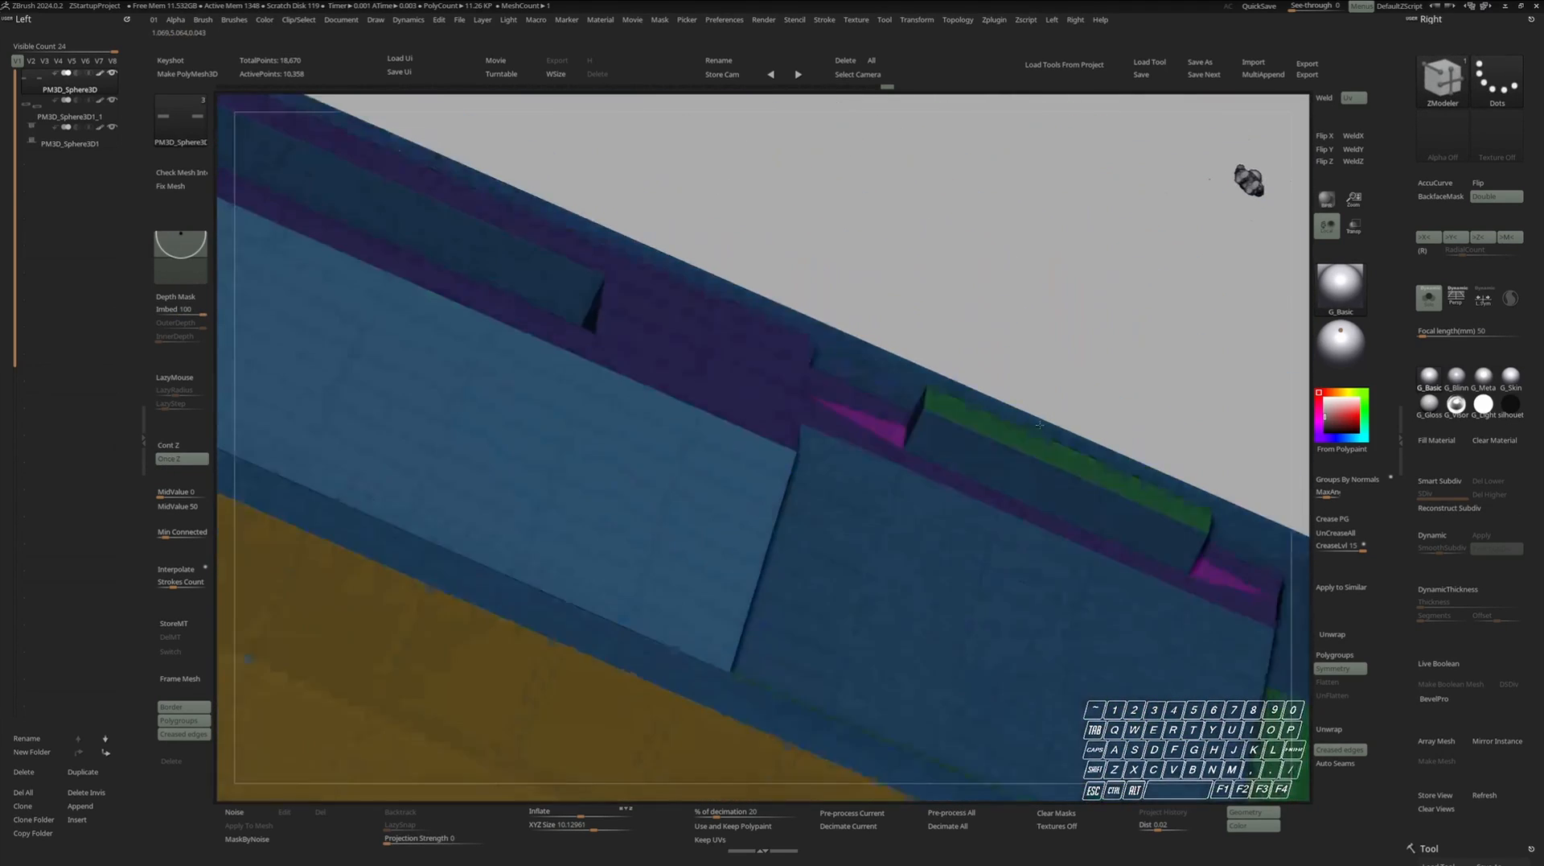
Remove the supporting edge loops from the plug's side walls and insert a centre edge loop along the raised blocks.
{"action": "right_click_drag", "start_coordinate": [1005, 477], "coordinate": [1015, 465]}
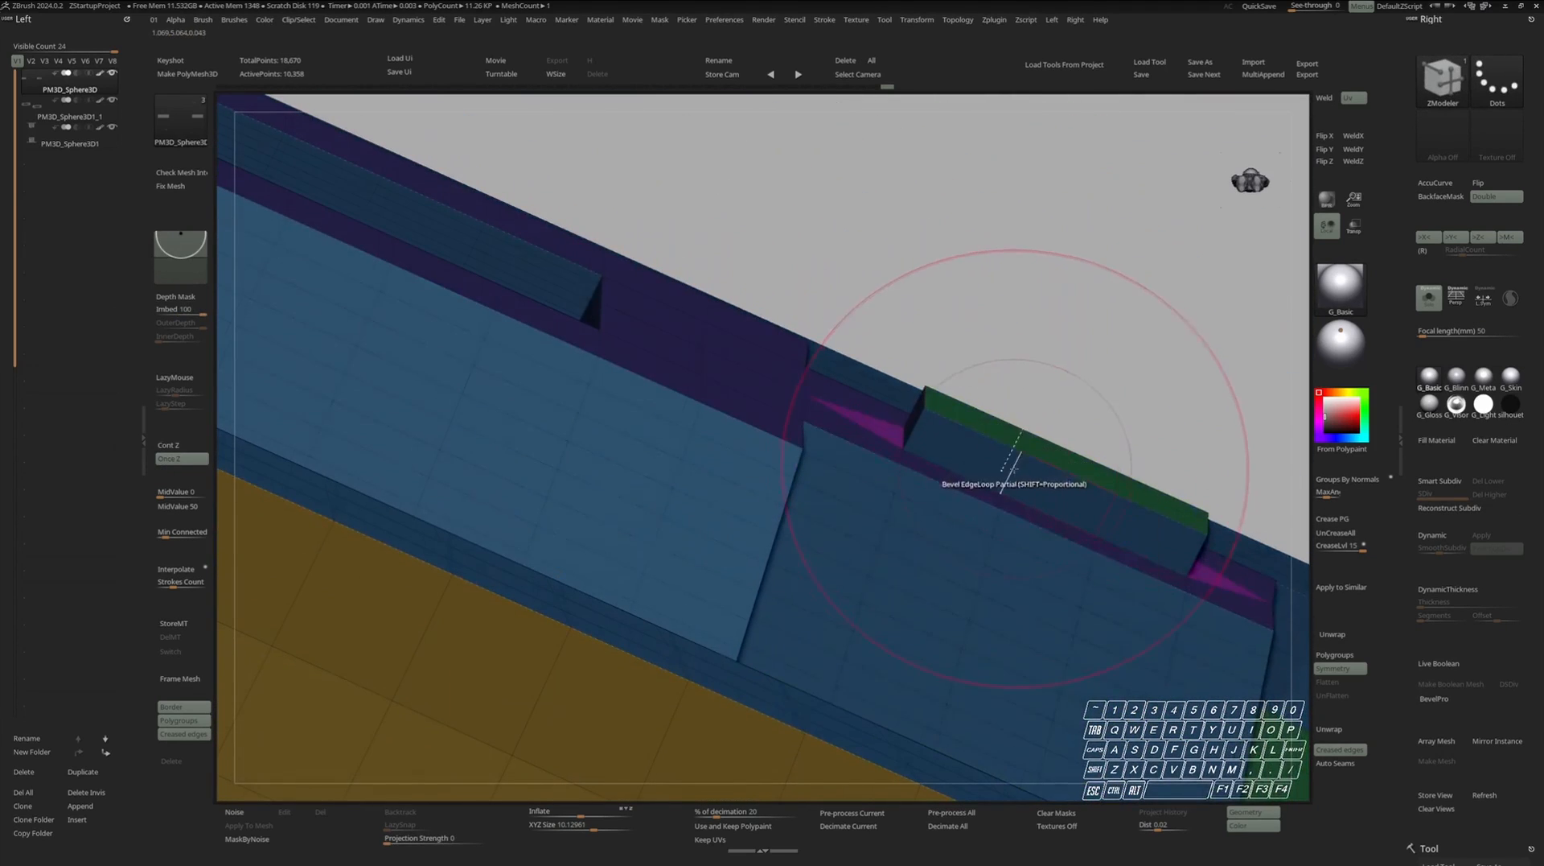
{"action": "key", "text": "space"}
{"action": "left_click", "coordinate": [900, 631]}
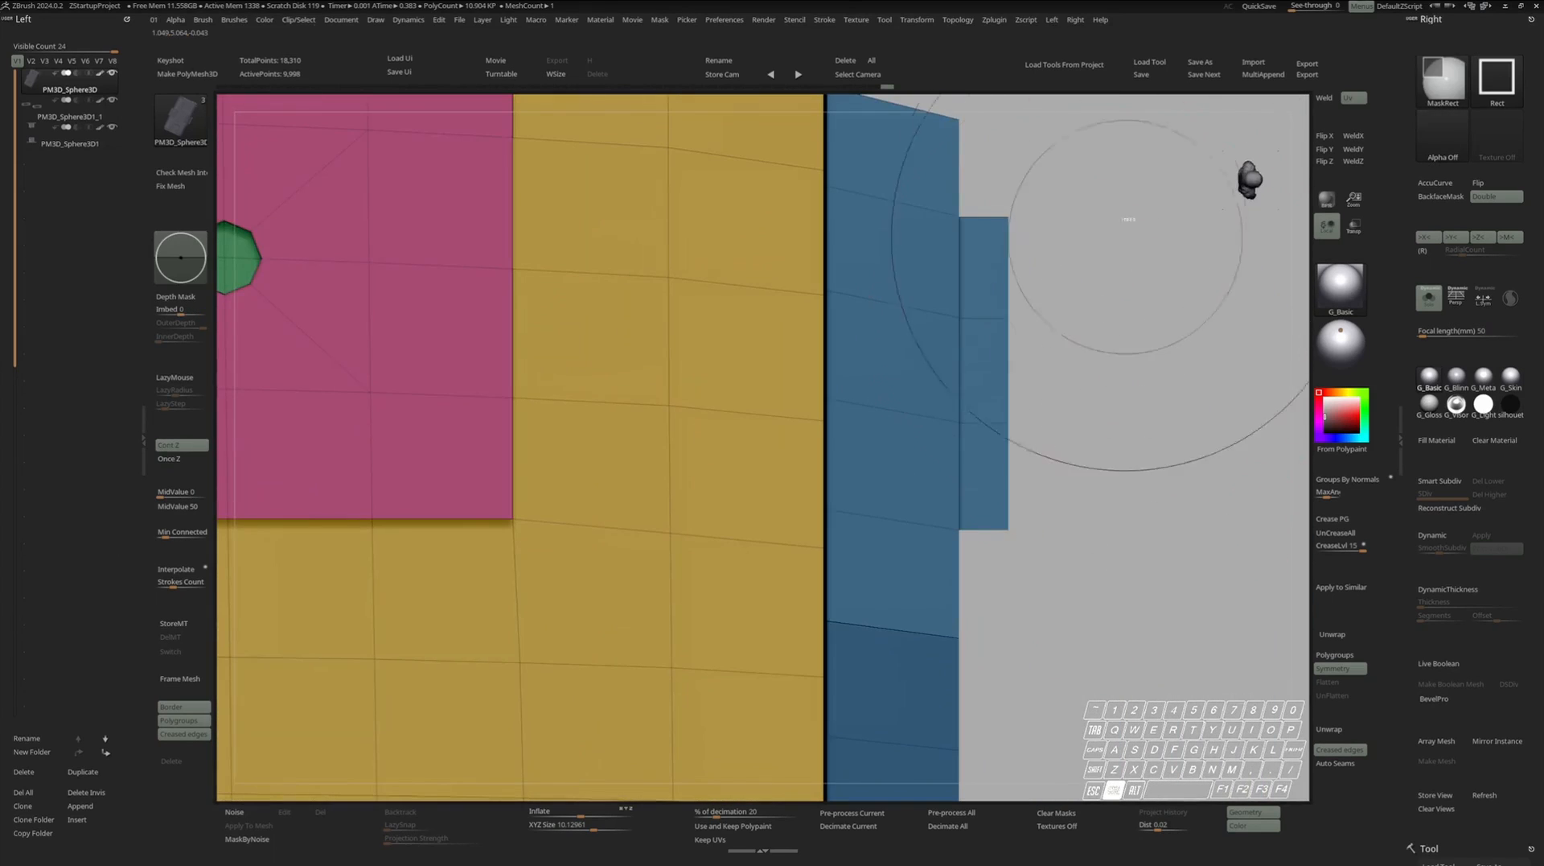
Scale down the outer faces of the raised blocks with the gizmo so their sides and ends slope, and clear the mask.
{"action": "key", "text": "space"}
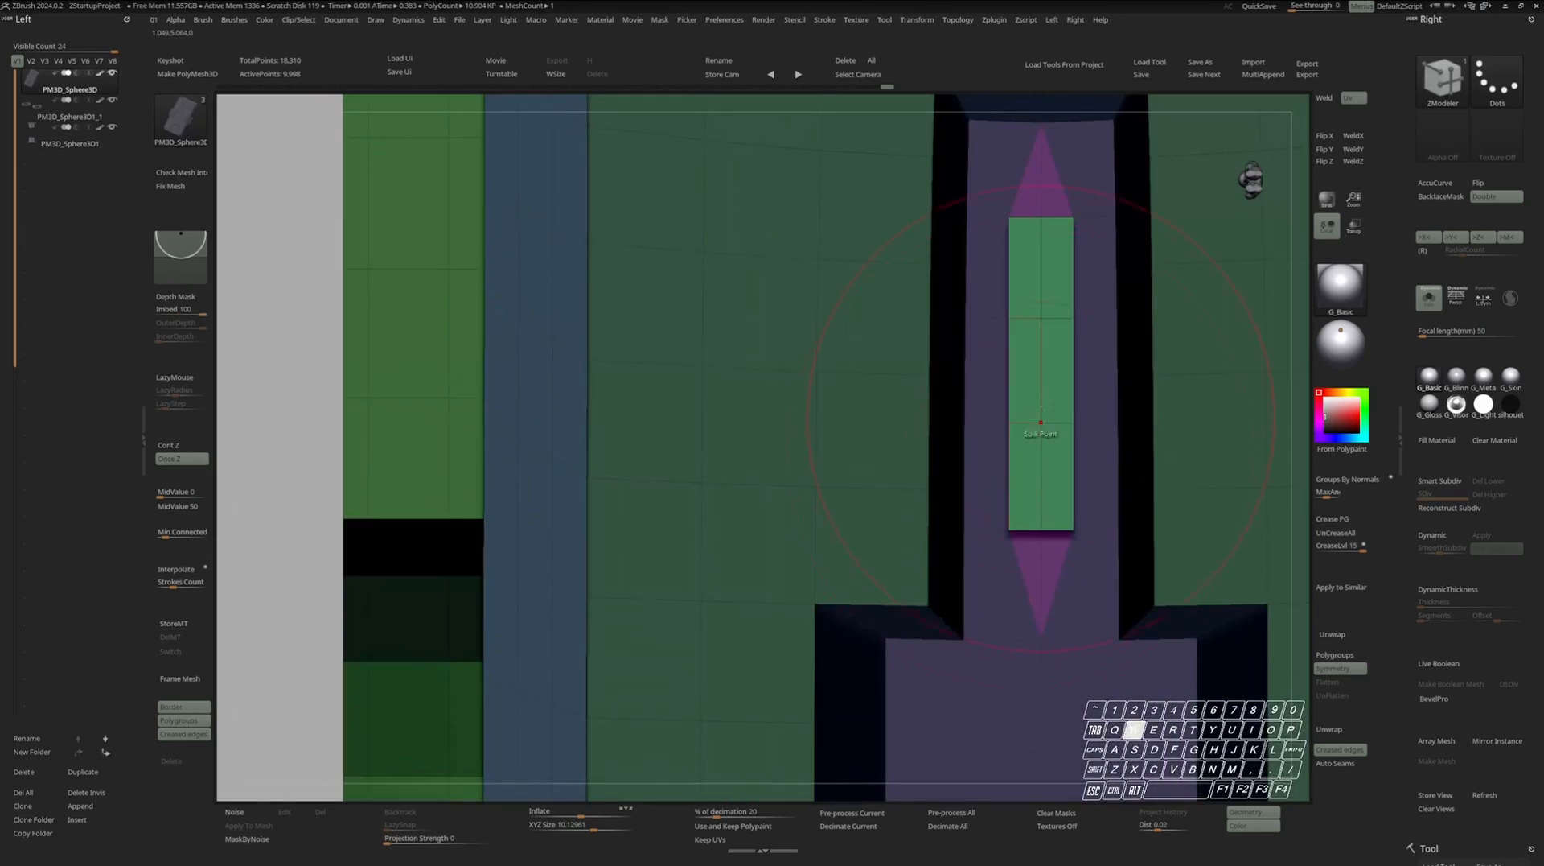
{"action": "key", "text": "w"}
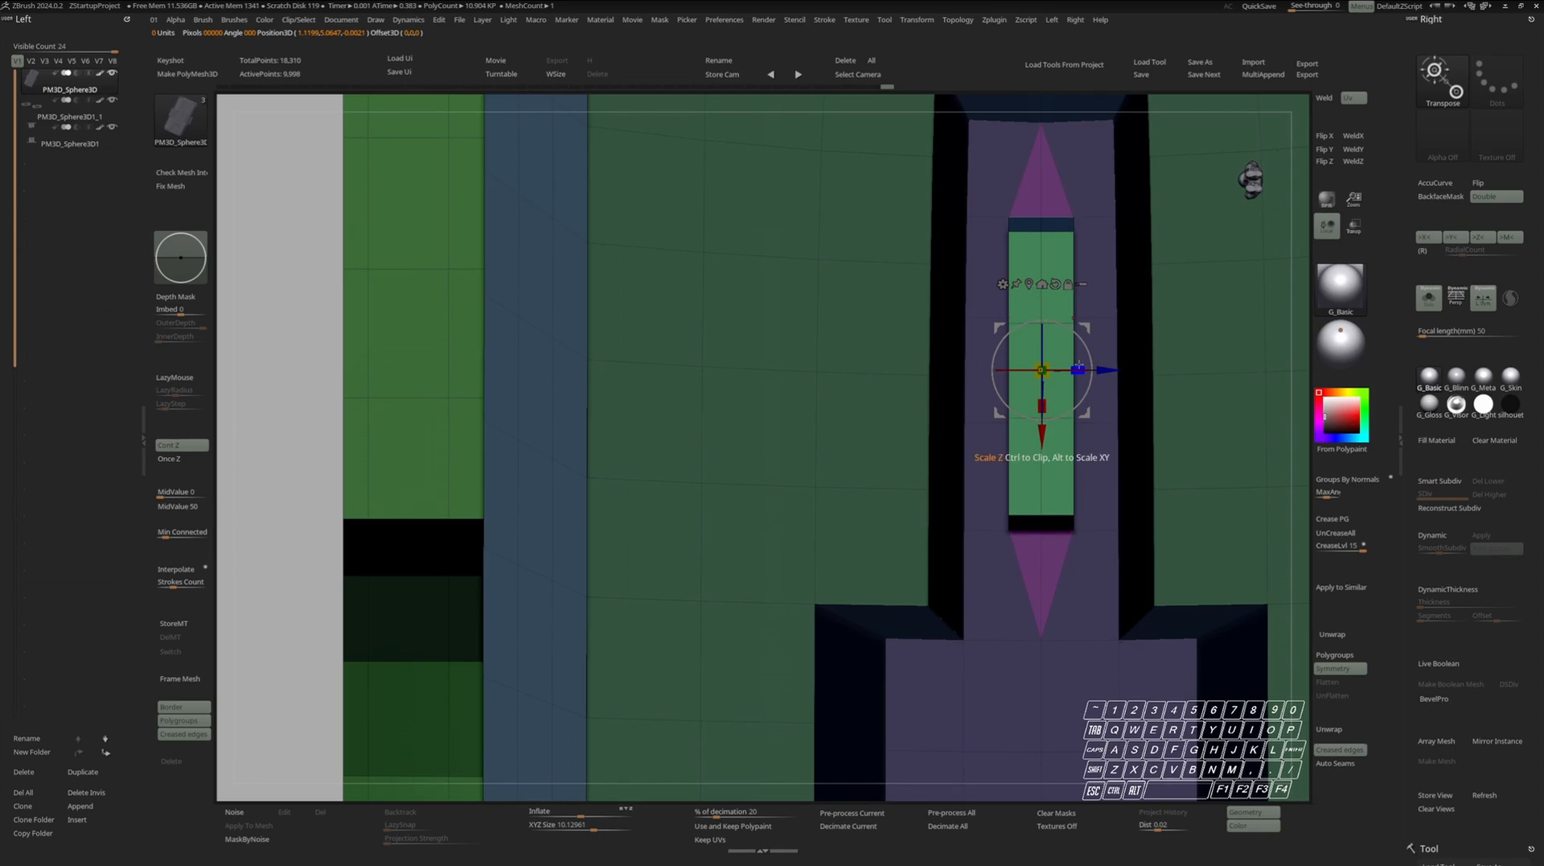
{"action": "key", "text": "q"}
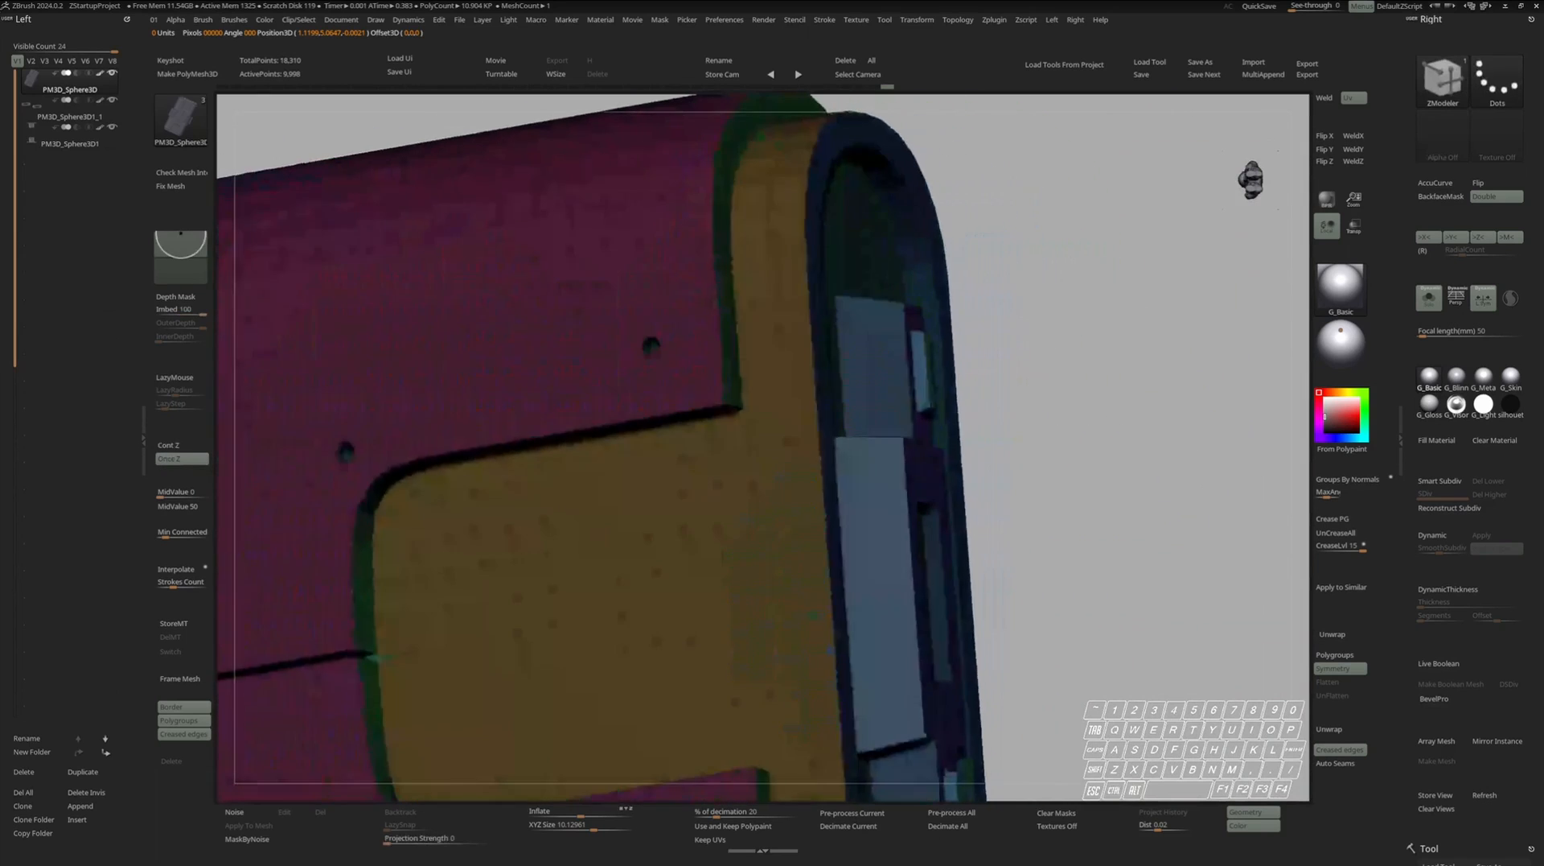
{"action": "mouse_move", "coordinate": [973, 426]}
{"action": "right_mouse_down"}
{"action": "mouse_move", "coordinate": [853, 435]}
{"action": "mouse_move", "coordinate": [984, 421]}
{"action": "right_mouse_up"}
{"action": "right_click_drag", "start_coordinate": [1069, 398], "coordinate": [954, 468], "text": "alt"}
{"action": "key", "text": "w"}
{"action": "left_click_drag", "start_coordinate": [917, 432], "coordinate": [917, 426]}
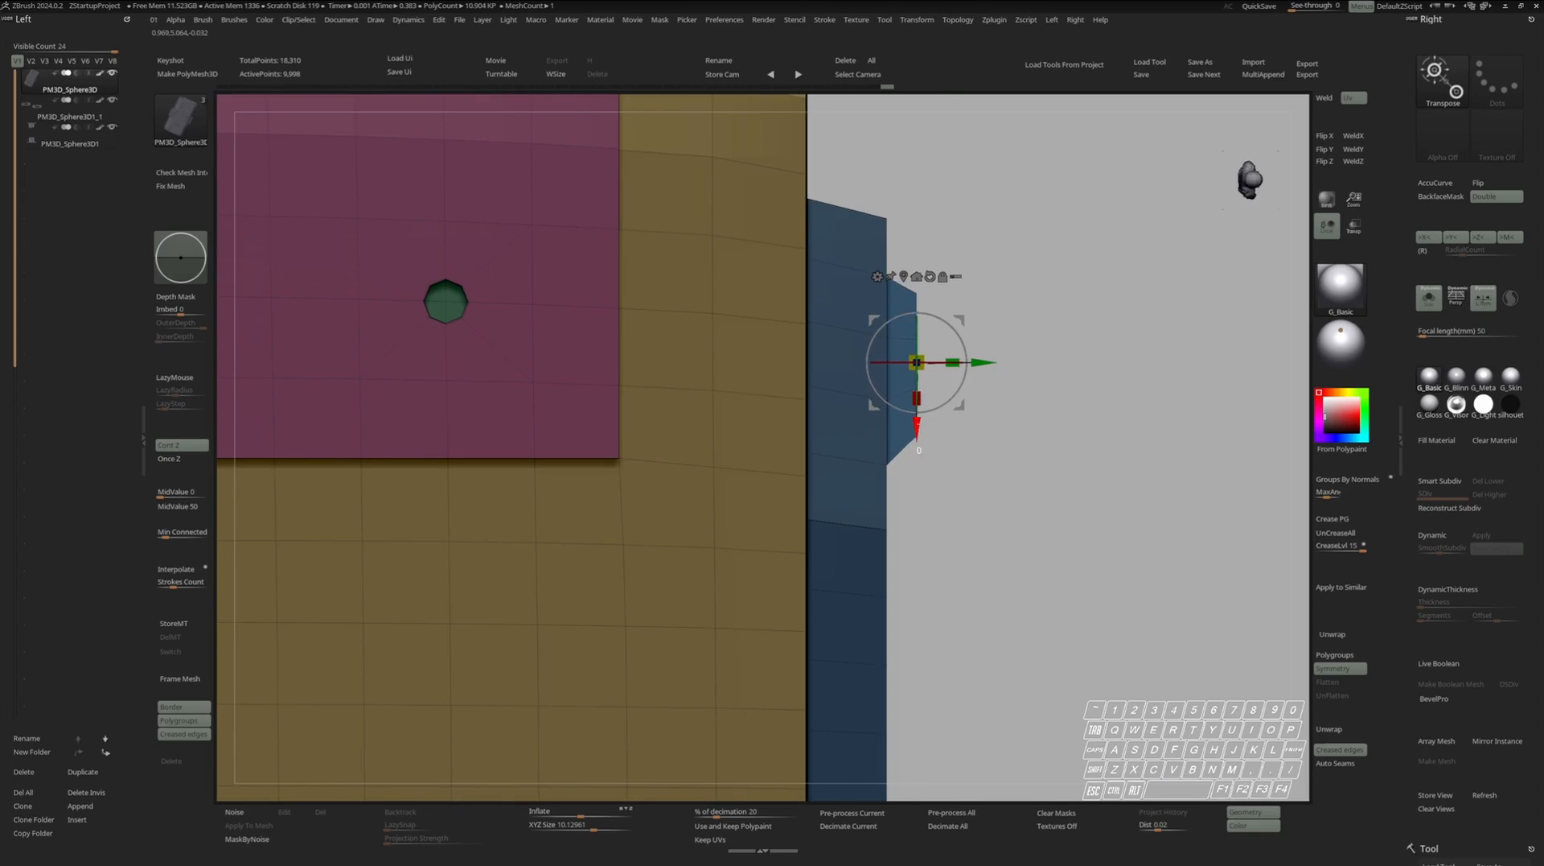
{"action": "mouse_move", "coordinate": [1074, 439]}
{"action": "right_mouse_down"}
{"action": "mouse_move", "coordinate": [975, 440]}
{"action": "mouse_move", "coordinate": [913, 378]}
{"action": "mouse_move", "coordinate": [933, 338]}
{"action": "right_mouse_up"}
{"action": "key", "text": "q"}
{"action": "left_click_drag", "start_coordinate": [1207, 312], "coordinate": [1234, 346], "text": "ctrl"}
Give the outer faces of the raised blocks their own polygroup and inset them using the Polygroup All target.
{"action": "mouse_move", "coordinate": [925, 373]}
{"action": "right_mouse_down", "text": "ctrl"}
{"action": "mouse_move", "coordinate": [987, 469]}
{"action": "mouse_move", "coordinate": [978, 406]}
{"action": "mouse_move", "coordinate": [1173, 342]}
{"action": "mouse_move", "coordinate": [1155, 336]}
{"action": "right_mouse_up", "text": "ctrl"}
{"action": "left_click_drag", "start_coordinate": [1142, 317], "coordinate": [1057, 476], "text": "ctrl"}
{"action": "left_click", "coordinate": [1128, 435], "text": "ctrl+shift"}
{"action": "right_click_drag", "start_coordinate": [941, 362], "coordinate": [880, 483], "text": "ctrl"}
{"action": "key", "text": "space"}
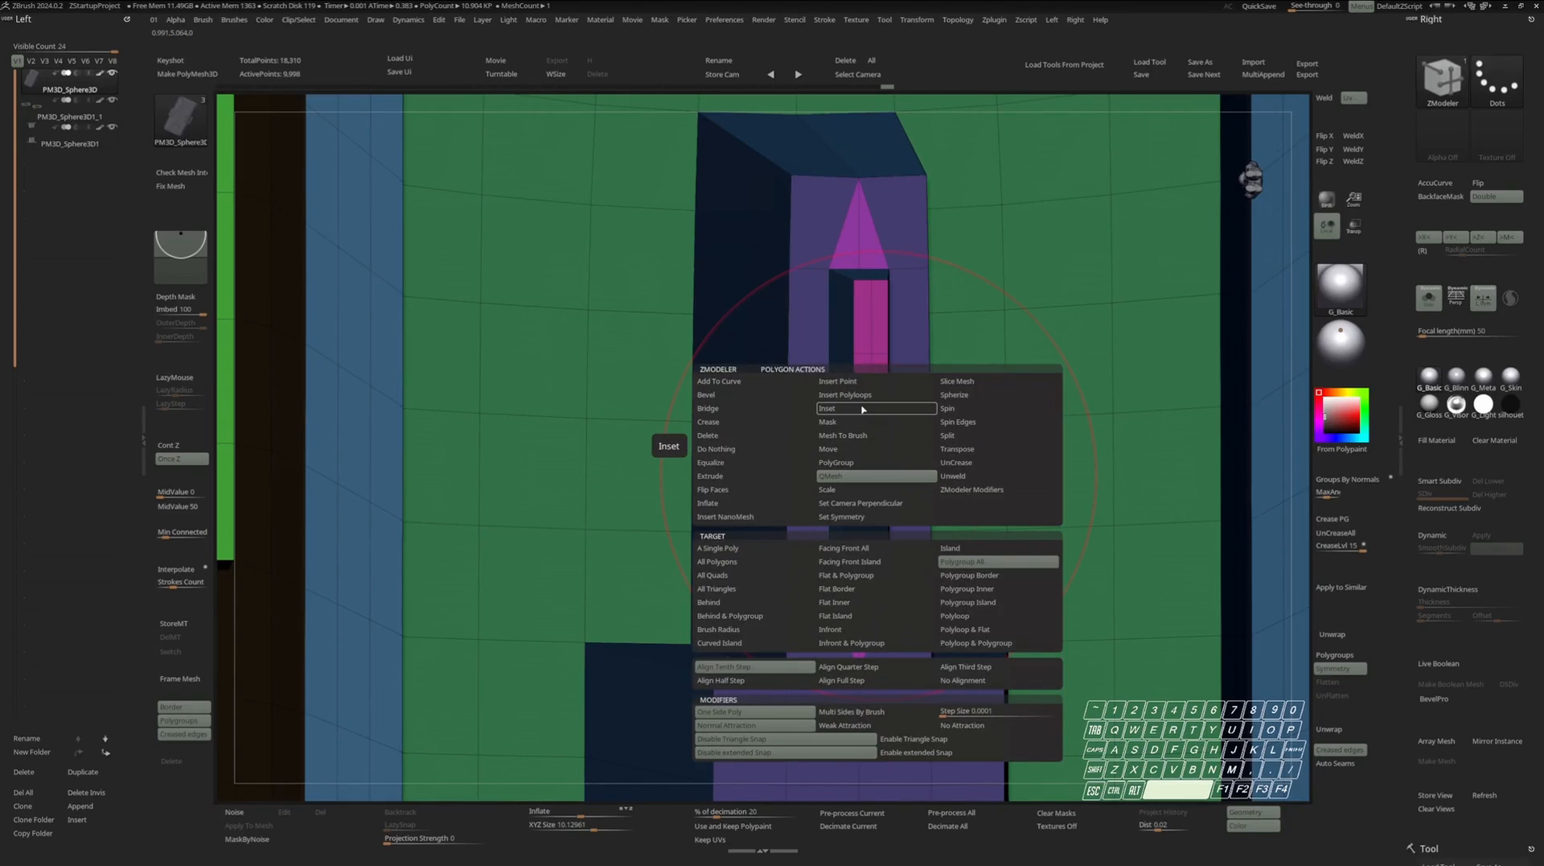
{"action": "left_click", "coordinate": [859, 411]}
{"action": "right_click_drag", "start_coordinate": [868, 402], "coordinate": [868, 458], "text": "ctrl"}
{"action": "left_click_drag", "start_coordinate": [871, 489], "coordinate": [869, 484]}
{"action": "right_click_drag", "start_coordinate": [850, 504], "coordinate": [870, 513]}
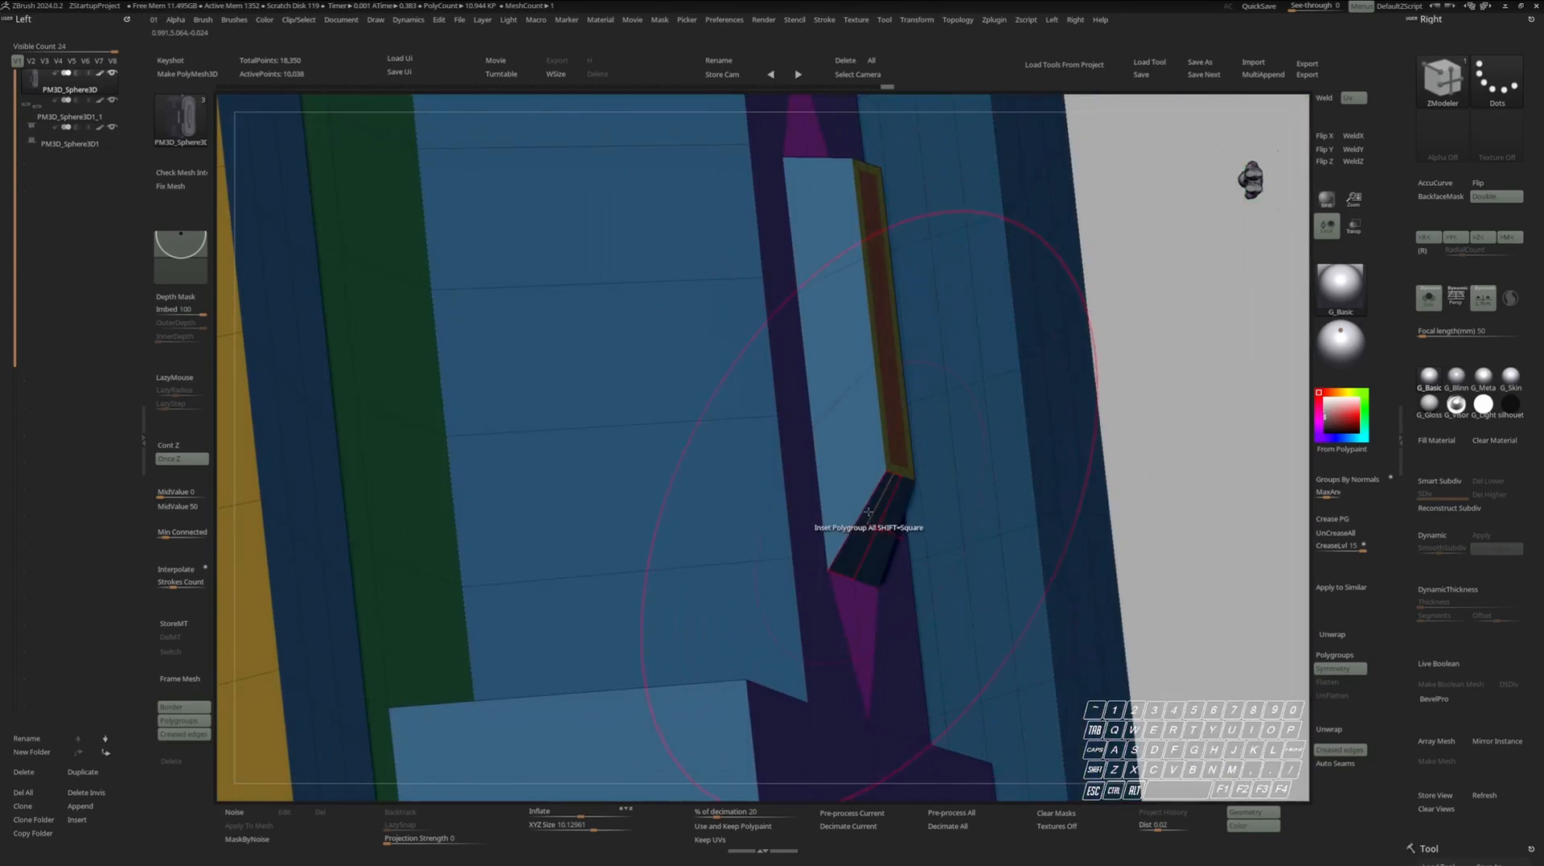
Insert multiple supporting edge loops around the sloped sides of the raised blocks on the plug's arms.
{"action": "key", "text": "space"}
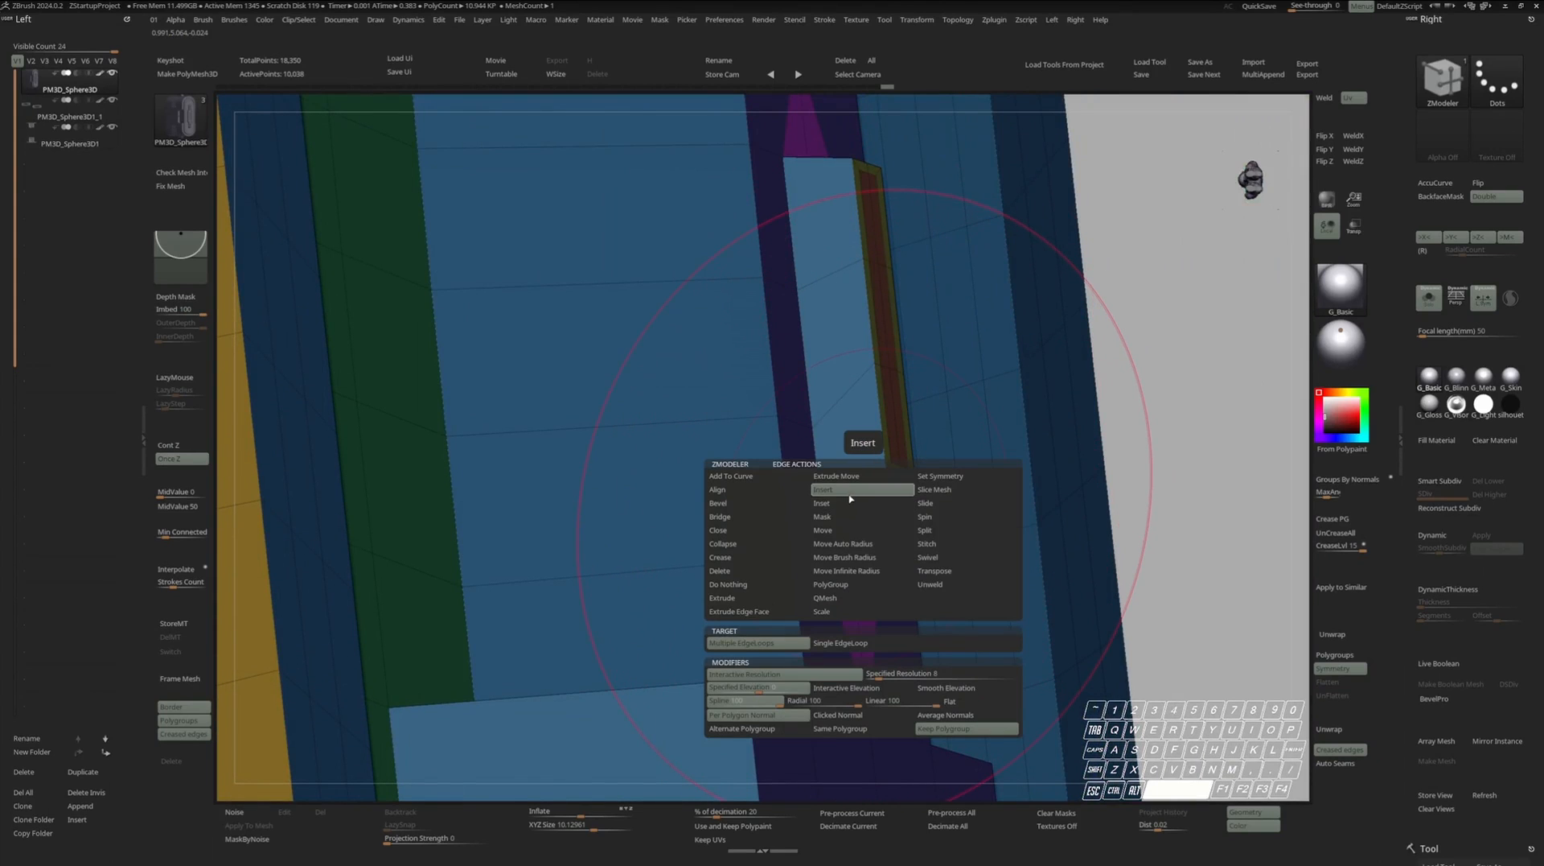
{"action": "right_click_drag", "start_coordinate": [958, 438], "coordinate": [772, 414]}
{"action": "right_click_drag", "start_coordinate": [883, 368], "coordinate": [891, 412], "text": "ctrl"}
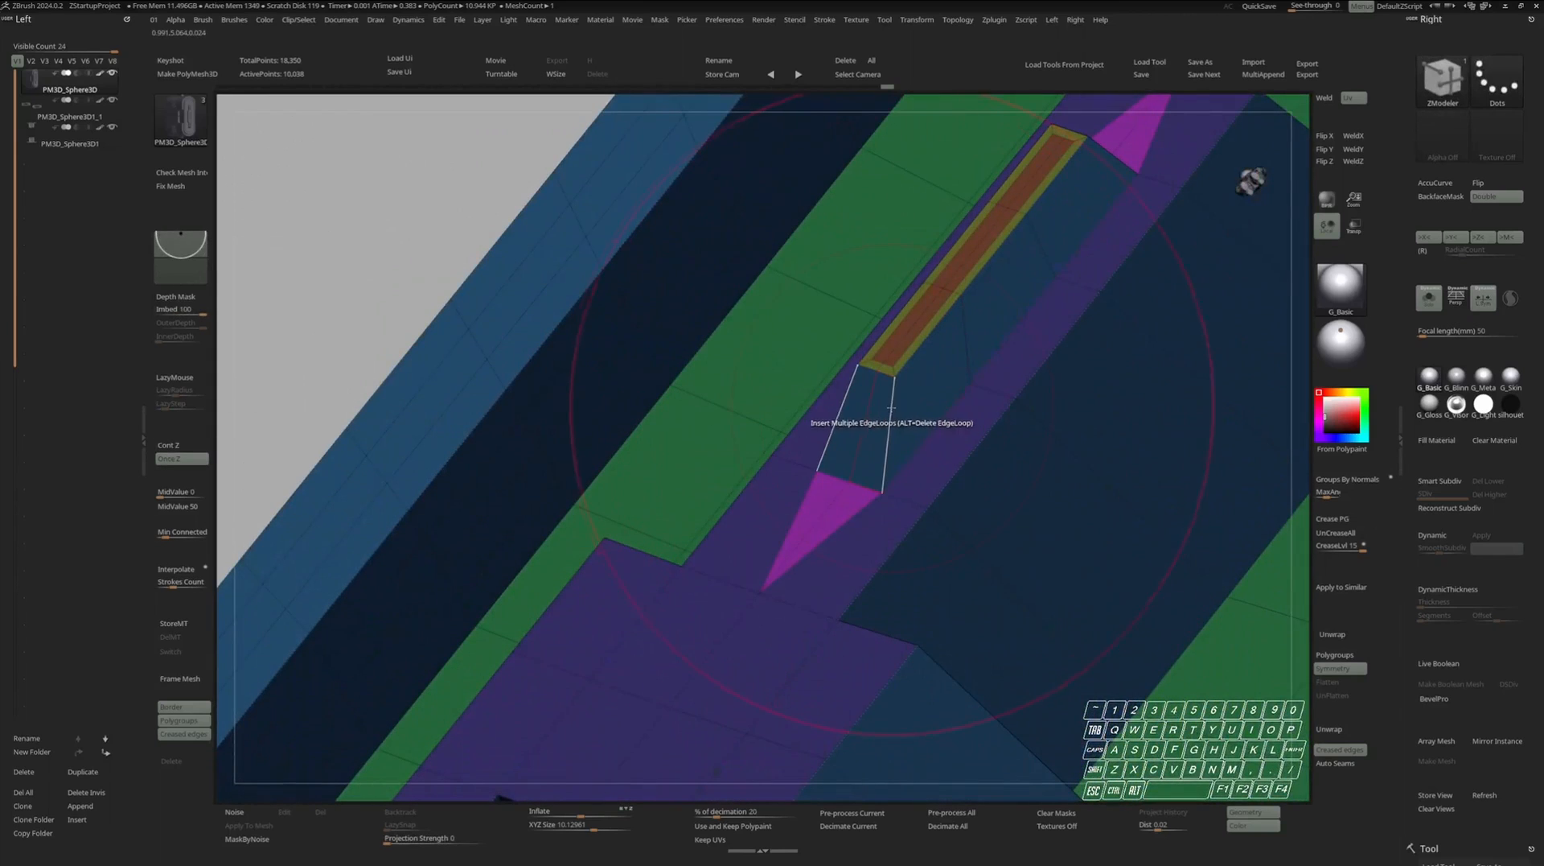
{"action": "key", "text": "space"}
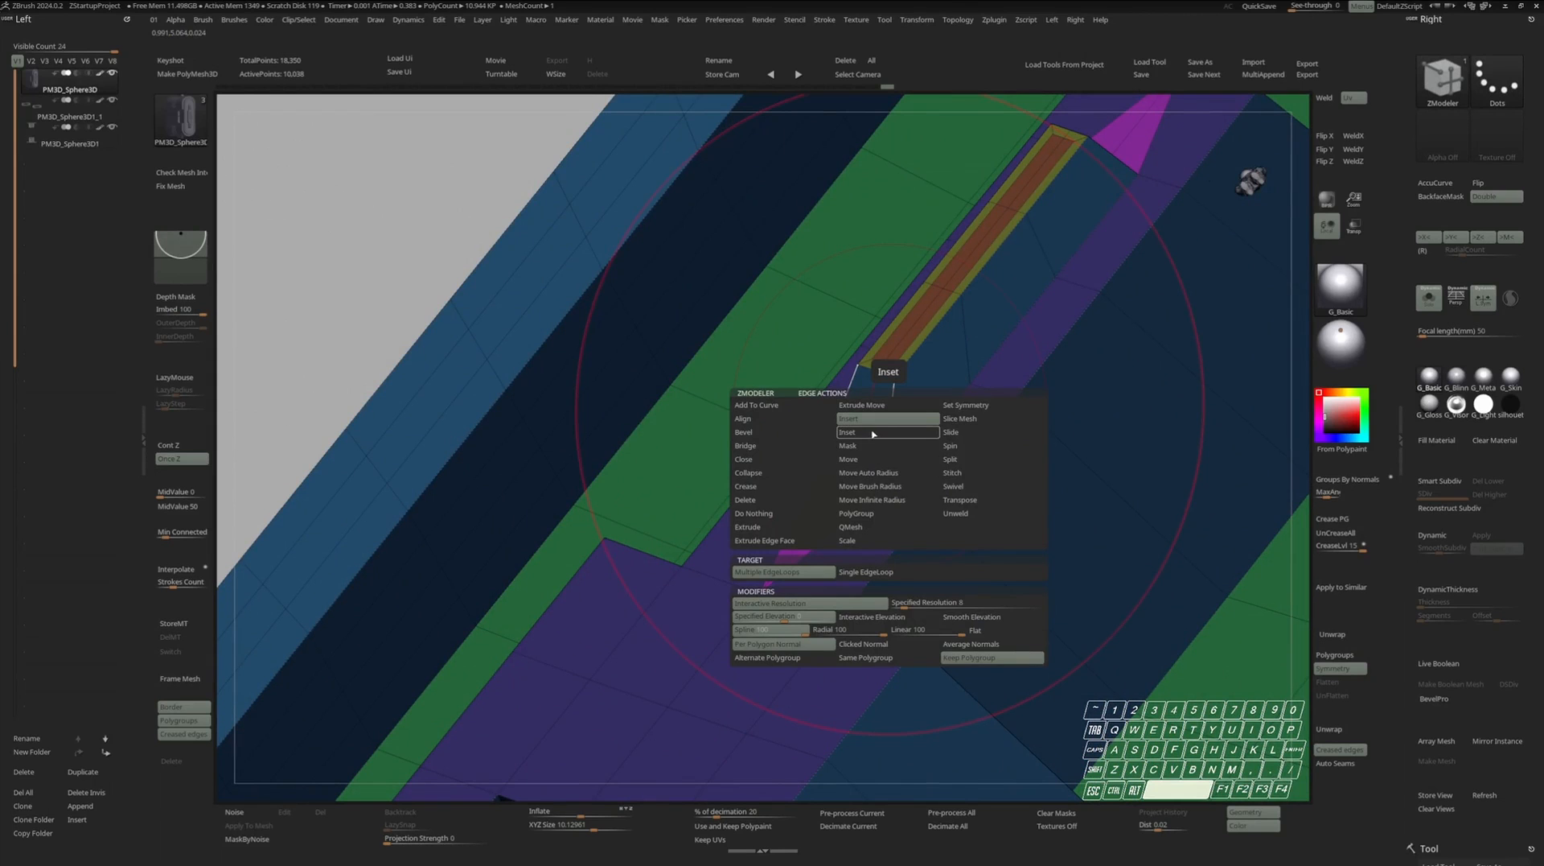
{"action": "left_click", "coordinate": [874, 434]}
{"action": "right_click_drag", "start_coordinate": [900, 390], "coordinate": [828, 378], "text": "ctrl"}
{"action": "right_click_drag", "start_coordinate": [829, 378], "coordinate": [917, 426]}
{"action": "right_click_drag", "start_coordinate": [917, 427], "coordinate": [772, 474], "text": "ctrl"}
{"action": "mouse_move", "coordinate": [894, 460]}
{"action": "right_mouse_down"}
{"action": "mouse_move", "coordinate": [910, 441]}
{"action": "mouse_move", "coordinate": [756, 459]}
{"action": "mouse_move", "coordinate": [908, 466]}
{"action": "right_mouse_up"}
Isolate the floor of the plug's central pocket and give it its own polygroup.
{"action": "left_click", "coordinate": [907, 443], "text": "ctrl+shift"}
{"action": "key", "text": "ctrl+space"}
{"action": "left_click", "coordinate": [895, 467], "text": "ctrl"}
{"action": "mouse_move", "coordinate": [841, 370]}
{"action": "left_mouse_down", "text": "ctrl"}
{"action": "mouse_move", "coordinate": [873, 348]}
{"action": "mouse_move", "coordinate": [854, 729]}
{"action": "mouse_move", "coordinate": [850, 716]}
{"action": "left_mouse_up", "text": "ctrl"}
{"action": "left_click", "coordinate": [913, 575], "text": "ctrl+shift"}
Inset the pocket floor and extrude its narrow centre inward to form a slot, using the Polygroup All target.
{"action": "right_click_drag", "start_coordinate": [913, 575], "coordinate": [817, 551]}
{"action": "mouse_move", "coordinate": [817, 551]}
{"action": "right_mouse_down", "text": "alt"}
{"action": "mouse_move", "coordinate": [828, 499]}
{"action": "mouse_move", "coordinate": [901, 463]}
{"action": "mouse_move", "coordinate": [879, 402]}
{"action": "right_mouse_up", "text": "alt"}
{"action": "key", "text": "space"}
{"action": "left_click_drag", "start_coordinate": [879, 403], "coordinate": [872, 422]}
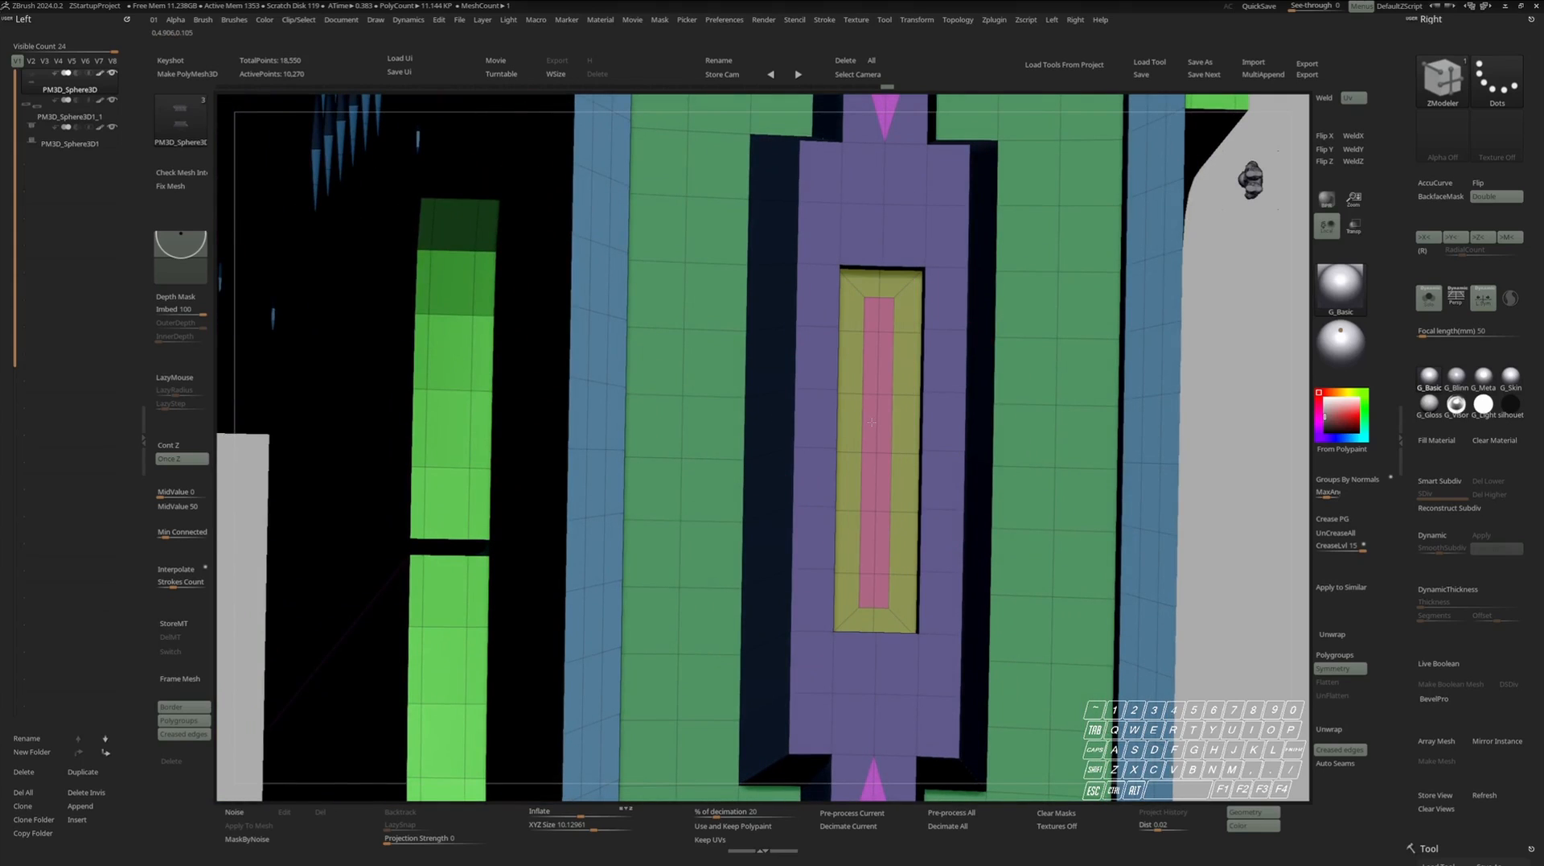
{"action": "right_click_drag", "start_coordinate": [872, 422], "coordinate": [884, 408]}
{"action": "key", "text": "space"}
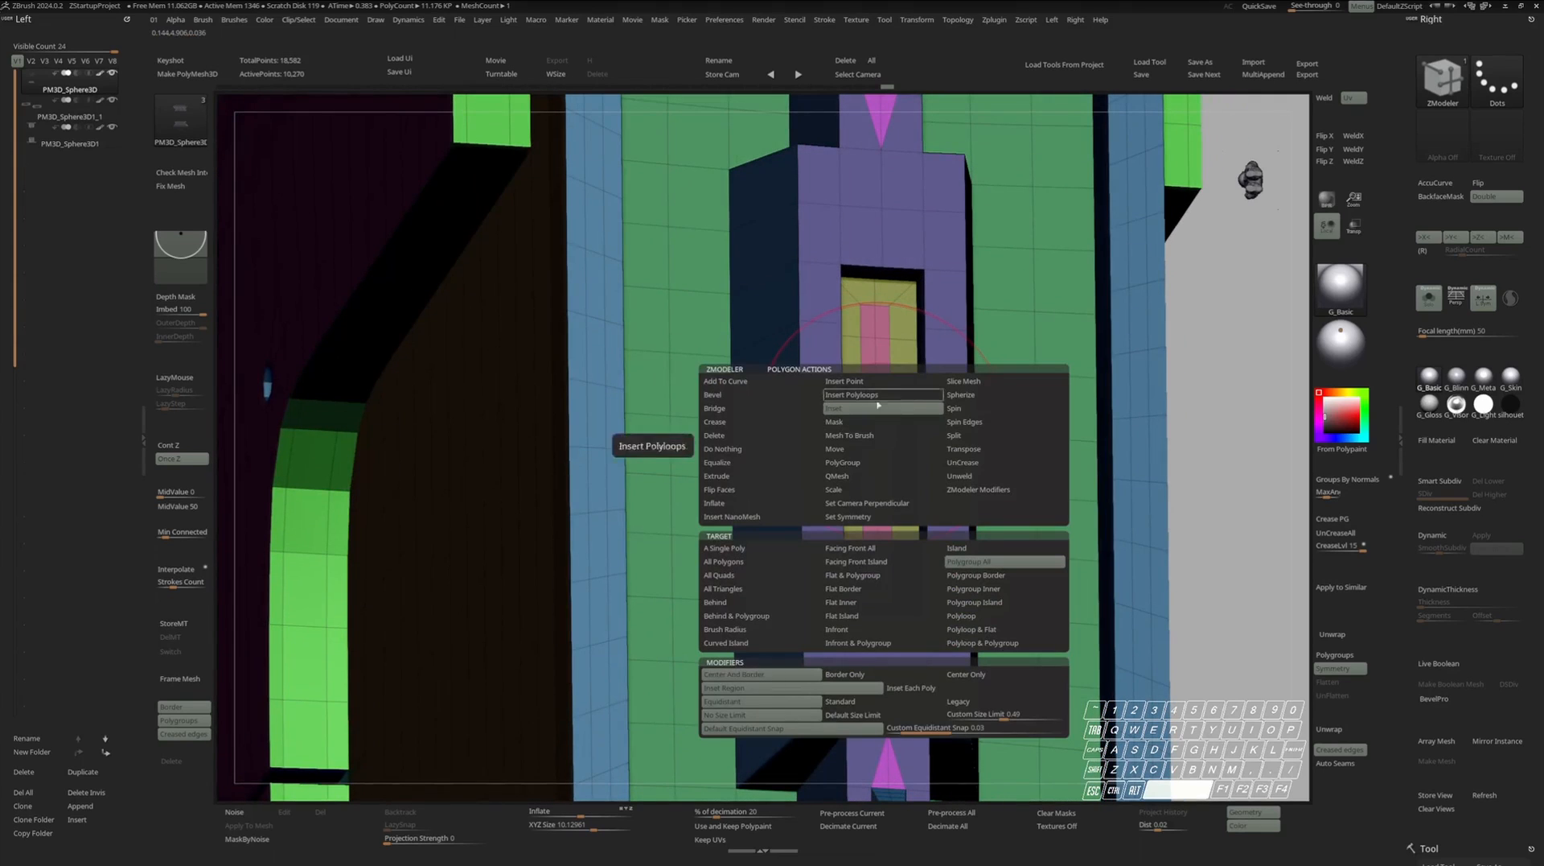
{"action": "left_click", "coordinate": [737, 476]}
{"action": "left_click_drag", "start_coordinate": [881, 418], "coordinate": [881, 438]}
Insert supporting edge loops around the pocket's inner slot and turn on the dynamic subdivision preview.
{"action": "right_click_drag", "start_coordinate": [852, 450], "coordinate": [895, 462]}
{"action": "key", "text": "space"}
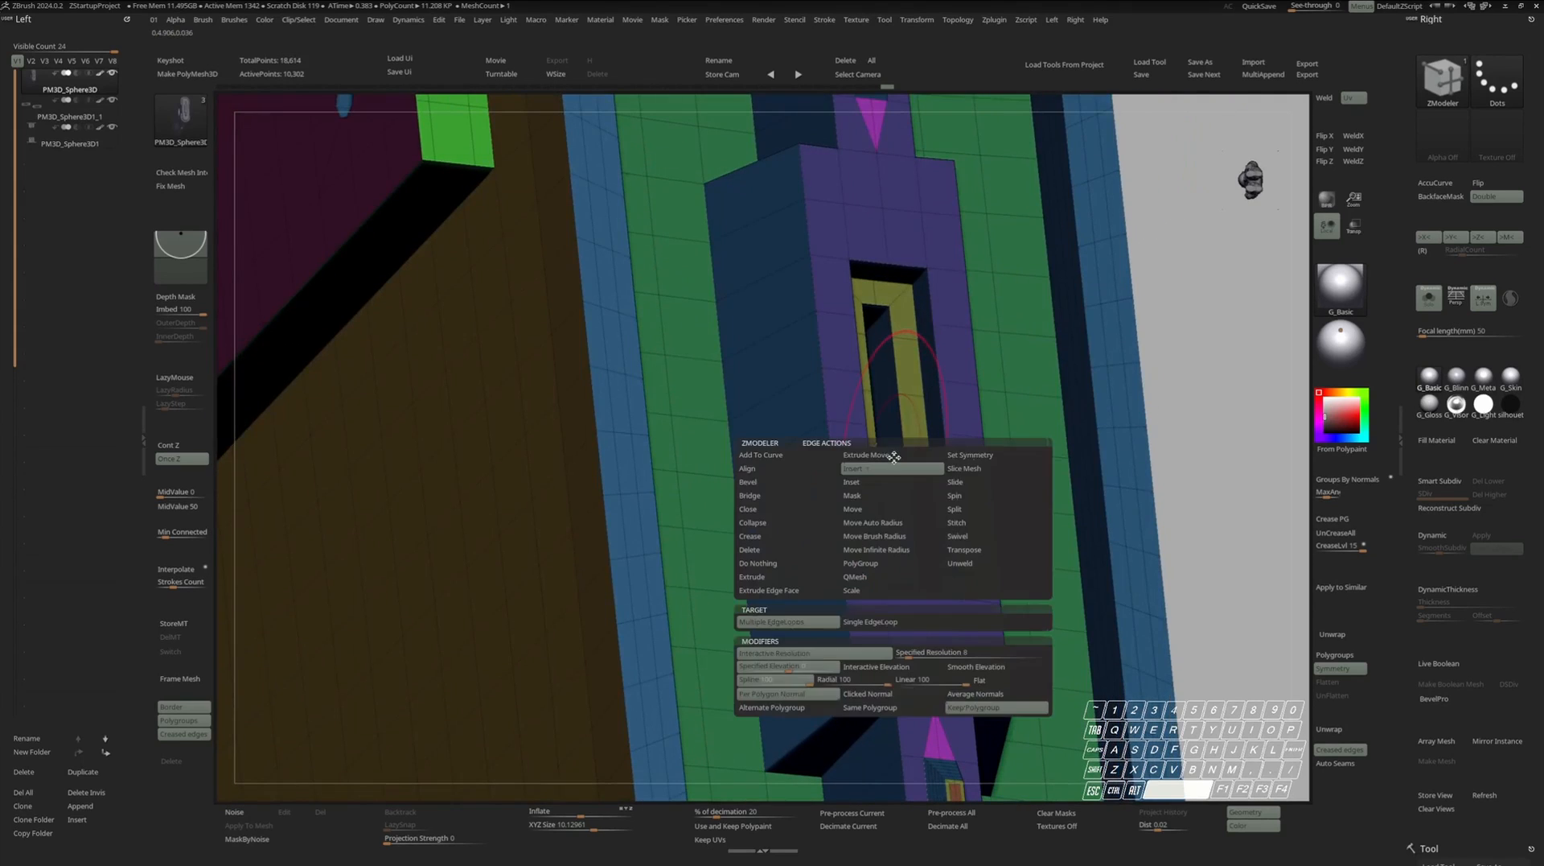
{"action": "left_click", "coordinate": [889, 468]}
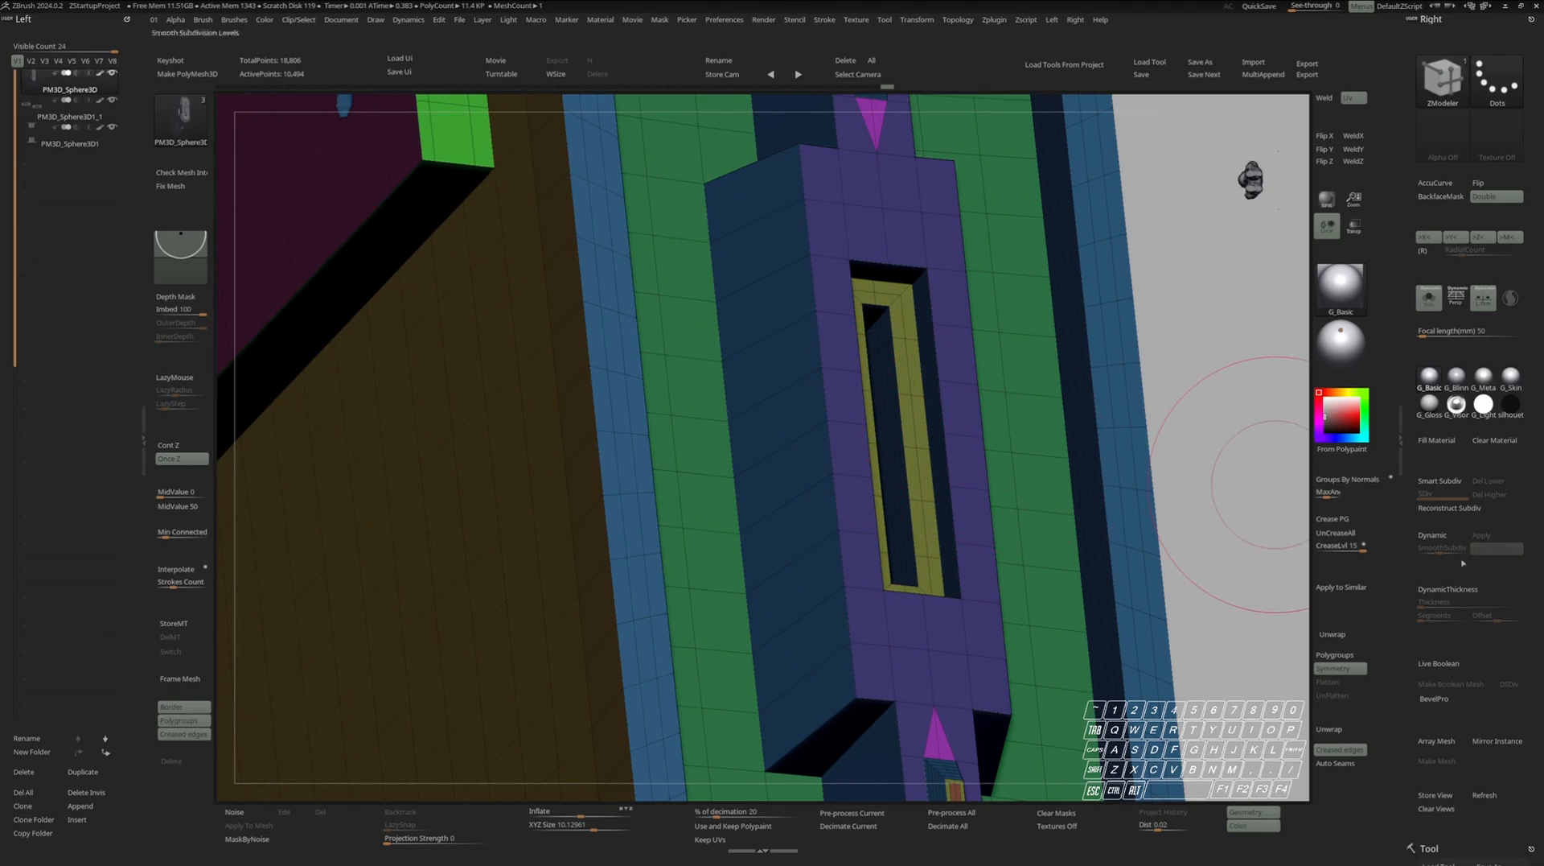
{"action": "left_click", "coordinate": [1442, 536]}
{"action": "key", "text": "shift+f"}
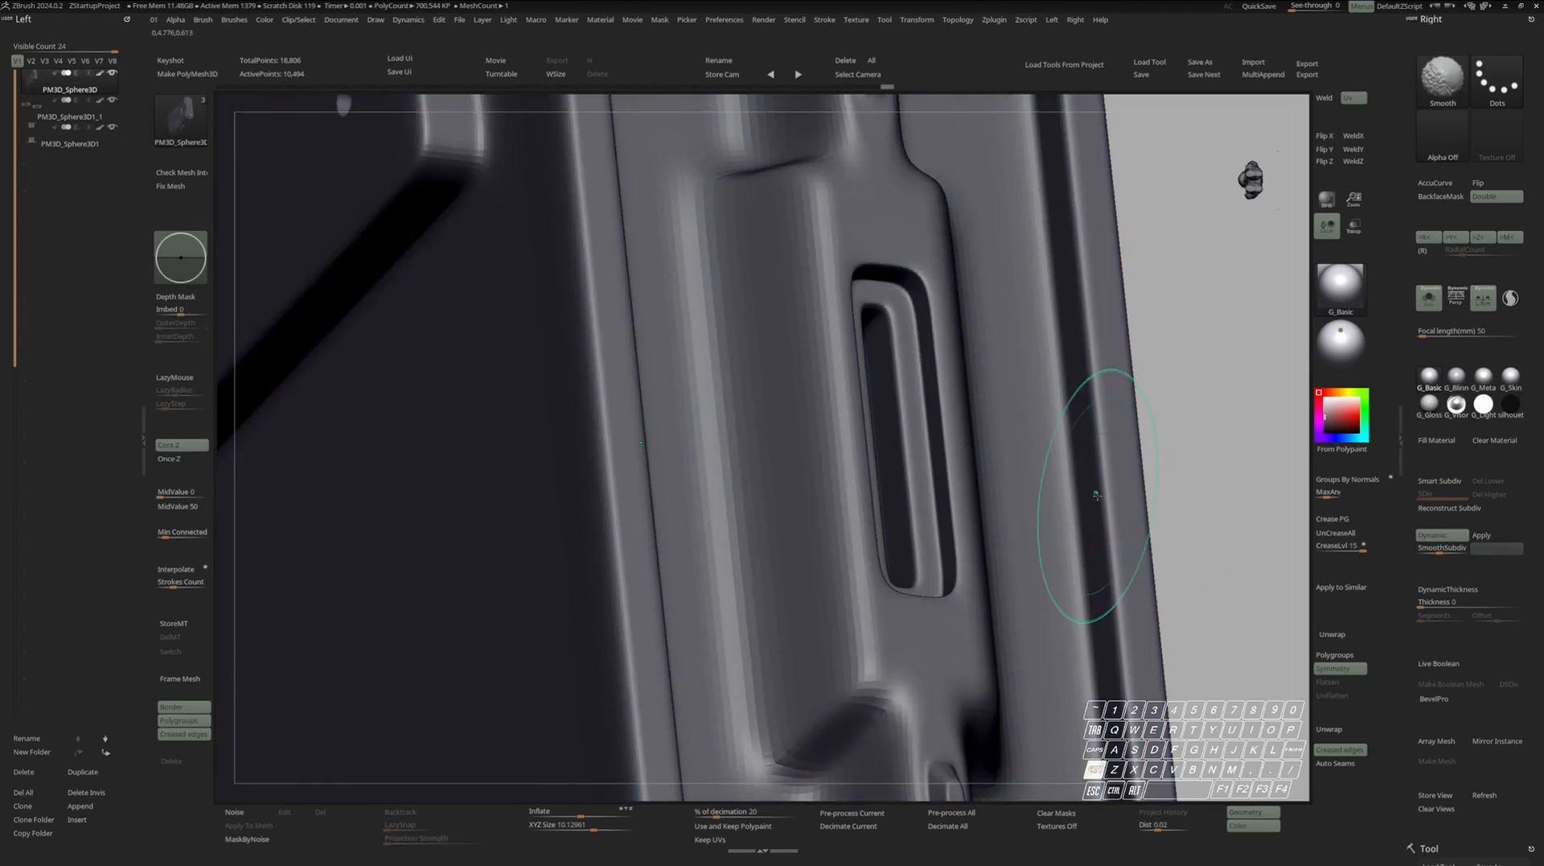
Insert multiple supporting edge loops around the side walls of the whole raised plug.
{"action": "key", "text": "shift+f"}
{"action": "right_click_drag", "start_coordinate": [978, 597], "coordinate": [962, 531], "text": "alt"}
{"action": "right_click_drag", "start_coordinate": [1000, 590], "coordinate": [1076, 453]}
{"action": "left_click", "coordinate": [1050, 505]}
{"action": "key", "text": "shift+f"}
{"action": "key", "text": "shift+f"}
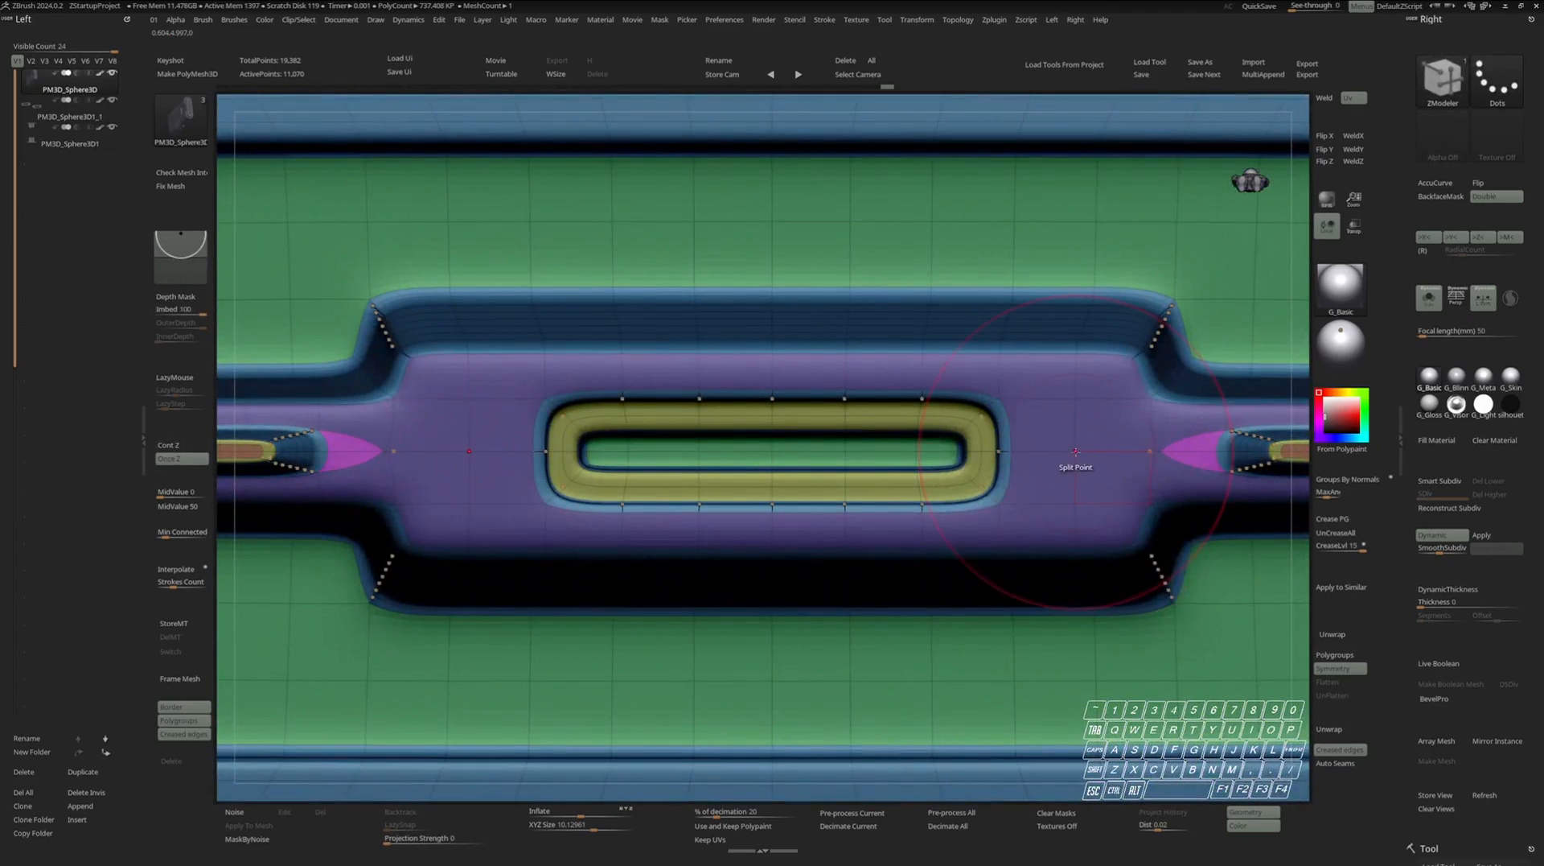
Split the points at both ends of the pocket into small circular faces and give them their own polygroup.
{"action": "key", "text": "space"}
{"action": "mouse_move", "coordinate": [1075, 463]}
{"action": "right_mouse_down"}
{"action": "mouse_move", "coordinate": [1075, 402]}
{"action": "mouse_move", "coordinate": [1078, 461]}
{"action": "mouse_move", "coordinate": [1129, 420]}
{"action": "right_mouse_up"}
{"action": "left_click", "coordinate": [1074, 459], "text": "ctrl+shift"}
{"action": "mouse_move", "coordinate": [1162, 413]}
{"action": "left_mouse_down", "text": "ctrl"}
{"action": "mouse_move", "coordinate": [1052, 525]}
{"action": "mouse_move", "coordinate": [1078, 370]}
{"action": "left_mouse_up", "text": "ctrl"}
{"action": "left_click", "coordinate": [1103, 370], "text": "ctrl+shift"}
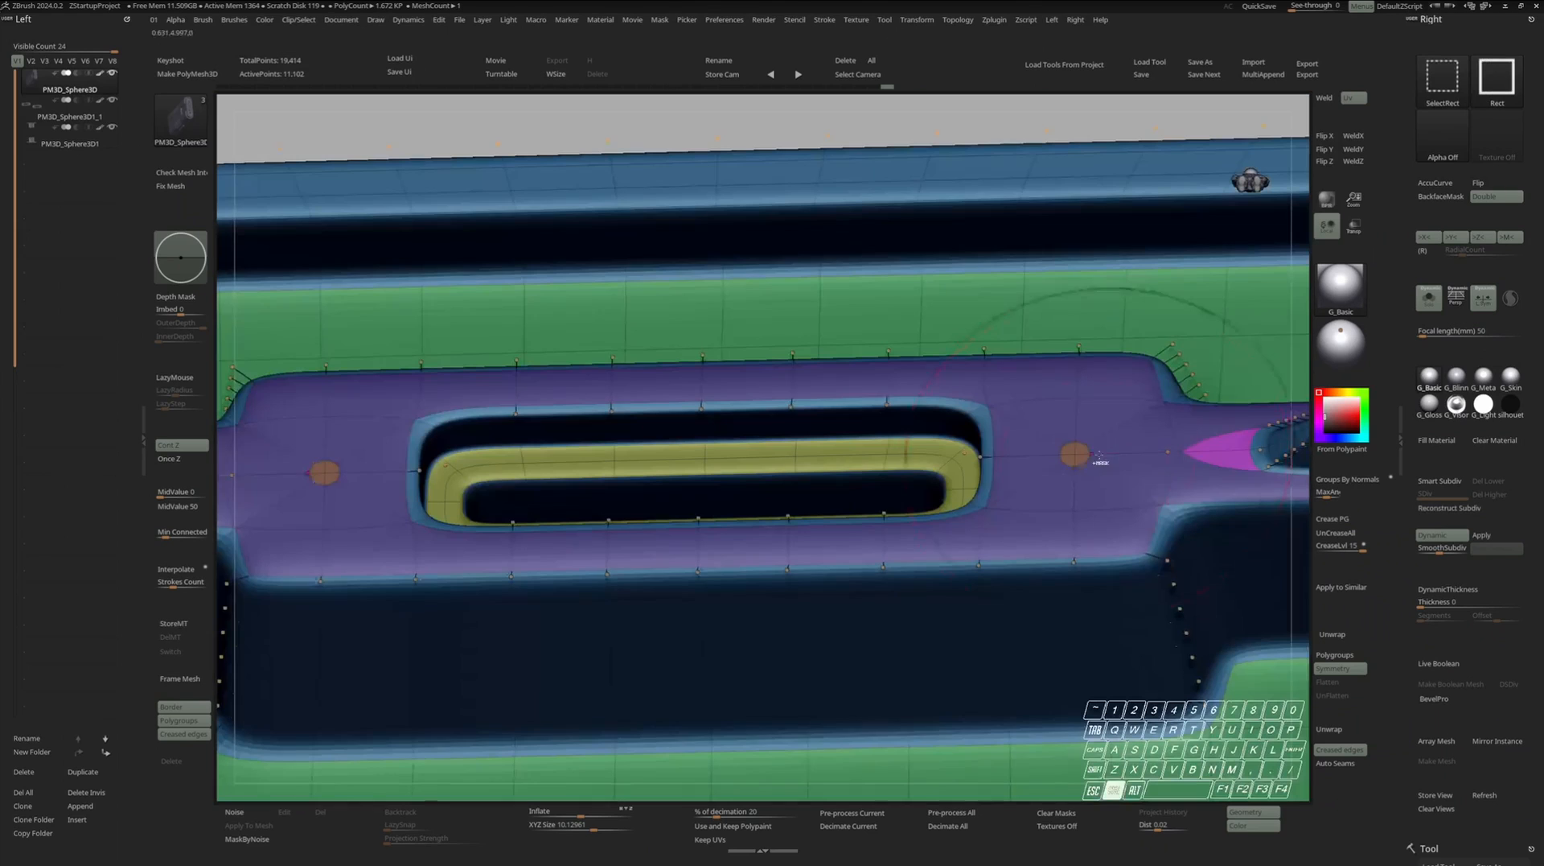
Hide the polyframe display, switch to the Move brush and review the whole part from the front.
{"action": "key", "text": "shift+f"}
{"action": "mouse_move", "coordinate": [1093, 508]}
{"action": "right_mouse_down"}
{"action": "mouse_move", "coordinate": [1153, 547]}
{"action": "mouse_move", "coordinate": [1157, 493]}
{"action": "mouse_move", "coordinate": [1114, 575]}
{"action": "mouse_move", "coordinate": [1220, 486]}
{"action": "mouse_move", "coordinate": [1076, 586]}
{"action": "mouse_move", "coordinate": [1084, 523]}
{"action": "mouse_move", "coordinate": [983, 536]}
{"action": "mouse_move", "coordinate": [1218, 525]}
{"action": "right_mouse_up"}
{"action": "key", "text": "b"}
{"action": "key", "text": "m"}
{"action": "key", "text": "v"}
{"action": "key", "text": "alt+s"}
{"action": "right_click_drag", "start_coordinate": [1218, 525], "coordinate": [1061, 500], "text": "alt"}
{"action": "right_click_drag", "start_coordinate": [1062, 500], "coordinate": [1010, 439], "text": "shift"}
{"action": "right_click_drag", "start_coordinate": [1010, 439], "coordinate": [1038, 409], "text": "alt"}
{"action": "right_click_drag", "start_coordinate": [1038, 409], "coordinate": [1134, 500], "text": "ctrl"}
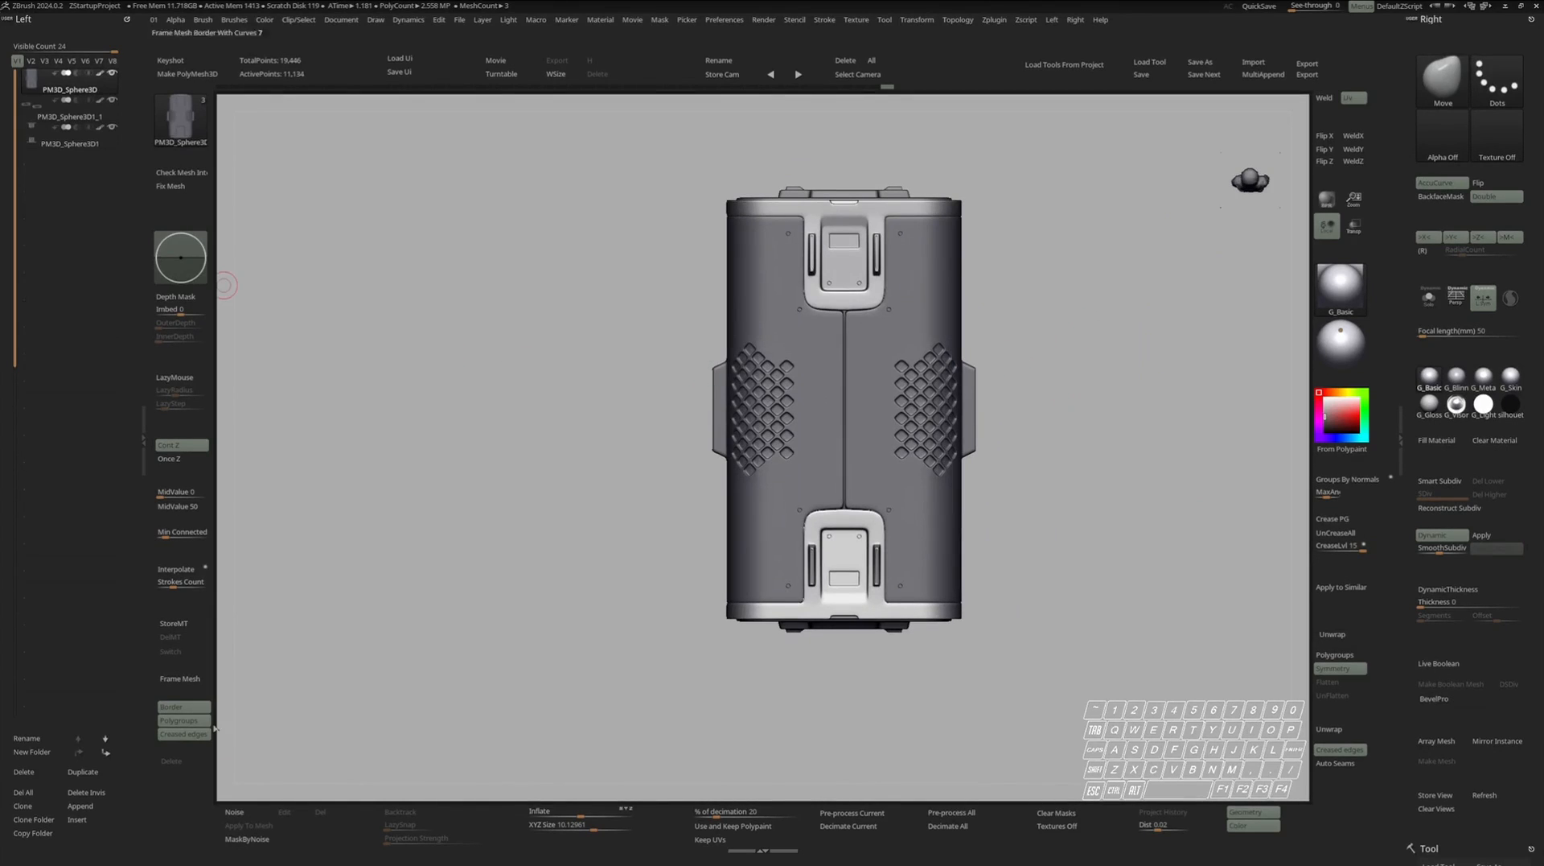
Create a subtool folder named Cyber Muscle, gather all the part's subtools in it and collapse it.
{"action": "left_click", "coordinate": [40, 753]}
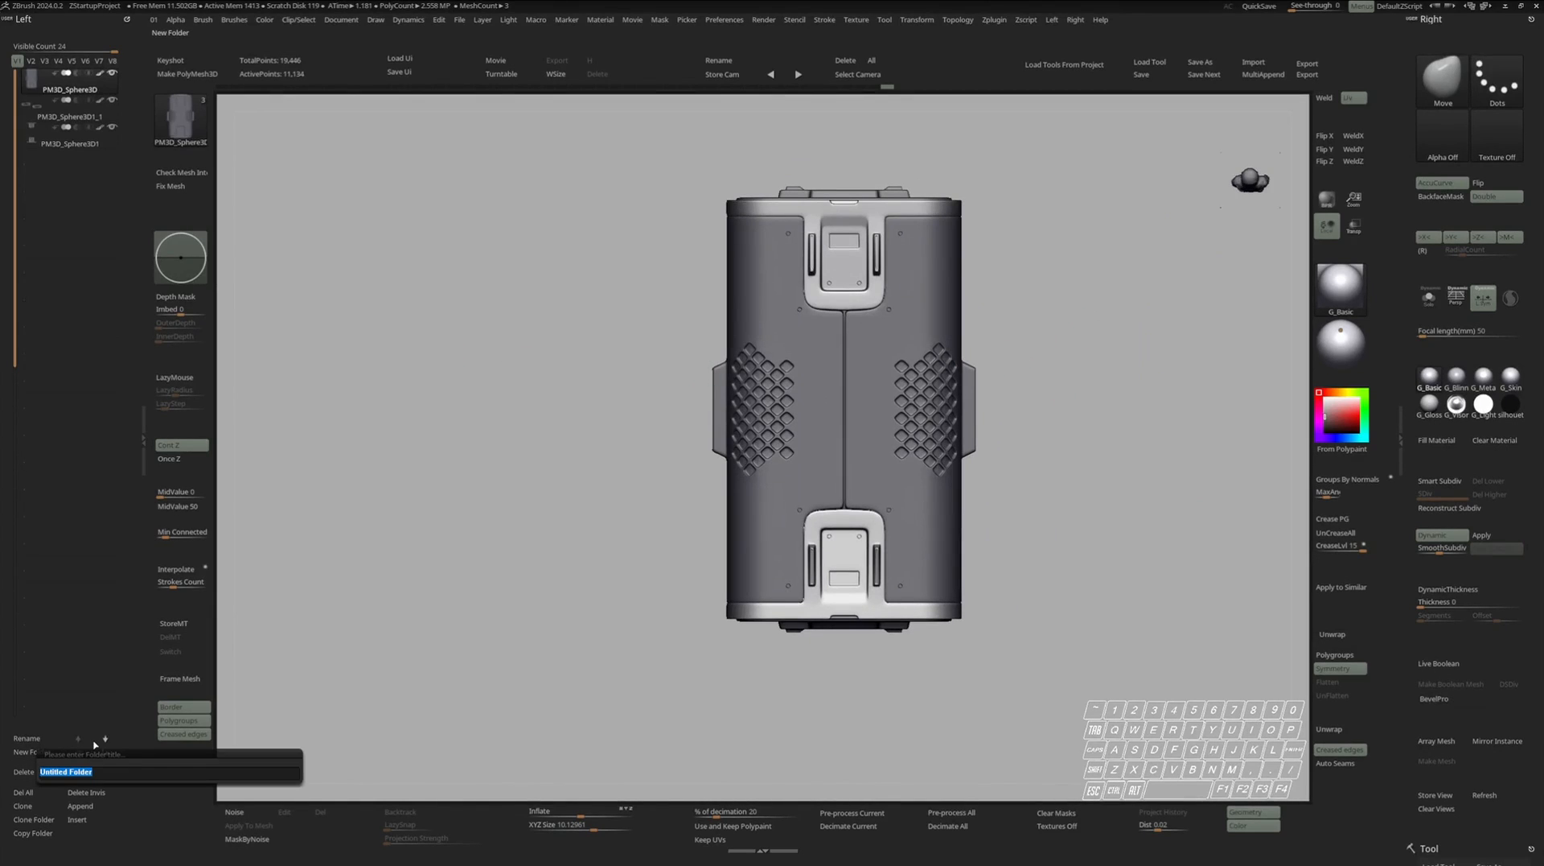
{"action": "type", "text": "Cyber Muscle"}
{"action": "key", "text": "Return"}
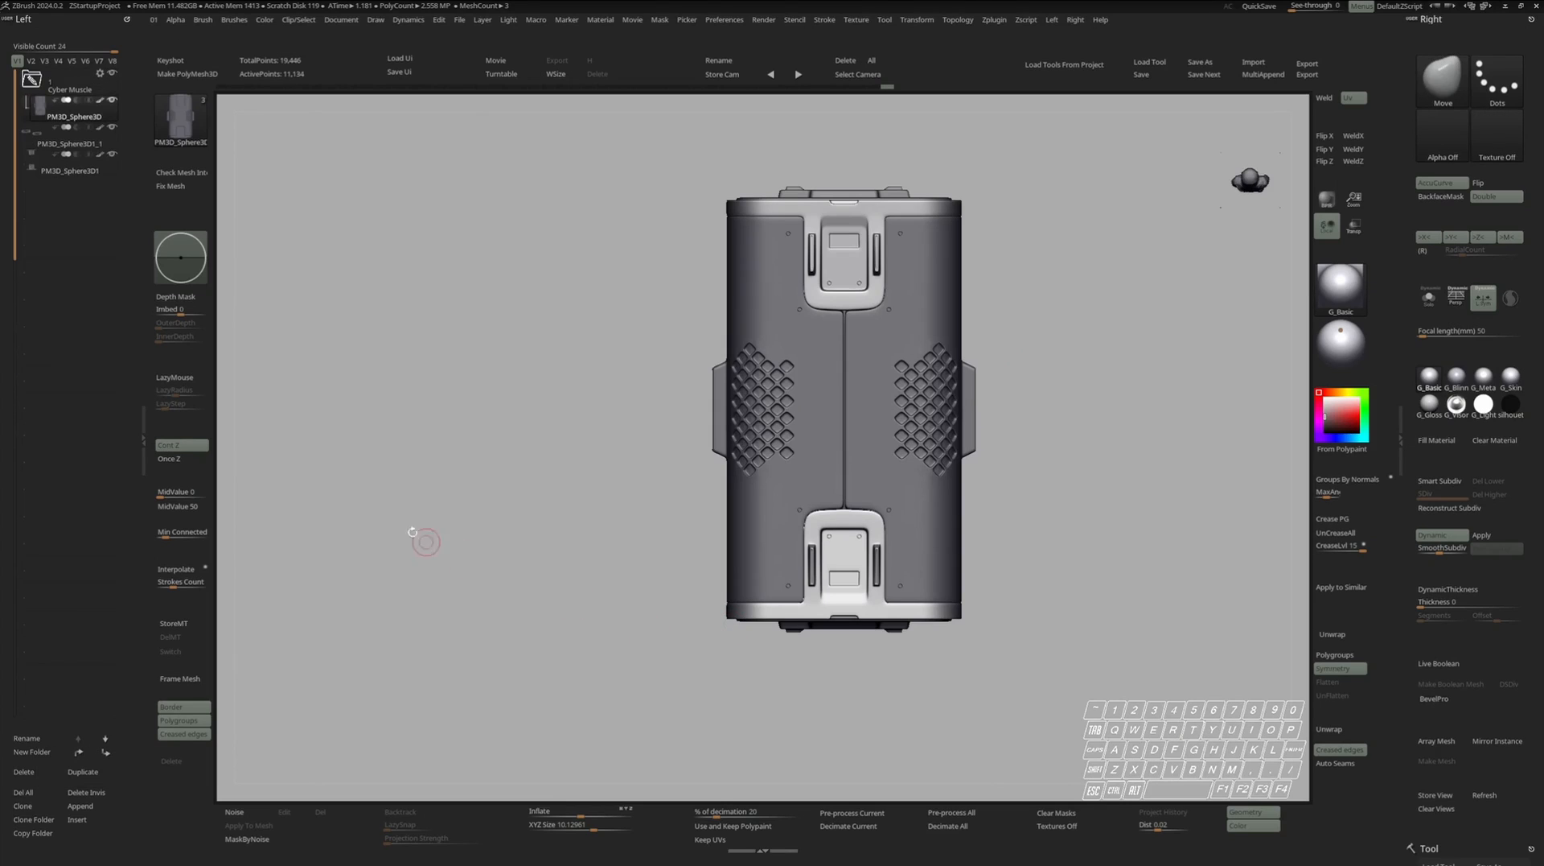
{"action": "left_click", "coordinate": [81, 751]}
{"action": "left_click", "coordinate": [31, 79]}
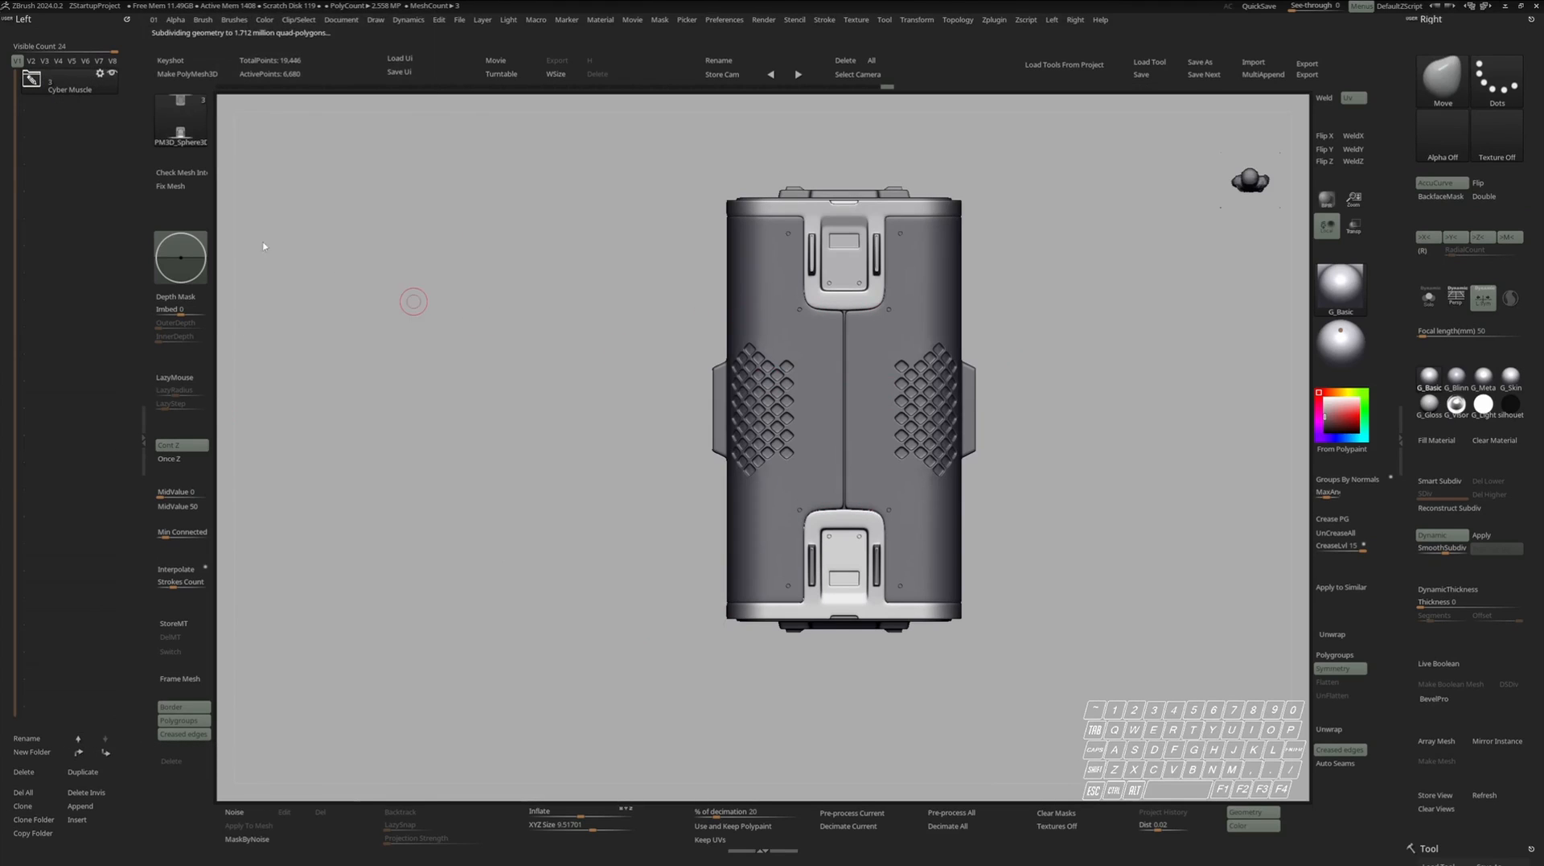
Merge the Cyber Muscle folder into one subtool and turn on dynamic subdivision for the merged mesh.
{"action": "left_click", "coordinate": [100, 74]}
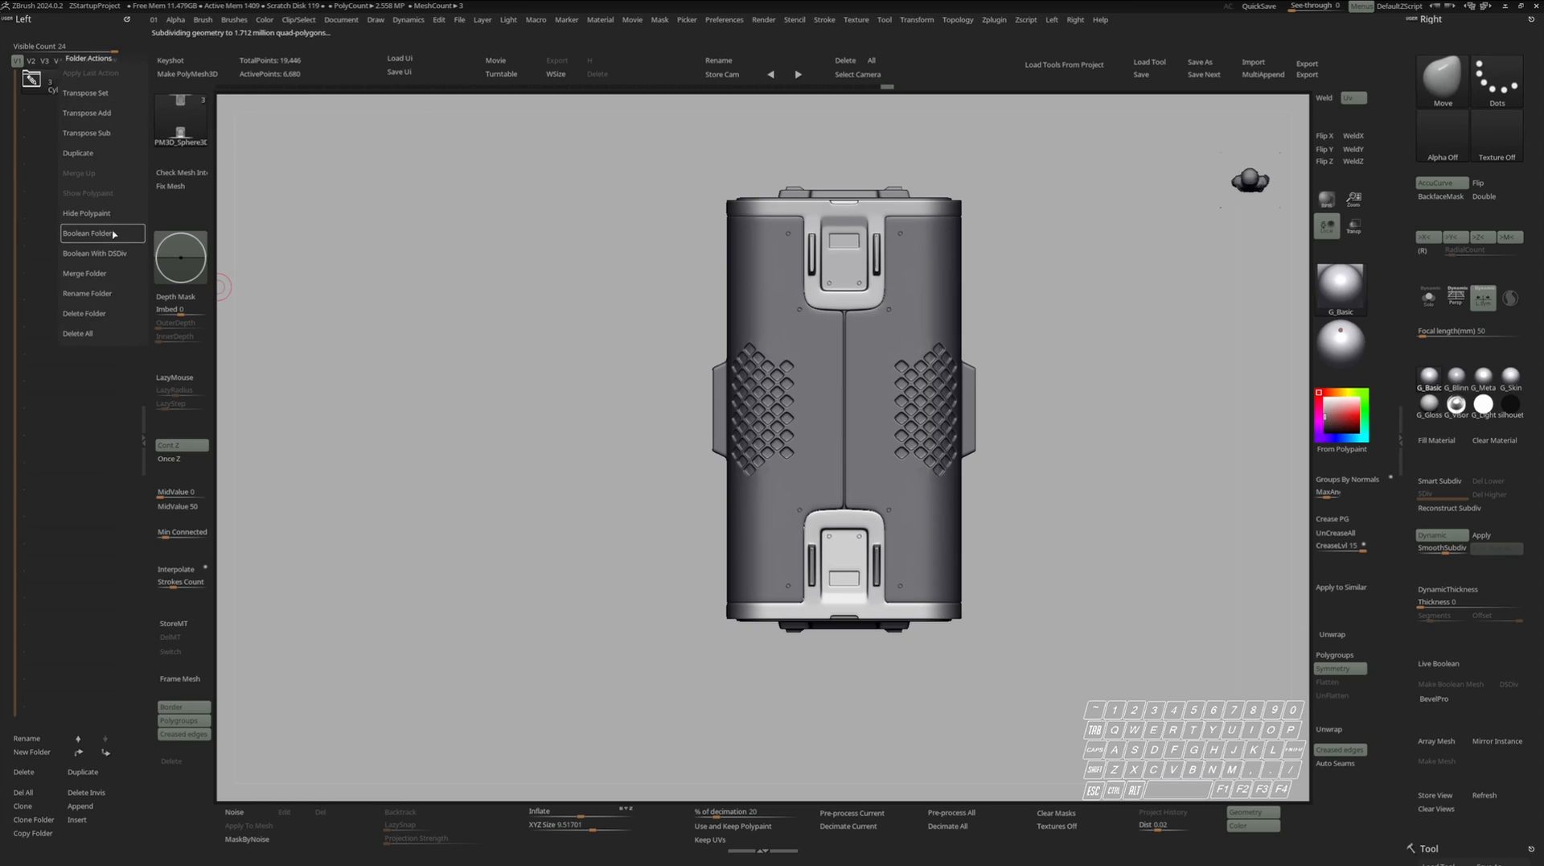
{"action": "left_click", "coordinate": [102, 273]}
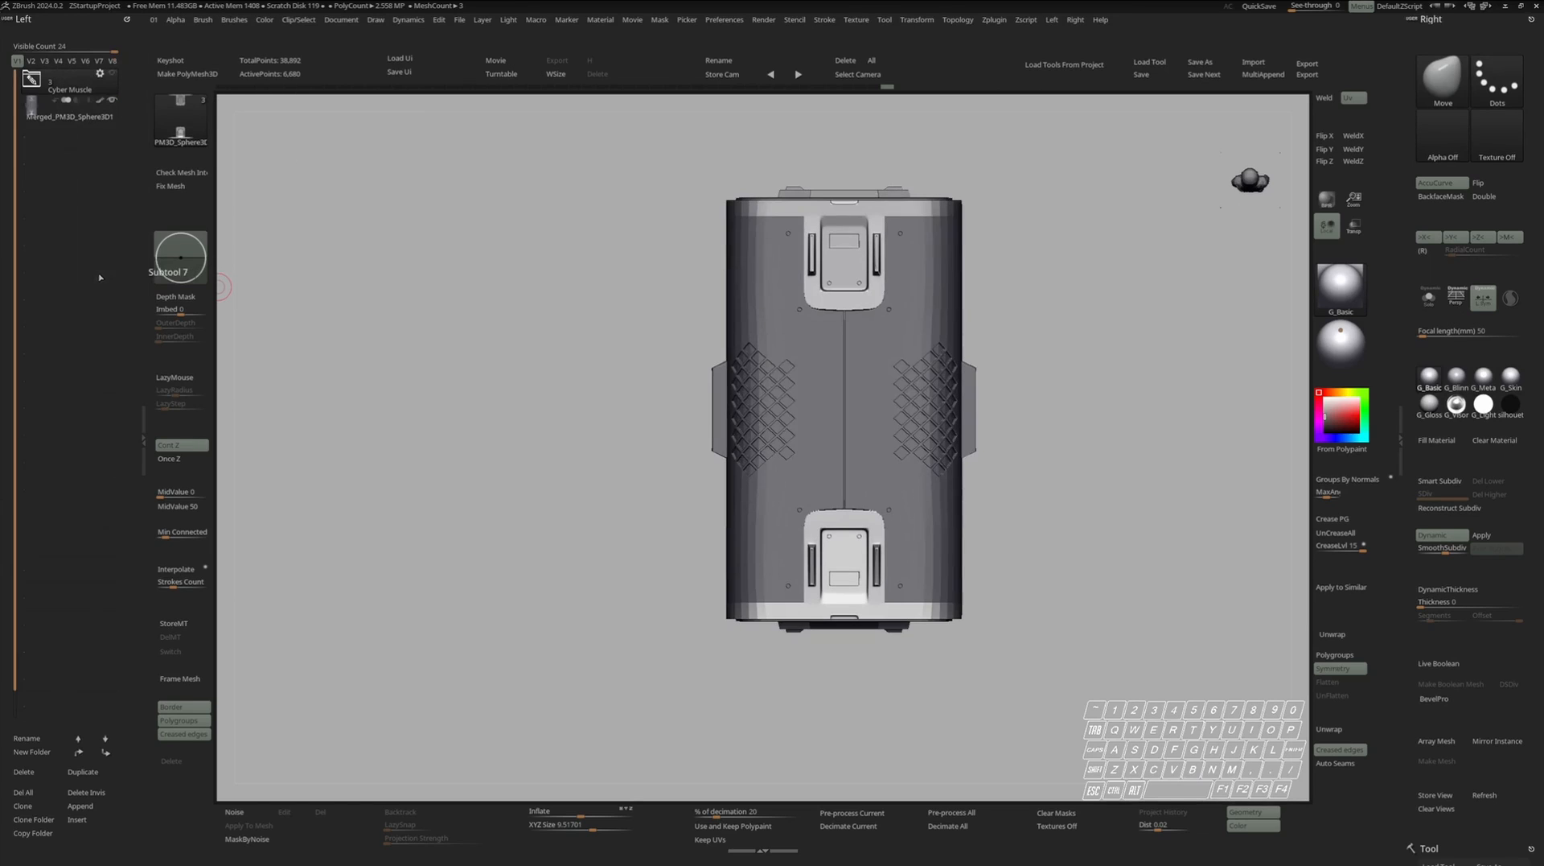
{"action": "left_click", "coordinate": [35, 113]}
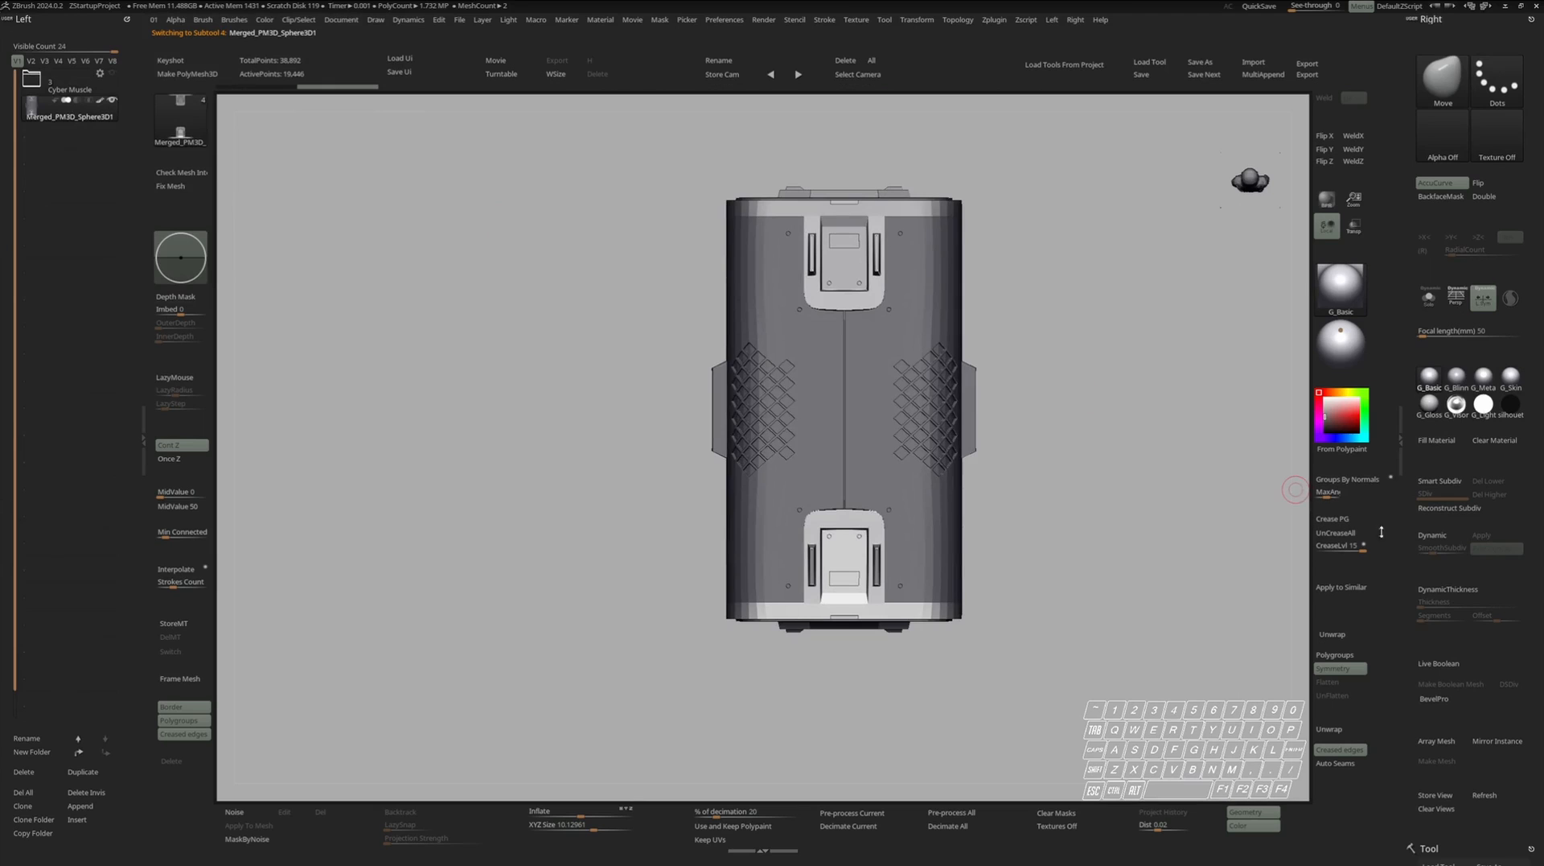
{"action": "left_click", "coordinate": [1444, 538]}
{"action": "mouse_move", "coordinate": [1020, 449]}
{"action": "left_mouse_down"}
{"action": "mouse_move", "coordinate": [1093, 467]}
{"action": "mouse_move", "coordinate": [1046, 457]}
{"action": "left_mouse_up"}
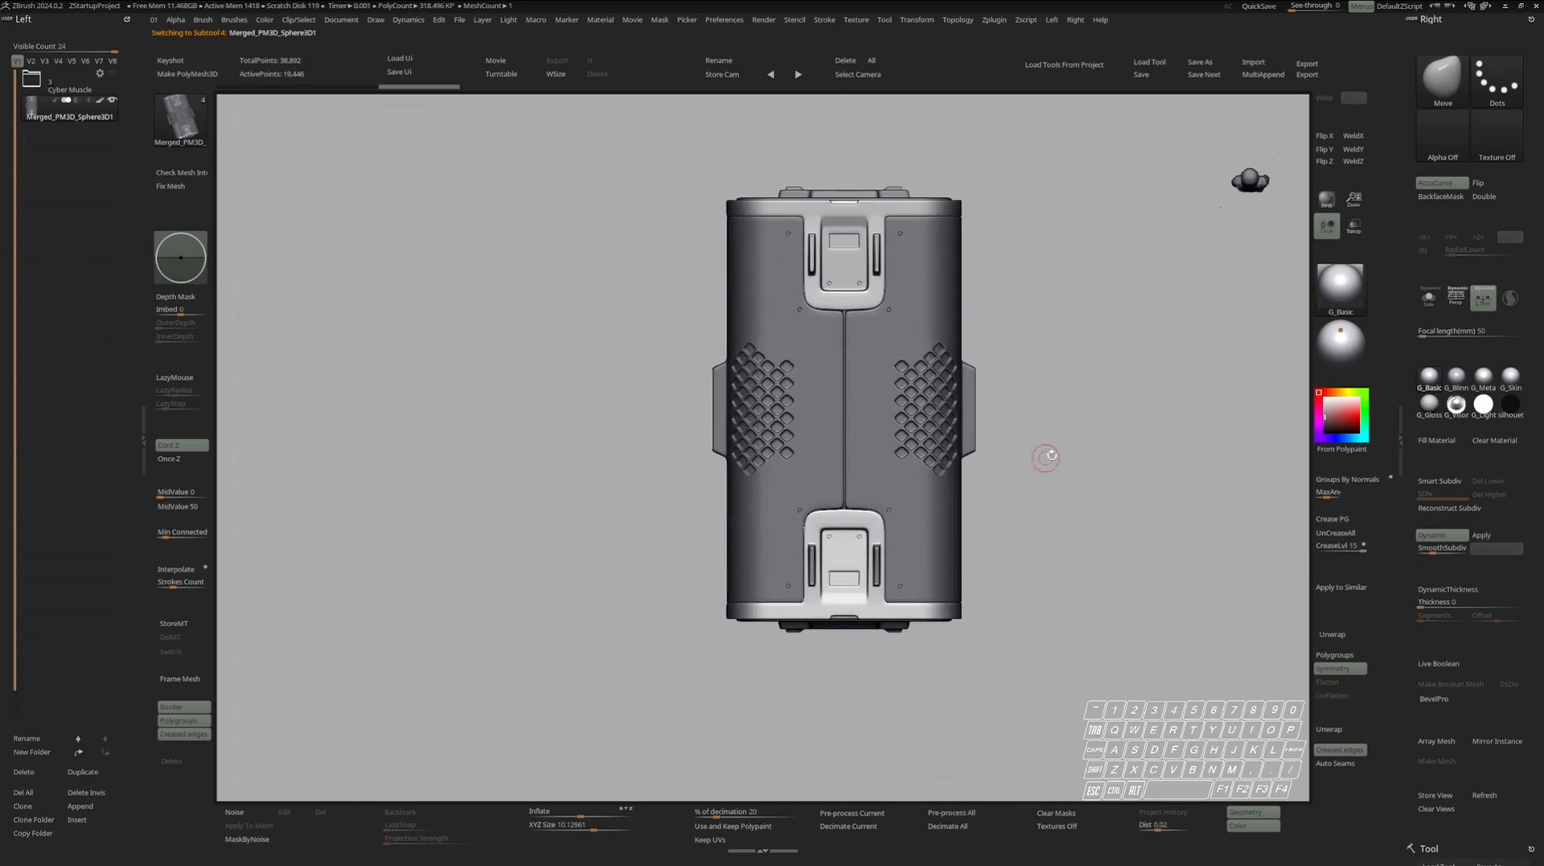
Turn on X symmetry and add a Deformer Soft cage around the merged mesh.
{"action": "key", "text": "w"}
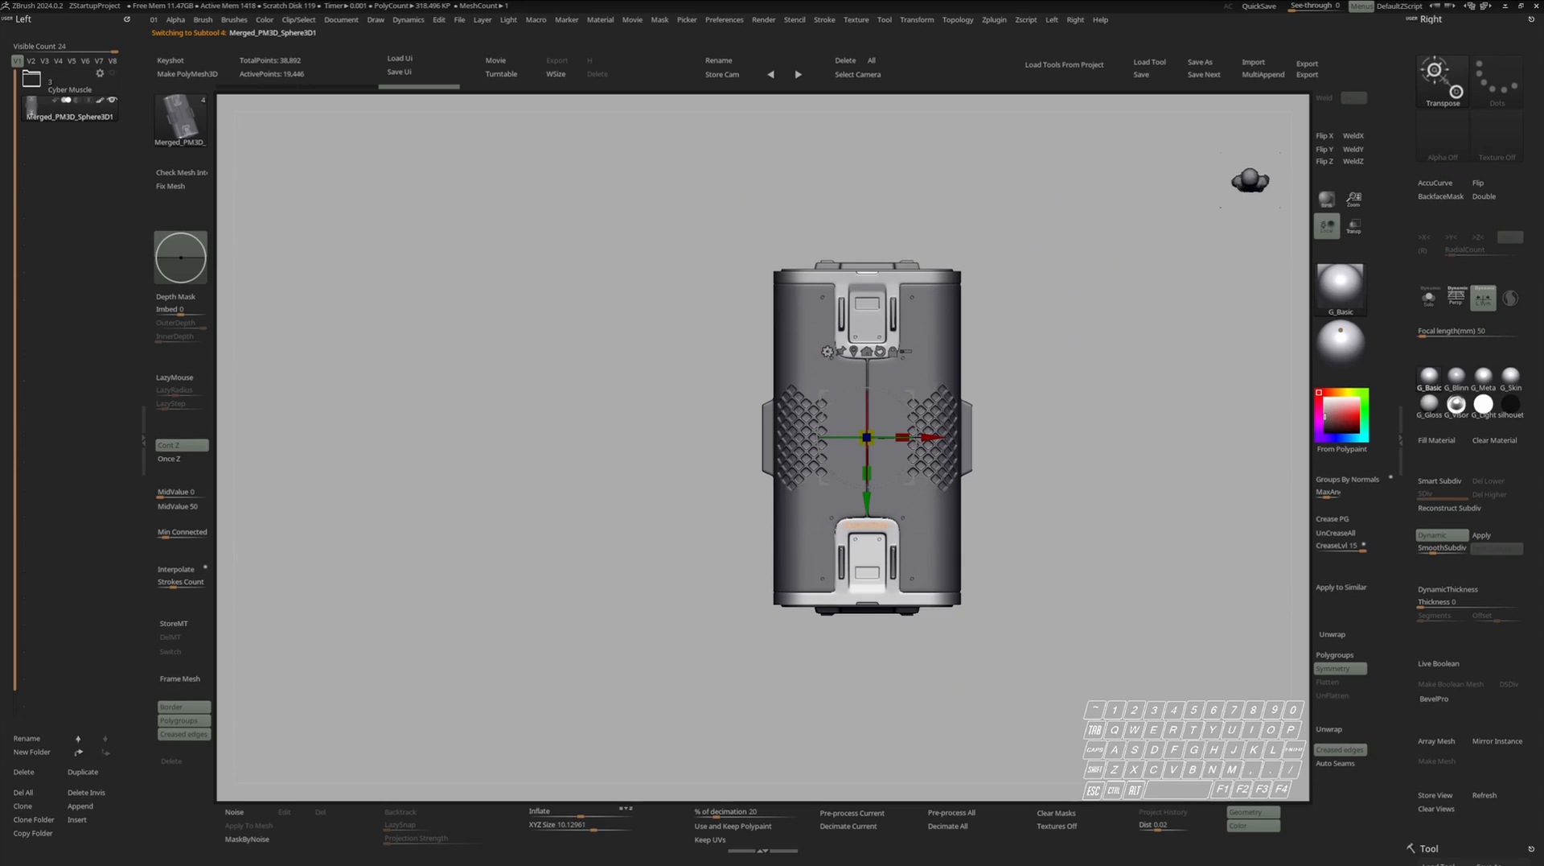
{"action": "key", "text": "x"}
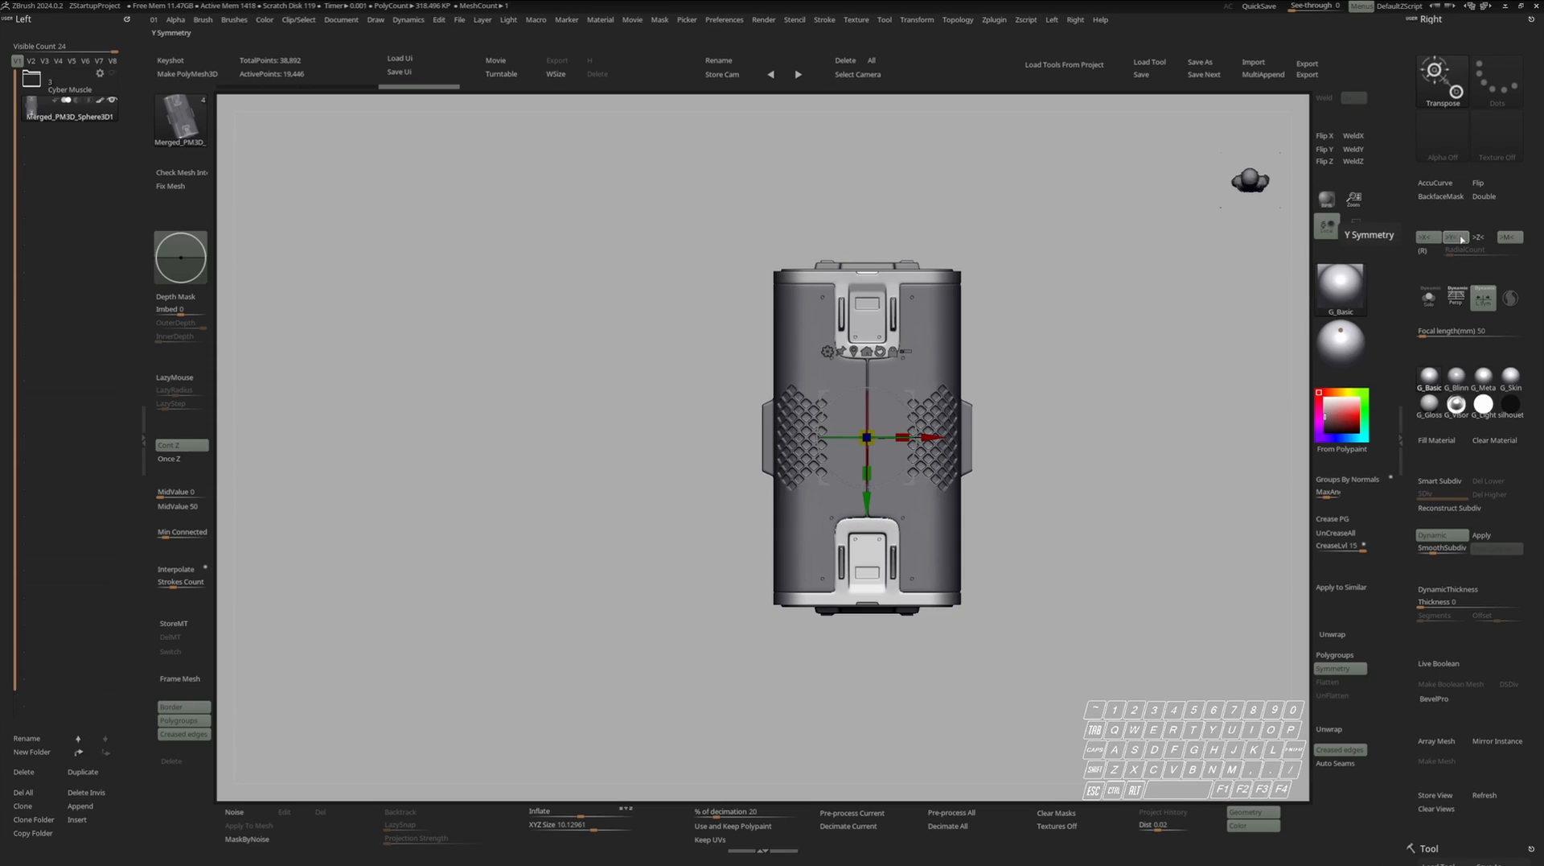
{"action": "right_click_drag", "start_coordinate": [859, 362], "coordinate": [860, 402], "text": "ctrl"}
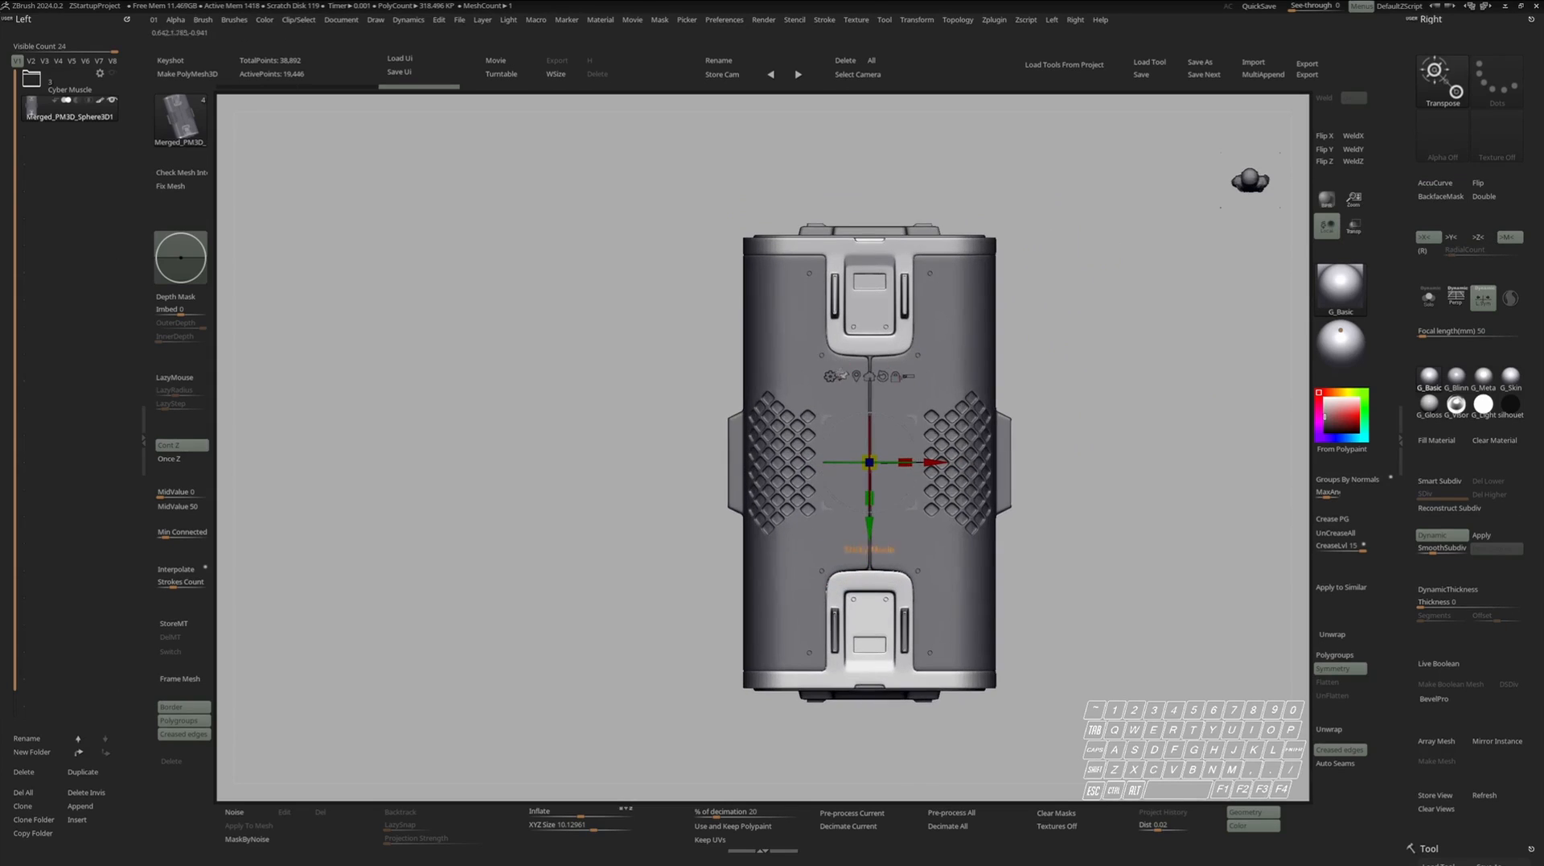
{"action": "left_click", "coordinate": [831, 376]}
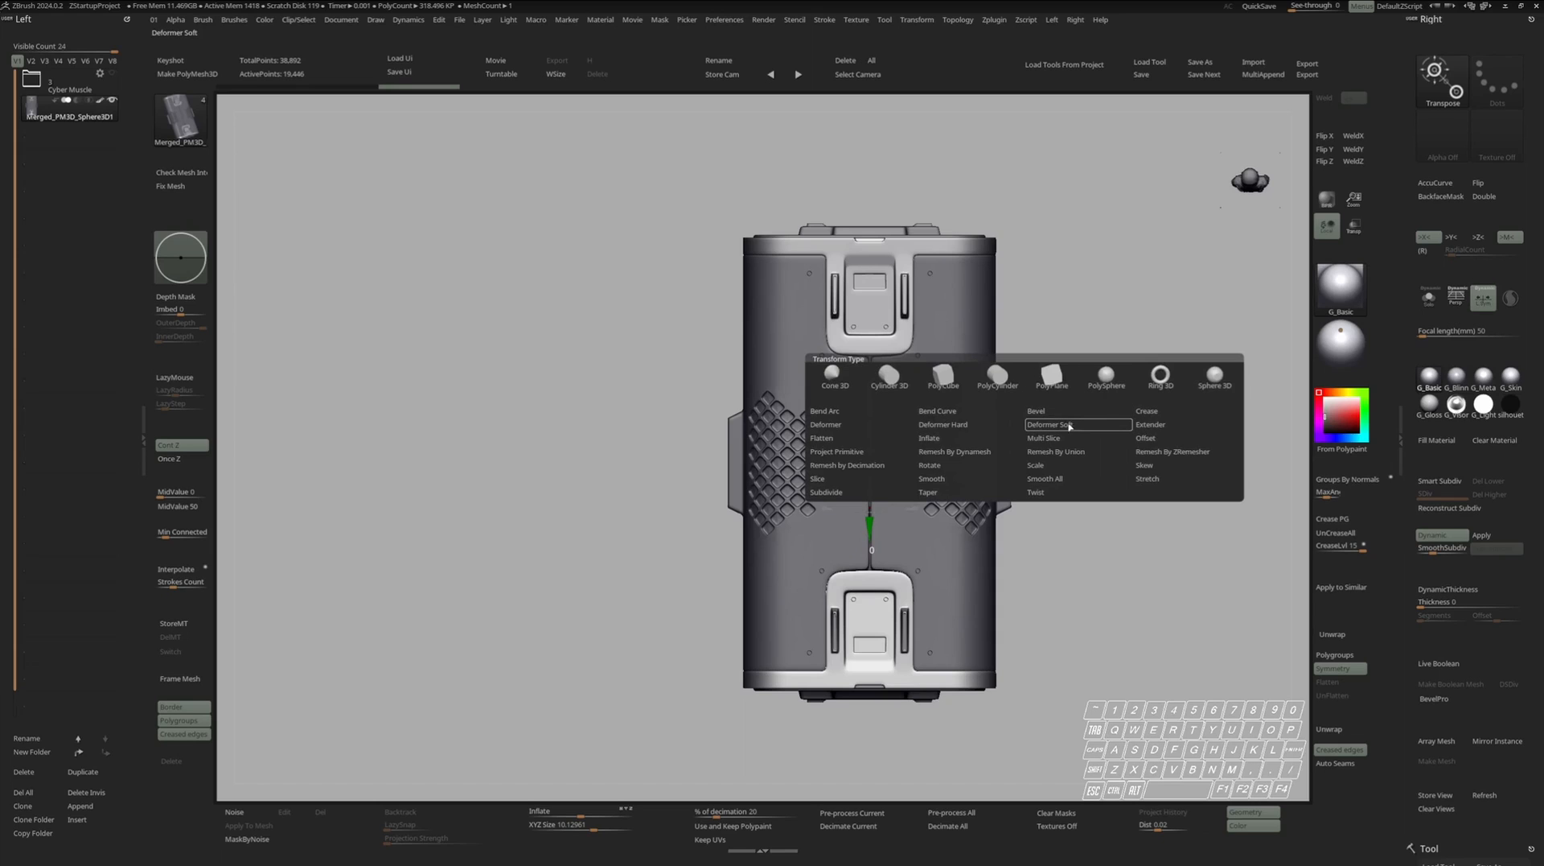
{"action": "left_click", "coordinate": [1067, 423]}
{"action": "mouse_move", "coordinate": [1048, 407]}
{"action": "right_mouse_down"}
{"action": "mouse_move", "coordinate": [995, 451]}
{"action": "mouse_move", "coordinate": [975, 447]}
{"action": "mouse_move", "coordinate": [1020, 441]}
{"action": "mouse_move", "coordinate": [1049, 408]}
{"action": "right_mouse_up"}
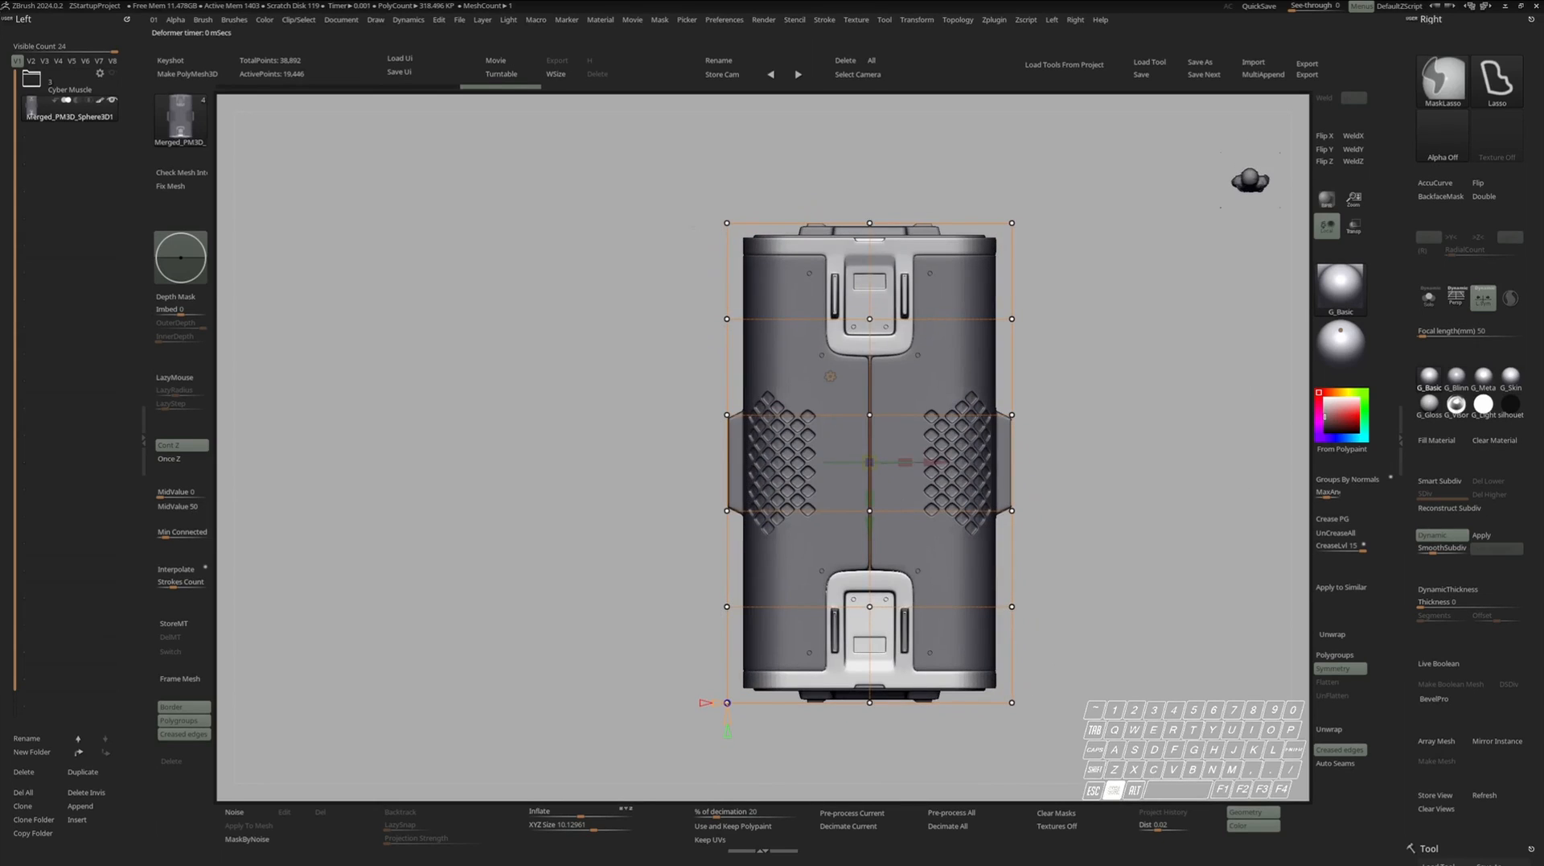
Mask the two middle rows of cage points and scale the end rows inward across the part's width.
{"action": "mouse_move", "coordinate": [655, 406]}
{"action": "left_mouse_down", "text": "ctrl"}
{"action": "mouse_move", "coordinate": [1018, 559]}
{"action": "mouse_move", "coordinate": [1066, 451]}
{"action": "mouse_move", "coordinate": [1072, 390]}
{"action": "left_mouse_up", "text": "ctrl"}
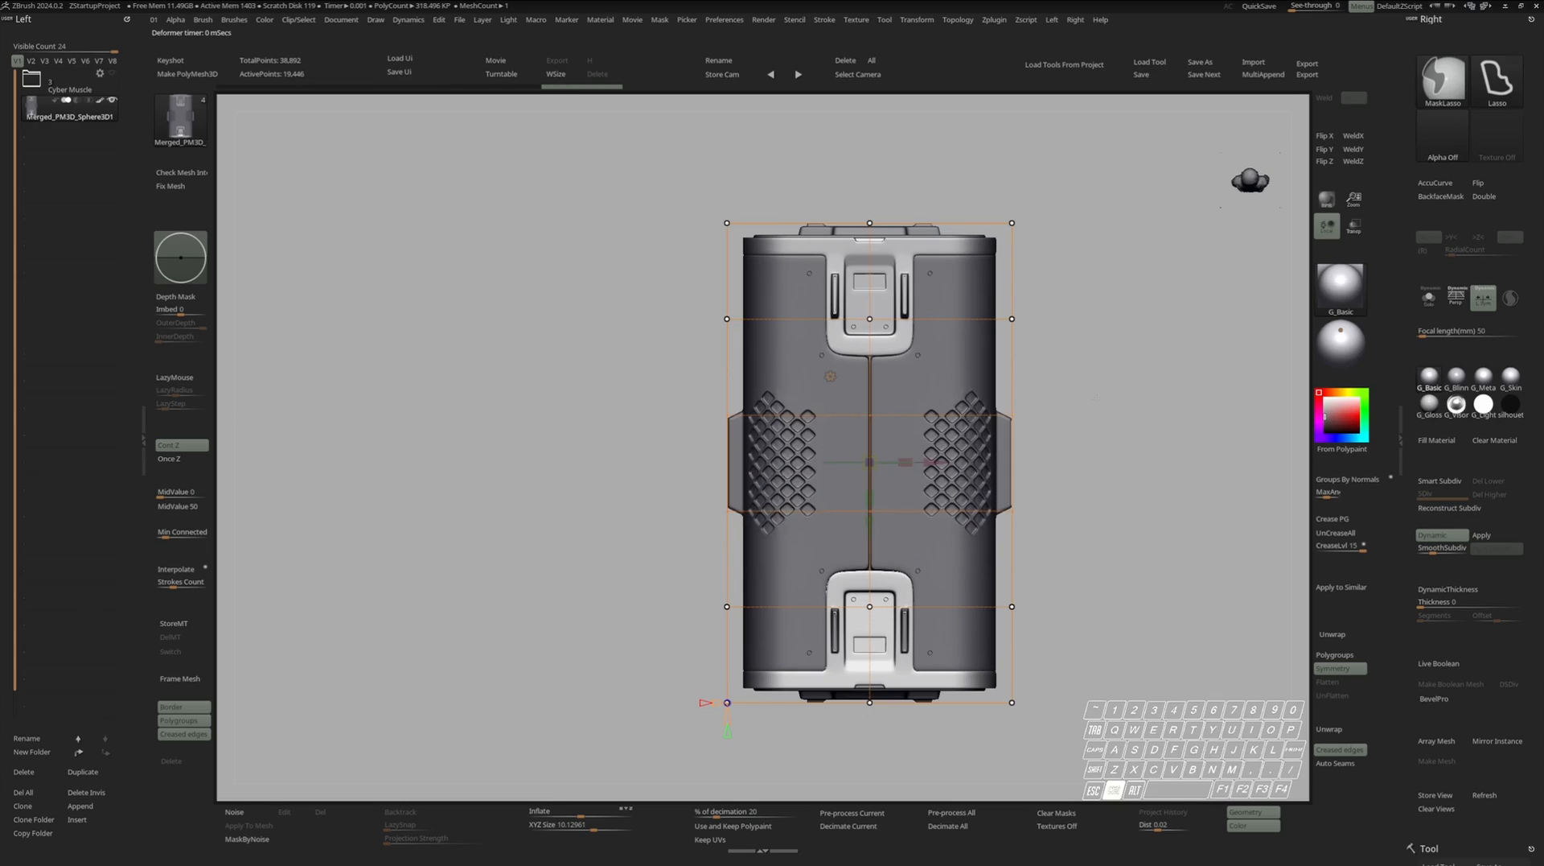
{"action": "right_click_drag", "start_coordinate": [1072, 394], "coordinate": [1080, 368], "text": "alt"}
{"action": "key", "text": "w"}
{"action": "key", "text": "w"}
{"action": "left_click_drag", "start_coordinate": [914, 437], "coordinate": [870, 433]}
{"action": "right_click_drag", "start_coordinate": [900, 435], "coordinate": [835, 449]}
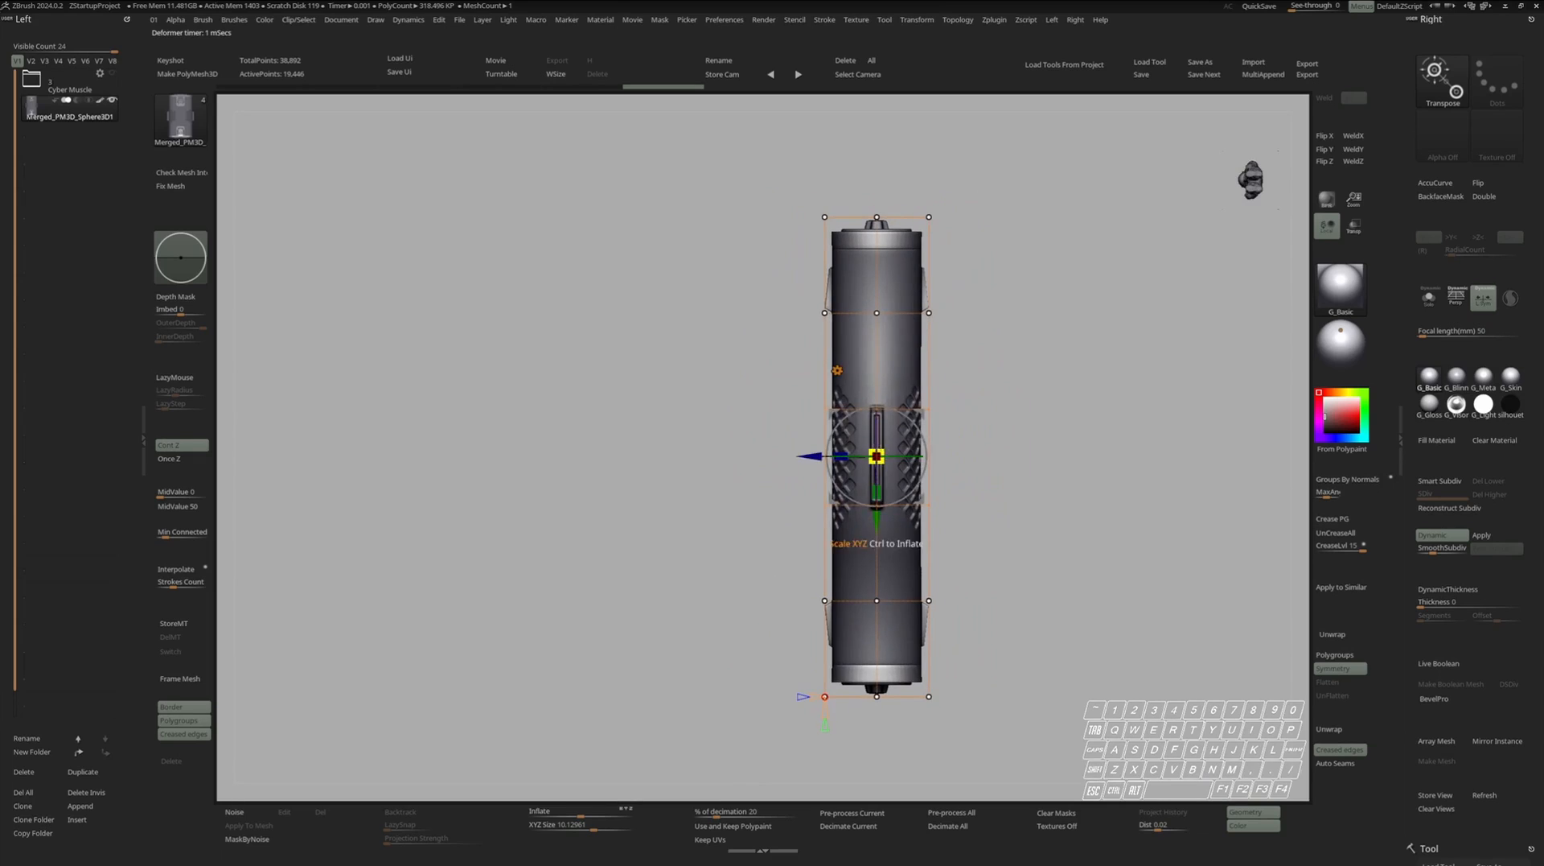
Scale the cage's end rows along the part's thickness, checking the shape from the side and front.
{"action": "left_click_drag", "start_coordinate": [842, 448], "coordinate": [908, 449]}
{"action": "mouse_move", "coordinate": [908, 449]}
{"action": "right_mouse_down"}
{"action": "mouse_move", "coordinate": [983, 424]}
{"action": "mouse_move", "coordinate": [948, 420]}
{"action": "mouse_move", "coordinate": [1039, 419]}
{"action": "mouse_move", "coordinate": [983, 416]}
{"action": "right_mouse_up"}
{"action": "key", "text": "q"}
{"action": "key", "text": "w"}
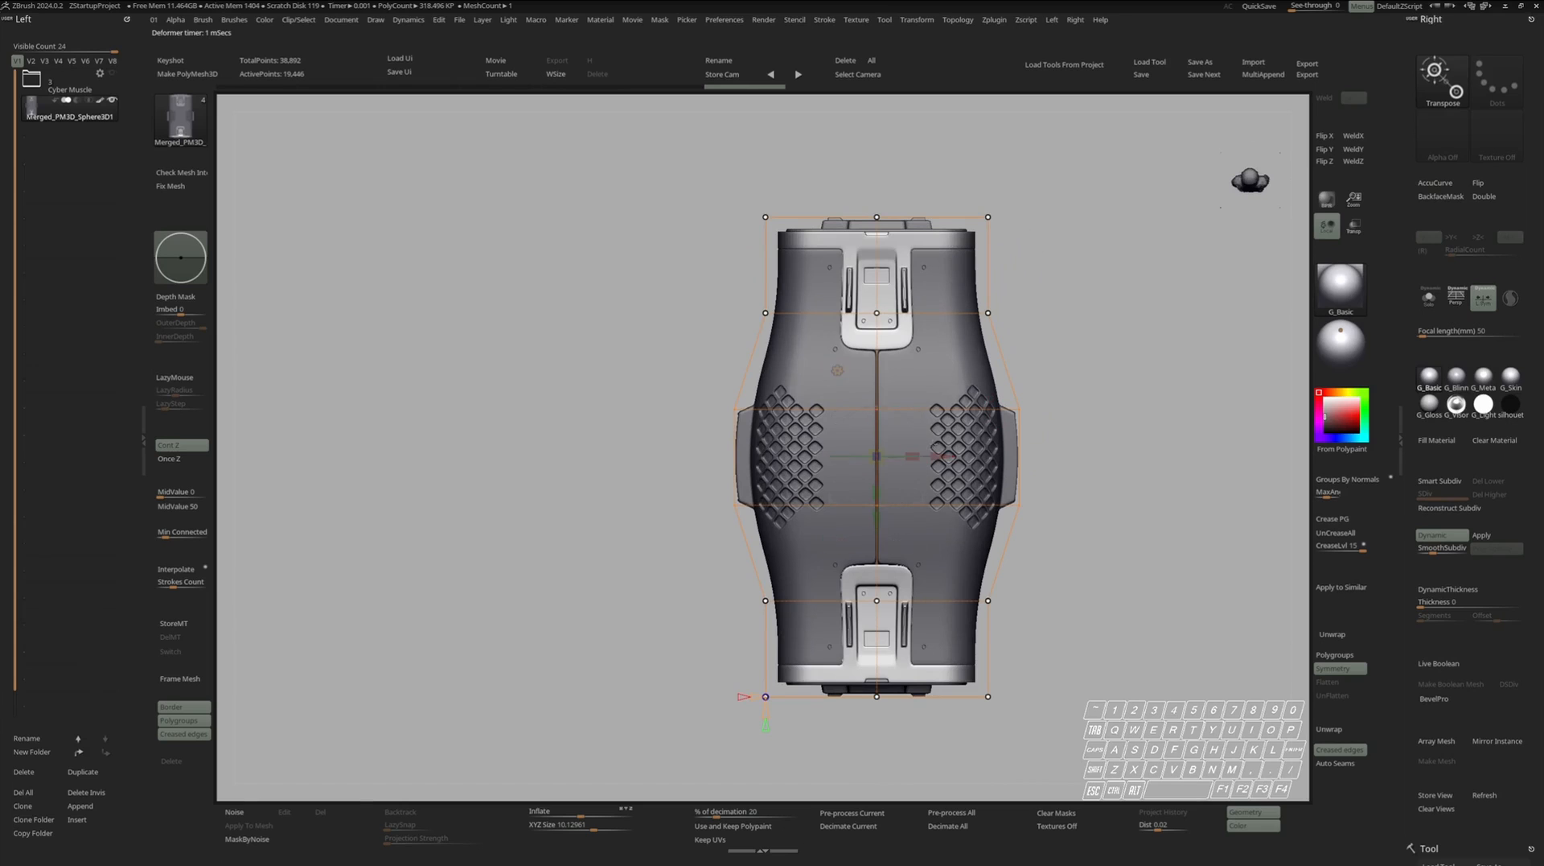
{"action": "key", "text": "q"}
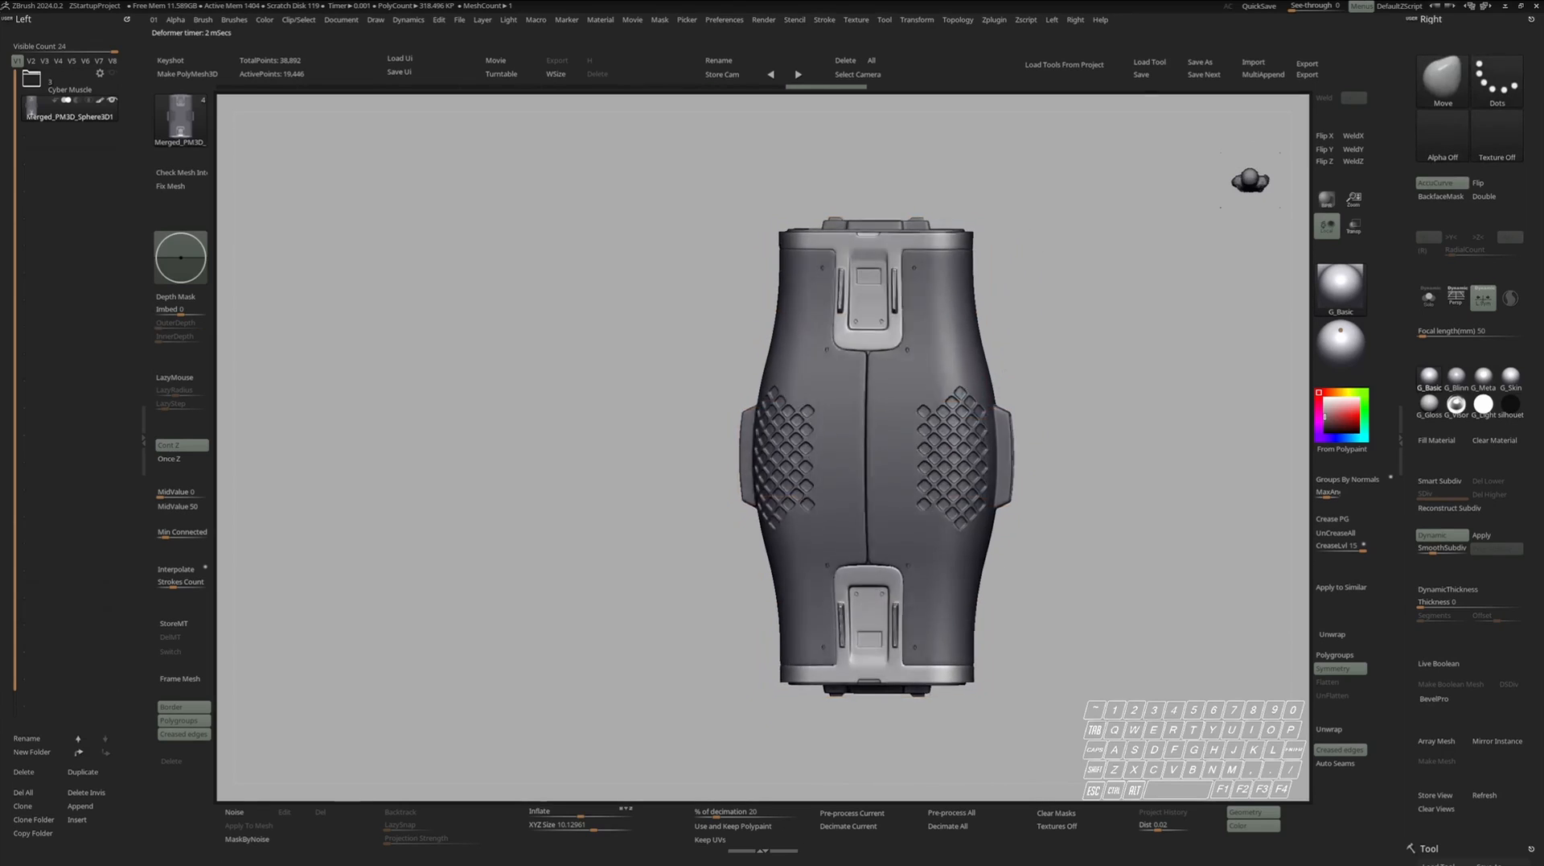
{"action": "right_click_drag", "start_coordinate": [1015, 372], "coordinate": [952, 374], "text": "shift"}
{"action": "key", "text": "w"}
{"action": "left_click_drag", "start_coordinate": [840, 453], "coordinate": [843, 452]}
Scale the middle rows of cage points slightly inward across the width to soften the central bulge.
{"action": "right_click_drag", "start_coordinate": [748, 354], "coordinate": [671, 322], "text": "shift"}
{"action": "mouse_move", "coordinate": [655, 371]}
{"action": "left_mouse_down", "text": "ctrl"}
{"action": "mouse_move", "coordinate": [731, 524]}
{"action": "mouse_move", "coordinate": [1012, 389]}
{"action": "left_mouse_up", "text": "ctrl"}
{"action": "key", "text": "w"}
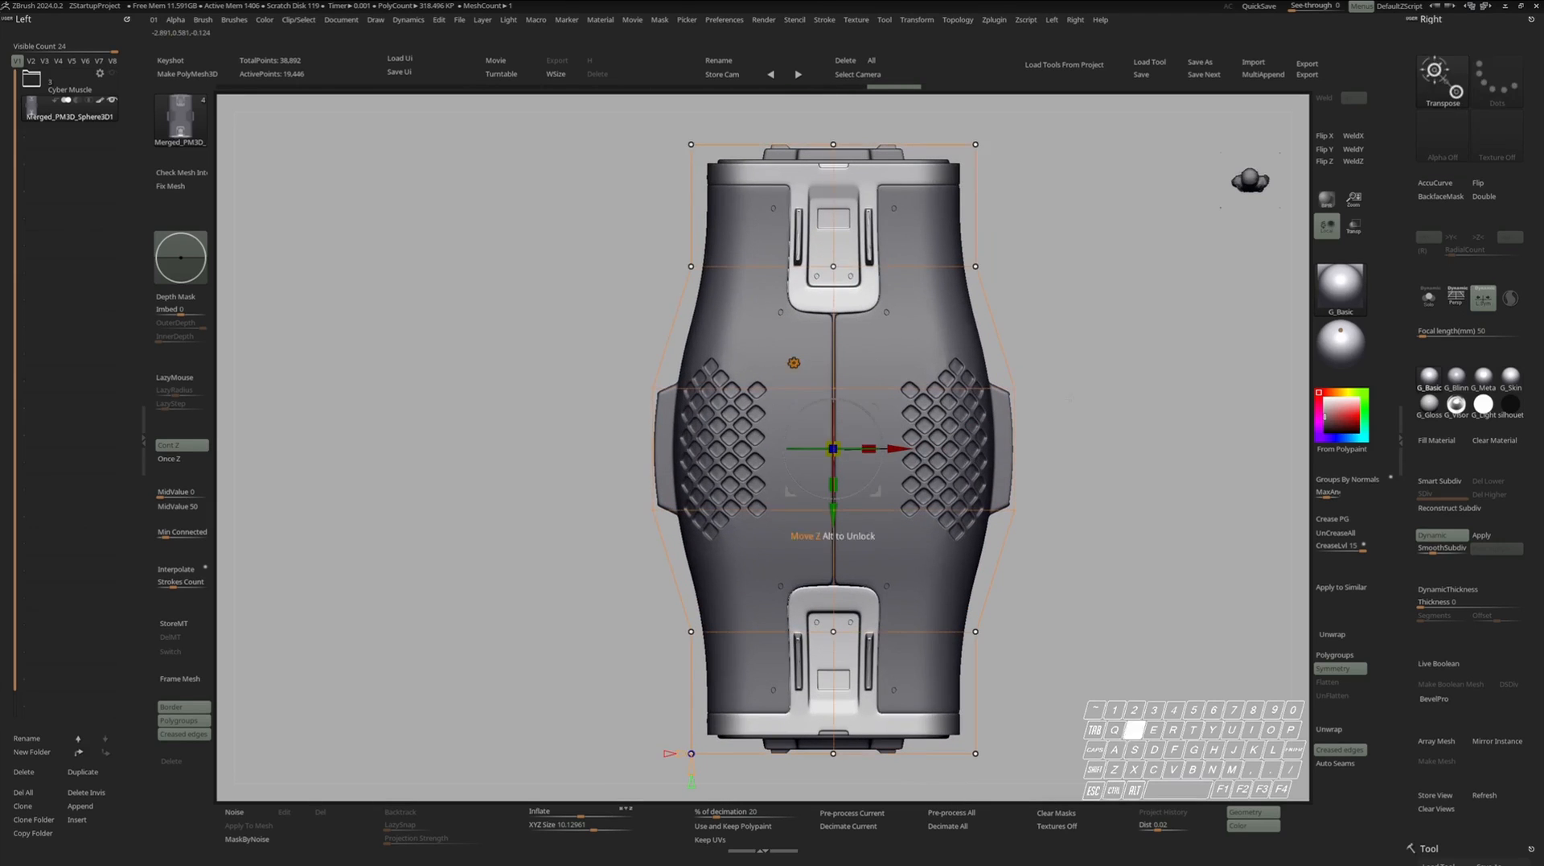
{"action": "left_click_drag", "start_coordinate": [869, 449], "coordinate": [858, 445]}
{"action": "key", "text": "q"}
{"action": "mouse_move", "coordinate": [1026, 459]}
{"action": "right_mouse_down", "text": "ctrl"}
{"action": "mouse_move", "coordinate": [1022, 418]}
{"action": "mouse_move", "coordinate": [1012, 427]}
{"action": "right_mouse_up", "text": "ctrl"}
{"action": "key", "text": "f"}
{"action": "key", "text": "w"}
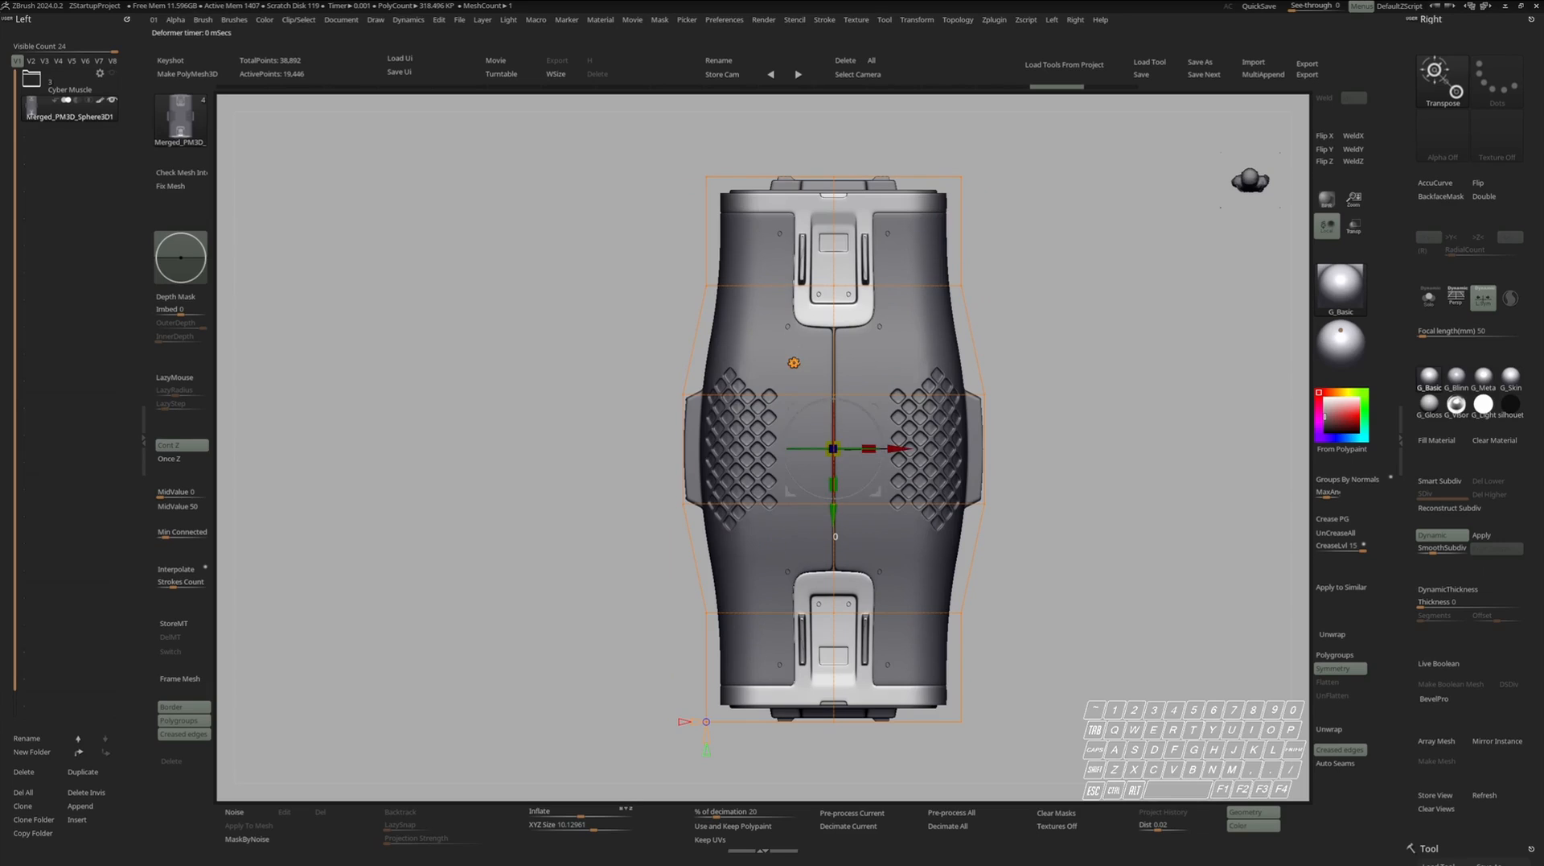
Accept the deformation, then add a new Deformer Soft cage with six divisions along the part's length.
{"action": "left_click", "coordinate": [794, 362]}
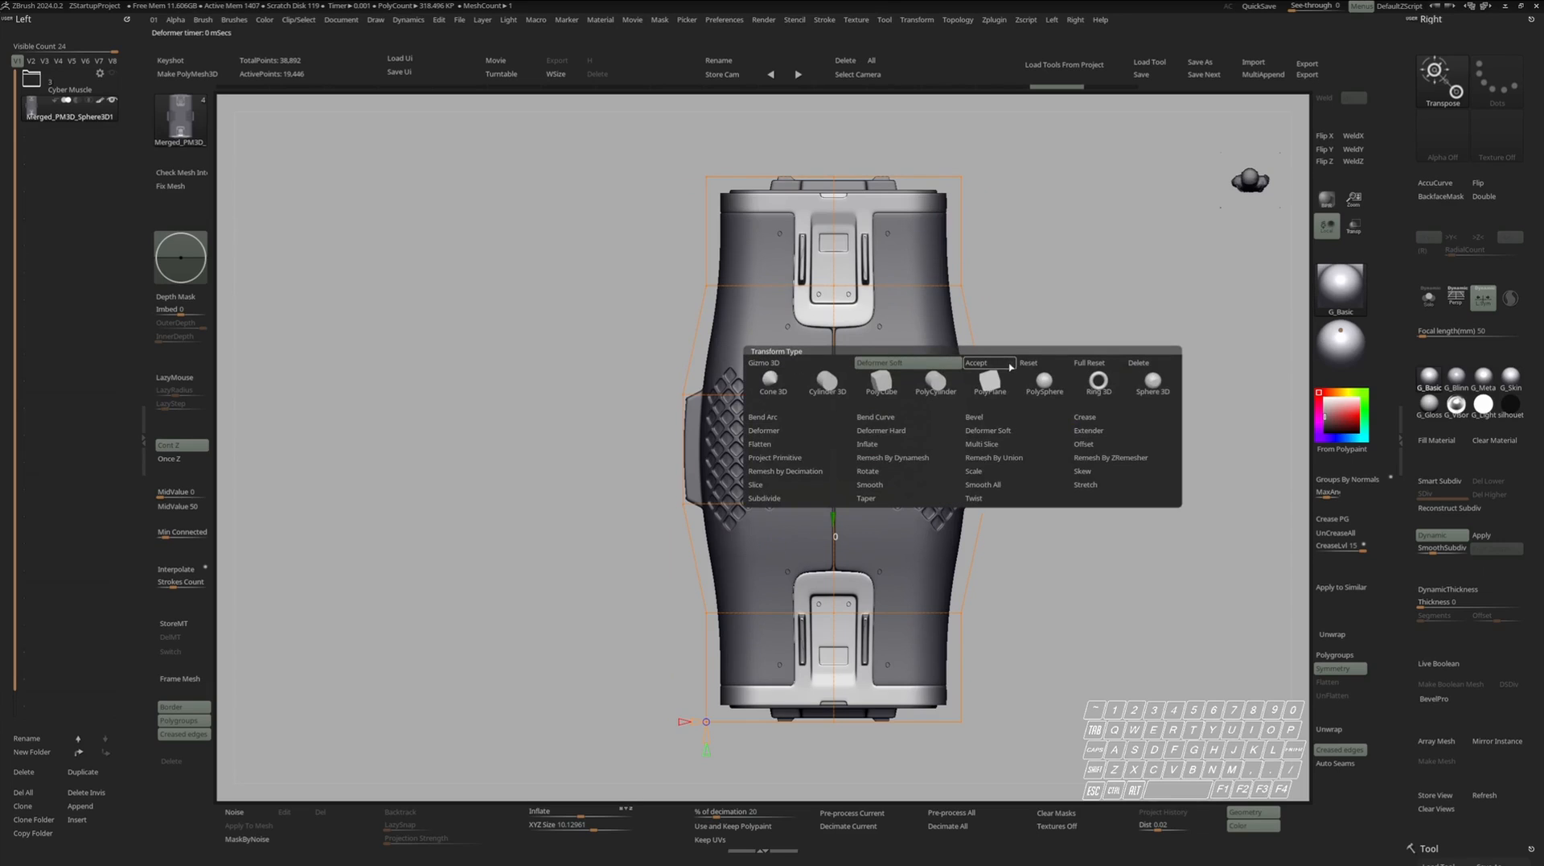
{"action": "left_click", "coordinate": [1006, 366]}
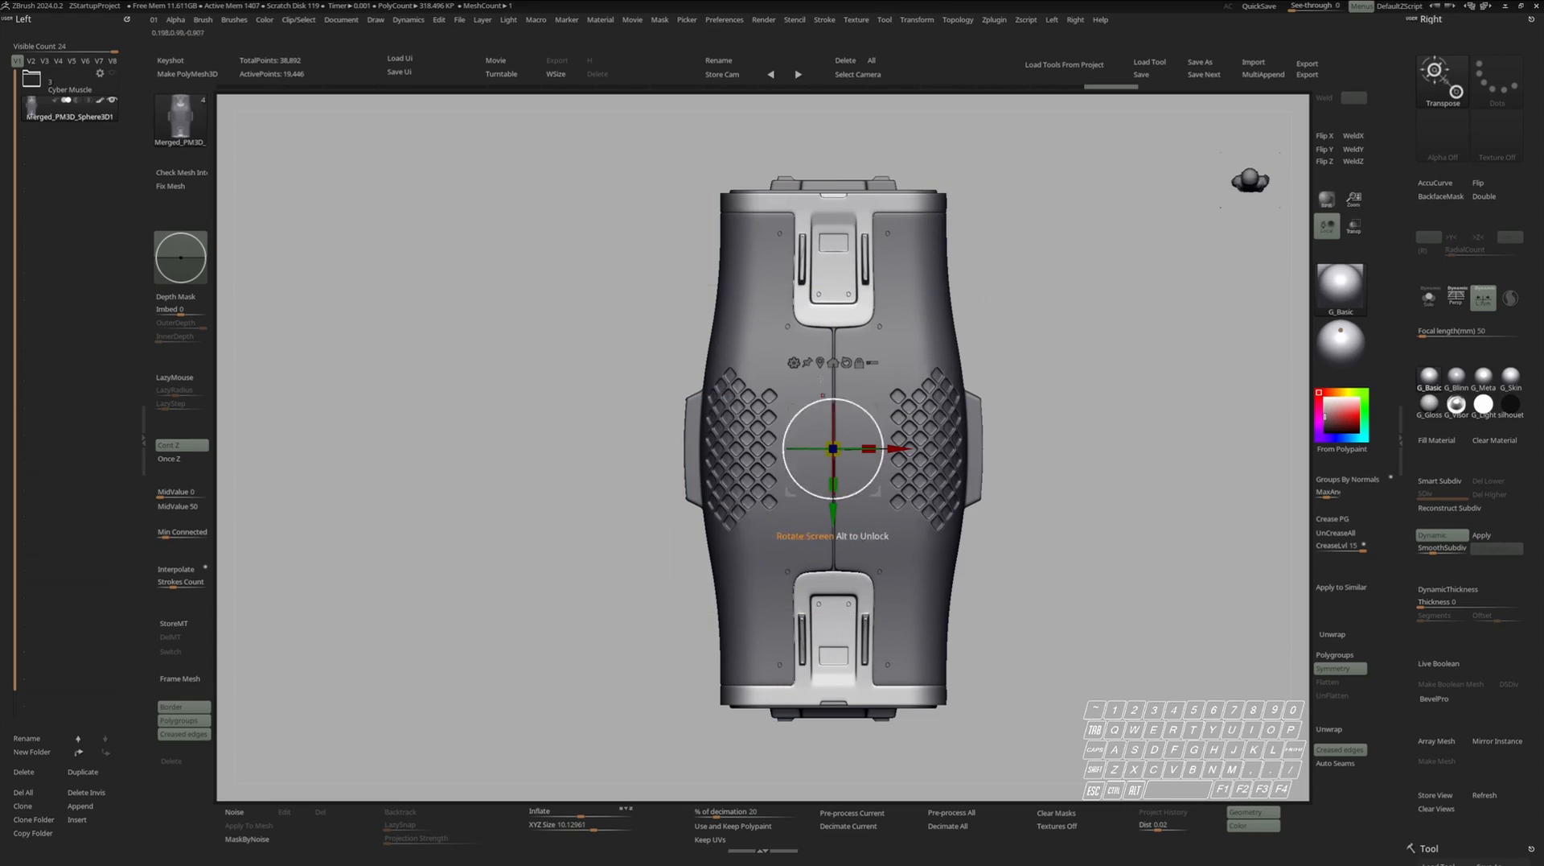
{"action": "left_click", "coordinate": [794, 362]}
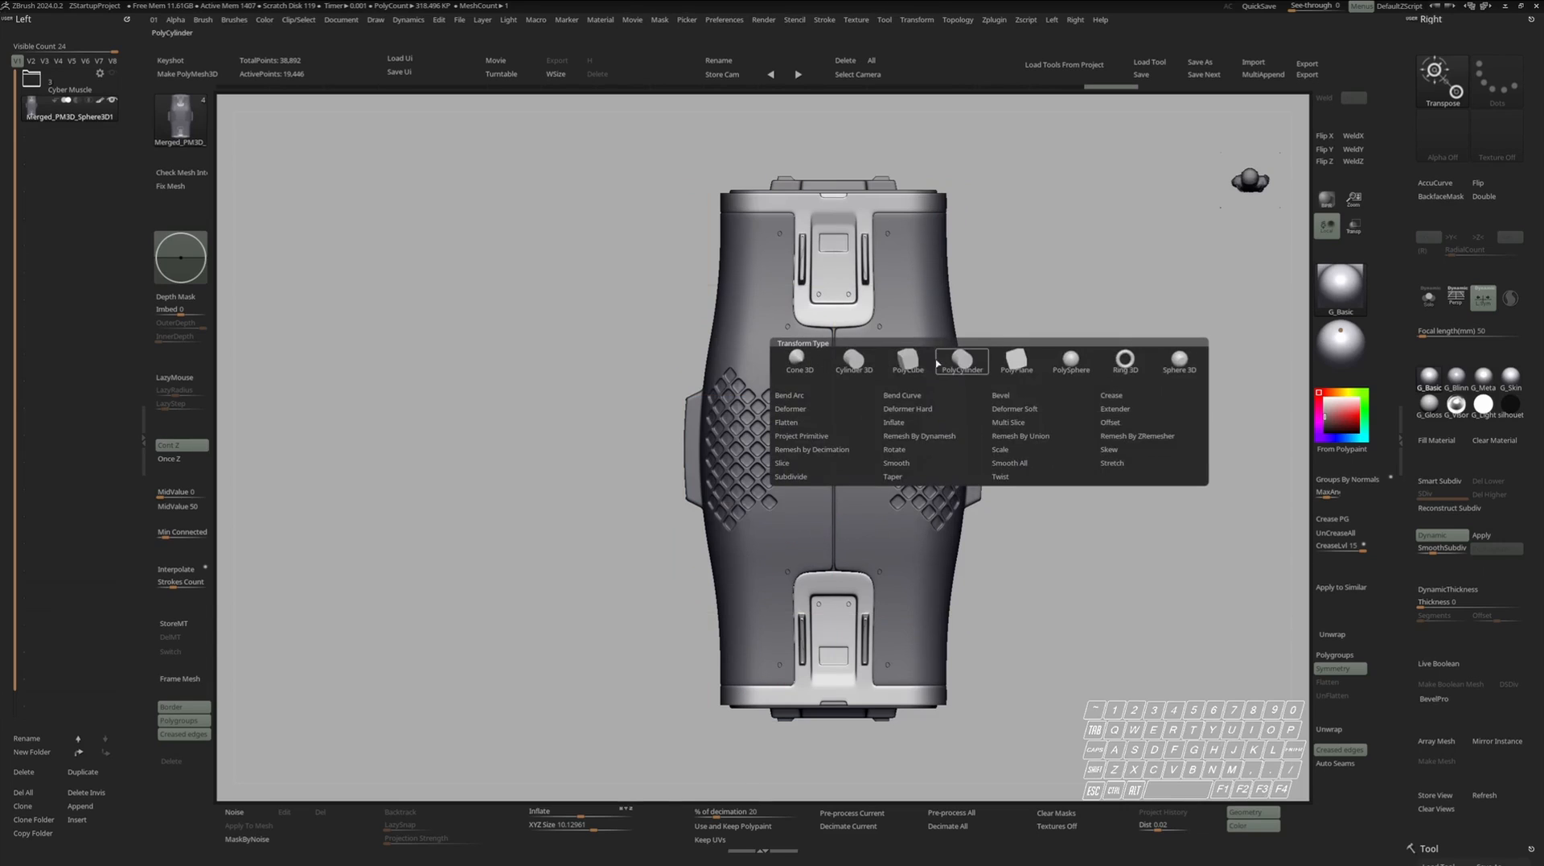
{"action": "left_click", "coordinate": [1038, 395]}
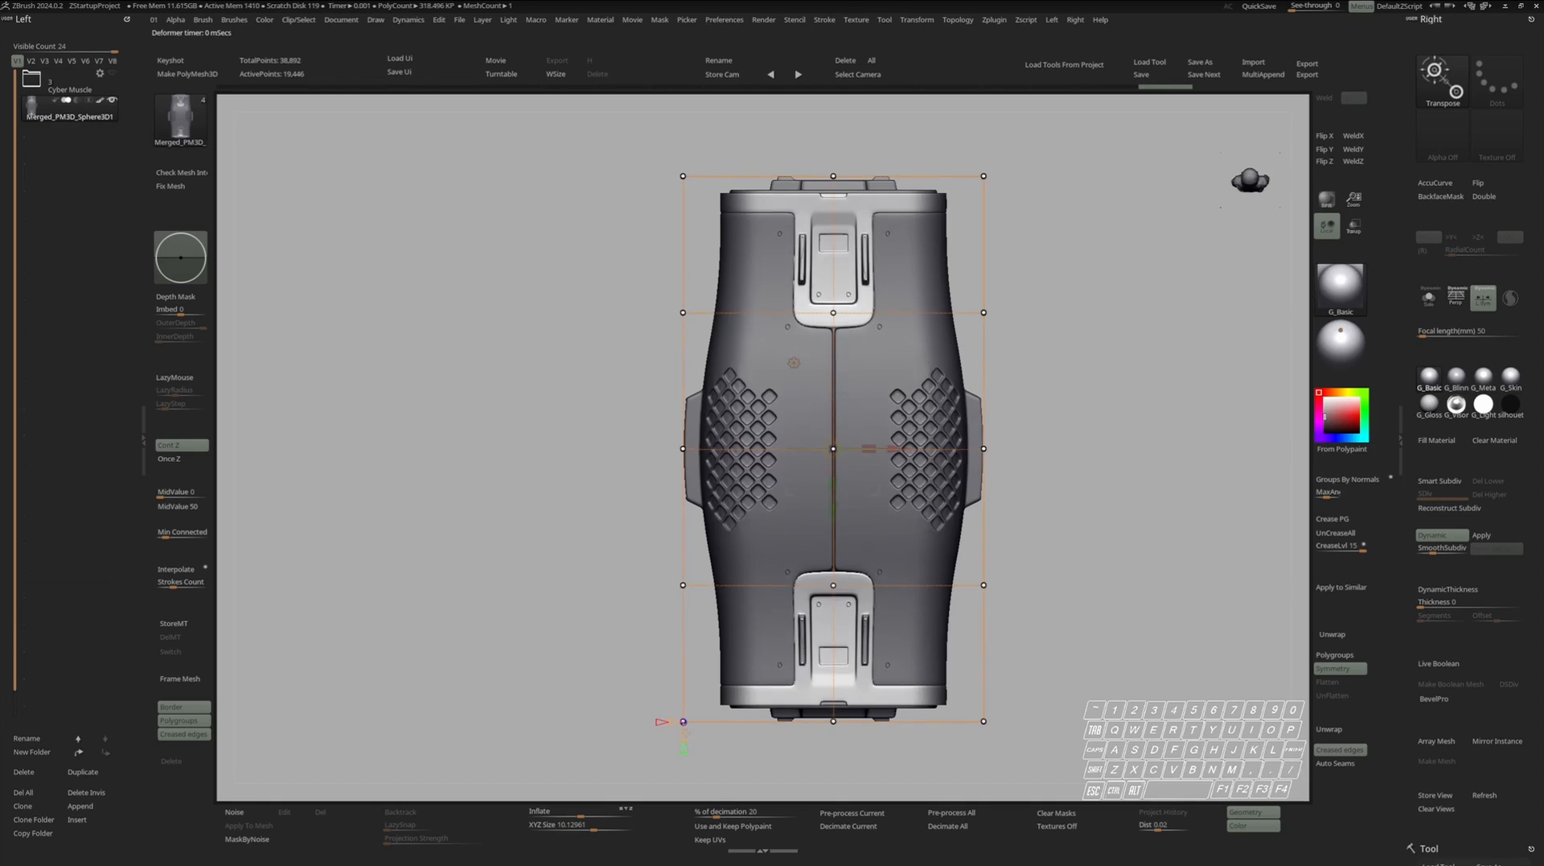
{"action": "left_click_drag", "start_coordinate": [699, 713], "coordinate": [699, 650], "text": "alt"}
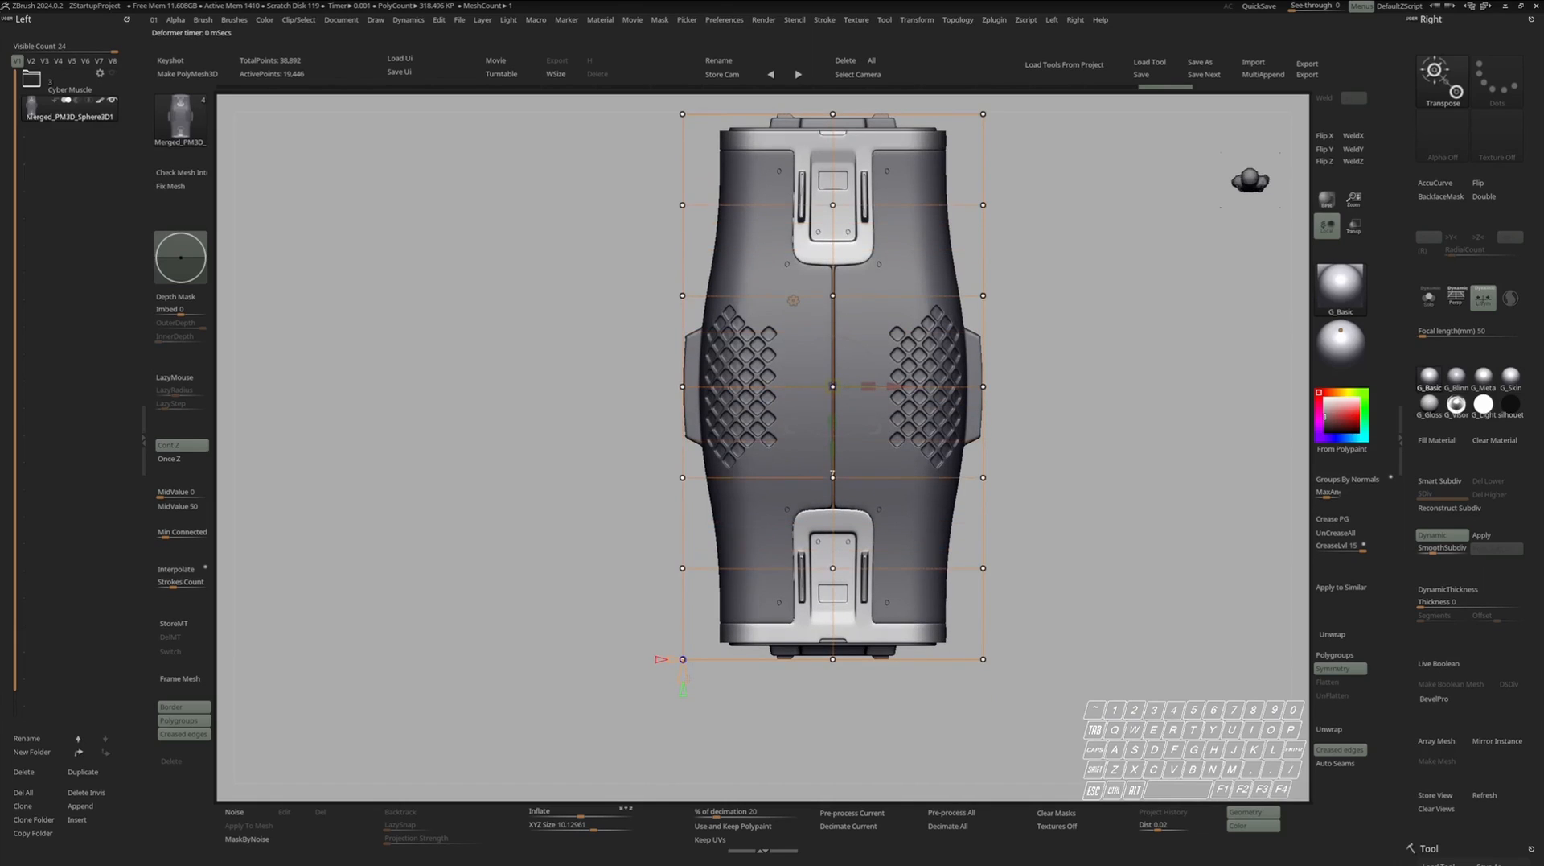
Mask every cage point except the centre row and scale that row slightly inward across the width.
{"action": "key", "text": "ctrl"}
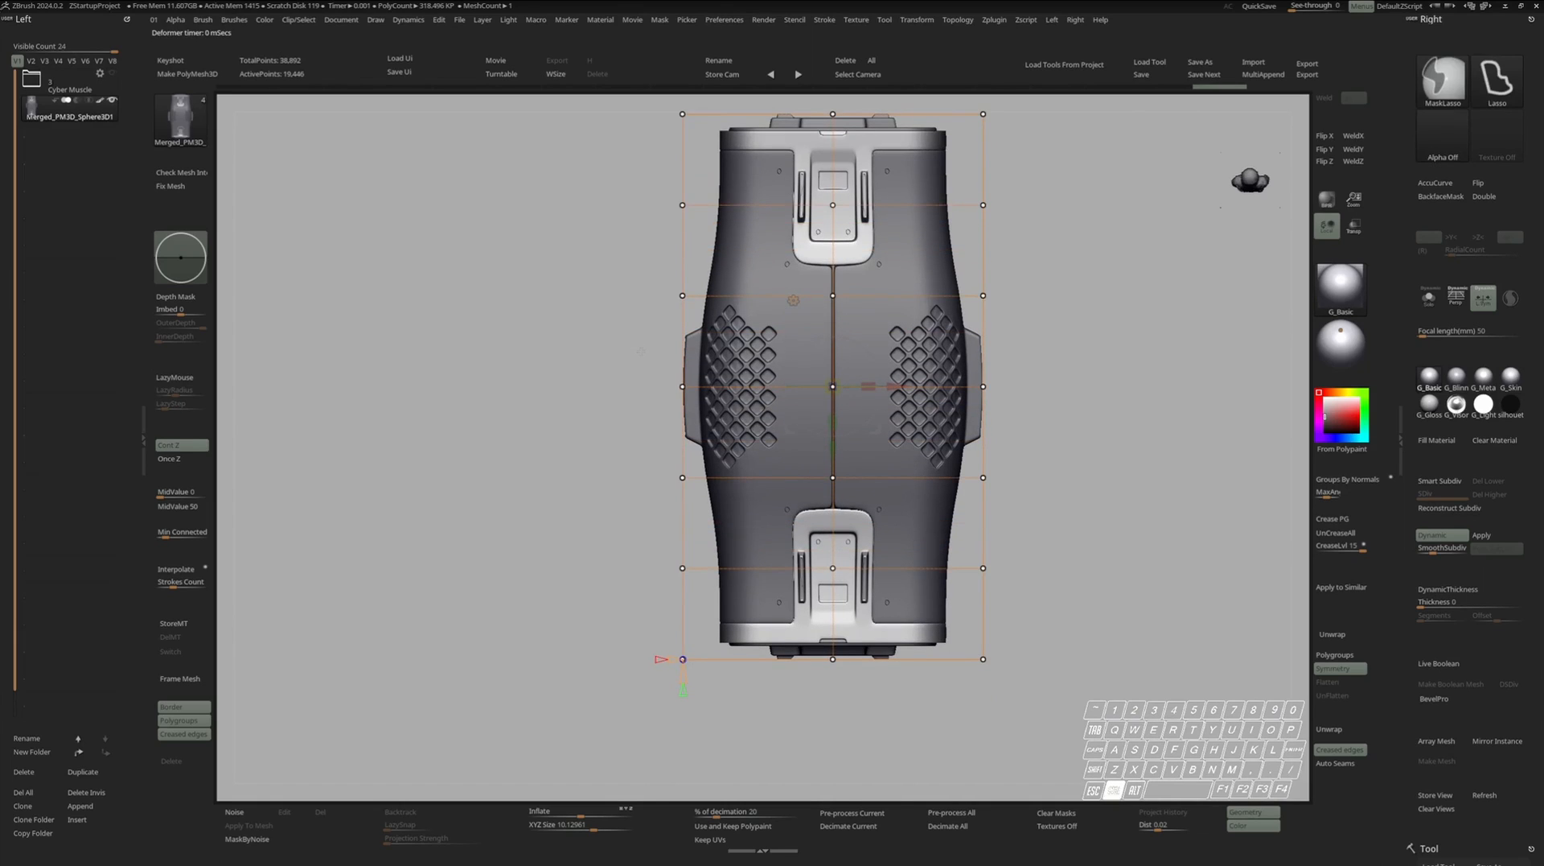
{"action": "mouse_move", "coordinate": [646, 362]}
{"action": "left_mouse_down", "text": "ctrl"}
{"action": "mouse_move", "coordinate": [761, 418]}
{"action": "mouse_move", "coordinate": [1064, 362]}
{"action": "left_mouse_up", "text": "ctrl"}
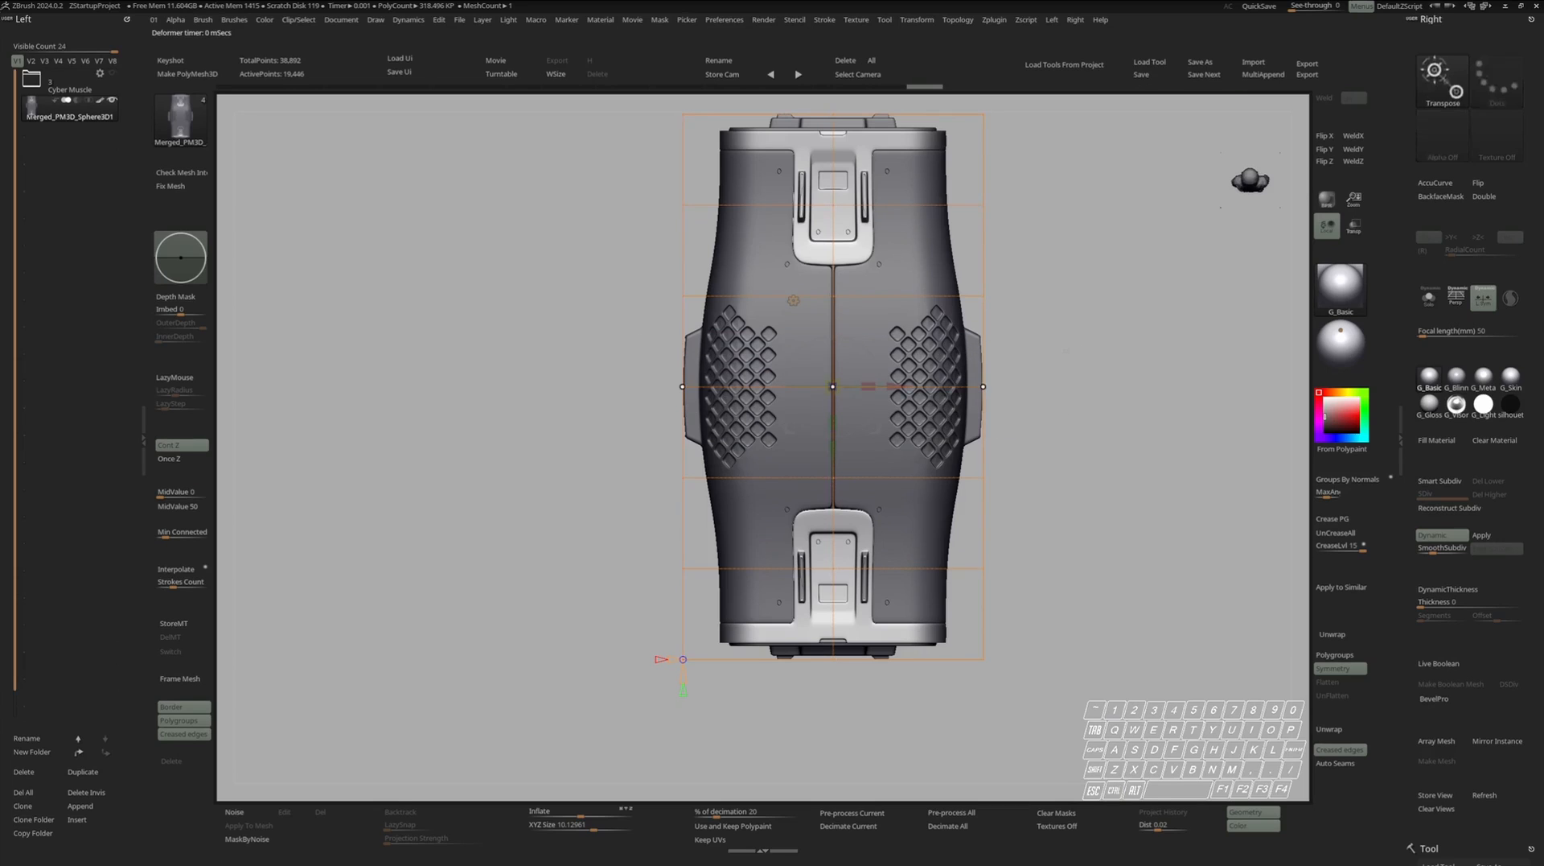
{"action": "left_click_drag", "start_coordinate": [873, 394], "coordinate": [869, 387]}
Isolate the cage rows on both sides of the centre row and scale them slightly outward across the width.
{"action": "mouse_move", "coordinate": [644, 304]}
{"action": "left_mouse_down", "text": "ctrl"}
{"action": "mouse_move", "coordinate": [736, 527]}
{"action": "mouse_move", "coordinate": [1115, 260]}
{"action": "mouse_move", "coordinate": [673, 278]}
{"action": "left_mouse_up", "text": "ctrl"}
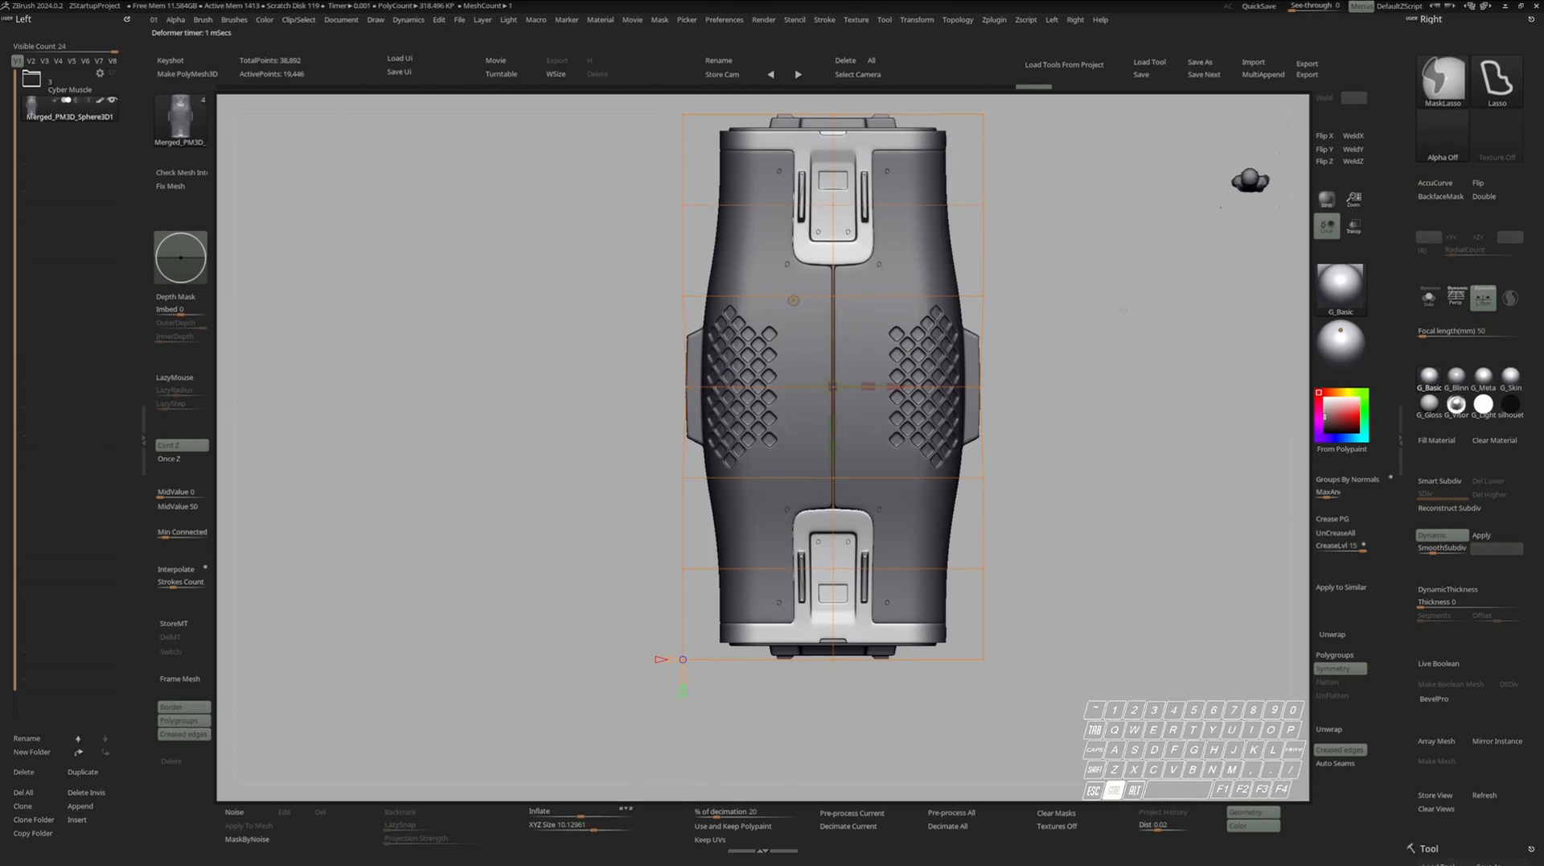
{"action": "mouse_move", "coordinate": [1091, 282]}
{"action": "left_mouse_down", "text": "ctrl"}
{"action": "mouse_move", "coordinate": [674, 256]}
{"action": "mouse_move", "coordinate": [580, 474]}
{"action": "mouse_move", "coordinate": [1069, 461]}
{"action": "mouse_move", "coordinate": [928, 497]}
{"action": "left_mouse_up", "text": "ctrl"}
{"action": "left_click", "coordinate": [1038, 498], "text": "ctrl"}
{"action": "left_click_drag", "start_coordinate": [869, 386], "coordinate": [876, 378]}
{"action": "key", "text": "ctrl"}
{"action": "left_click_drag", "start_coordinate": [1108, 354], "coordinate": [1052, 371]}
{"action": "key", "text": "shift+f"}
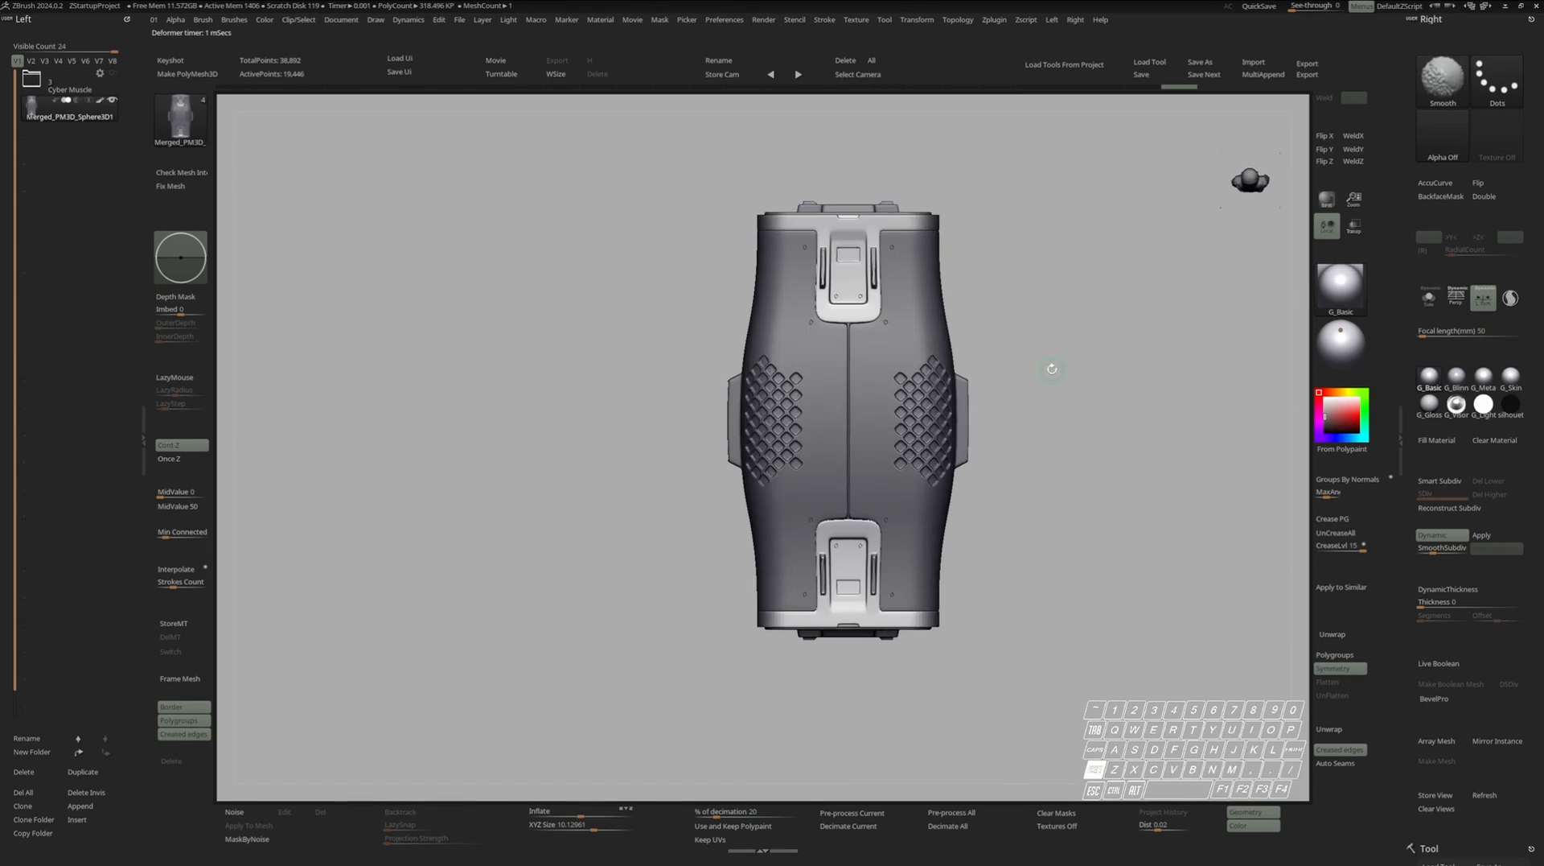
{"action": "key", "text": "shift+f"}
Unmask all cage points and scale the cage to about 0.93 along the part's thickness.
{"action": "key", "text": "w"}
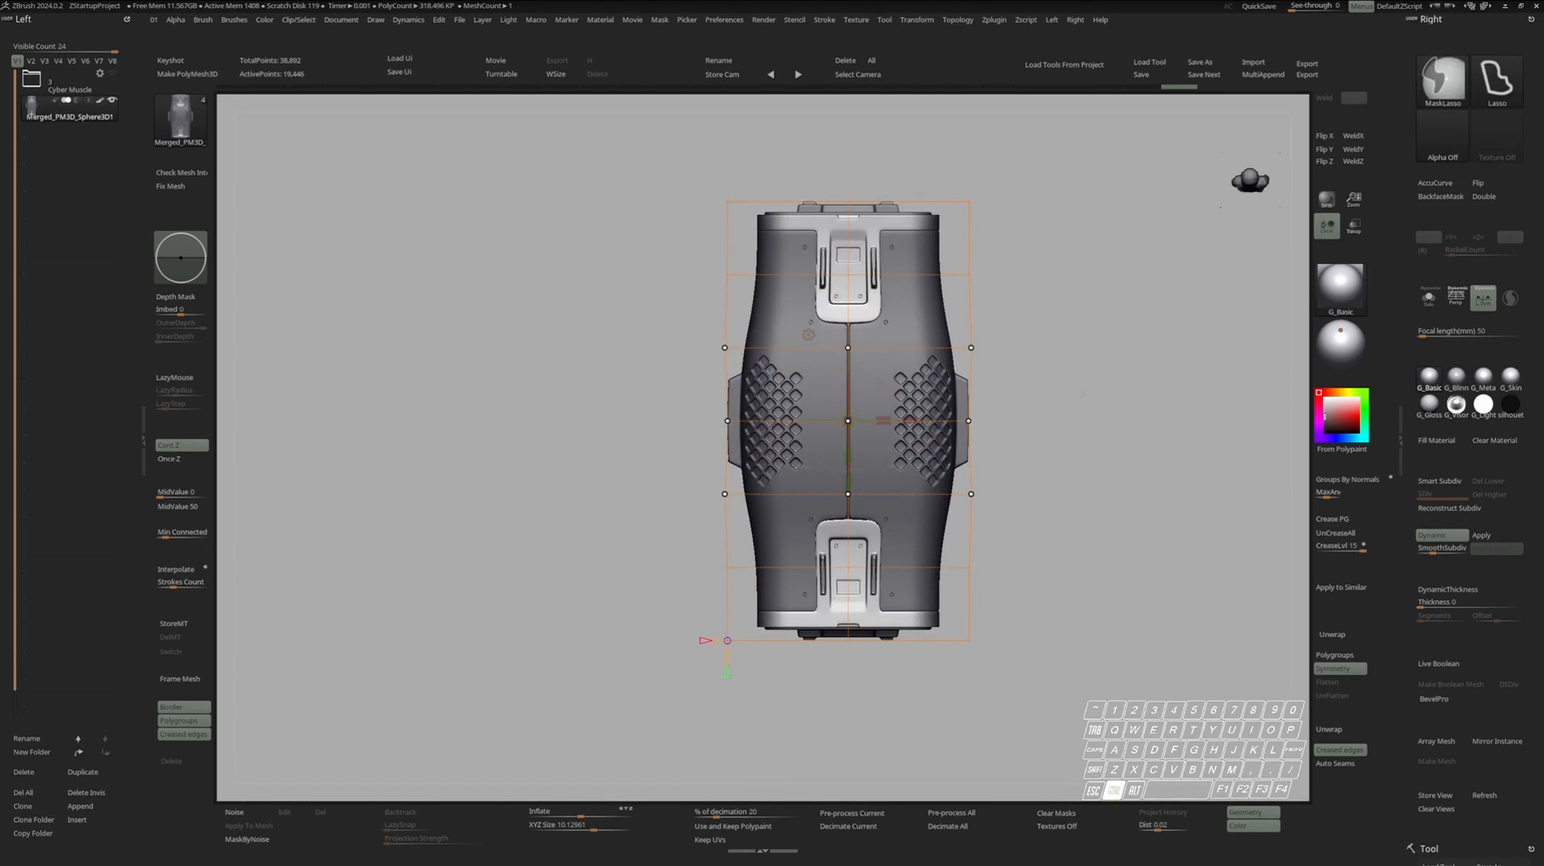
{"action": "key", "text": "space"}
{"action": "mouse_move", "coordinate": [1028, 429]}
{"action": "left_mouse_down", "text": "ctrl"}
{"action": "mouse_move", "coordinate": [1100, 470]}
{"action": "mouse_move", "coordinate": [914, 415]}
{"action": "left_mouse_up", "text": "ctrl"}
{"action": "left_click_drag", "start_coordinate": [1049, 369], "coordinate": [1018, 383]}
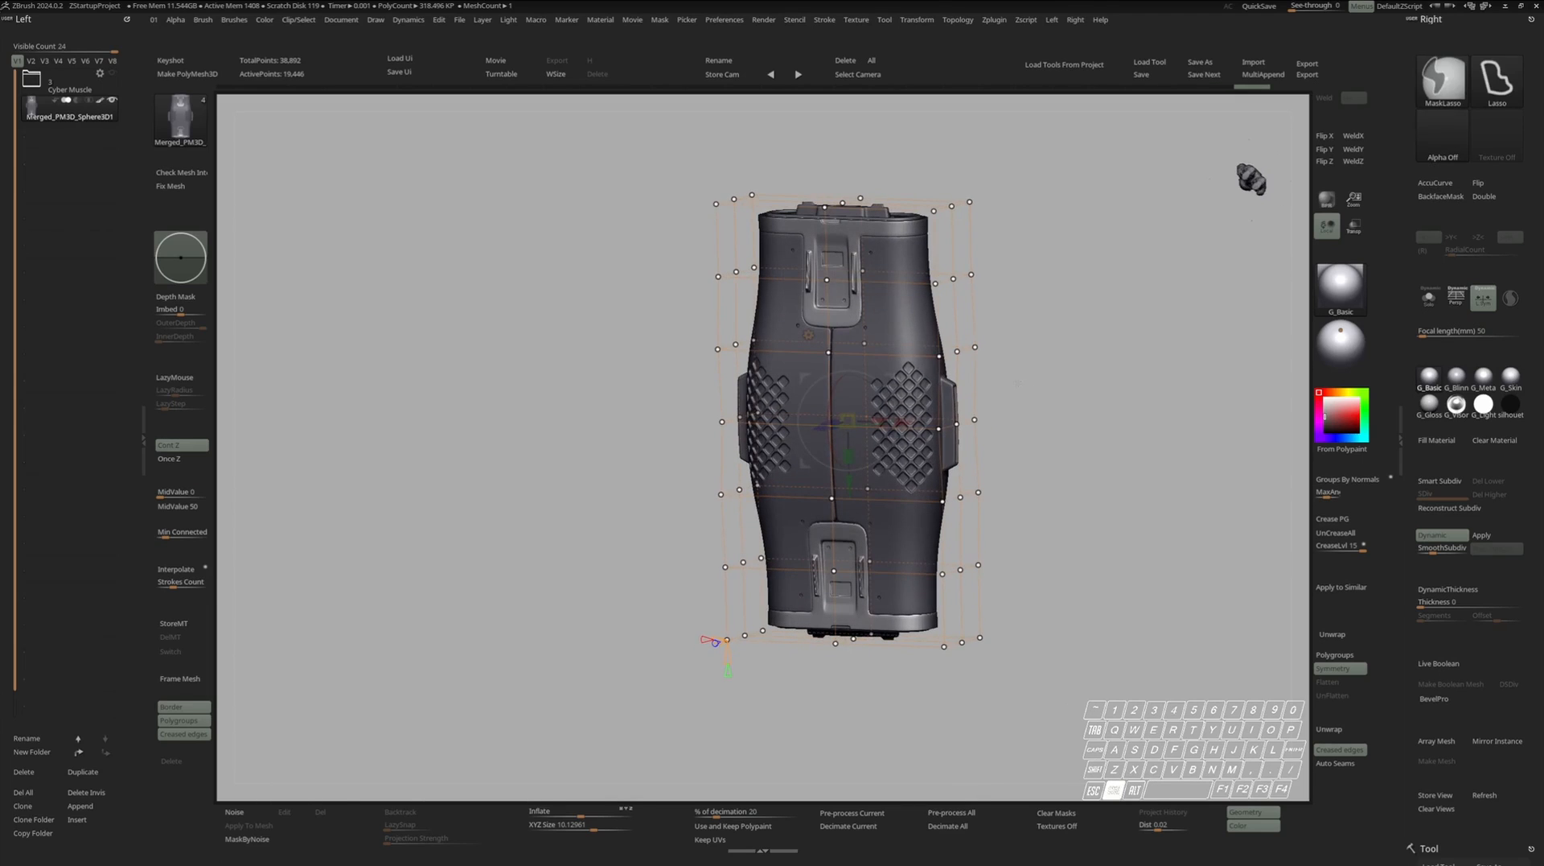
{"action": "key", "text": "w"}
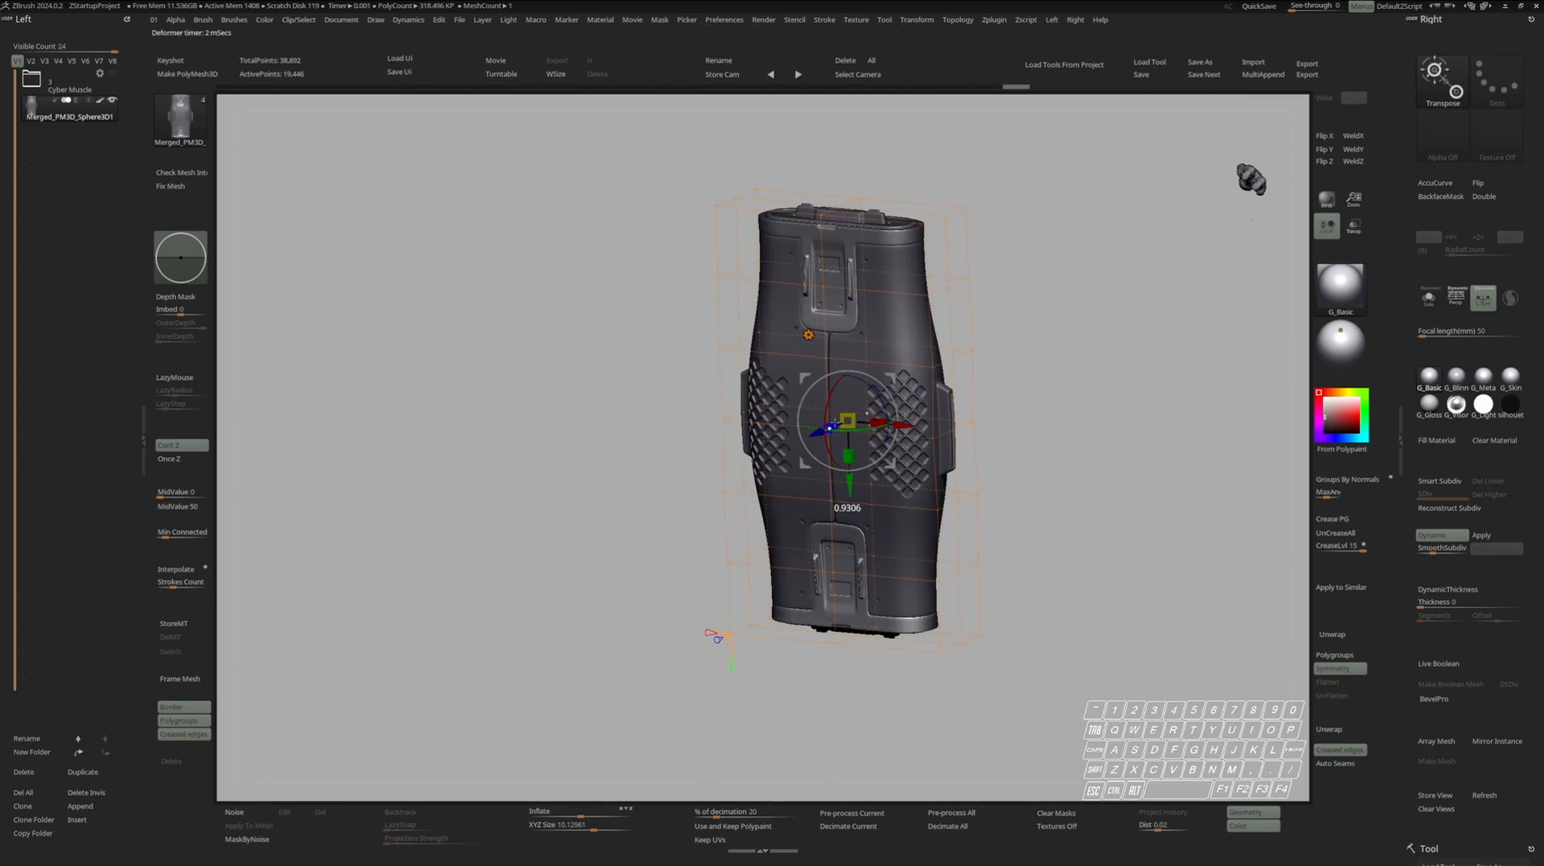
{"action": "right_click_drag", "start_coordinate": [843, 411], "coordinate": [857, 388]}
{"action": "right_click_drag", "start_coordinate": [857, 388], "coordinate": [888, 363], "text": "ctrl"}
{"action": "key", "text": "w"}
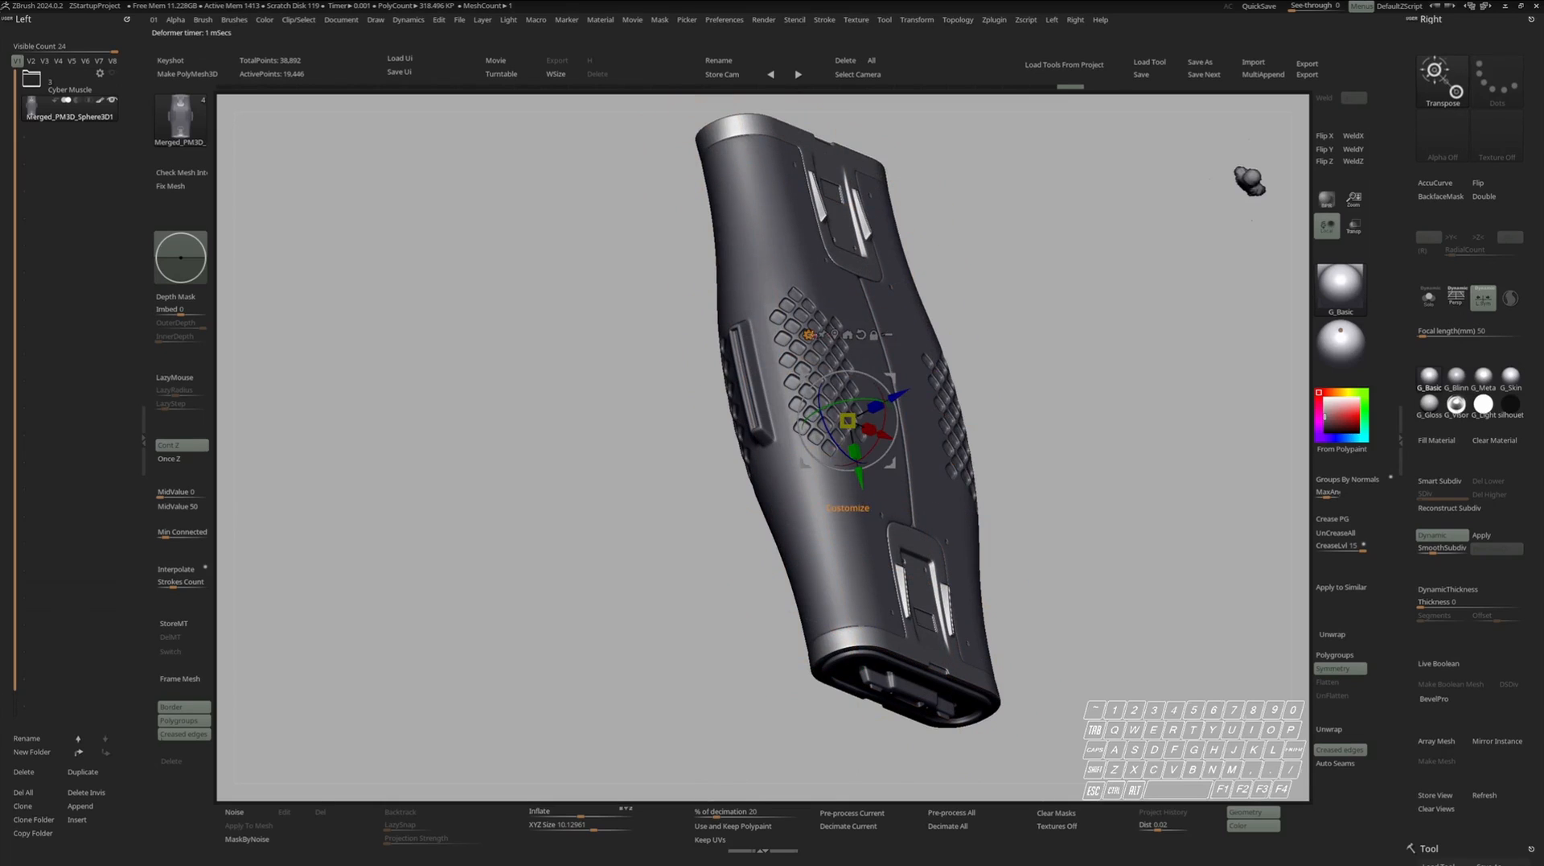
Accept the soft deformation and check the reshaped part with its polygroups displayed.
{"action": "left_click", "coordinate": [809, 335]}
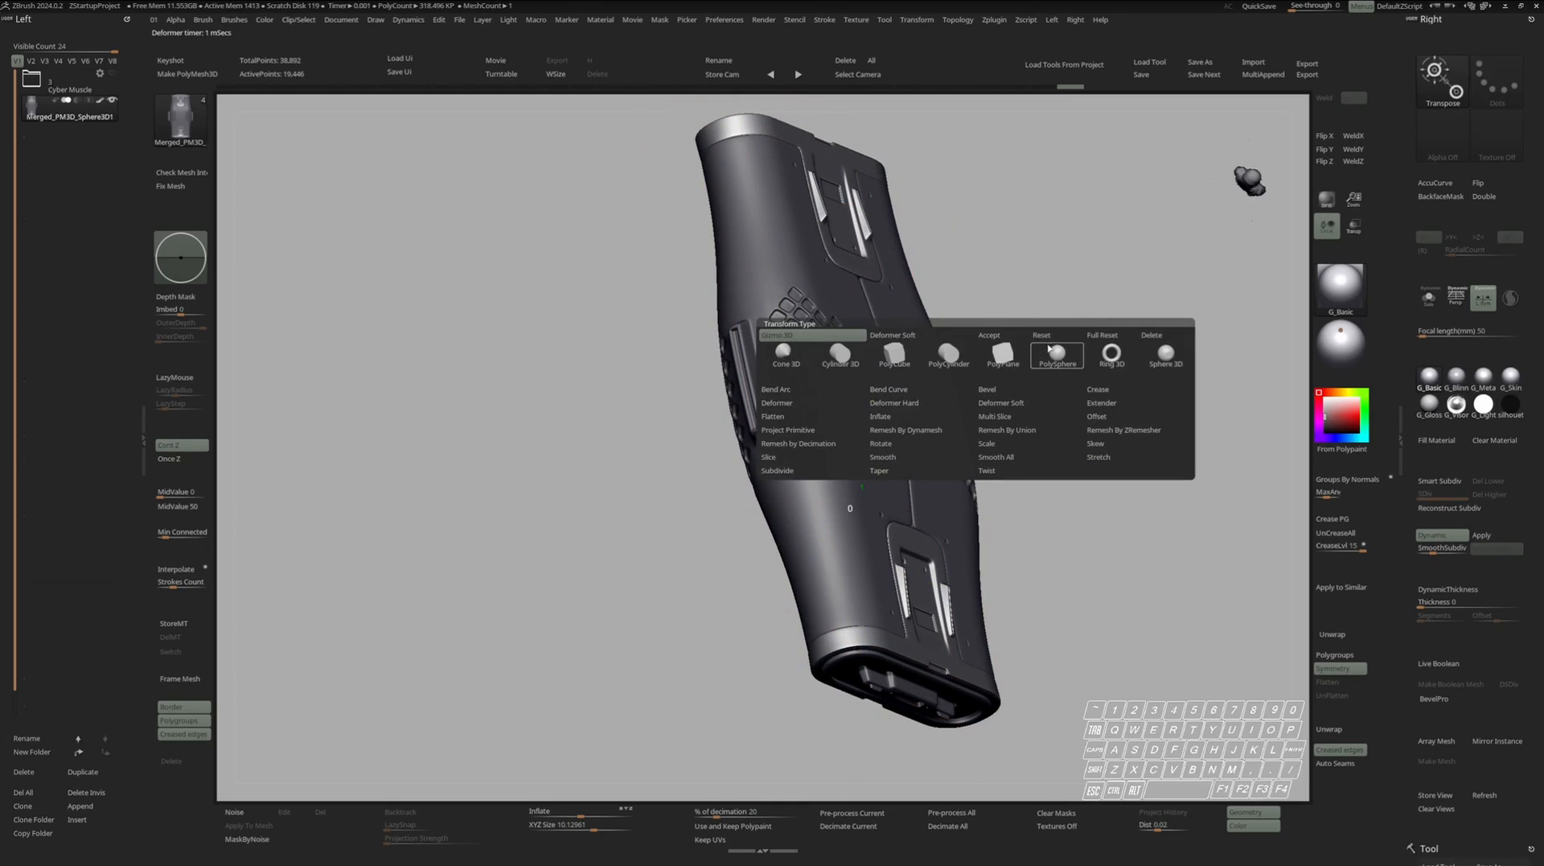
{"action": "left_click", "coordinate": [1046, 335]}
{"action": "key", "text": "shift+f"}
{"action": "key", "text": "shift+f"}
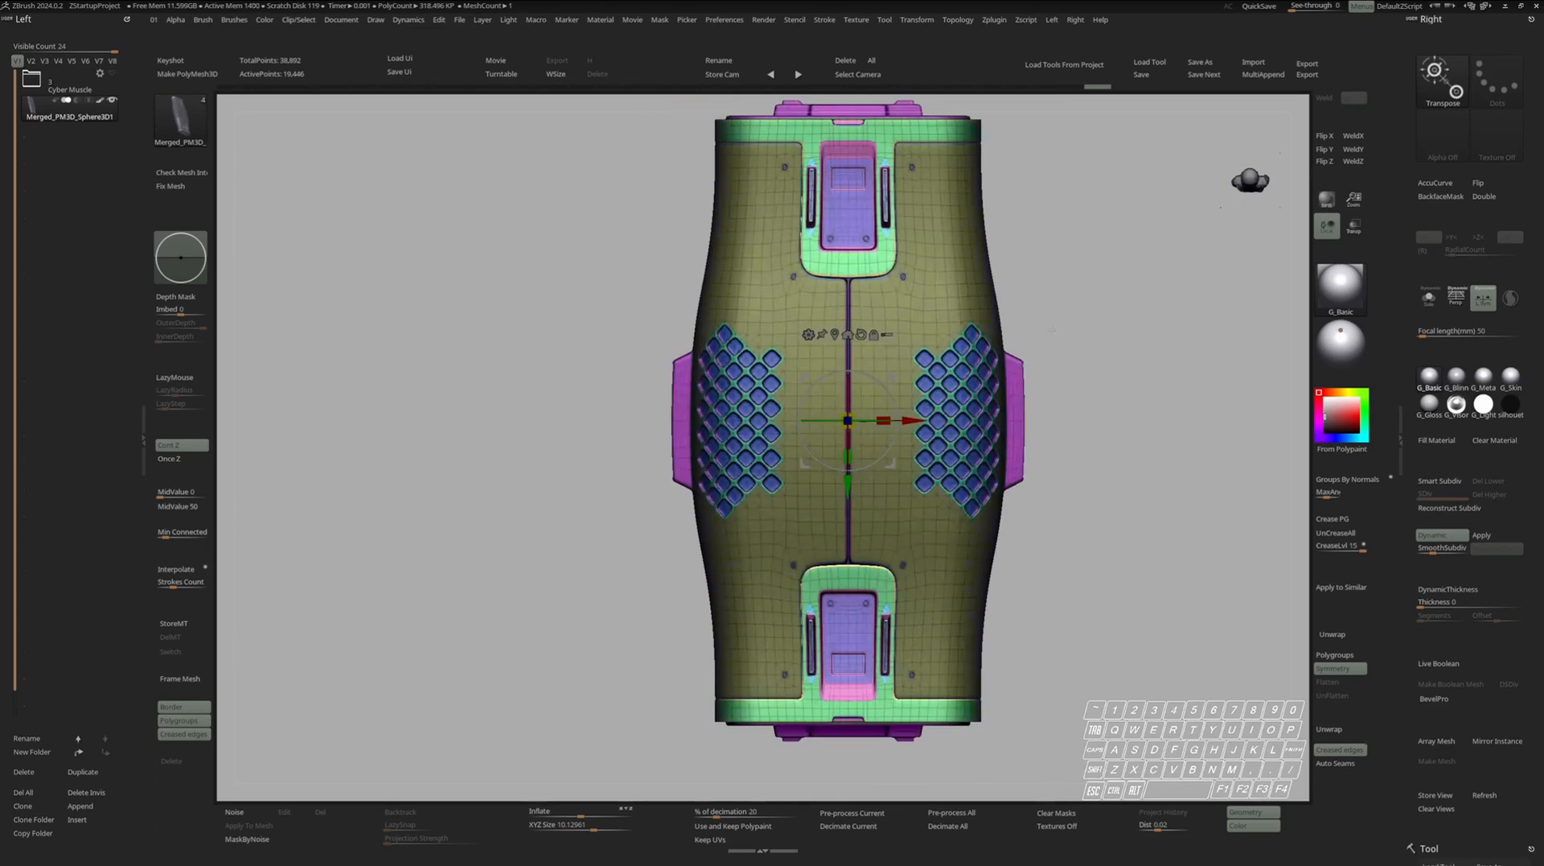
{"action": "mouse_move", "coordinate": [1051, 328]}
{"action": "left_mouse_down"}
{"action": "mouse_move", "coordinate": [890, 365]}
{"action": "mouse_move", "coordinate": [1054, 334]}
{"action": "mouse_move", "coordinate": [1094, 342]}
{"action": "mouse_move", "coordinate": [965, 369]}
{"action": "mouse_move", "coordinate": [828, 458]}
{"action": "left_mouse_up"}
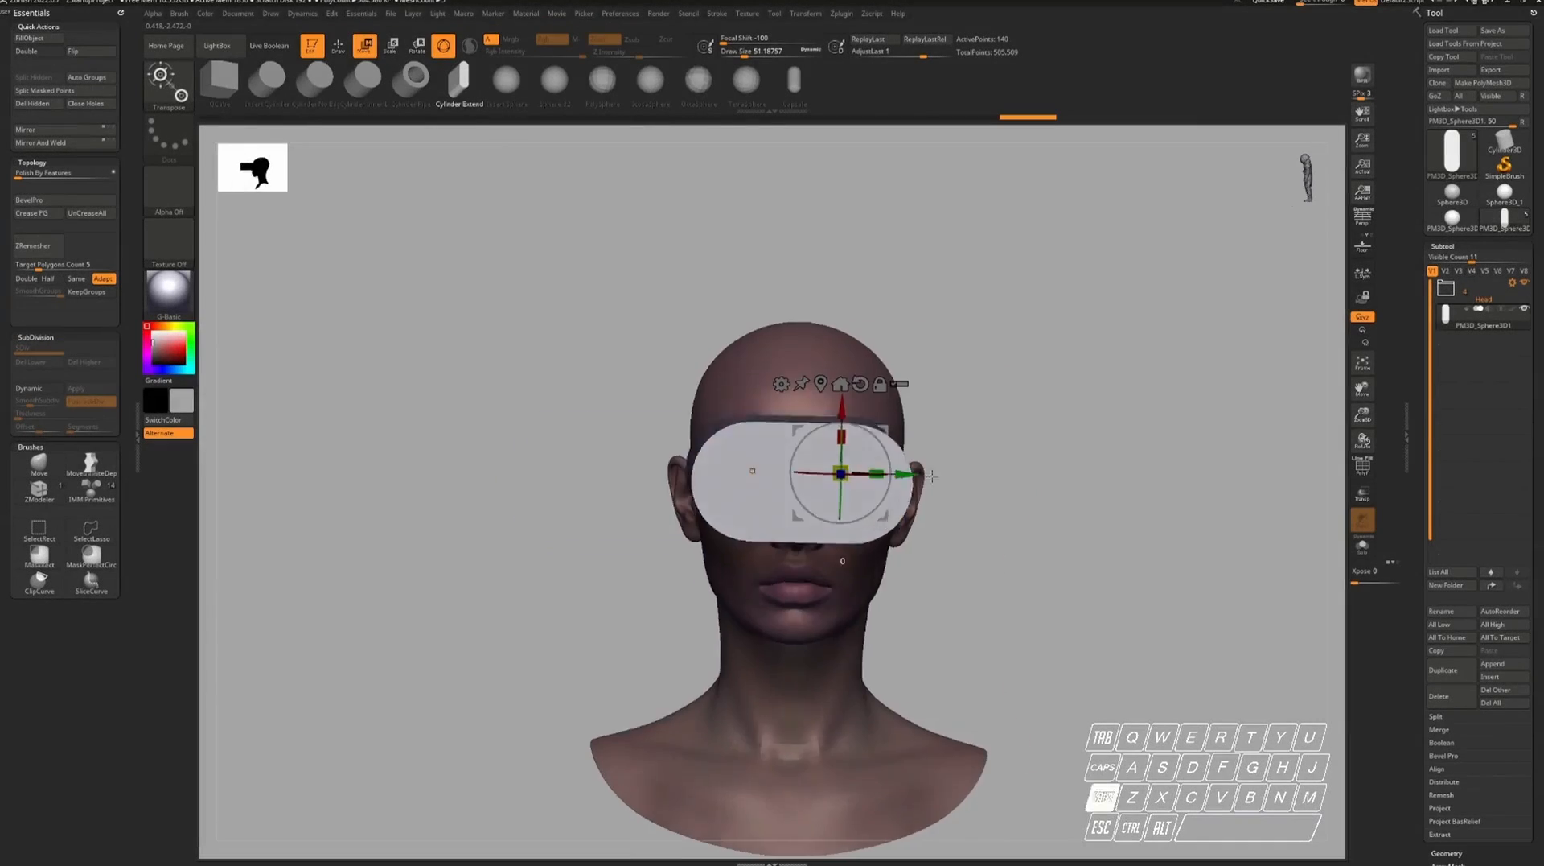
{"action": "left_click_drag", "start_coordinate": [840, 474], "coordinate": [833, 476]}
{"action": "left_click_drag", "start_coordinate": [998, 491], "coordinate": [1062, 531]}
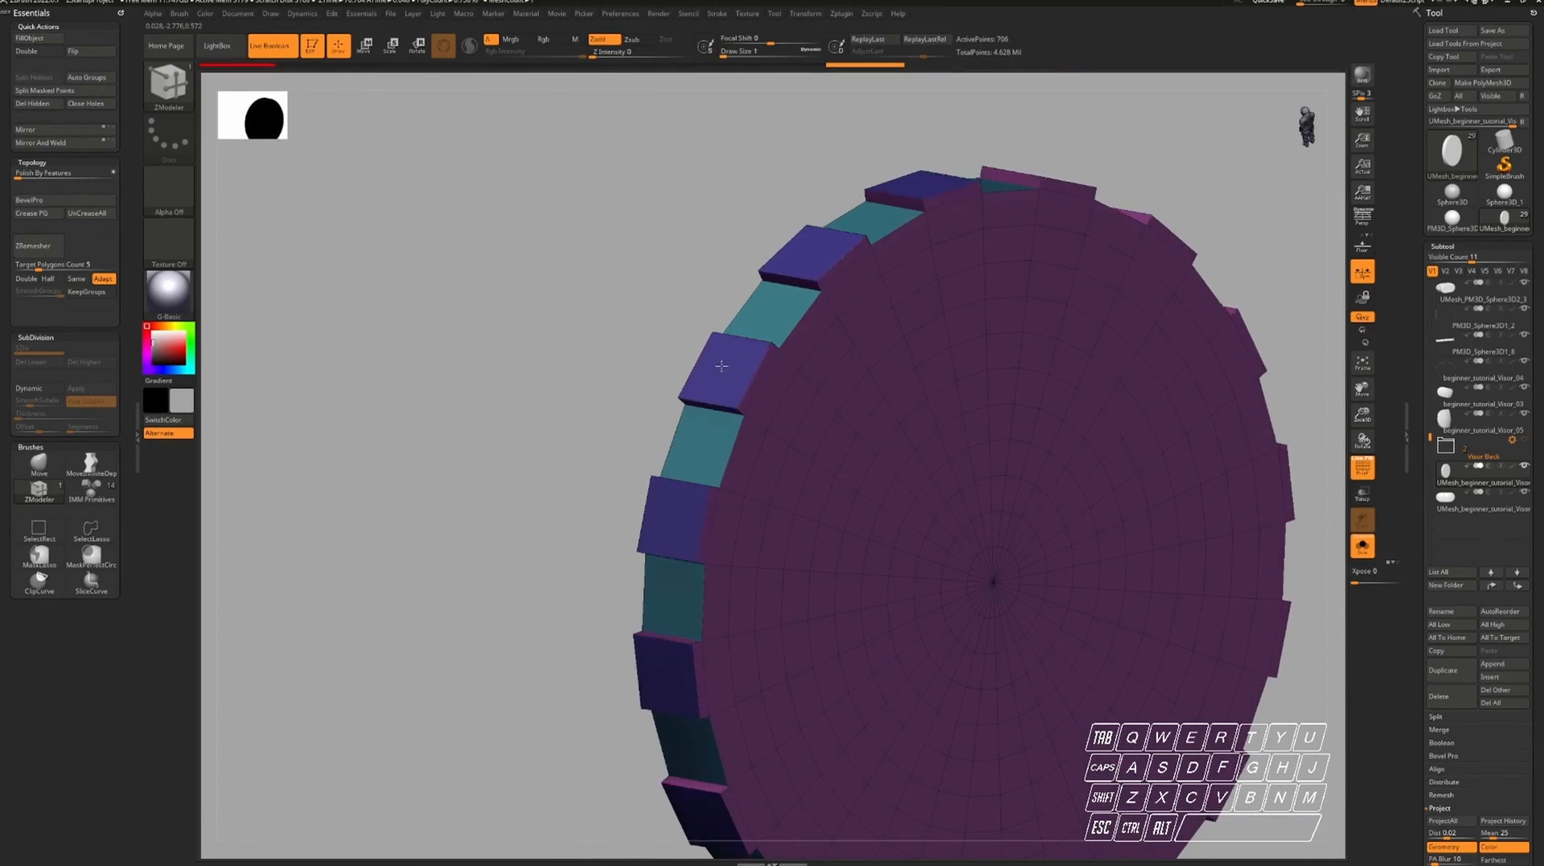
{"action": "left_click_drag", "start_coordinate": [716, 386], "coordinate": [711, 354]}
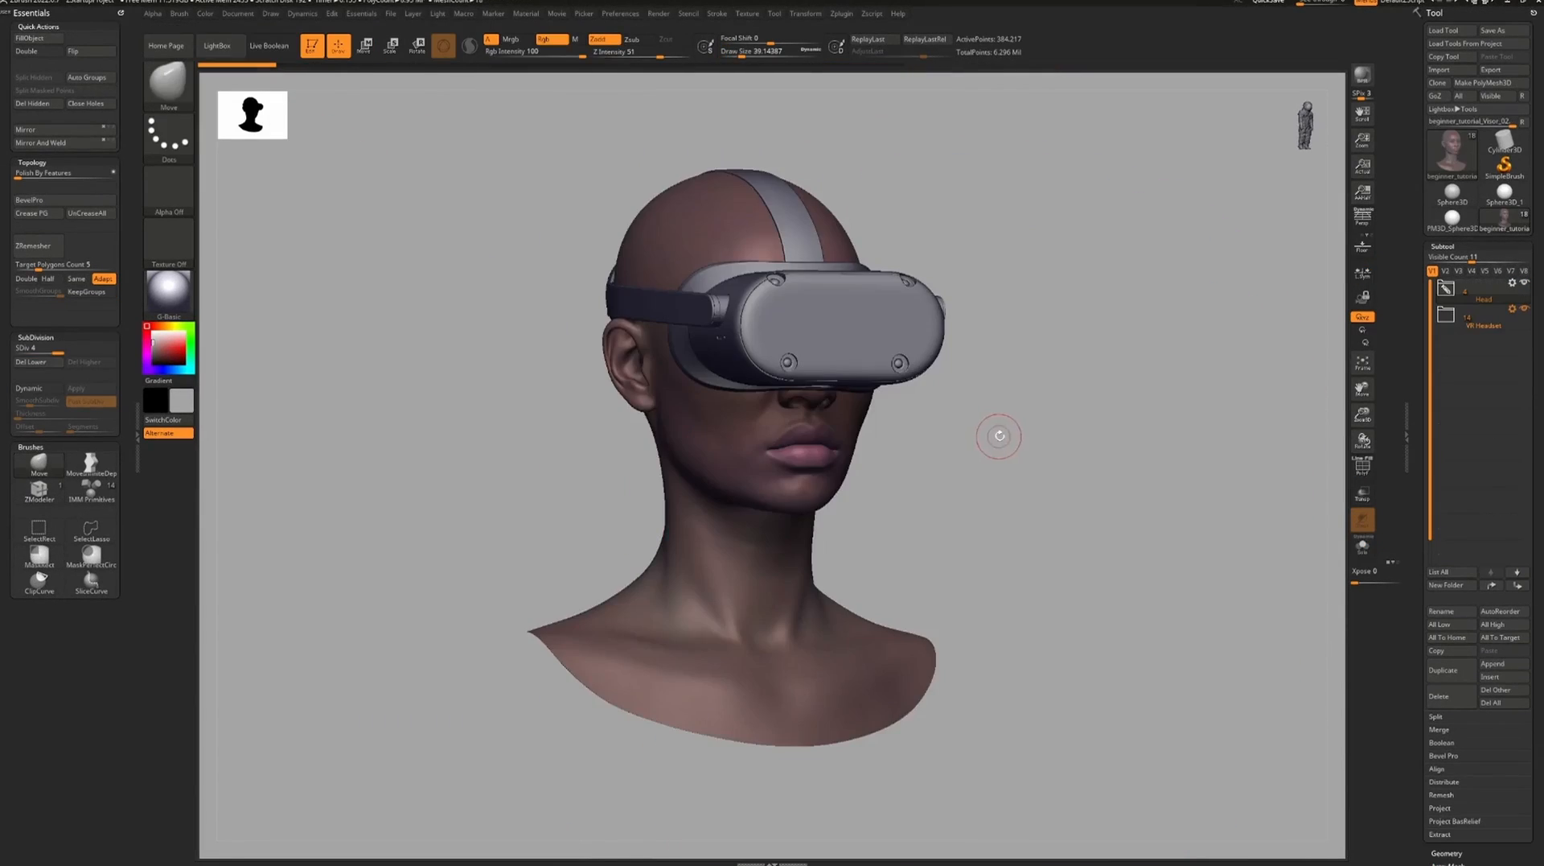